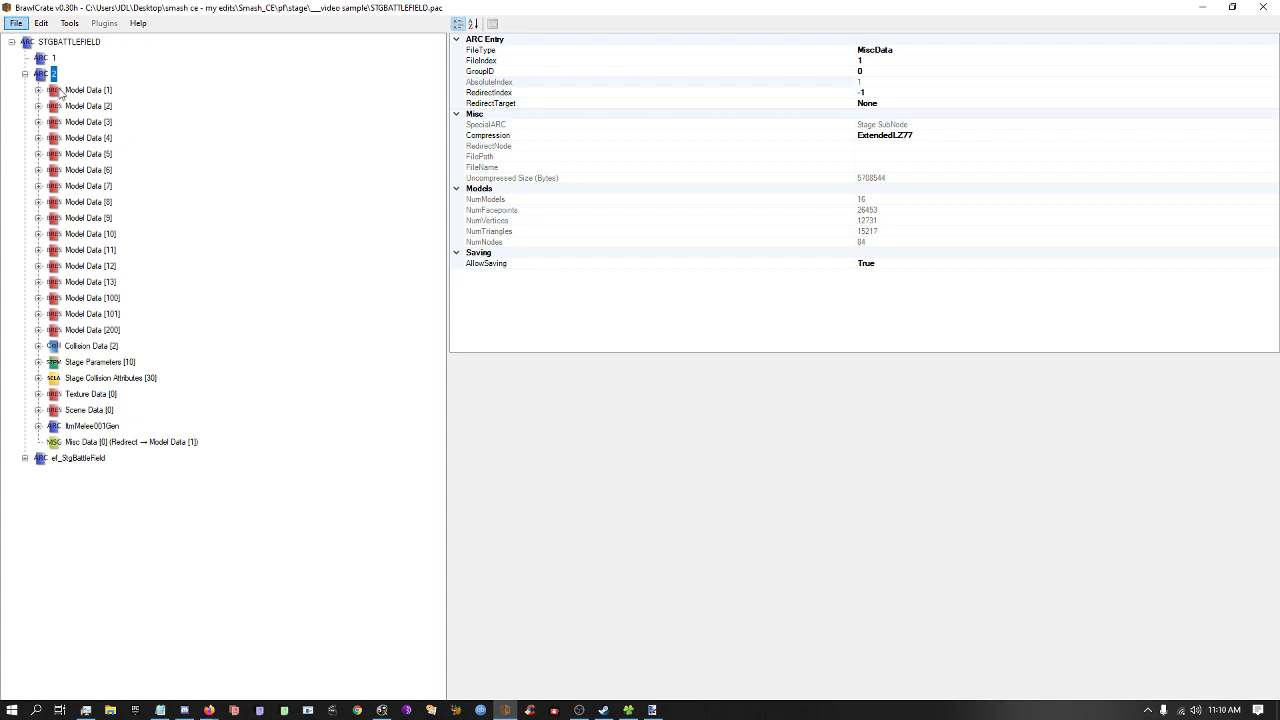
Expand Model Data [1] inside ARC 2 and preview the yStgBattleFieldEnkei model in its 3DModels(NW4R) folder.
click(52, 87)
click(48, 78)
click(50, 84)
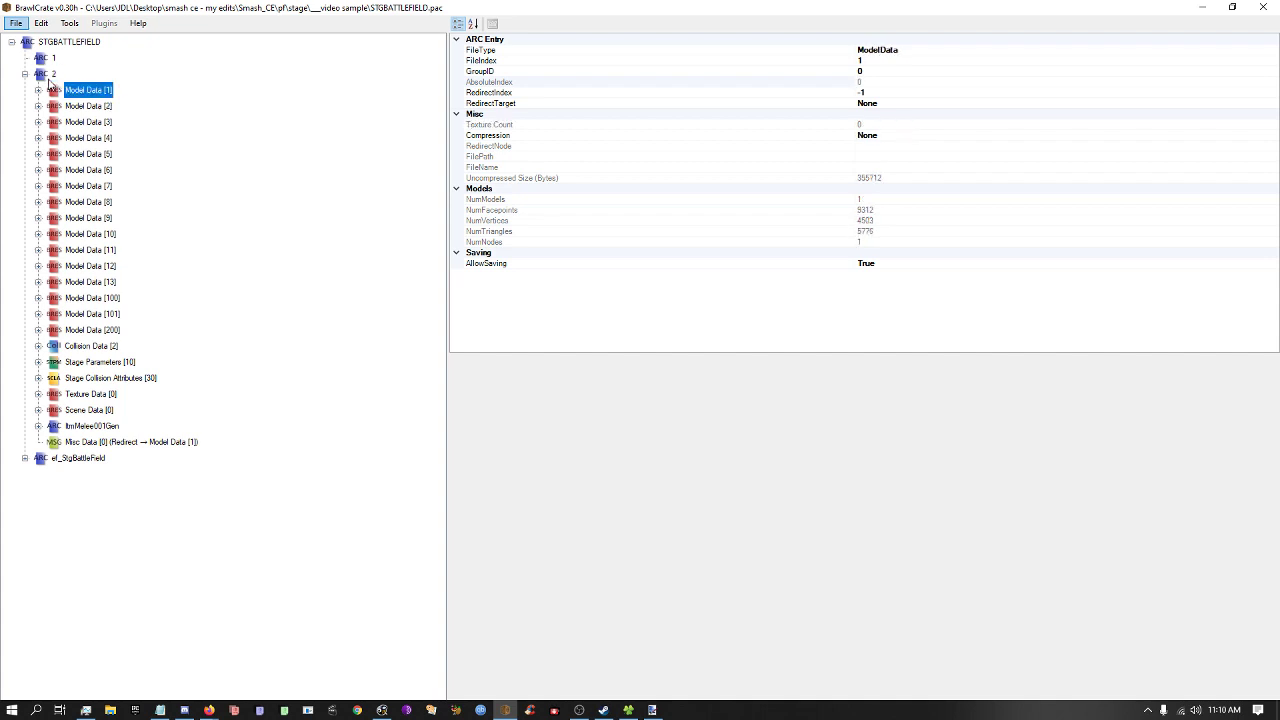
key(Right)
key(Down)
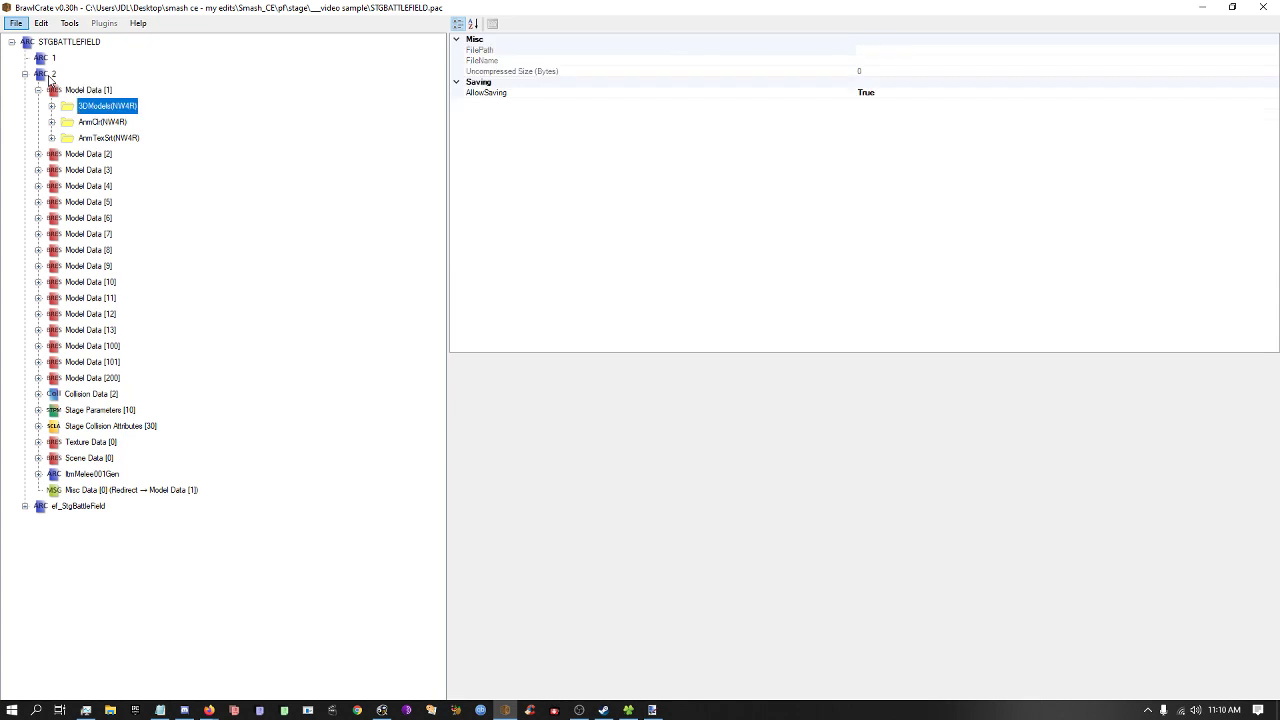
key(Right)
key(Down)
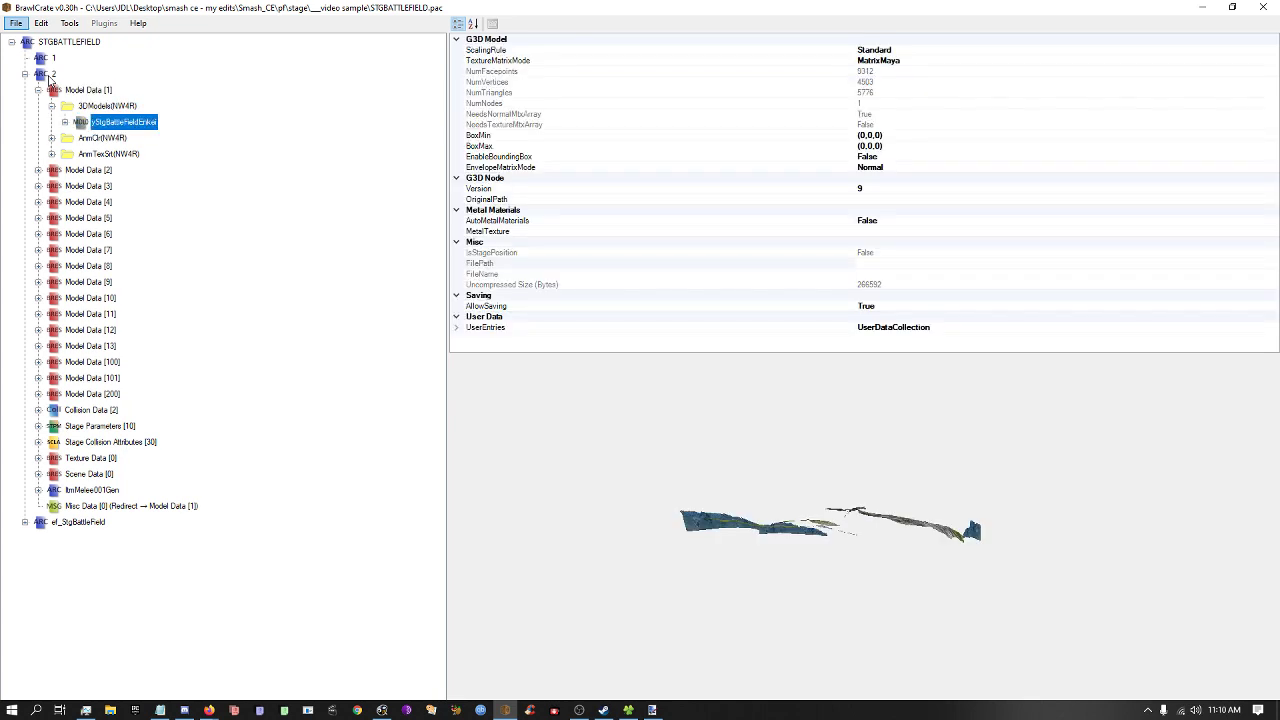
Expand the AnmClr(NW4R) and AnmTexSrt(NW4R) folders of Model Data [1] and inspect the texture coordinate animation.
key(Down)
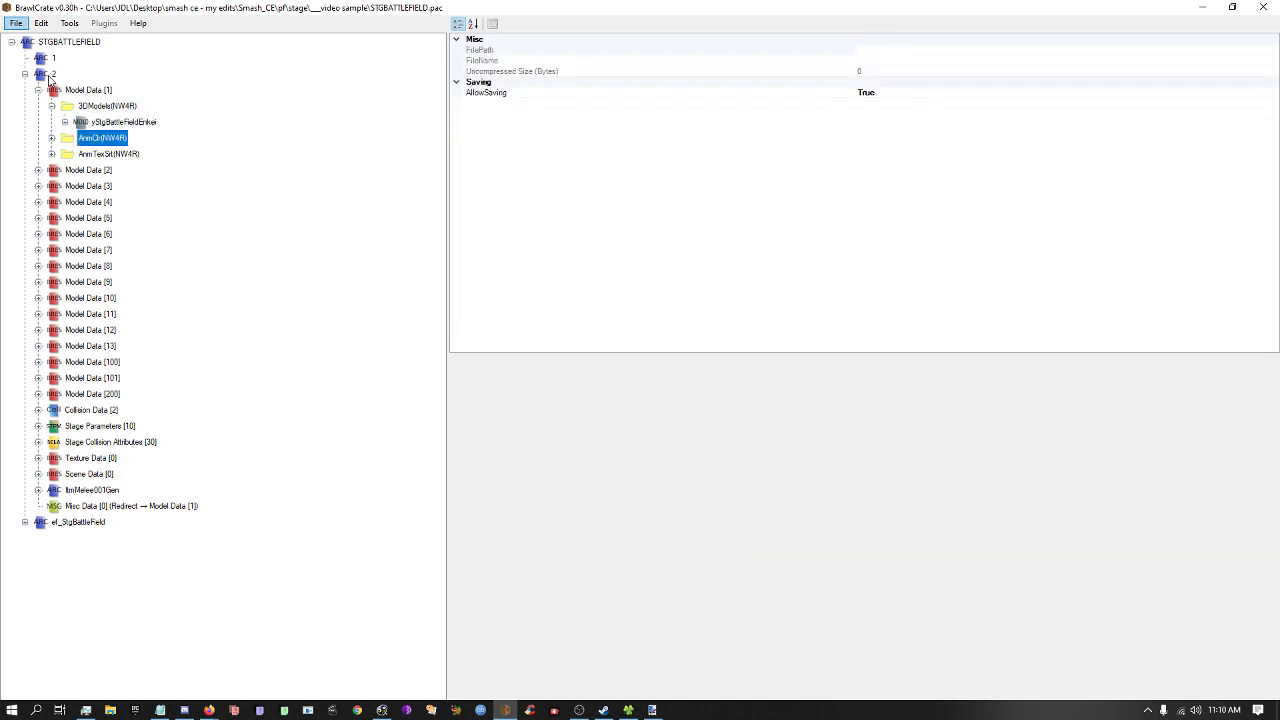
key(Right)
key(Down)
key(Down)
key(Right)
key(Down)
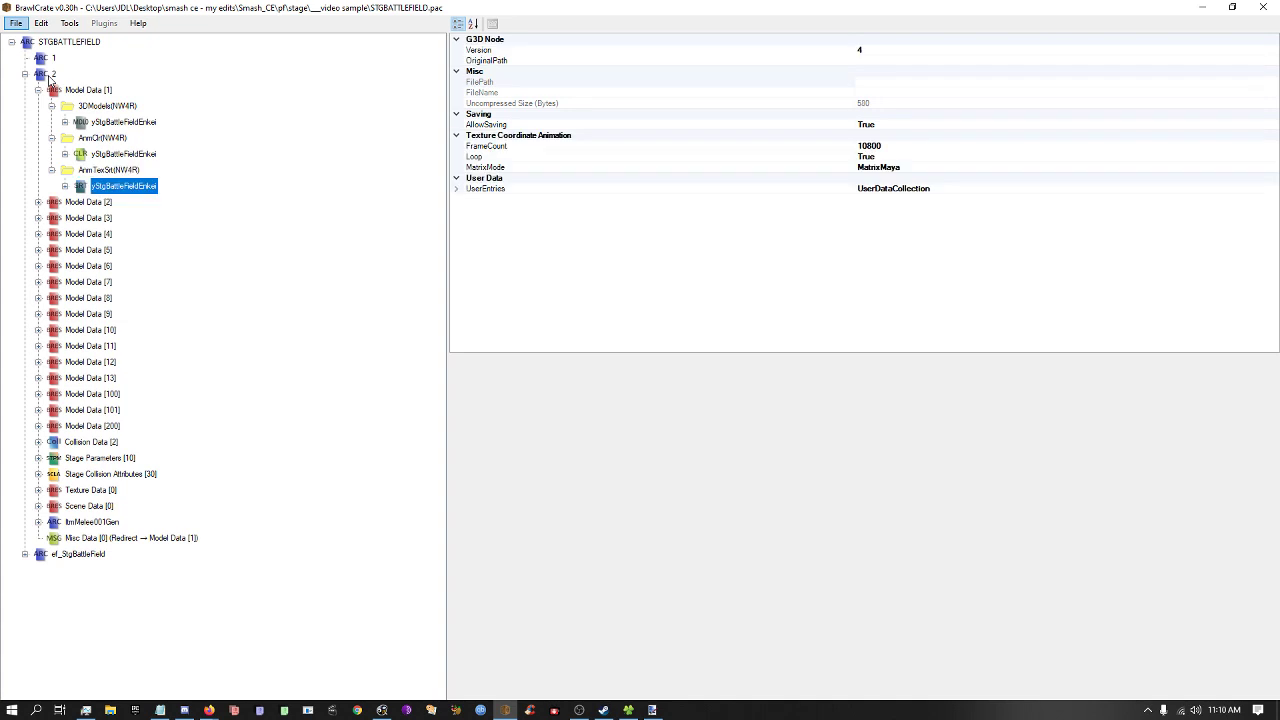
key(Down)
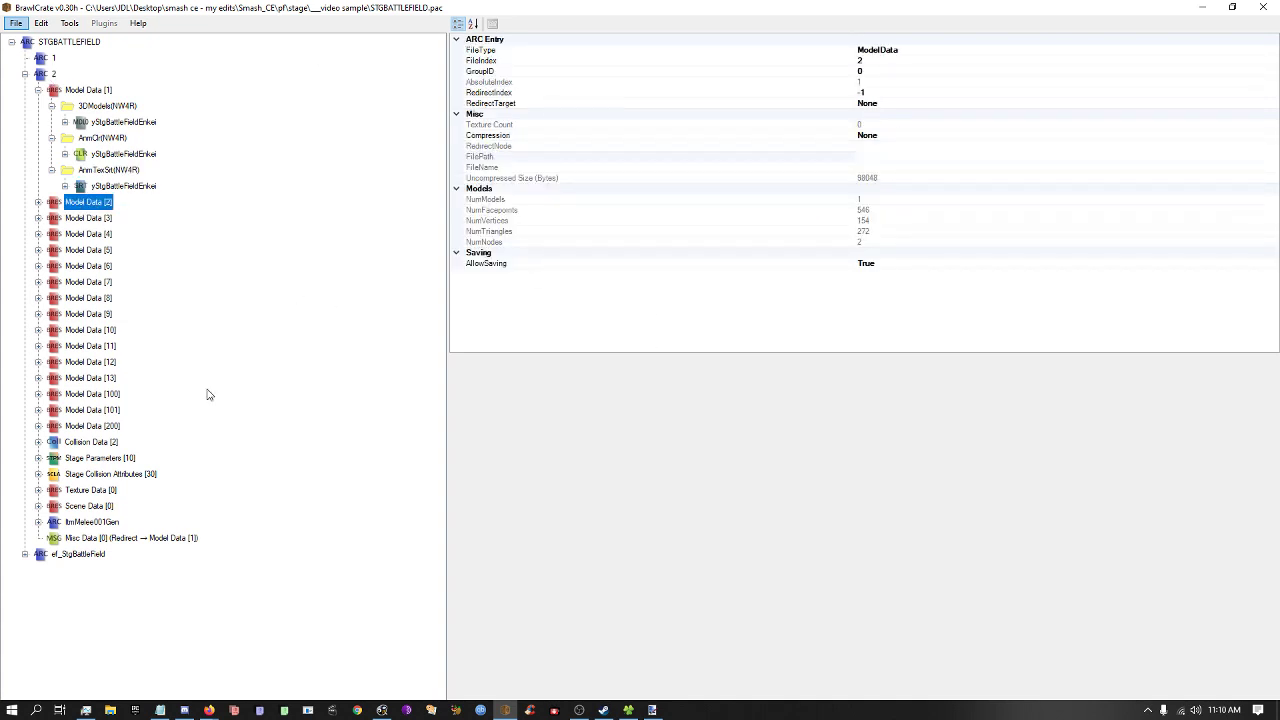
Expand Texture Data [0] and its Textures(NW4R) folder and preview the textures one by one down to isi_yuka.
click(89, 491)
key(Right)
key(Left)
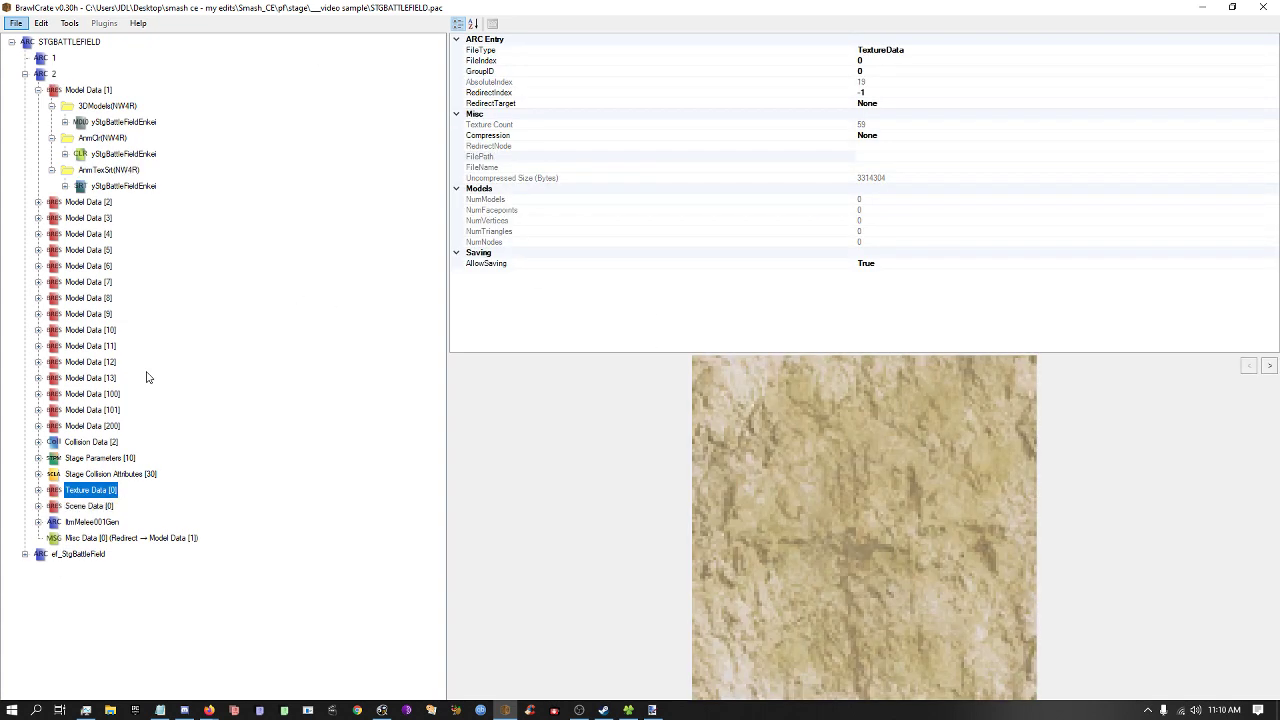
key(Right)
key(Down)
key(Right)
key(Down)
key(Down)
key(Down)
key(Down)
key(Down)
key(Down)
key(Down)
key(Down)
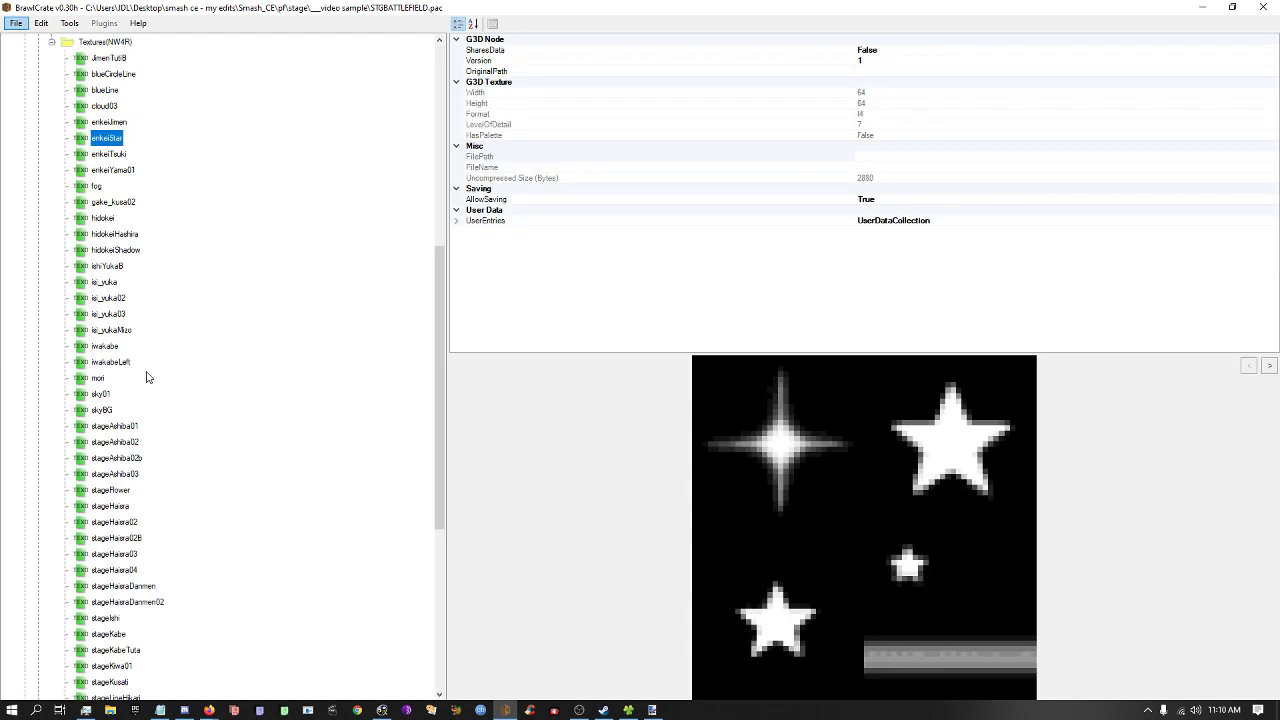
key(Down)
key(Down)
key(Down)
key(Down)
key(Down)
key(Down)
key(Down)
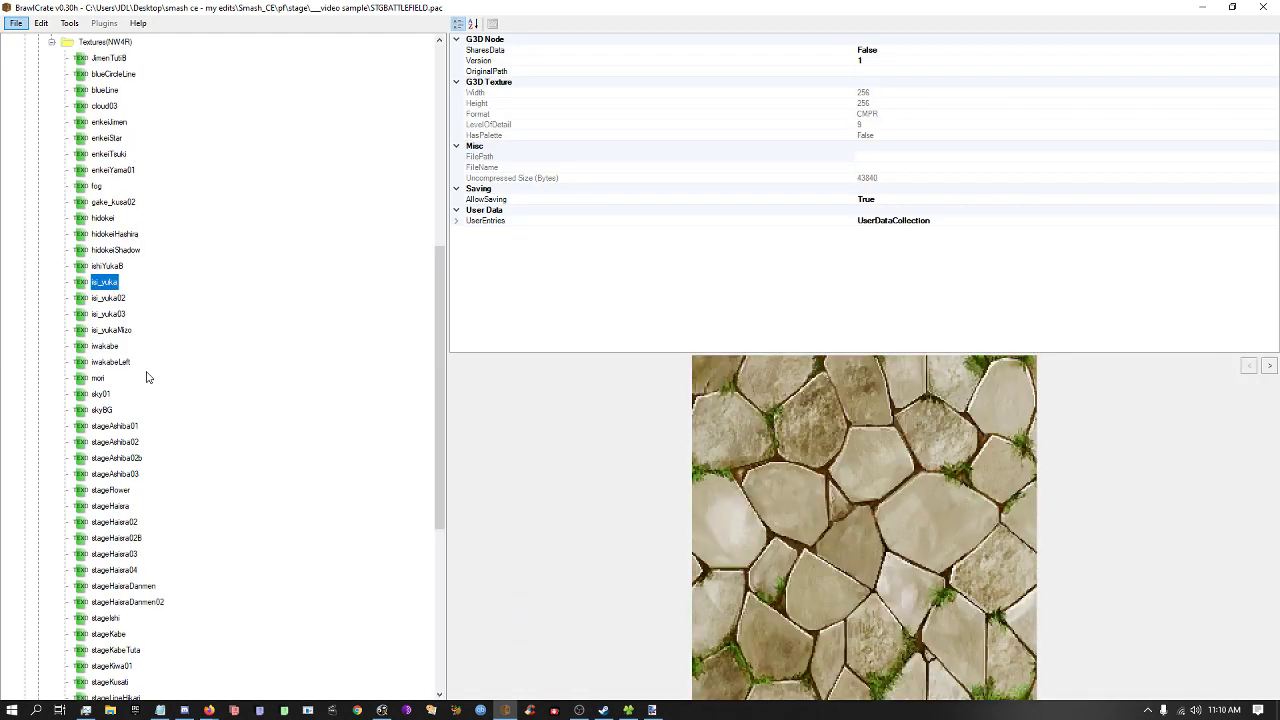
Preview all models of ARC 2 together in a maximized Advanced Model Editor window.
scroll(143, 353, up, 4)
scroll(130, 335, up, 6)
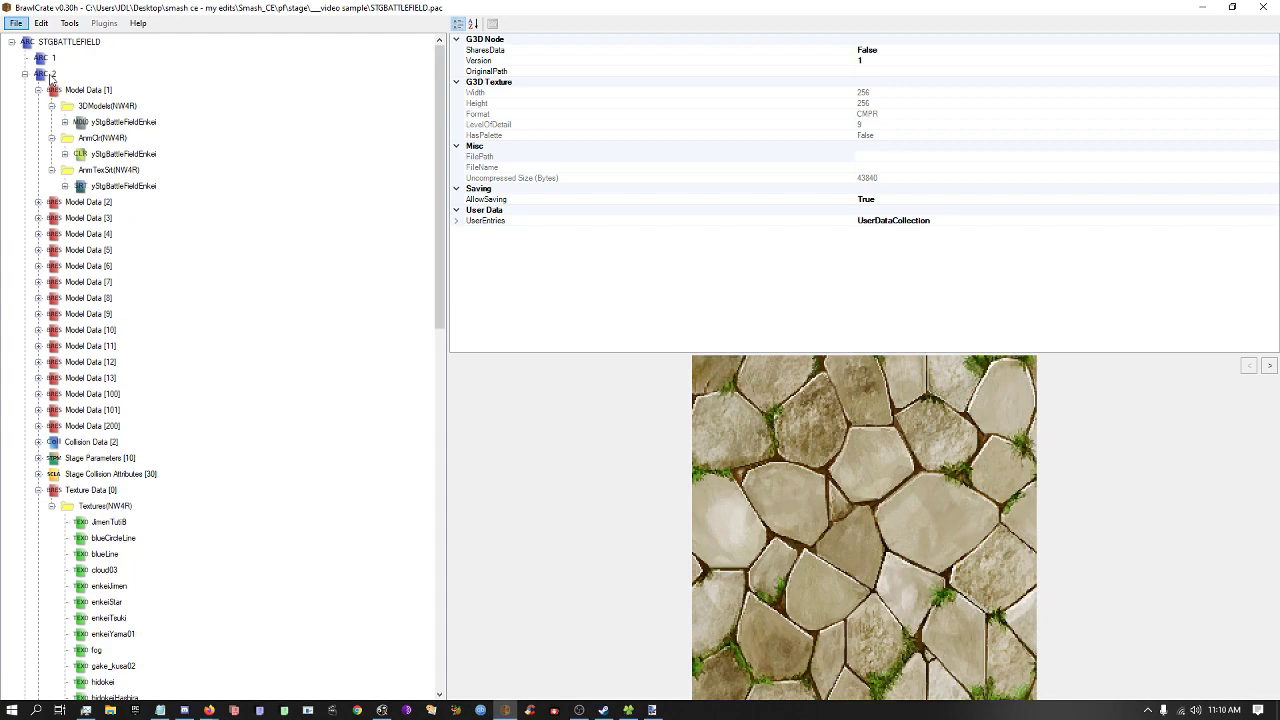
click(50, 75)
click(88, 112)
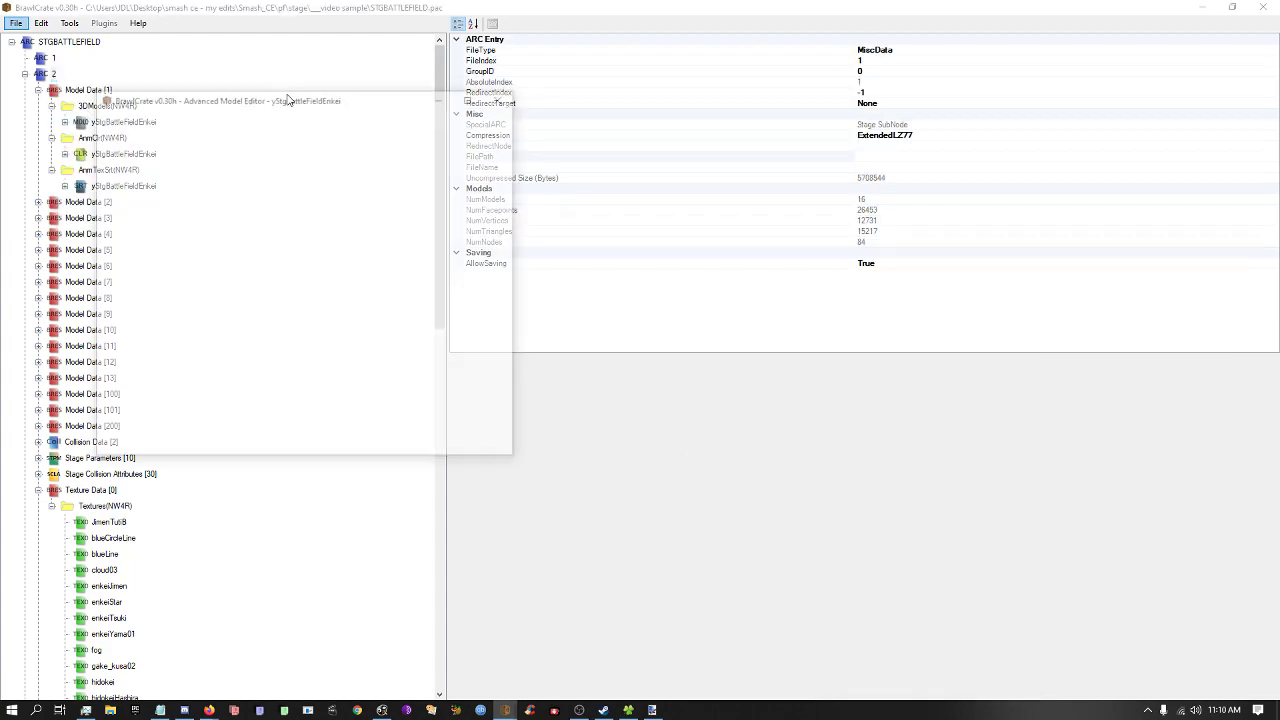
click(471, 96)
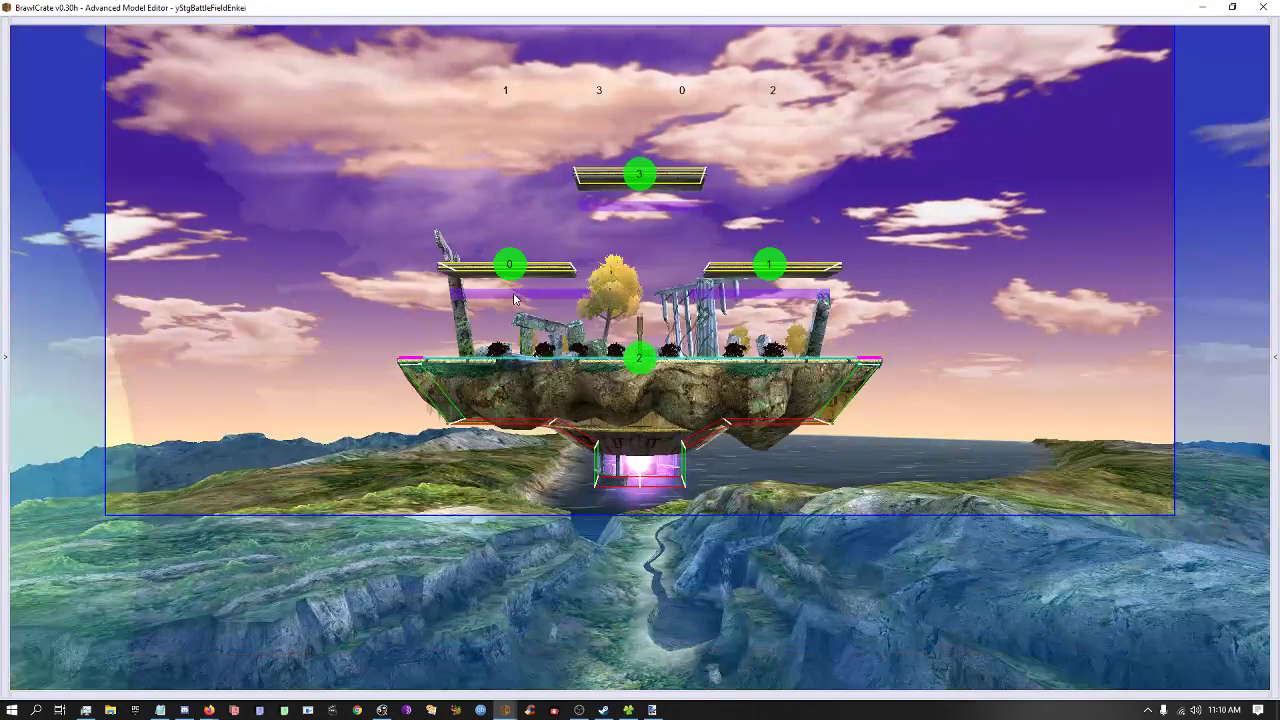
scroll(517, 300, down, 3)
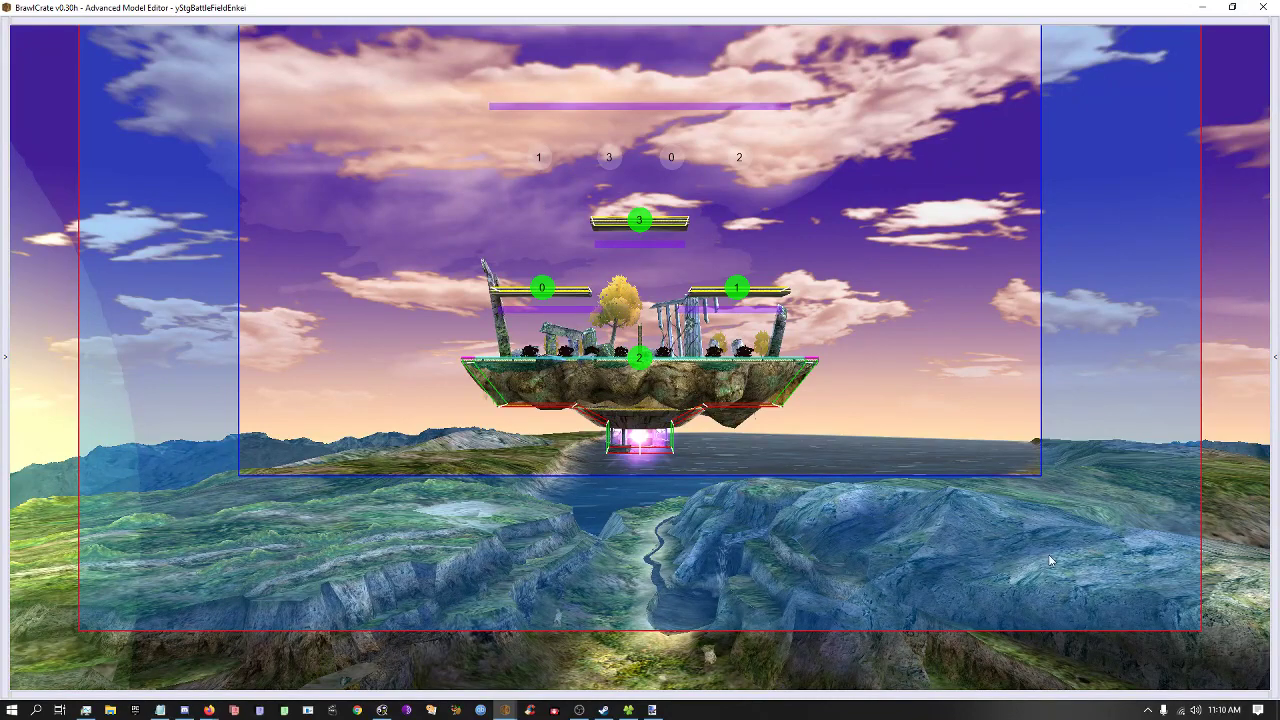
Show the model editor's side panels and select the yStgBattleFieldEnkei bone to view its transform.
key(ctrl+alt+d)
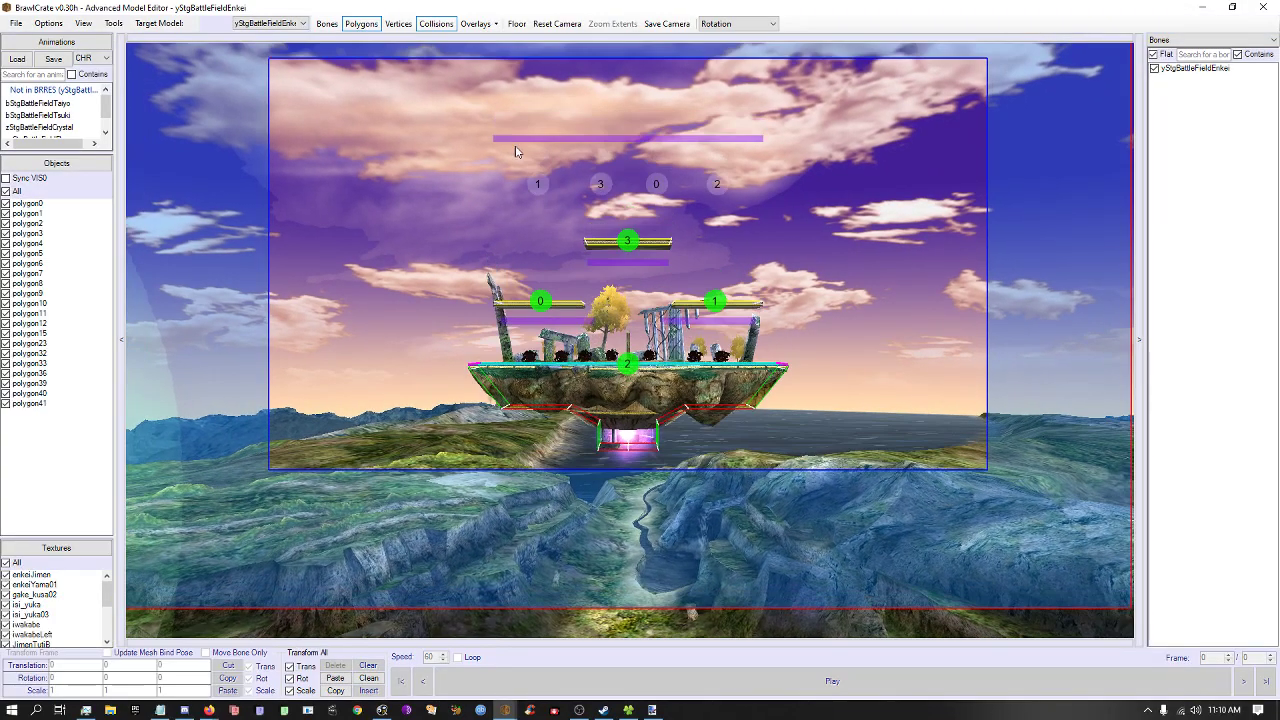
right_drag(492, 178, 491, 182)
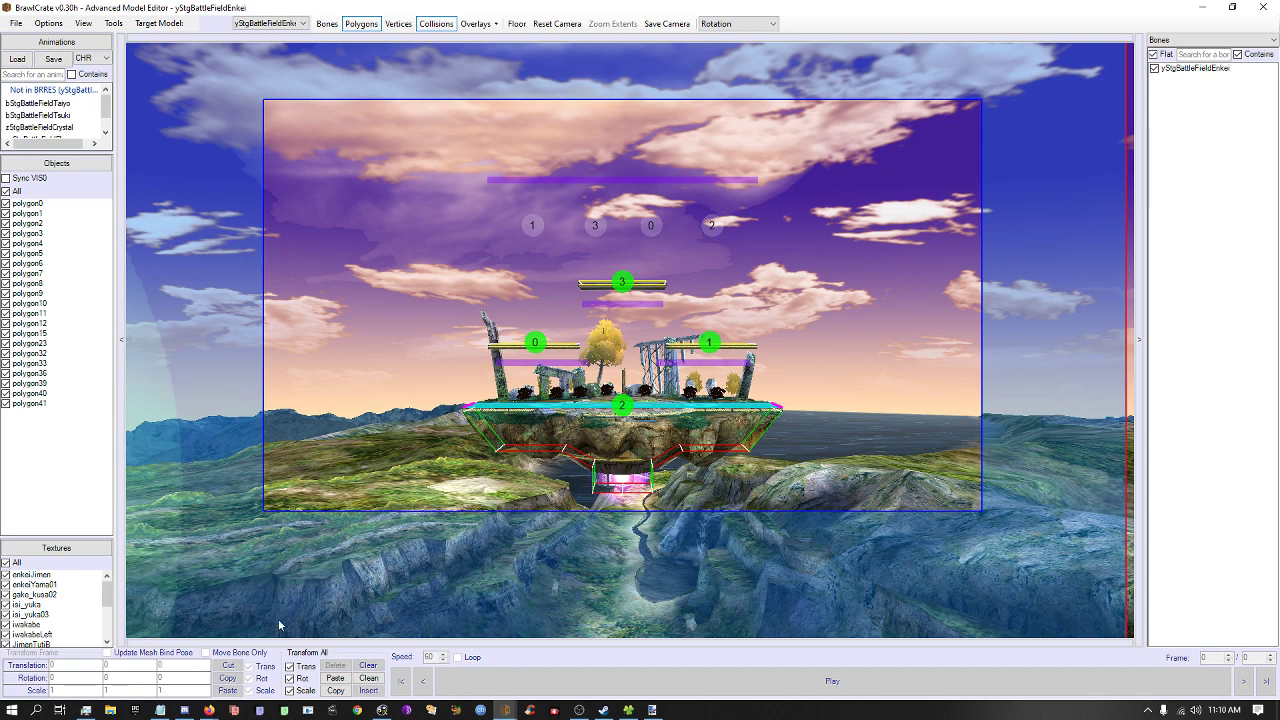
click(1193, 69)
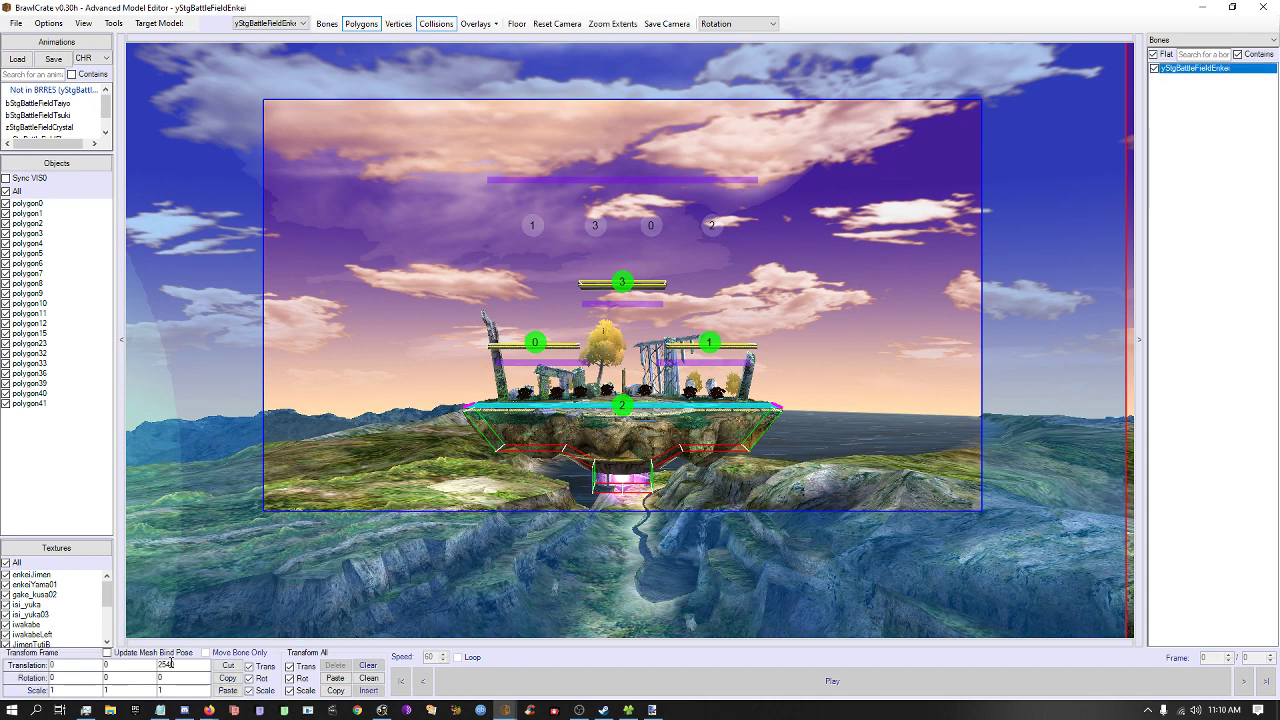
right_drag(331, 469, 310, 477)
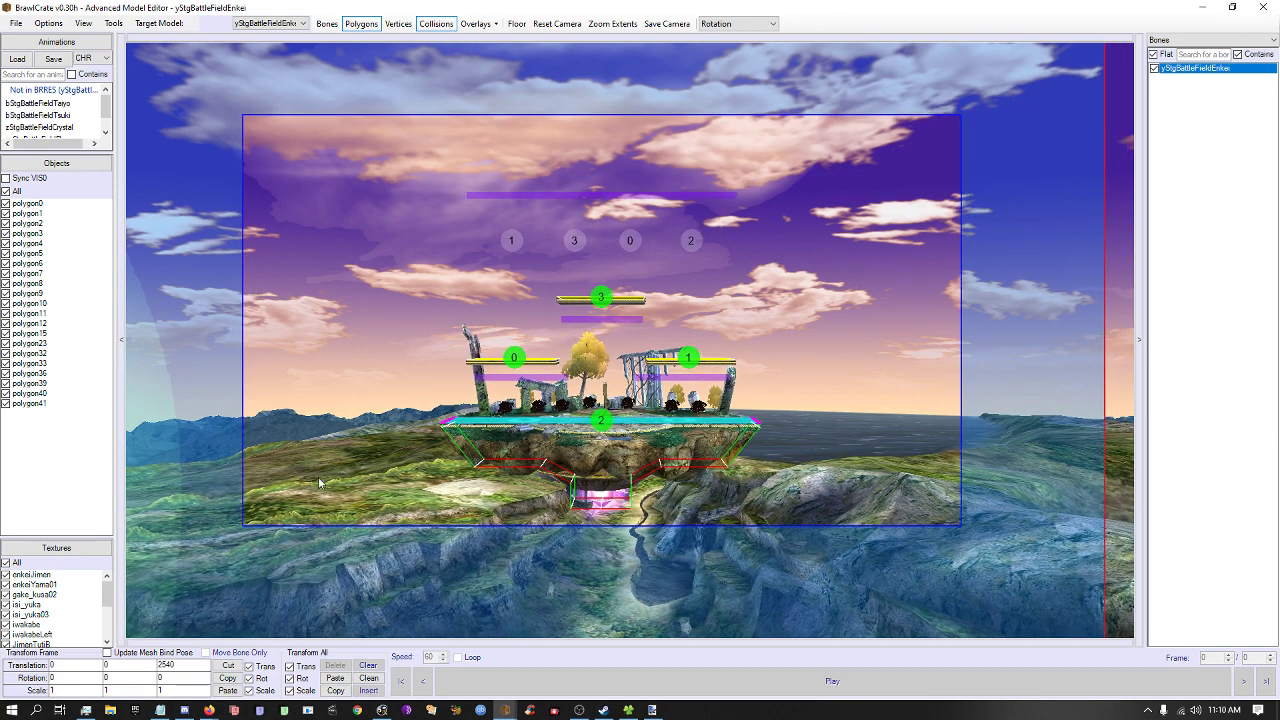
Look through the list of target models and return the target to yStgBattleFieldEnkei.
click(290, 23)
key(Down)
key(Down)
key(Down)
key(Down)
key(Down)
key(Down)
key(Down)
key(Down)
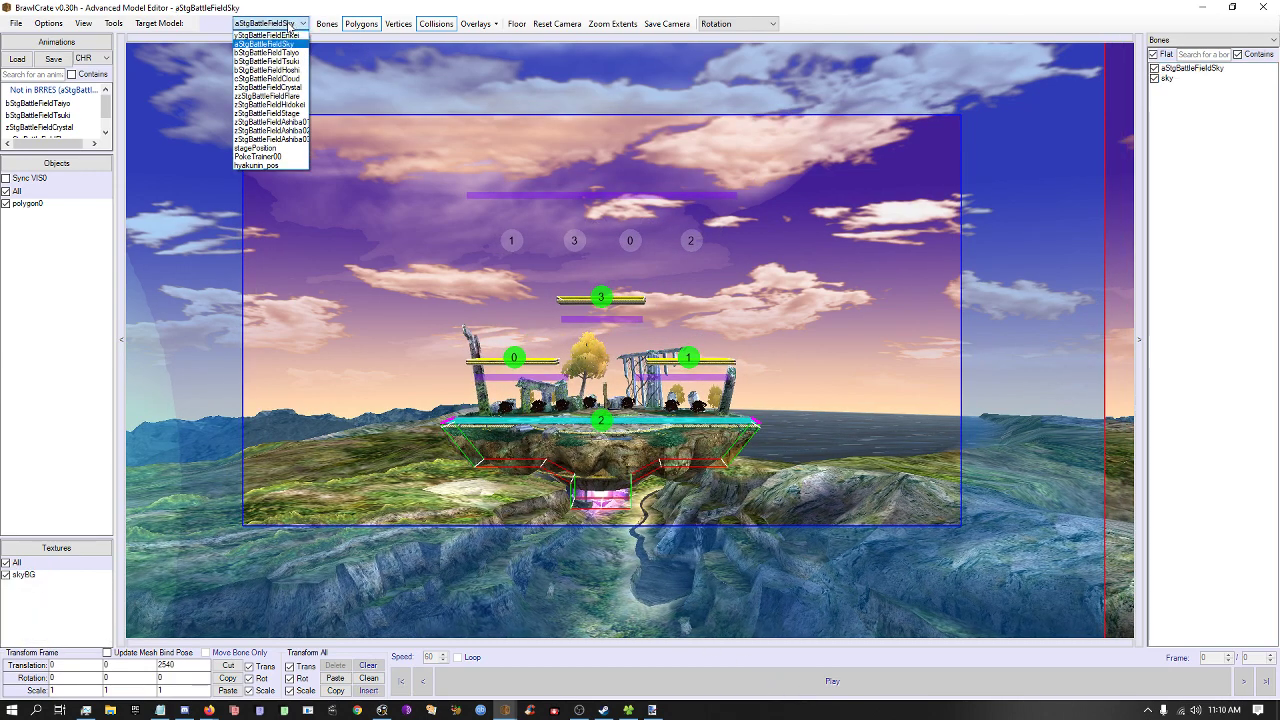
click(291, 36)
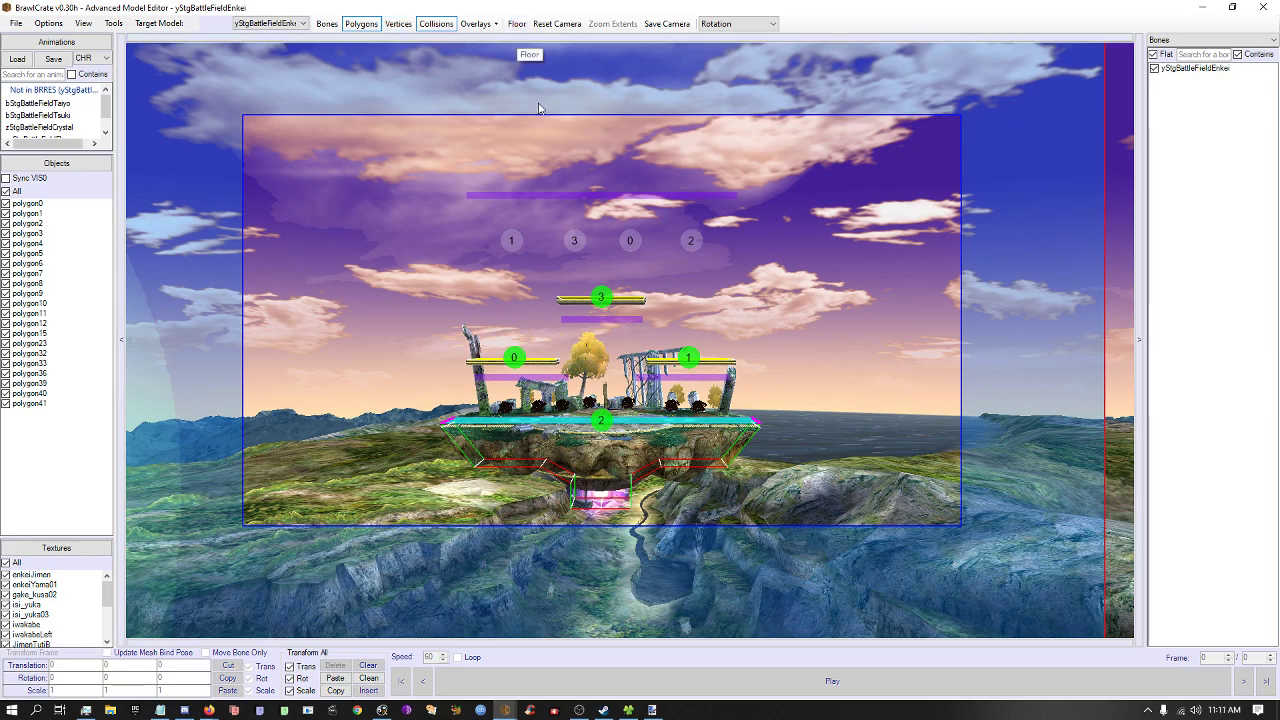
Look over the Battlefield stage in the viewport and close the model editor.
right_drag(566, 409, 535, 387)
scroll(586, 387, up, 2)
scroll(535, 384, up, 3)
scroll(536, 382, down, 3)
click(1253, 12)
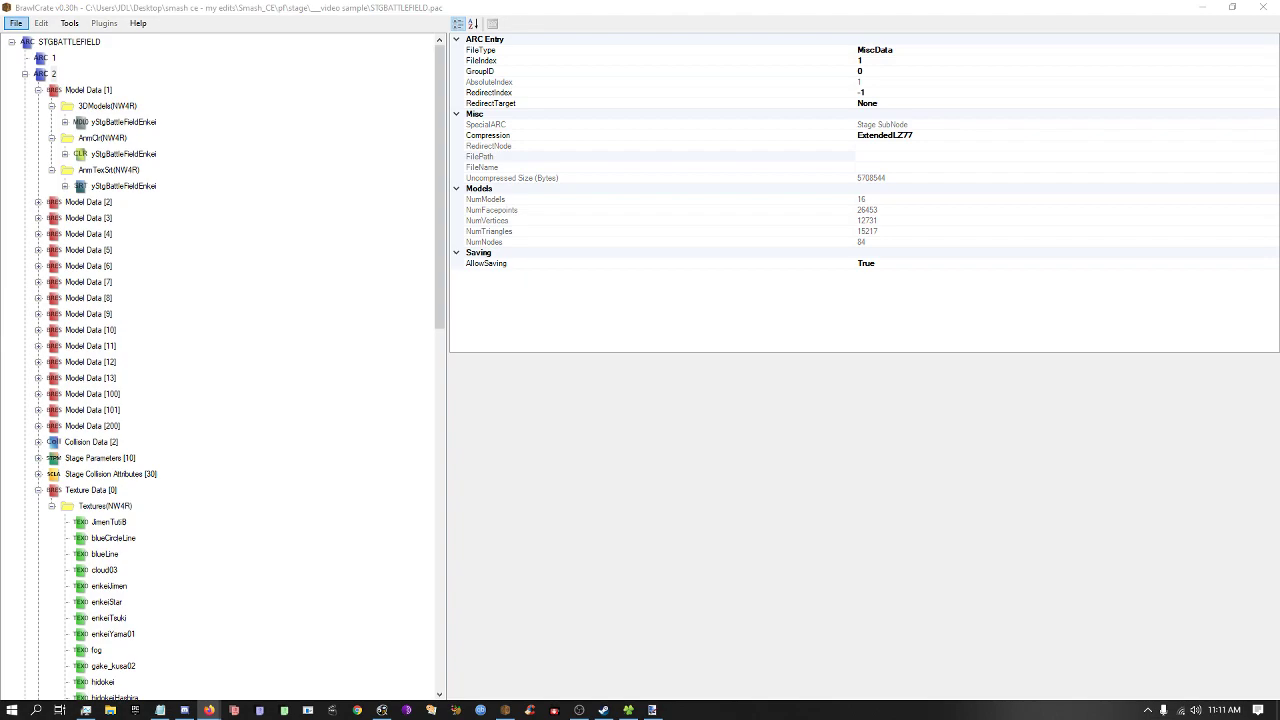
Switch to the browser and look through the update sheets on The Spriters Resource past the PC / Computer section.
drag(1279, 420, 99, 4)
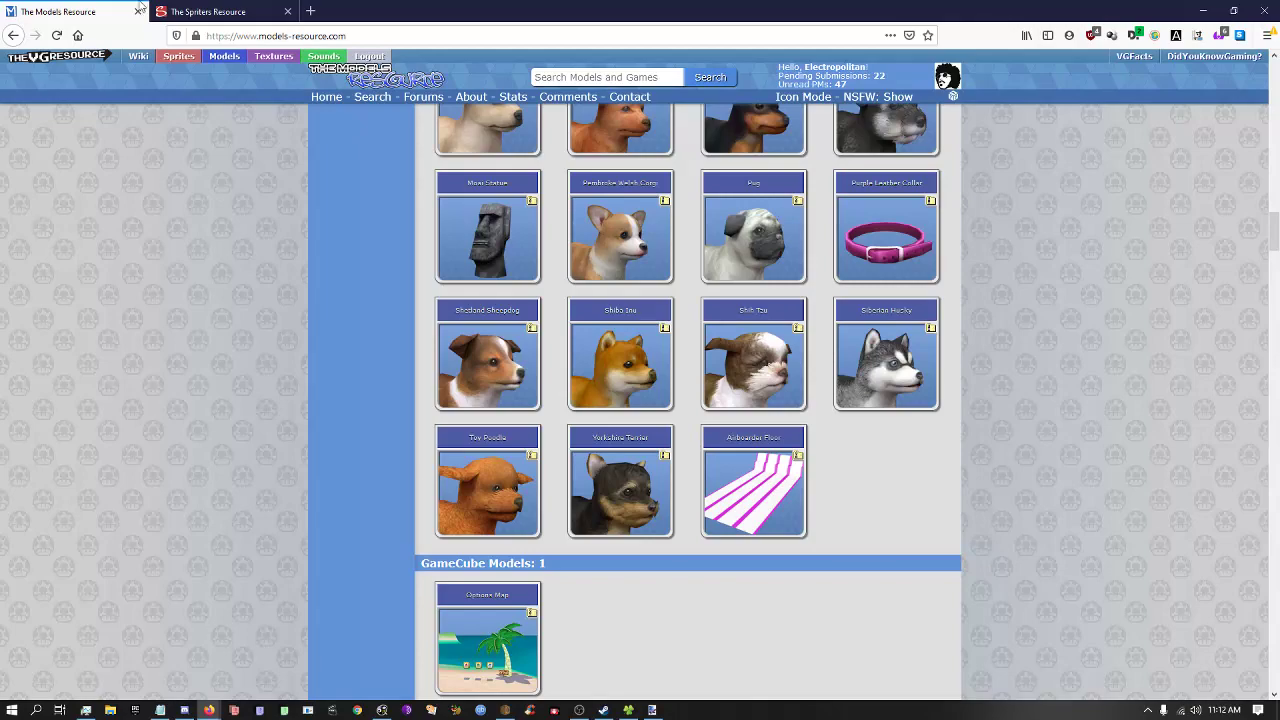
click(195, 11)
scroll(186, 221, down, 15)
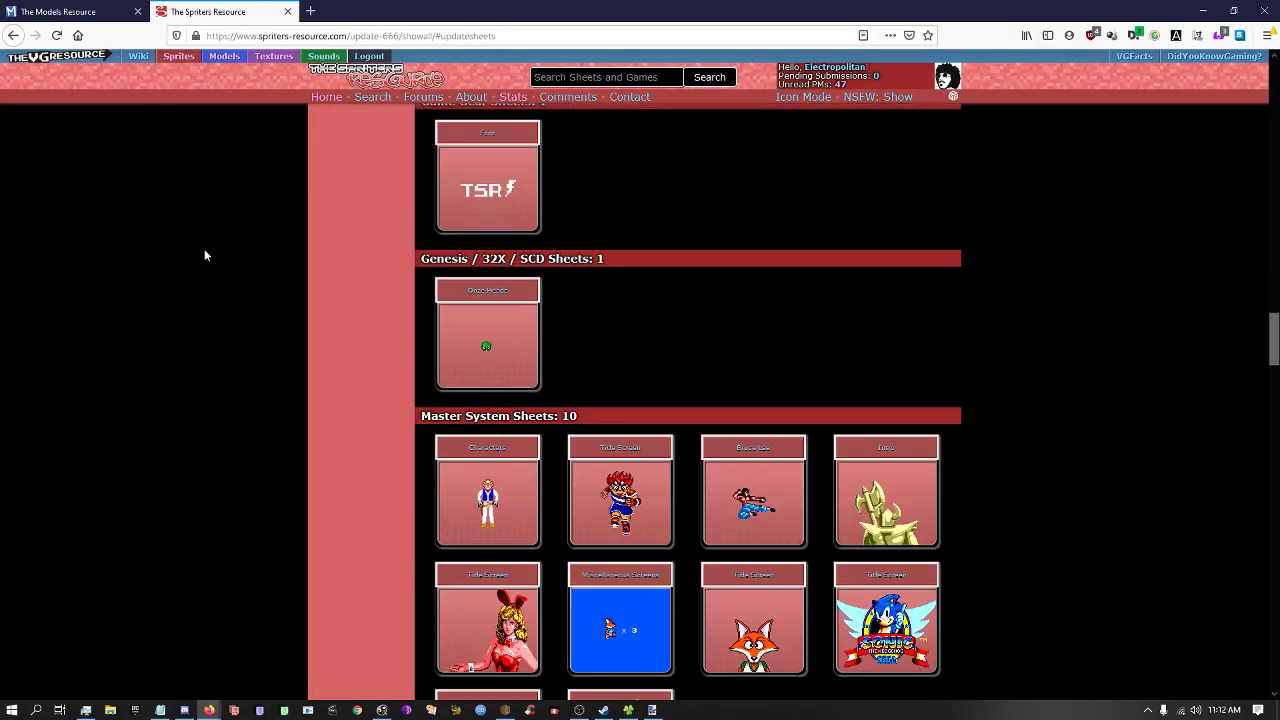
scroll(228, 250, down, 12)
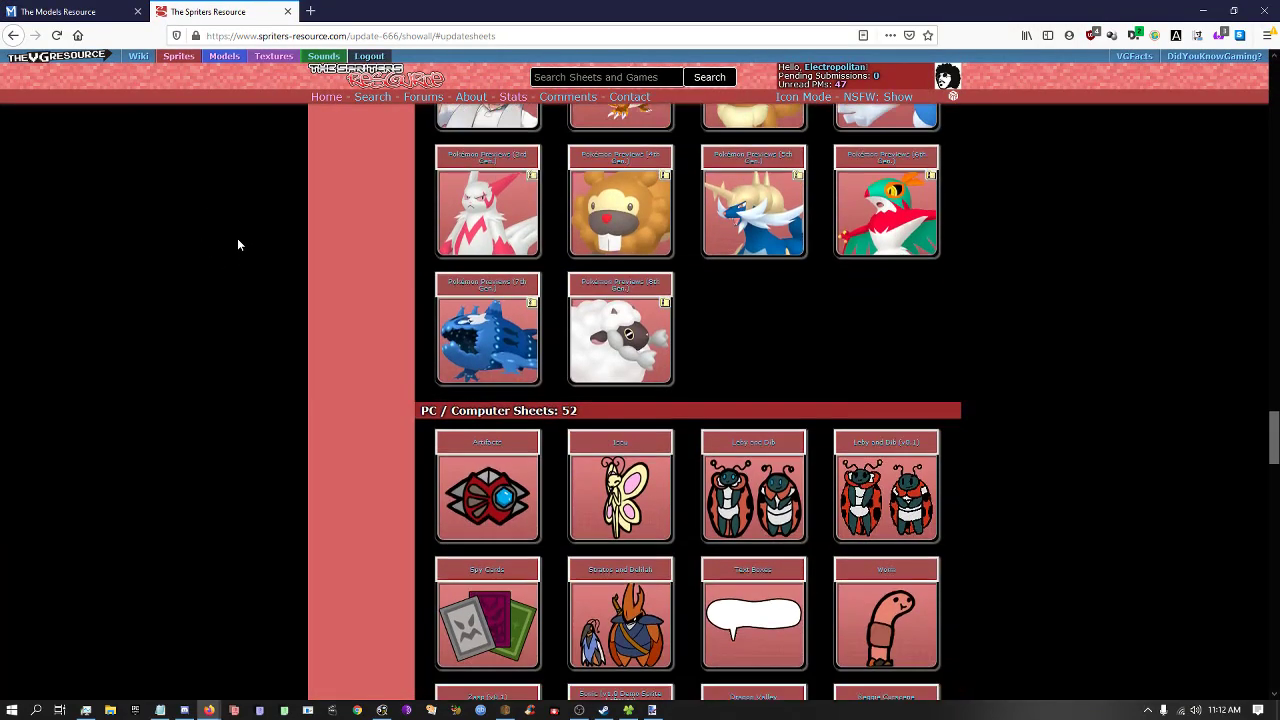
scroll(230, 233, down, 5)
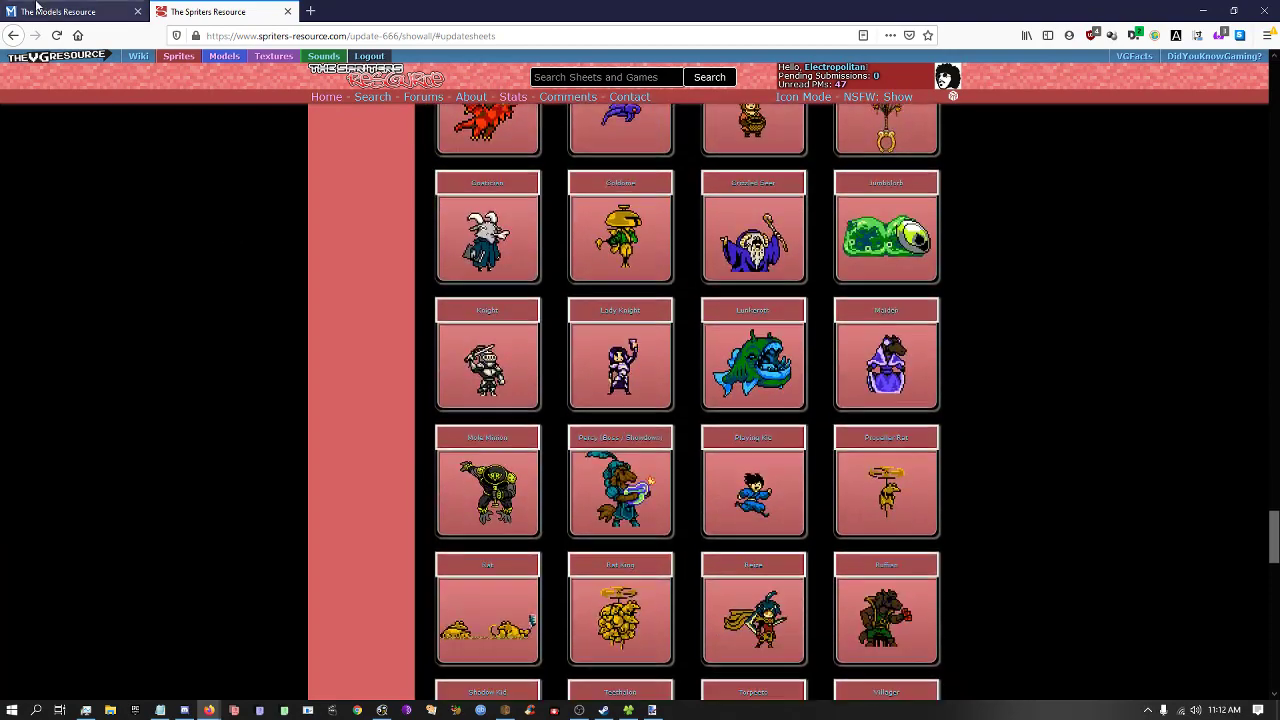
Examine the updated models listed on The Models Resource through the PC / Computer and PlayStation sections.
click(60, 11)
scroll(311, 442, down, 4)
scroll(309, 440, down, 13)
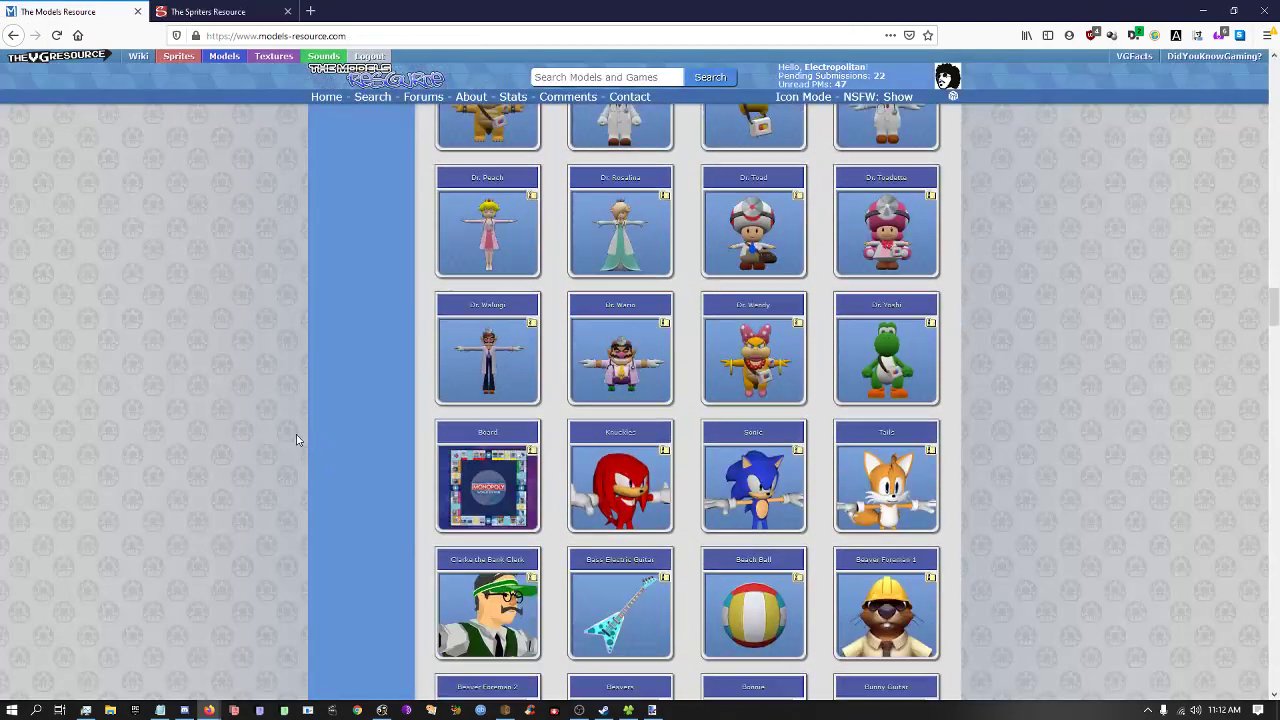
scroll(310, 456, down, 10)
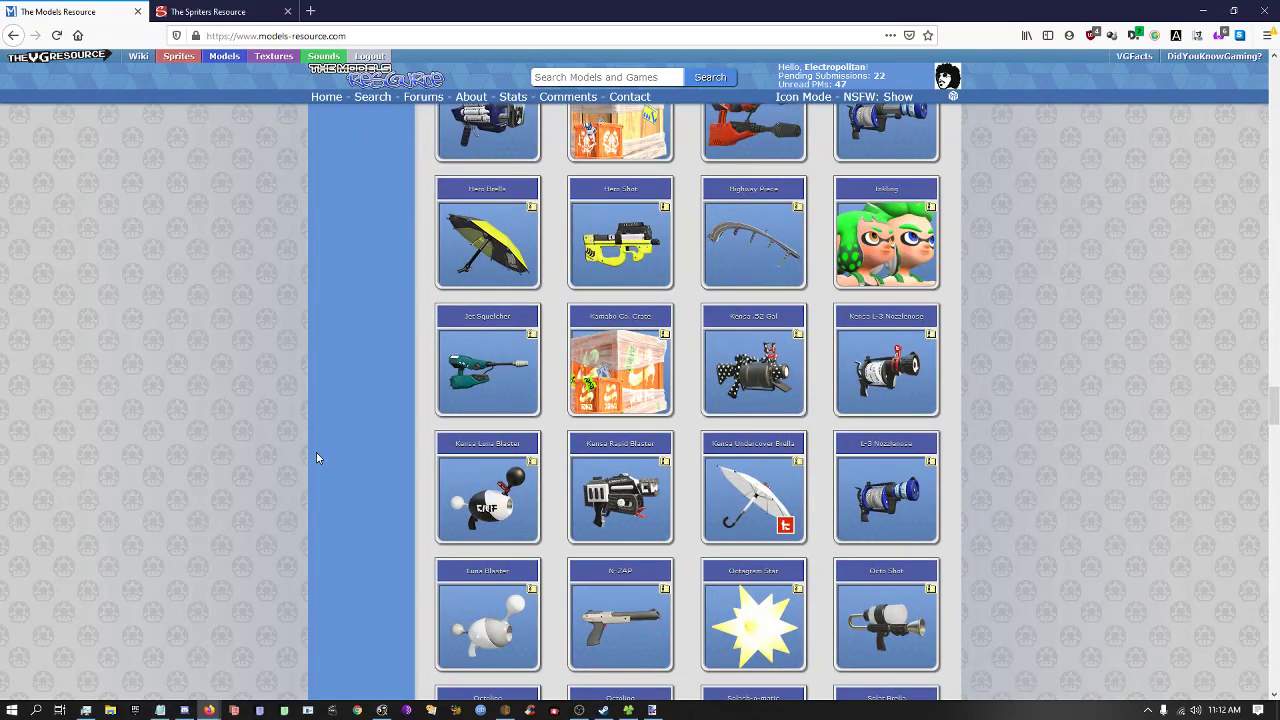
scroll(316, 458, down, 10)
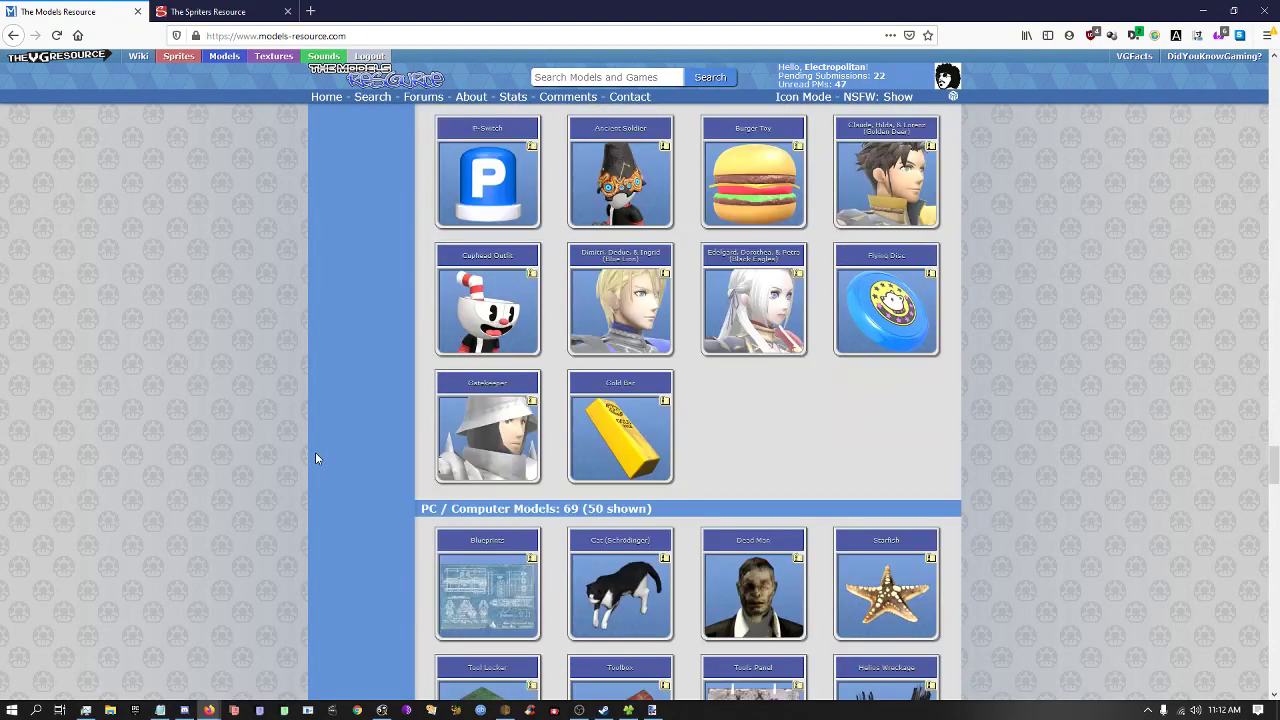
scroll(315, 458, down, 5)
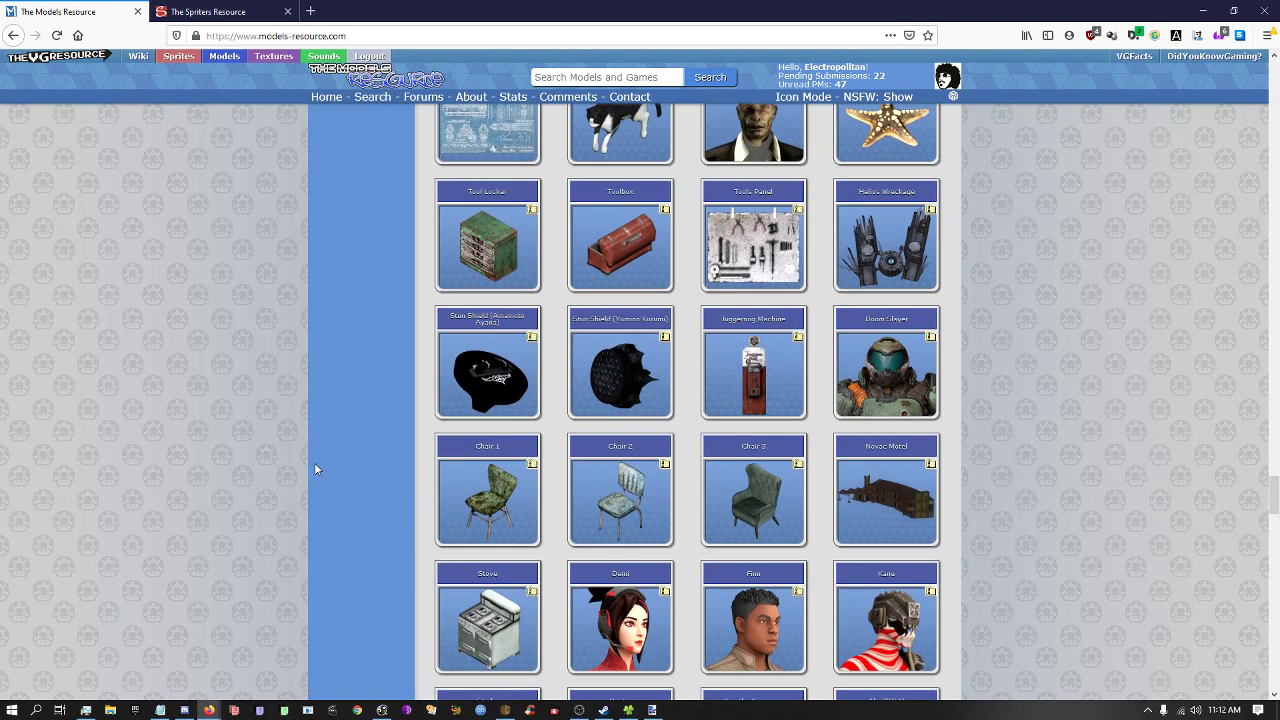
scroll(314, 465, down, 1)
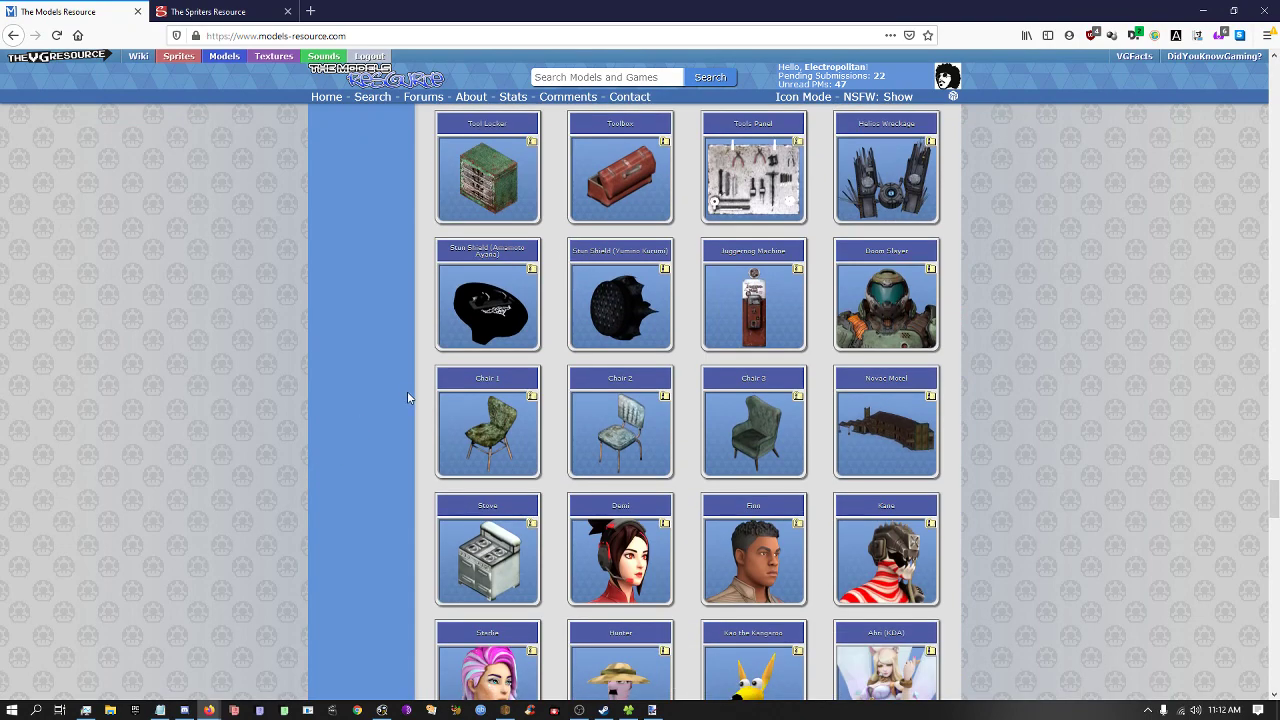
scroll(407, 395, down, 3)
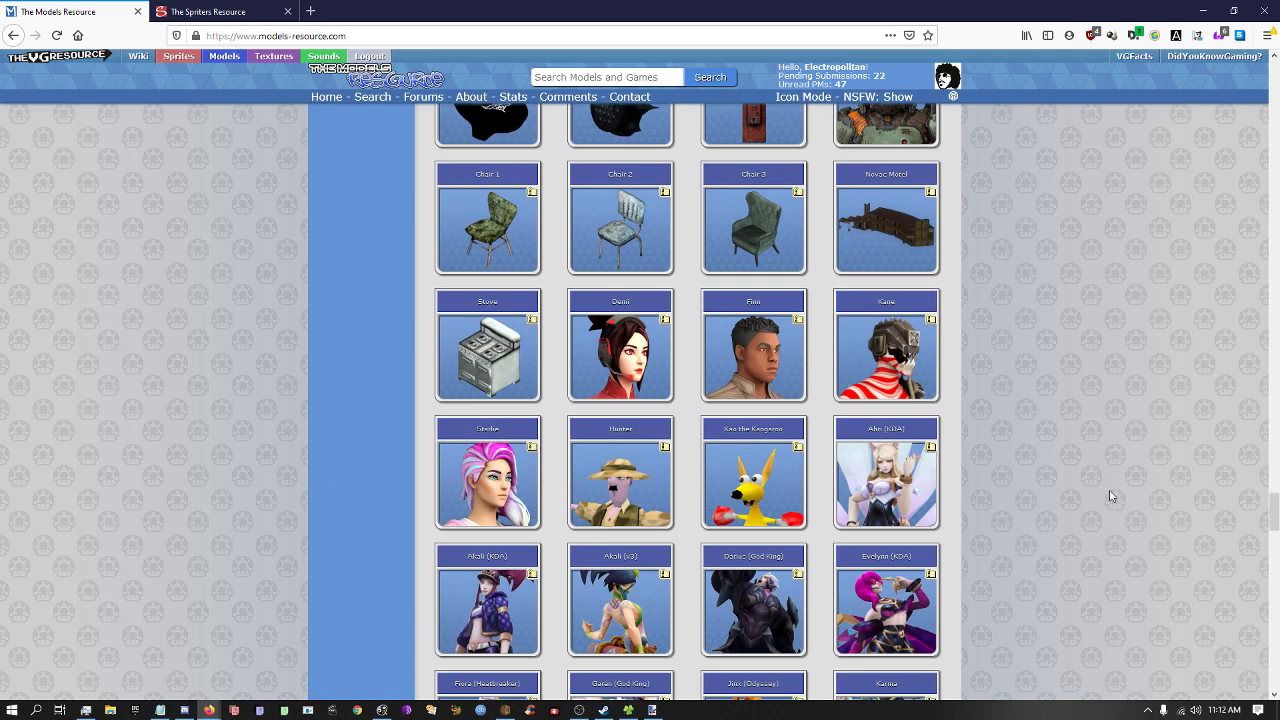
scroll(1109, 494, down, 11)
scroll(1109, 494, down, 9)
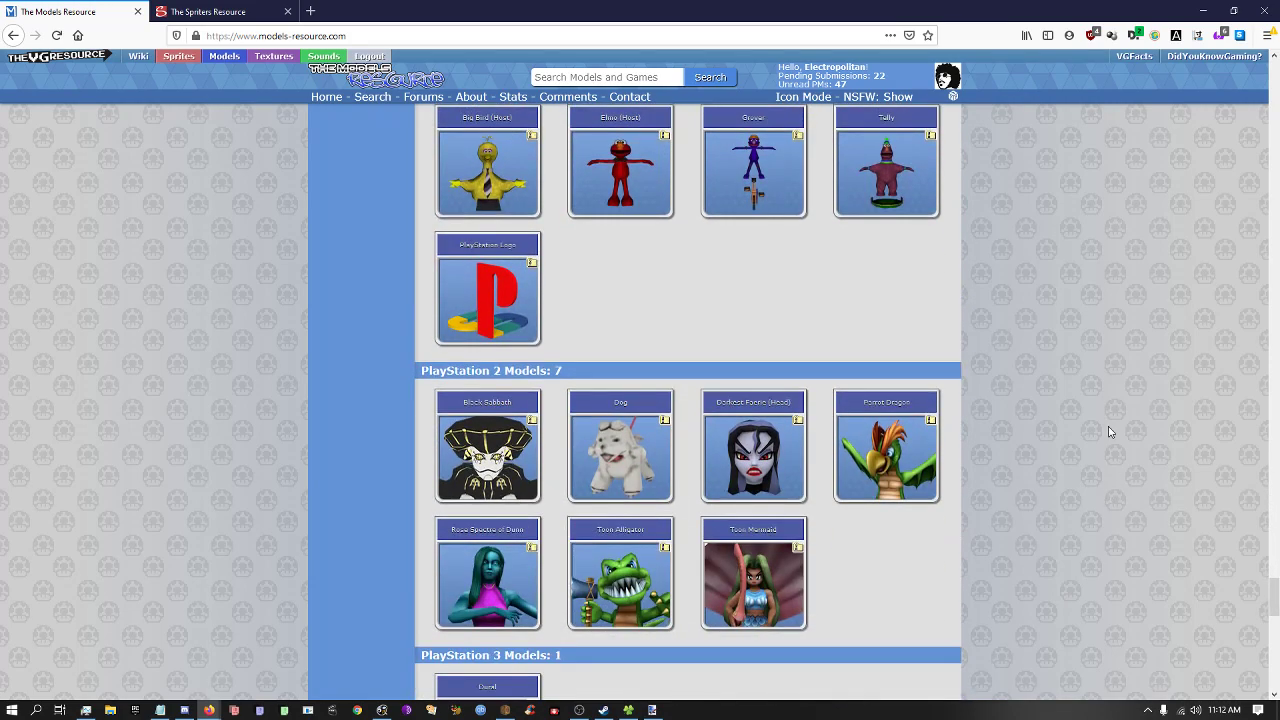
scroll(1100, 415, down, 5)
Return to The Spriters Resource and look through the remaining update sheets to the end of the page.
click(210, 10)
scroll(376, 368, down, 14)
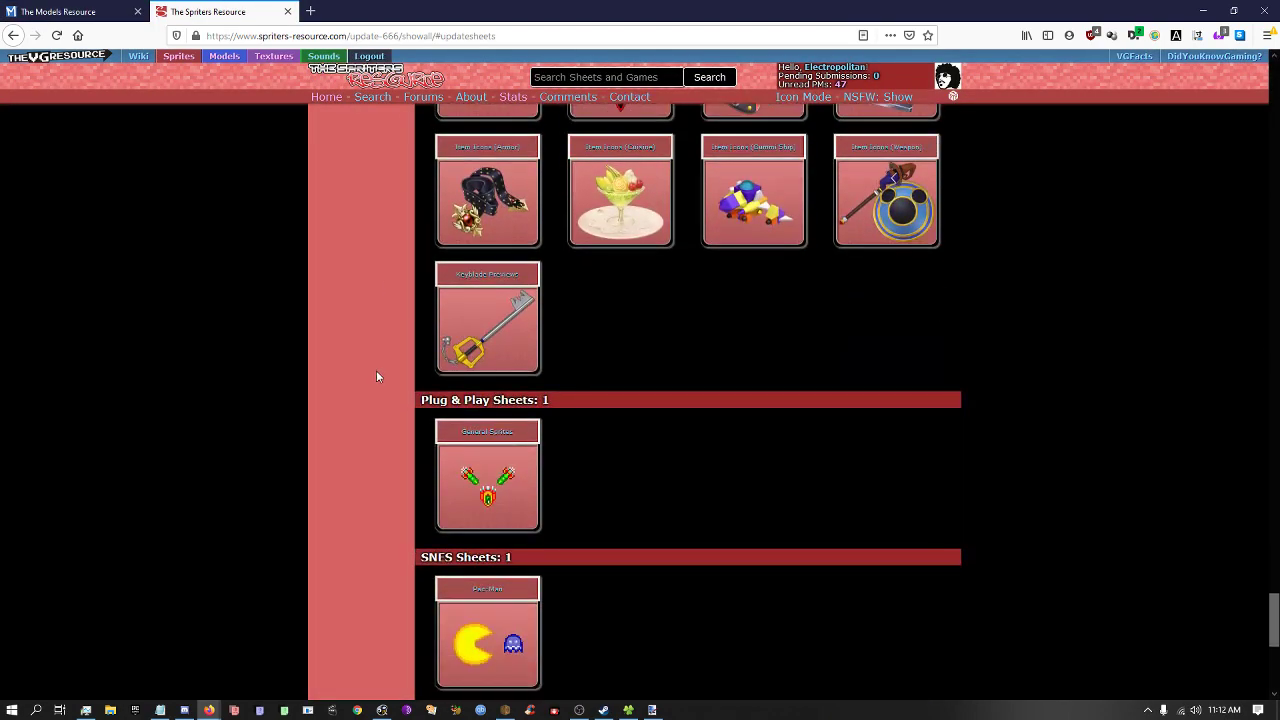
scroll(377, 377, down, 5)
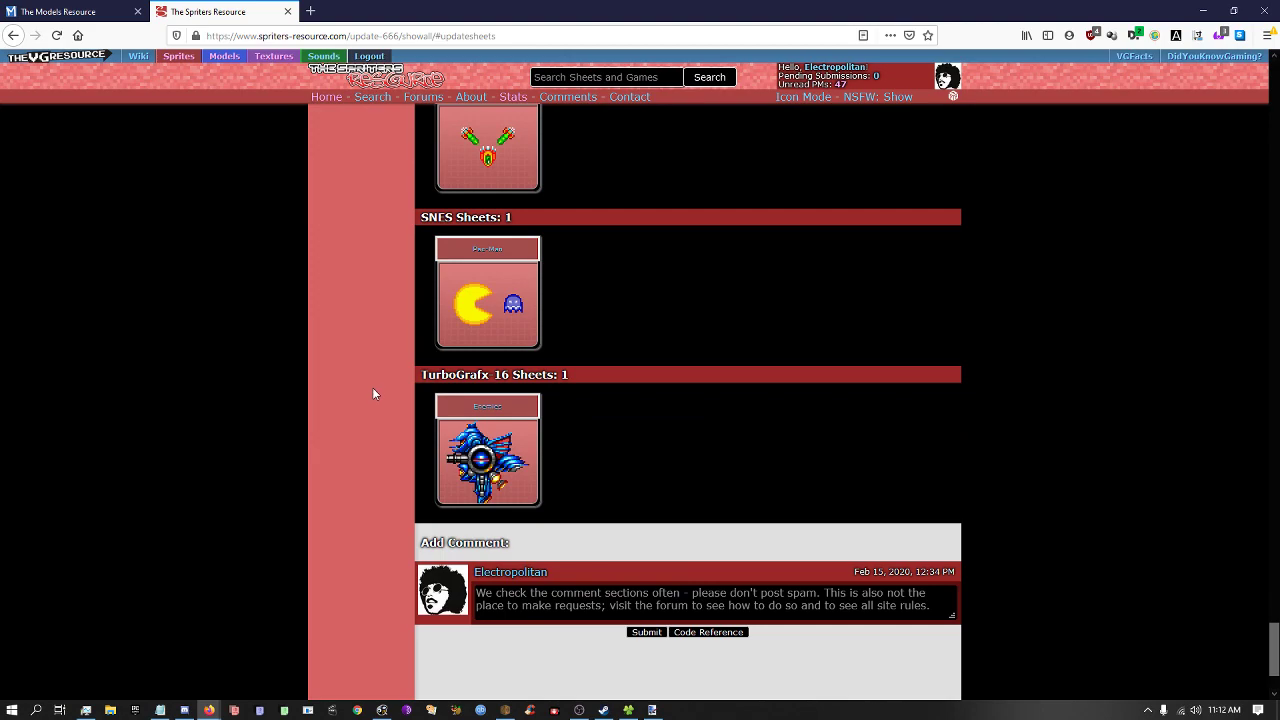
scroll(371, 387, up, 9)
scroll(367, 239, up, 4)
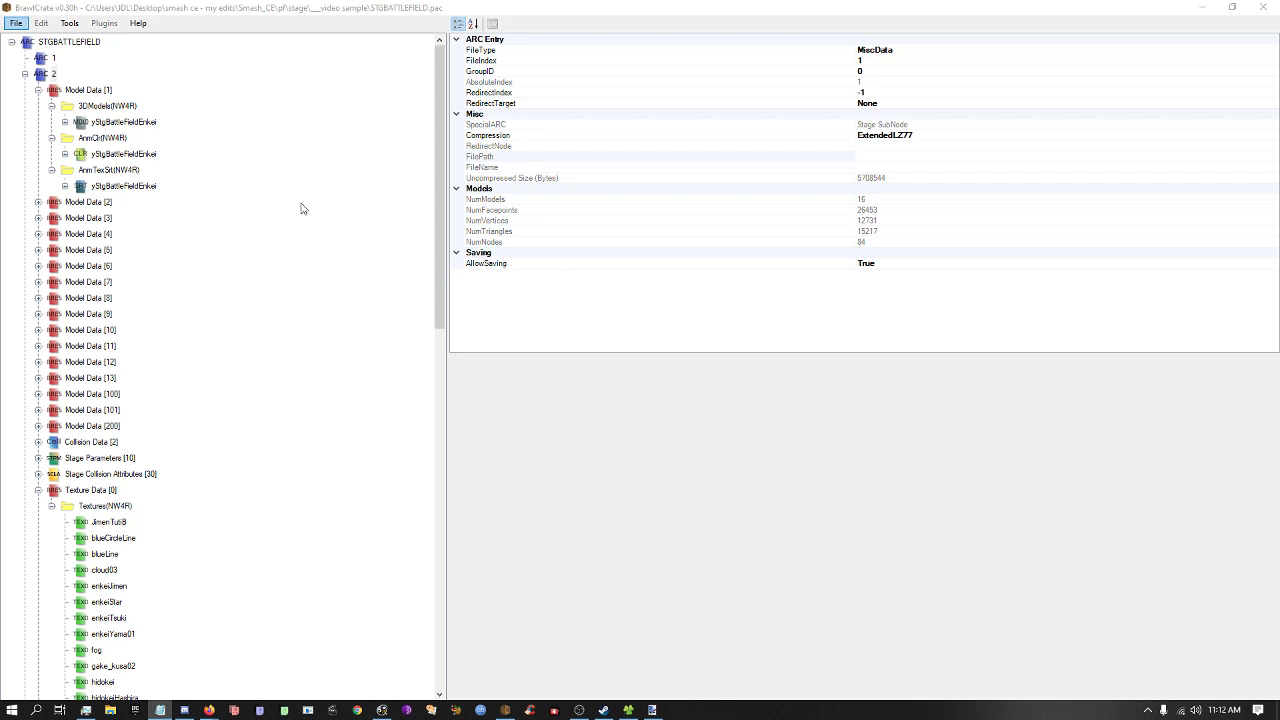
Switch back to BrawlCrate, collapse ARC 2, and select the root STGBATTLEFIELD archive.
click(26, 75)
click(71, 46)
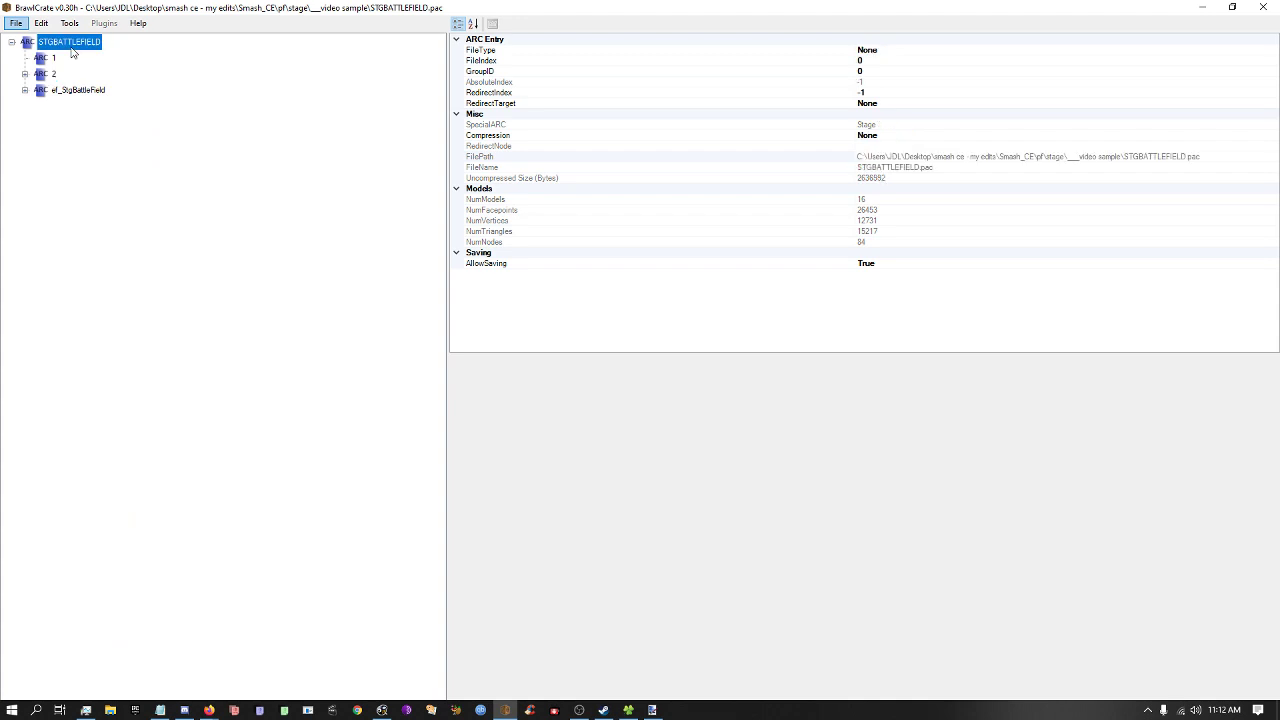
Place the STGBATTLEFIELD window beside the __video sample folder and select STGGREENHILL_O.pac in that folder.
click(53, 74)
drag(104, 5, 810, 178)
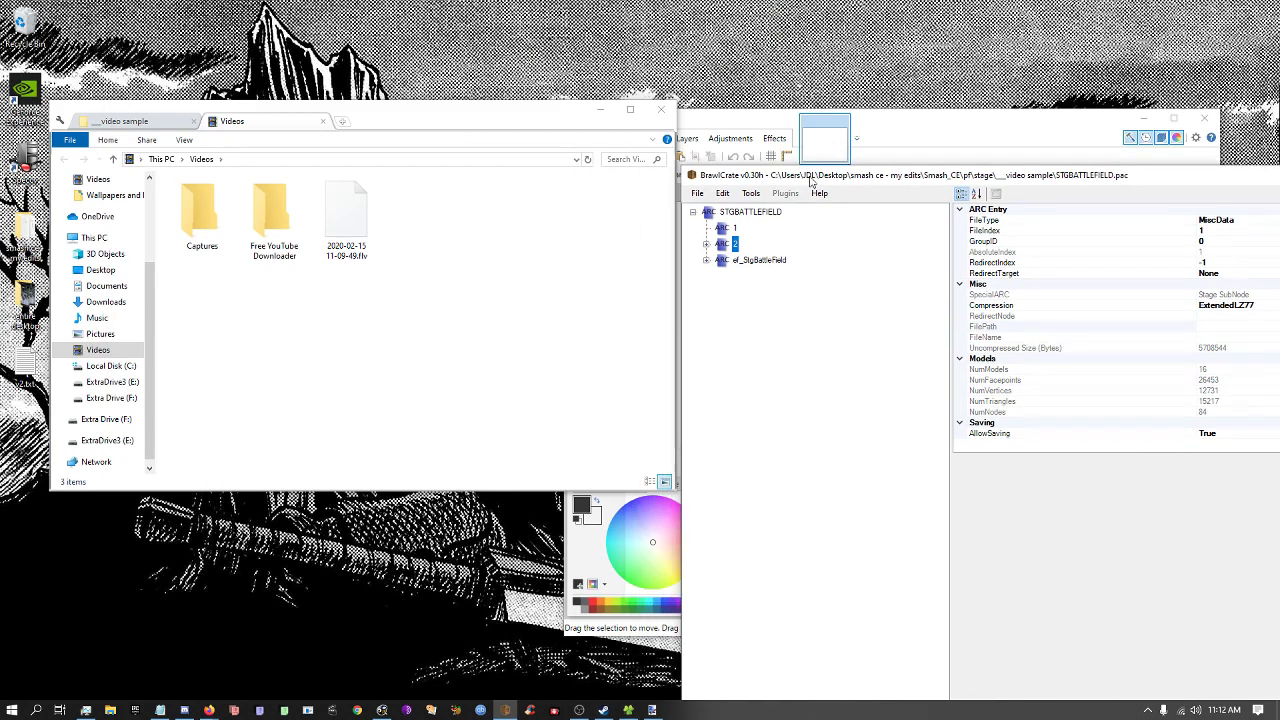
click(748, 212)
click(125, 121)
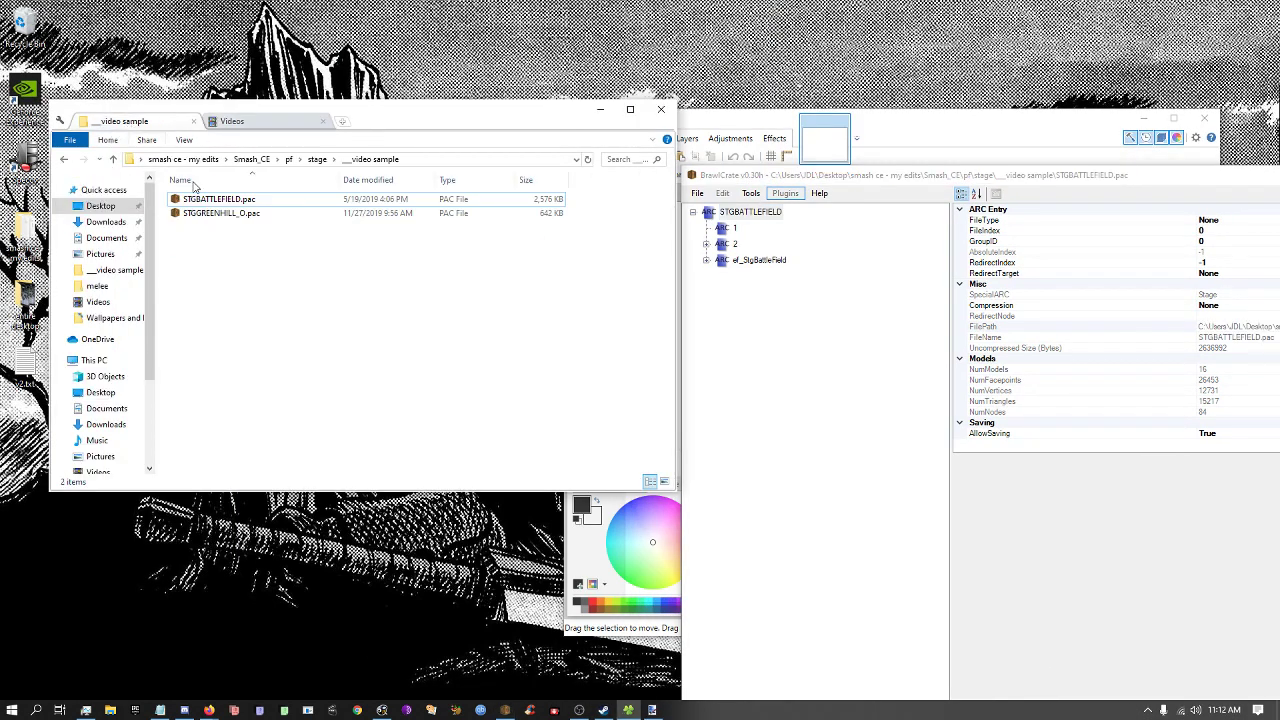
click(229, 212)
drag(847, 178, 664, 118)
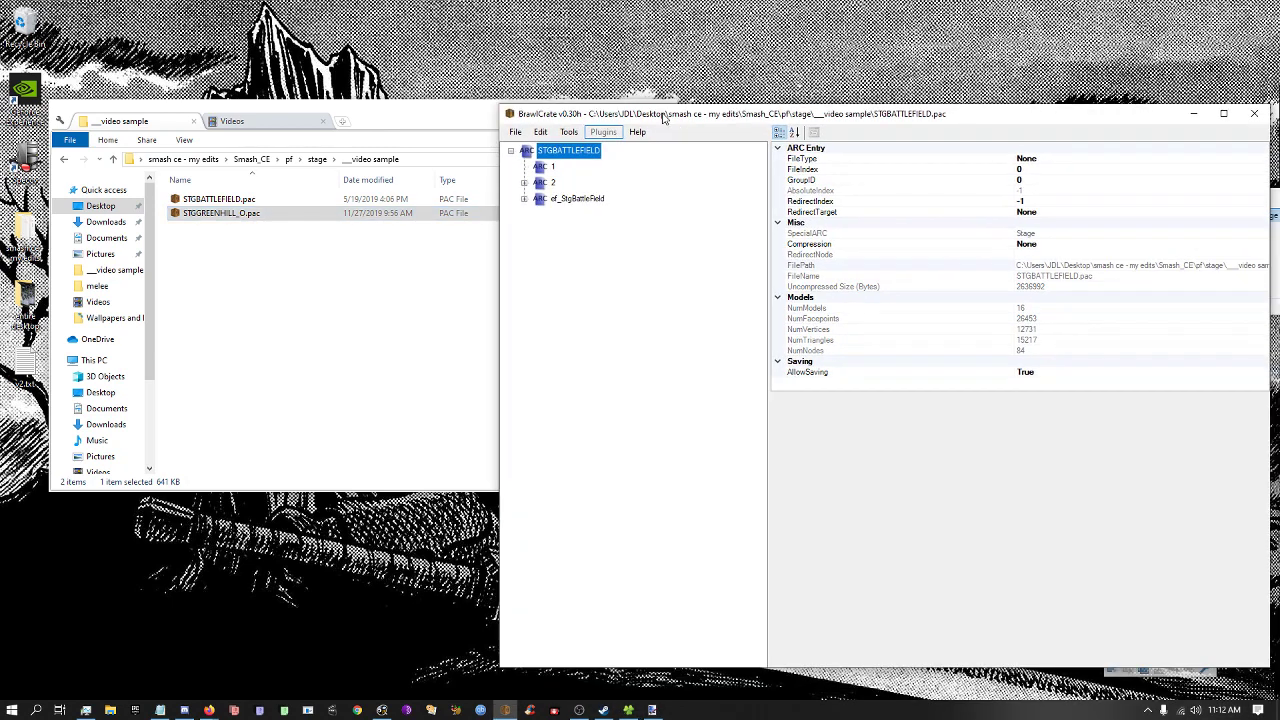
key(F2)
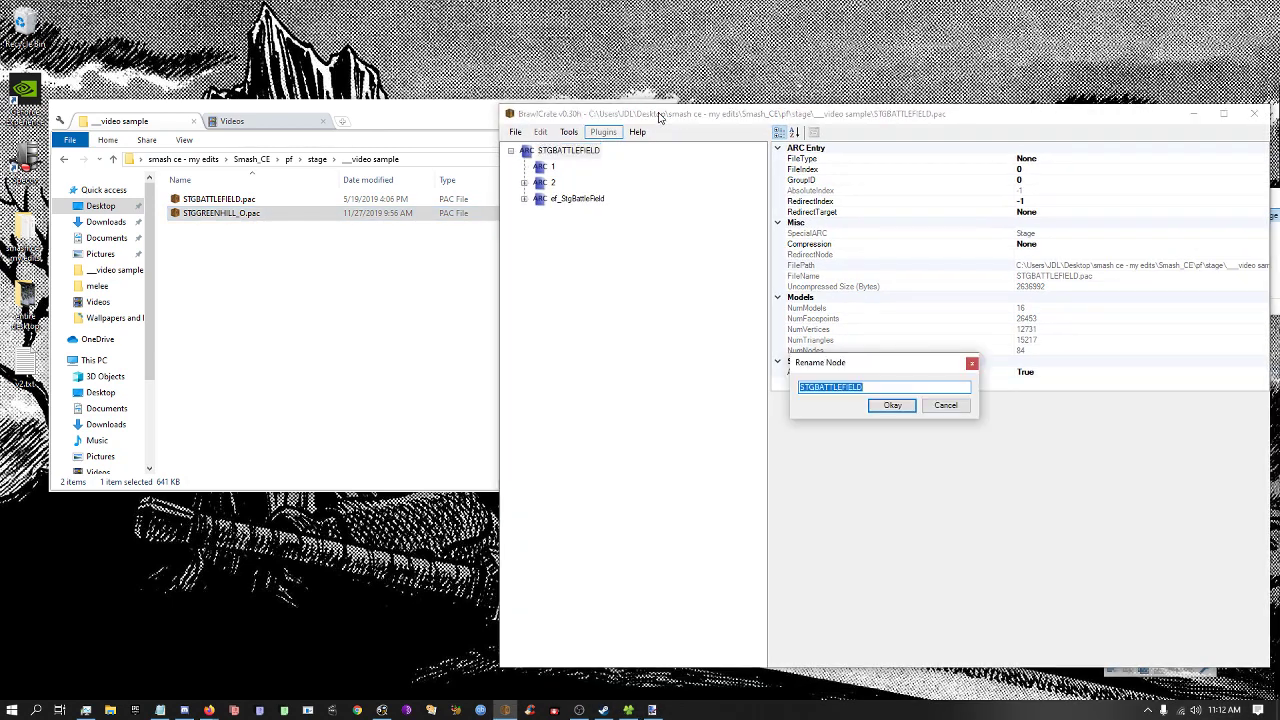
key(Escape)
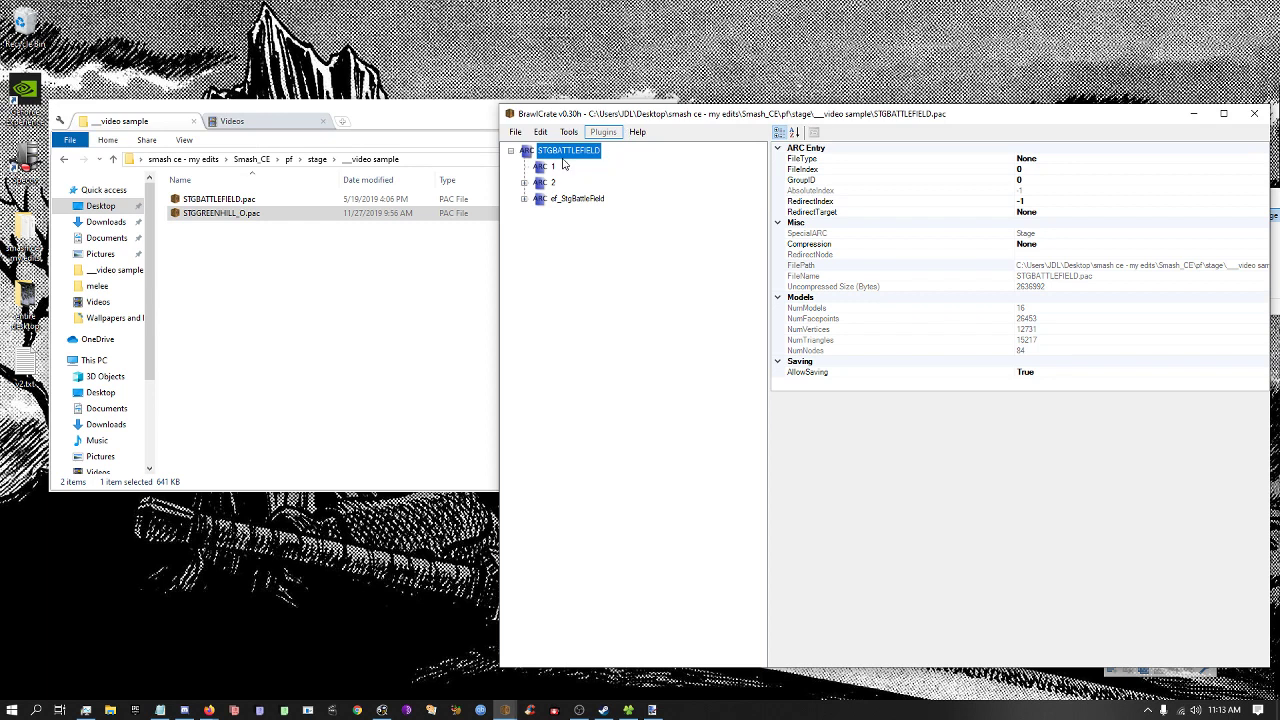
Bring up the window holding STGGREENHILL_O.pac, maximize it, and select Model Data [1] under ARC 2.
mouse_move(660, 710)
mouse_move(505, 710)
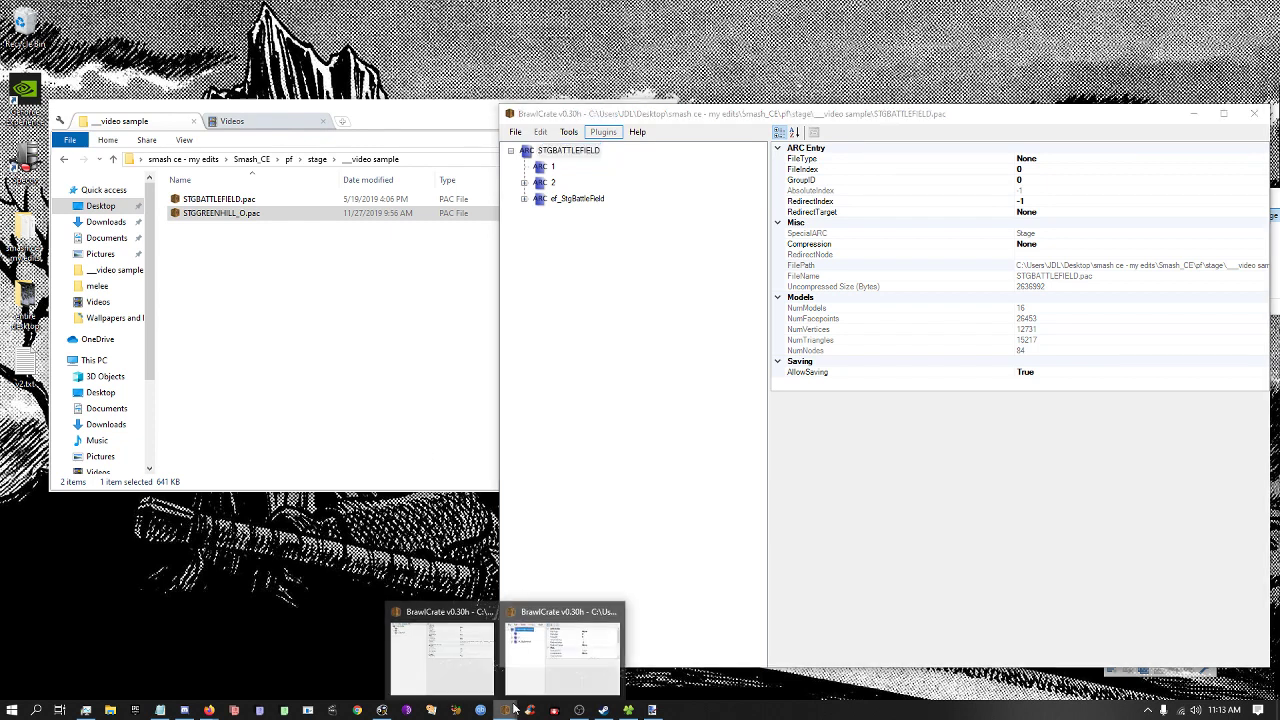
click(561, 668)
click(169, 218)
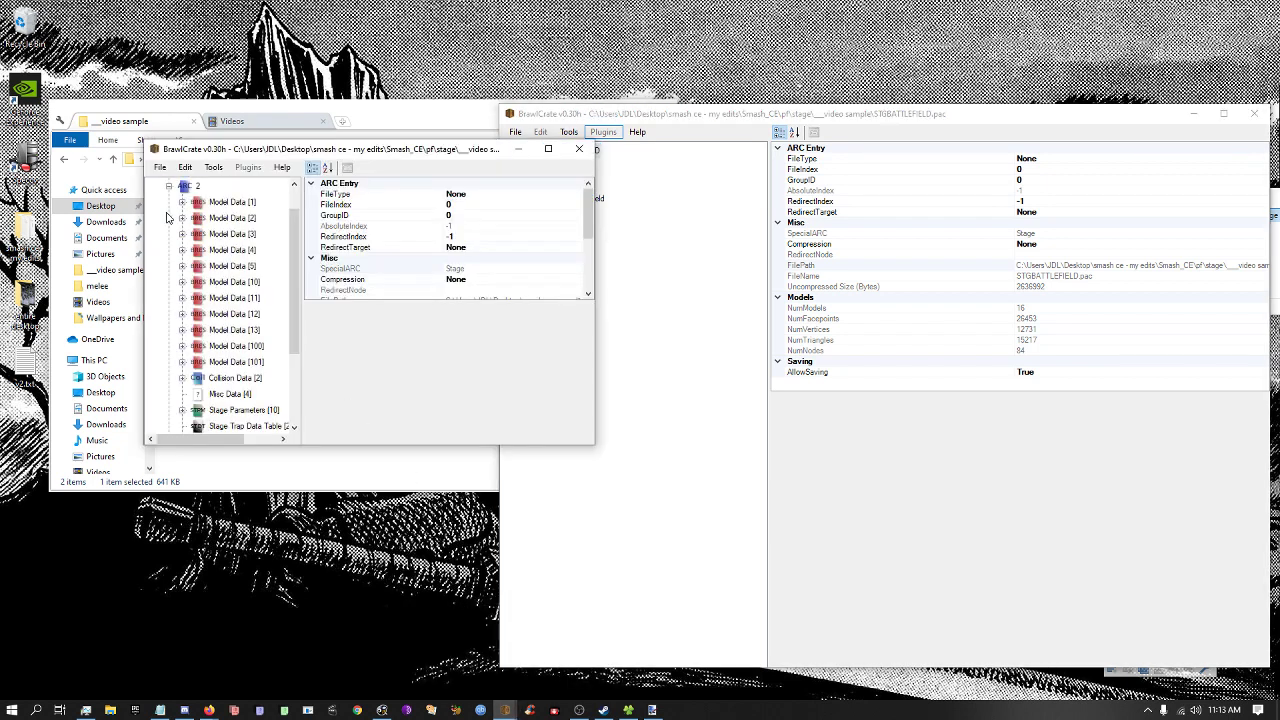
drag(237, 155, 155, 291)
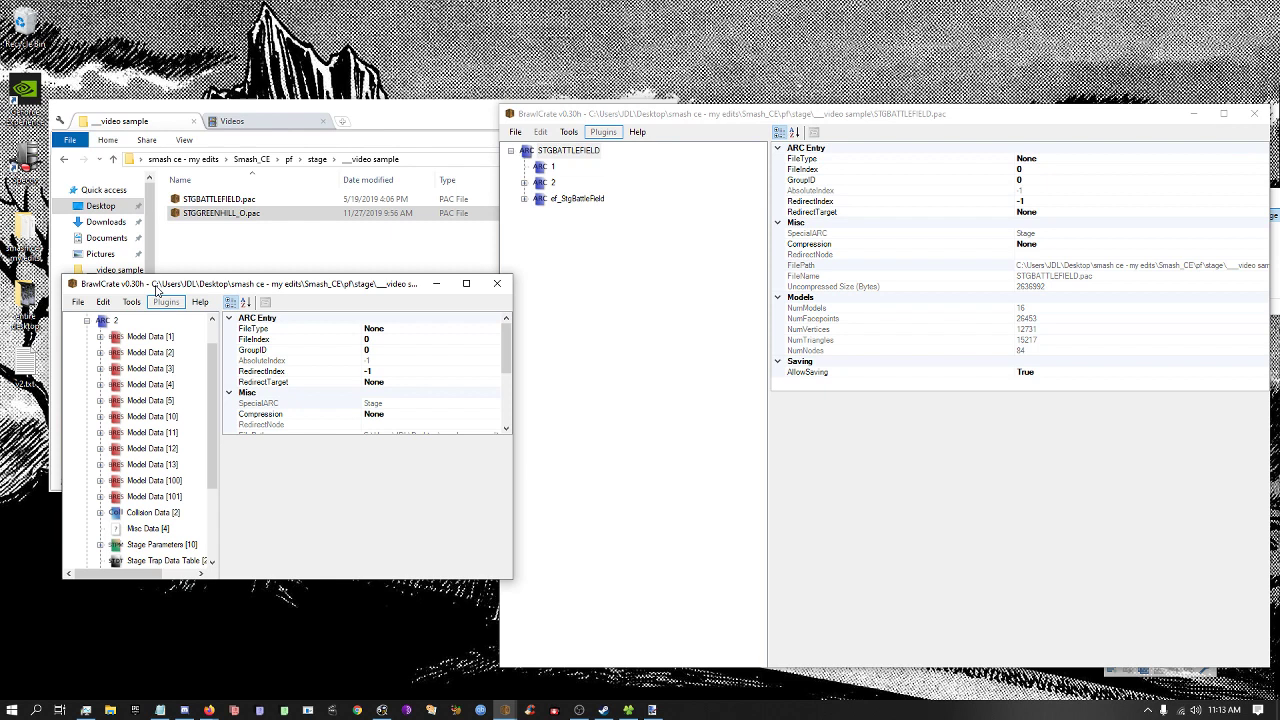
scroll(160, 330, up, 1)
drag(210, 285, 170, 48)
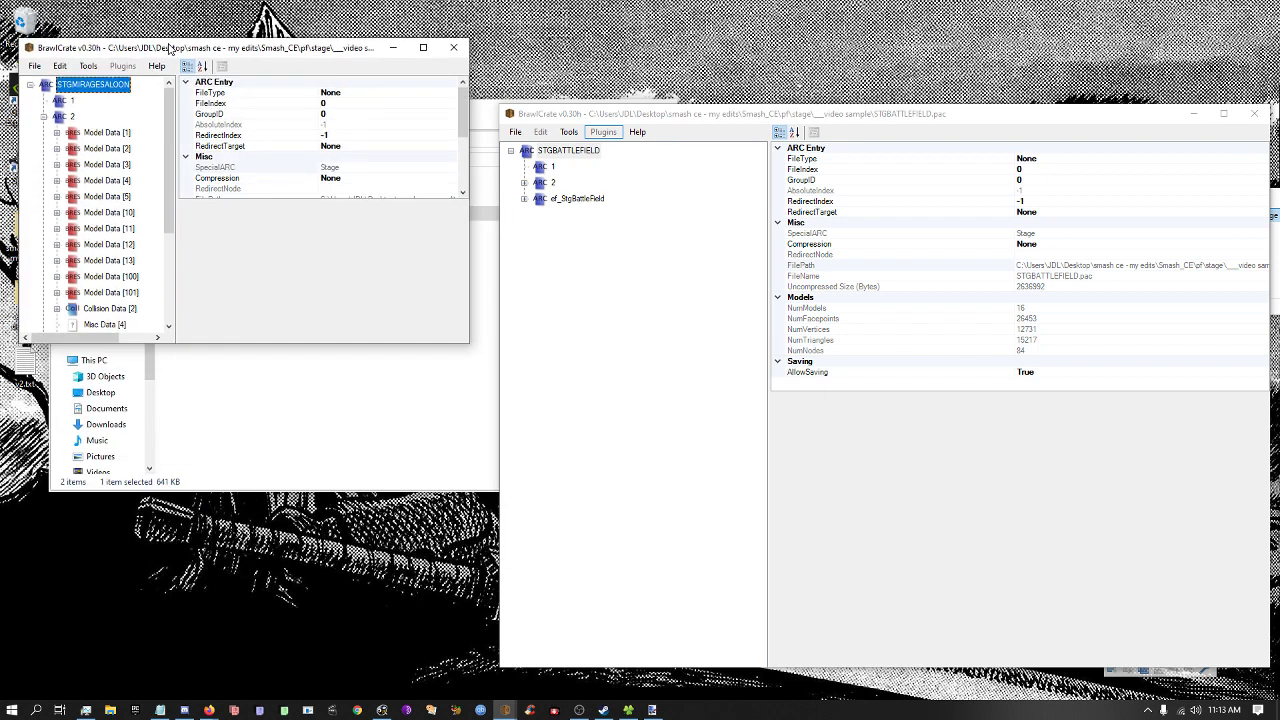
key(ctrl+n)
key(Escape)
double_click(169, 48)
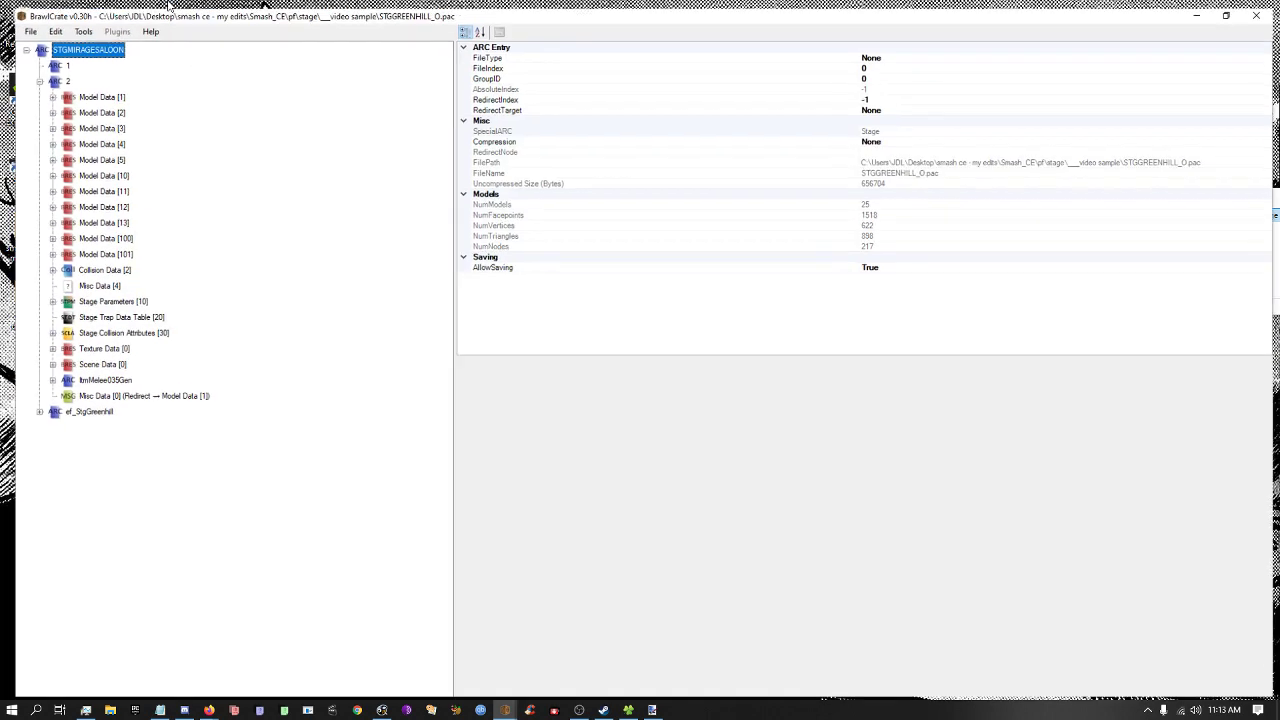
click(111, 91)
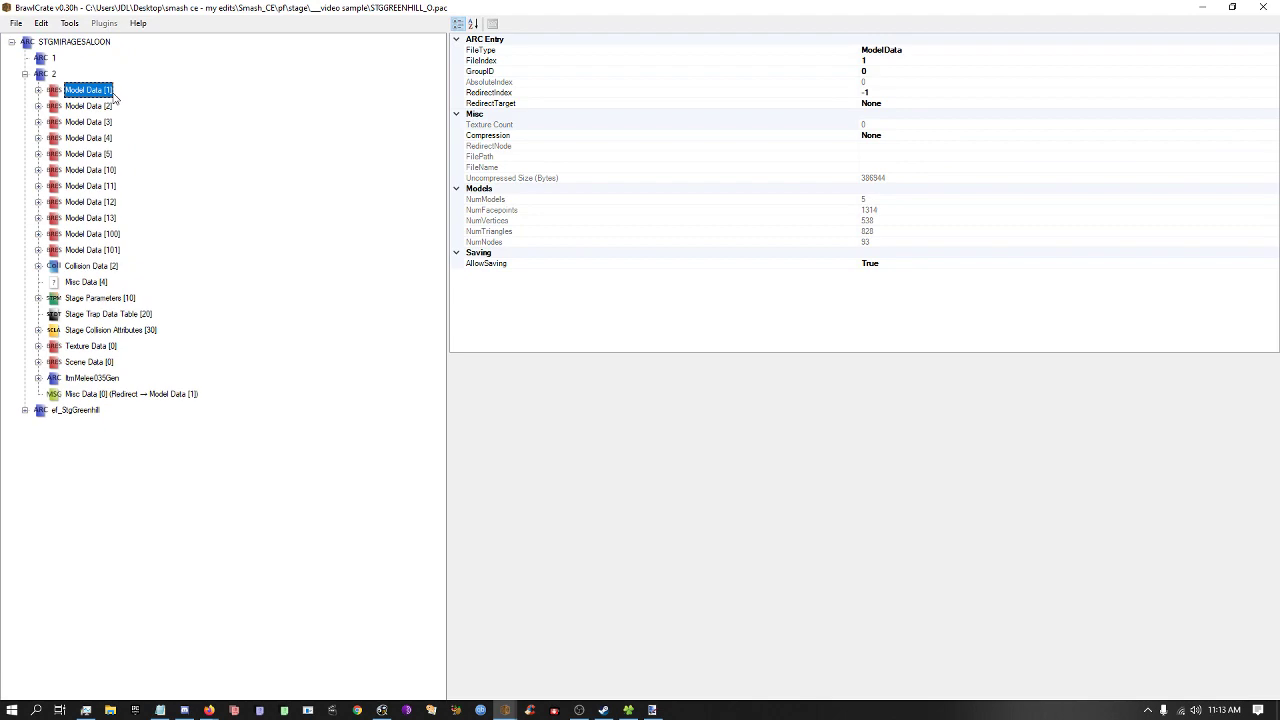
Place the STGGREENHILL_O.pac window beside the STGBATTLEFIELD window and expand ARC 2 in STGBATTLEFIELD for comparison.
drag(182, 6, 239, 362)
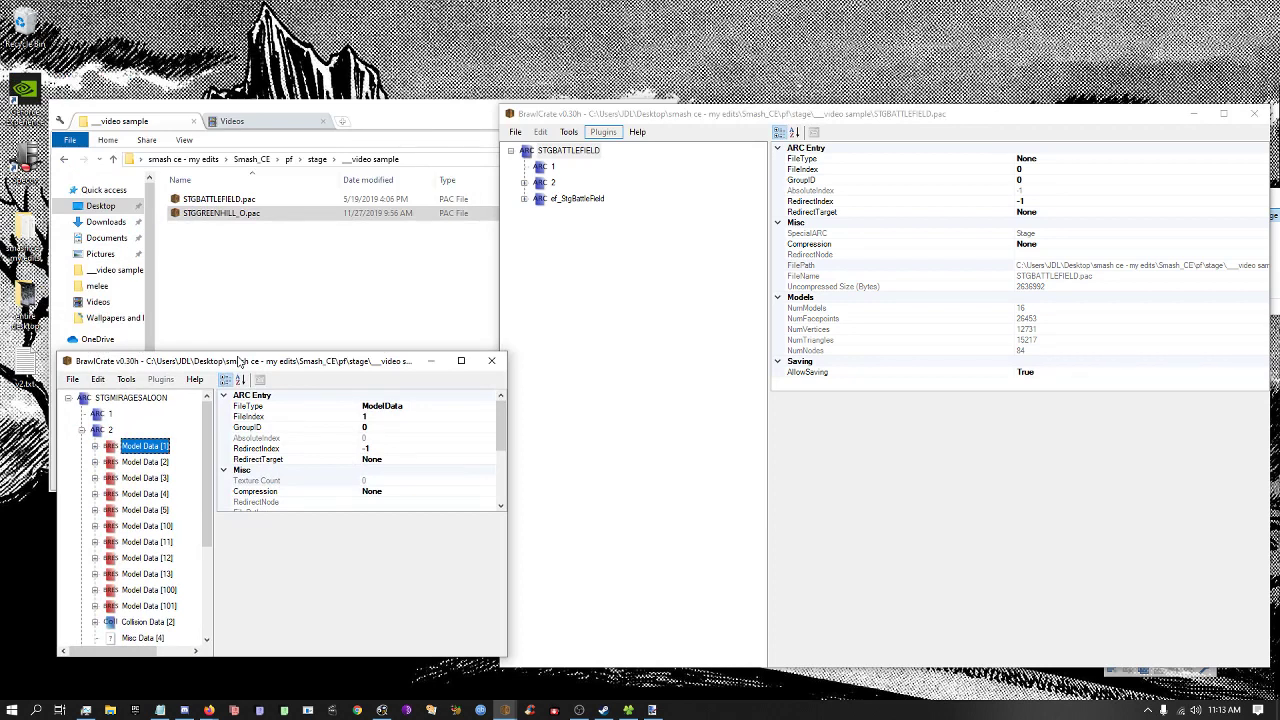
click(524, 182)
scroll(527, 182, up, 1)
click(537, 198)
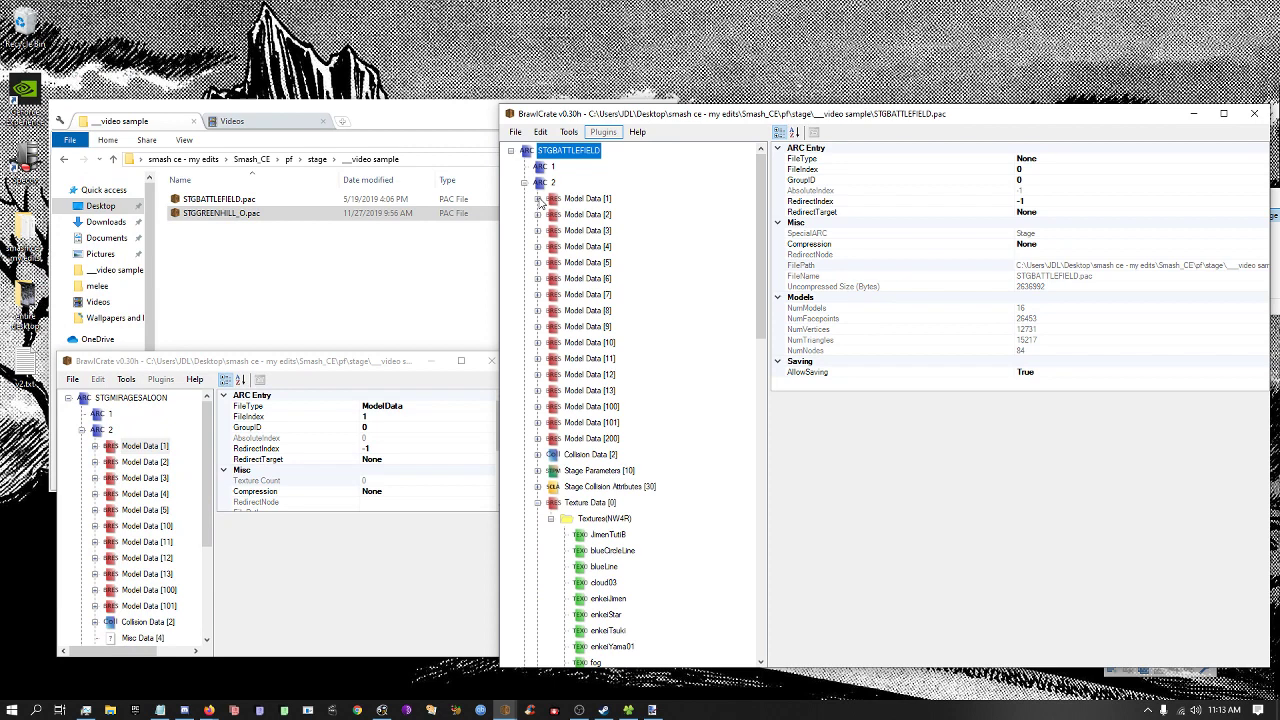
Maximize the STGGREENHILL_O.pac window and expand Texture Data [0] and its Textures(NW4R) folder.
drag(330, 362, 286, 3)
click(101, 346)
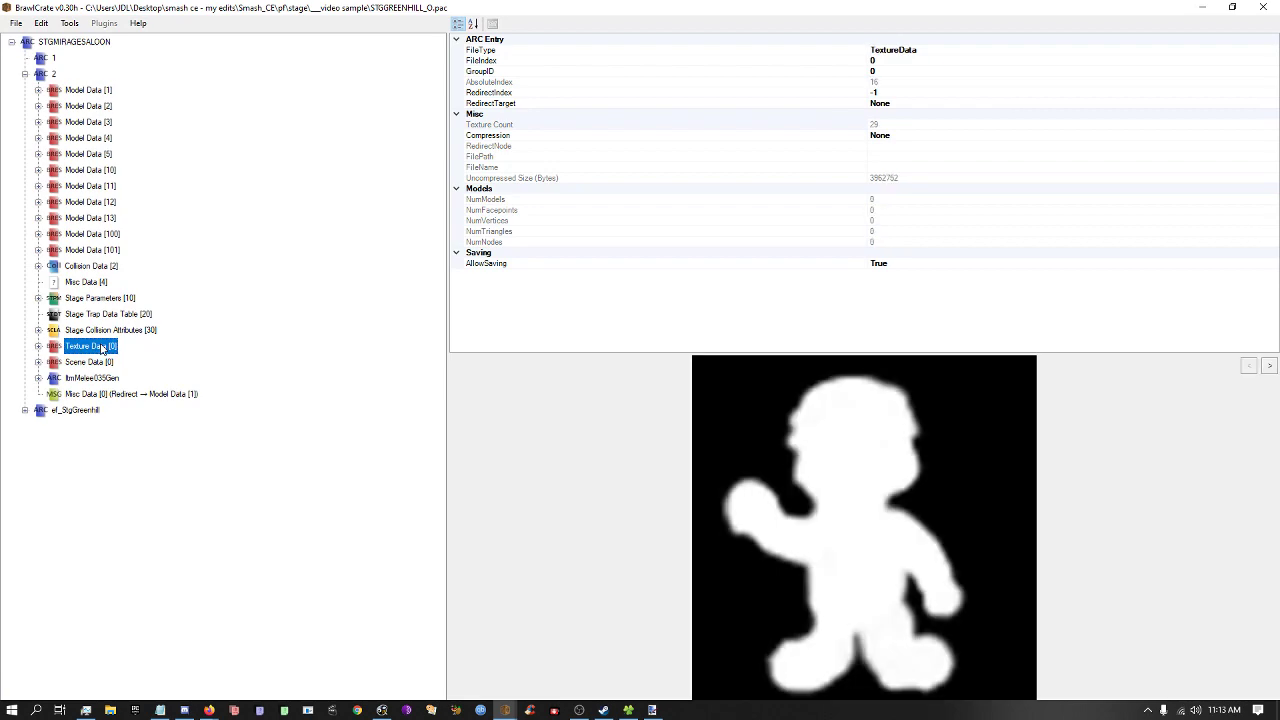
key(Right)
key(Down)
key(Right)
Examine the first stage textures around black, Spe and komonoB, and return to BA1 to check its dimensions and format.
key(Down)
key(Down)
key(Down)
key(Down)
key(Down)
key(Up)
key(Down)
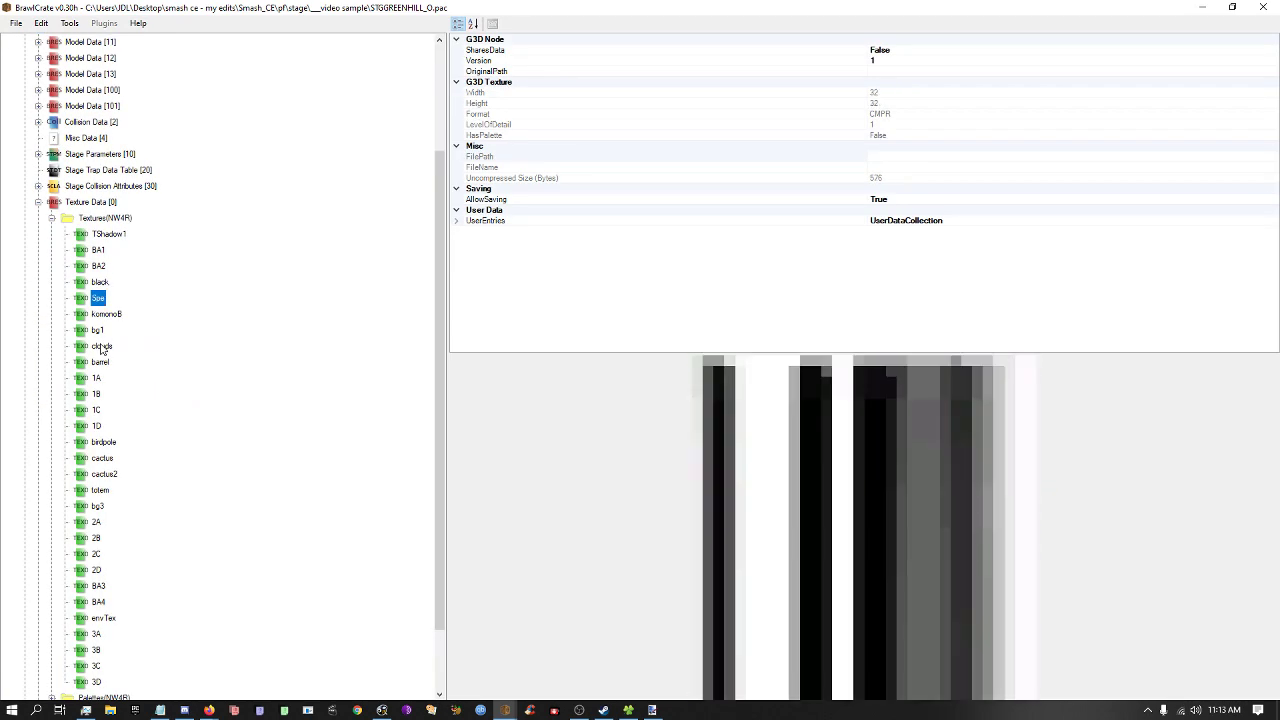
key(Down)
key(Down)
key(Up)
key(Up)
key(Up)
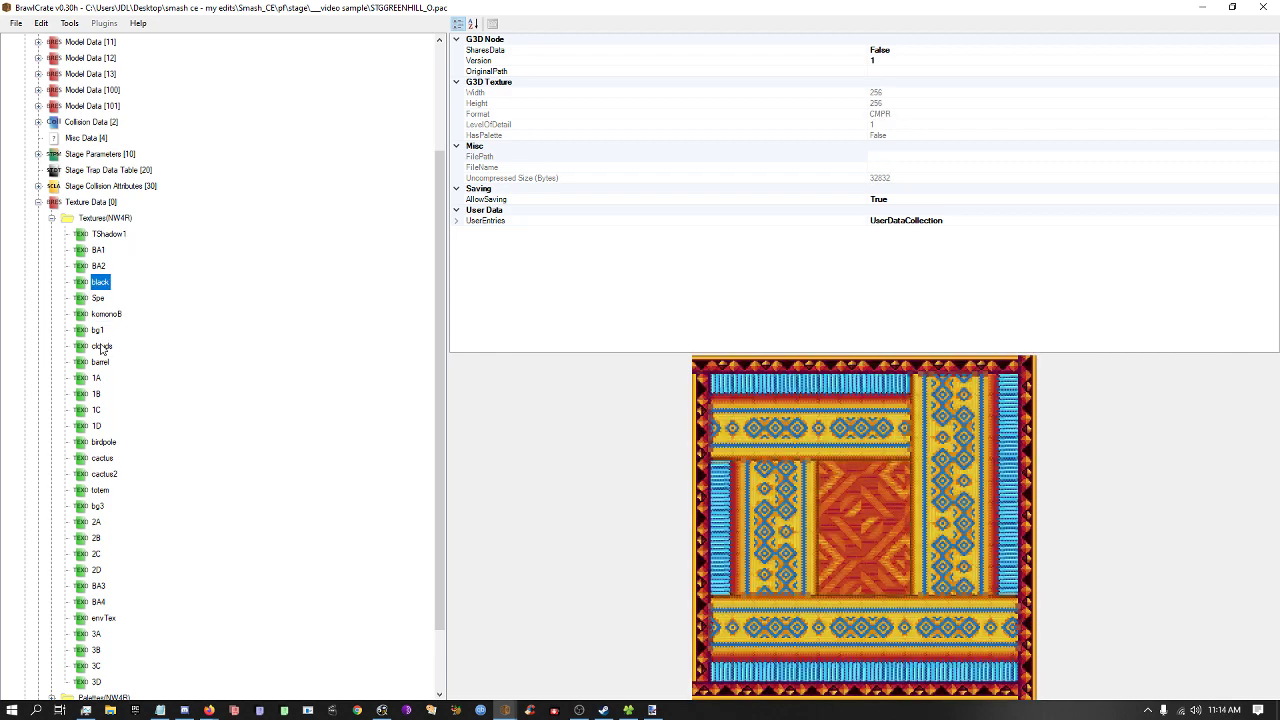
key(Up)
key(Up)
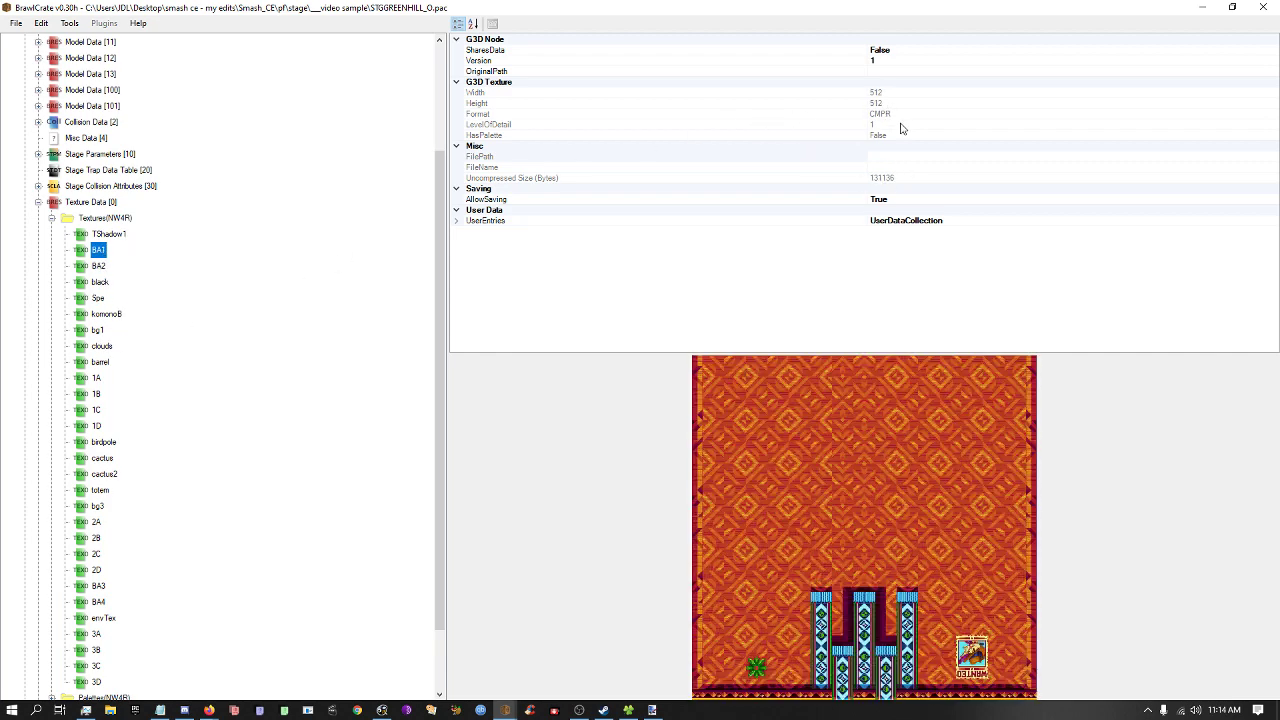
Look through the remaining textures from BA2 down to the 3A–3D plane frames, checking image, dimensions and format.
key(Down)
key(Down)
key(Down)
key(Down)
key(Down)
key(Down)
key(Down)
key(Down)
key(Down)
key(Down)
key(Down)
key(Down)
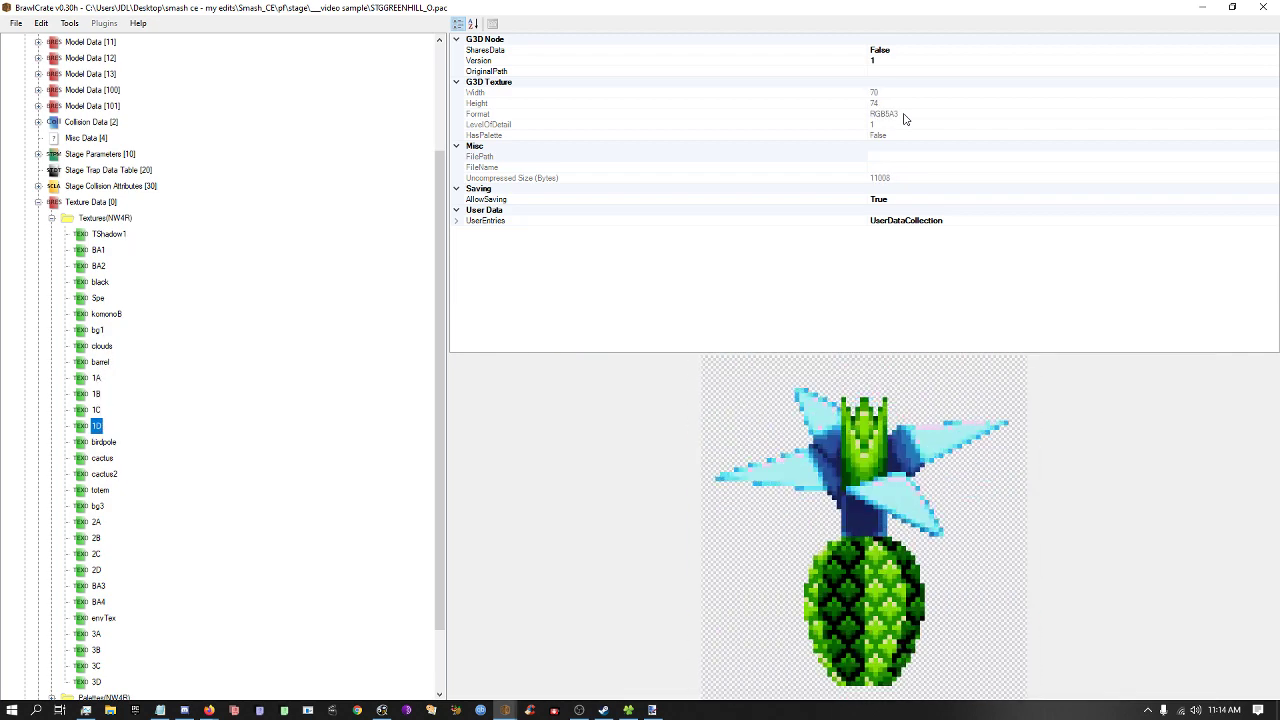
key(Down)
key(Down)
key(Down)
key(Down)
key(Down)
key(Down)
key(Down)
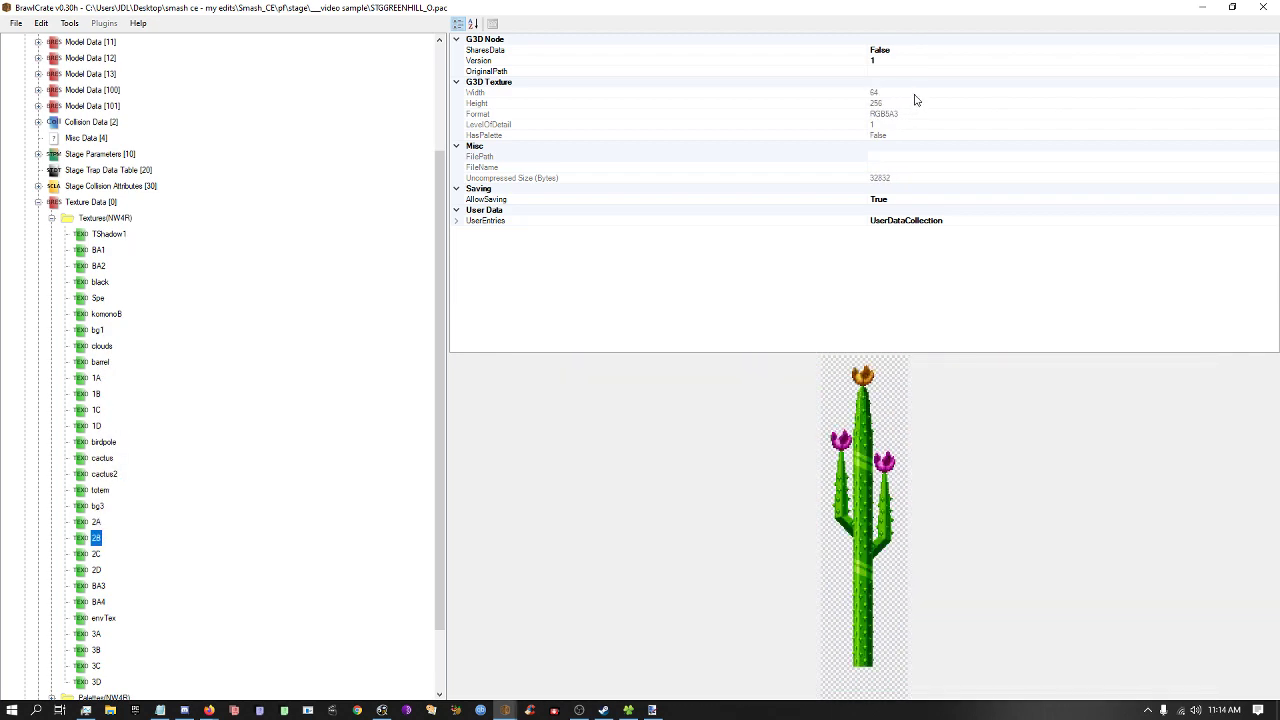
key(Down)
key(Down)
key(Down)
key(Down)
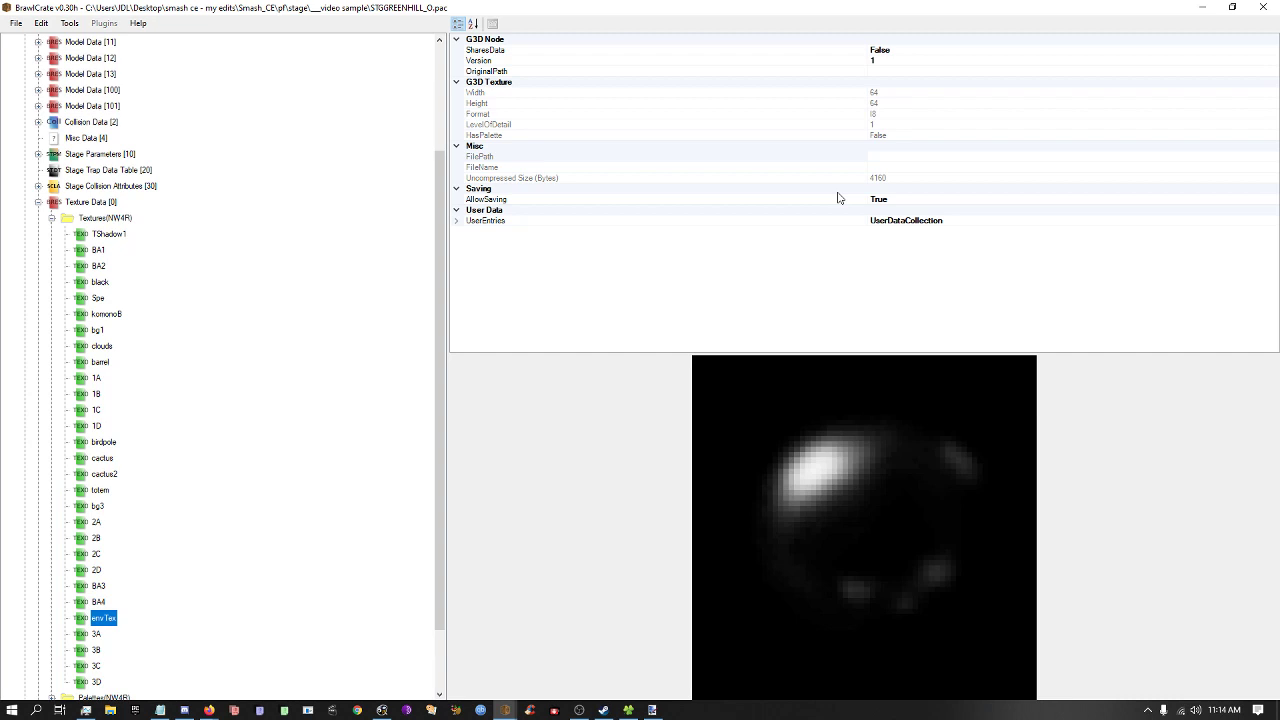
key(Down)
key(Down)
key(Down)
Go back up the texture list from the plane frames to clouds, reviewing the animated sprite frames and their sizes.
key(Up)
key(Up)
key(Up)
key(Up)
key(Up)
key(Up)
key(Up)
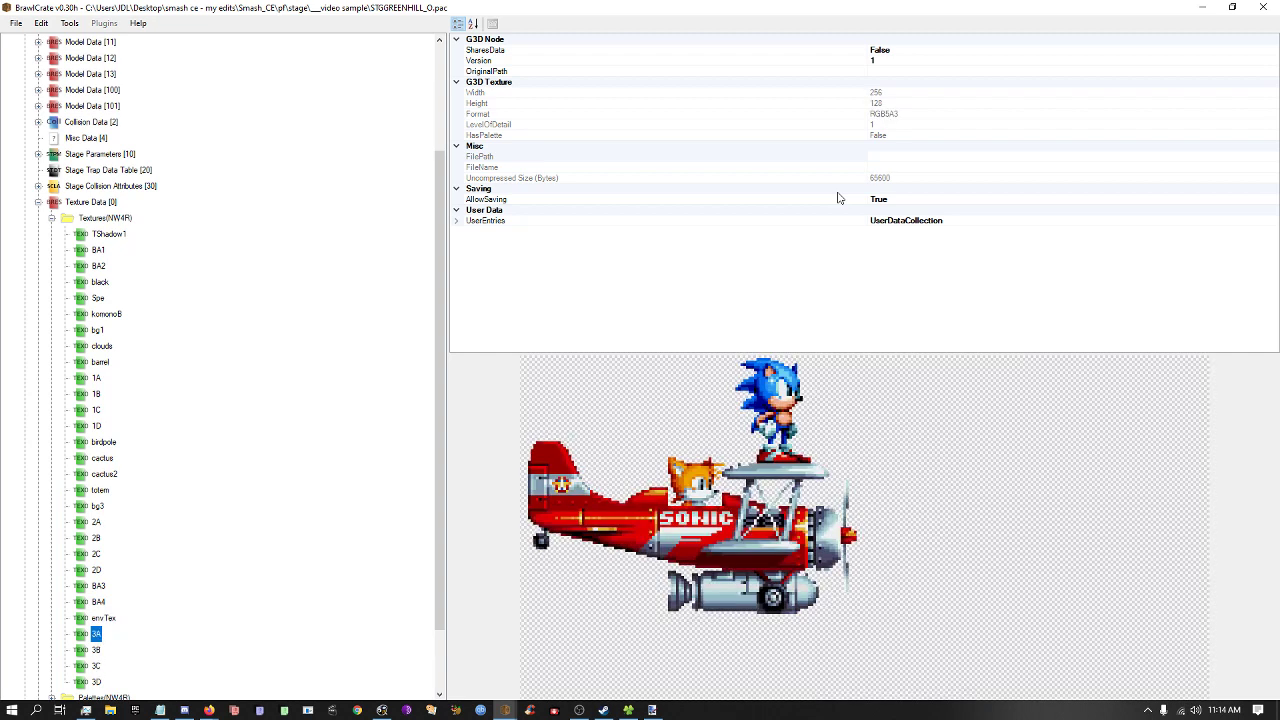
key(Up)
key(Up)
key(Up)
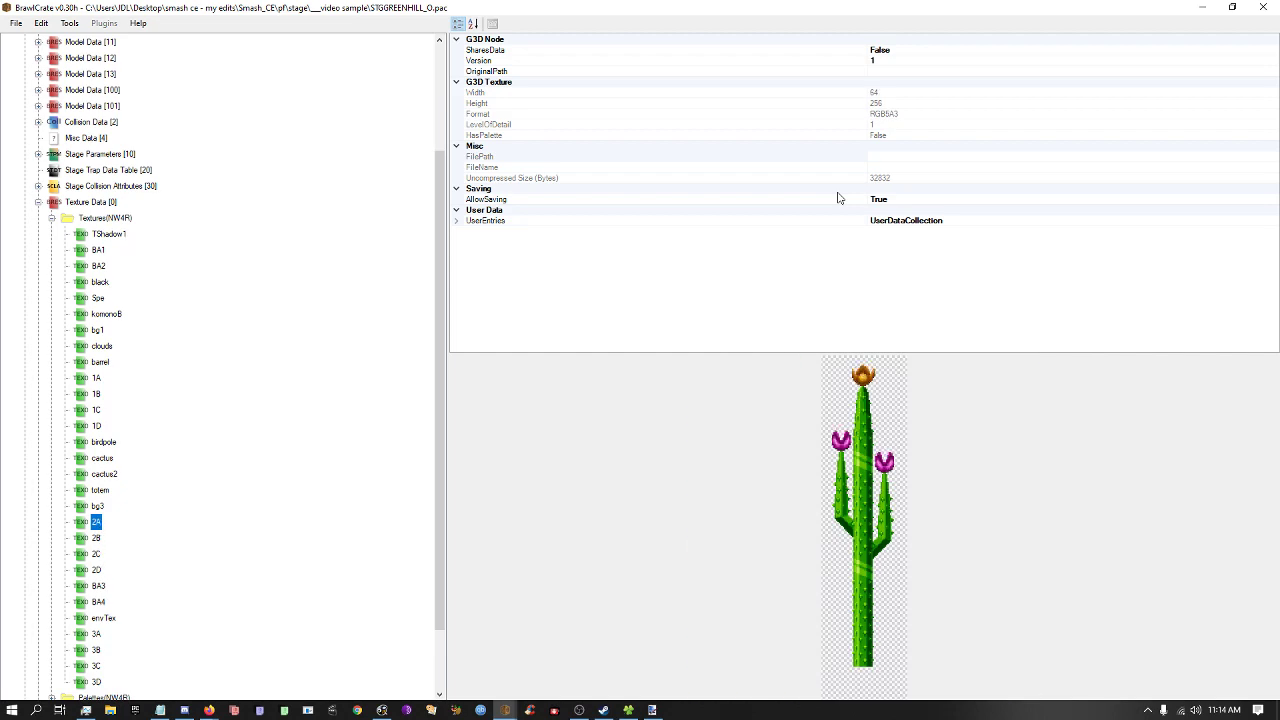
key(Up)
key(Up)
key(Up)
key(Up)
key(Up)
key(Up)
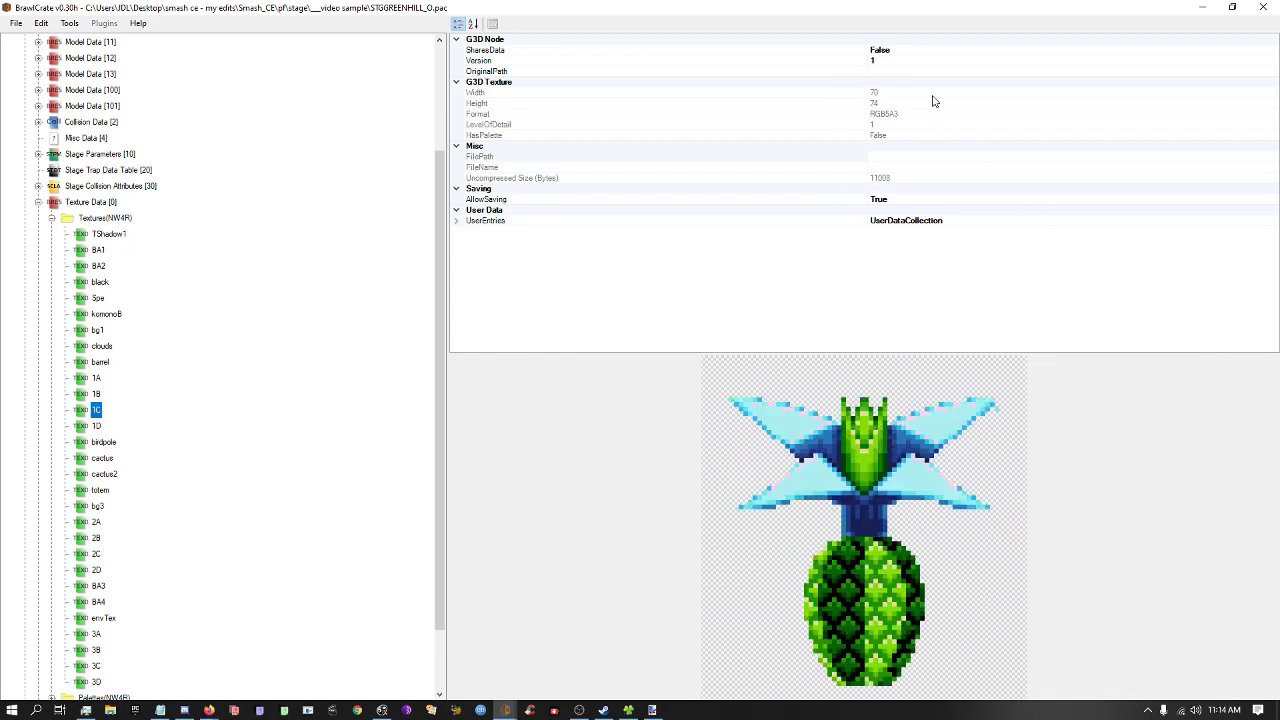
key(Up)
key(Up)
key(Up)
key(Up)
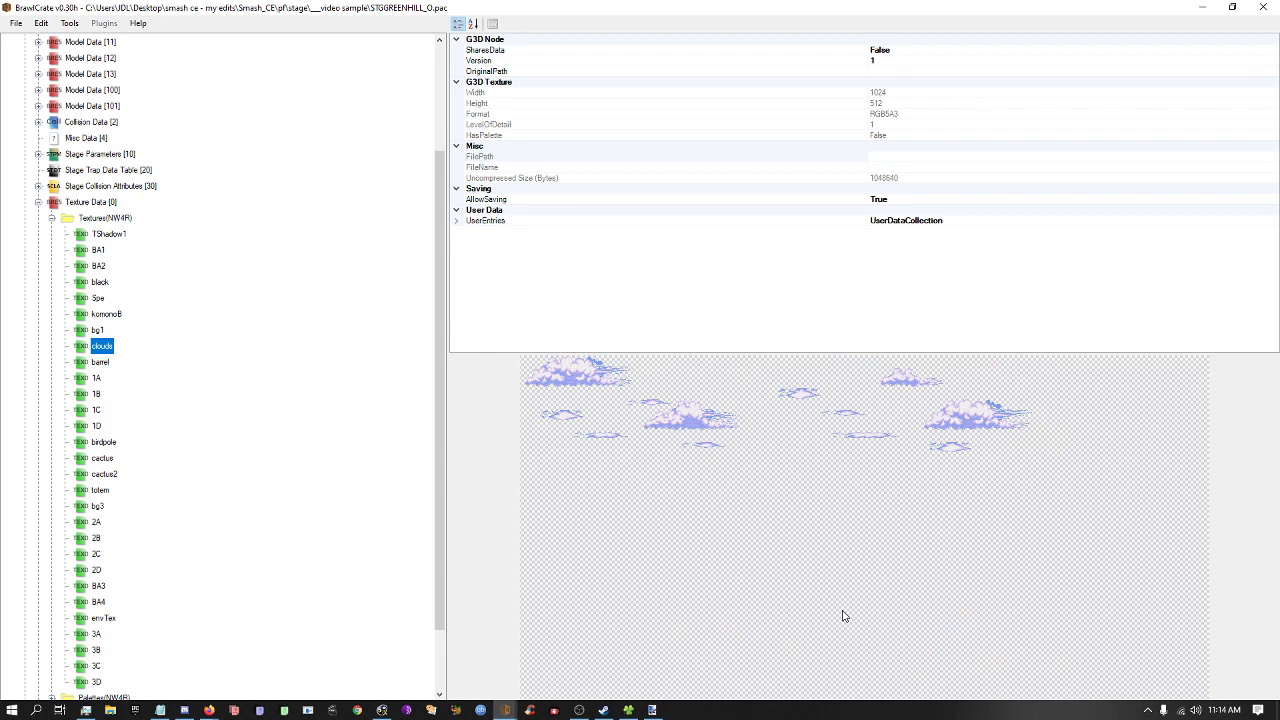
drag(360, 7, 882, 315)
click(421, 324)
click(511, 216)
drag(962, 324, 563, 6)
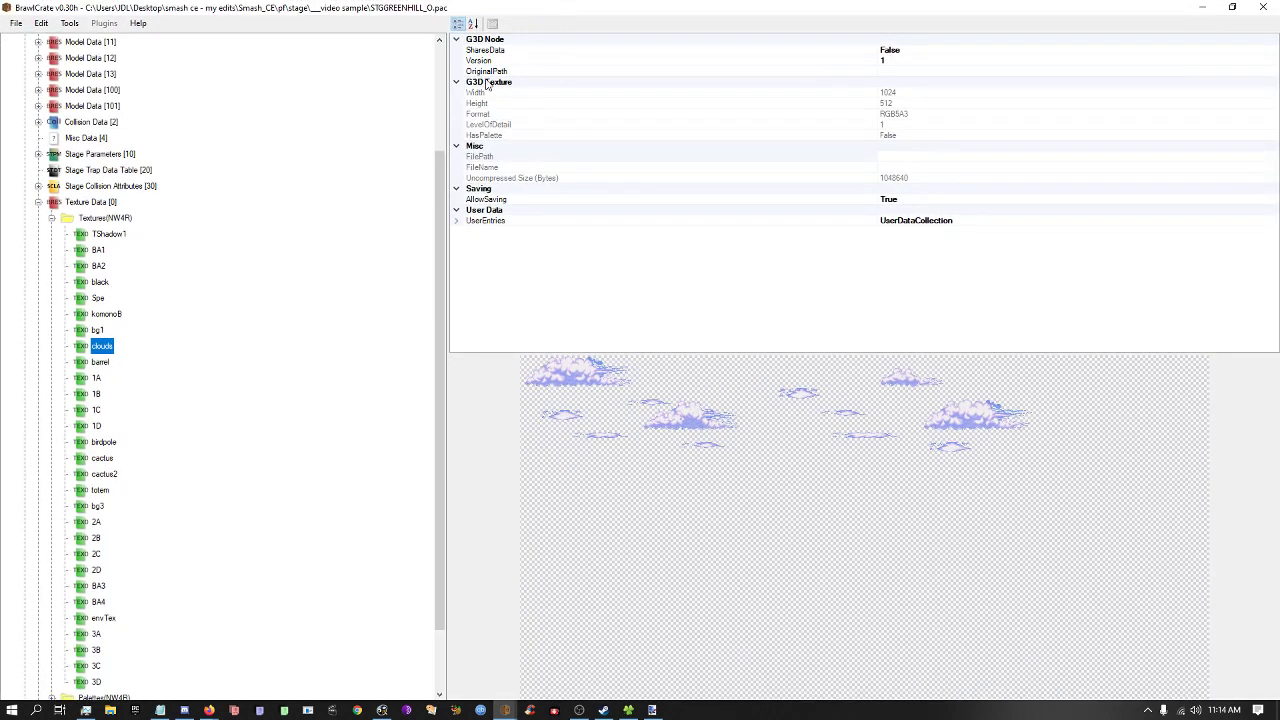
drag(360, 6, 618, 6)
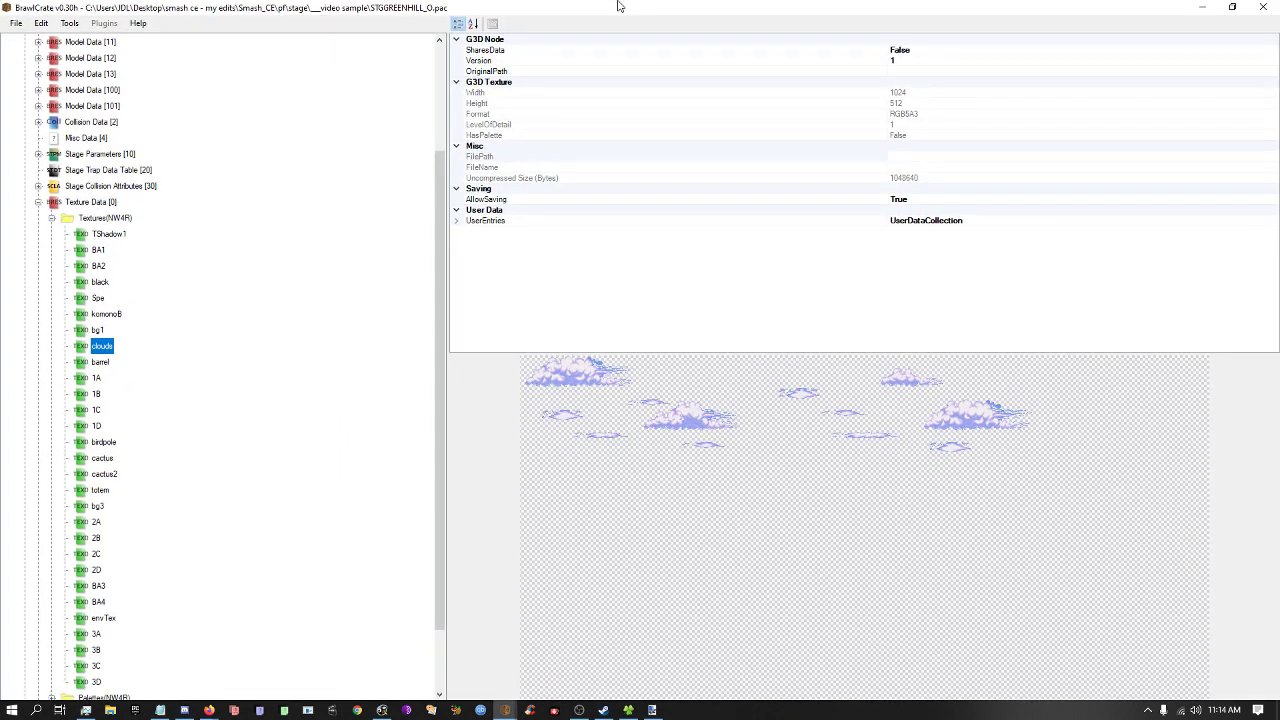
Examine the komonoB, Spe, black, BA2 and BA1 textures one by one.
click(107, 316)
click(97, 298)
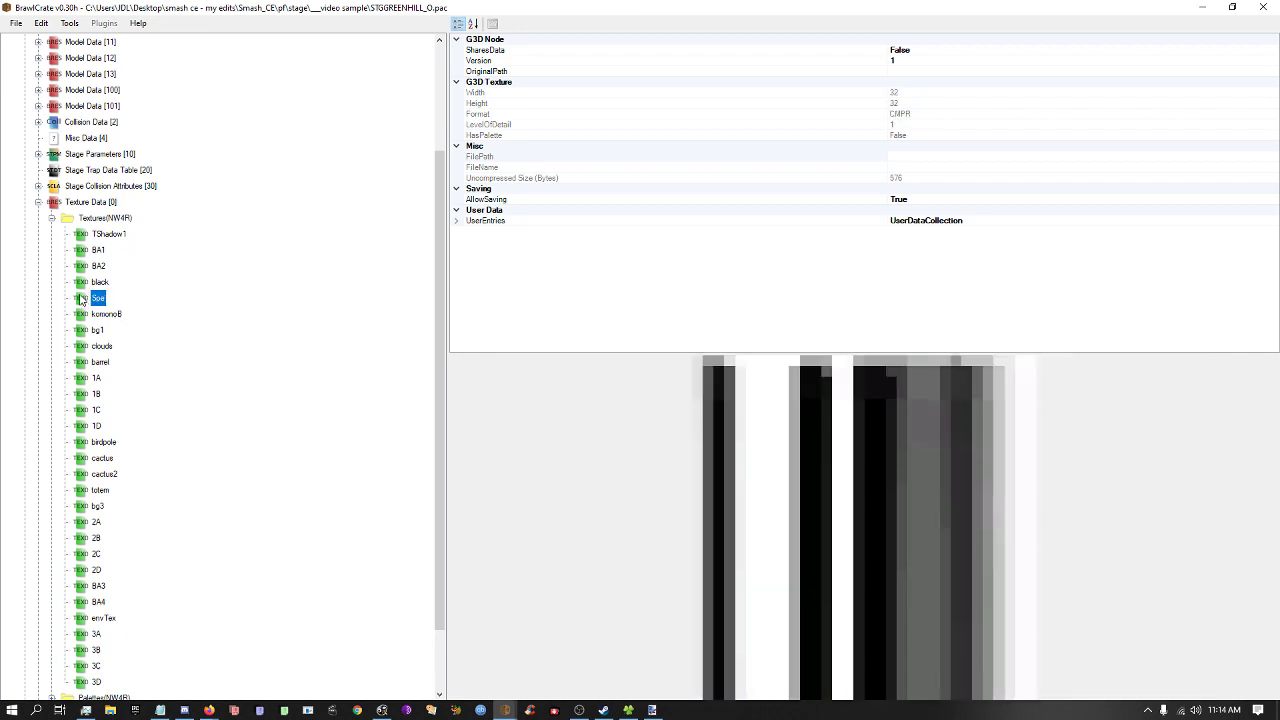
click(99, 282)
click(98, 266)
click(98, 251)
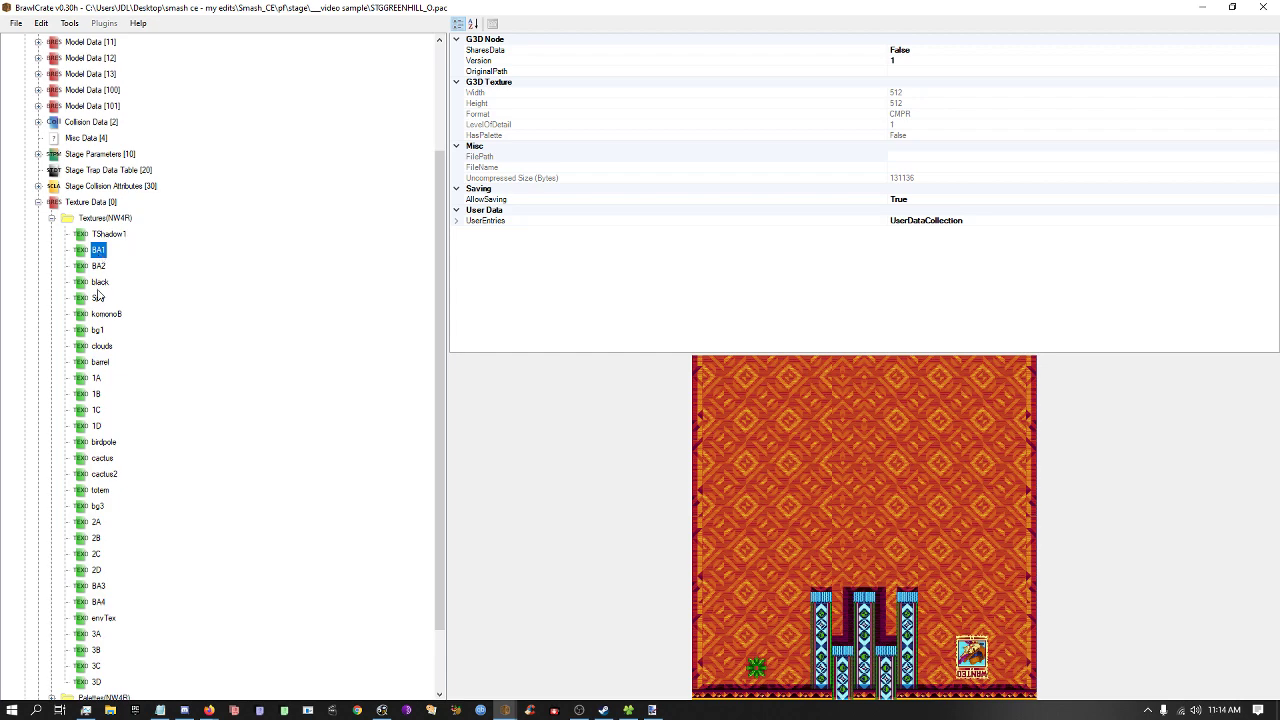
Export the BA1 texture as an image to the desktop.
scroll(105, 404, up, 3)
key(ctrl+e)
key(Return)
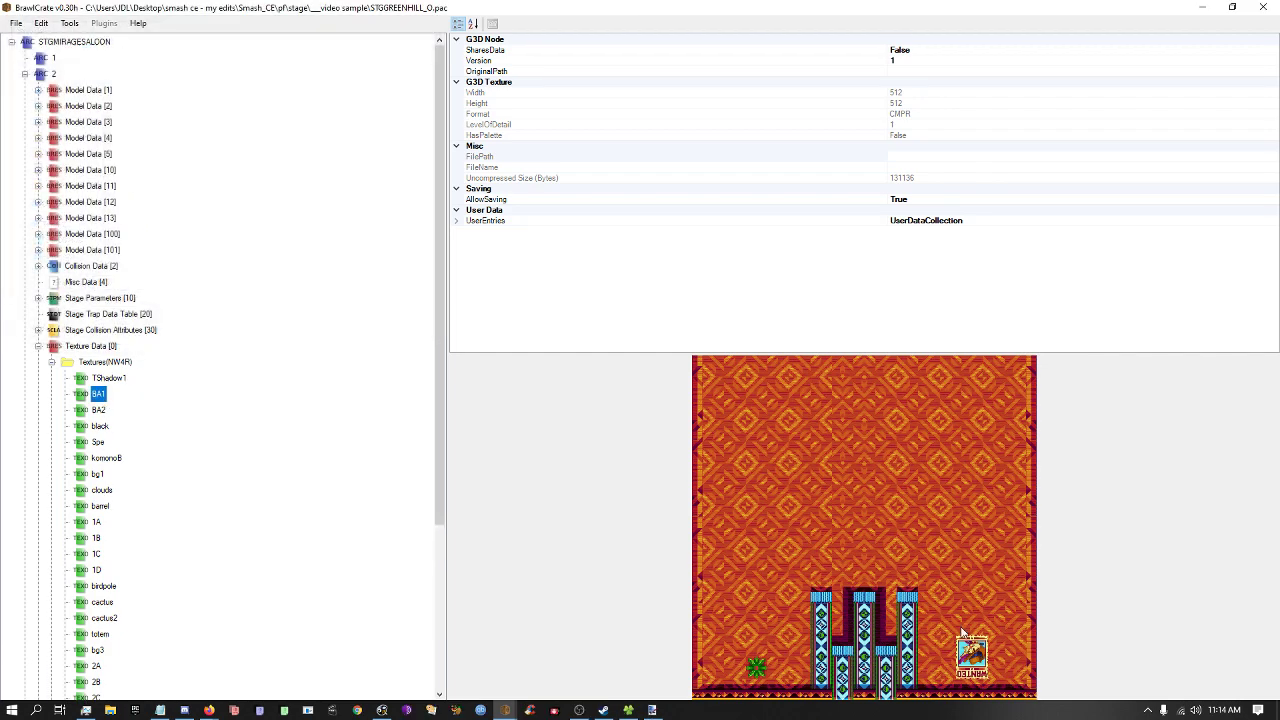
Preview all models of ARC 2 in a maximized Advanced Model Editor and inspect the textured stage from different angles.
right_click(60, 74)
click(76, 115)
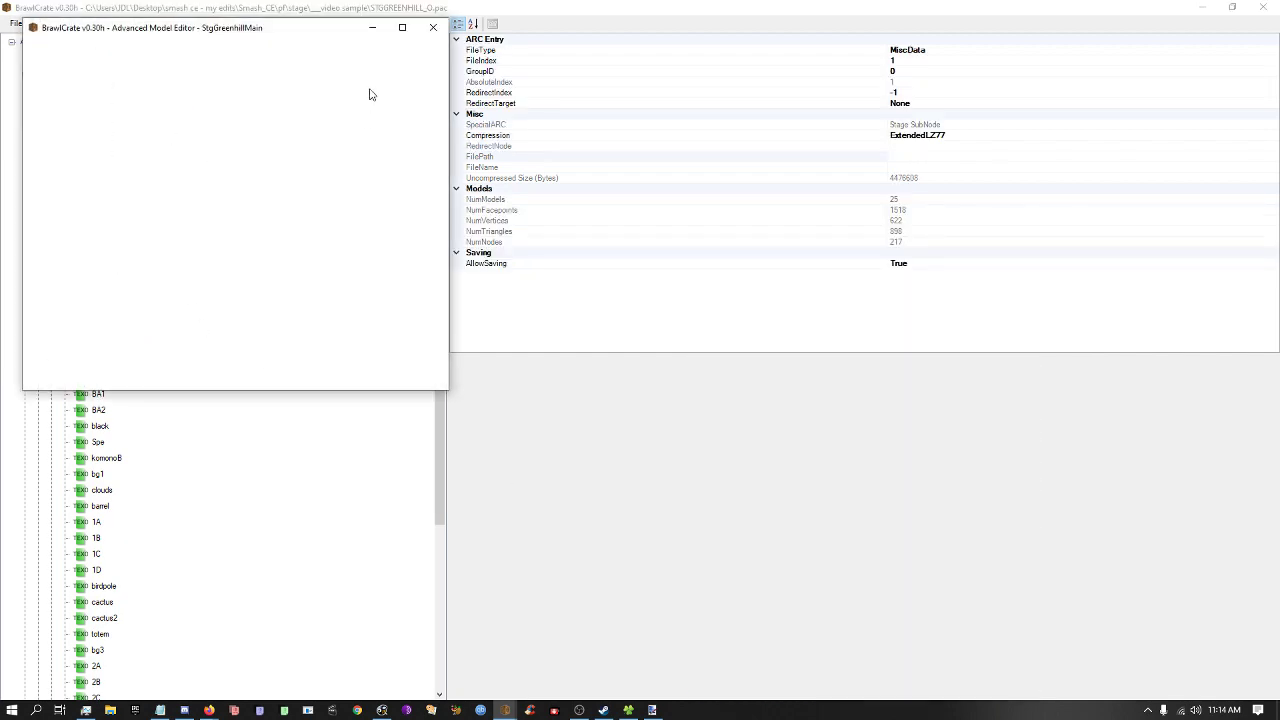
click(402, 27)
right_drag(475, 370, 476, 332)
right_drag(403, 422, 442, 436)
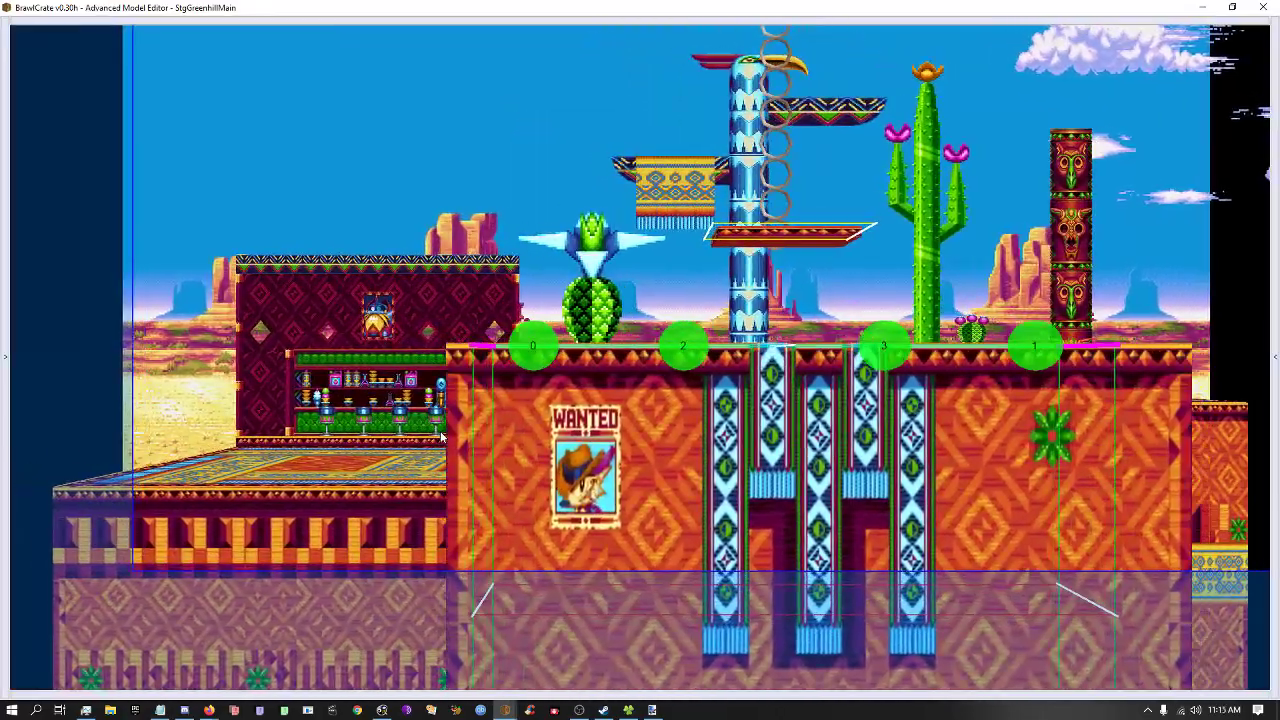
mouse_move(438, 436)
mouse_down()
mouse_move(506, 462)
mouse_move(467, 442)
mouse_move(452, 450)
mouse_up()
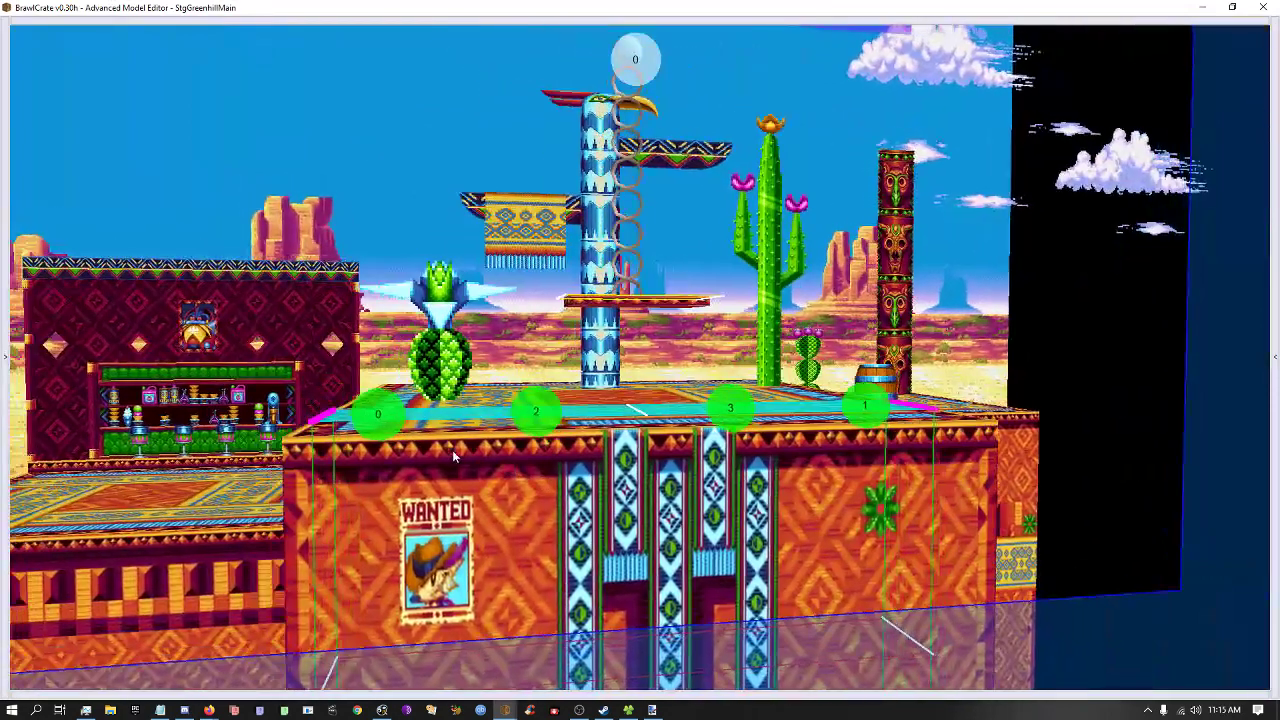
right_drag(454, 446, 415, 430)
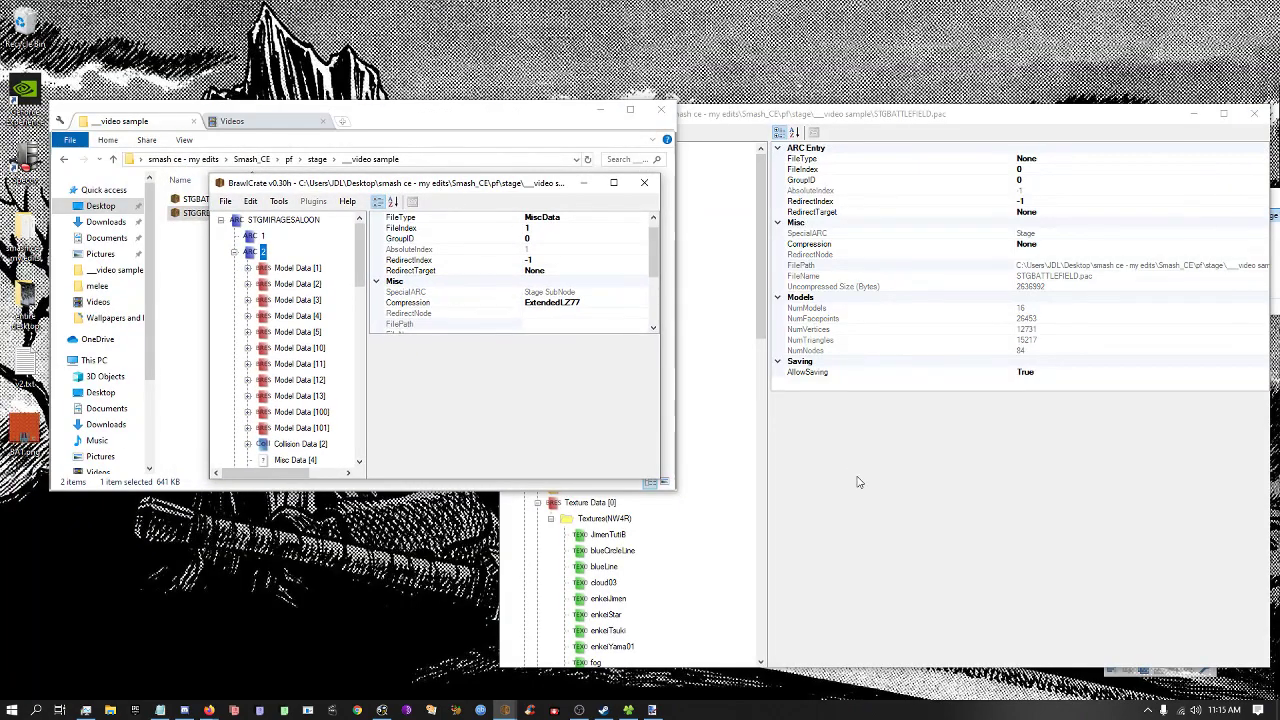
Maximize the STGBATTLEFIELD window, go through Model Data [1] to [10] under ARC 2, and expand Model Data [10].
click(857, 482)
drag(565, 117, 228, 0)
click(82, 92)
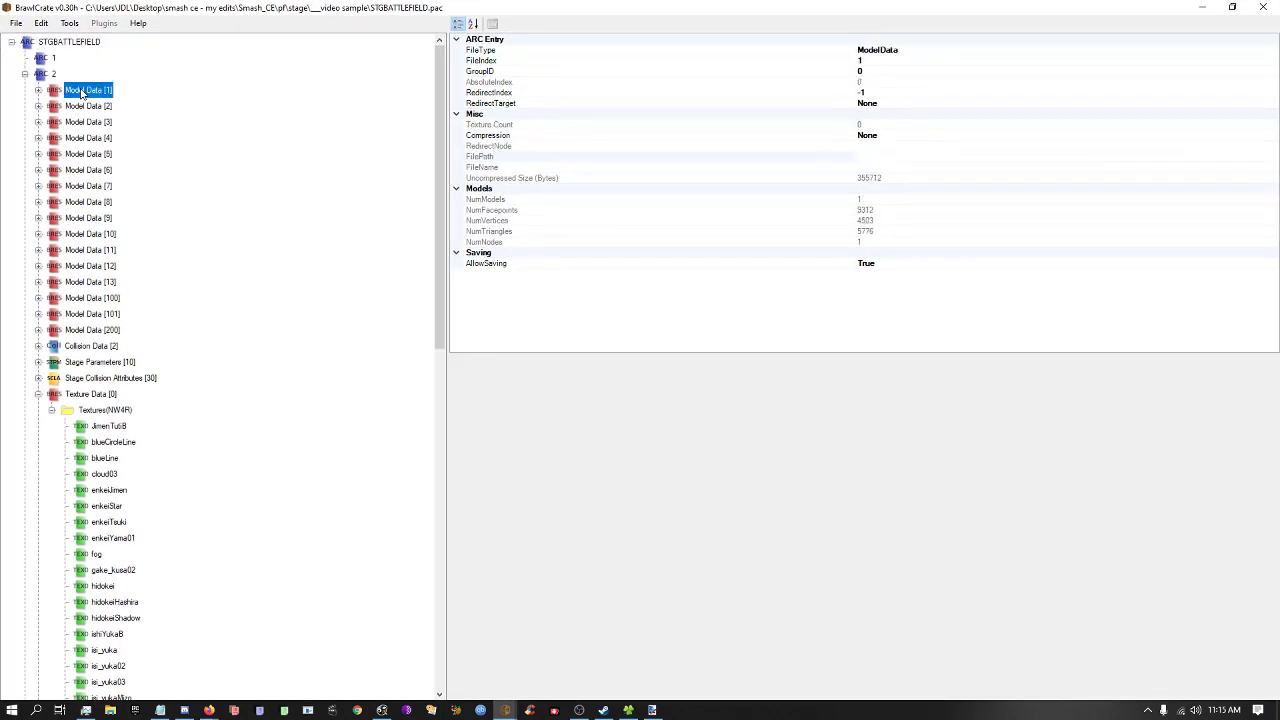
key(Down)
key(Down)
key(Down)
key(Down)
key(Down)
key(Down)
key(Down)
key(Down)
key(Down)
key(Right)
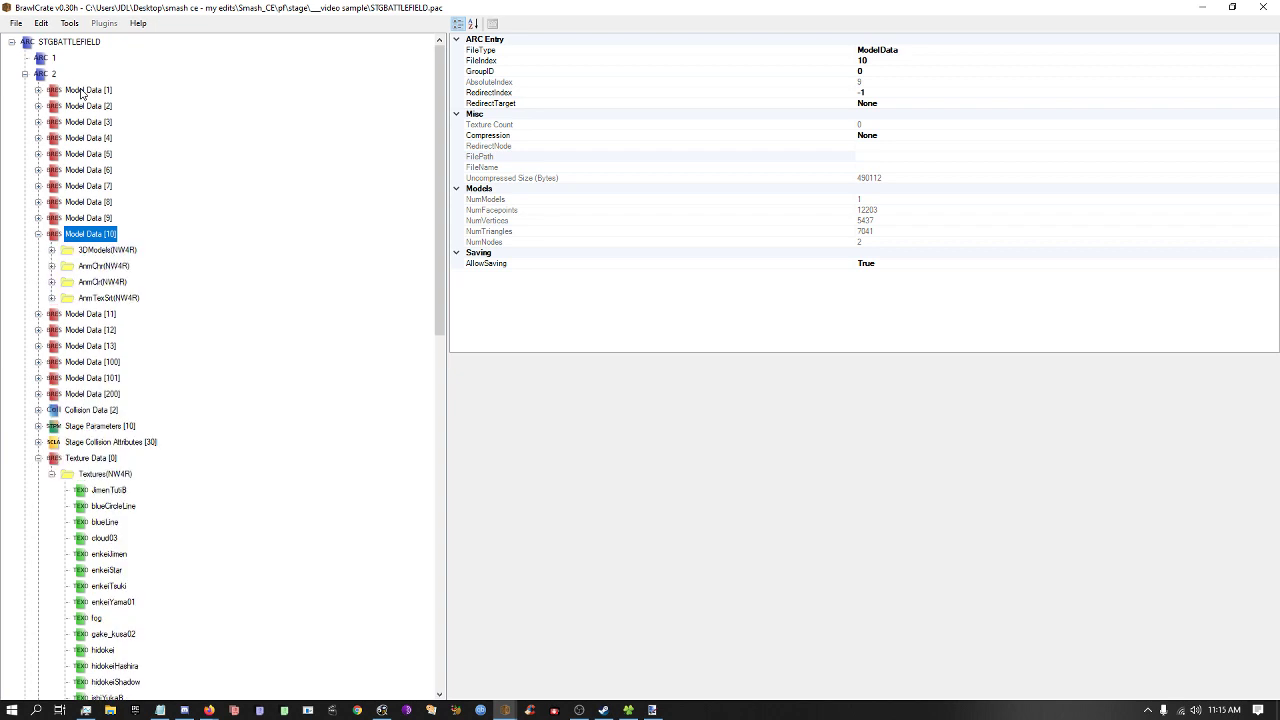
Expand the StgBattleFieldStage model under Model Data [10] and open its Materials folder to view the MShadow material.
key(Down)
key(Right)
key(Down)
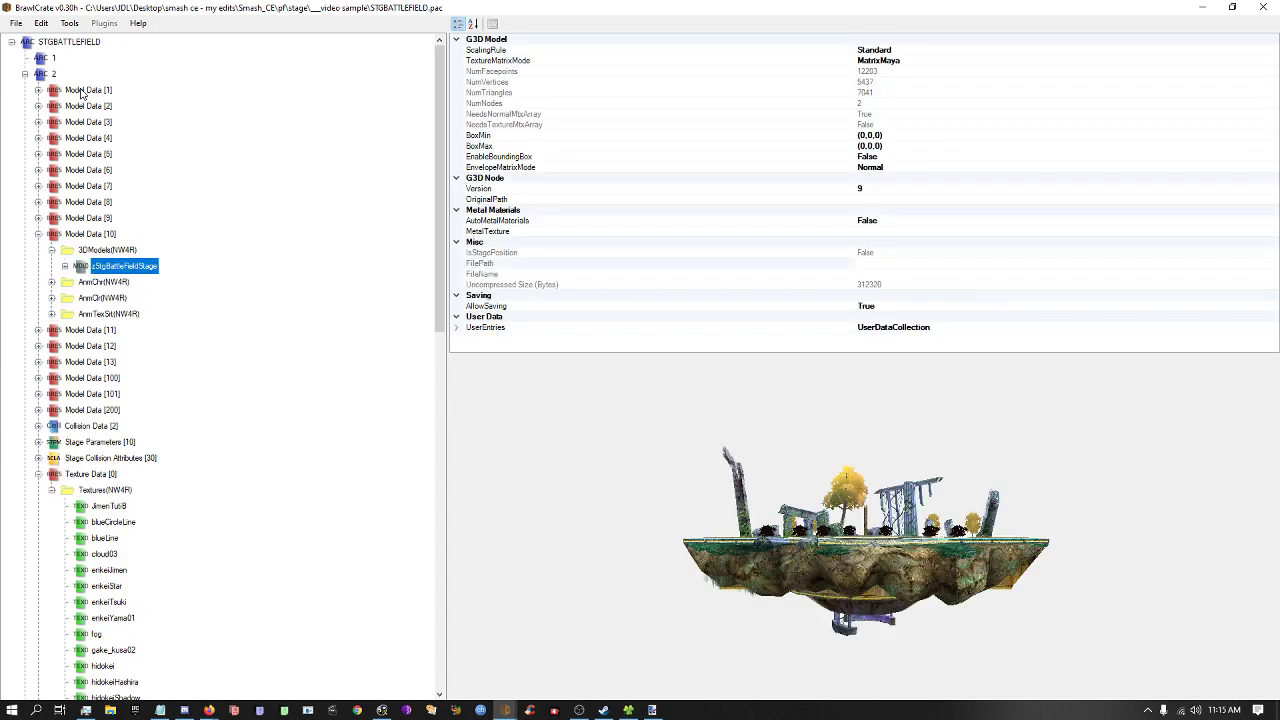
key(Right)
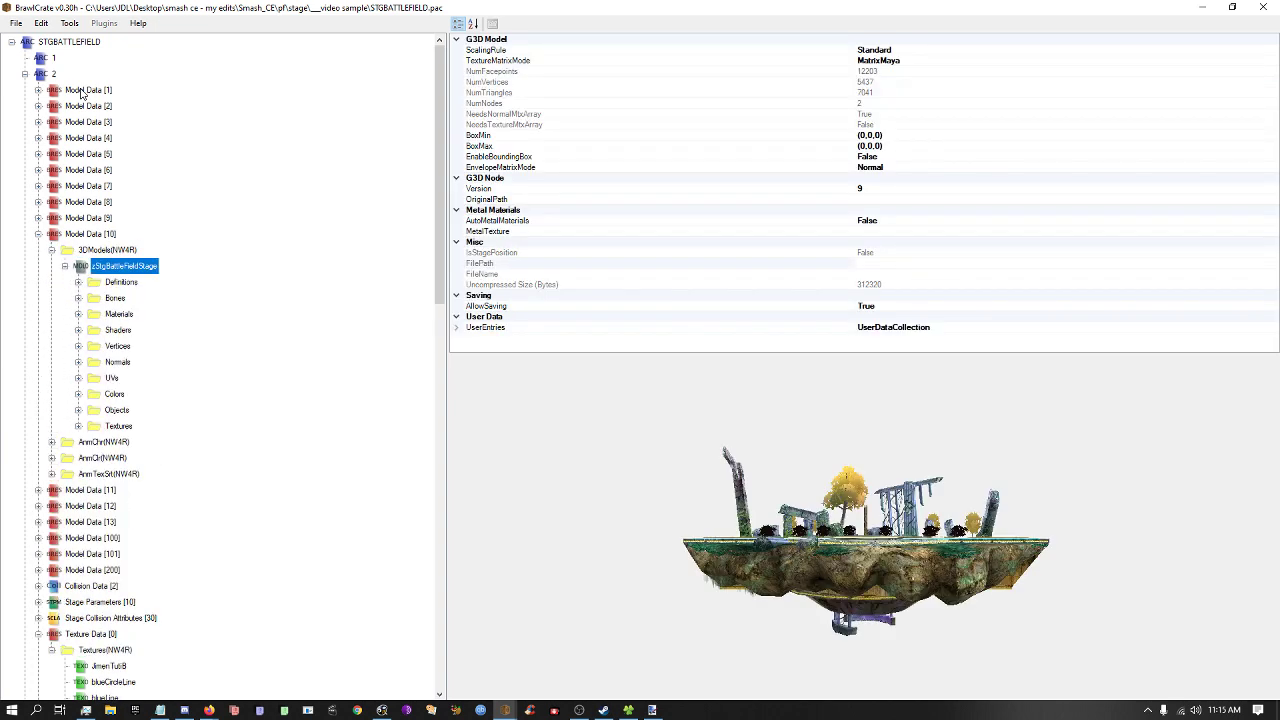
key(Down)
key(Down)
key(Down)
key(Right)
key(Down)
key(Down)
key(Up)
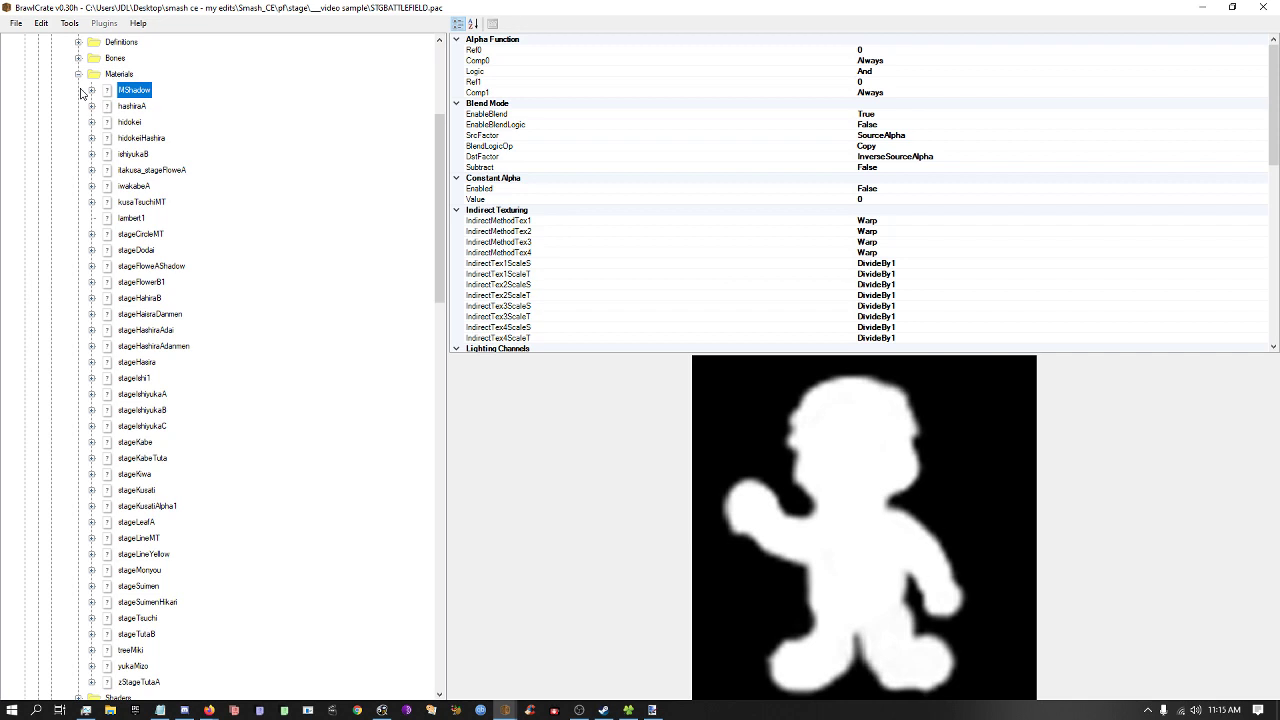
Examine the texture references of the hashiraA and hidokei materials.
key(Down)
key(Up)
key(Down)
key(Up)
key(Down)
key(Right)
key(Right)
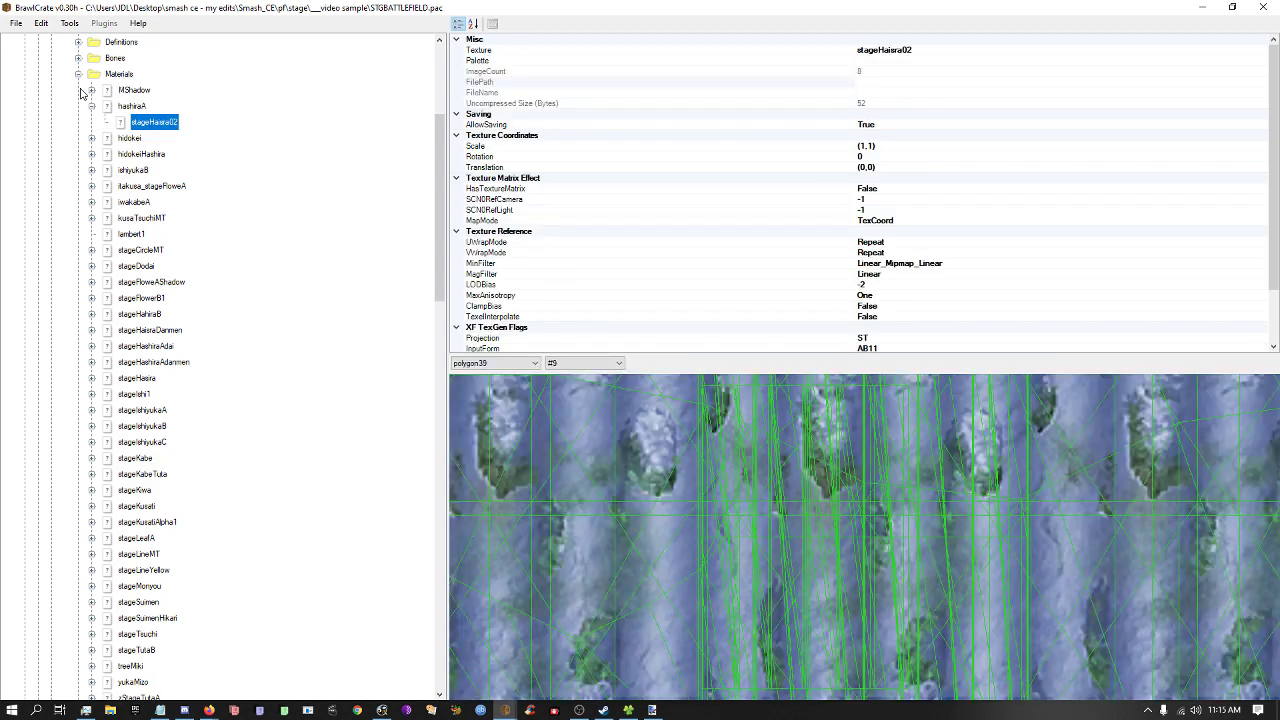
key(Down)
key(Right)
key(Right)
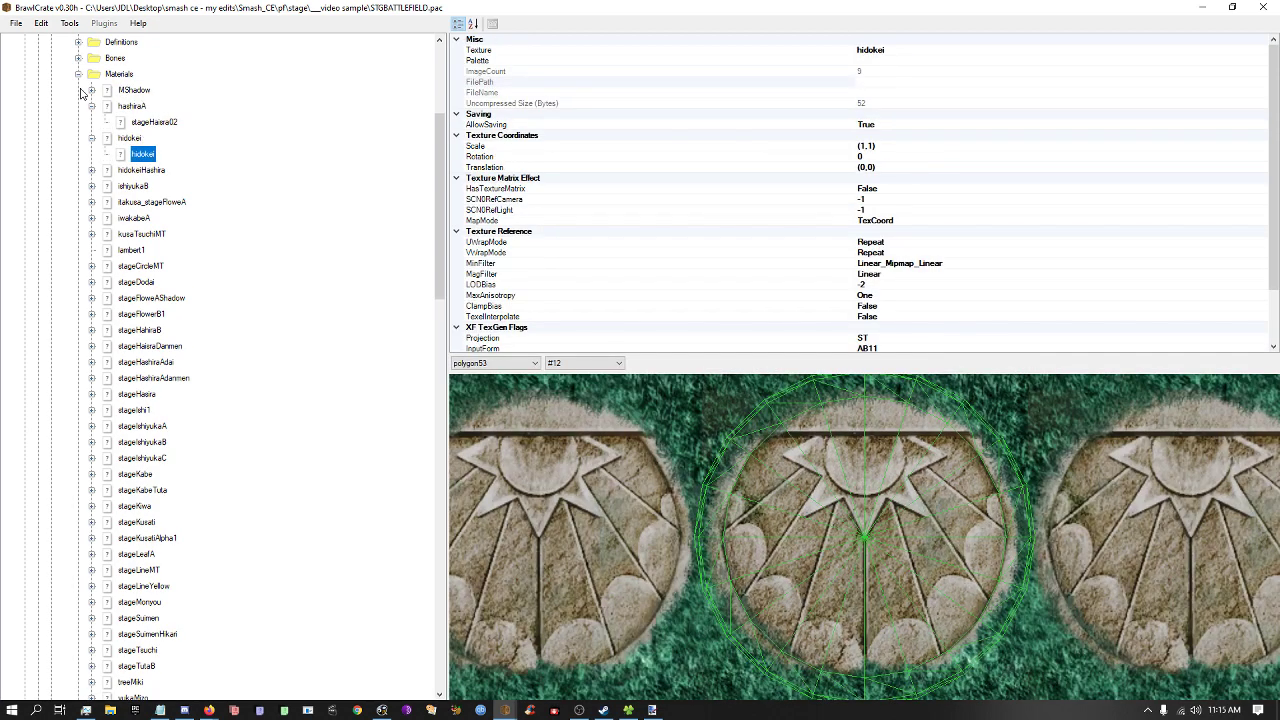
Expand the hidokeiHashira material and examine its texture reference.
key(Up)
key(Up)
key(Down)
key(Down)
key(Down)
key(Right)
key(Right)
Examine the texture references of the ishiyukaB and itakusa_stageFloweA materials.
key(Down)
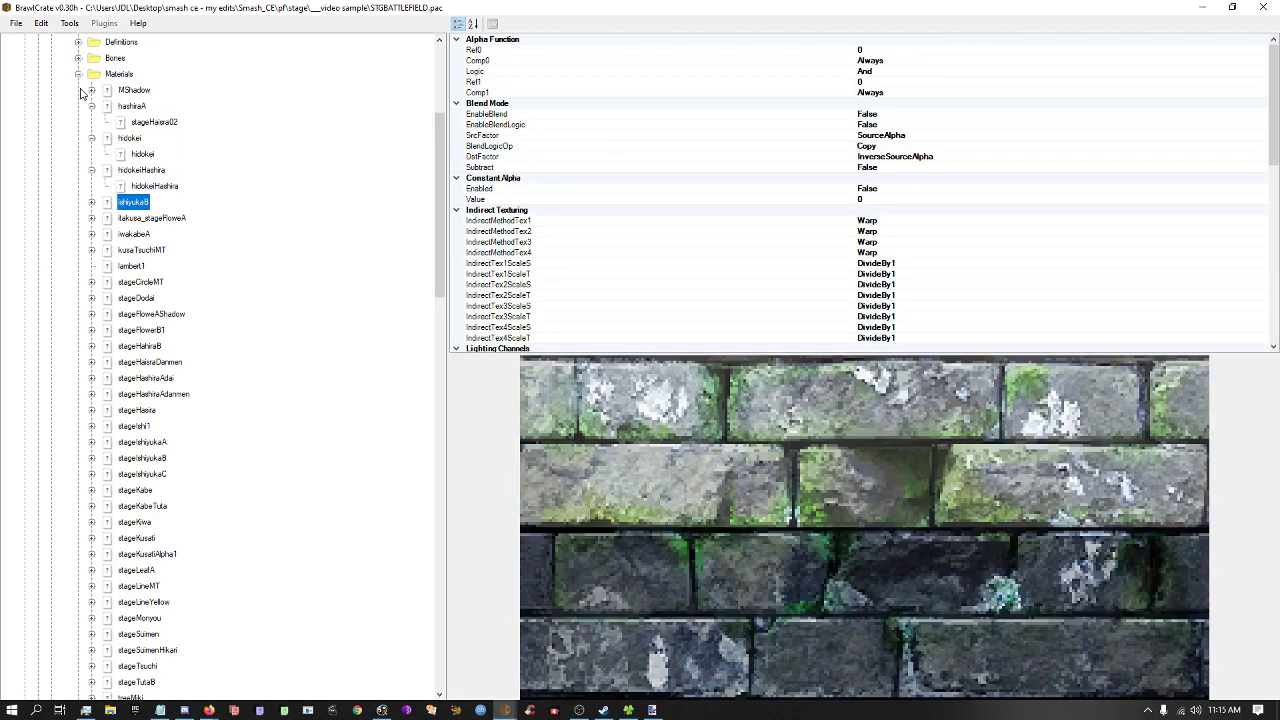
key(Right)
key(Right)
key(Down)
key(Right)
key(Right)
Examine the texture references of the iwakabeA and kusaTsuchiMT materials.
key(Down)
key(Right)
key(Right)
key(Down)
key(Right)
key(Right)
Examine the texture references of the stageCircleMT and stageDodai materials.
key(Down)
key(Down)
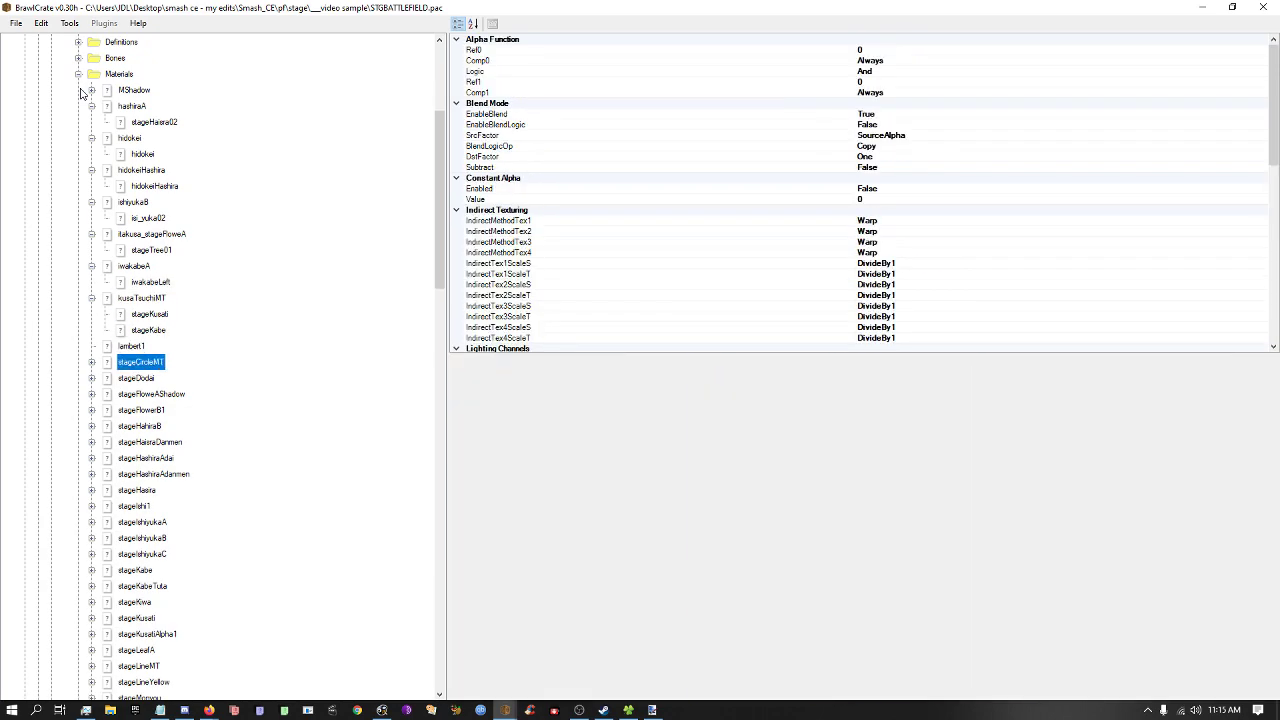
key(Down)
key(Right)
key(Right)
key(Down)
key(Down)
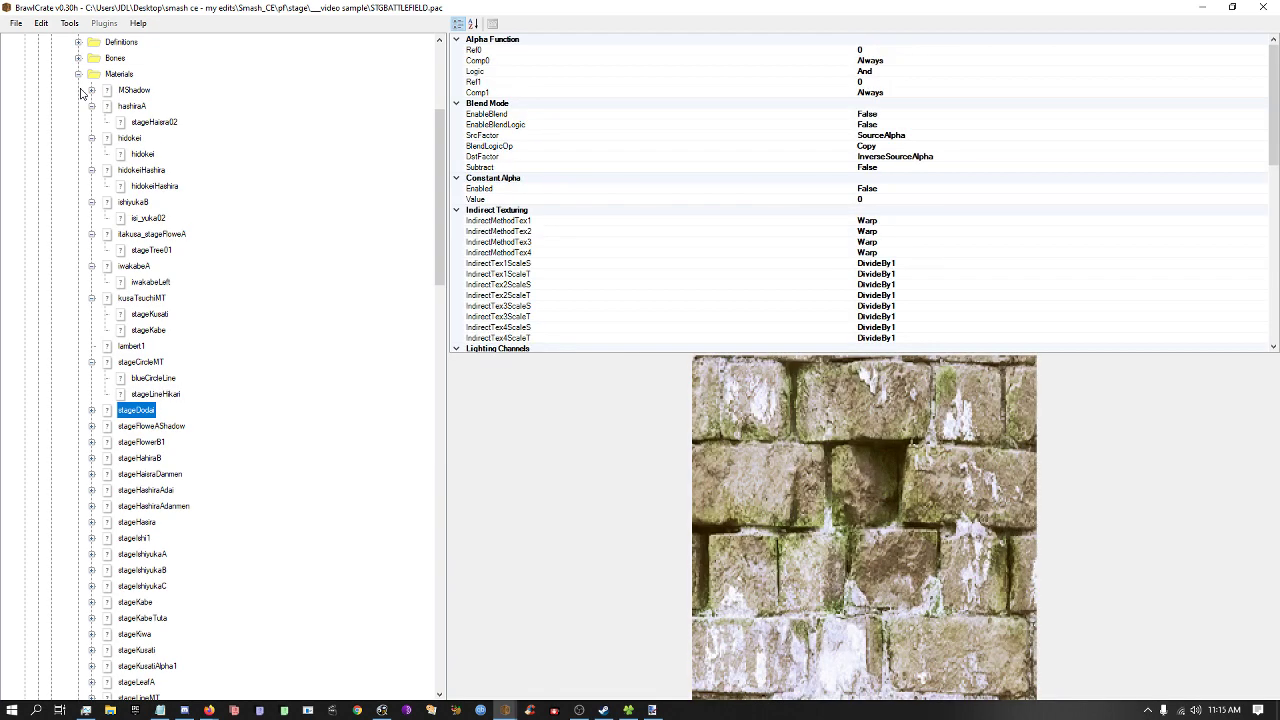
key(Up)
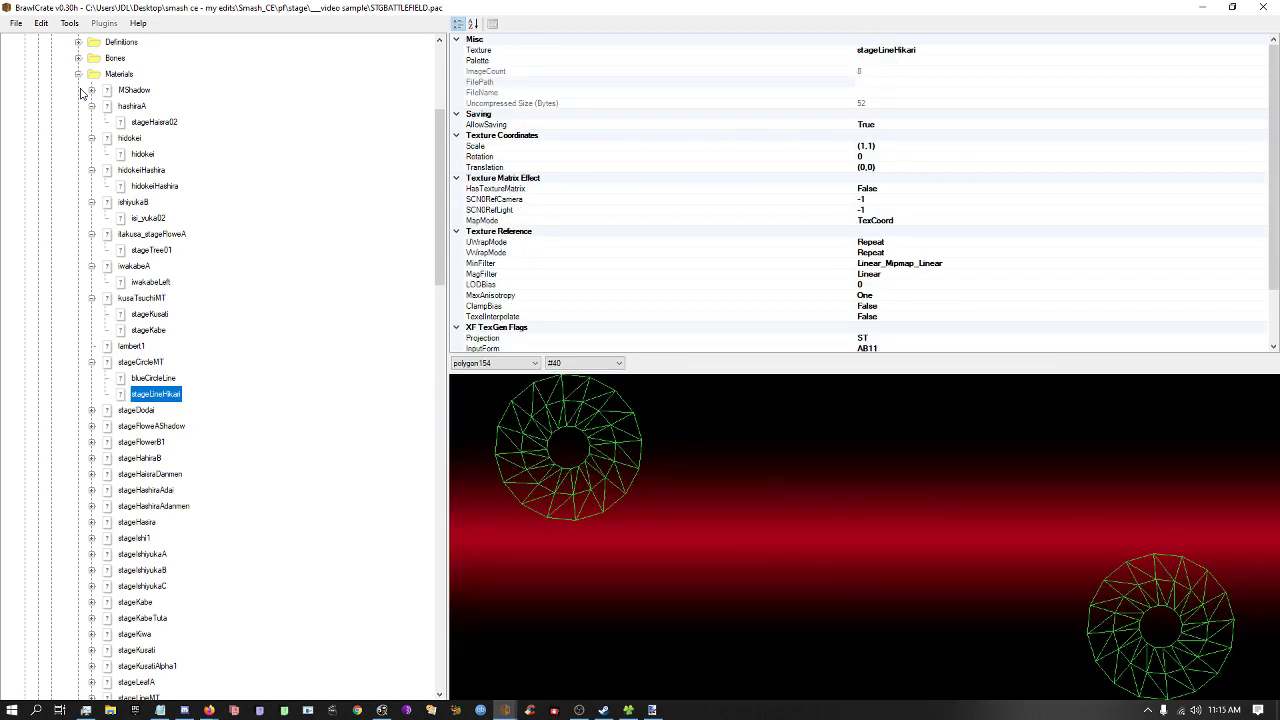
key(Down)
key(Right)
key(Right)
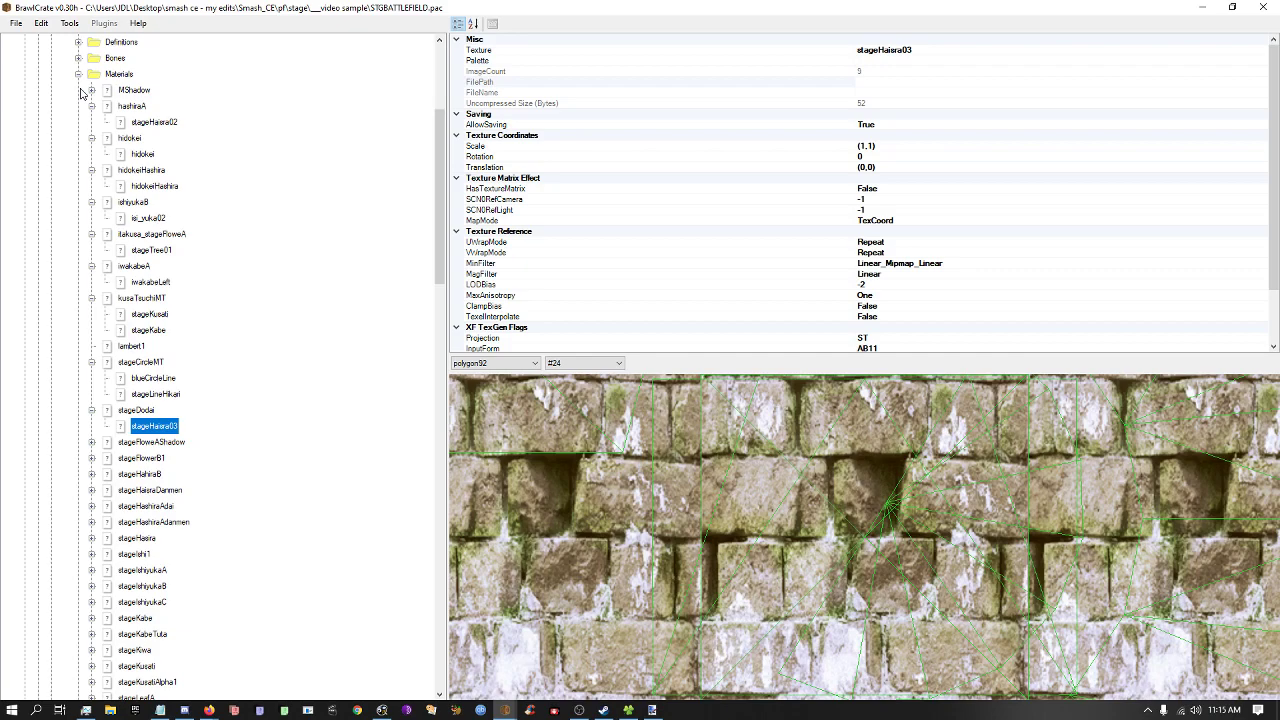
Examine the texture references of the stageFloweAShadow and stageFlowerB1 materials.
key(Down)
key(Right)
key(Right)
key(Down)
key(Right)
key(Right)
Open the exported BA1 image from the desktop in paint.net and inspect its carpet pattern, pillars and WANTED poster up close.
double_click(369, 7)
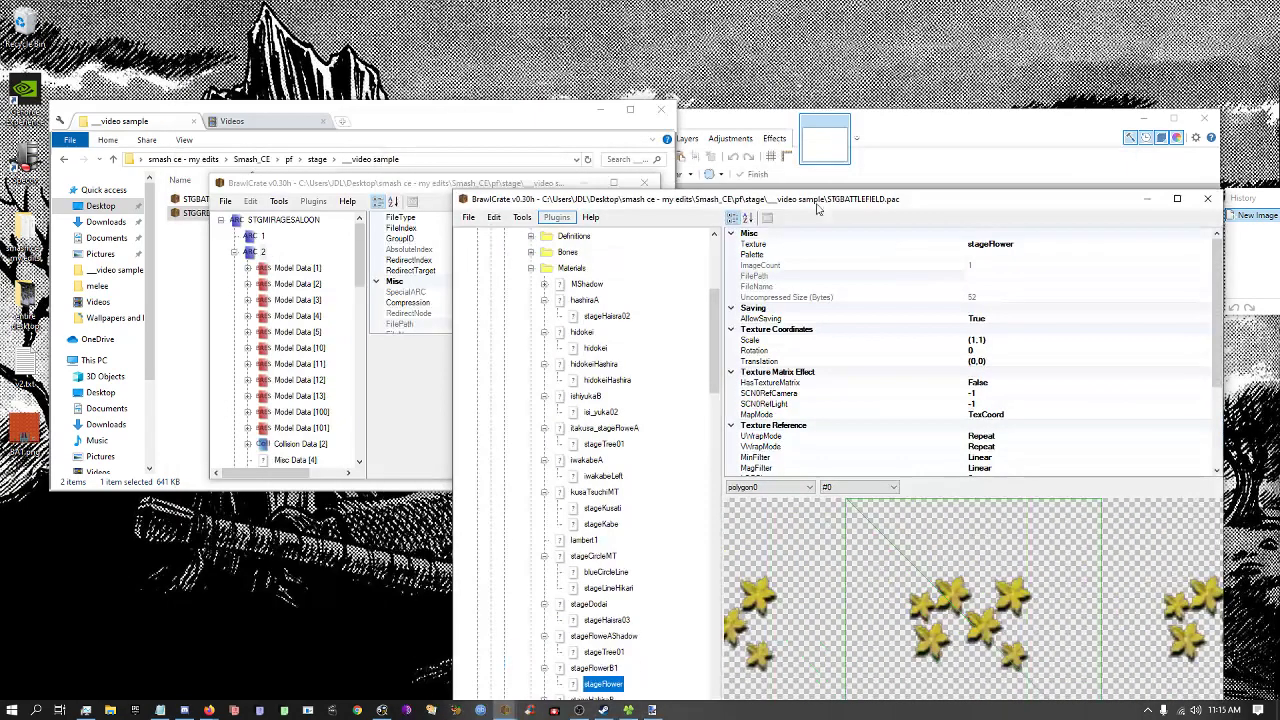
drag(314, 186, 484, 281)
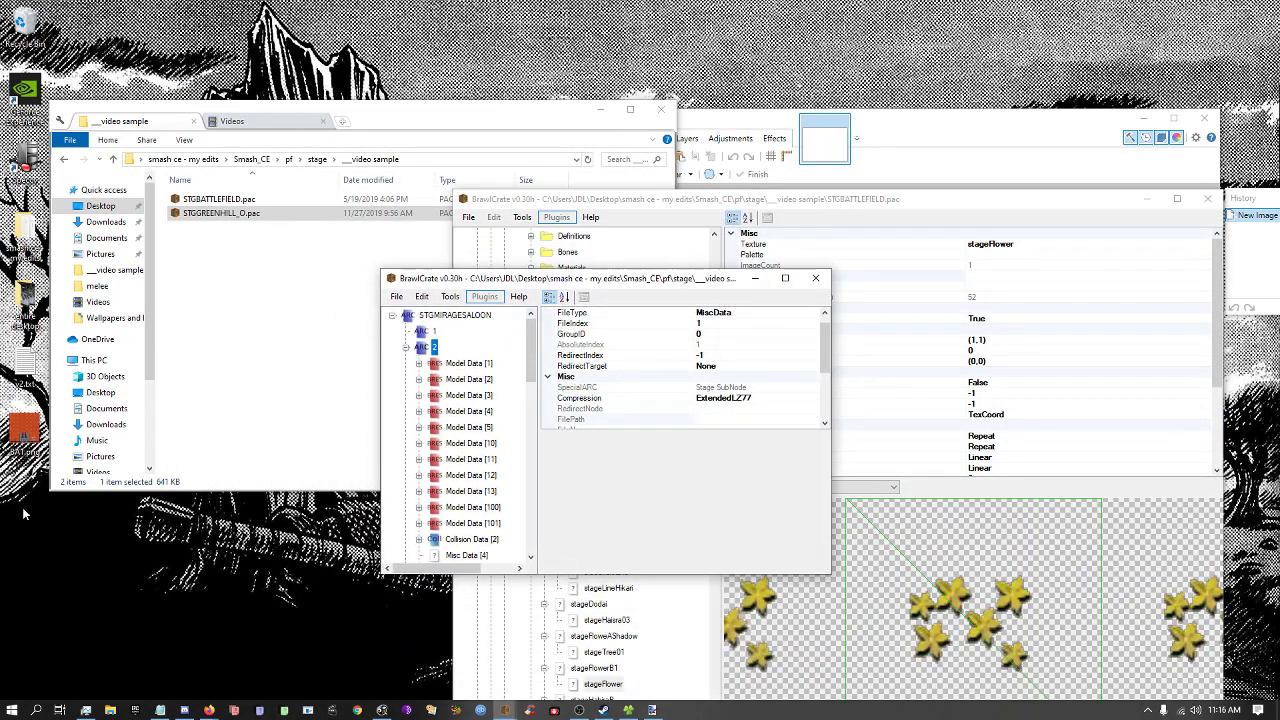
click(34, 450)
double_click(25, 435)
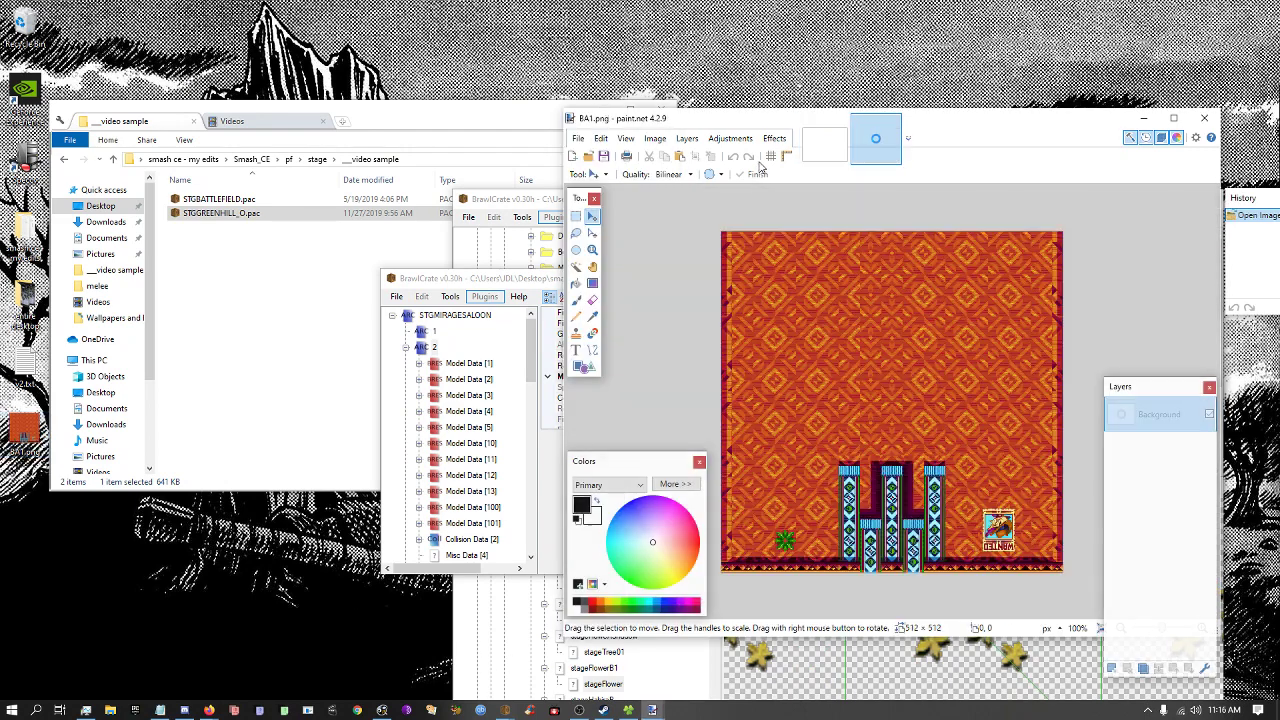
ctrl+scroll(700, 440, up, 4)
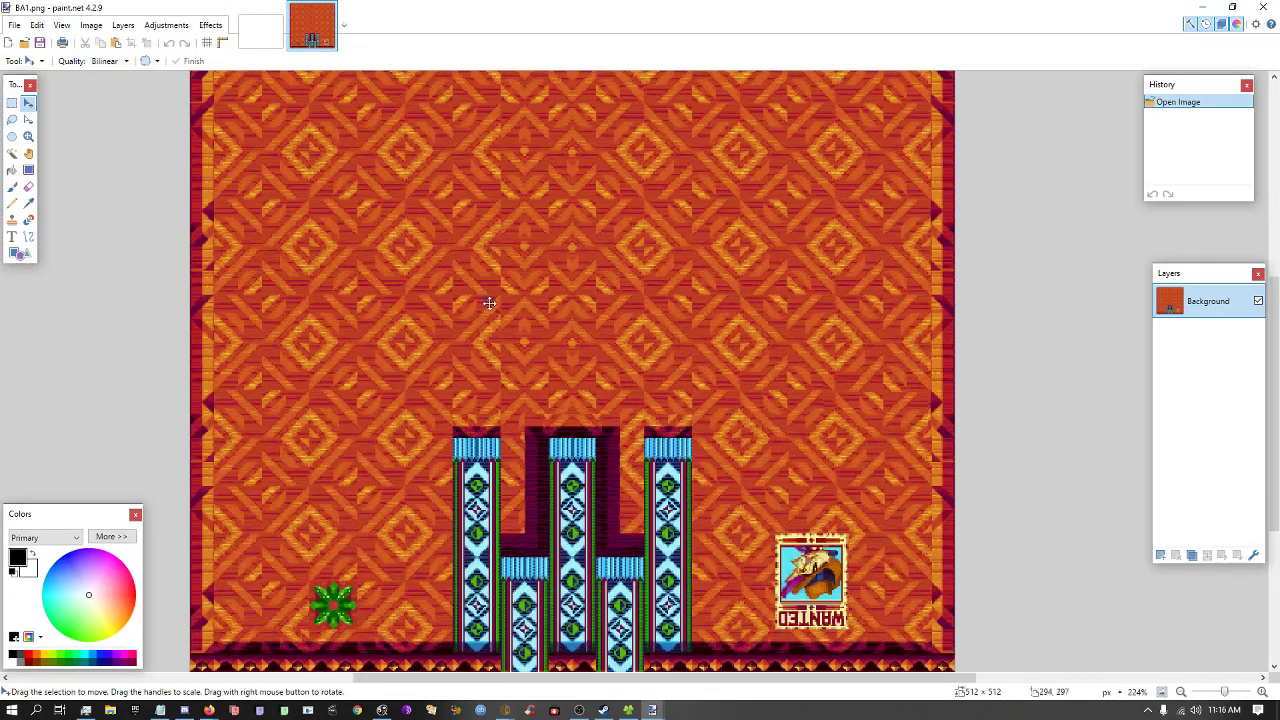
click(12, 103)
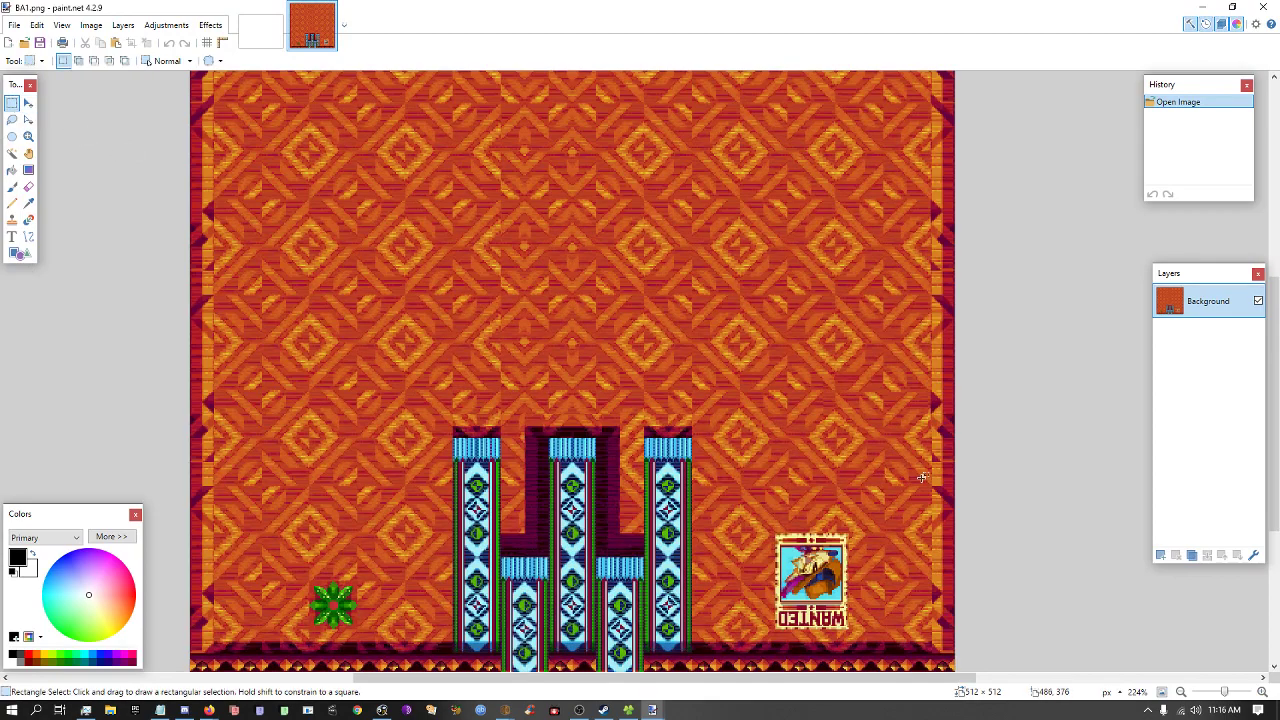
ctrl+scroll(920, 463, up, 2)
ctrl+scroll(920, 463, up, 3)
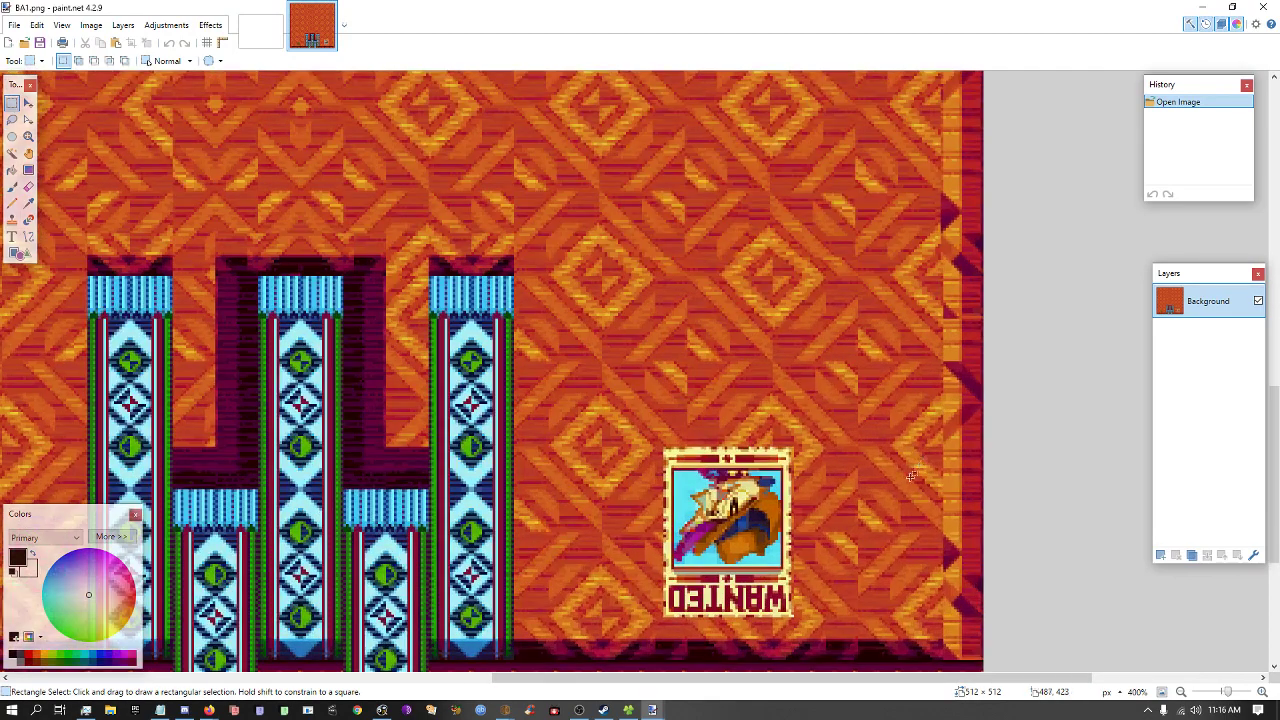
ctrl+scroll(674, 523, down, 2)
ctrl+scroll(666, 499, down, 3)
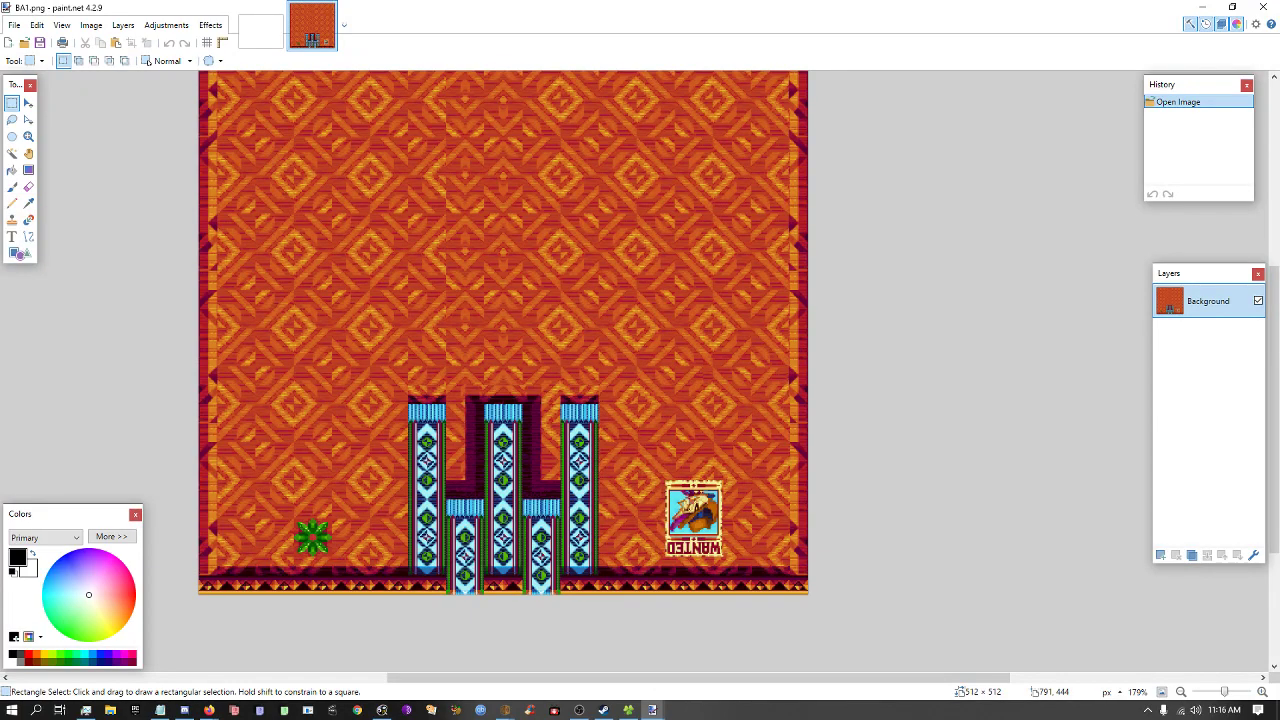
Switch to the browser, copy the Shovel Knight "Knight" sprite sheet from The Spriters Resource, and return to paint.net.
click(209, 710)
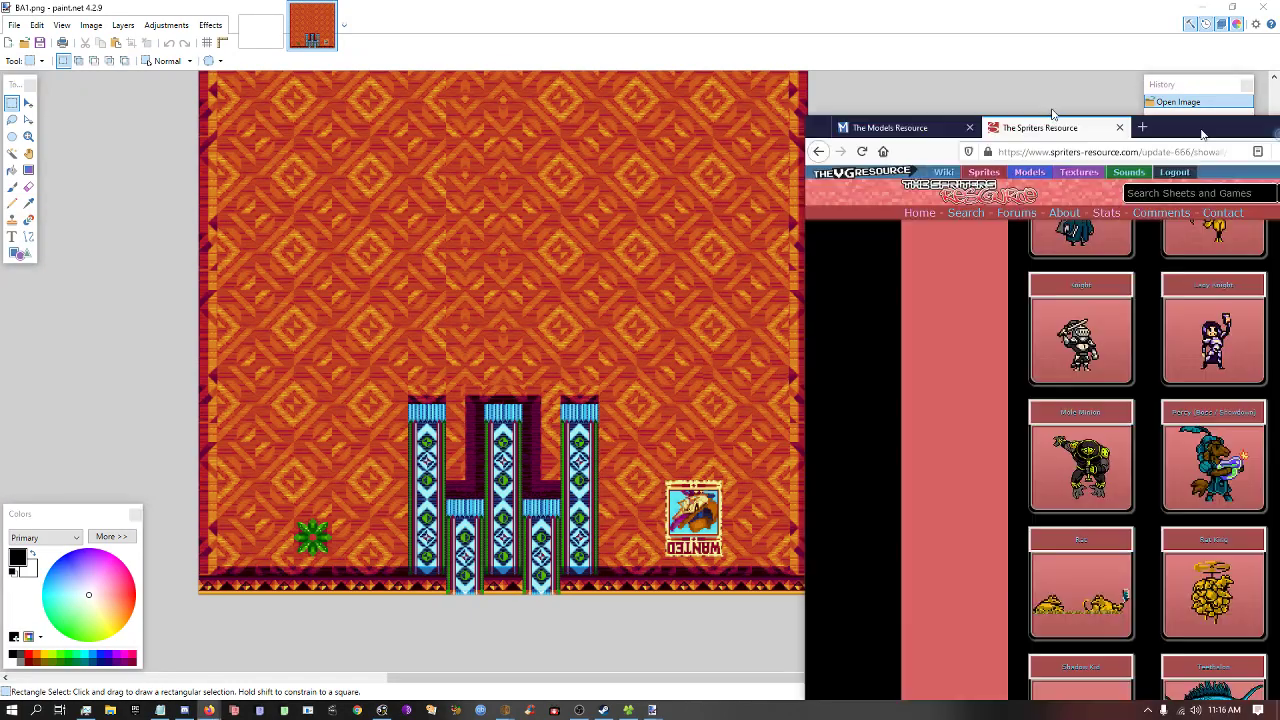
mouse_move(1169, 135)
mouse_down()
mouse_move(670, 58)
mouse_move(1279, 60)
mouse_up()
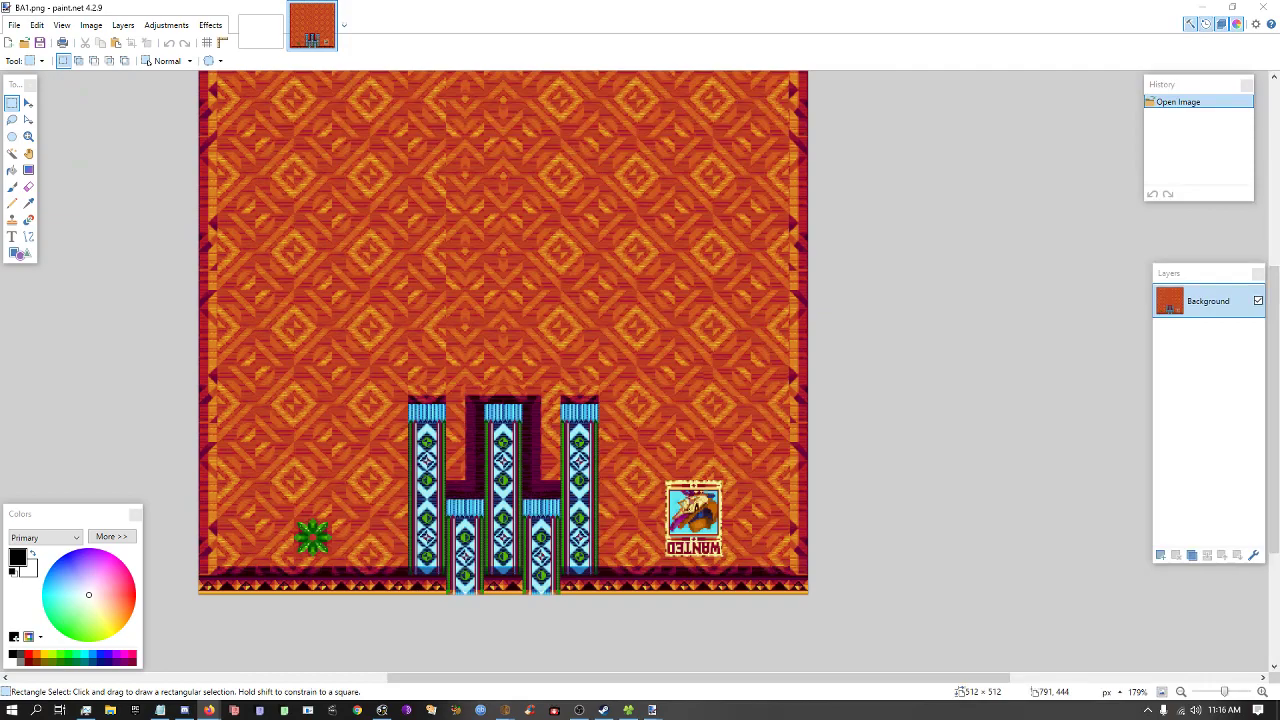
key(alt+Tab)
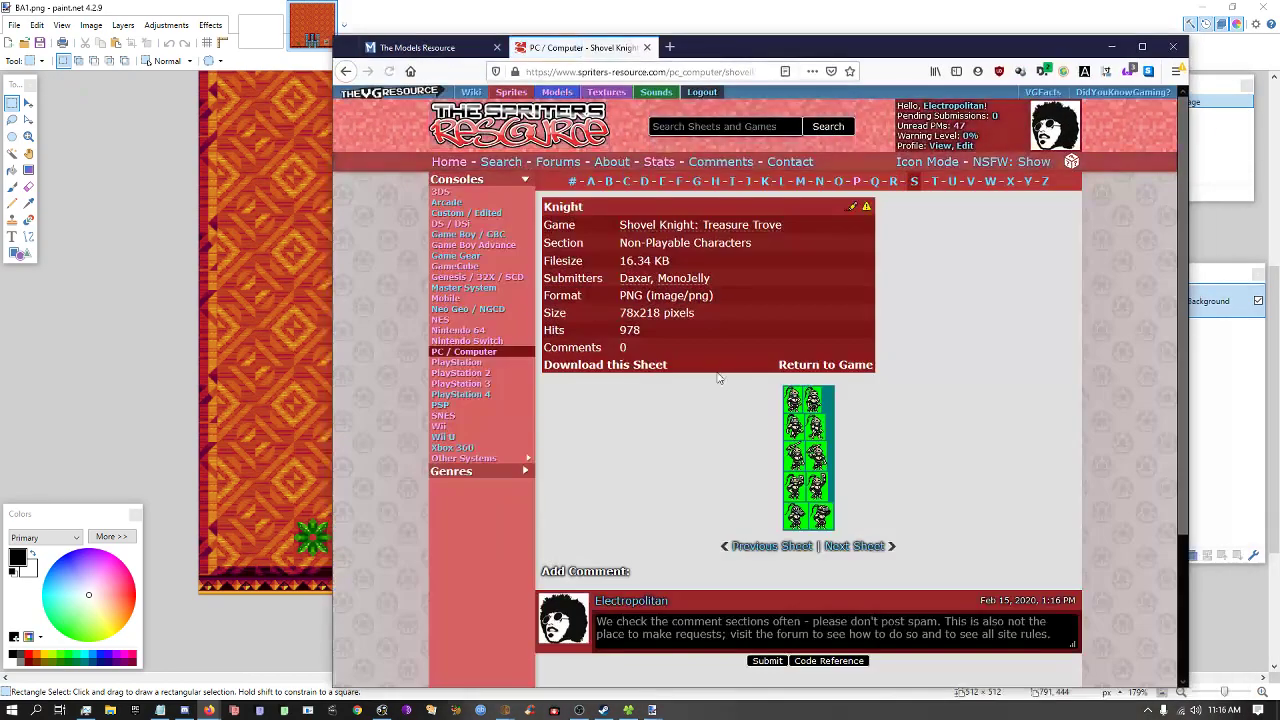
right_click(816, 432)
click(859, 455)
click(595, 6)
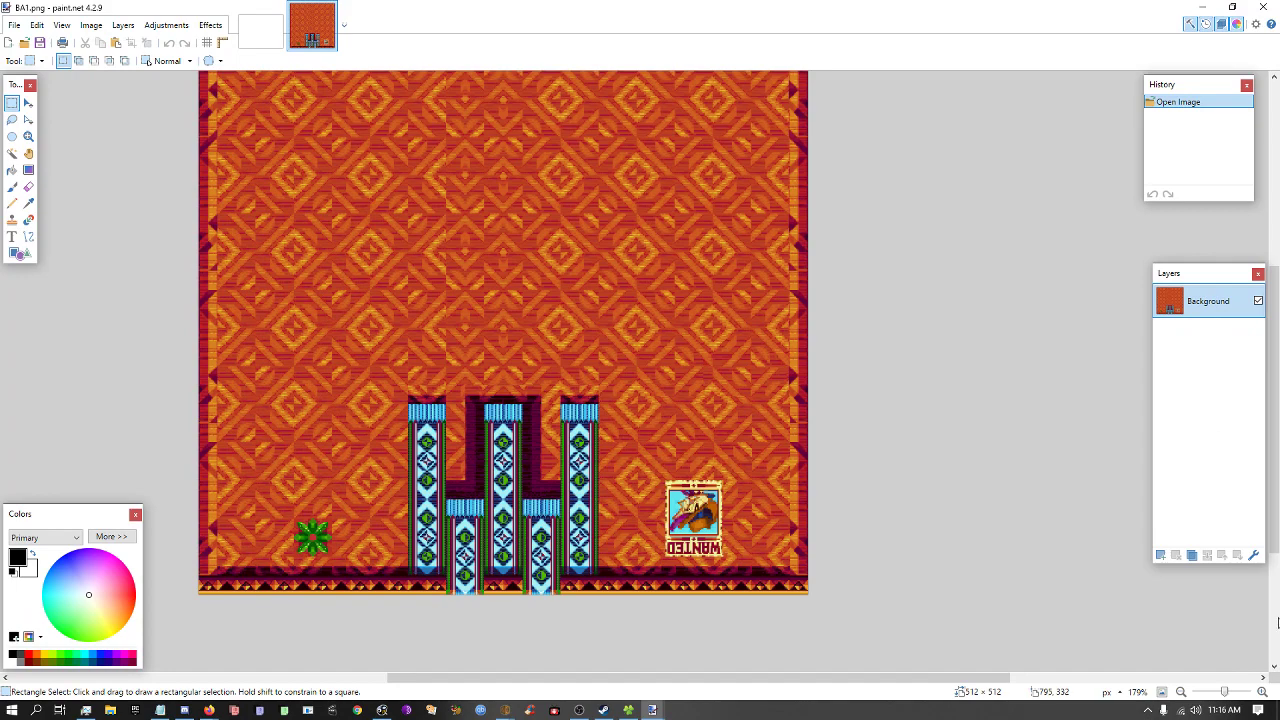
Paste the copied sprite sheet onto a new layer and move it to about 189, 188 px, over the pillars.
click(1161, 554)
key(ctrl+v)
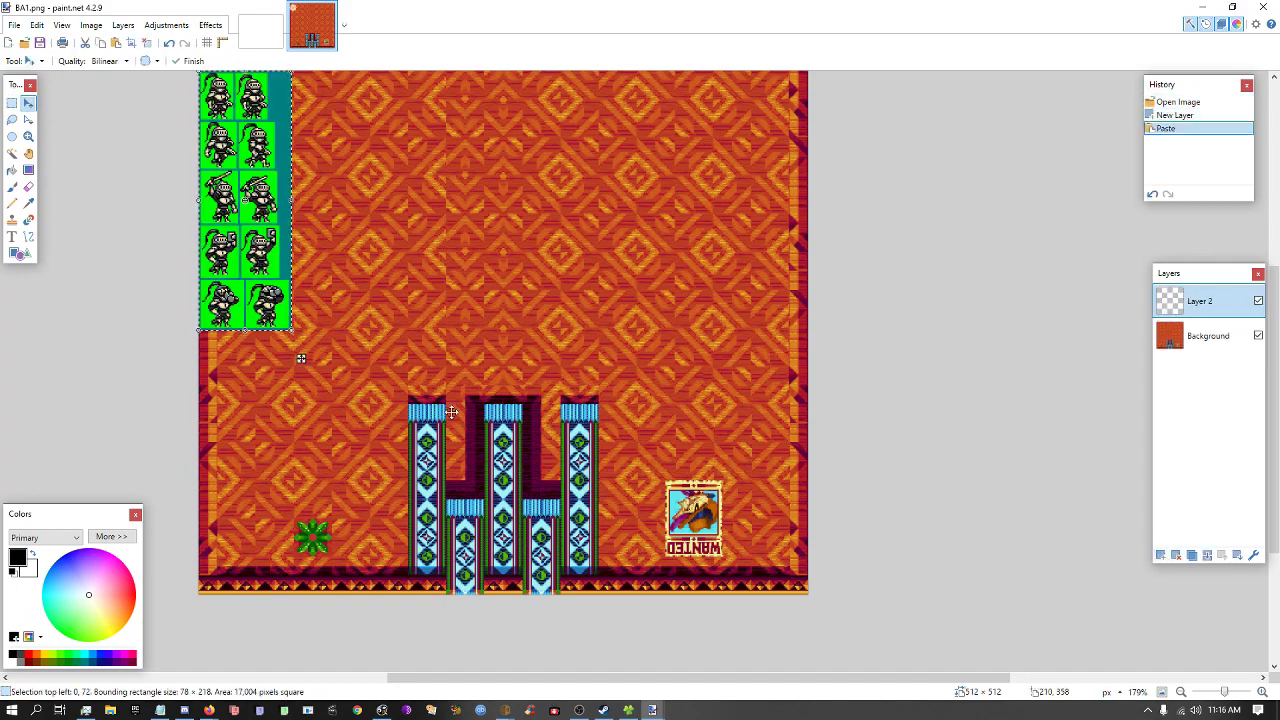
drag(320, 263, 513, 392)
drag(456, 358, 470, 366)
ctrl+scroll(467, 363, up, 2)
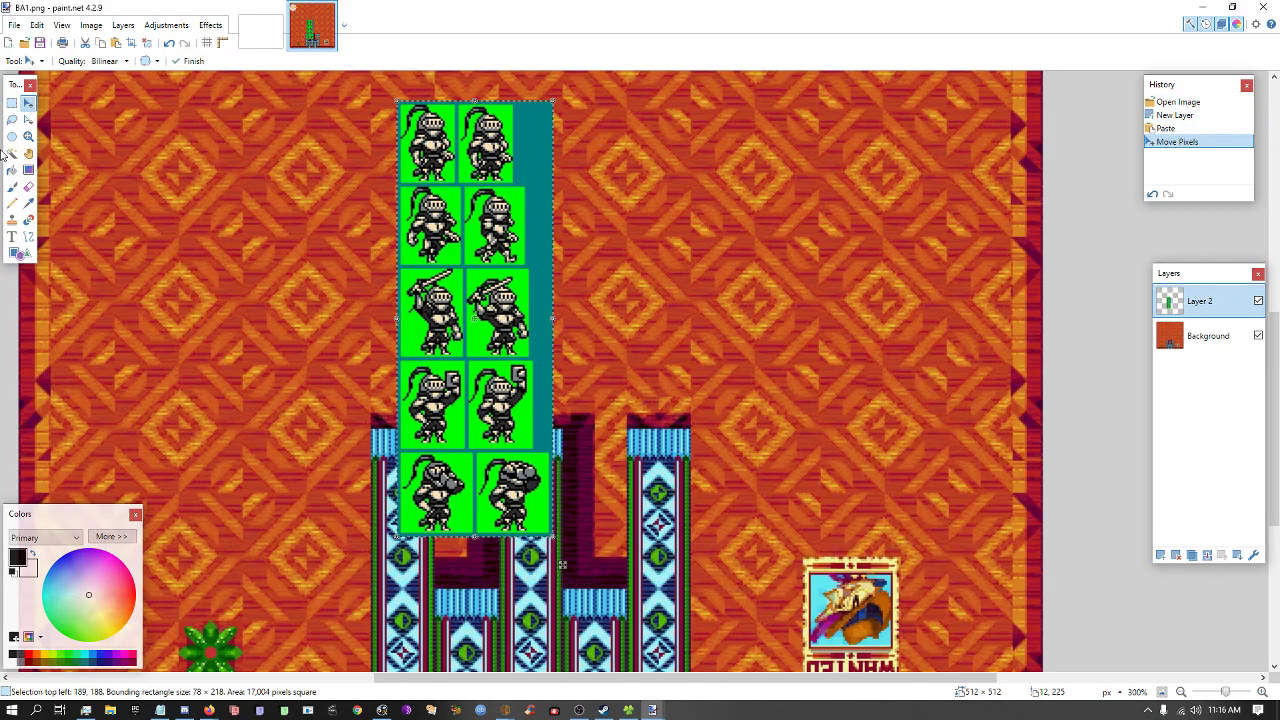
Erase the green background around the first knight in the second row with the Magic Wand at 50% tolerance.
click(12, 154)
ctrl+scroll(330, 250, up, 1)
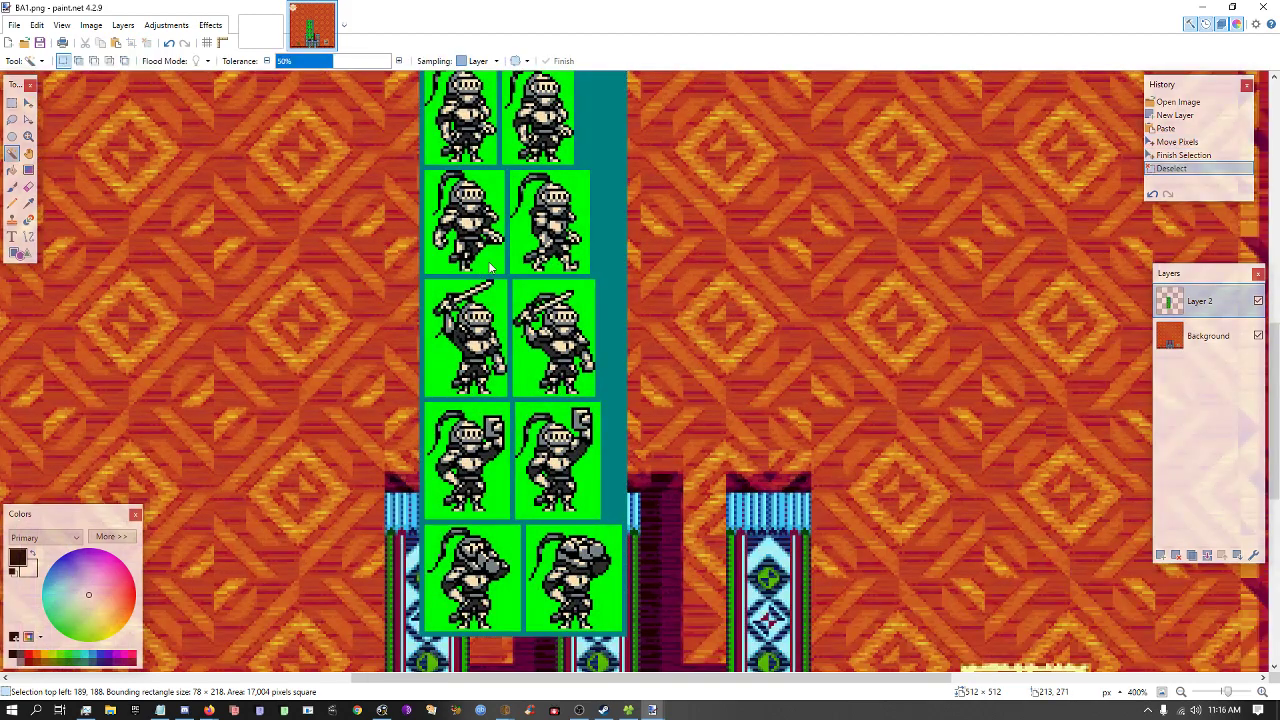
click(490, 266)
key(Delete)
click(497, 192)
key(Delete)
Cut the cleaned knight sprite out of the sheet with a rectangular selection and paste it onto a new layer.
ctrl+scroll(395, 198, up, 2)
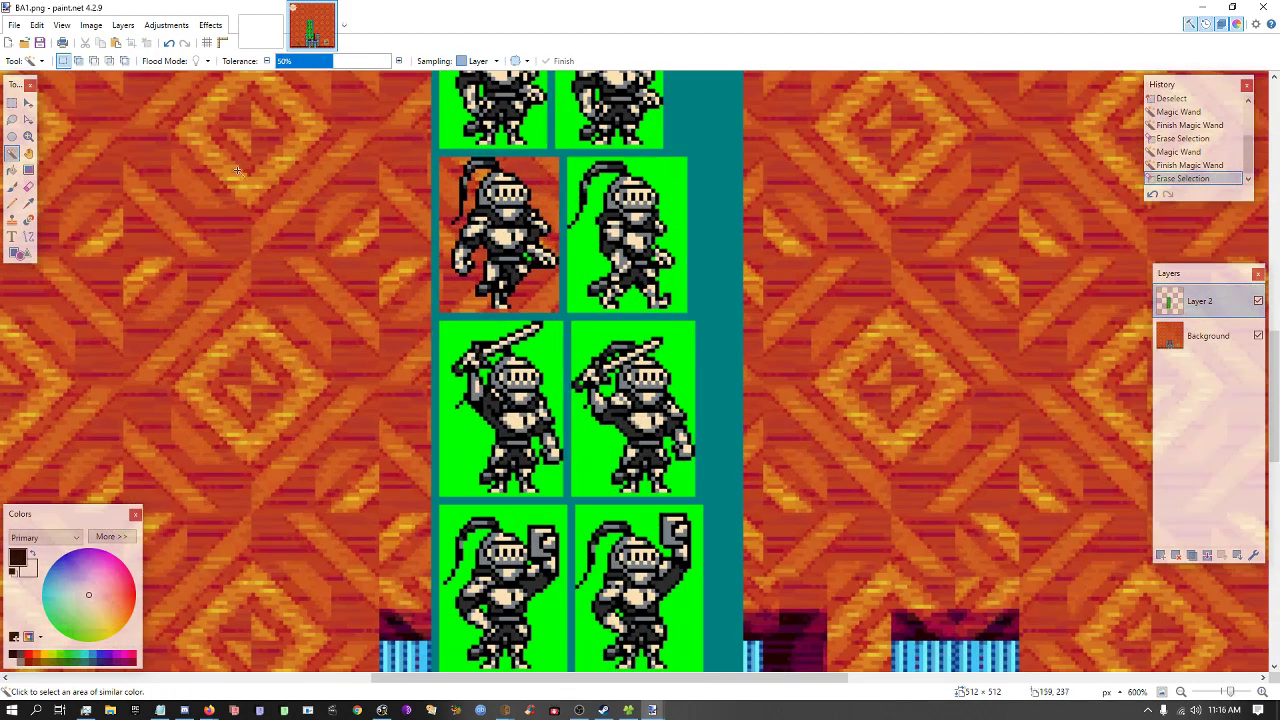
key(s)
ctrl+scroll(366, 161, up, 3)
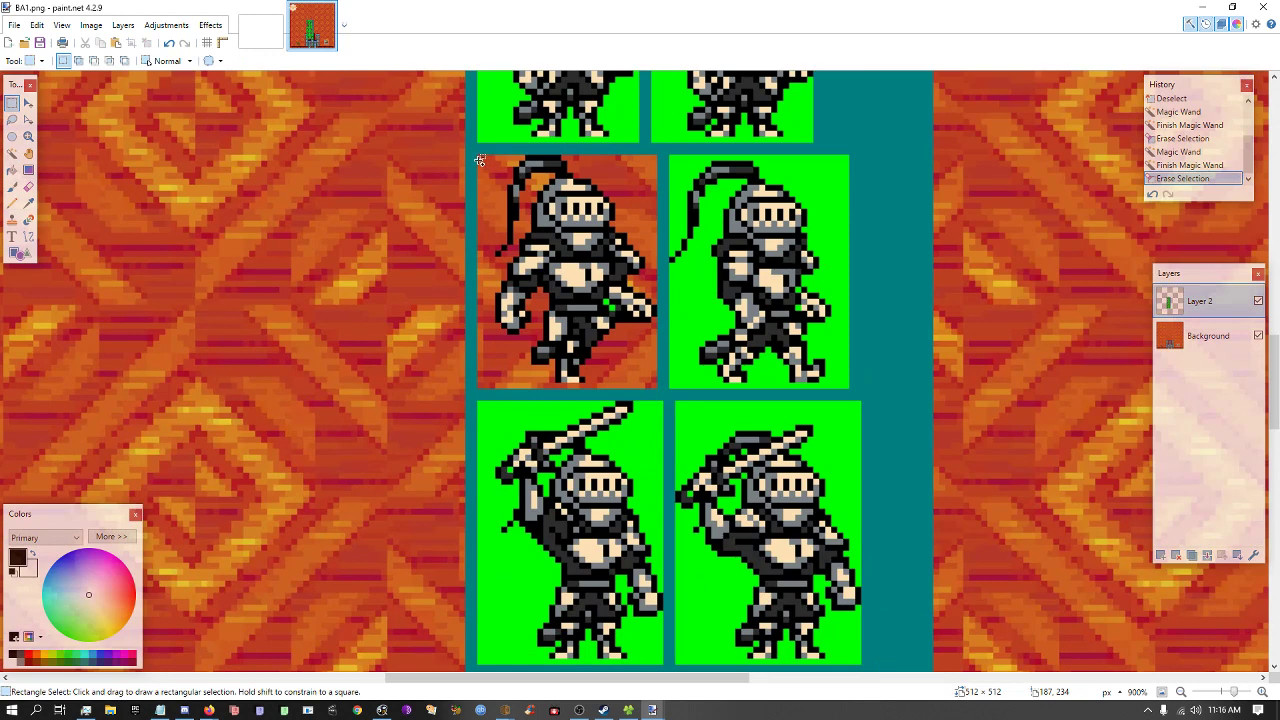
ctrl+scroll(480, 160, up, 2)
click(490, 165)
drag(474, 149, 678, 398)
drag(705, 454, 692, 435)
key(ctrl+x)
click(1161, 554)
key(ctrl+v)
key(Return)
Delete the layer holding the rest of the sprite sheet.
click(1200, 336)
click(1176, 554)
ctrl+scroll(567, 348, down, 1)
key(ctrl+d)
Try to erase the leftover green pixels at the knight's waist with the Magic Wand, and undo the erasure.
ctrl+scroll(676, 370, up, 10)
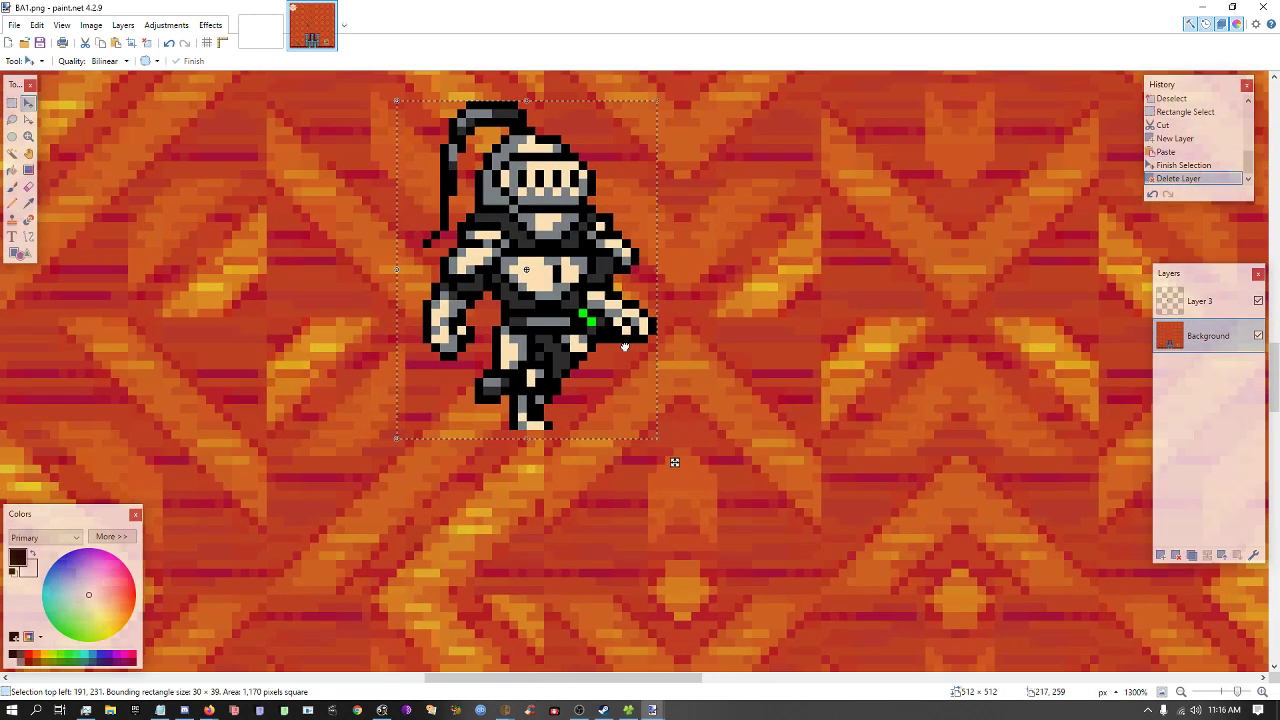
click(13, 155)
ctrl+scroll(529, 334, up, 6)
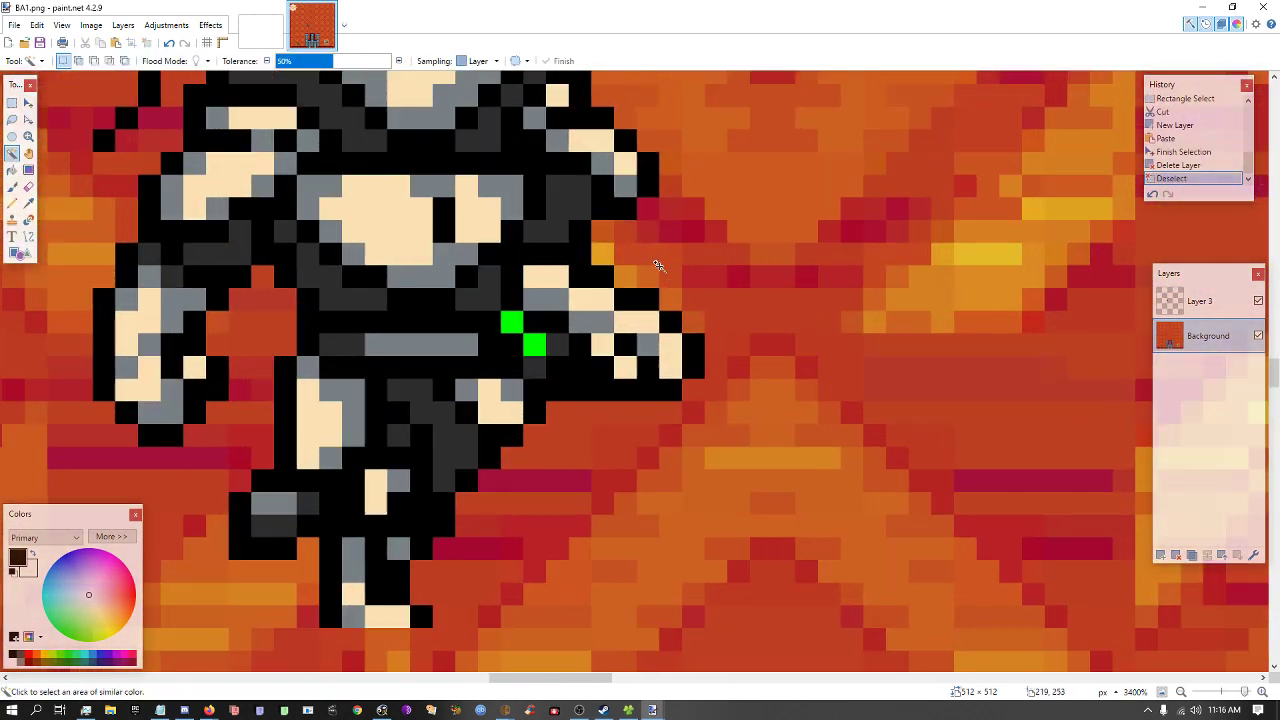
click(530, 318)
key(Delete)
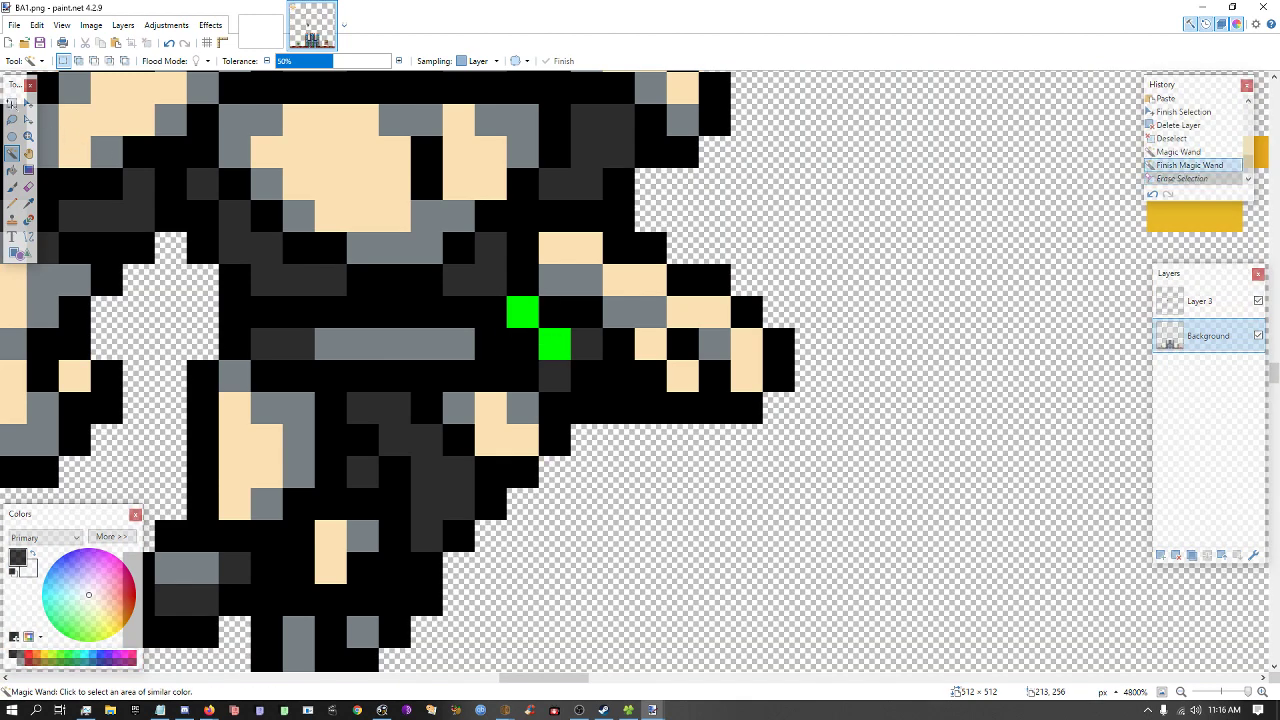
key(ctrl+z)
key(ctrl+d)
Select the 2 × 2 pixel block holding the knight's leftover green pixels, and clear the selection.
key(s)
ctrl+scroll(540, 303, up, 2)
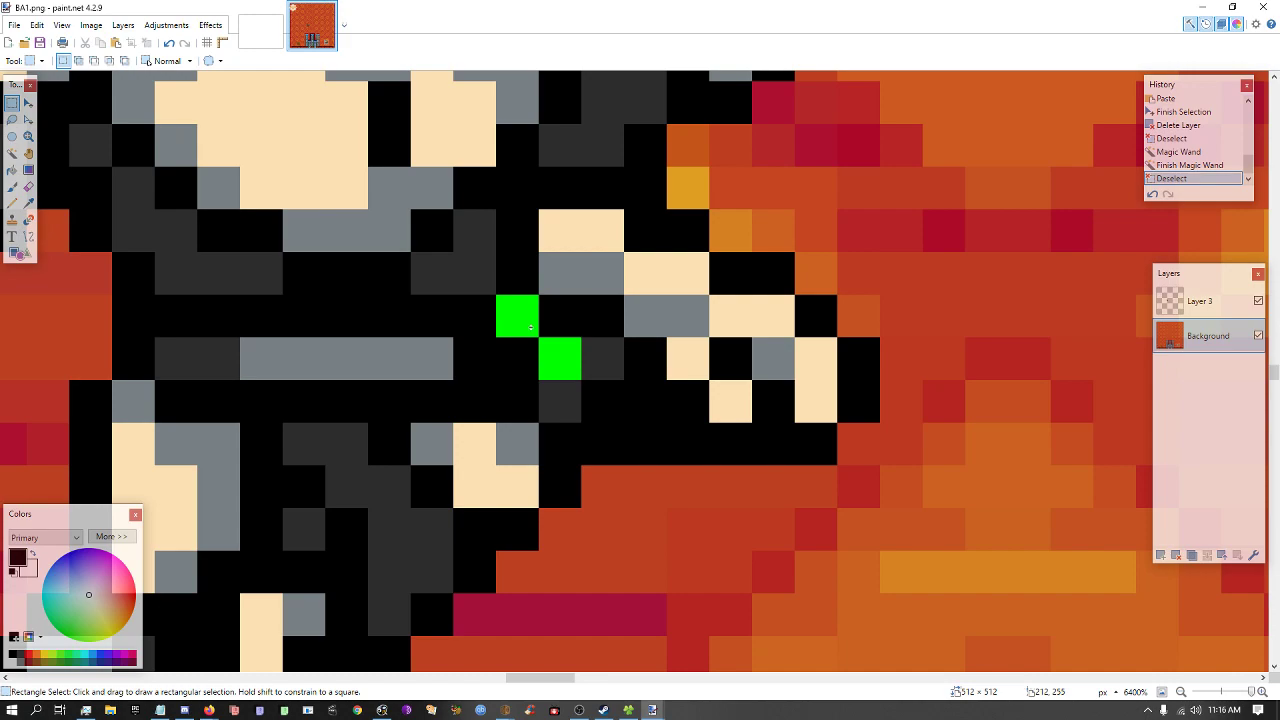
drag(497, 295, 580, 379)
ctrl+scroll(500, 337, down, 4)
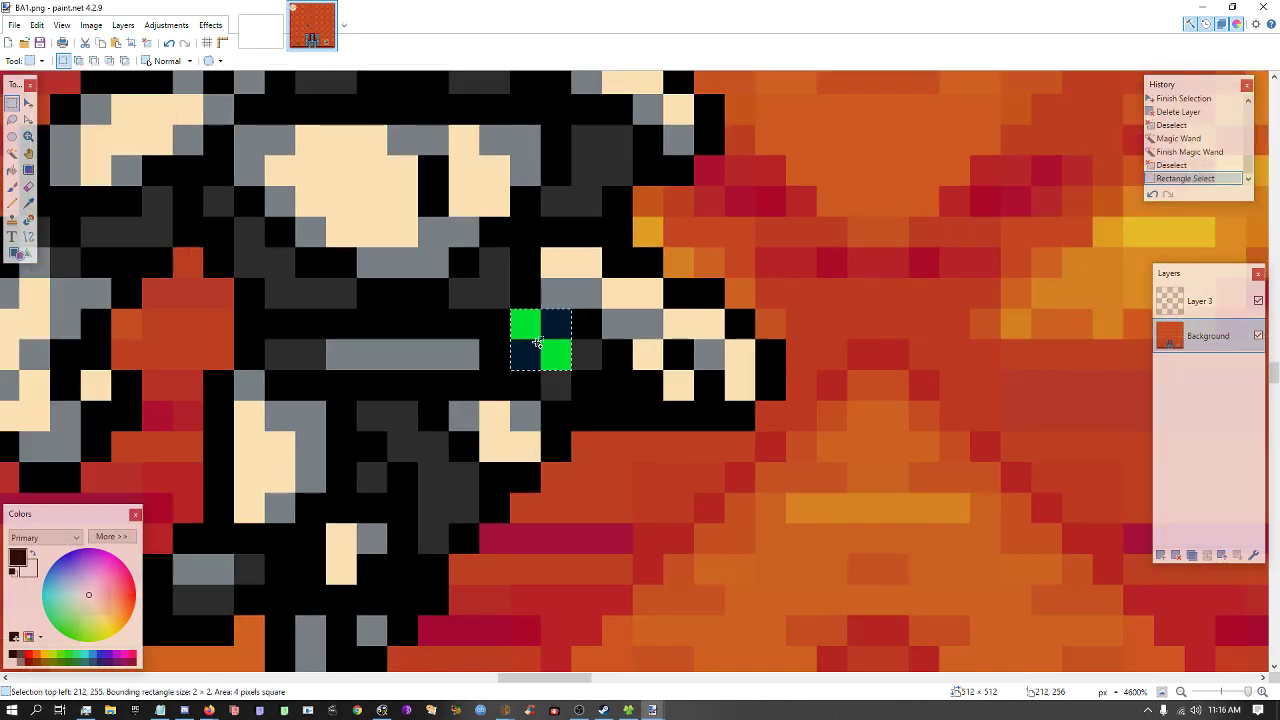
ctrl+scroll(500, 337, down, 10)
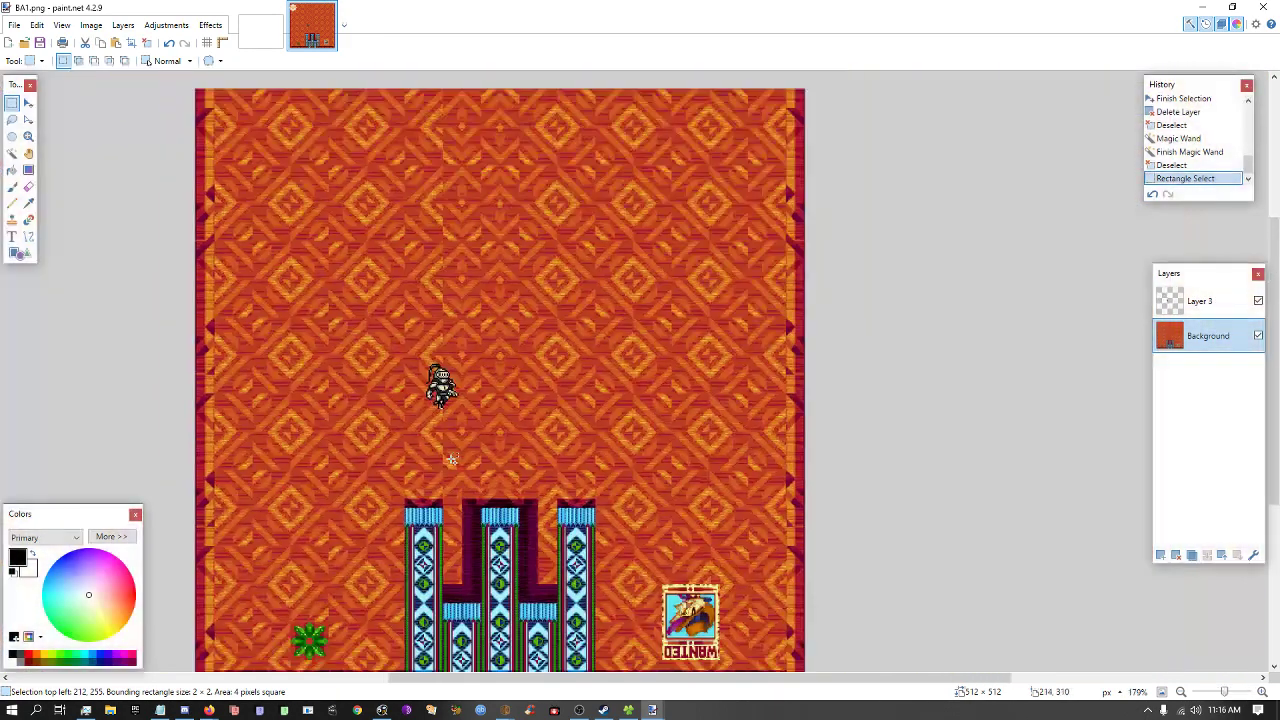
ctrl+scroll(452, 459, down, 1)
key(ctrl+d)
Try moving the entire Background layer content sideways, and undo the move.
click(28, 103)
key(ctrl+a)
drag(450, 397, 500, 397)
key(ctrl+d)
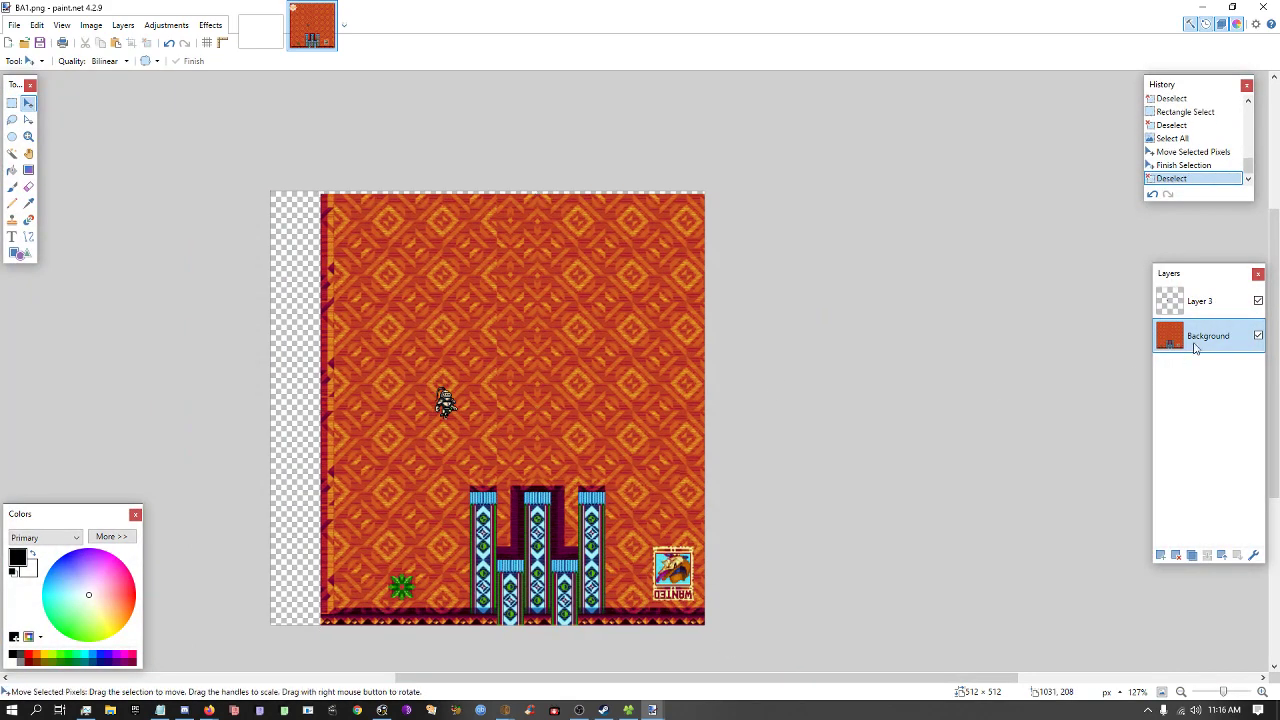
key(ctrl+z)
key(ctrl+z)
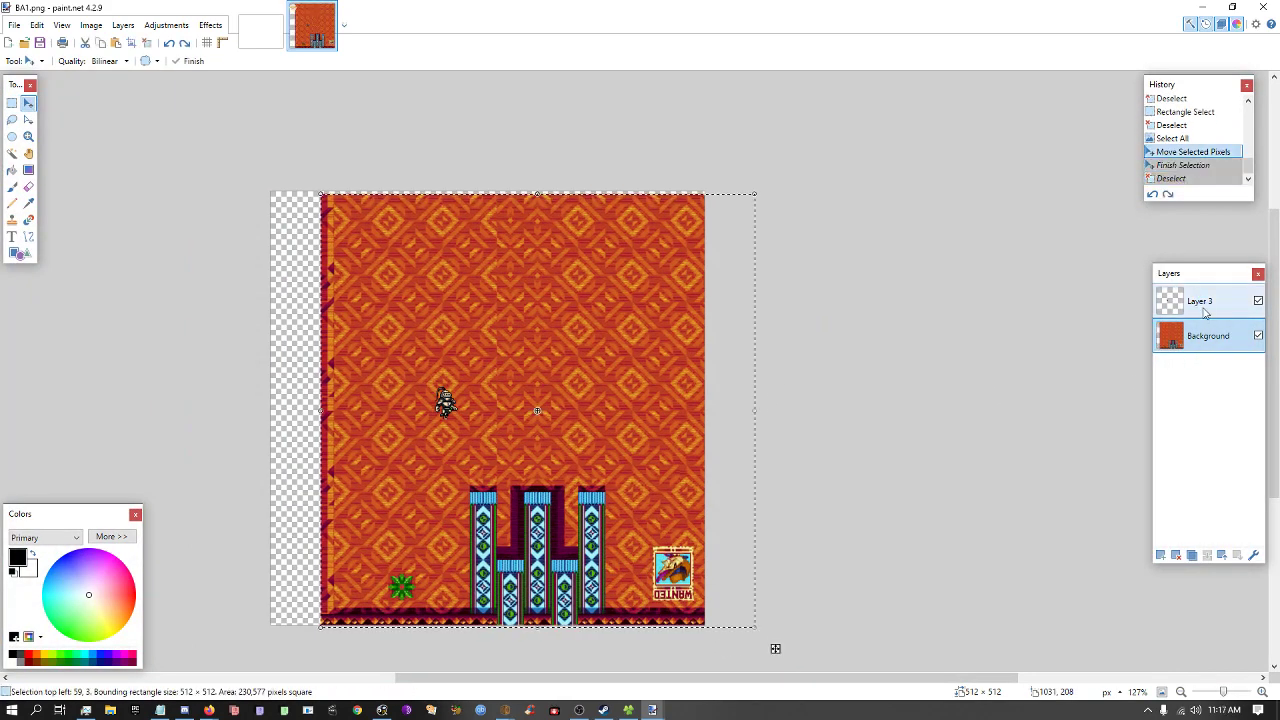
key(ctrl+z)
key(ctrl+d)
Move the knight sprite on Layer 3 onto the wanted poster.
click(1202, 301)
key(ctrl+a)
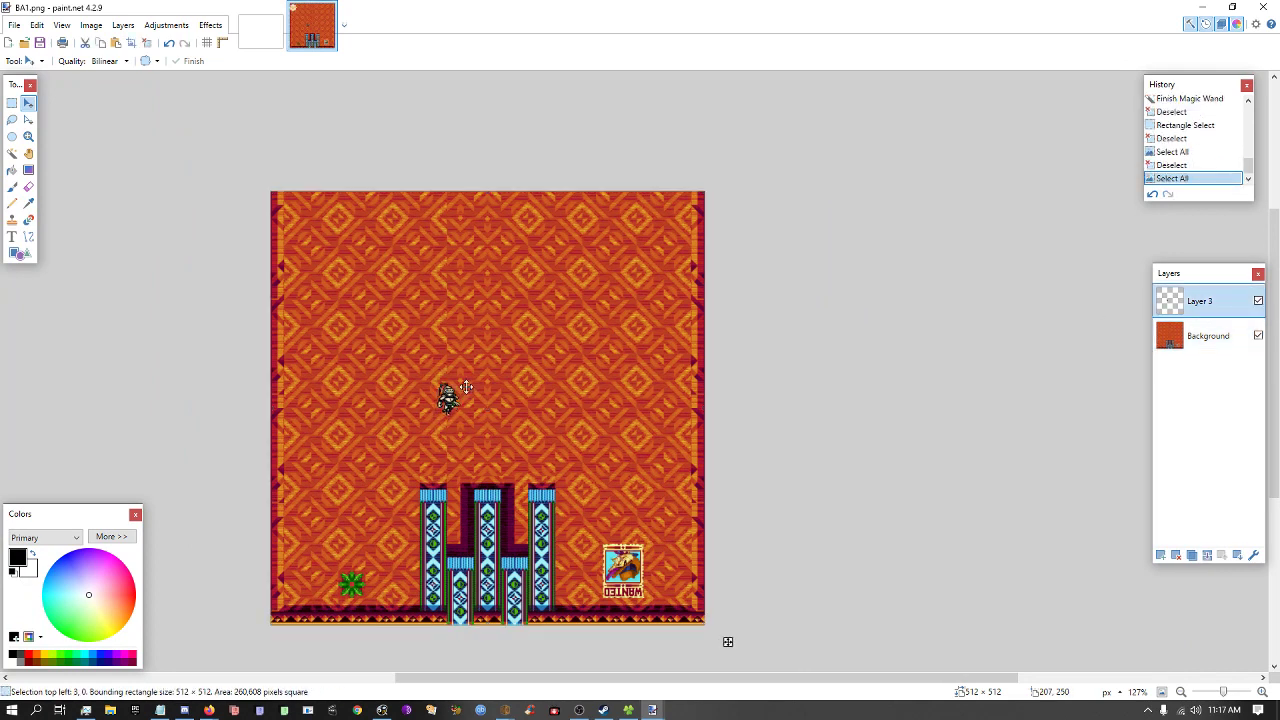
drag(517, 310, 619, 535)
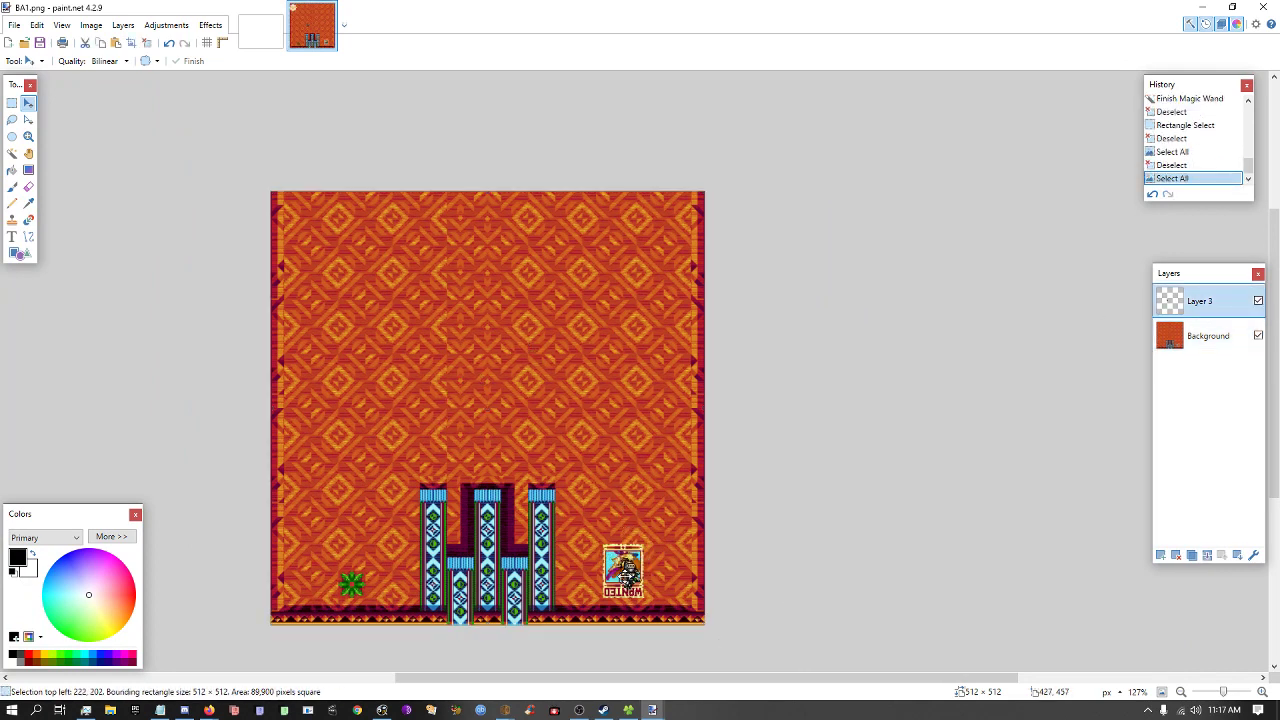
drag(457, 340, 449, 334)
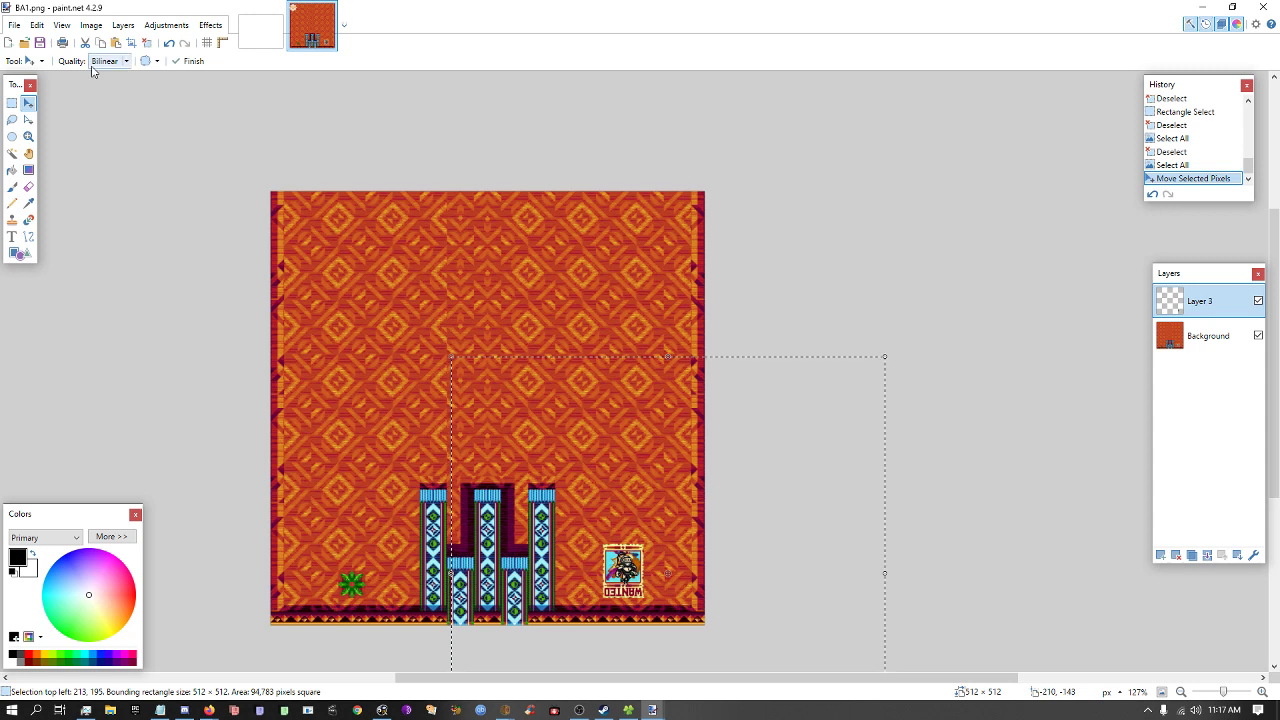
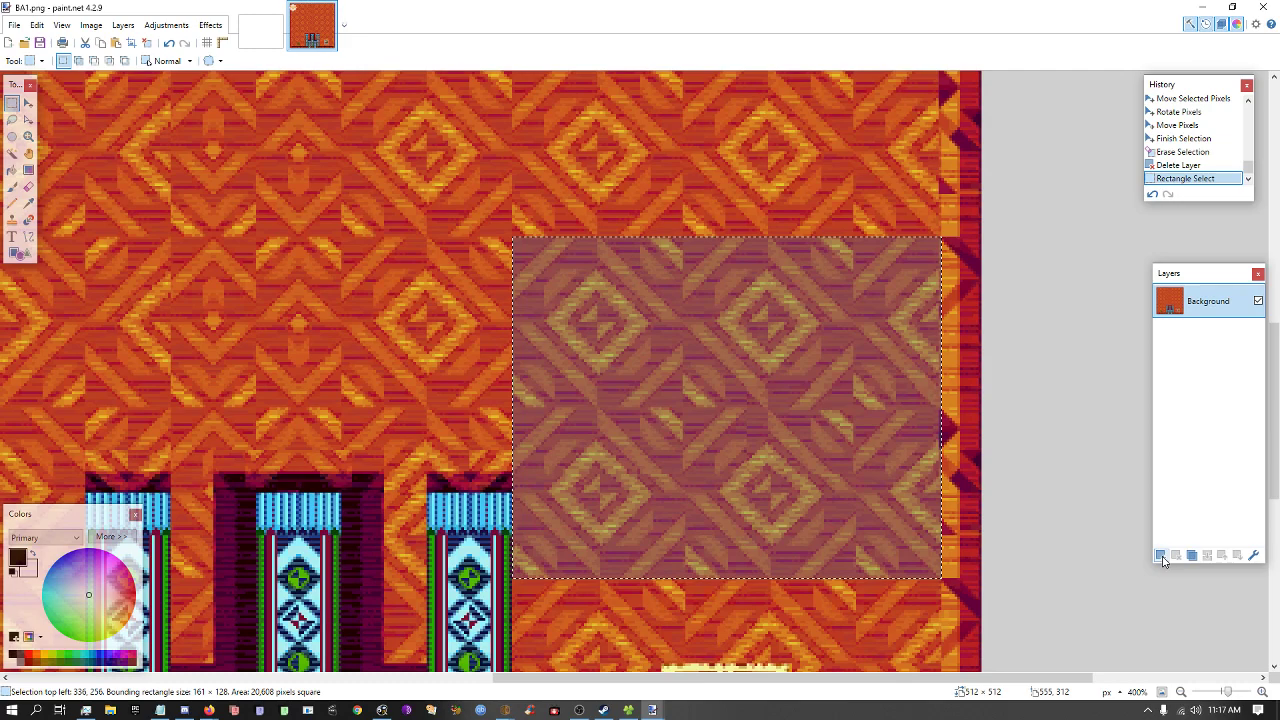
Clear the selection, add a new layer, and paste the copied 161 × 128 pixel wall pattern over the wanted poster.
key(ctrl+d)
click(1161, 555)
scroll(812, 320, down, 6)
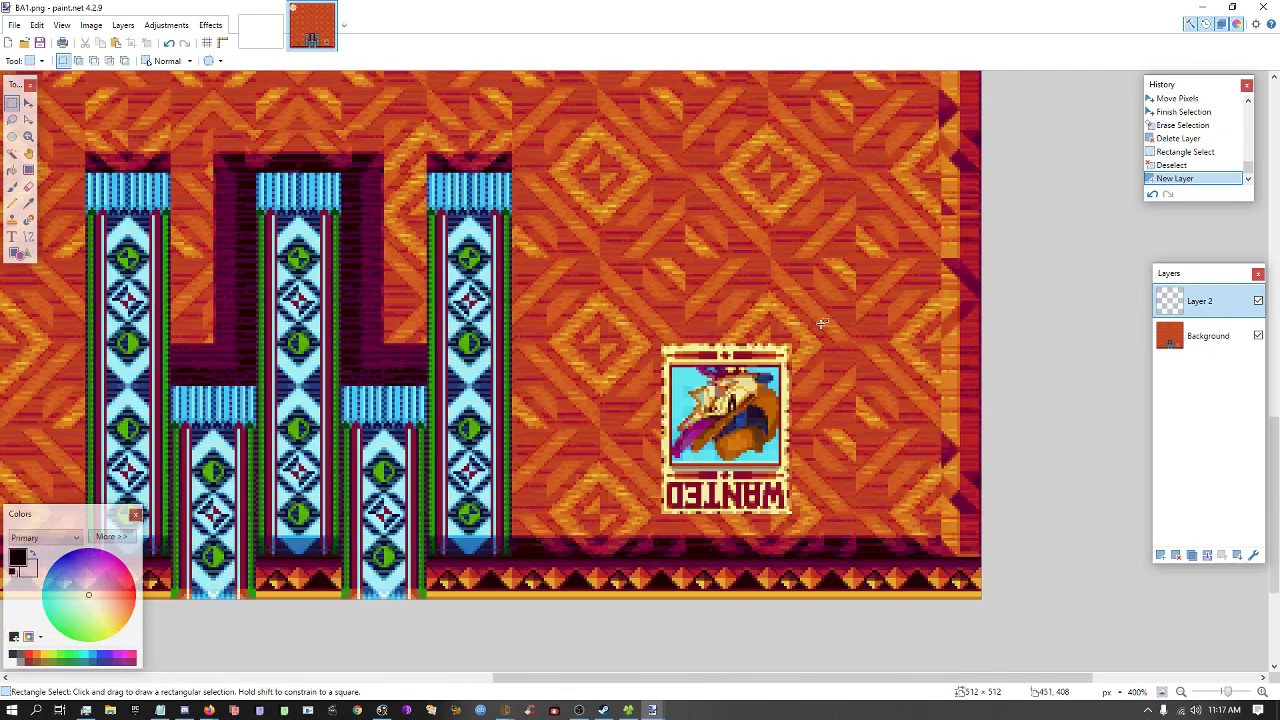
key(ctrl+v)
drag(783, 214, 785, 314)
ctrl+scroll(787, 342, up, 1)
drag(822, 390, 826, 435)
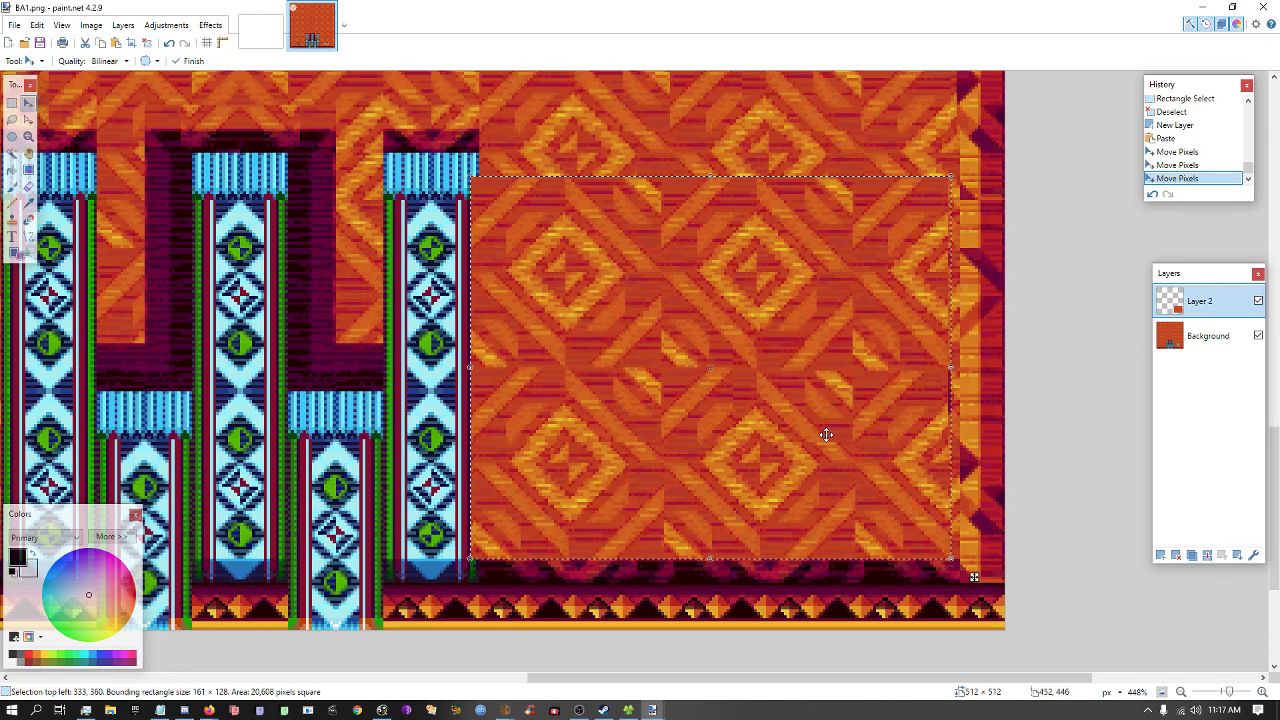
Nudge the pasted wall pattern to 336, 357 so it aligns with the pillar's edge and the floor trim, and deselect it.
key(Right)
key(Right)
key(Right)
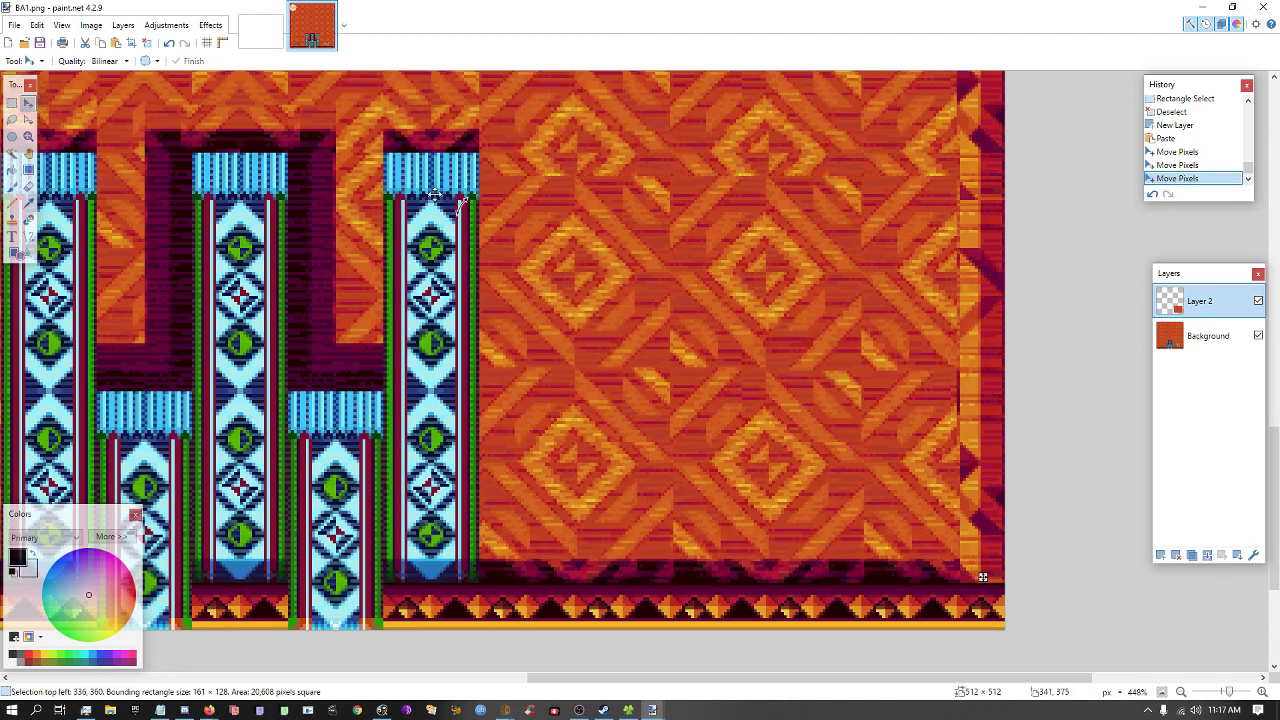
key(Up)
key(Up)
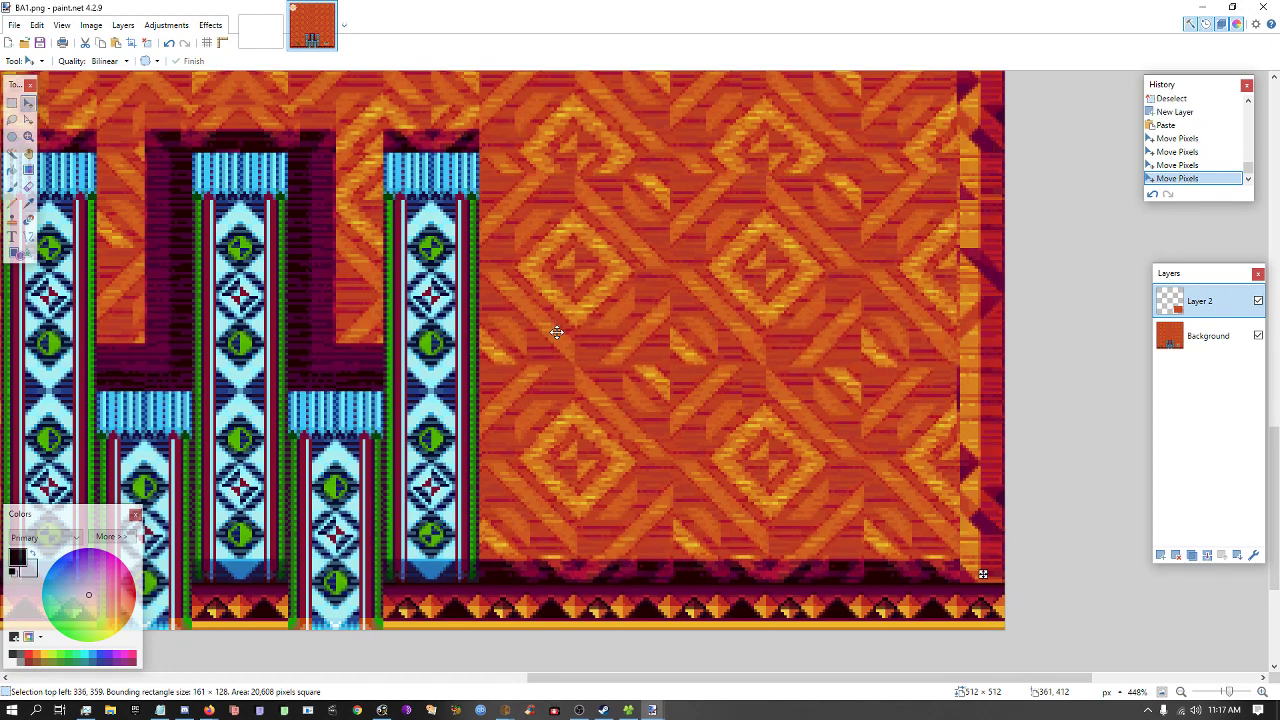
key(Up)
key(Up)
key(Up)
key(Up)
key(Up)
key(Up)
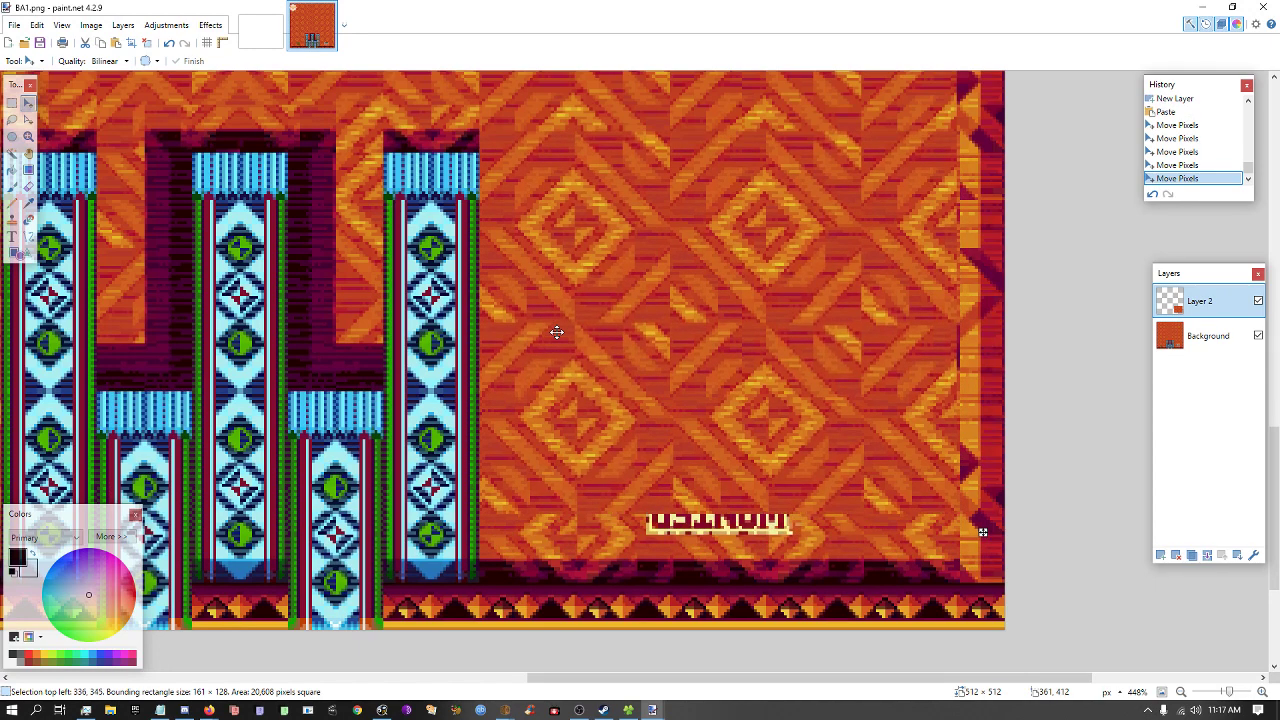
key(Down)
key(Down)
key(Down)
key(Down)
key(Down)
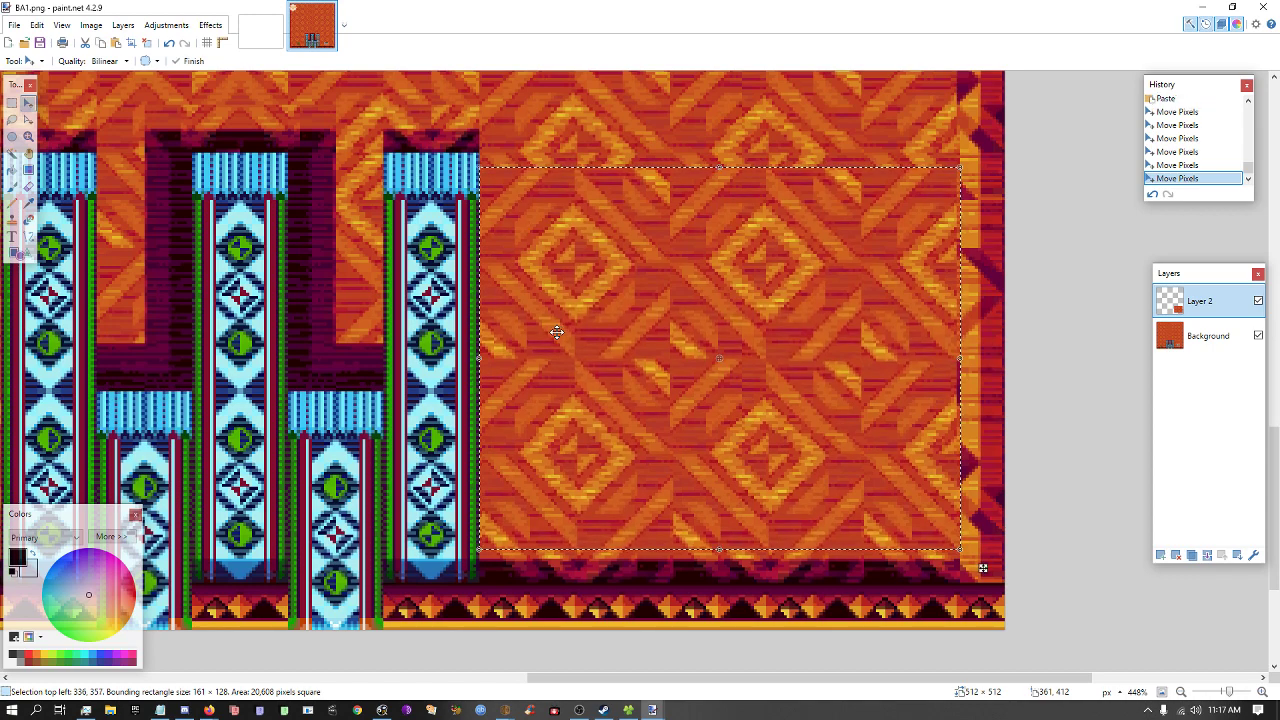
key(Down)
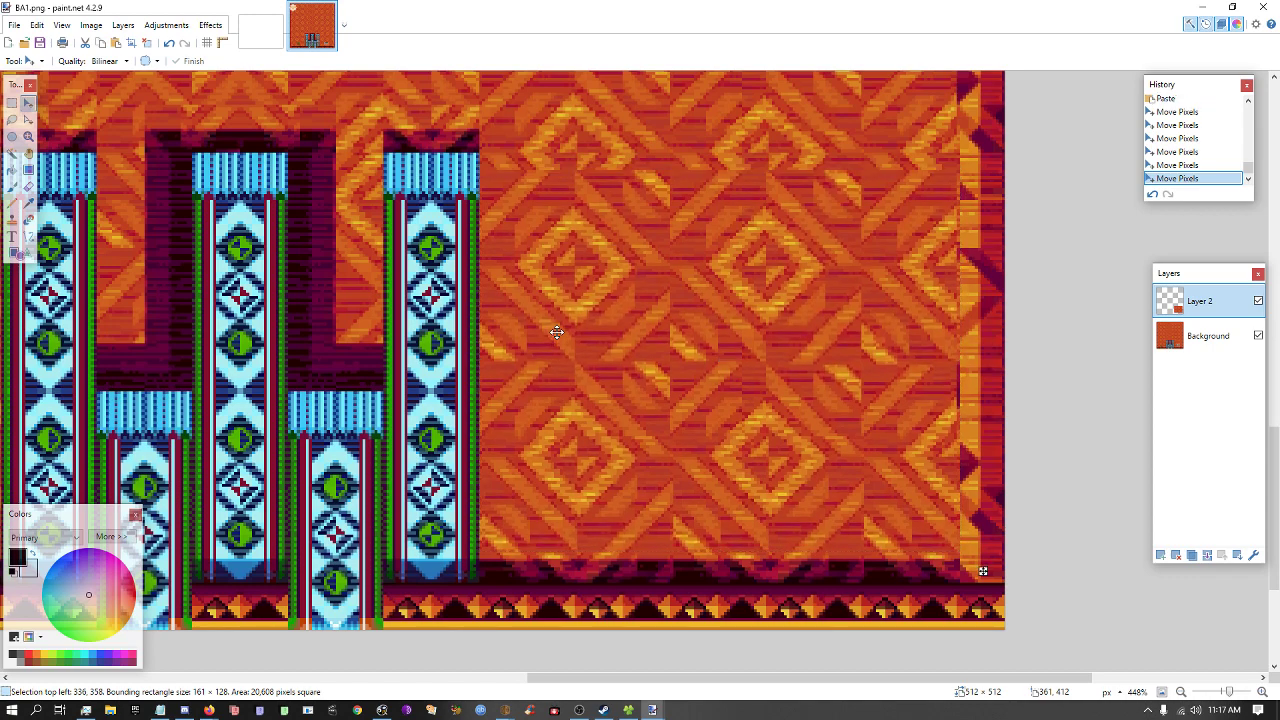
key(ctrl+d)
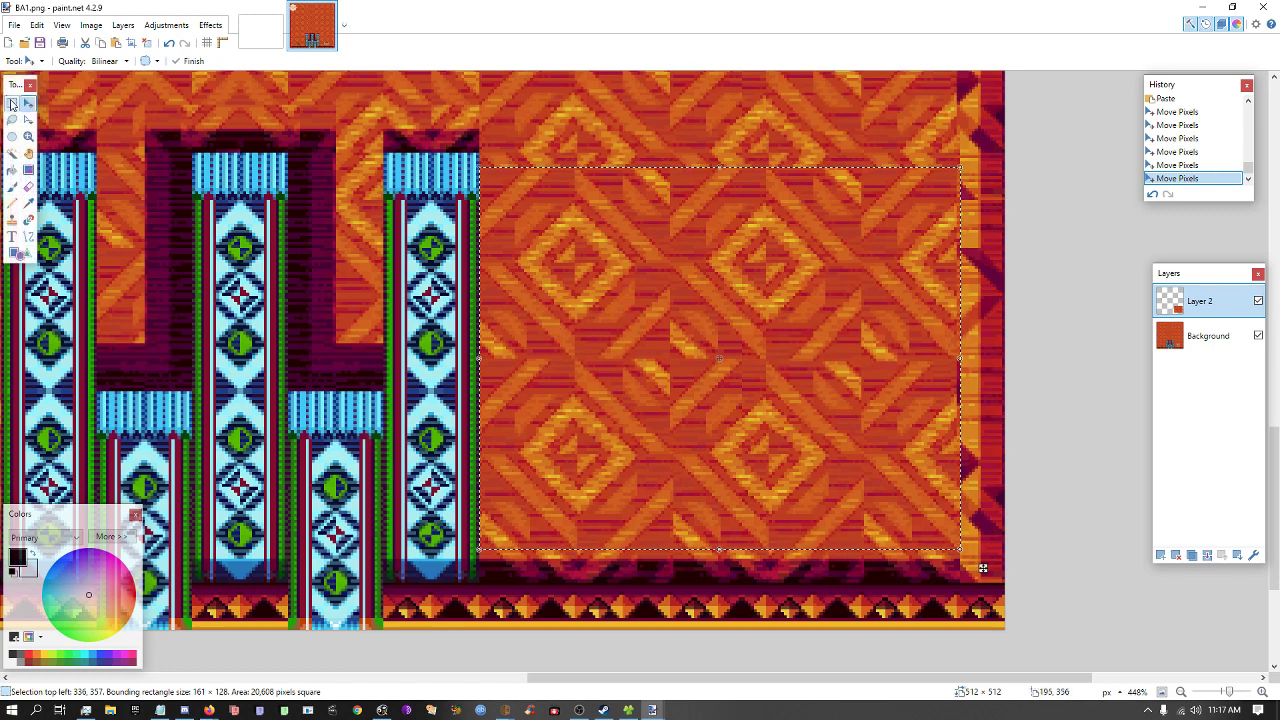
Erase successive rectangular strips from the upper part of the pasted patch on Layer 2 to blend it into the background pattern.
click(13, 104)
mouse_move(453, 137)
mouse_down()
mouse_move(612, 196)
mouse_move(991, 201)
mouse_up()
key(Delete)
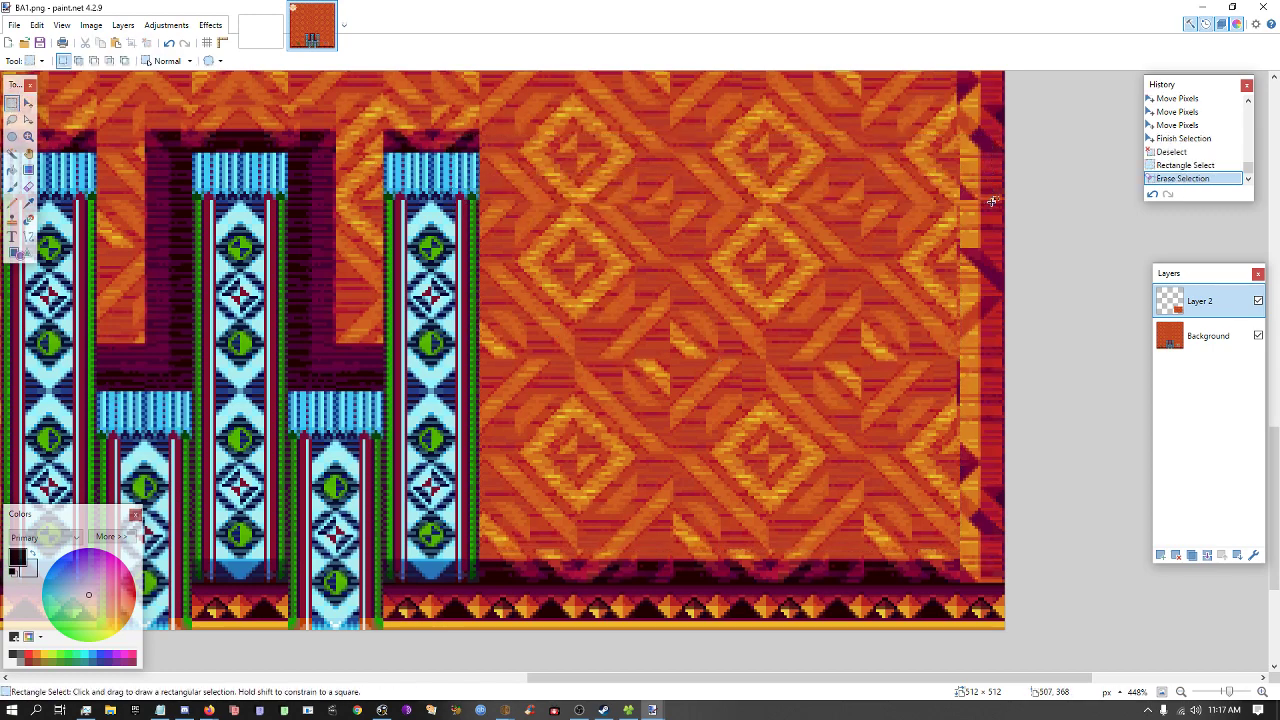
mouse_move(985, 247)
mouse_down()
mouse_move(860, 240)
mouse_move(383, 136)
mouse_up()
key(Delete)
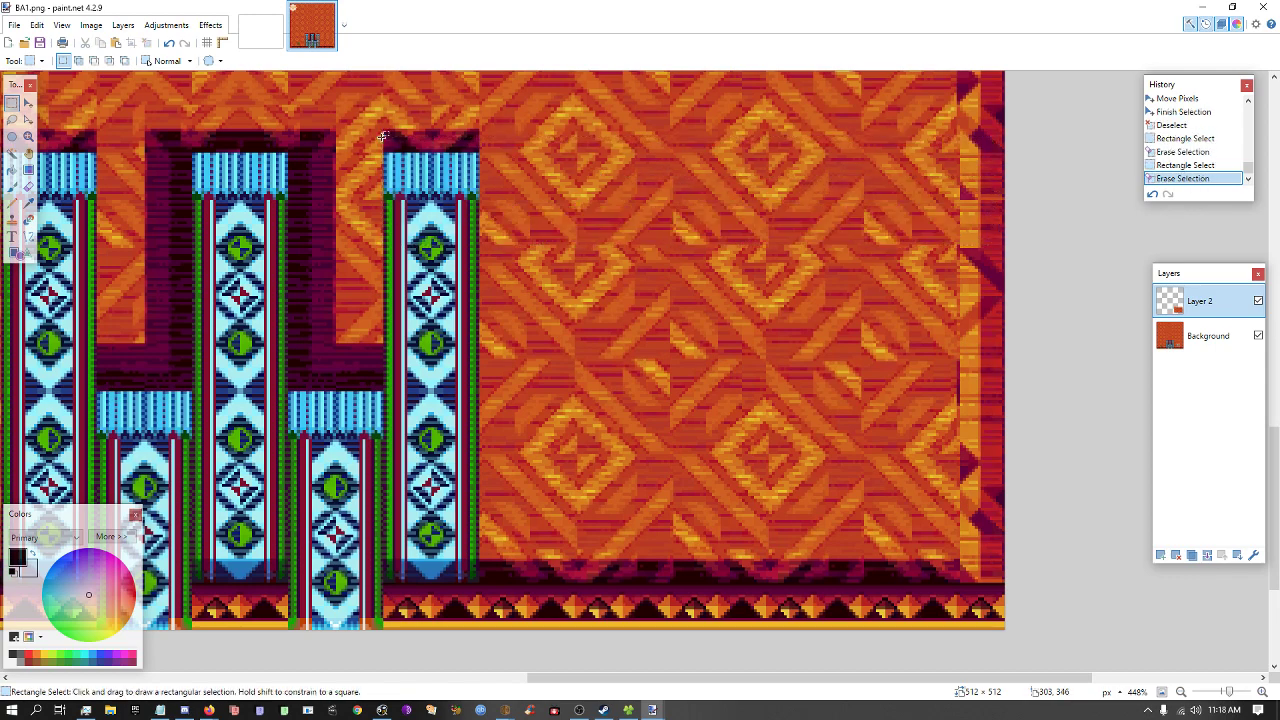
drag(452, 186, 1005, 277)
key(Delete)
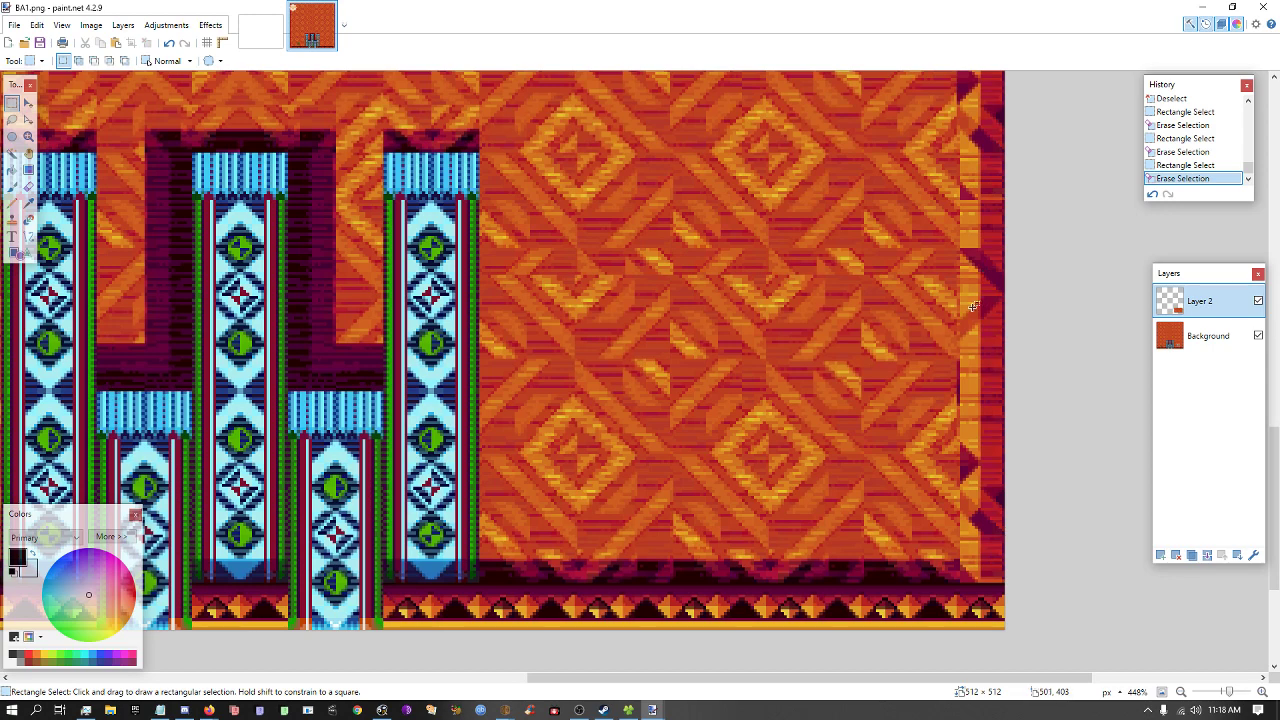
drag(972, 308, 417, 232)
key(Delete)
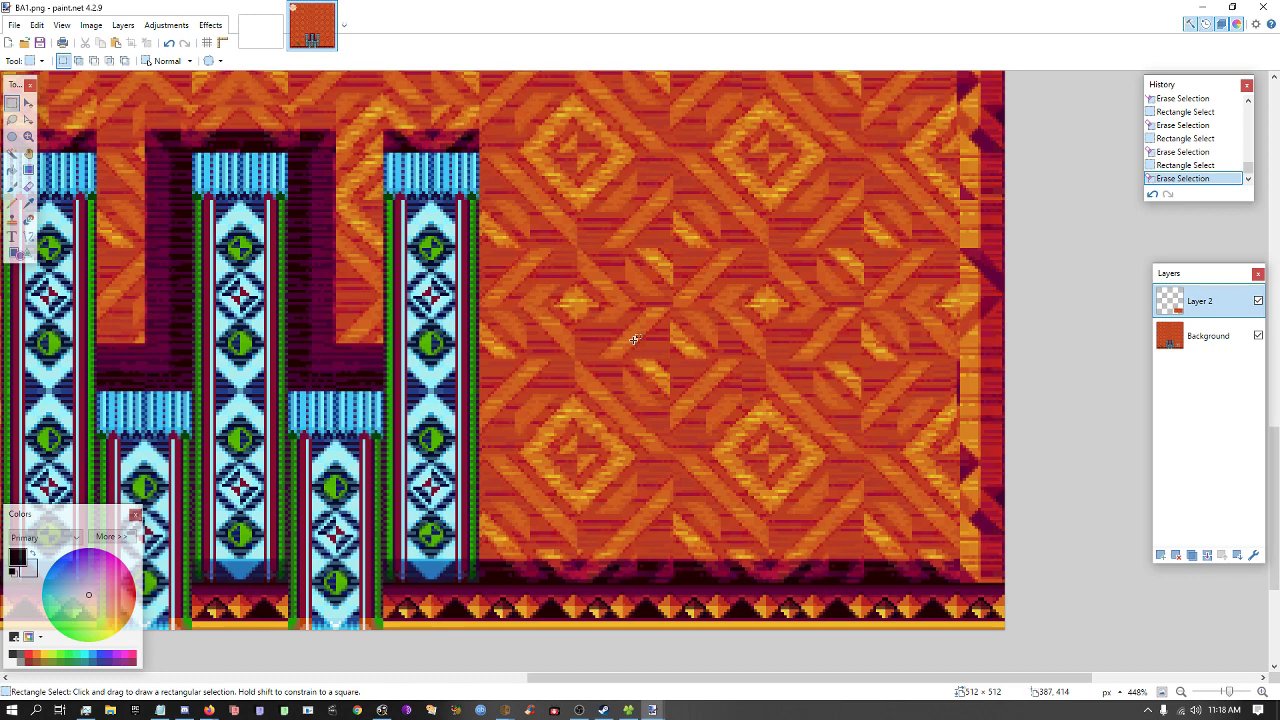
Save the edited texture on the desktop as a flattened PNG named BA12.png.
ctrl+scroll(634, 340, down, 3)
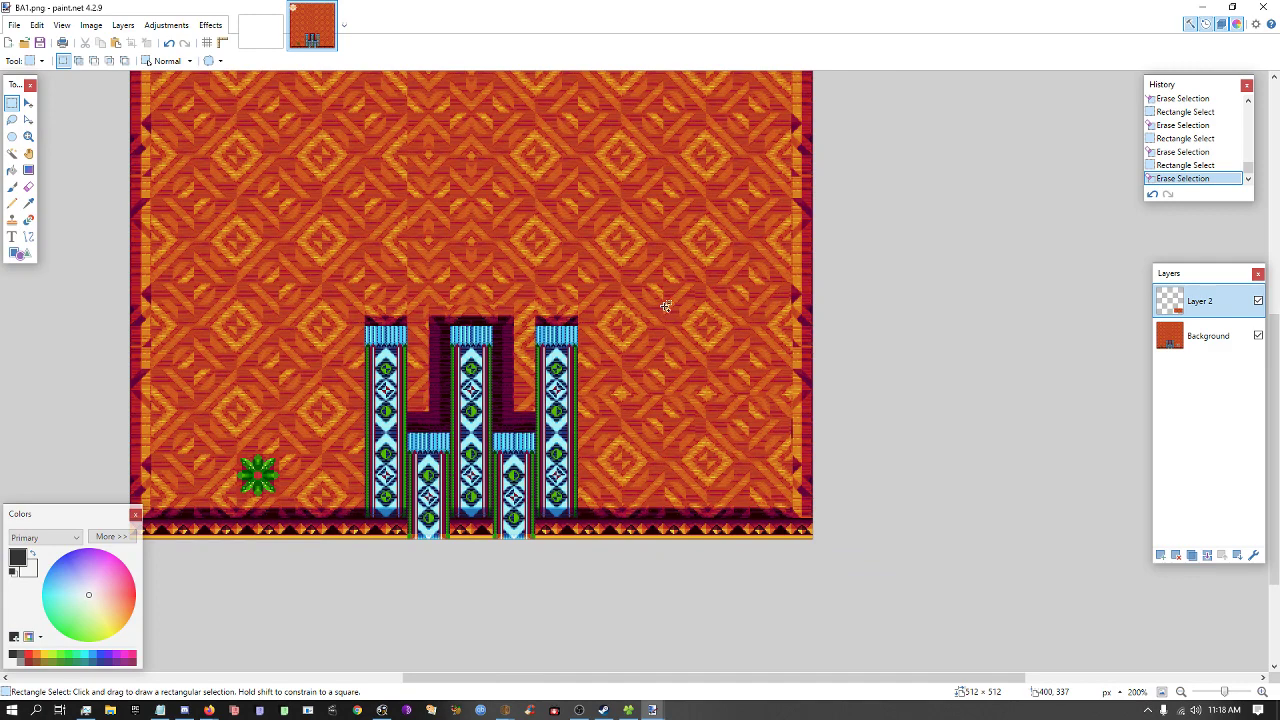
ctrl+scroll(665, 306, up, 1)
ctrl+scroll(673, 287, down, 2)
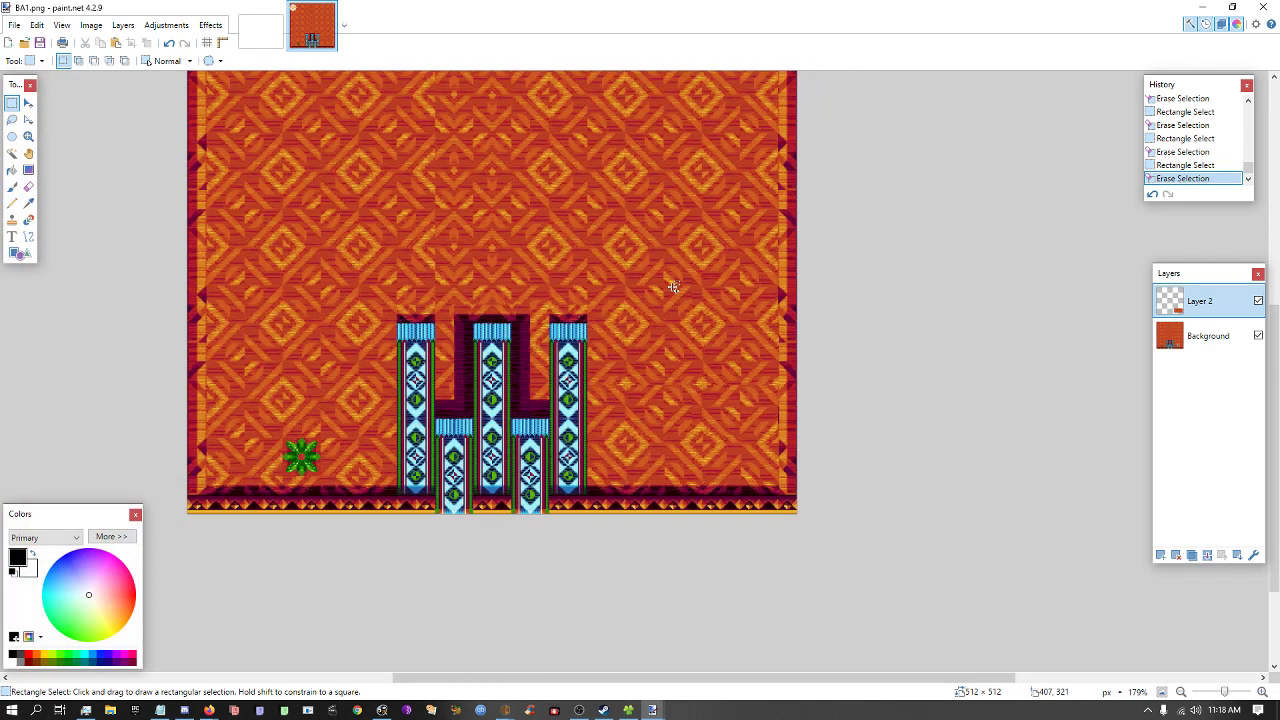
ctrl+scroll(673, 287, down, 2)
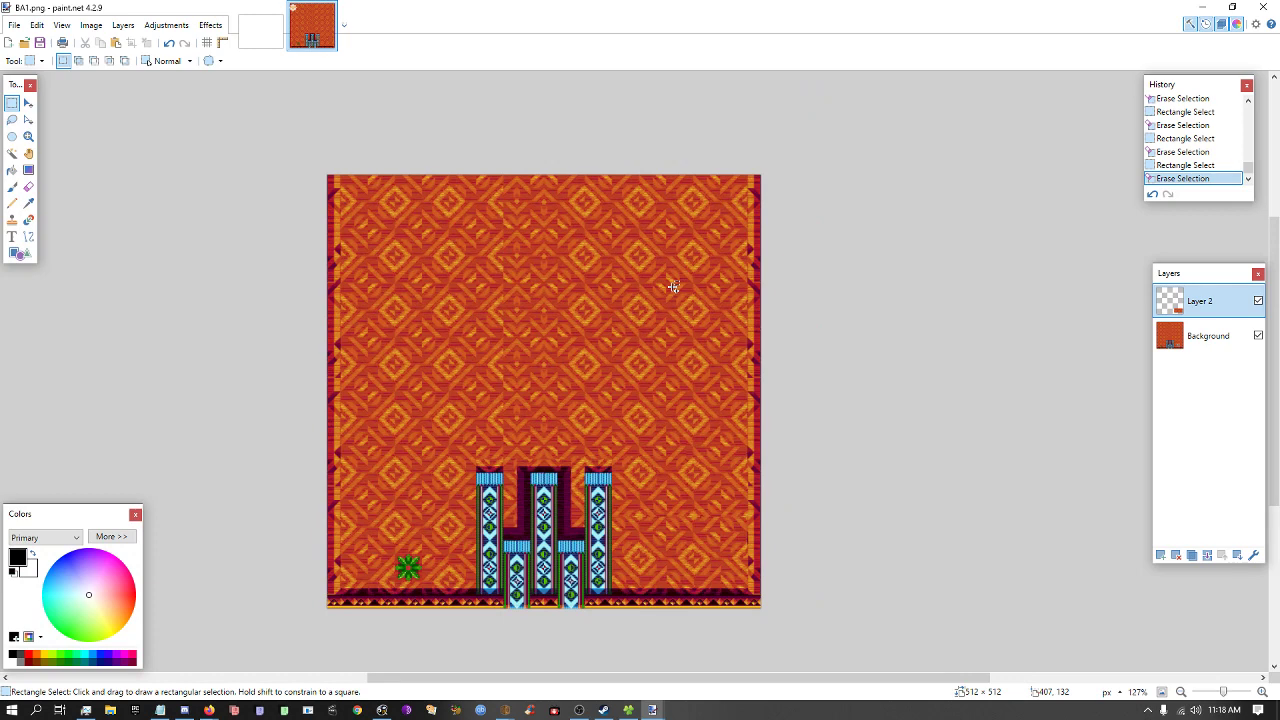
key(ctrl+shift+s)
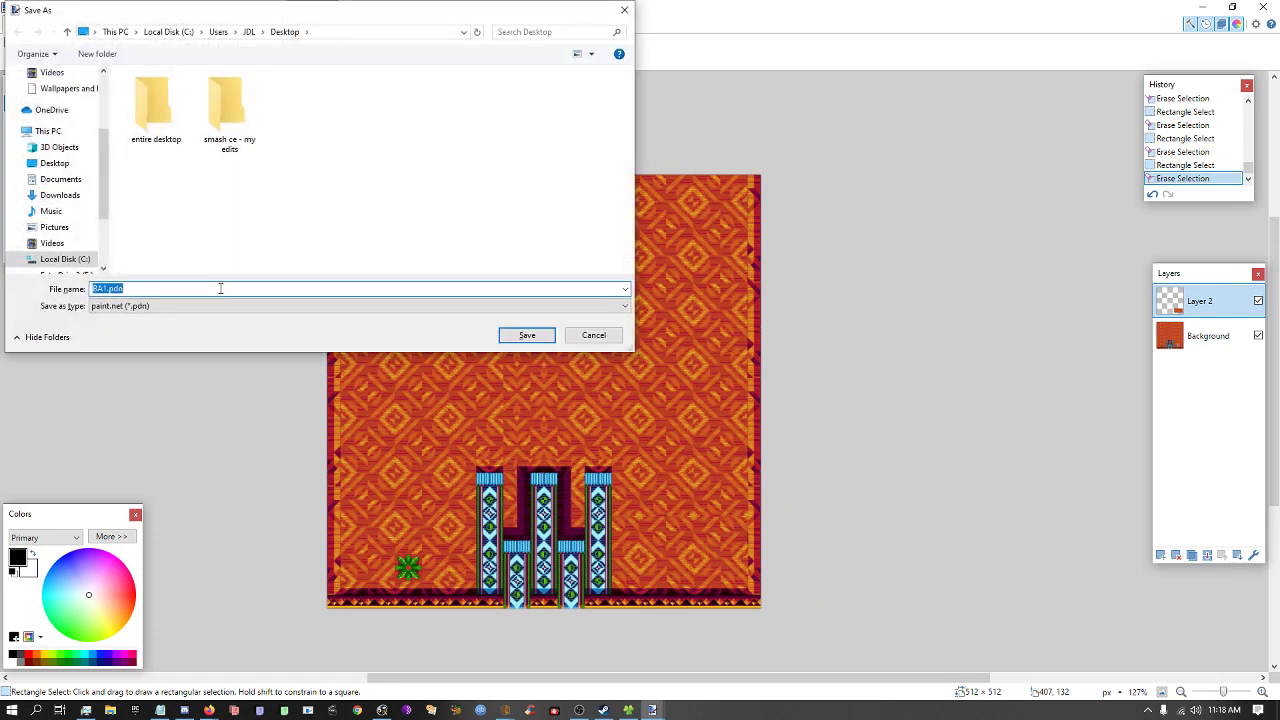
click(207, 306)
click(207, 307)
click(206, 292)
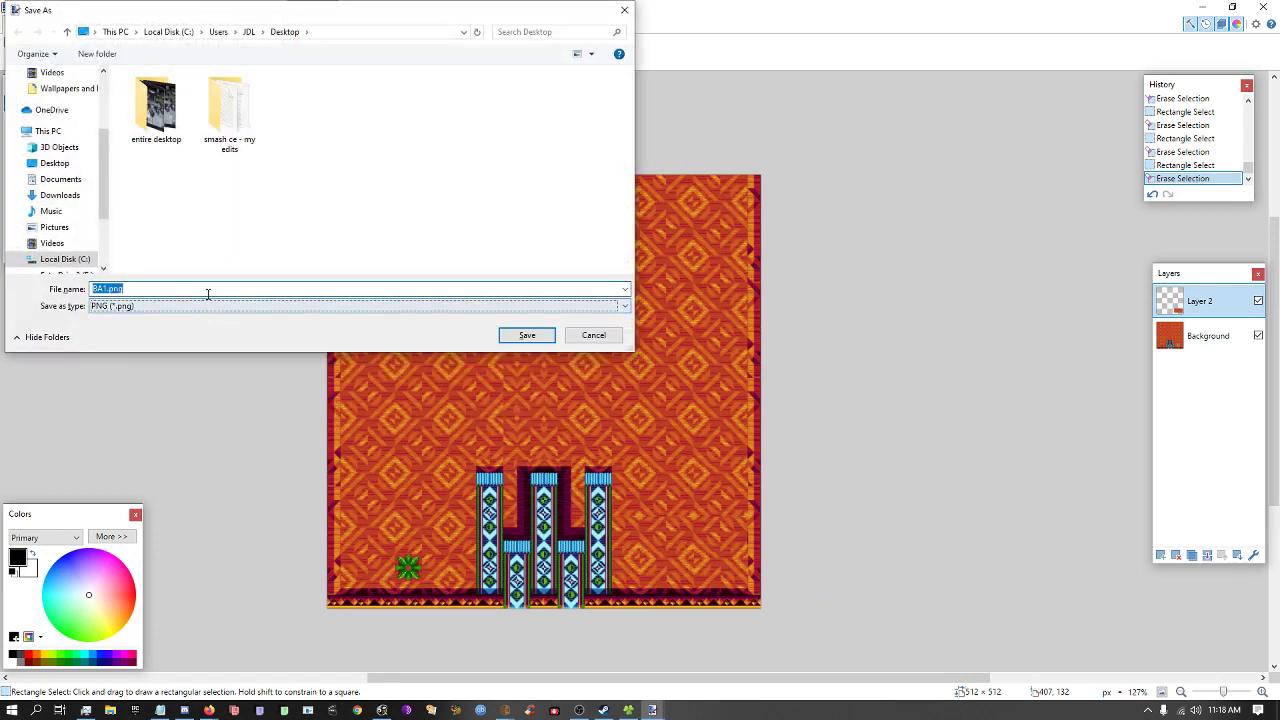
click(98, 289)
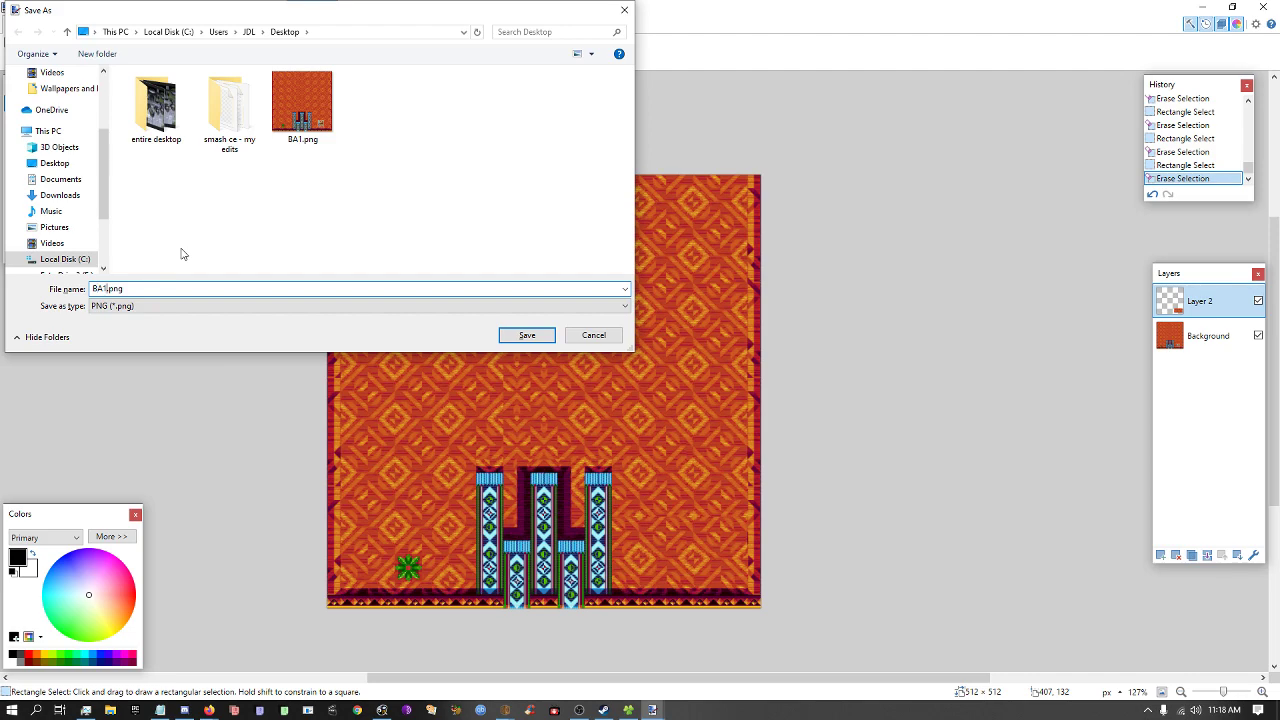
text(2)
key(Return)
key(Return)
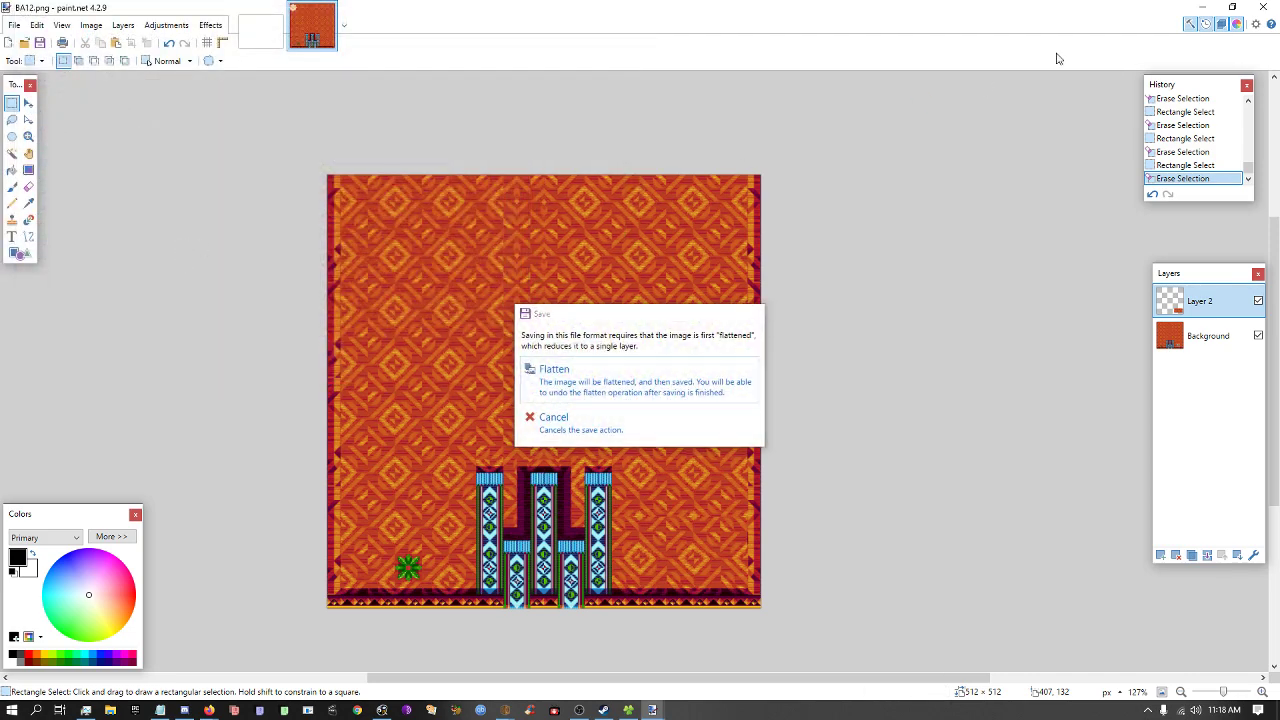
key(Return)
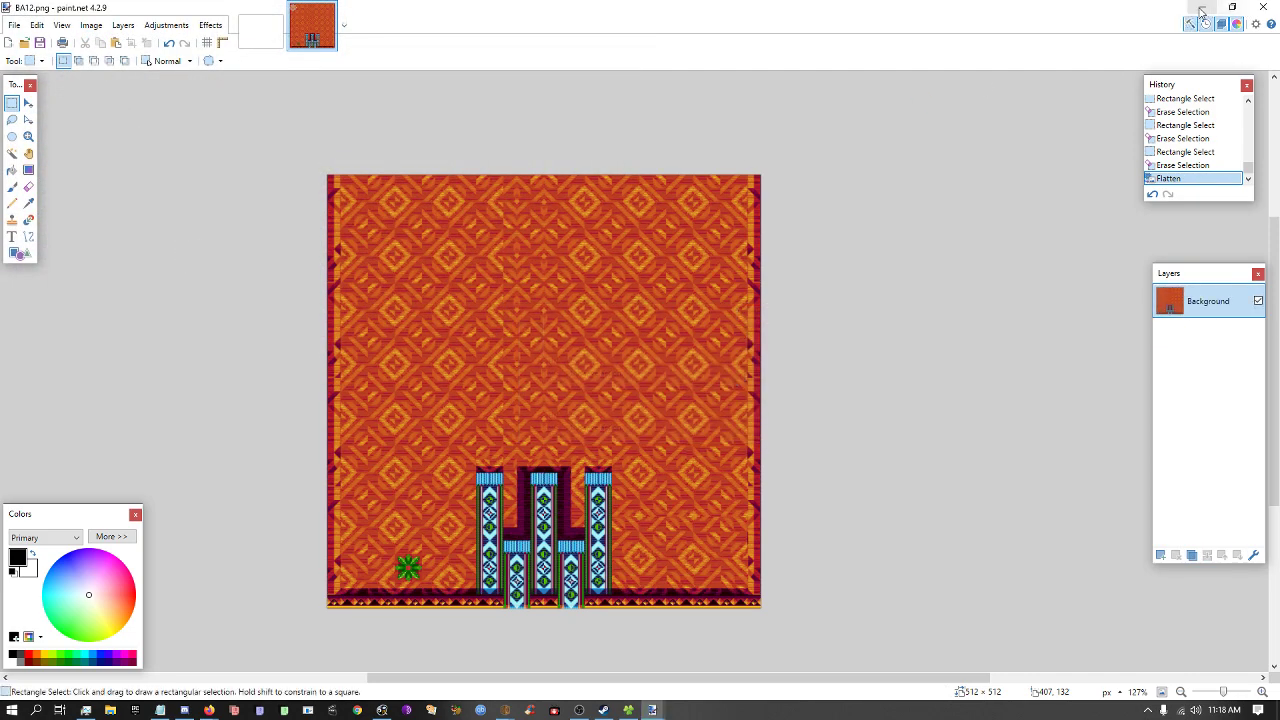
Minimize paint.net and rename the desktop file BA12.png as BA1v.png.
click(1201, 8)
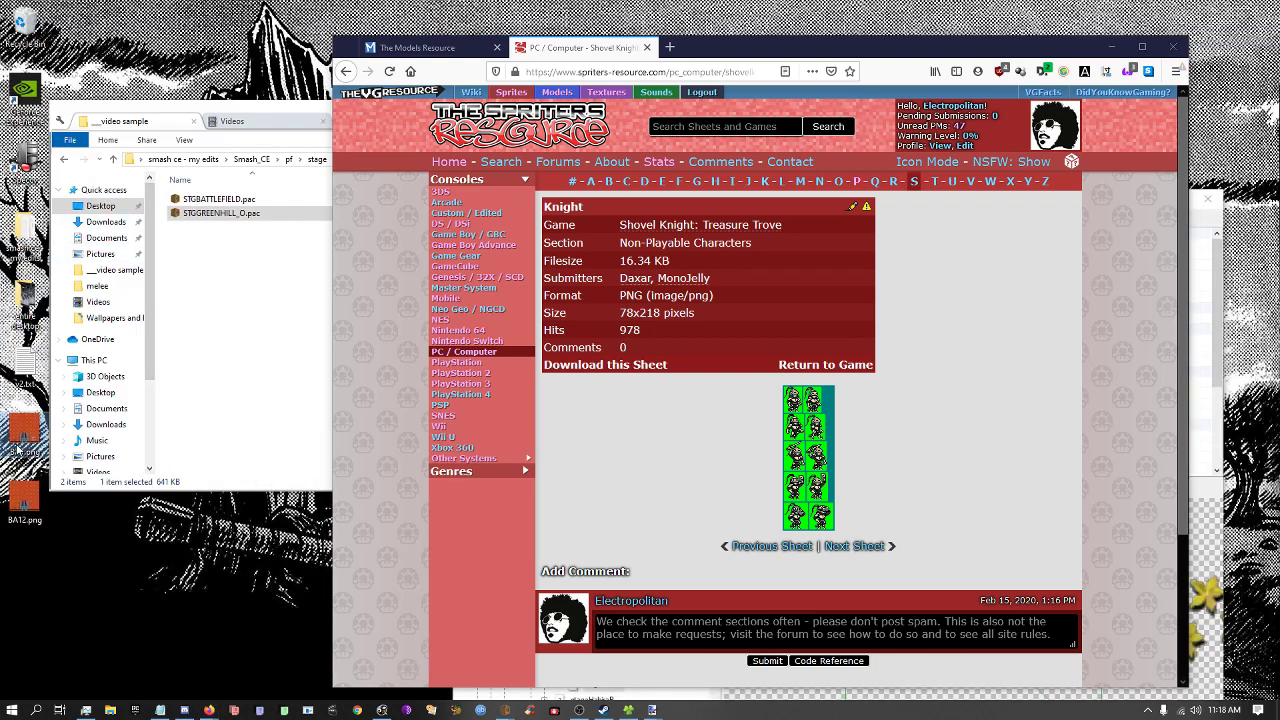
click(27, 508)
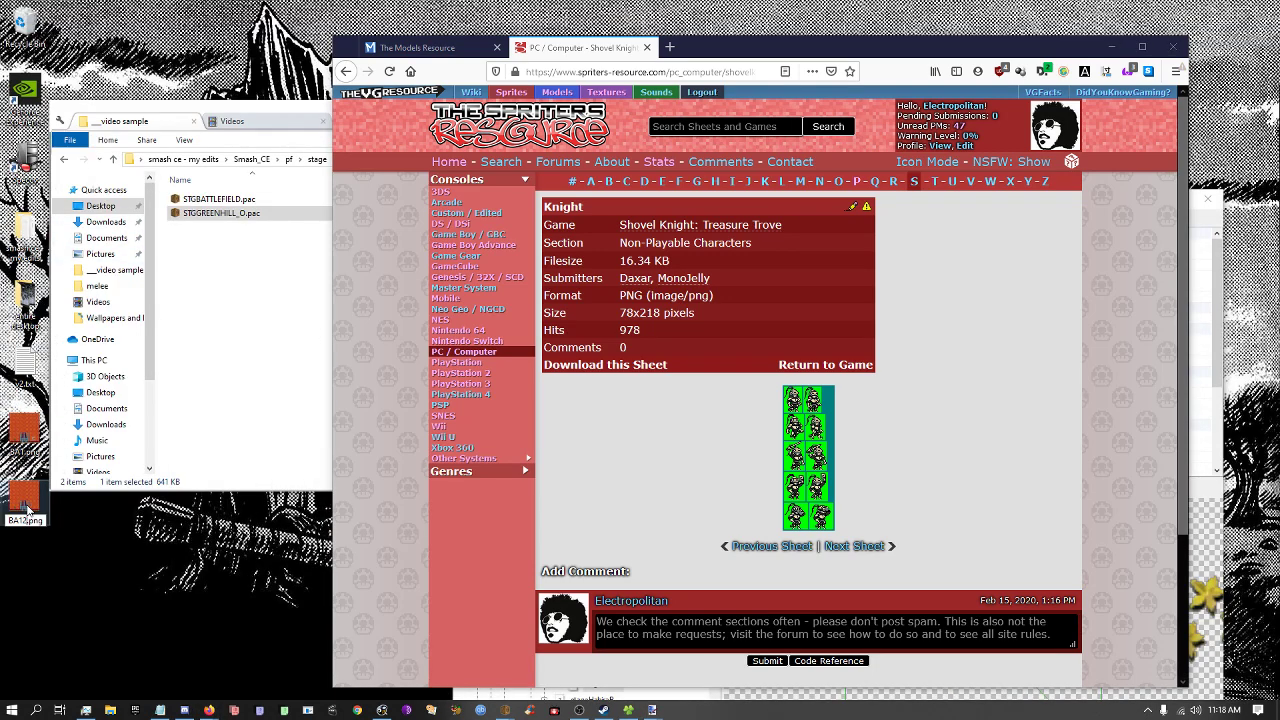
key(BackSpace)
text(v)
text(v)
click(176, 341)
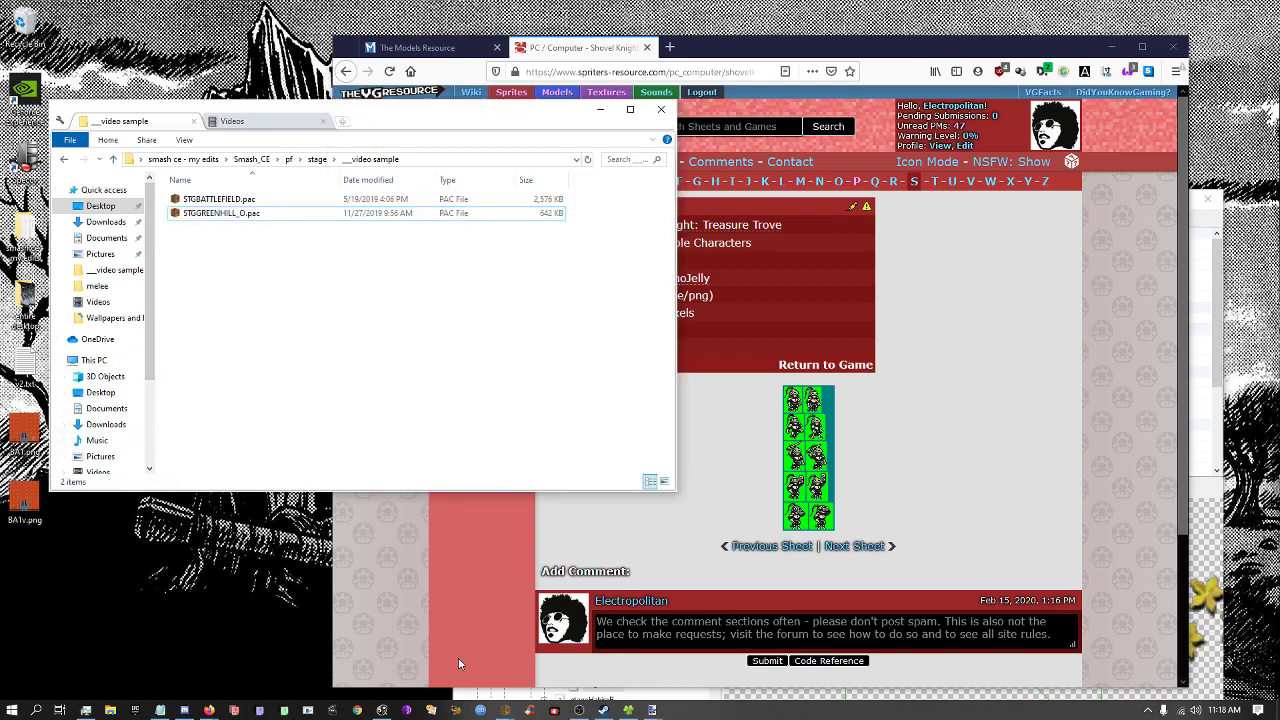
Switch to the maximized BrawlCrate window with STGGREENHILL_O.pac and replace its BA1 texture with BA1v.png.
mouse_move(504, 710)
click(560, 648)
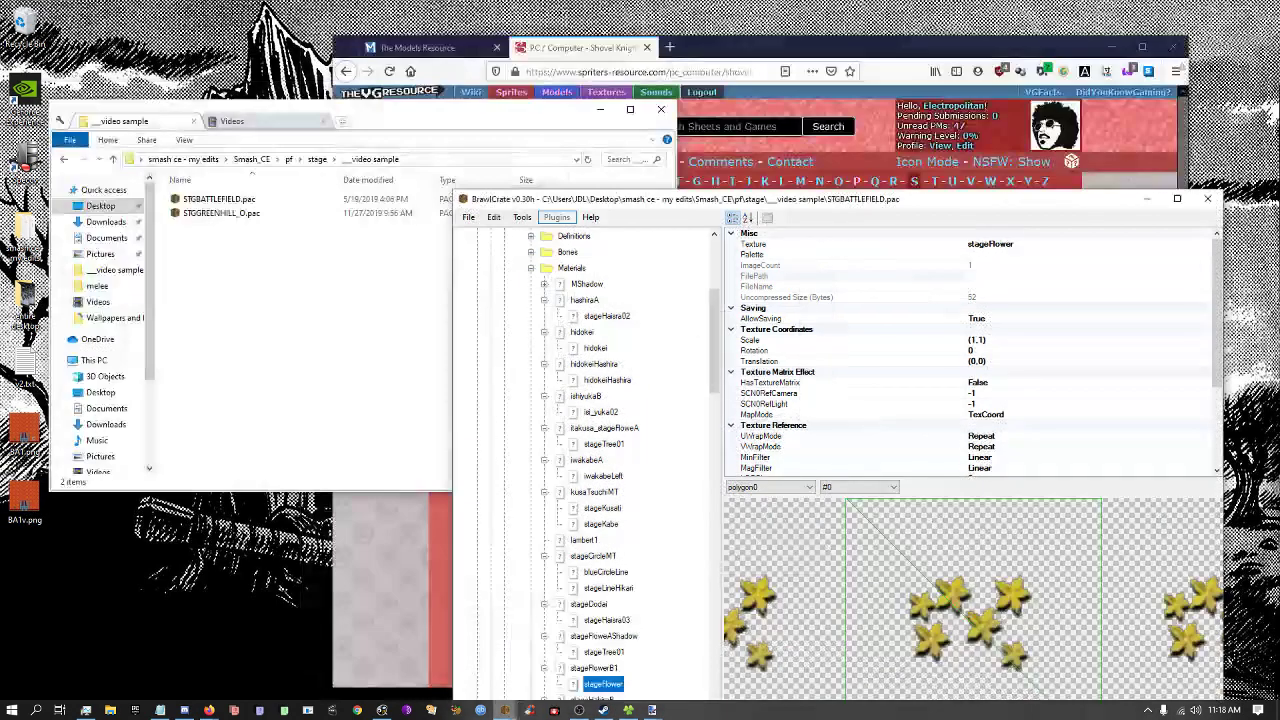
click(571, 645)
drag(500, 232, 310, 2)
scroll(163, 357, down, 3)
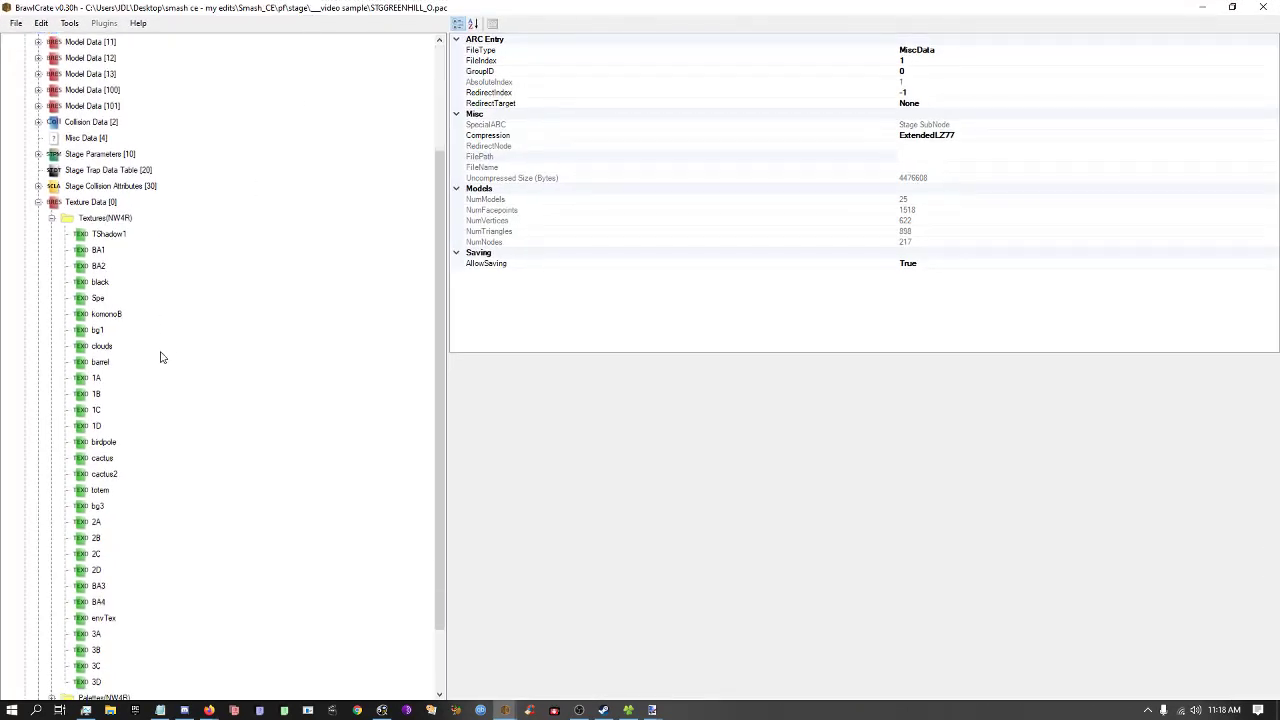
click(98, 250)
key(ctrl+r)
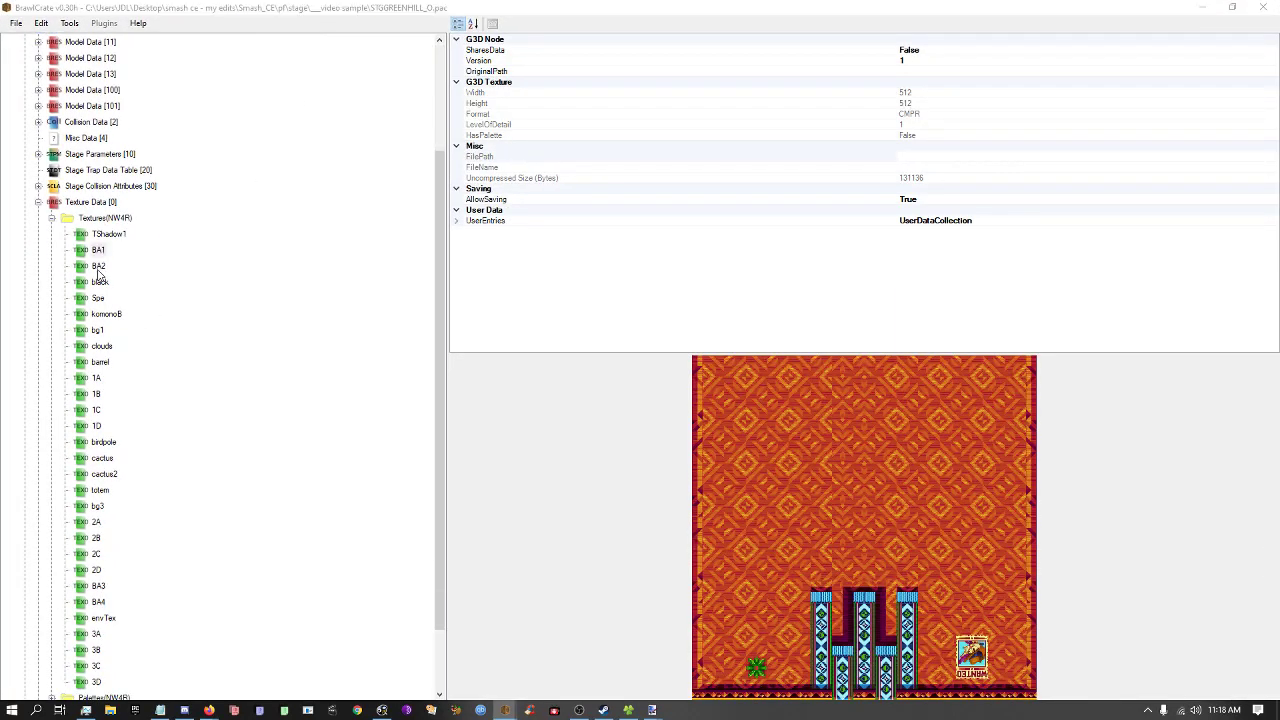
click(190, 111)
double_click(190, 111)
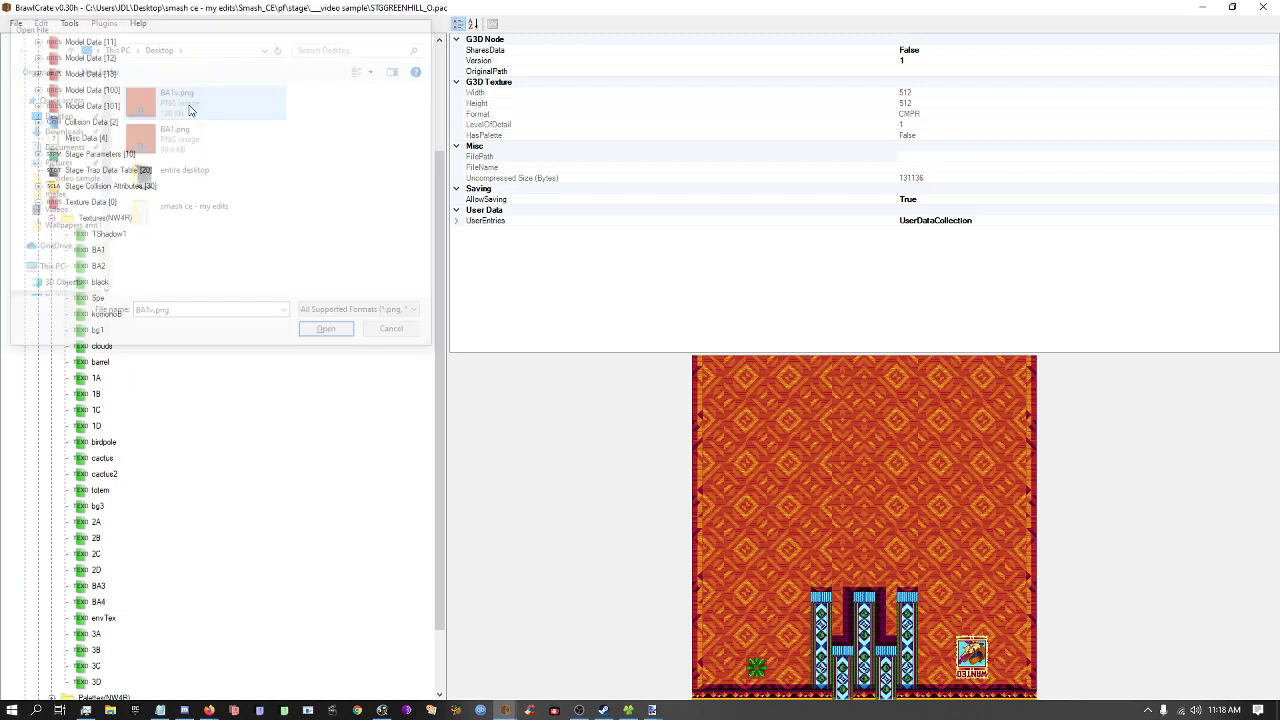
key(Return)
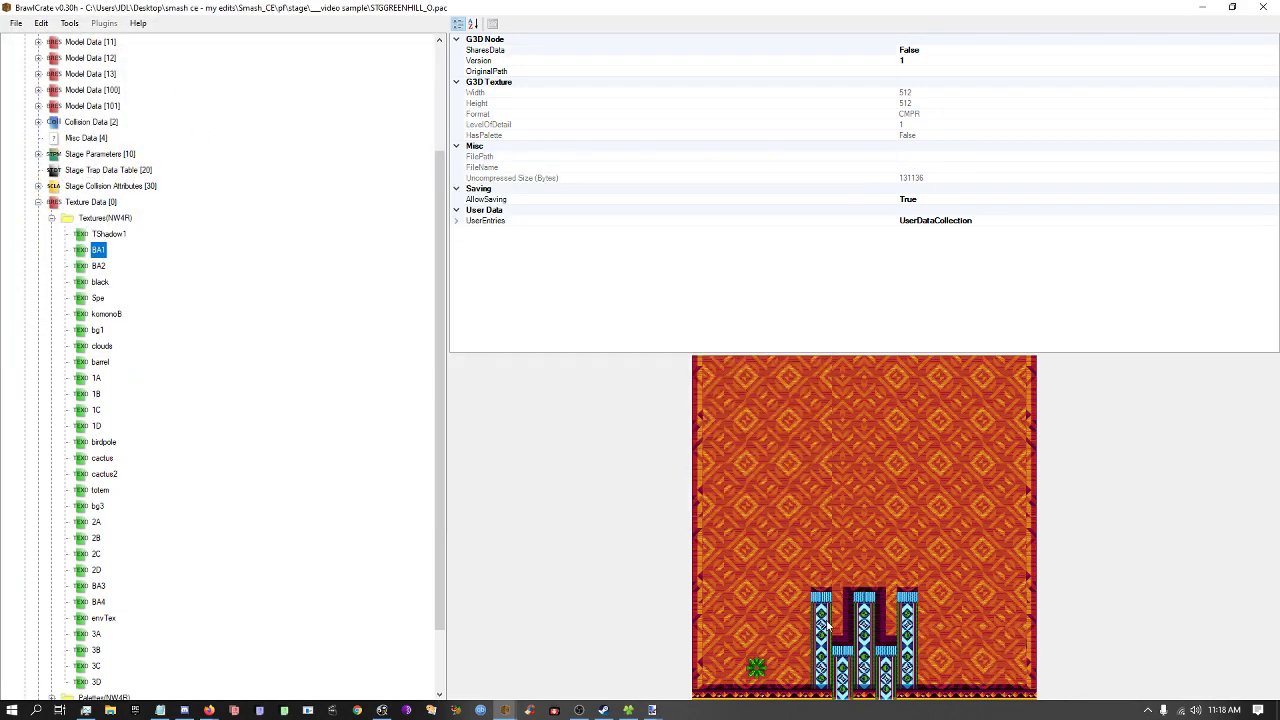
Preview all models of ARC 2 and examine the front wall of the central platform.
scroll(32, 232, up, 3)
right_click(42, 76)
click(90, 115)
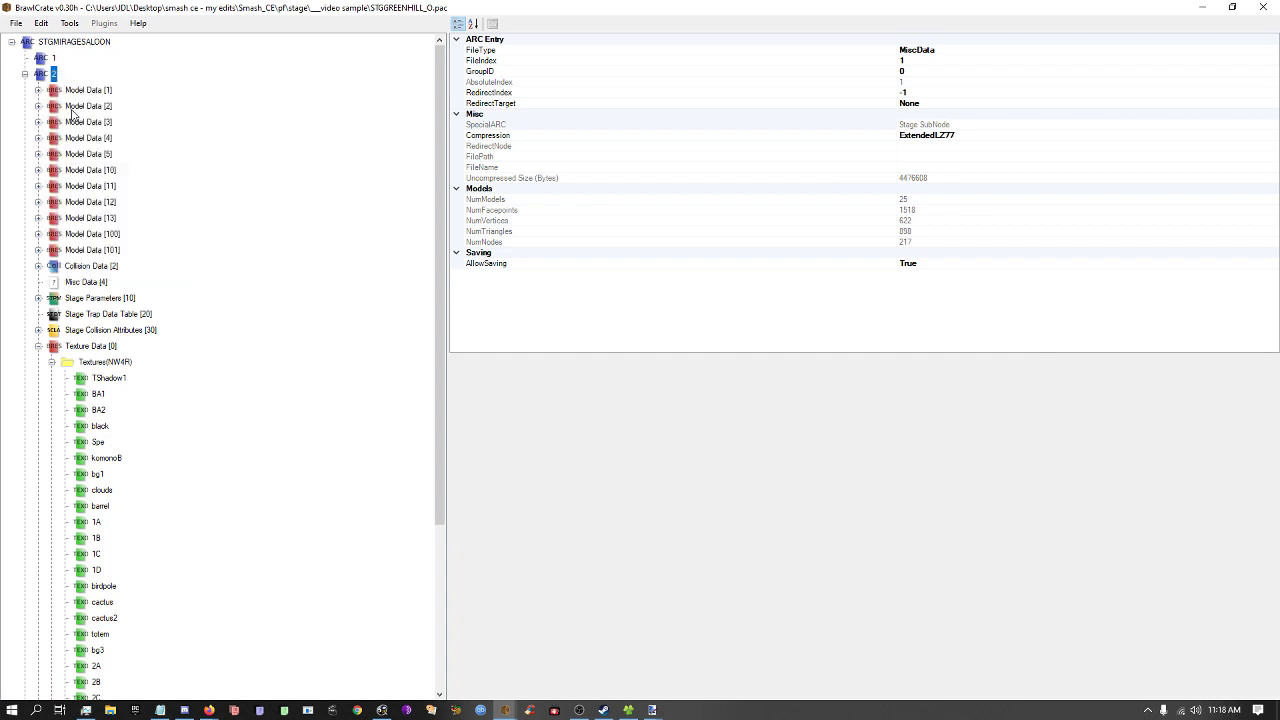
click(527, 150)
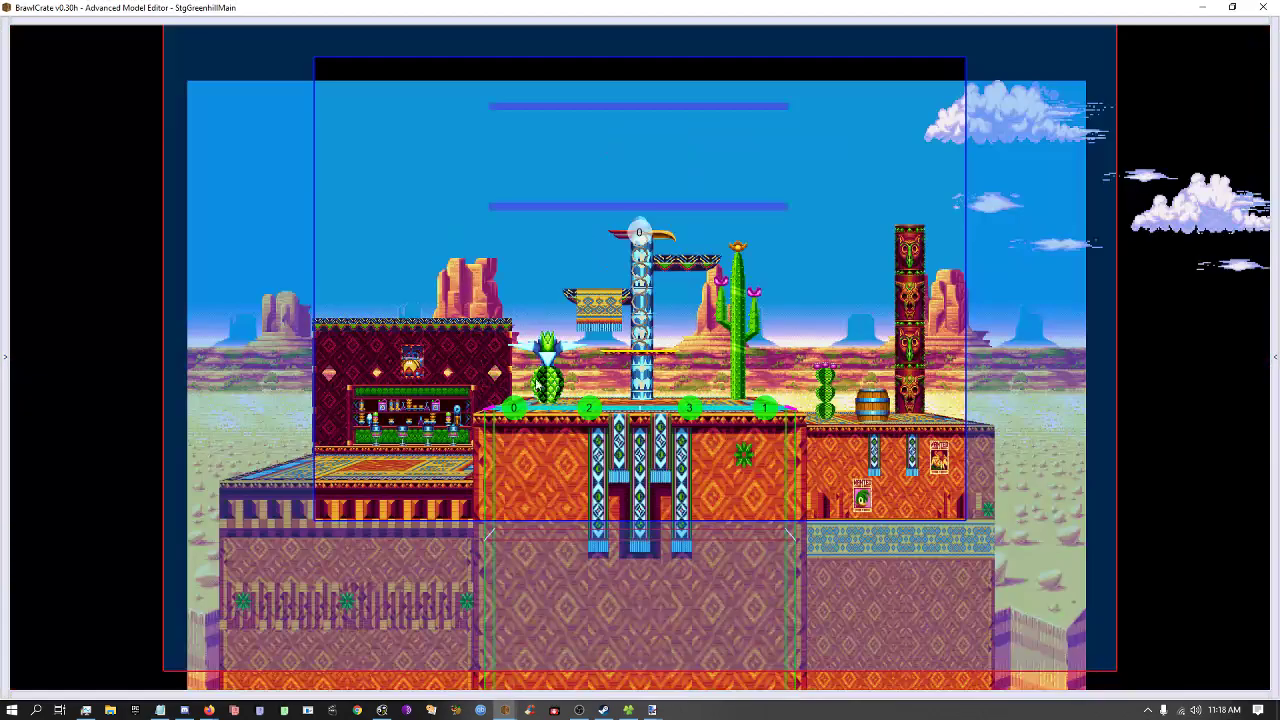
scroll(535, 390, up, 3)
scroll(540, 393, up, 2)
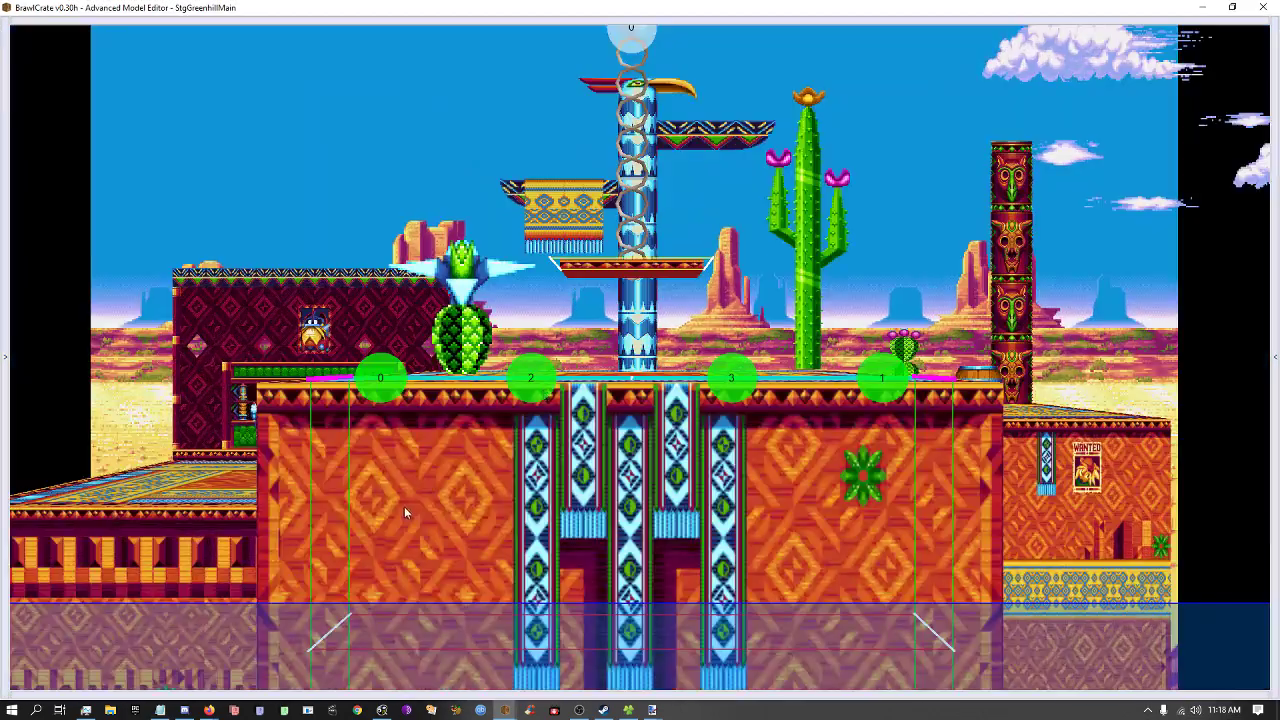
Examine the whole stage preview from several angles, including the saloon and side platforms, and close the preview.
scroll(535, 493, up, 5)
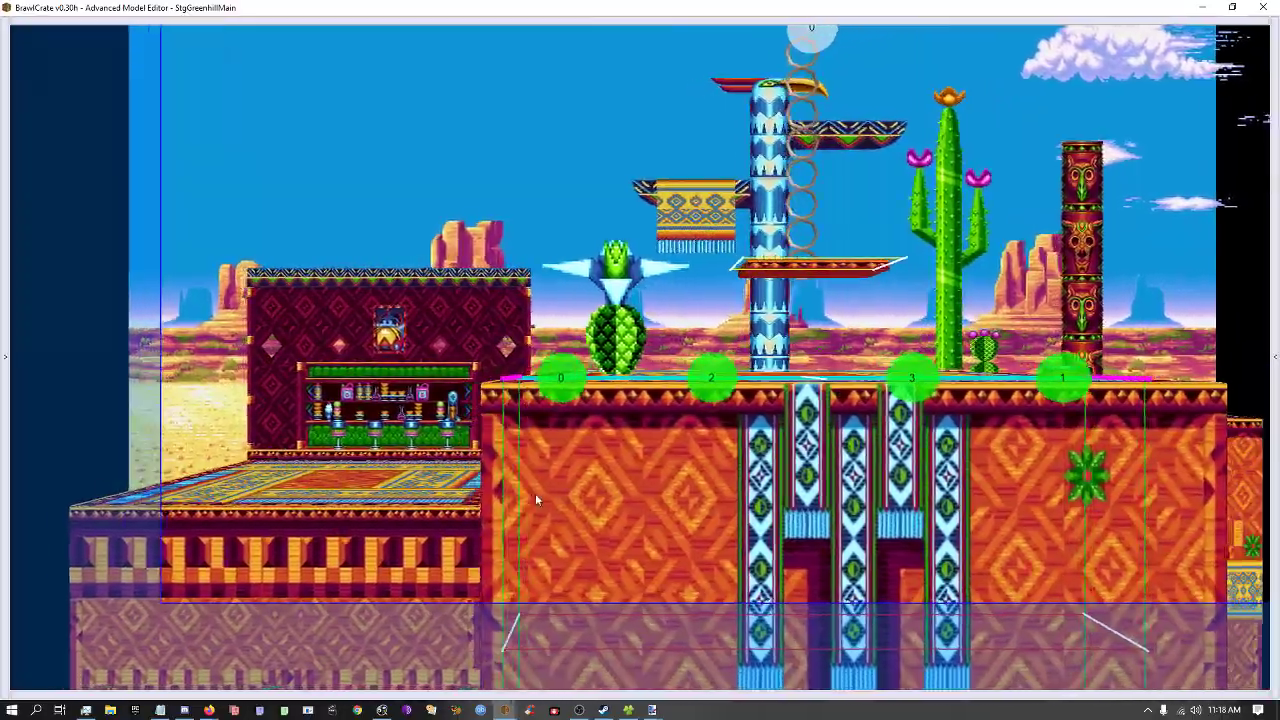
right_drag(535, 493, 584, 511)
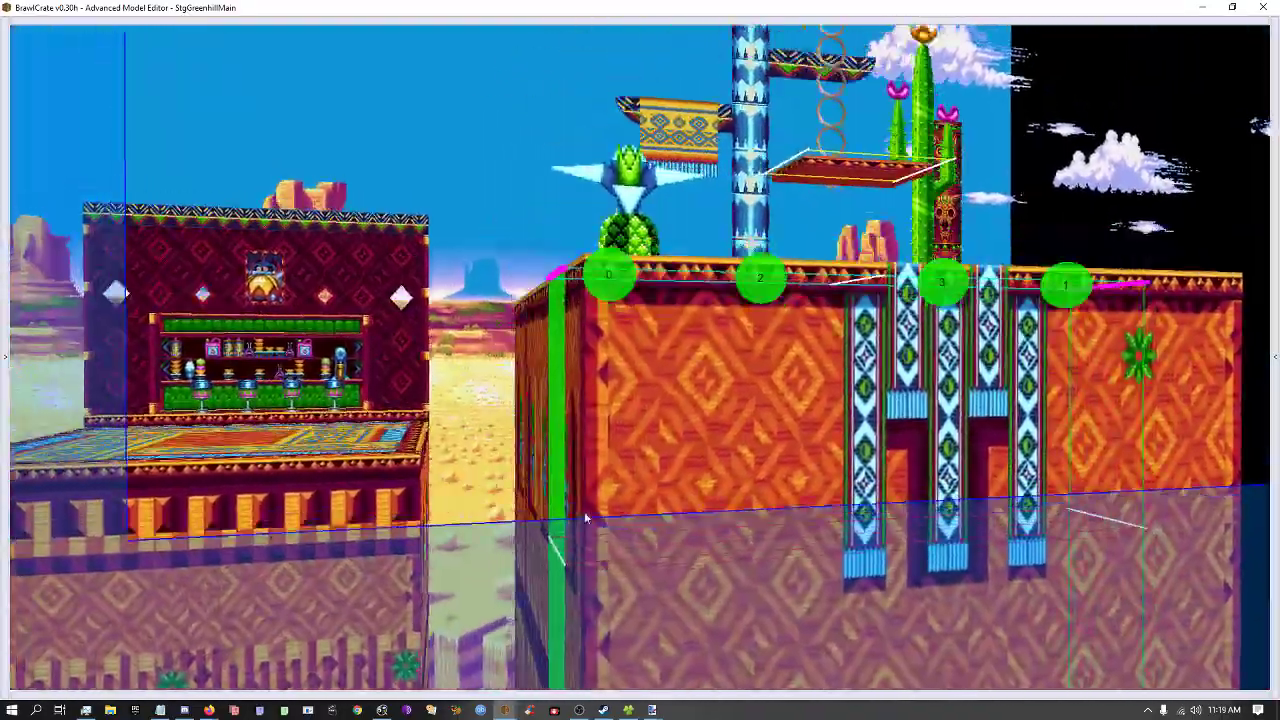
drag(584, 511, 520, 517)
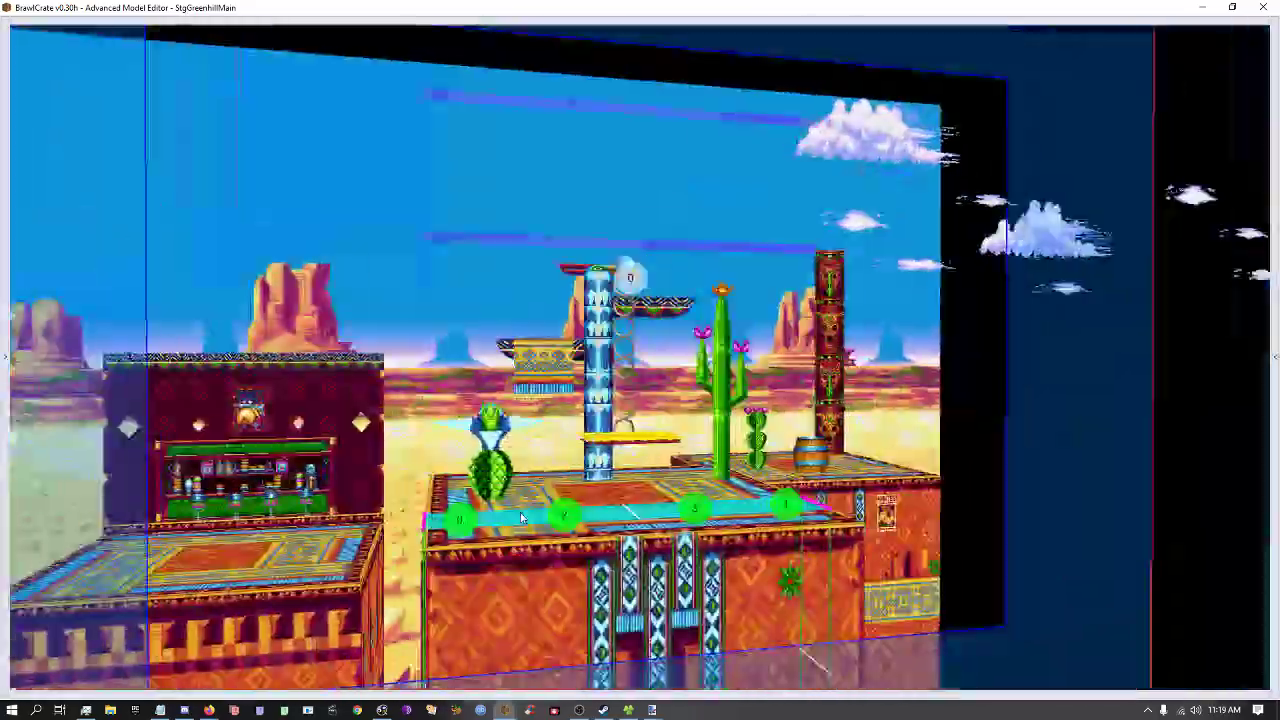
mouse_move(520, 517)
right_down()
mouse_move(509, 500)
mouse_move(535, 490)
mouse_move(514, 505)
right_up()
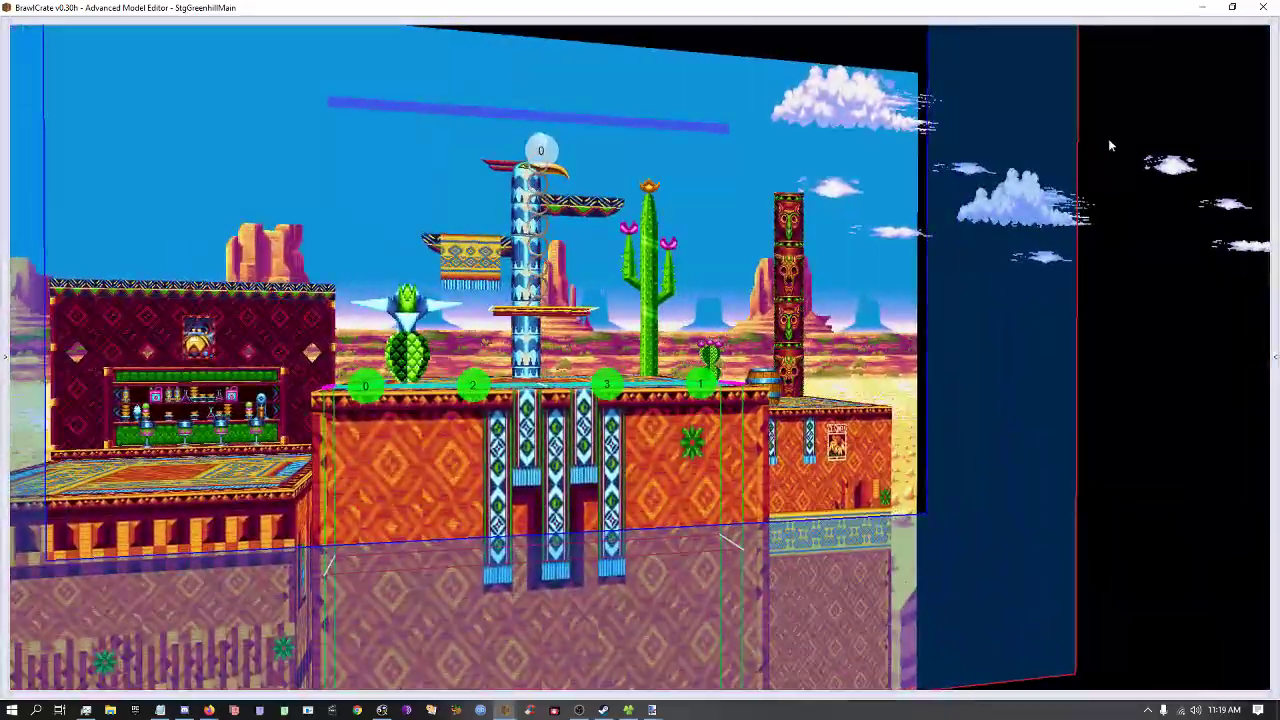
right_drag(884, 381, 905, 393)
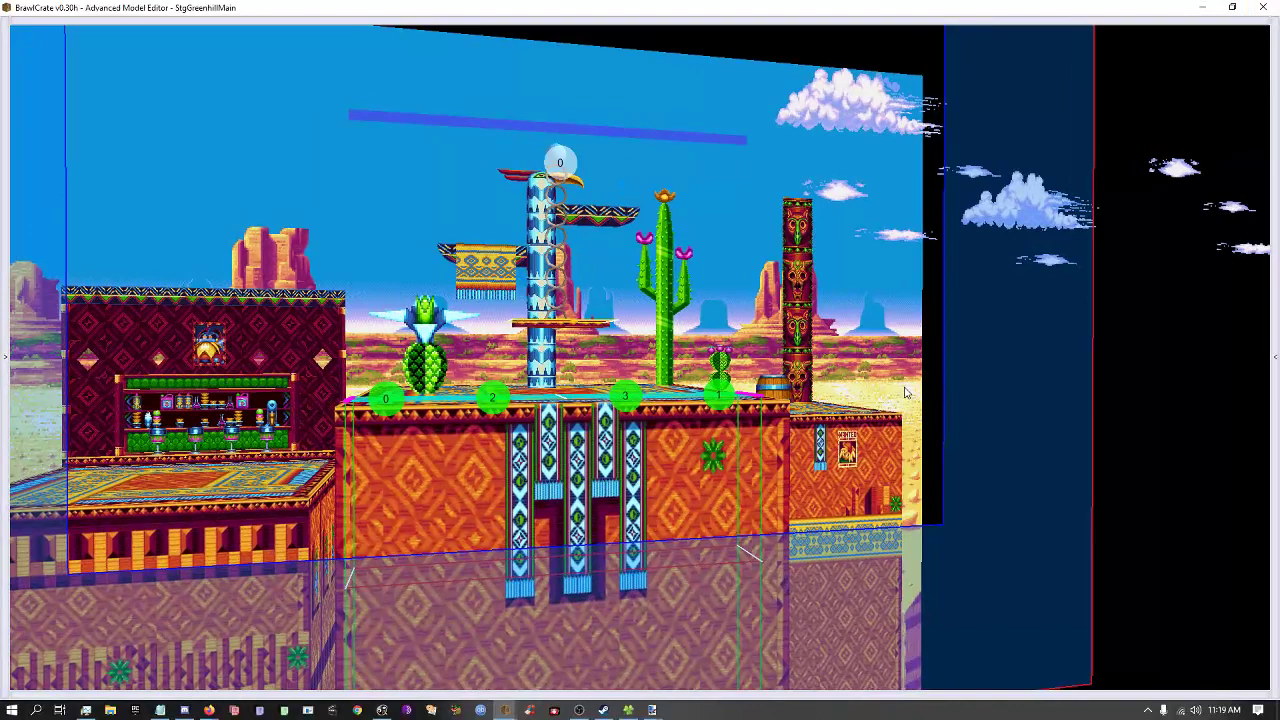
drag(466, 407, 548, 470)
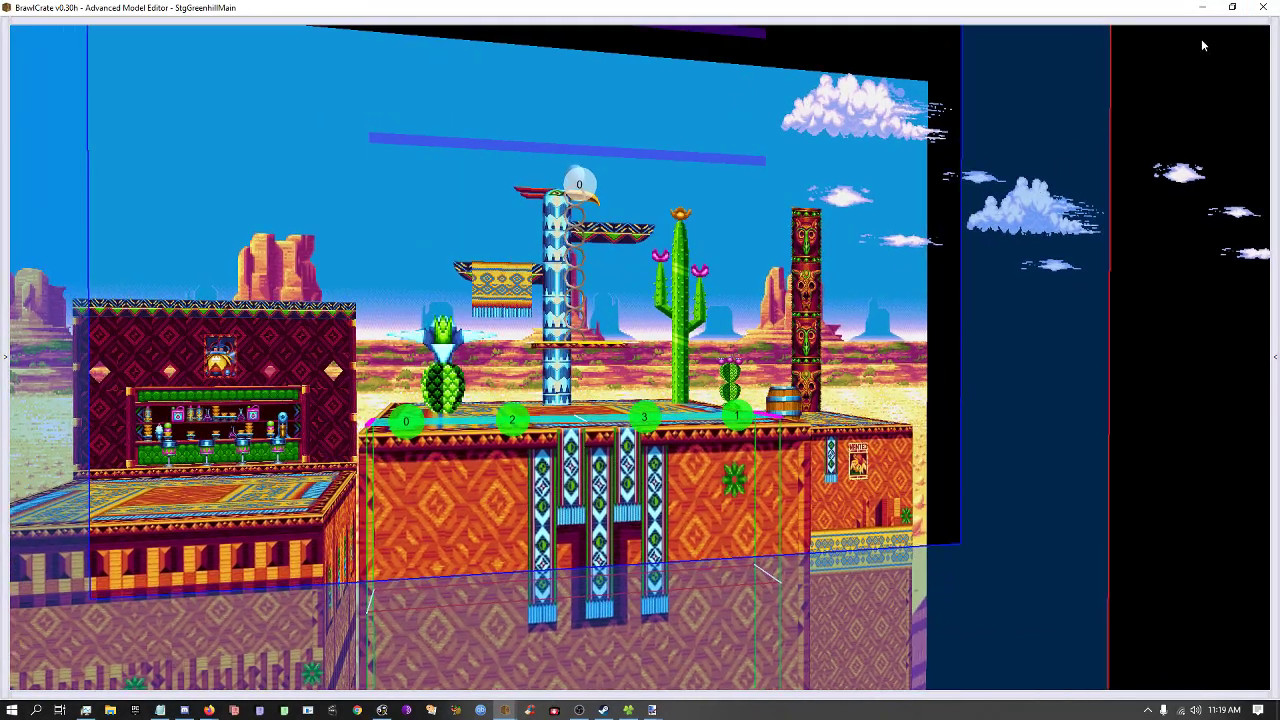
click(1264, 7)
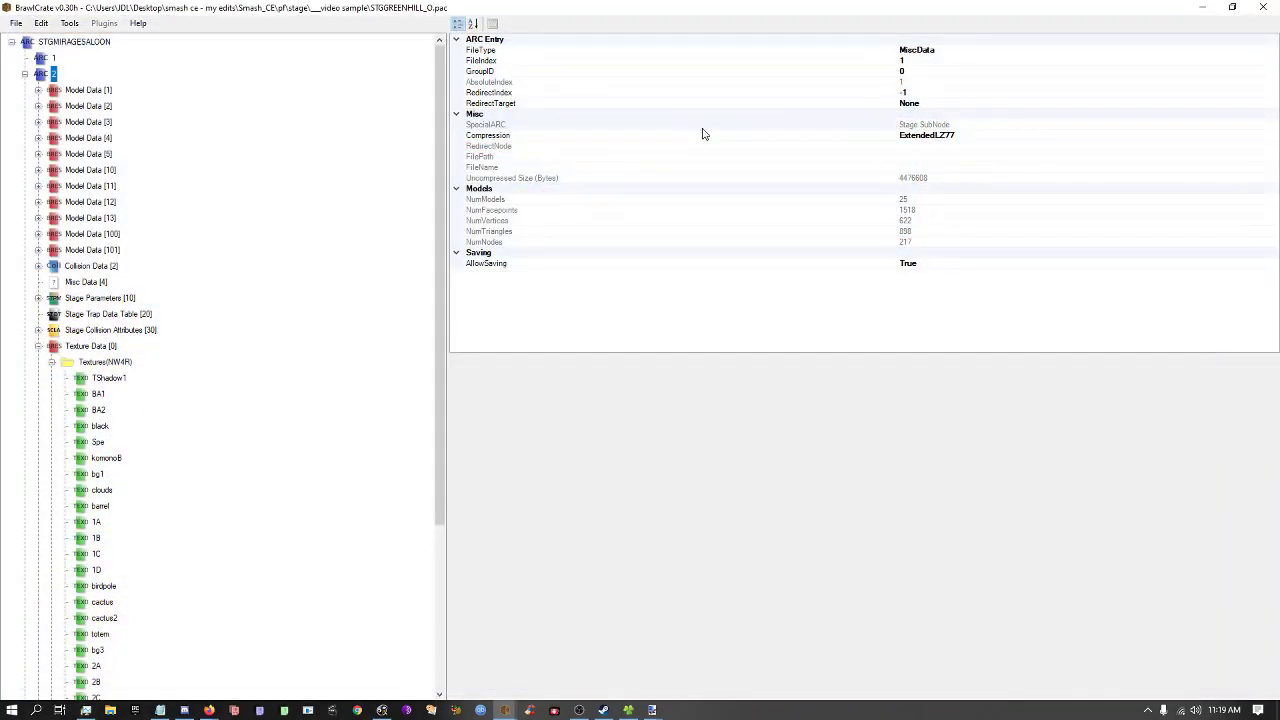
Expand the 3D models of Model Data [1] in the Mirage Saloon file and display the MainStage model.
mouse_move(250, 7)
mouse_down()
mouse_move(290, 177)
mouse_move(247, 5)
mouse_up()
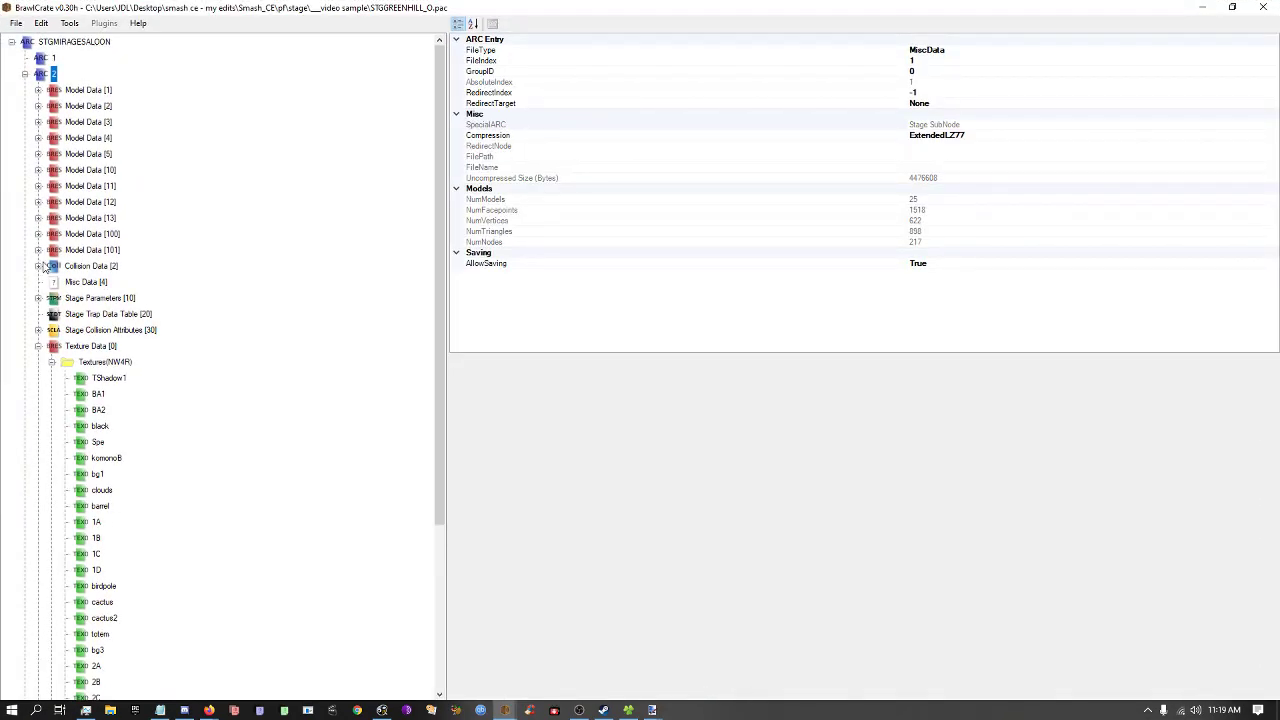
click(82, 102)
key(Up)
key(Right)
key(Down)
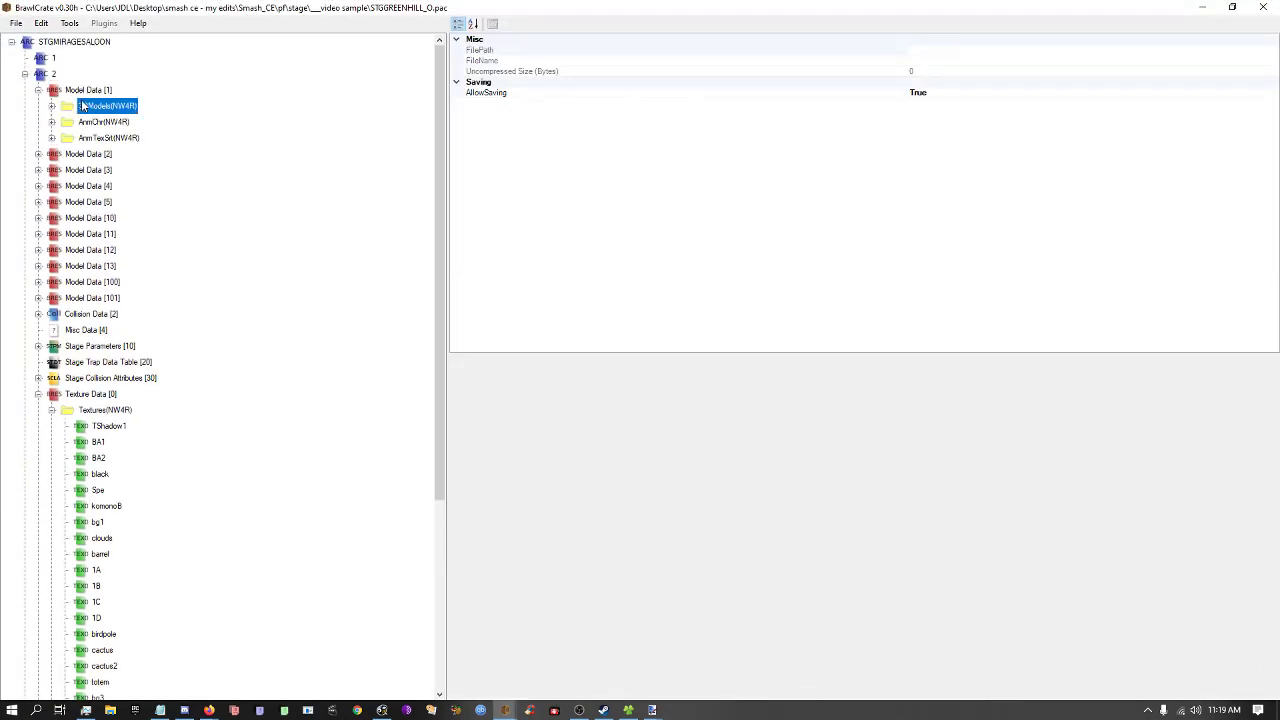
key(Right)
key(Down)
key(Down)
key(Up)
key(Down)
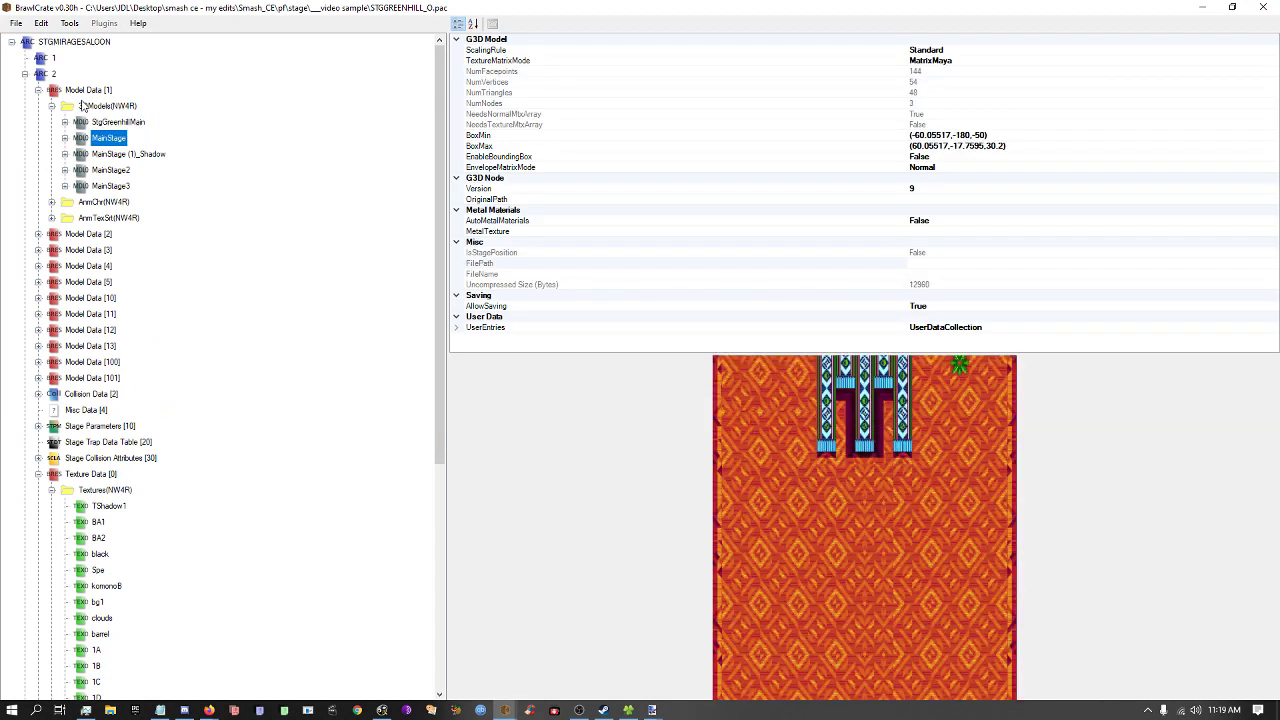
drag(784, 492, 791, 568)
Arrange the STGGREENHILL_O.pac and STGBATTLEFIELD.pac windows side by side and collapse Model Data [10] in STGBATTLEFIELD.pac.
drag(372, 6, 310, 357)
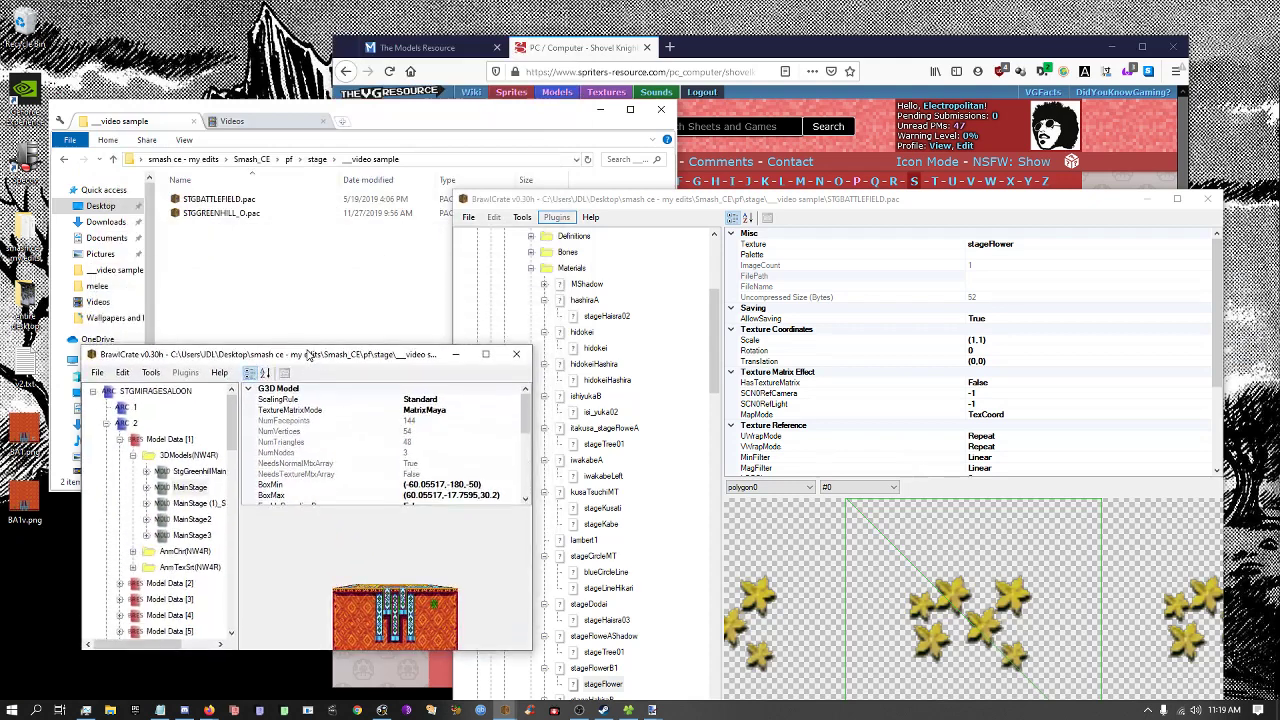
drag(672, 199, 605, 161)
scroll(551, 230, up, 3)
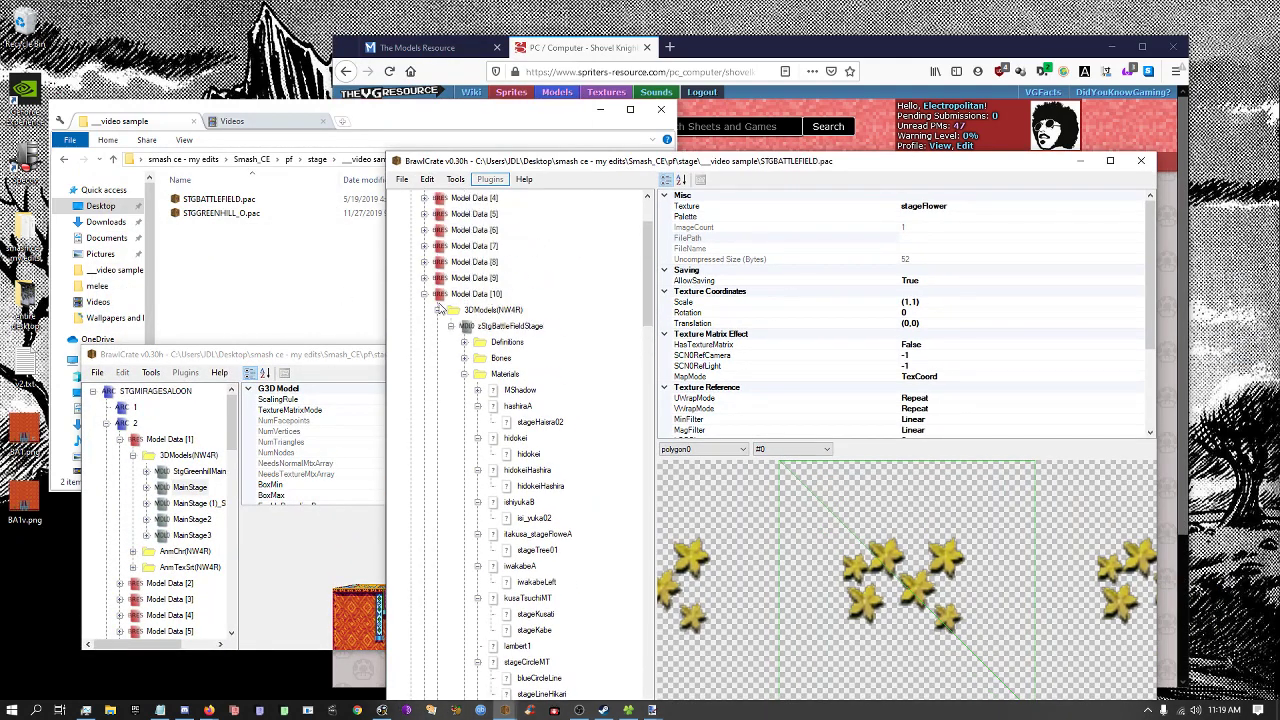
click(424, 295)
scroll(450, 320, up, 2)
click(424, 550)
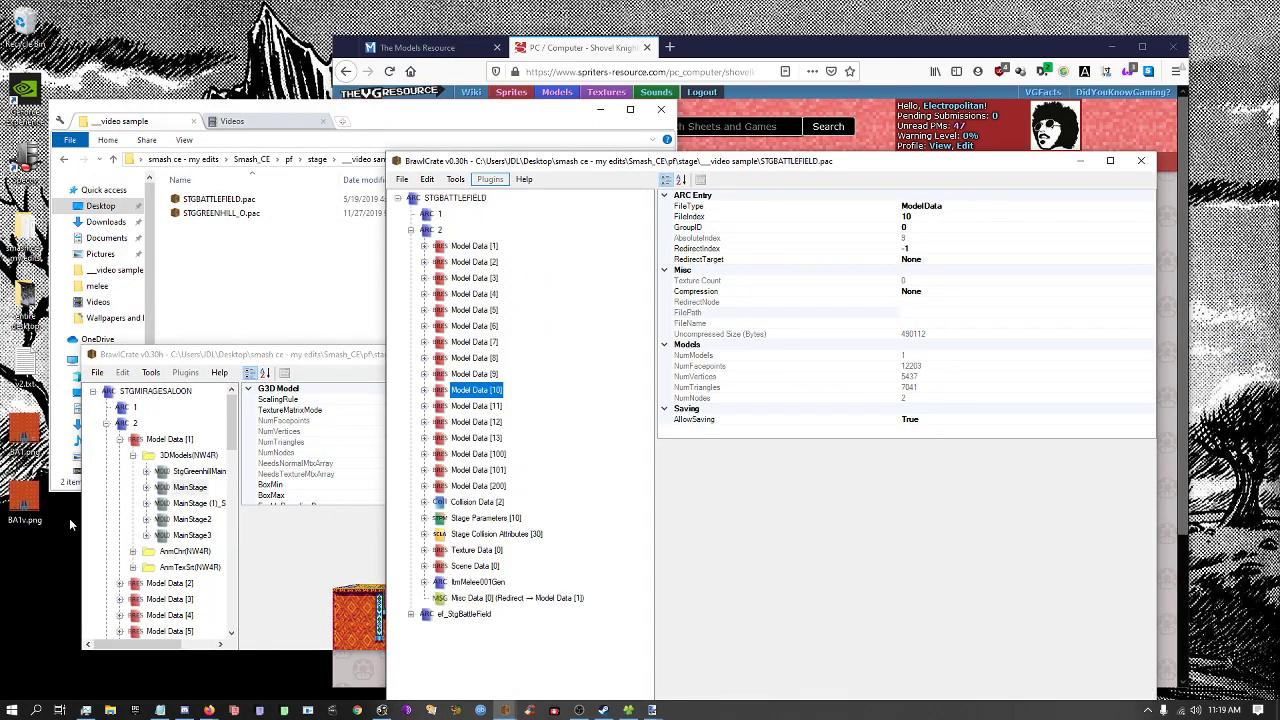
Export the MainStage model from STGGREENHILL_O.pac to the desktop as MainStage.mdl0 and return to the STGBATTLEFIELD.pac window.
click(176, 498)
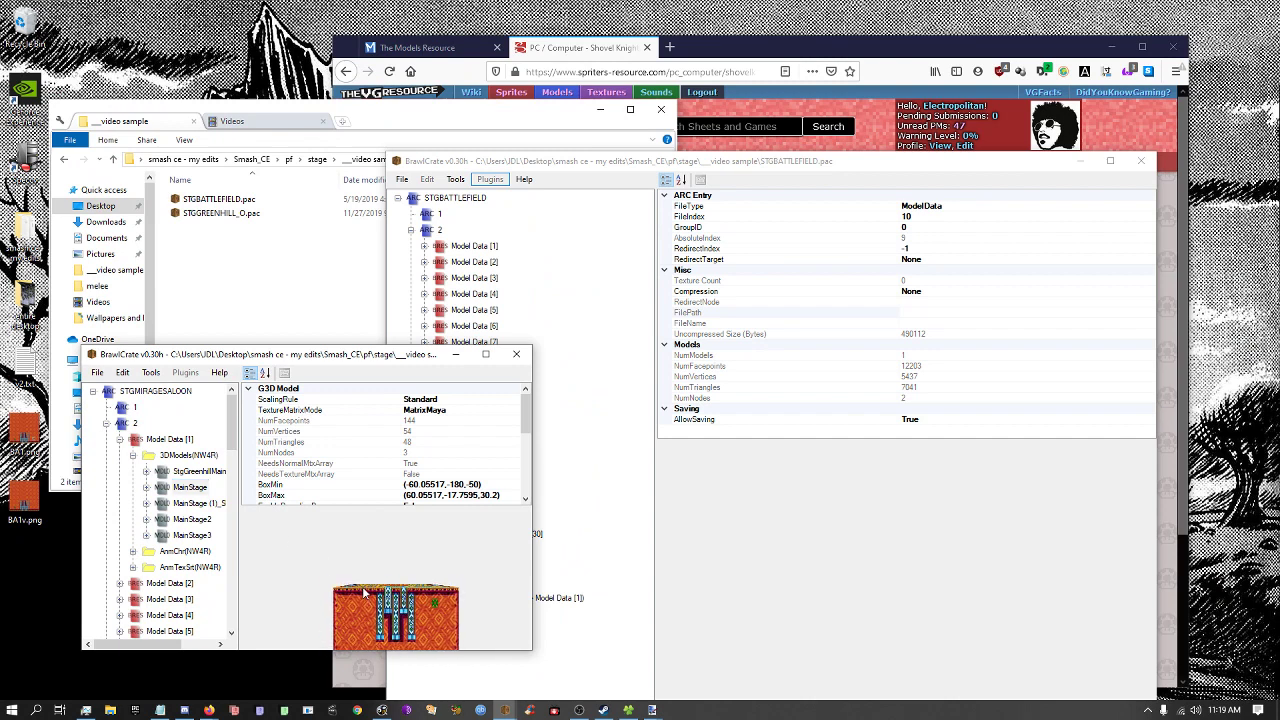
click(643, 537)
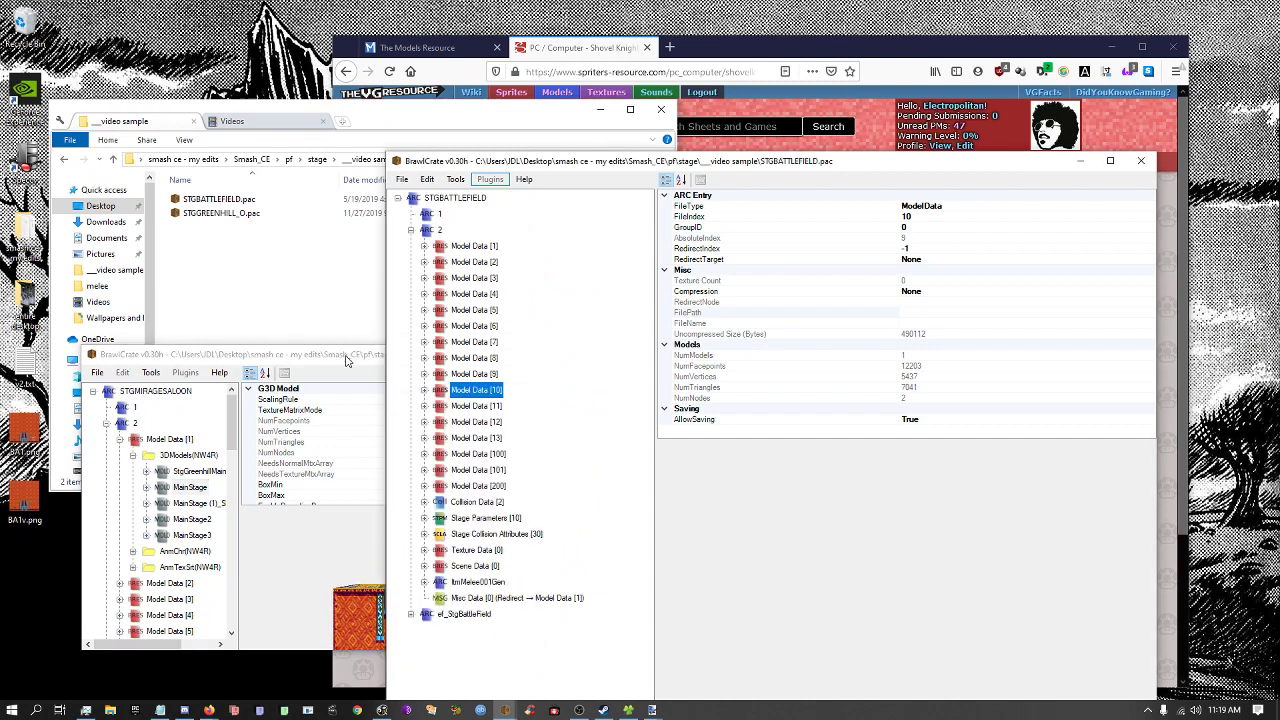
drag(345, 356, 359, 341)
click(201, 475)
key(ctrl+e)
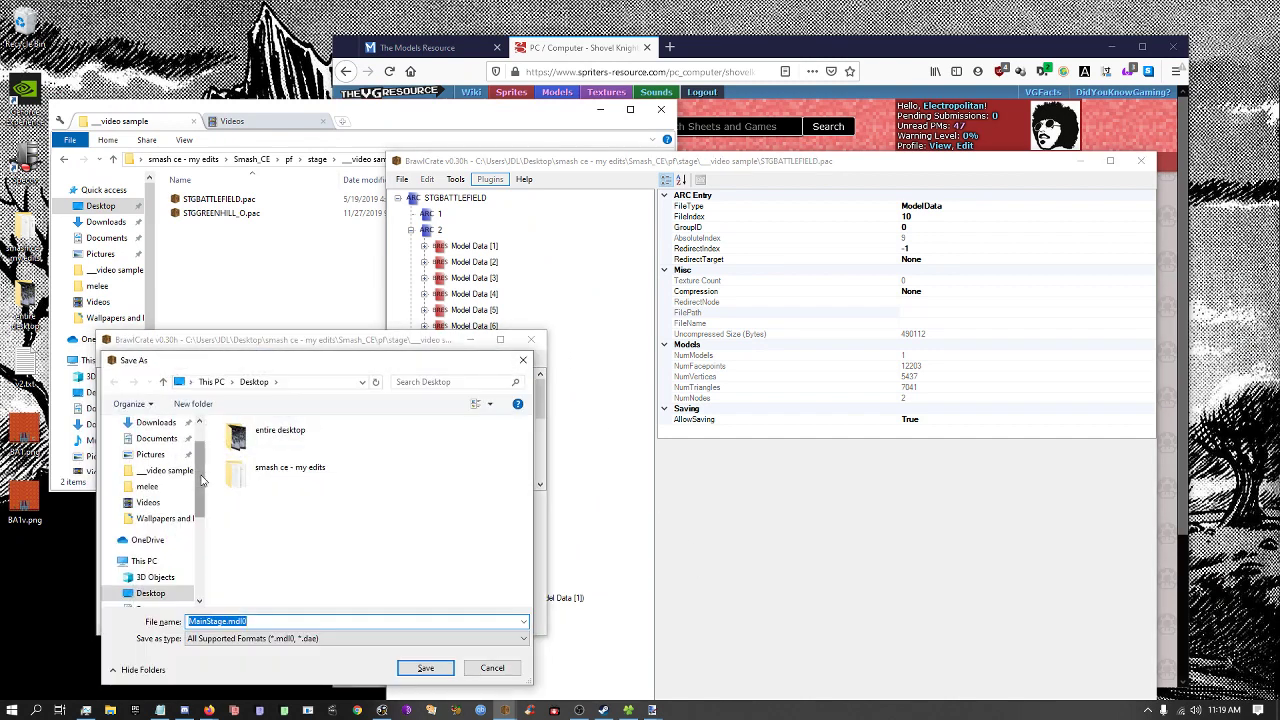
key(Escape)
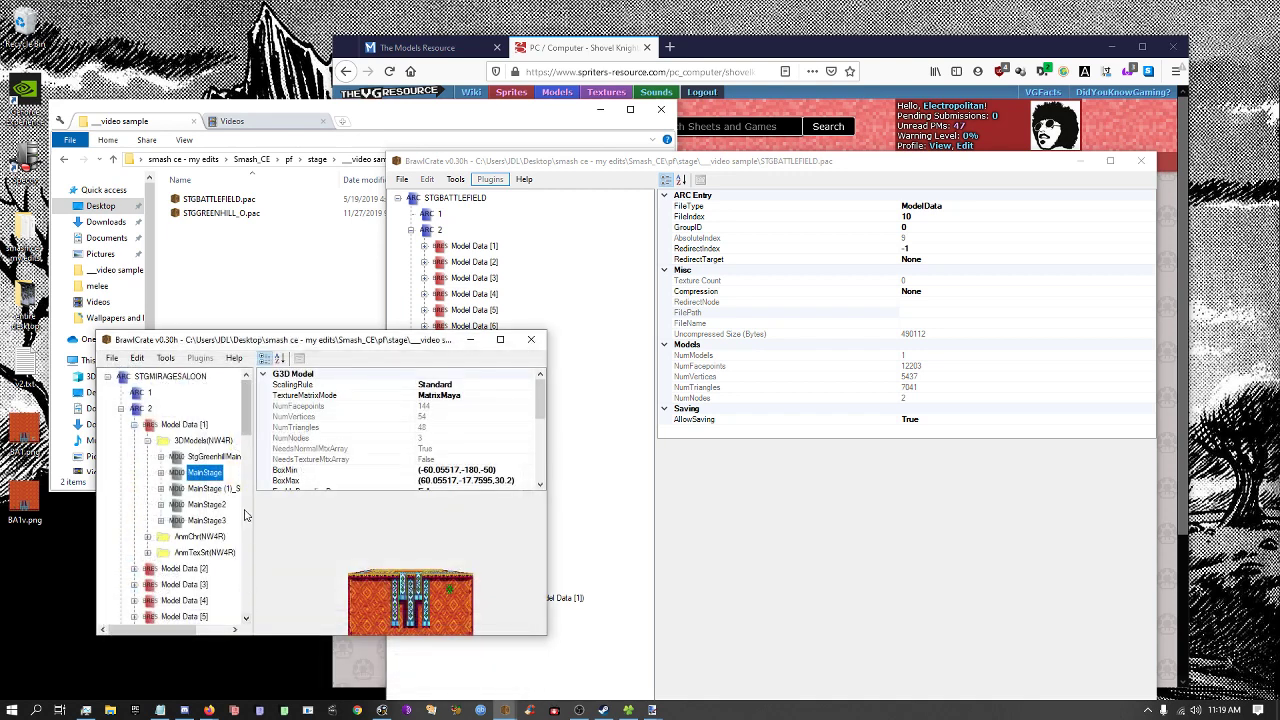
click(660, 508)
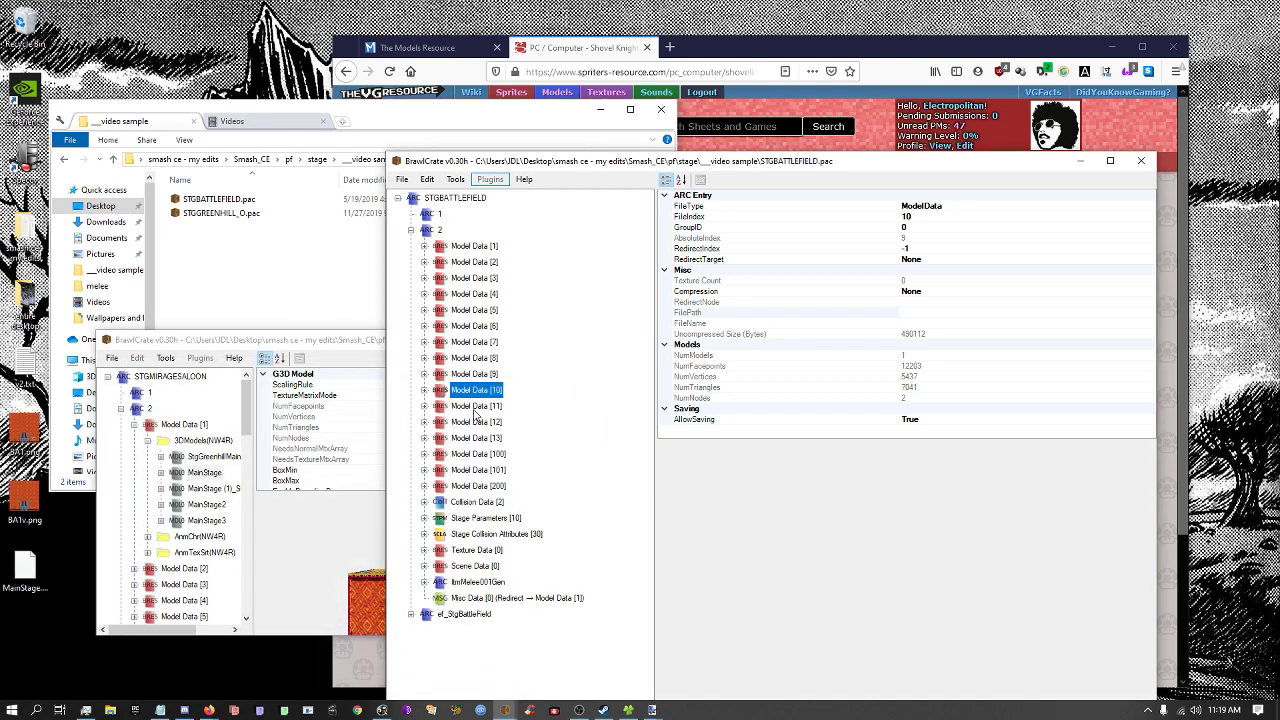
Expand Model Data [1] in STGBATTLEFIELD.pac and collapse the model and animation folders inside it.
scroll(228, 528, down, 2)
scroll(195, 532, up, 1)
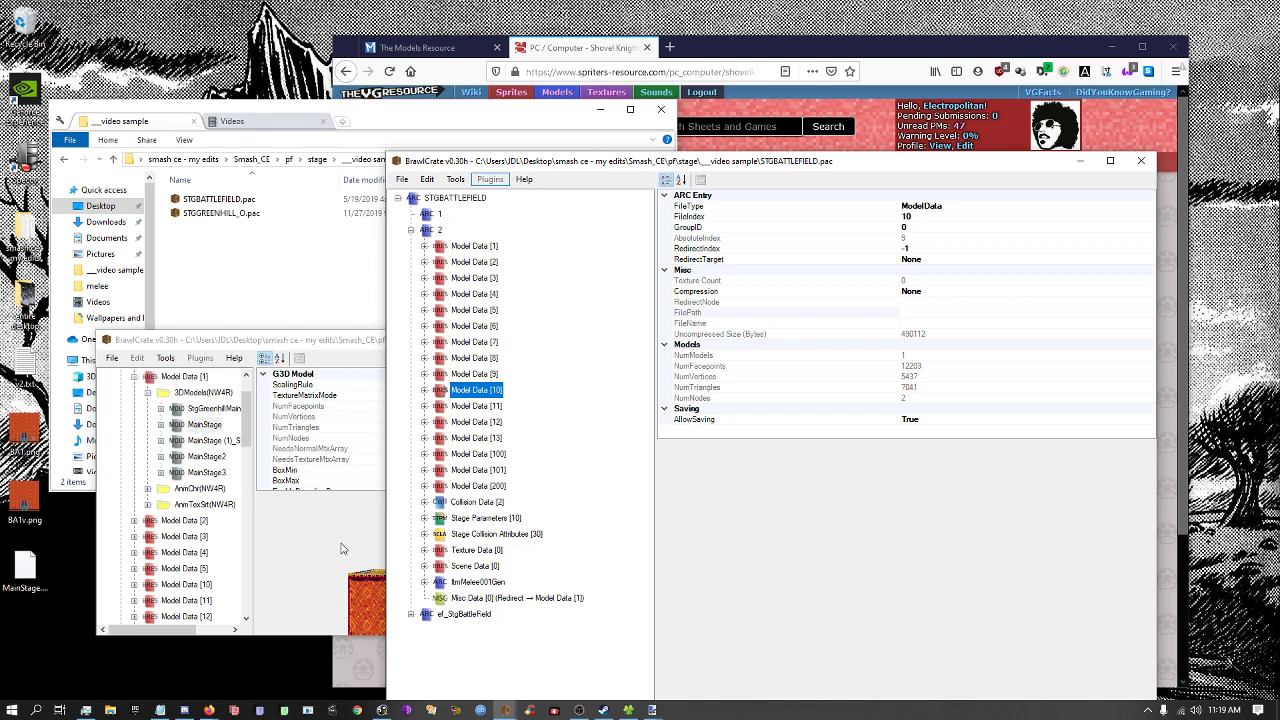
click(466, 551)
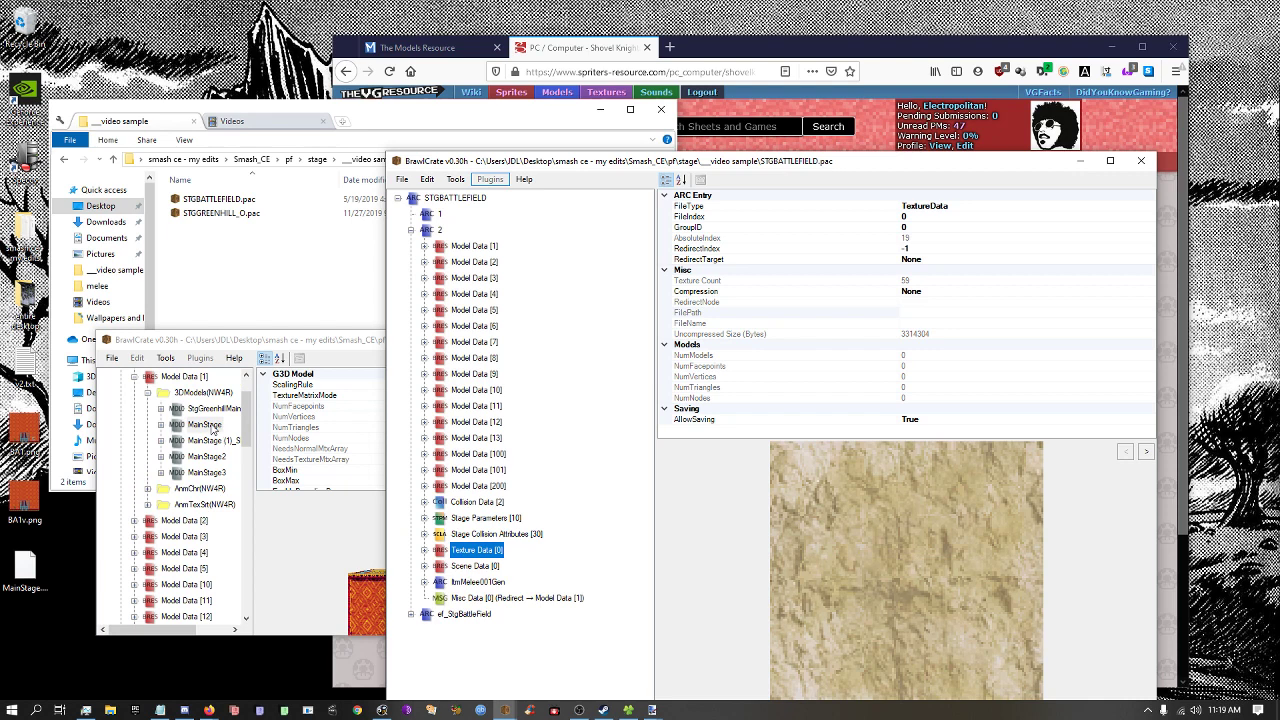
click(497, 247)
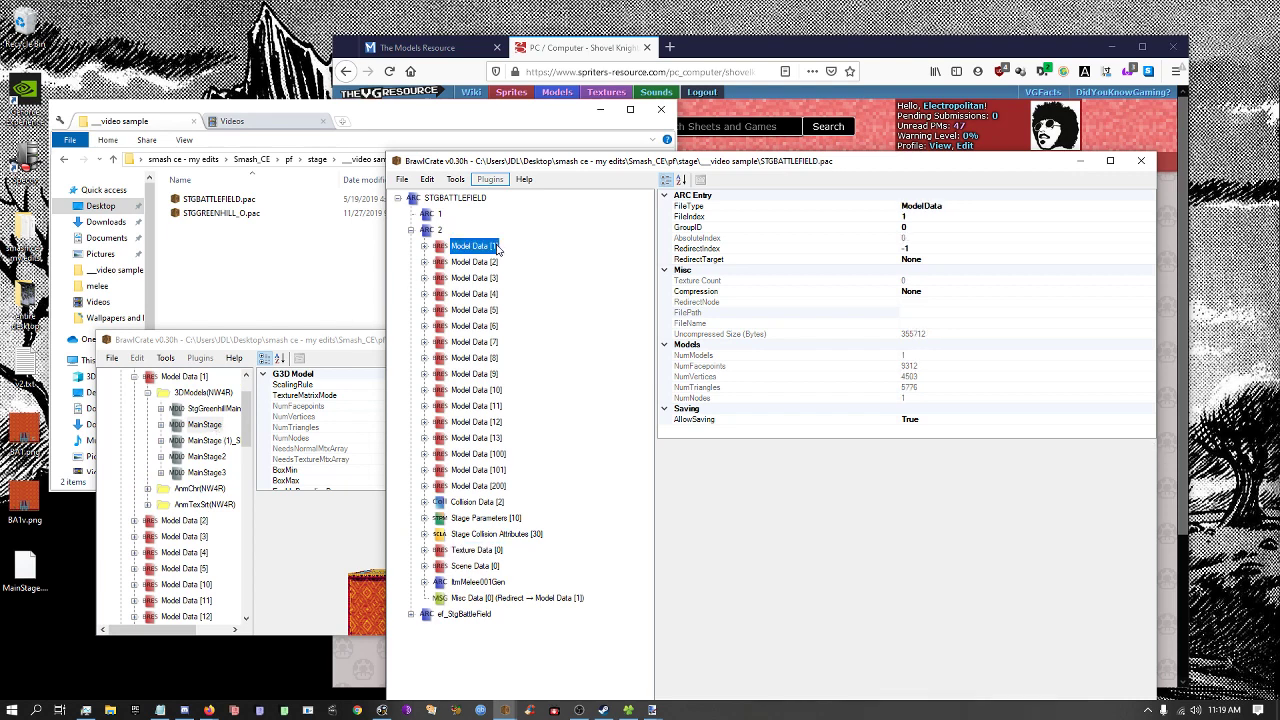
key(Right)
key(Right)
key(Right)
key(Left)
key(Left)
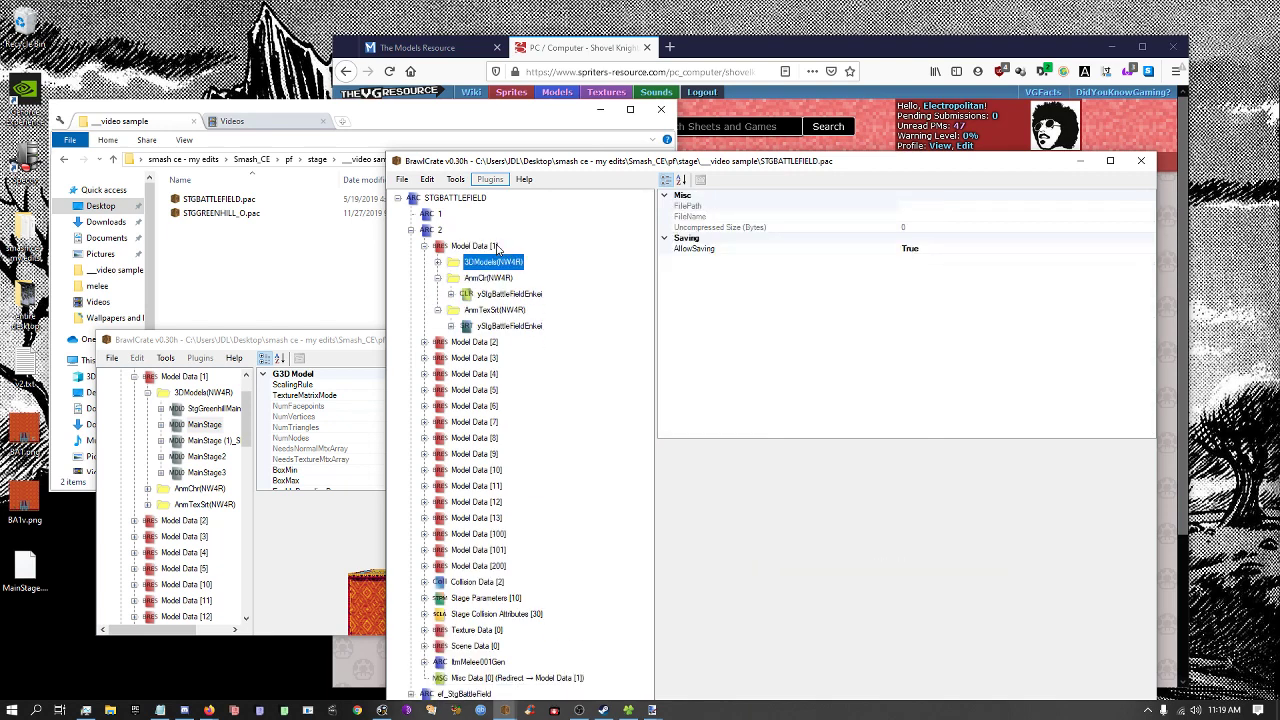
key(Down)
key(Left)
key(Down)
key(Left)
Import MainStage.mdl0 from the desktop as a model into Model Data [1] of STGBATTLEFIELD.pac and inspect its preview.
right_click(497, 247)
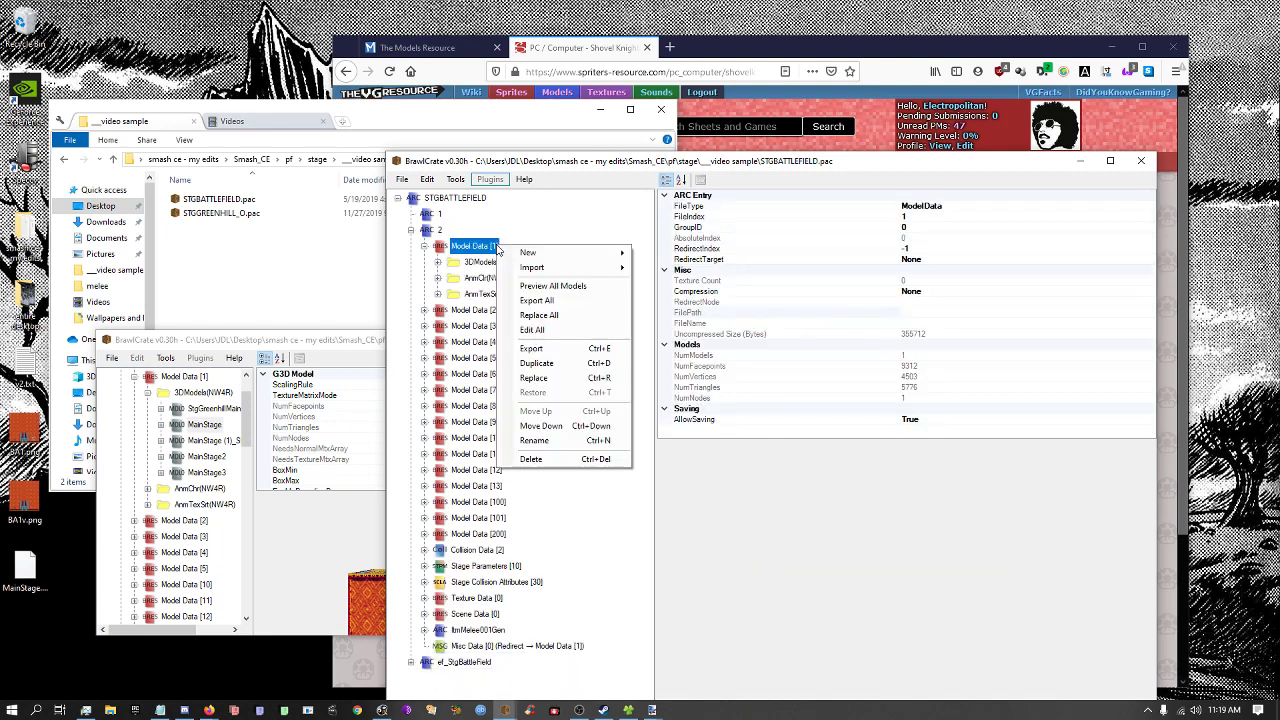
mouse_move(560, 267)
click(672, 298)
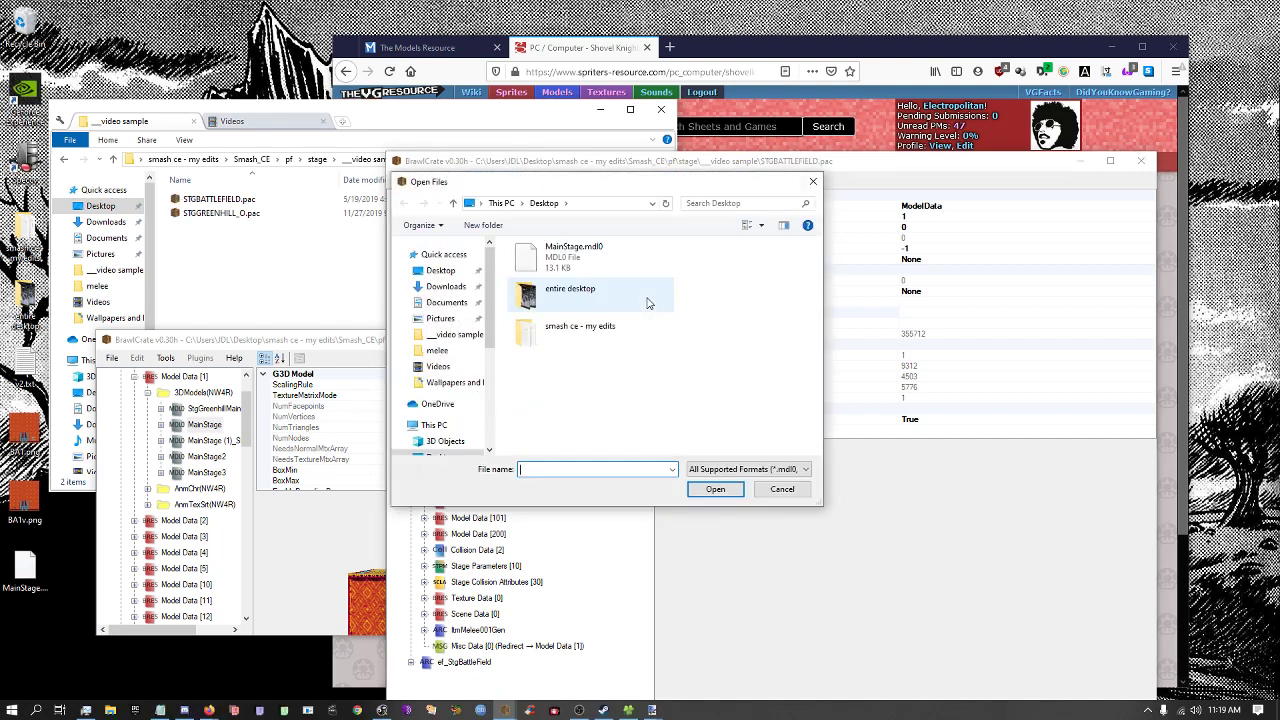
double_click(573, 256)
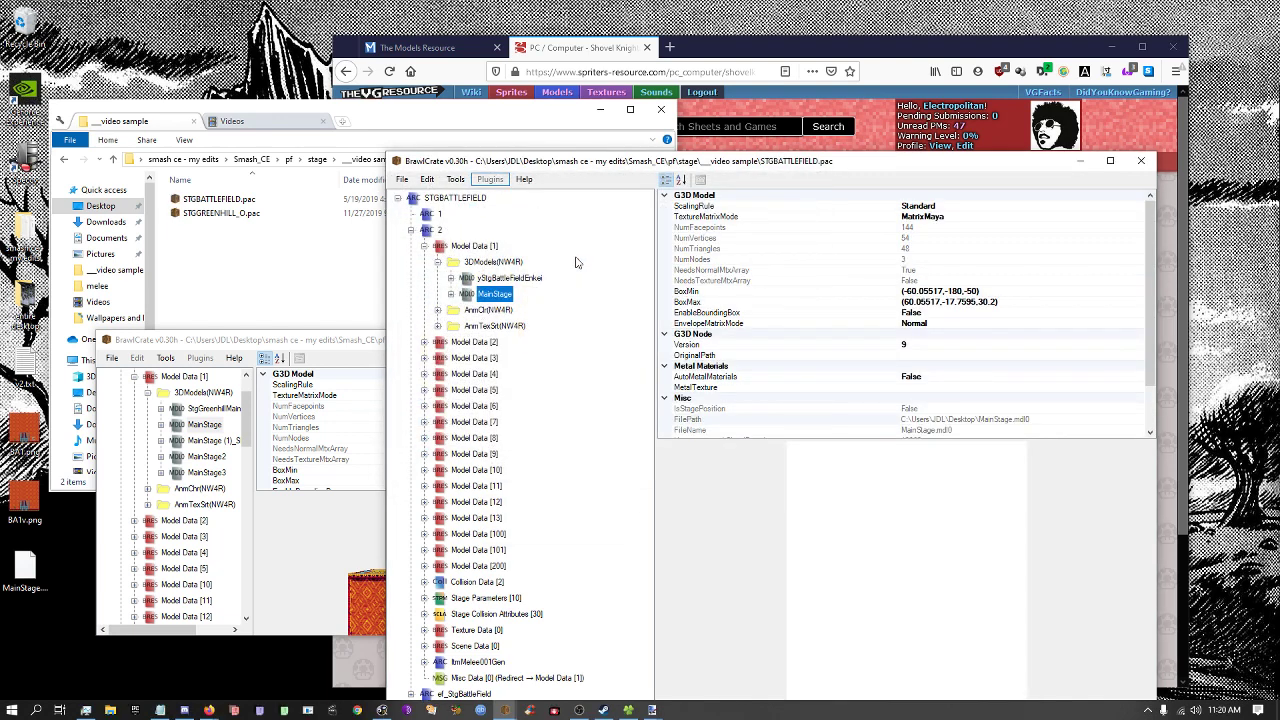
right_drag(965, 556, 979, 651)
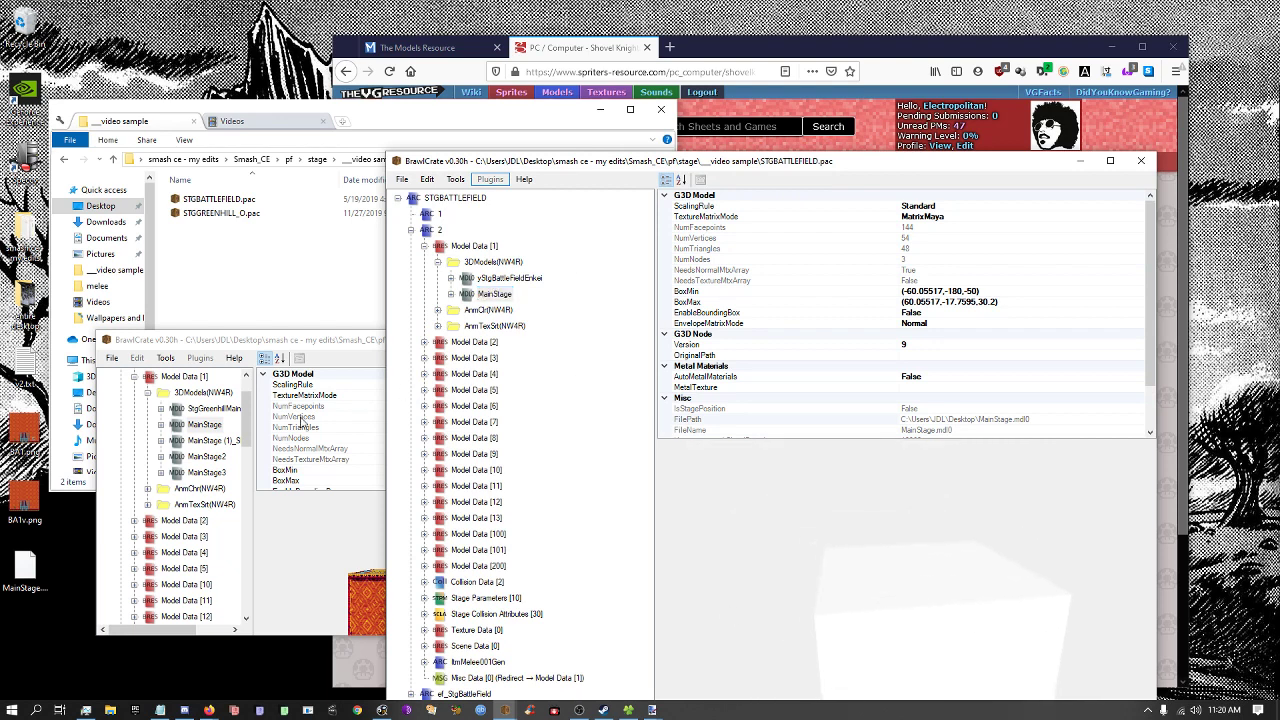
Expand the imported MainStage model's Materials folder and the nature_basic_block_01B material to check its texture reference.
click(483, 296)
key(Right)
key(Down)
key(Down)
key(Down)
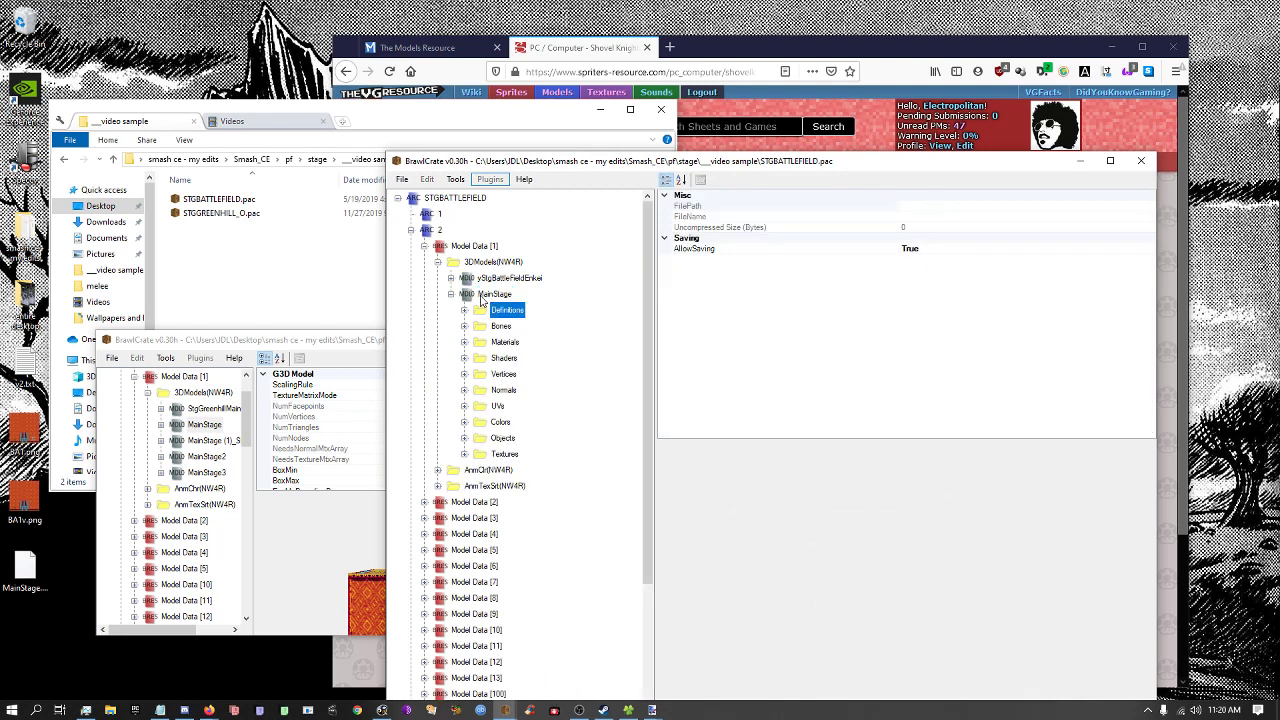
key(Right)
key(Down)
key(Down)
key(Right)
key(Down)
key(Down)
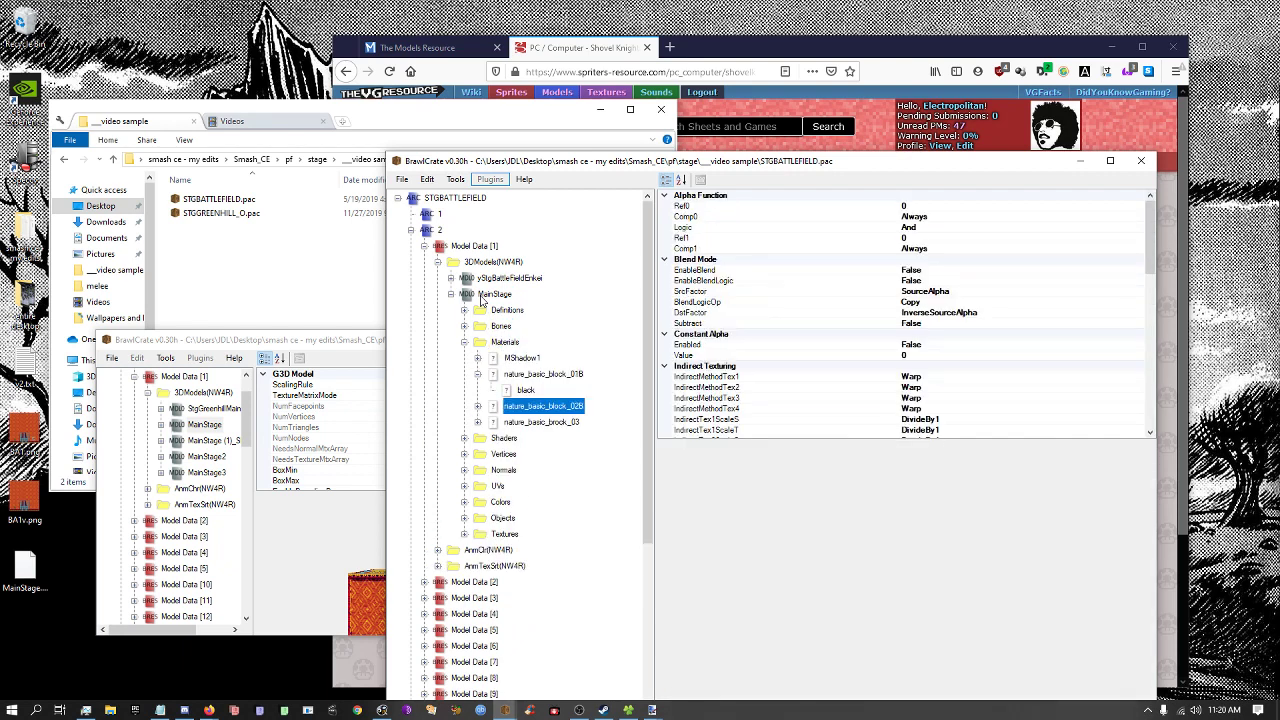
Check the texture references of the remaining two nature_basic materials in the imported MainStage model.
key(Right)
key(Down)
key(Down)
key(Right)
key(Down)
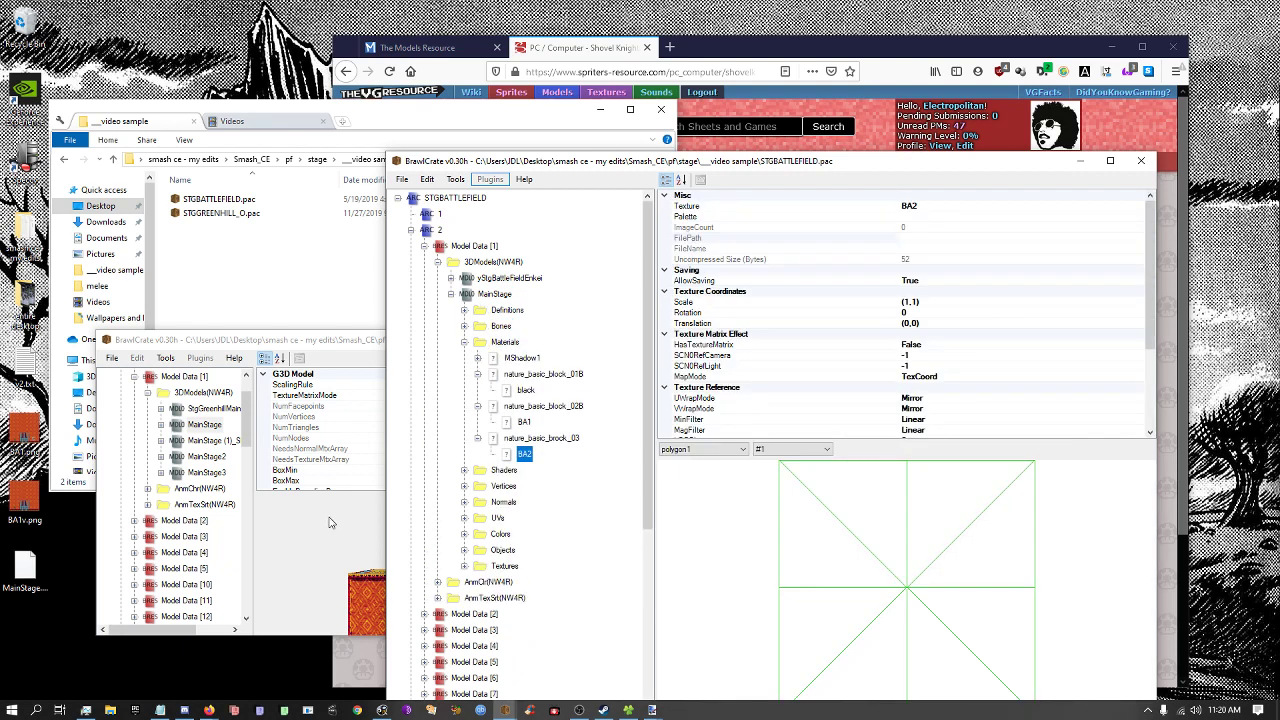
Export the BA1 texture from STGGREENHILL_O.pac to the desktop as BA1.png, overwriting the existing file.
click(193, 537)
key(t)
key(Down)
key(Down)
key(Down)
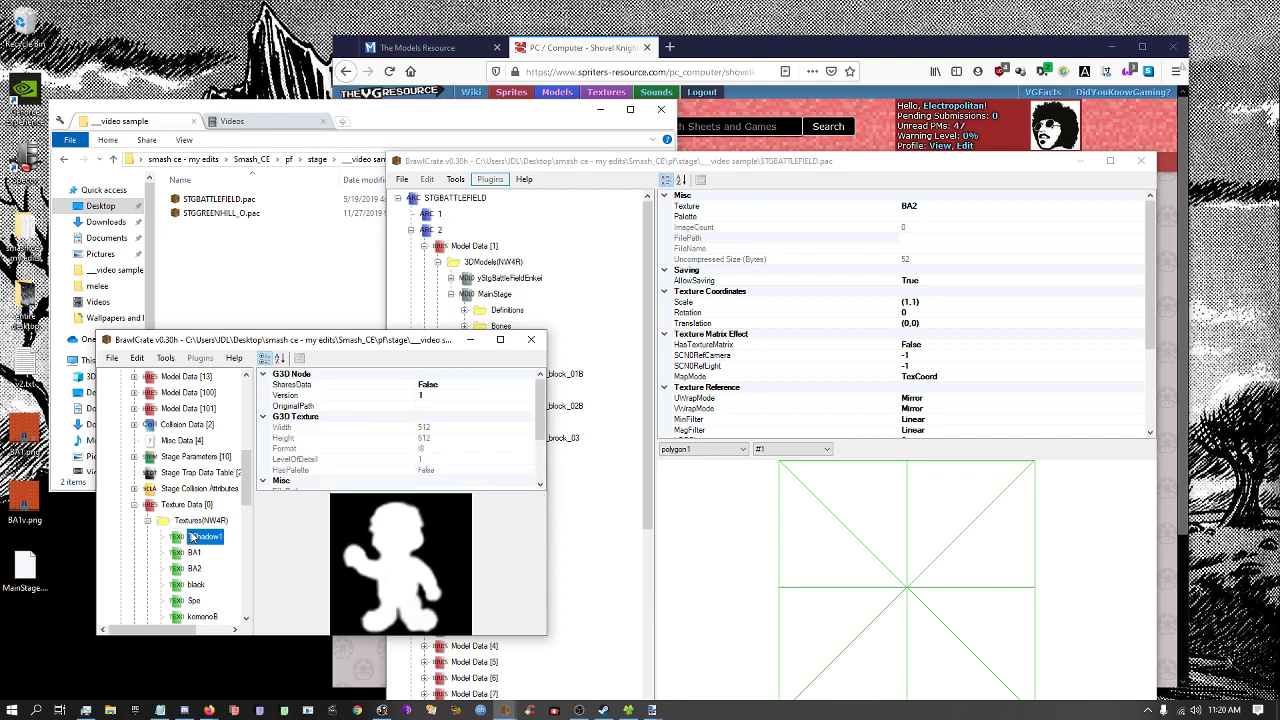
click(960, 606)
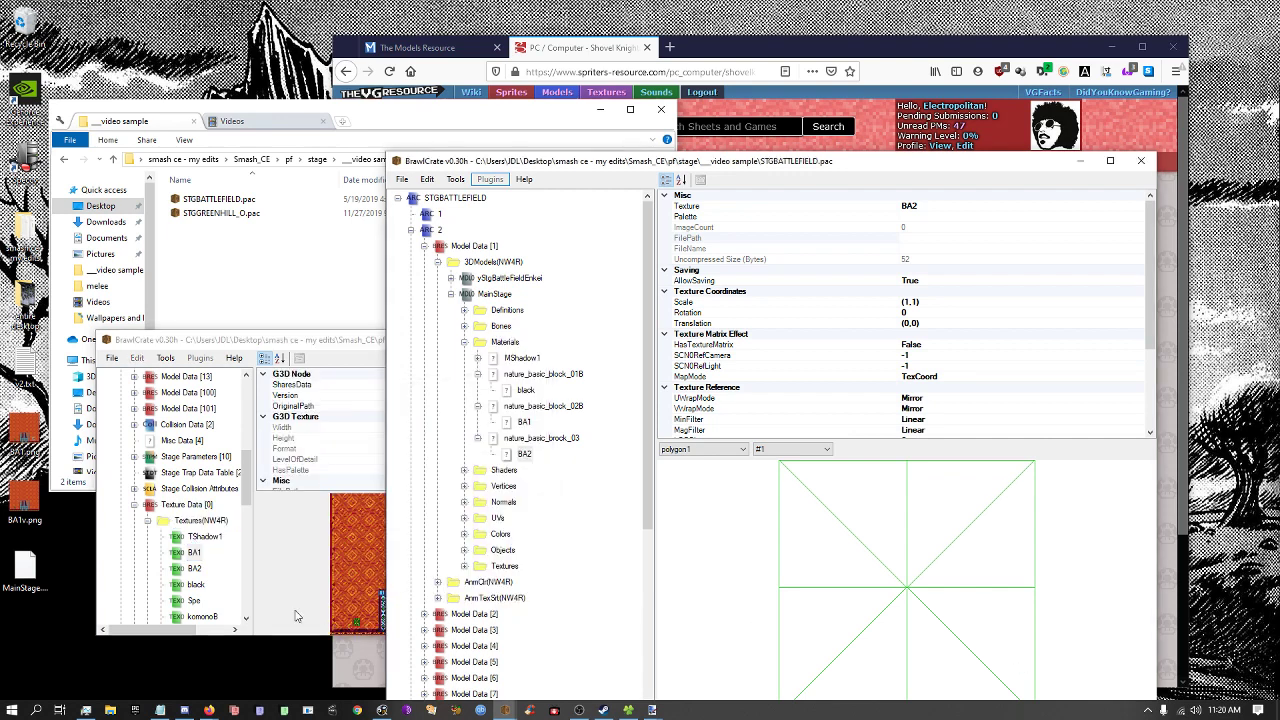
click(182, 566)
key(ctrl+e)
key(Return)
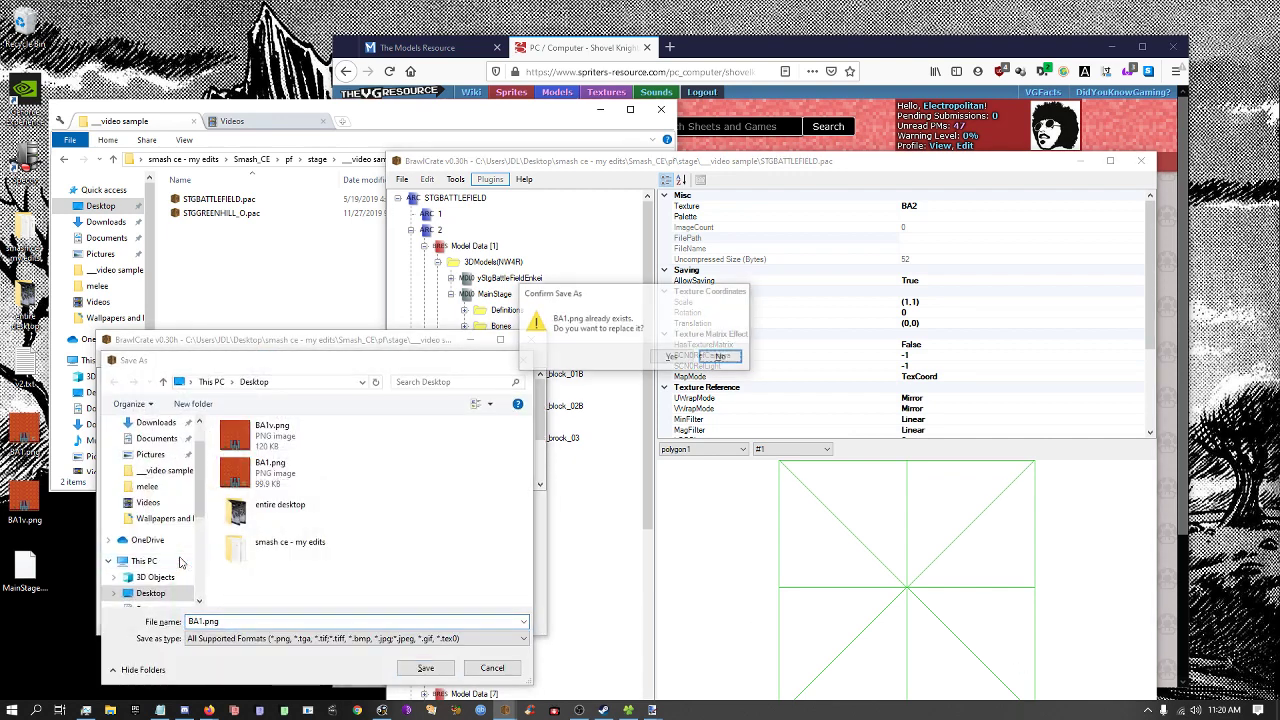
key(y)
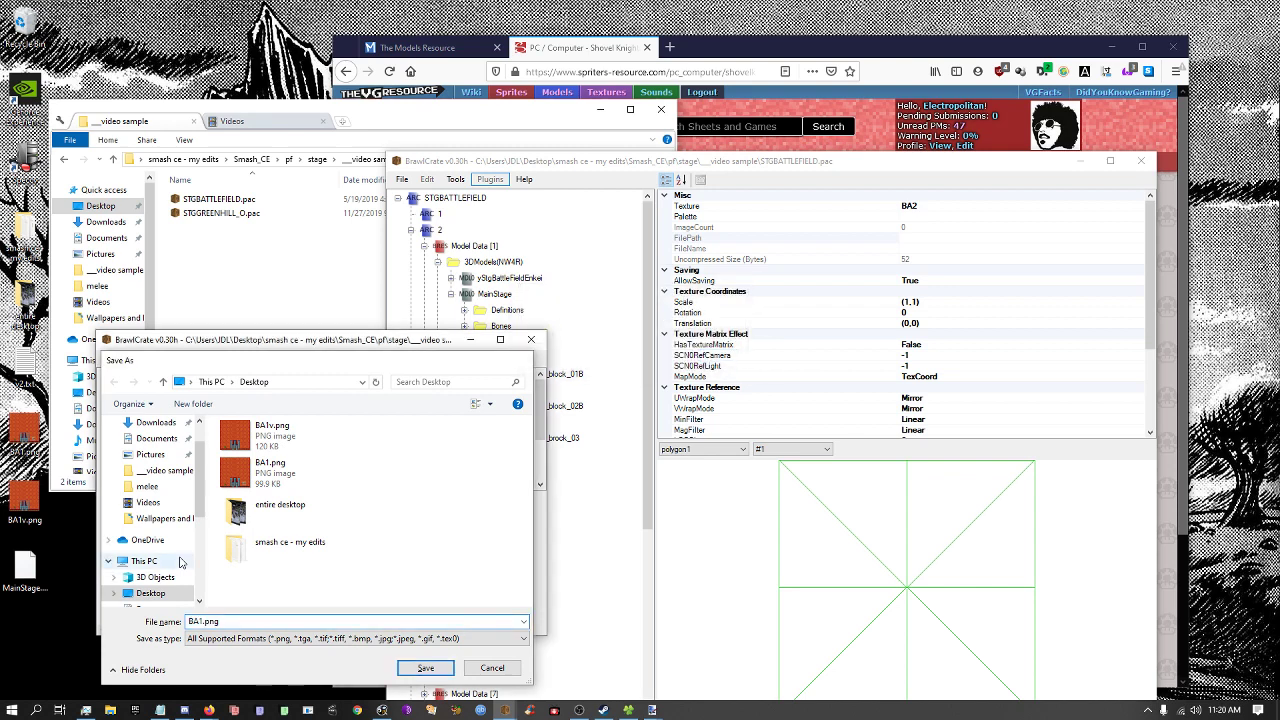
Export the BA2 texture to the desktop as BA2.png, followed by the black texture.
key(Down)
key(ctrl+e)
click(194, 584)
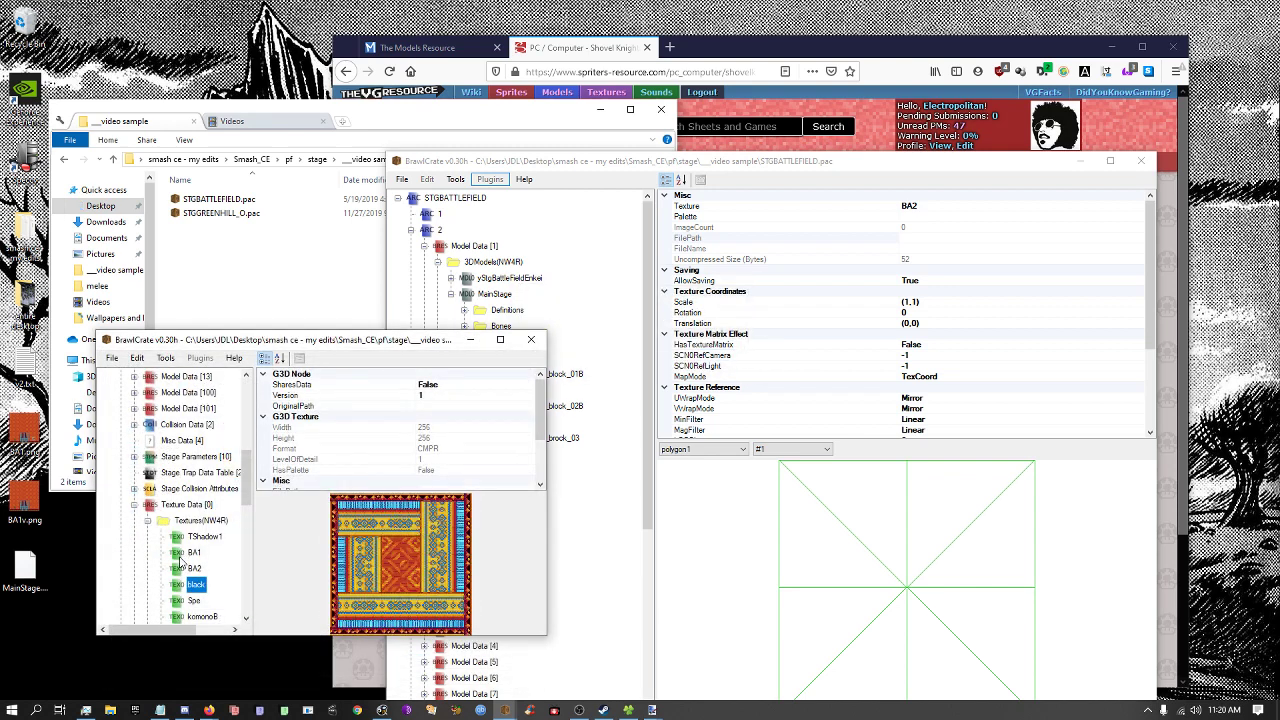
Switch to STGBATTLEFIELD.pac and expand Texture Data [0] under ARC 2 along with its Textures folder.
click(562, 554)
scroll(545, 600, down, 5)
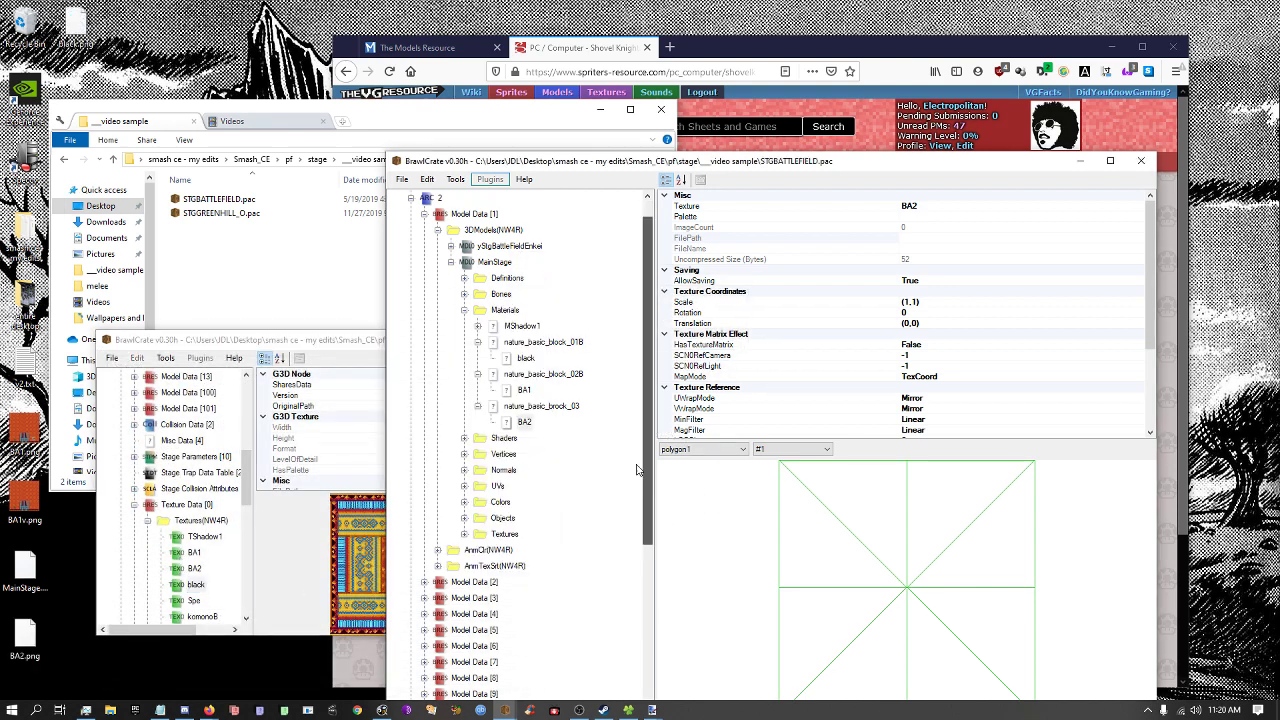
click(475, 645)
key(Up)
key(Right)
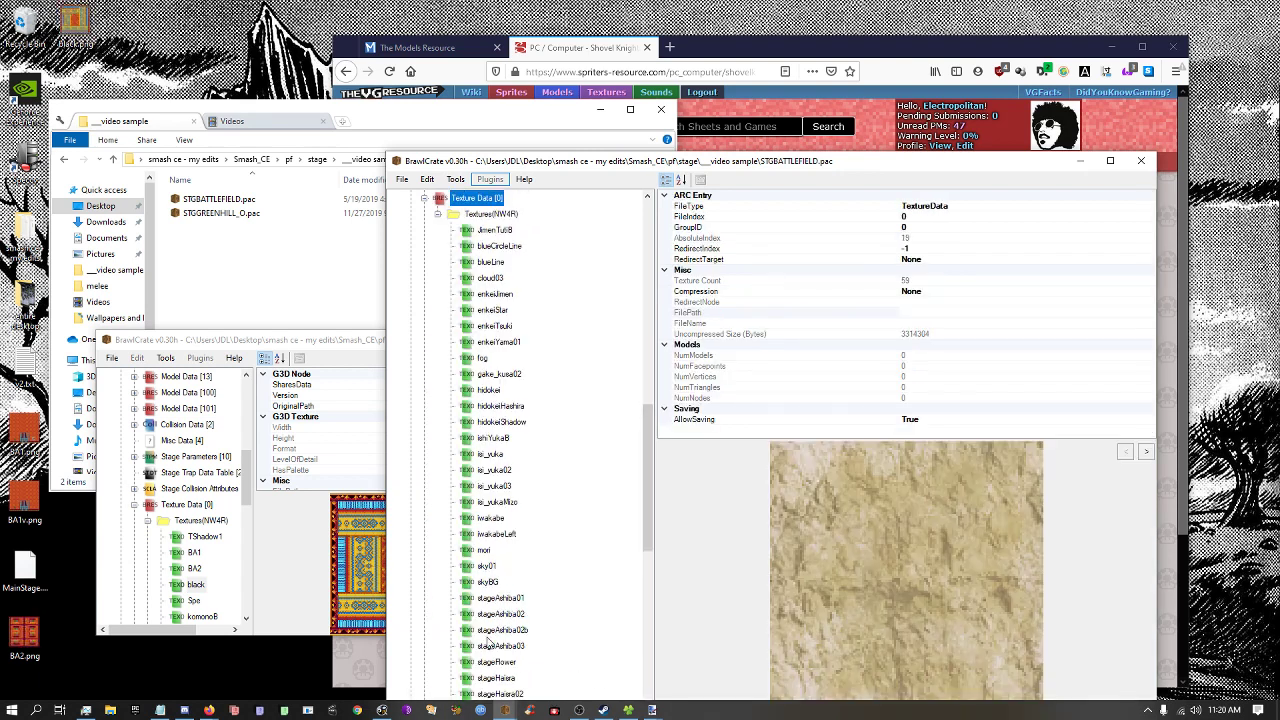
key(Right)
scroll(507, 538, up, 1)
scroll(507, 537, up, 2)
Import black.png, BA2.png and BA1v.png from the desktop into Texture Data [0], accepting CMPR conversion for black and BA2.
right_click(452, 340)
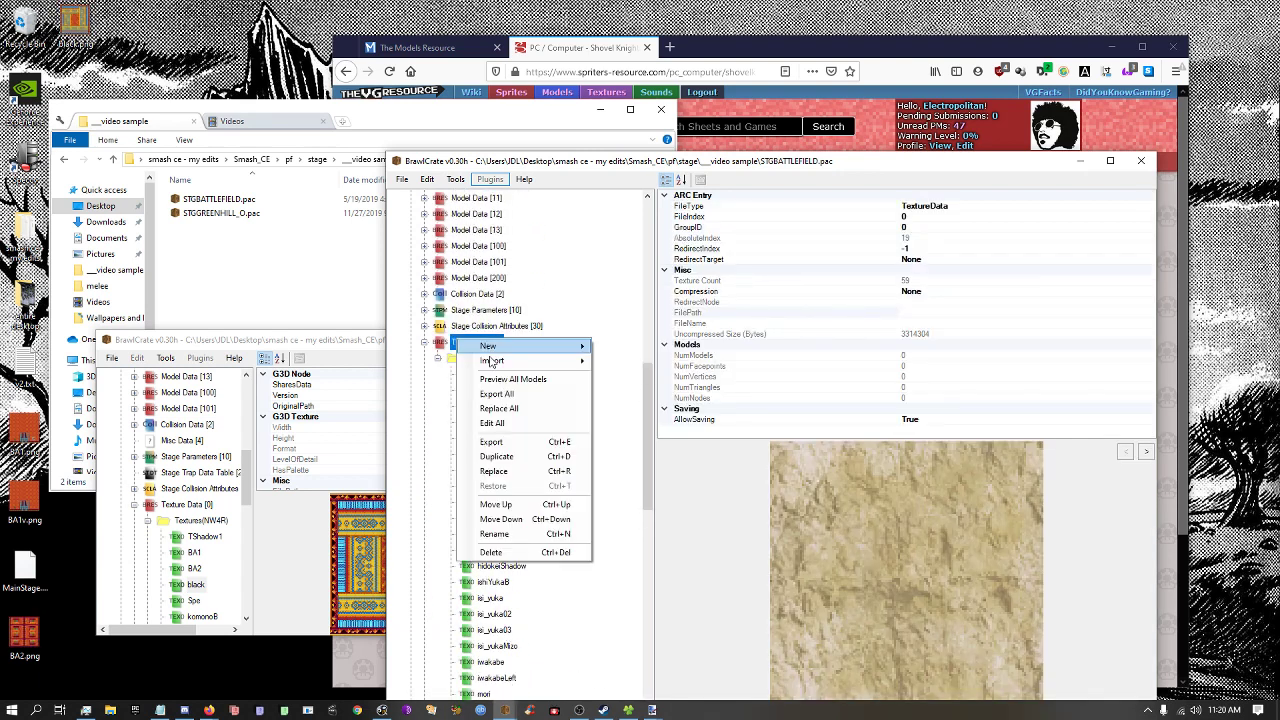
mouse_move(490, 346)
click(620, 369)
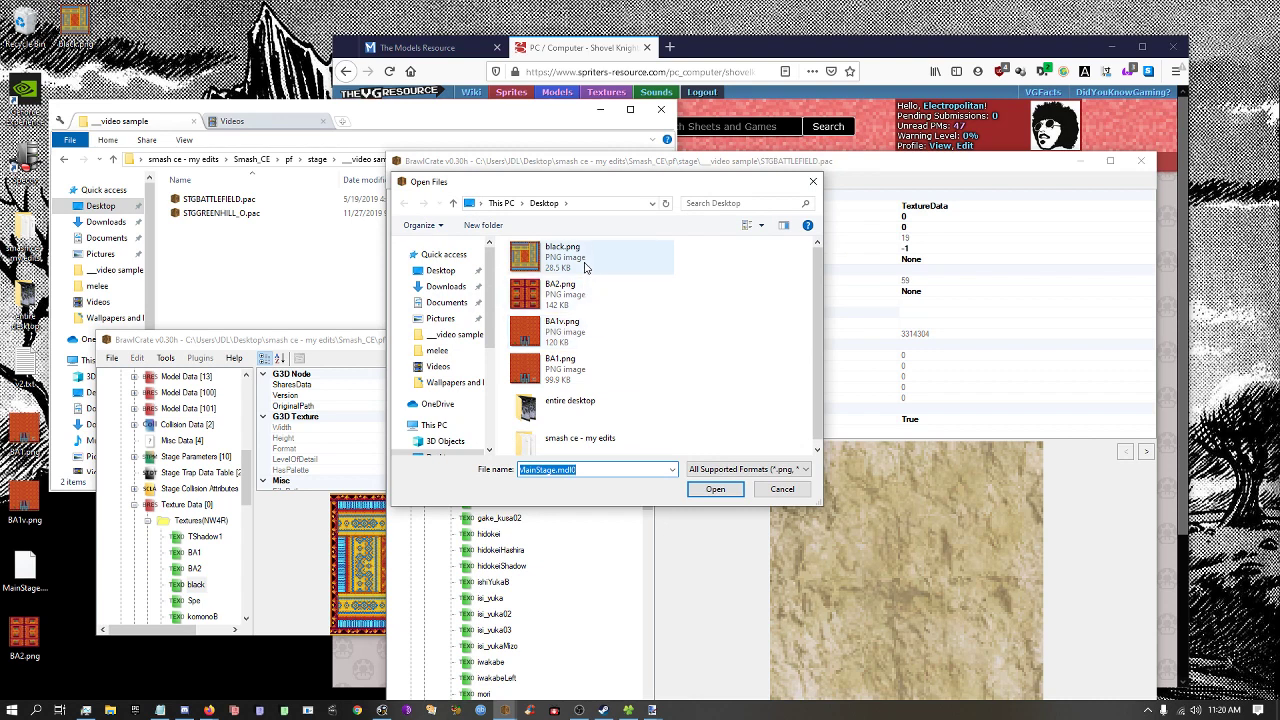
click(562, 256)
shift+click(565, 332)
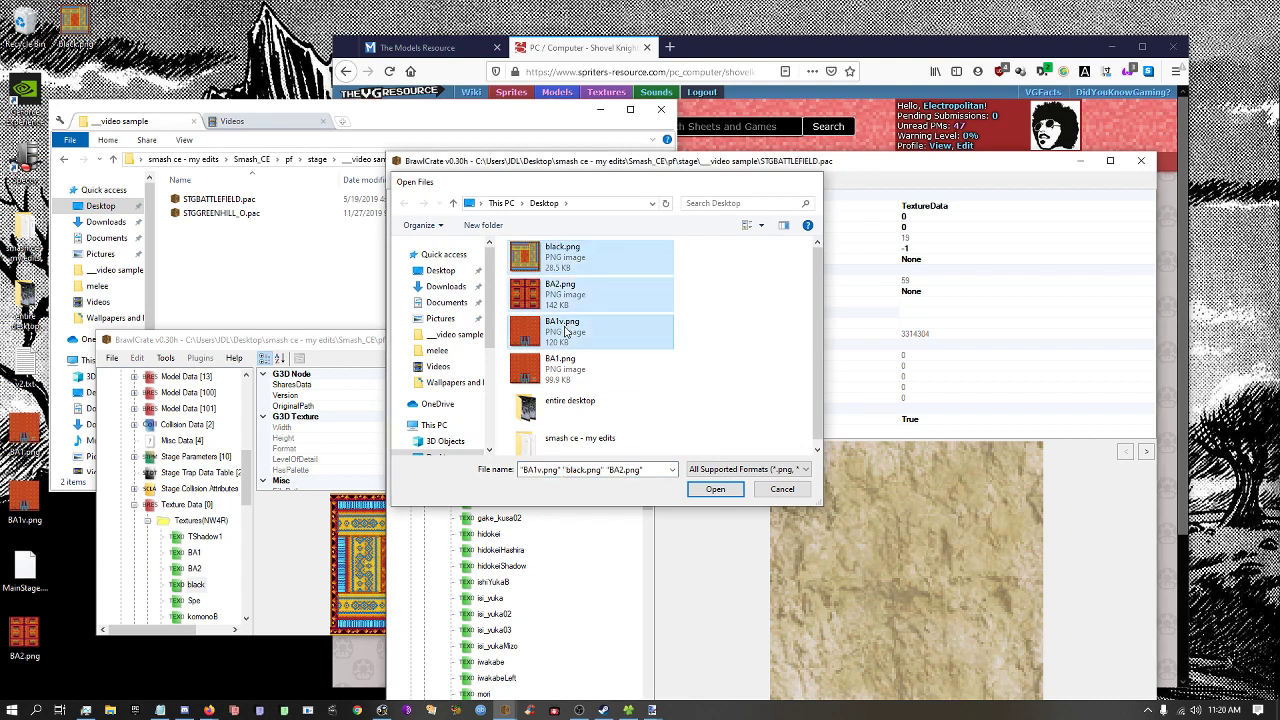
key(Return)
key(Return)
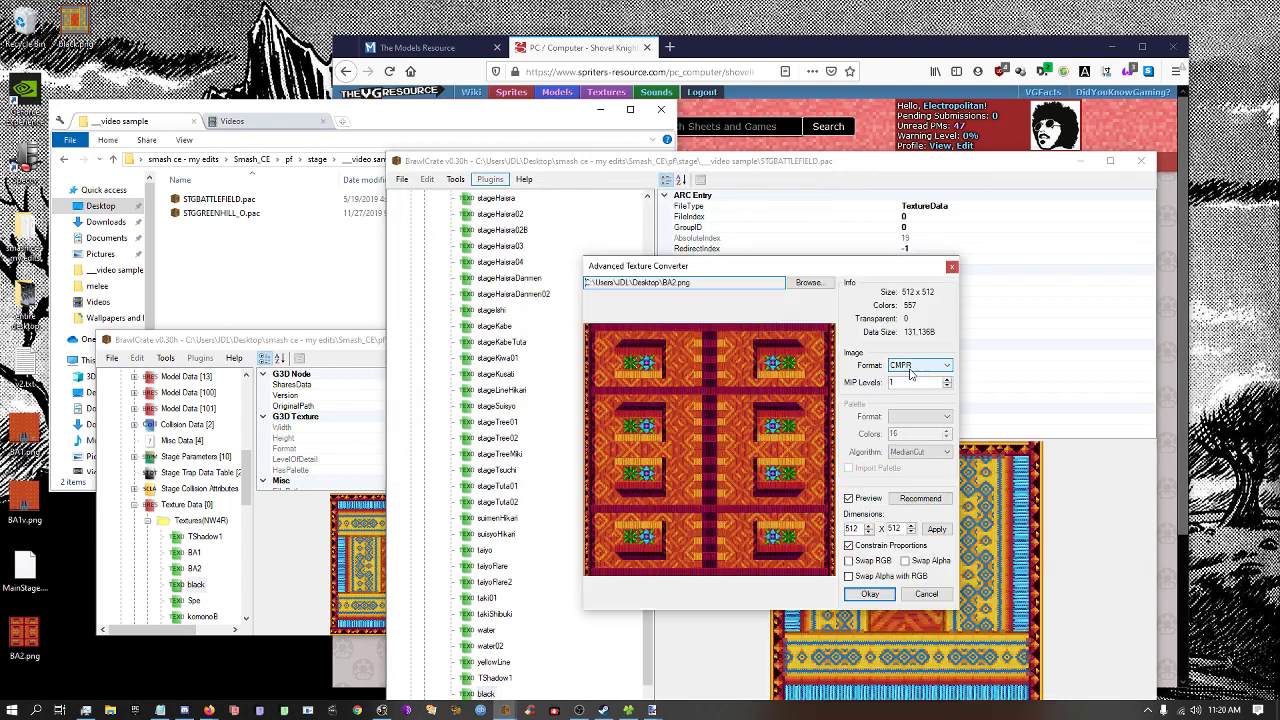
key(Return)
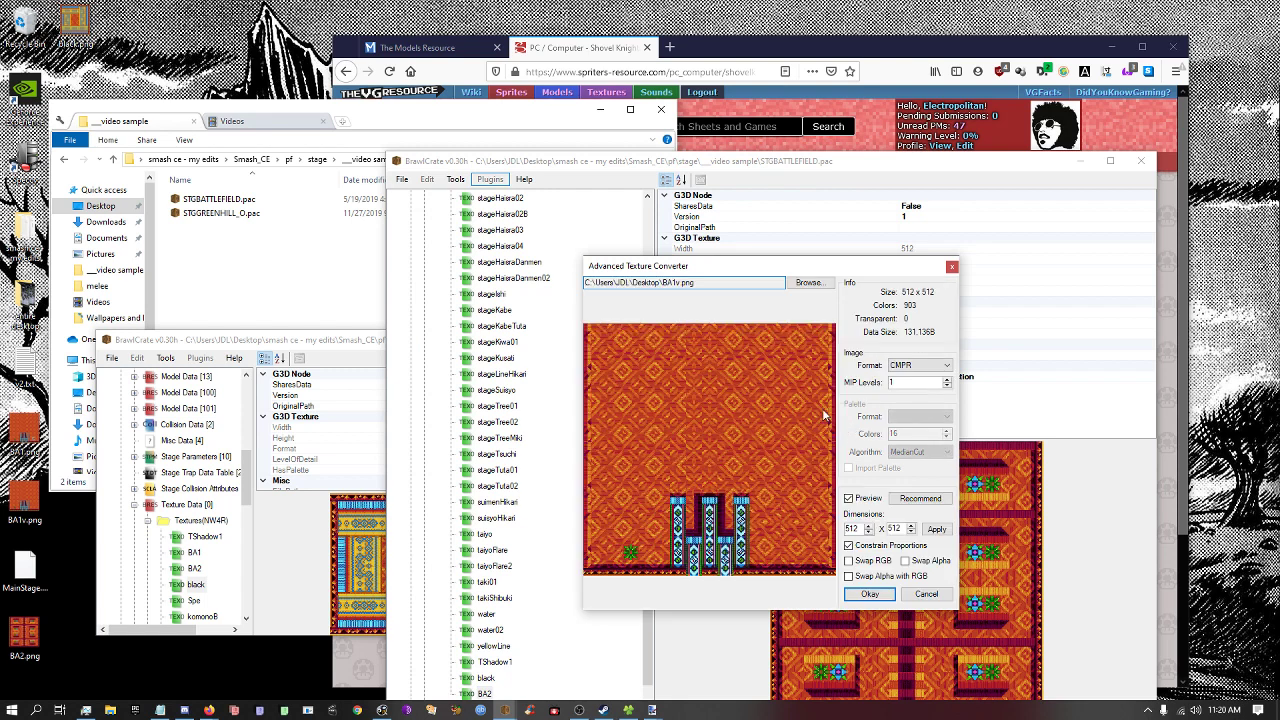
Browse the other image formats for BA1v.png, return to CMPR and finish importing the texture.
click(905, 366)
key(Up)
key(Up)
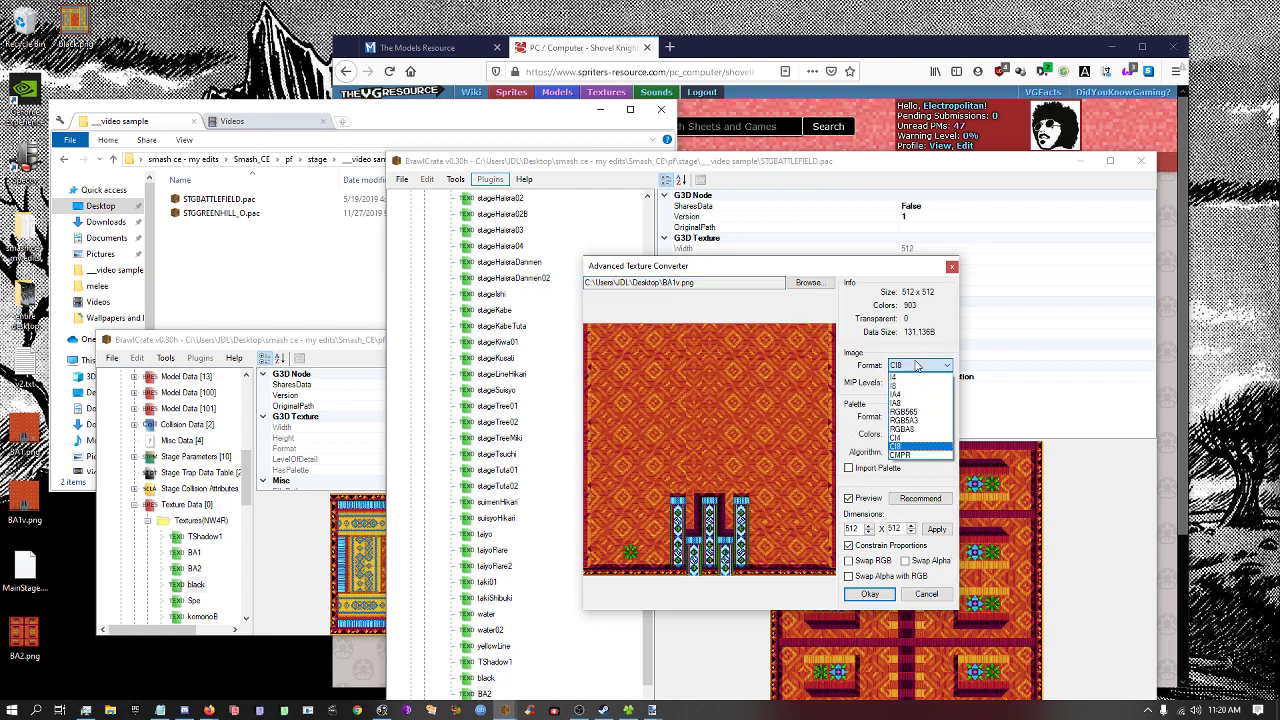
key(Up)
key(Up)
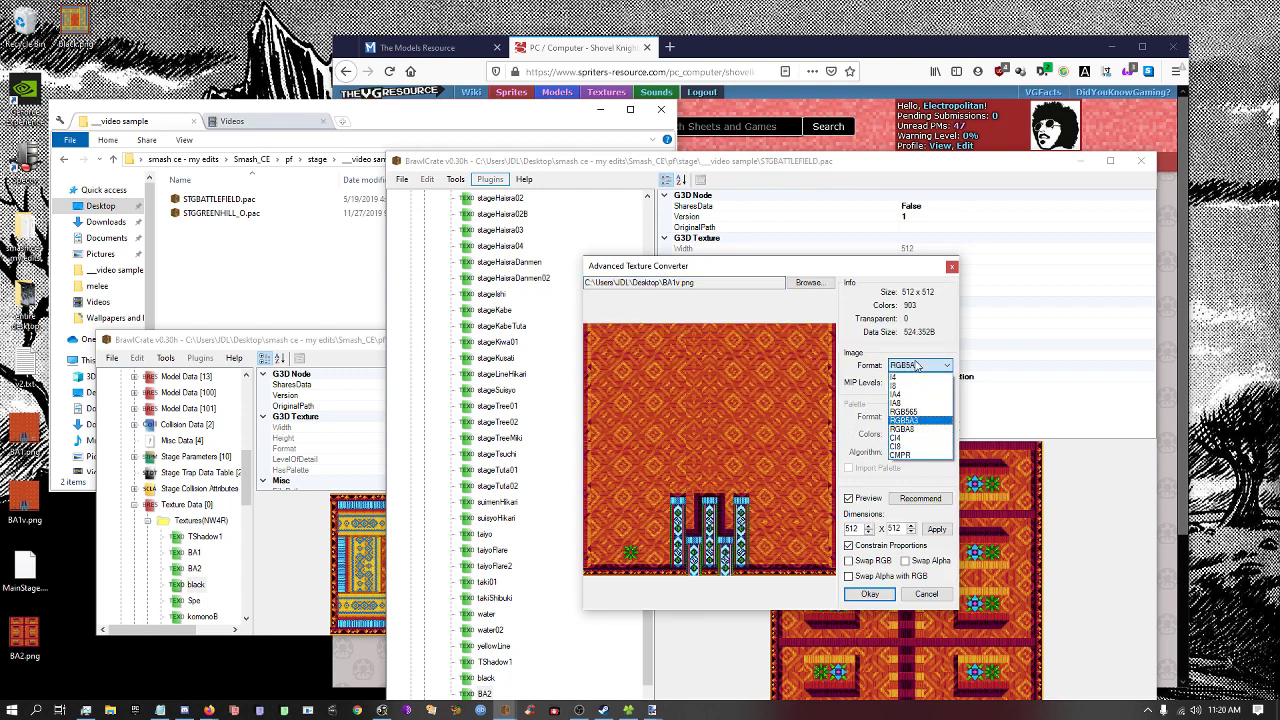
click(912, 456)
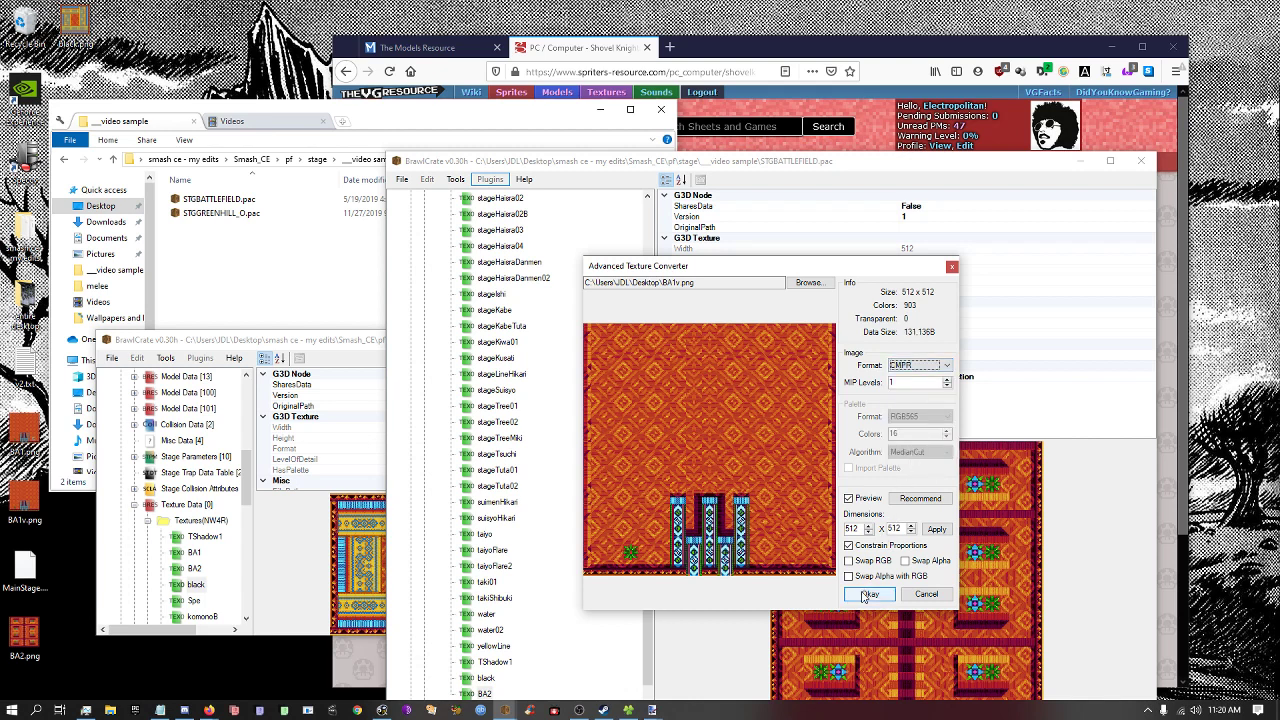
click(866, 595)
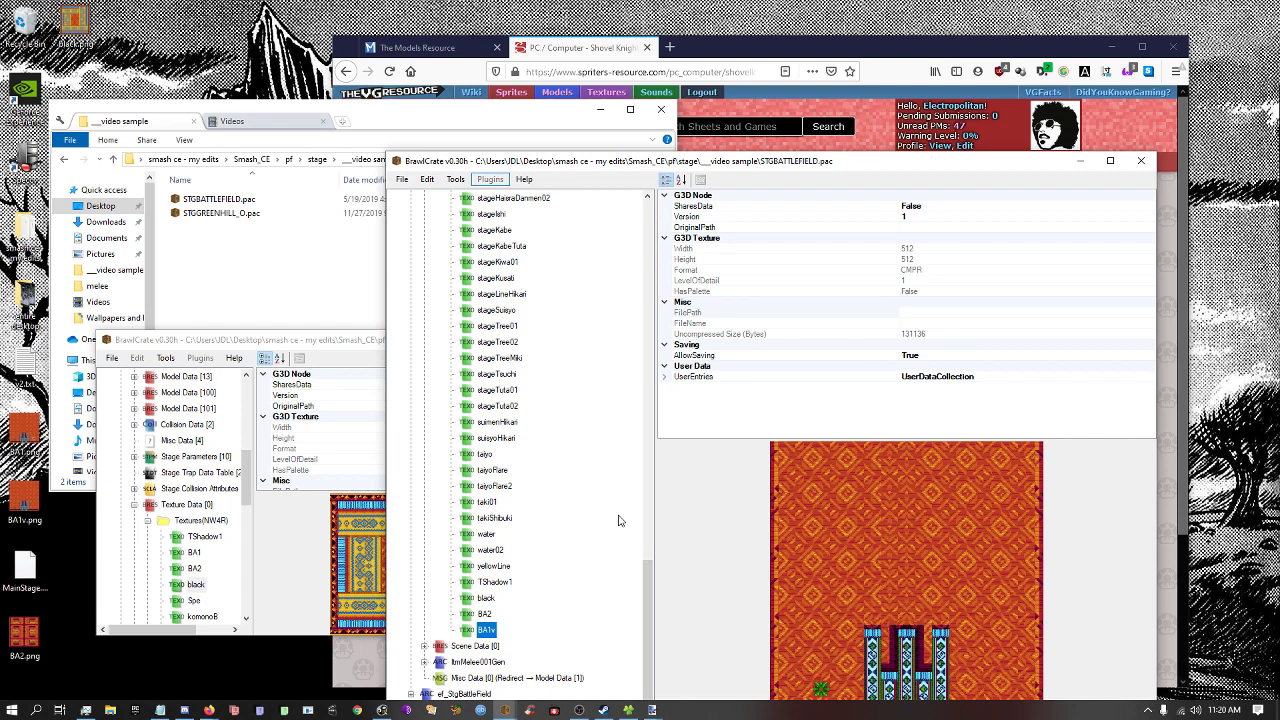
Rename the imported BA1v texture to BA1 and open its name for editing again.
key(F2)
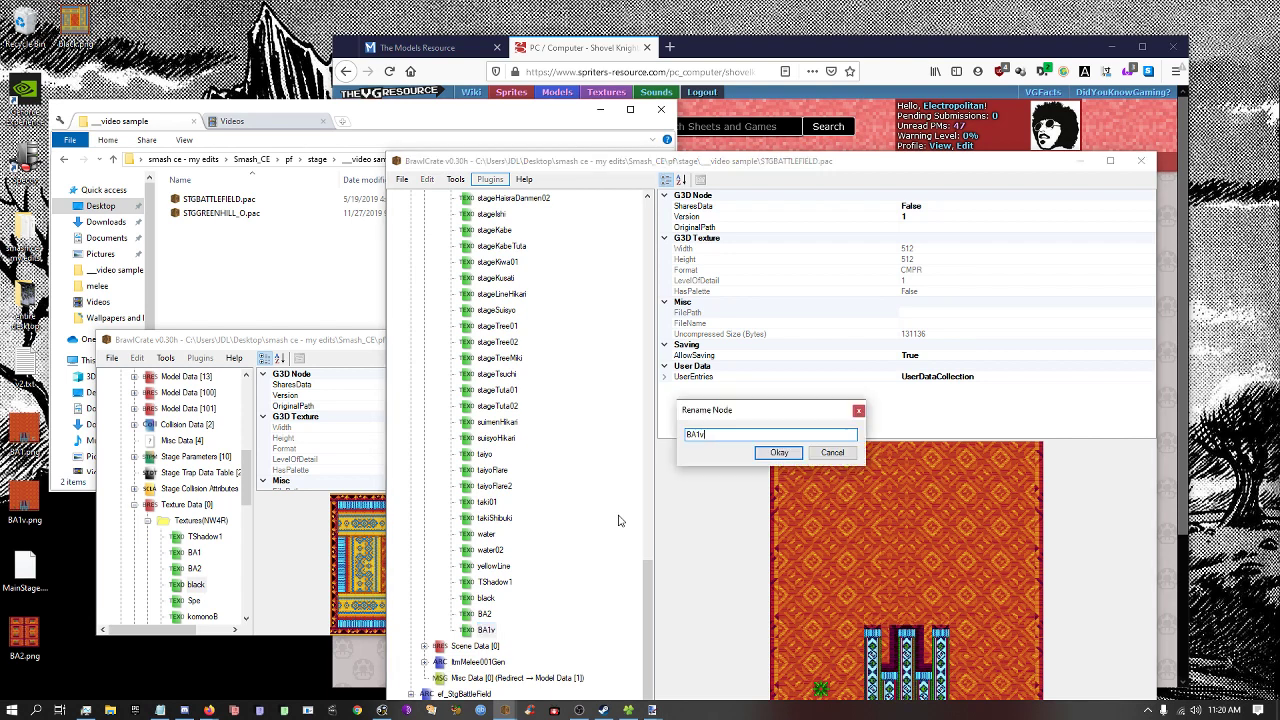
key(BackSpace)
key(Return)
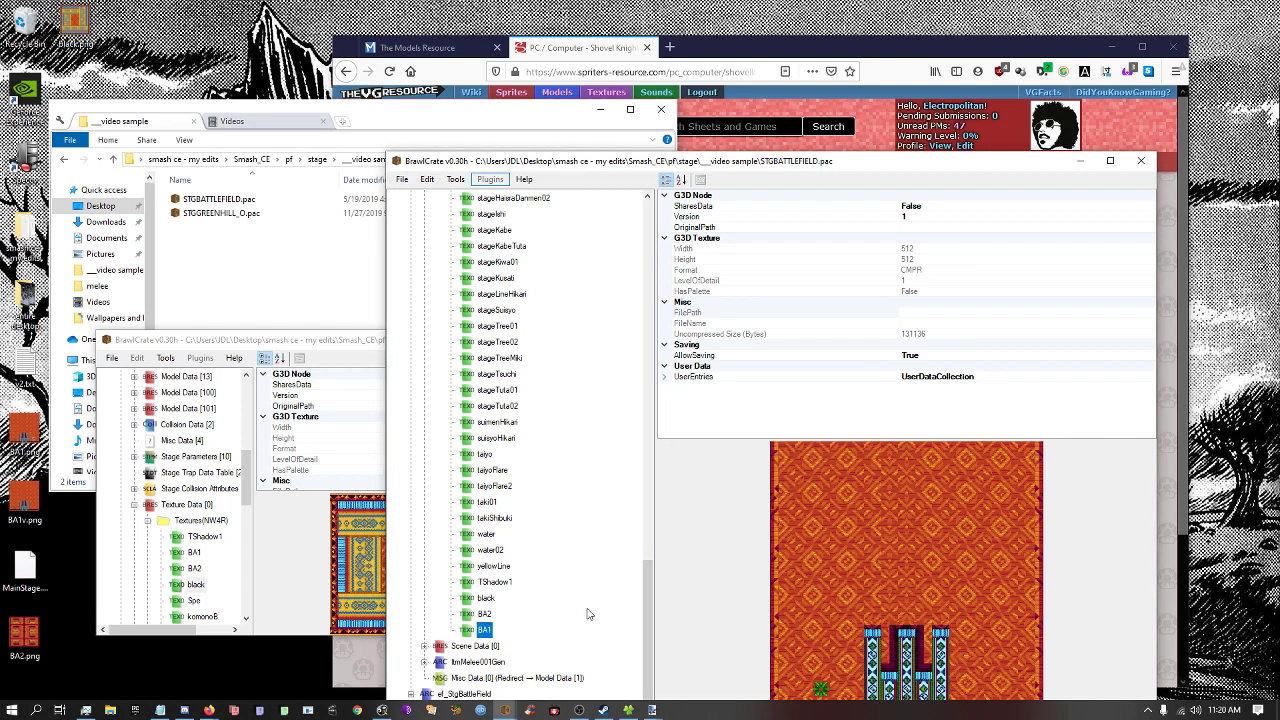
key(F2)
Check the MainStage material texture references and rename the BA1 reference under nature_basic_block_02B to BA1vv.
drag(648, 636, 645, 266)
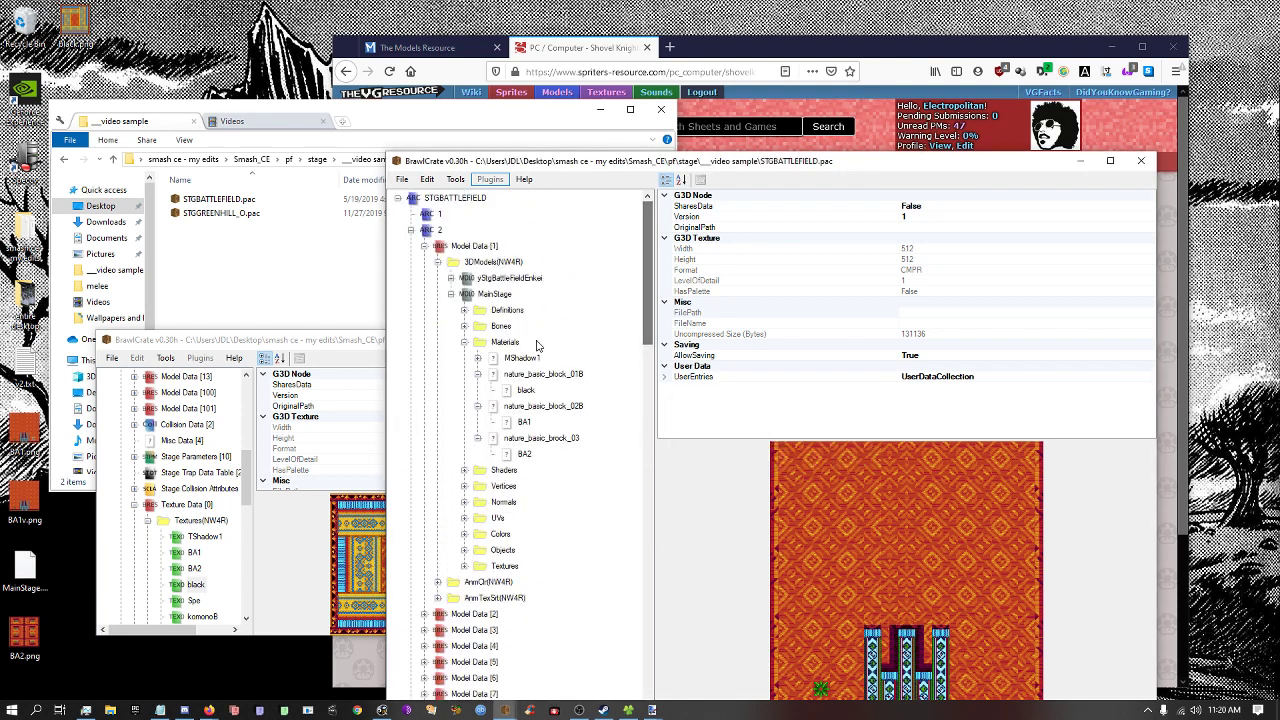
click(526, 423)
click(526, 390)
click(524, 455)
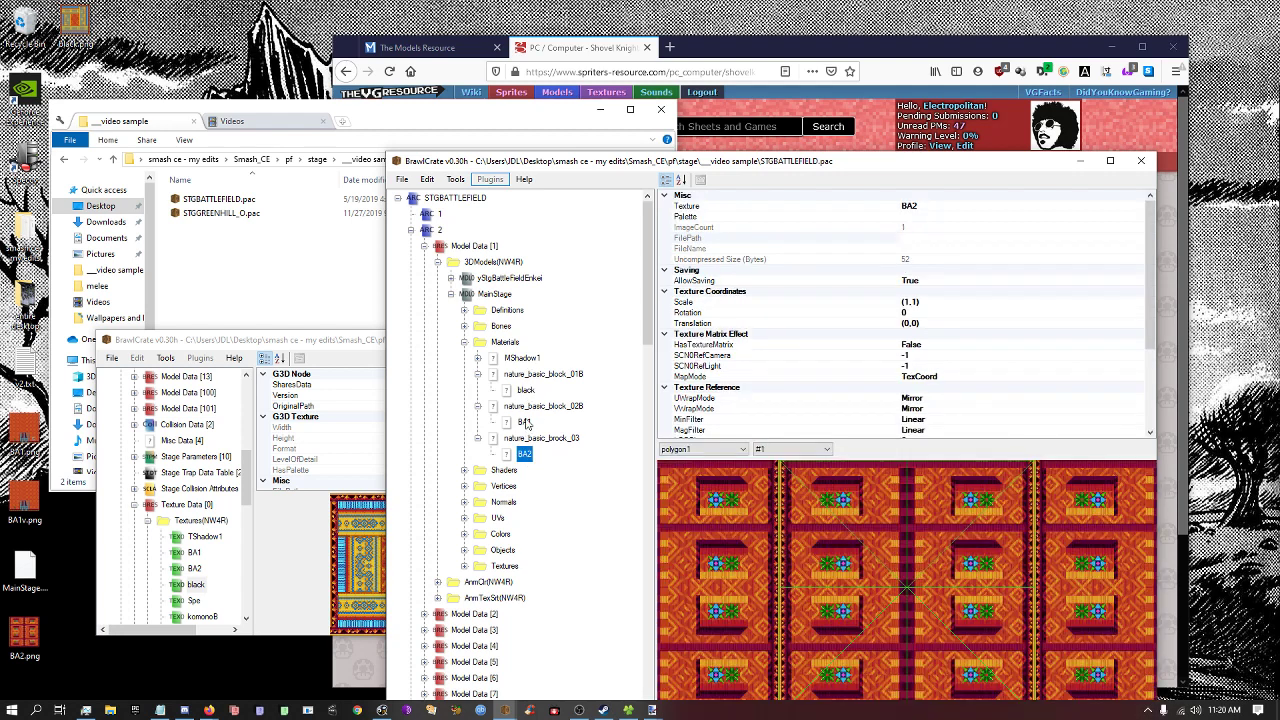
click(525, 422)
key(ctrl+n)
key(Right)
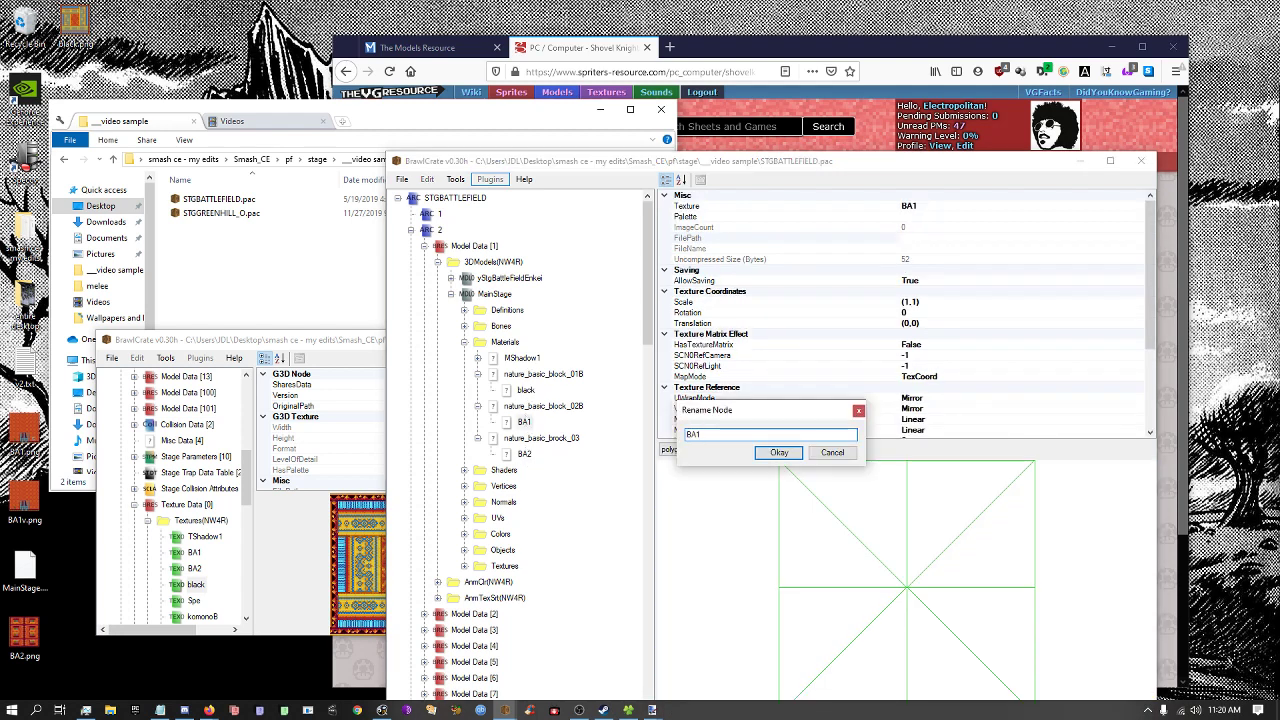
text(vv)
key(Return)
Look over the textures in Texture Data [0], recheck the BA1vv reference, and collapse MainStage's Materials folder.
scroll(430, 612, down, 2)
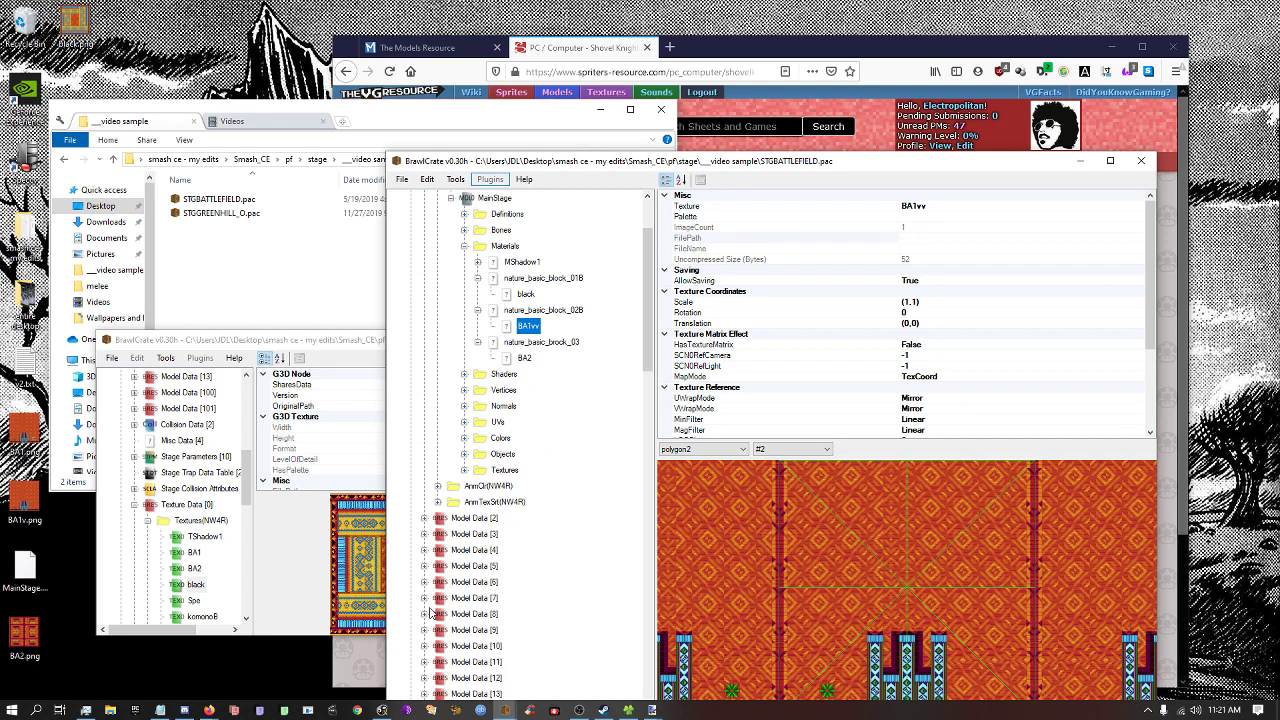
scroll(487, 578, down, 10)
click(492, 583)
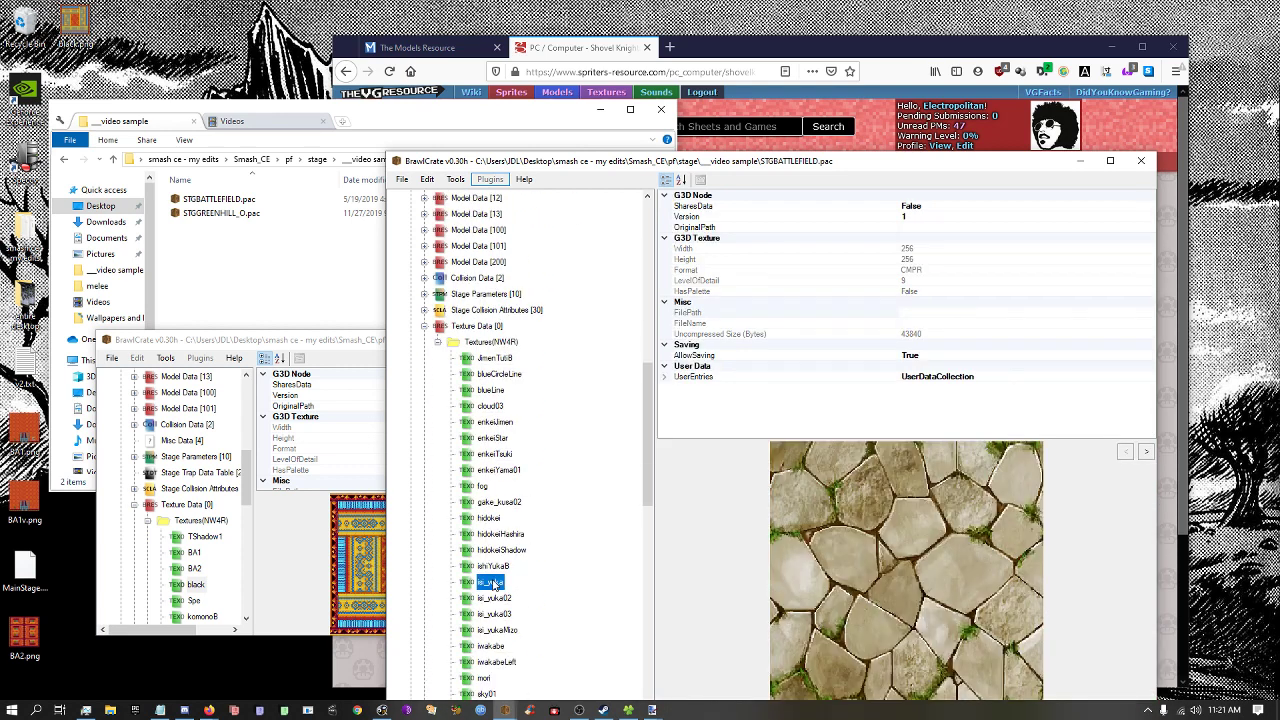
scroll(492, 583, up, 12)
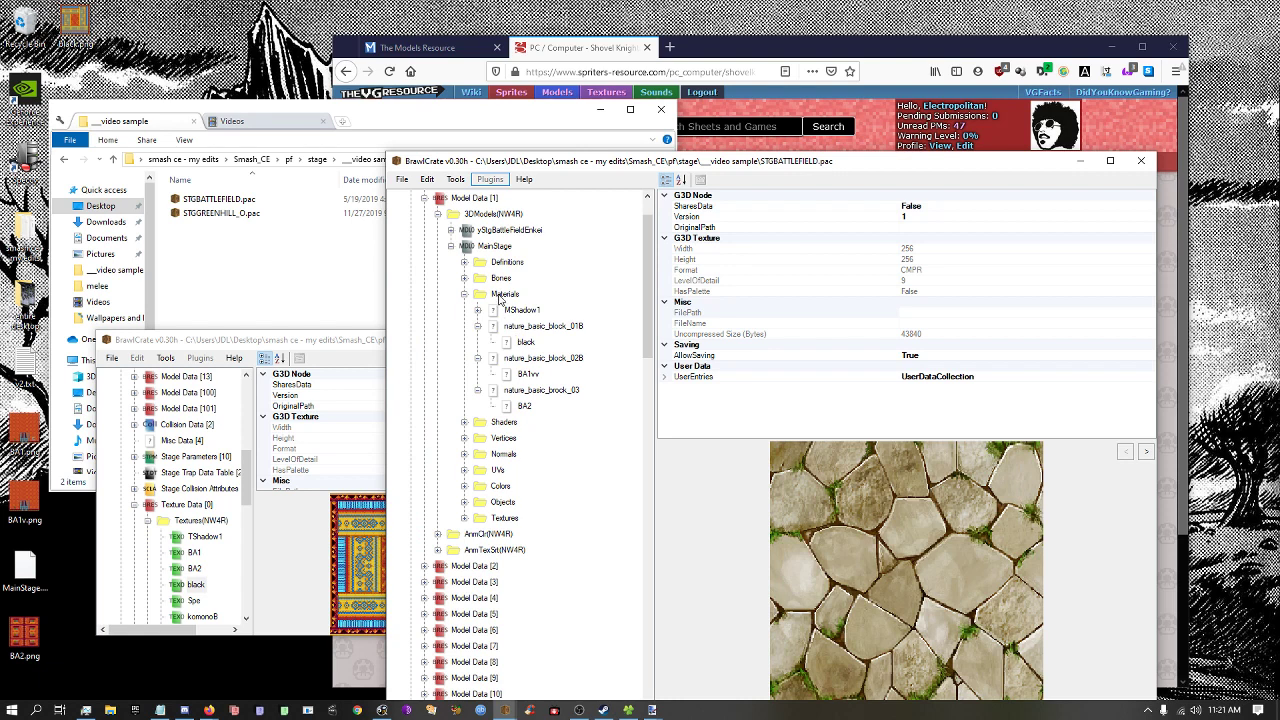
click(526, 374)
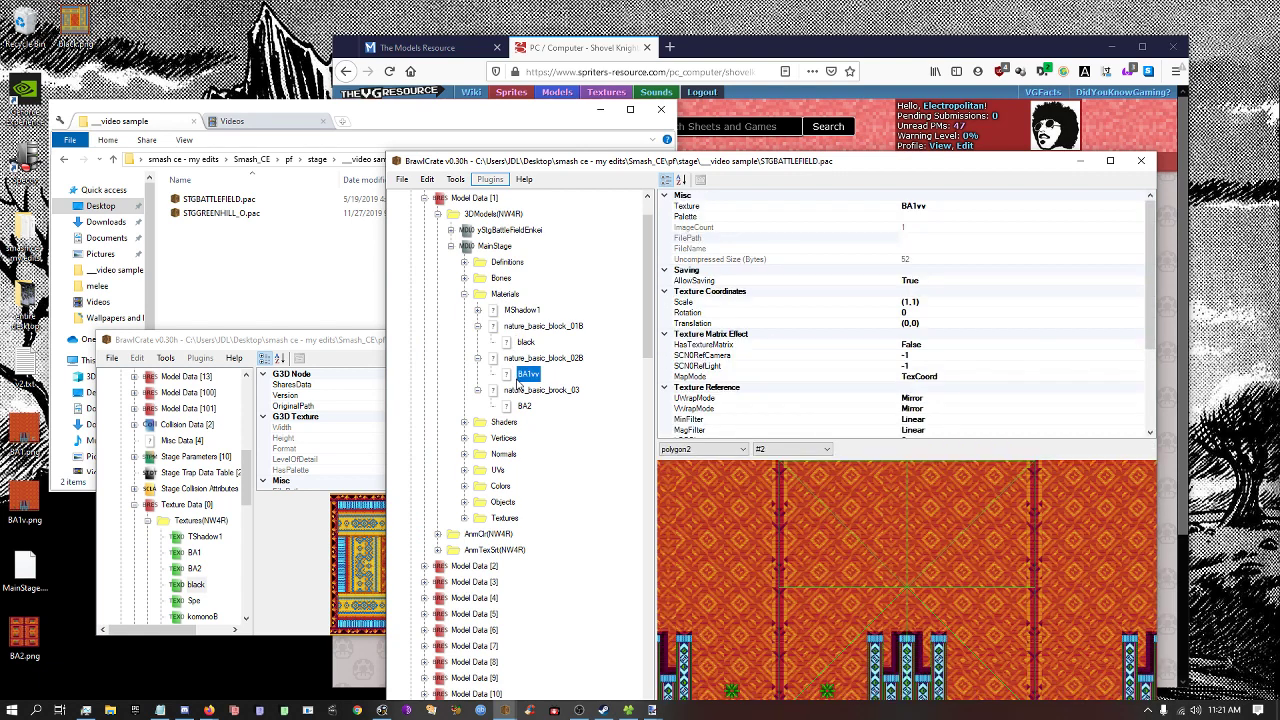
scroll(519, 385, up, 1)
click(466, 343)
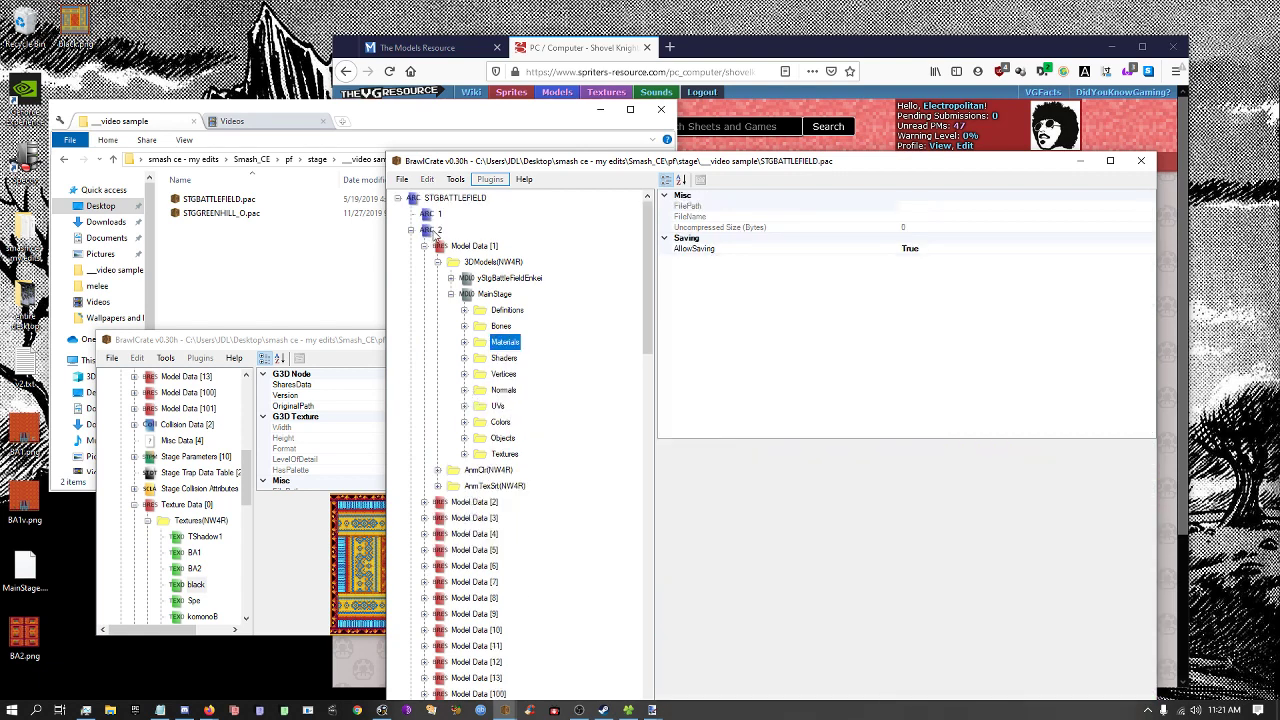
Preview all models of ARC 2 and inspect the placement of MainStage's block beneath the Battlefield platform.
right_click(434, 231)
click(488, 272)
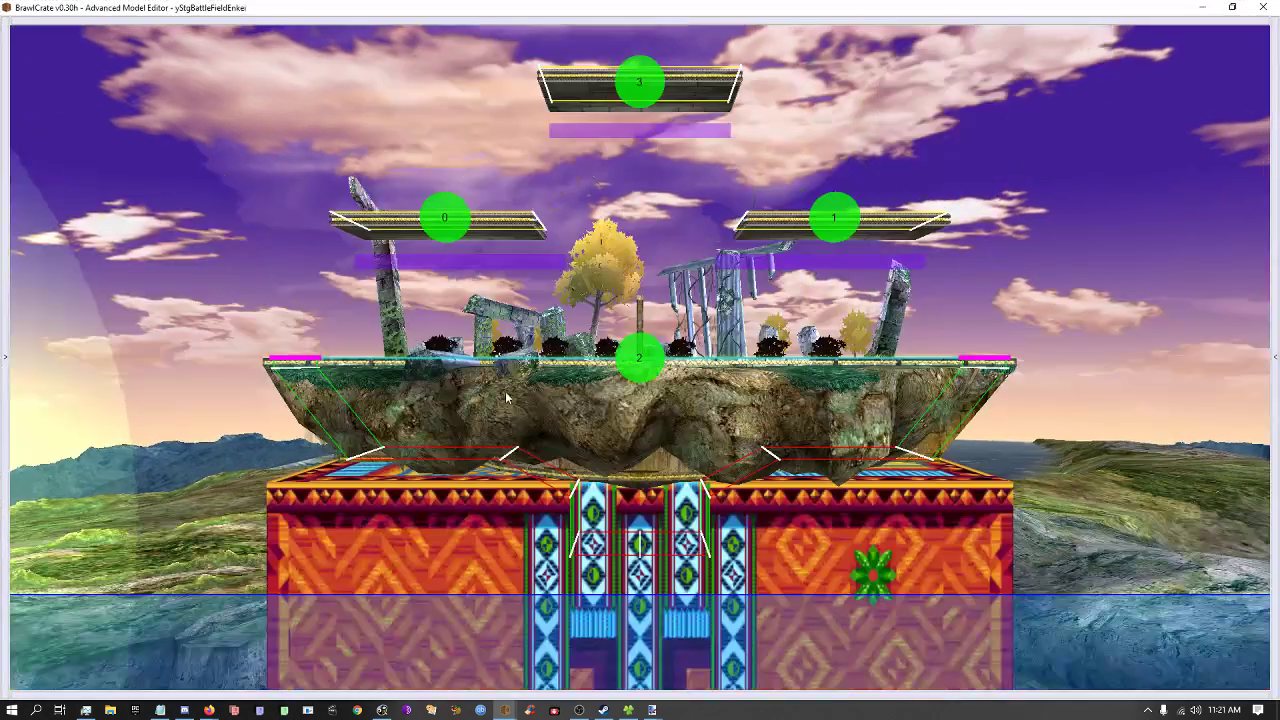
scroll(504, 397, down, 5)
ctrl+right_drag(489, 394, 650, 464)
right_drag(656, 380, 691, 425)
scroll(691, 425, up, 3)
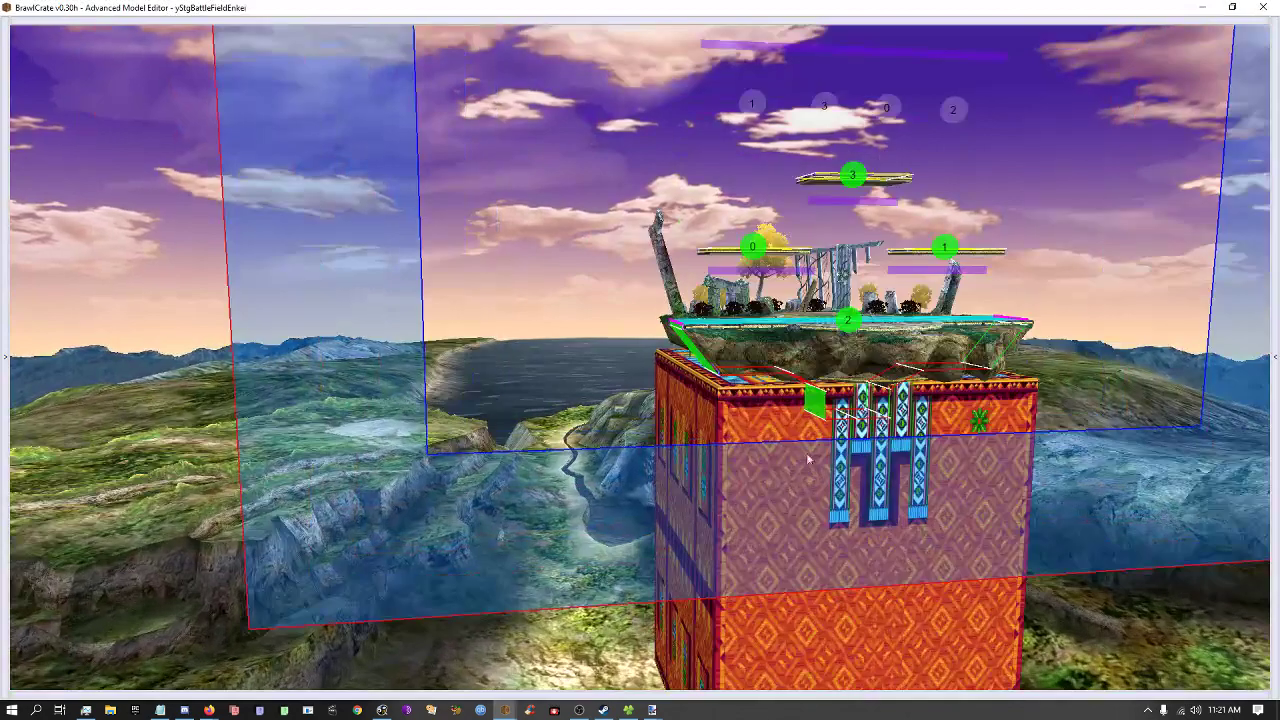
right_drag(822, 378, 783, 410)
drag(784, 415, 657, 370)
Show the model editor's side panels and load the StgBattleField00 SCN animation onto the preview.
key(ctrl+alt+d)
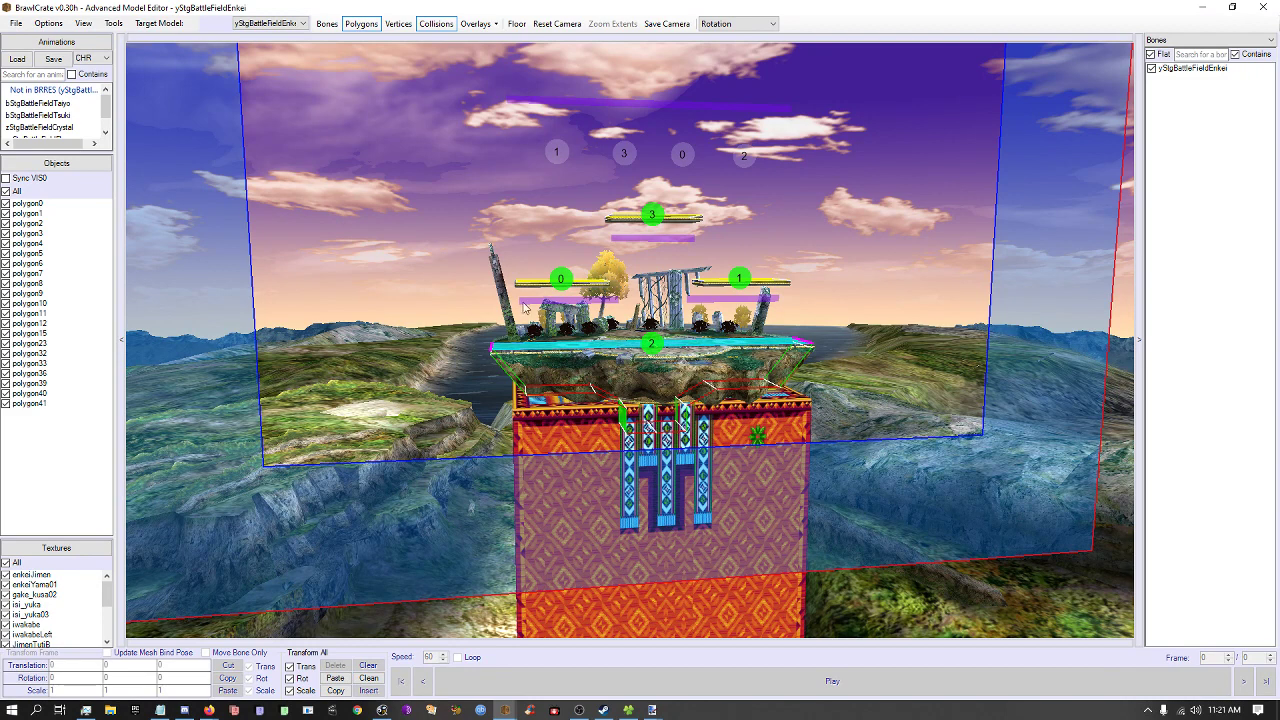
click(91, 59)
click(90, 123)
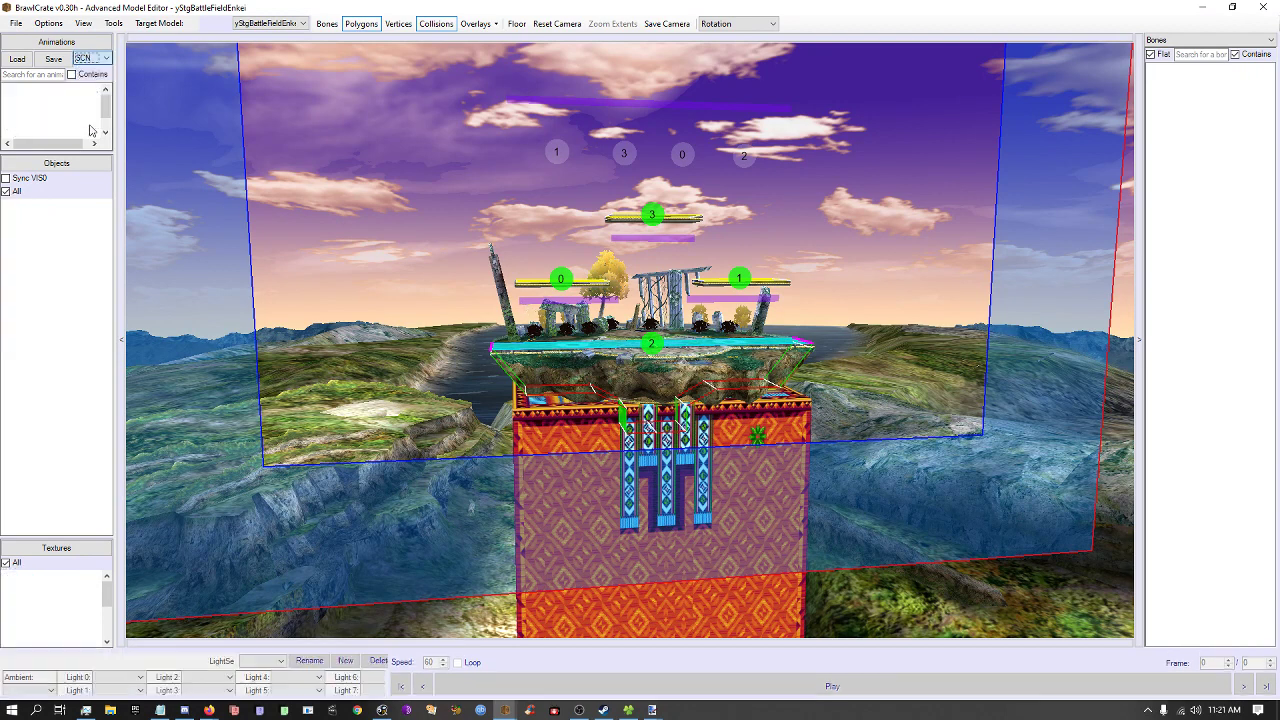
click(45, 103)
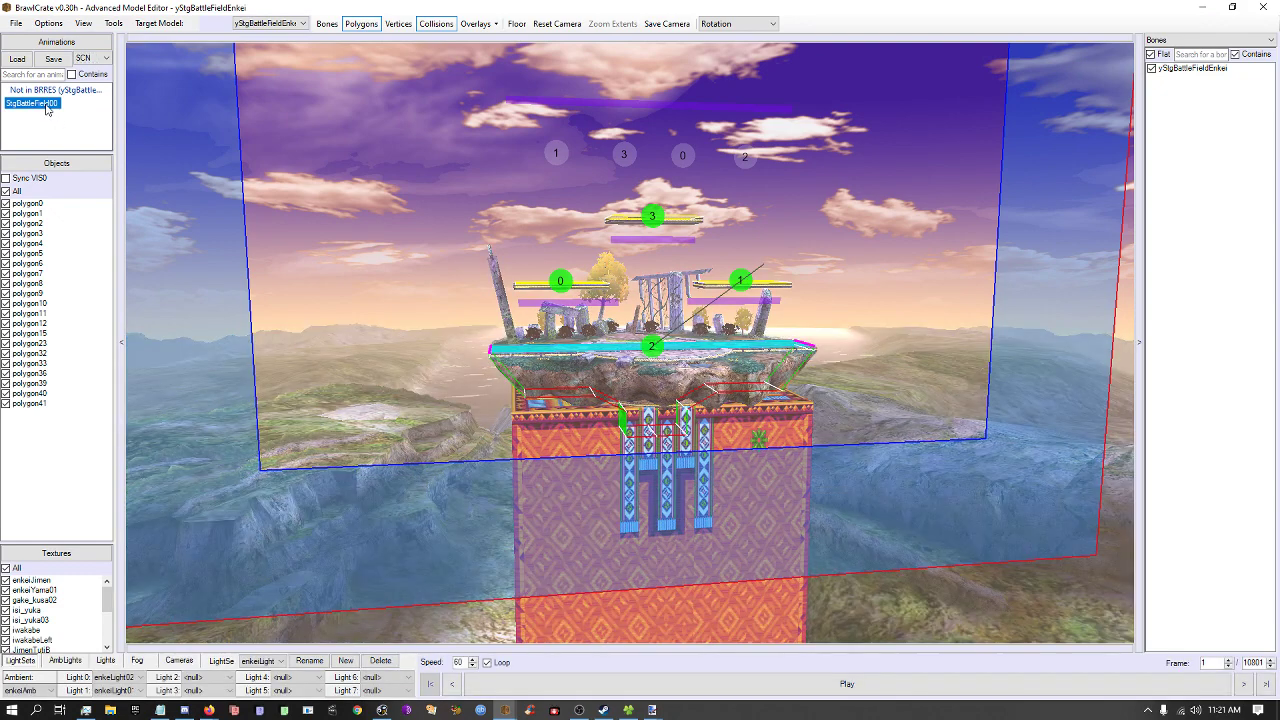
Play the StgBattleField00 lighting animation, replay it from another frame to compare the block's lighting, and close the preview.
click(919, 686)
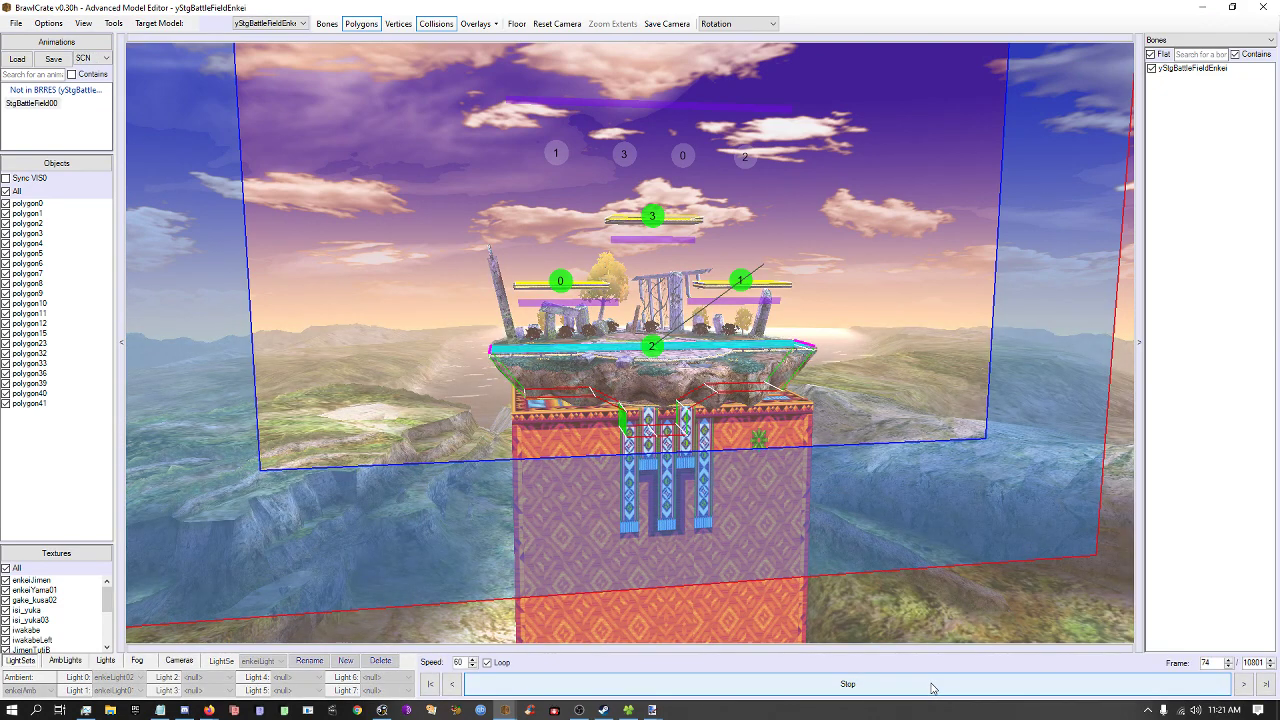
click(932, 686)
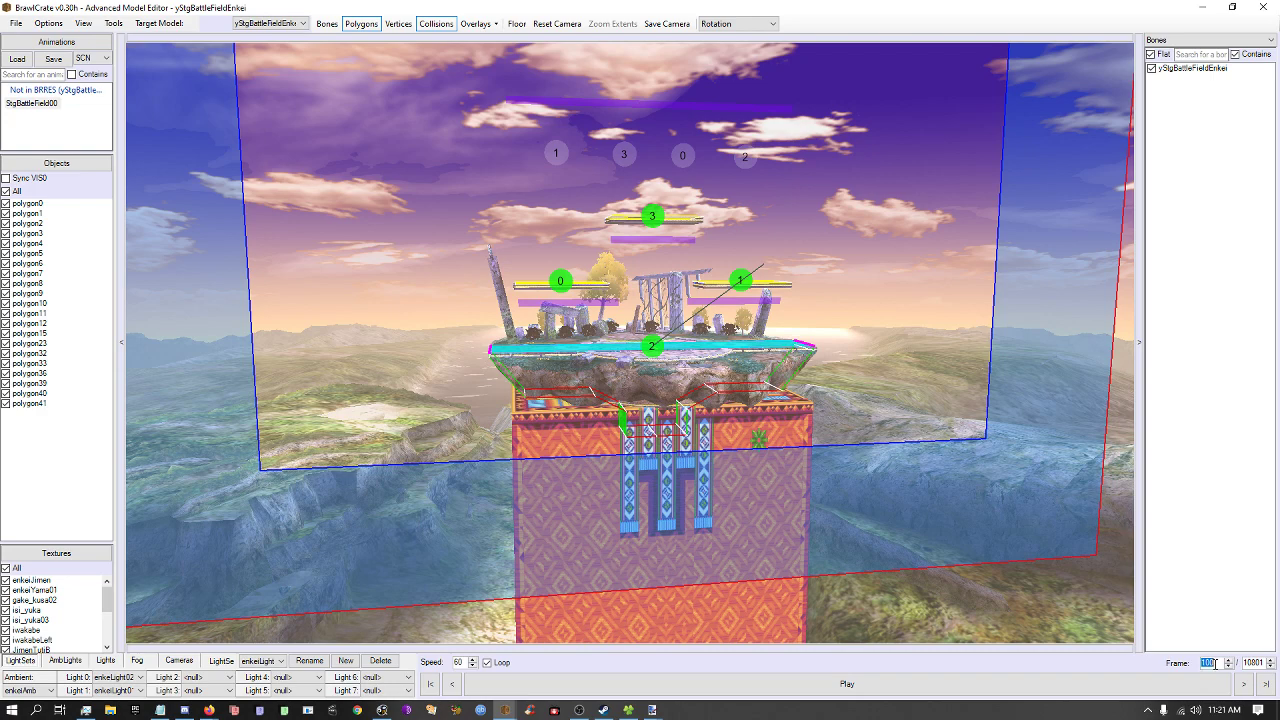
text(1)
key(Return)
click(690, 684)
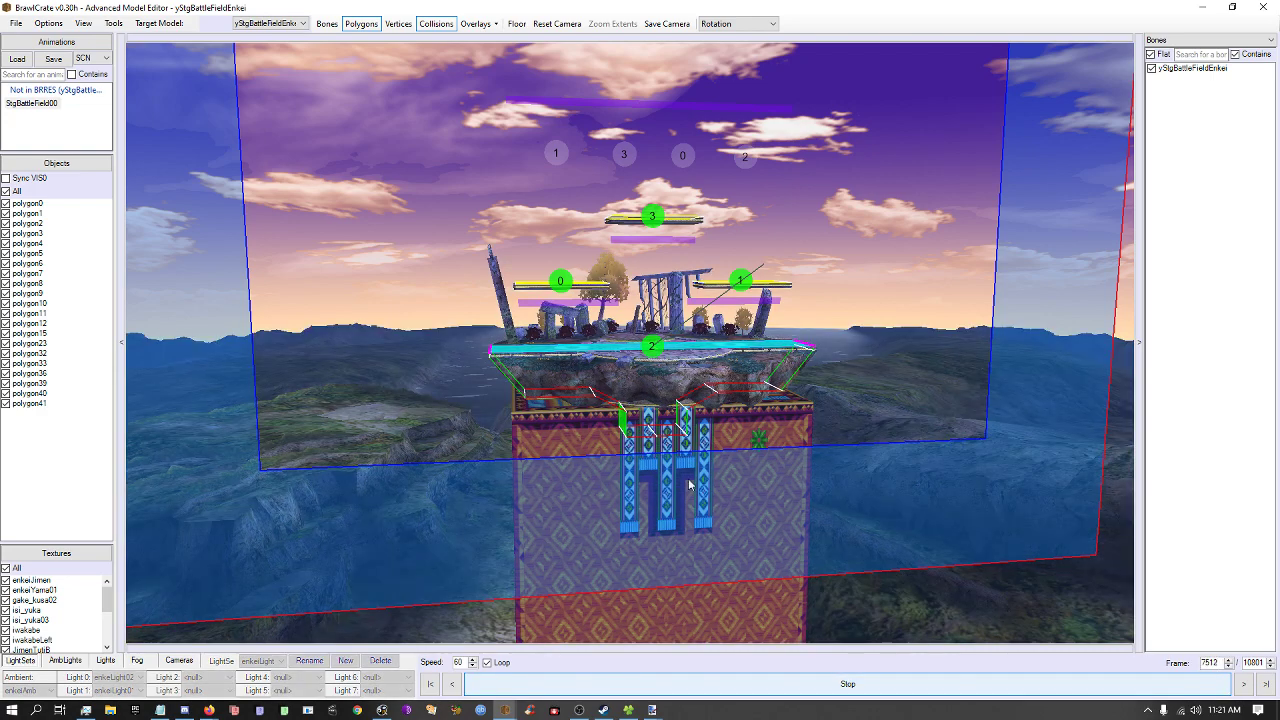
click(776, 690)
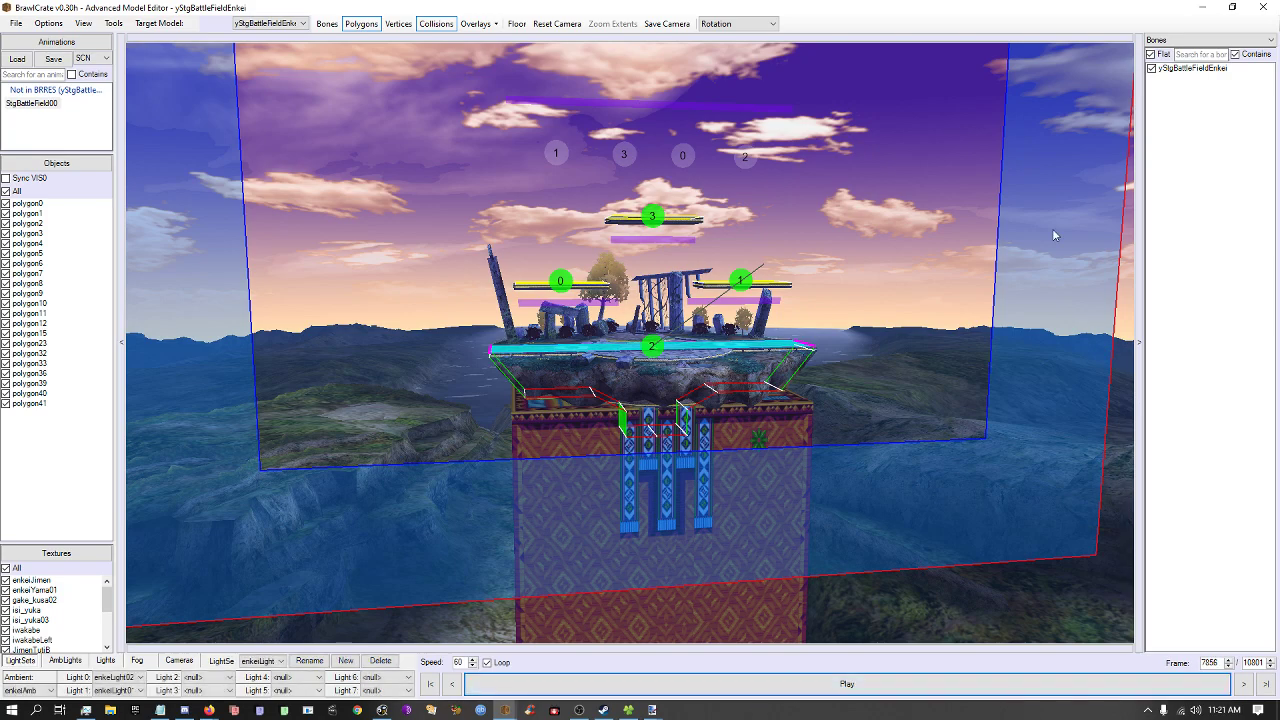
click(1273, 6)
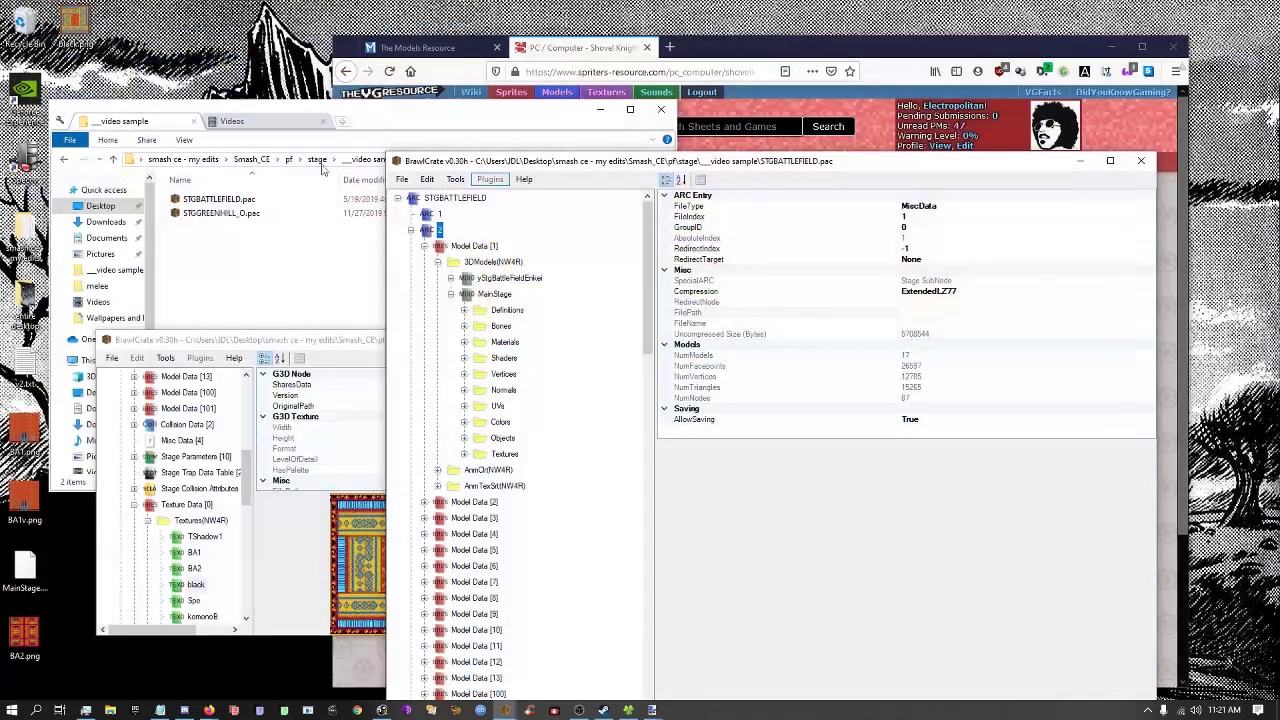
Enlarge the STGBATTLEFIELD window, expand MainStage's Materials folder and examine the LightSetIndex of nature_basic_block_01B.
double_click(555, 133)
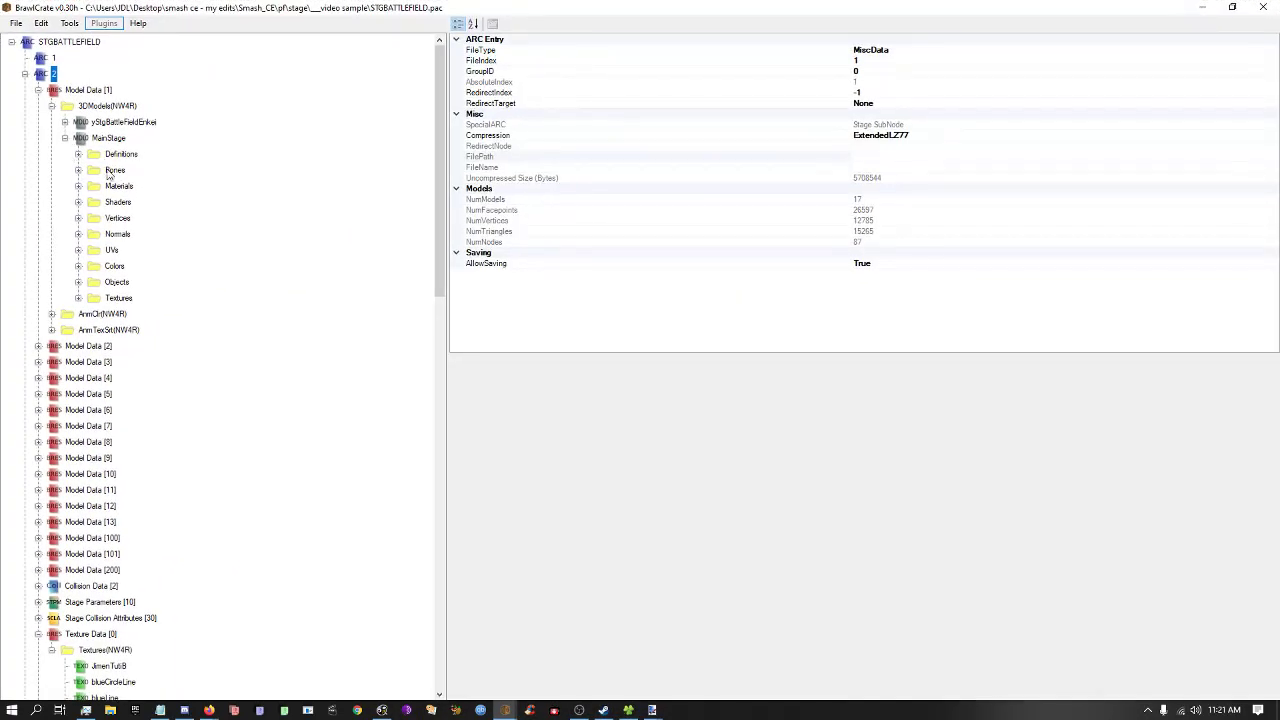
click(114, 186)
key(Right)
key(Down)
key(Down)
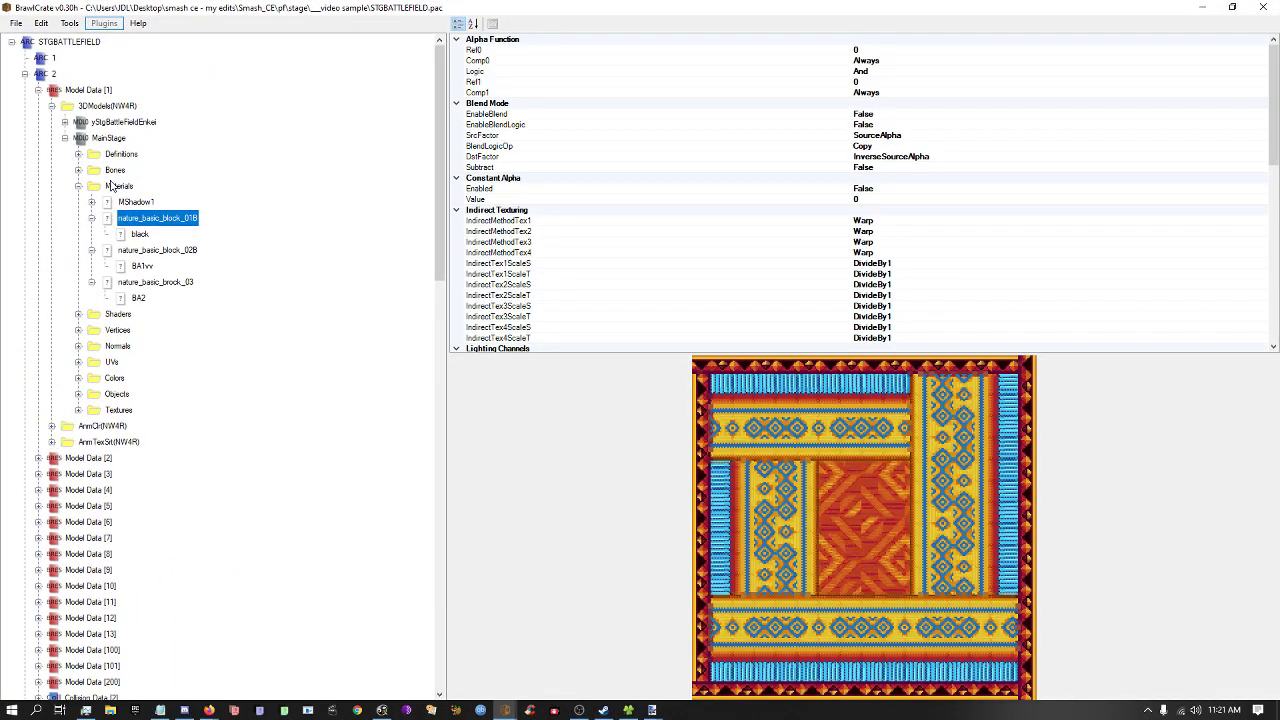
scroll(705, 190, down, 15)
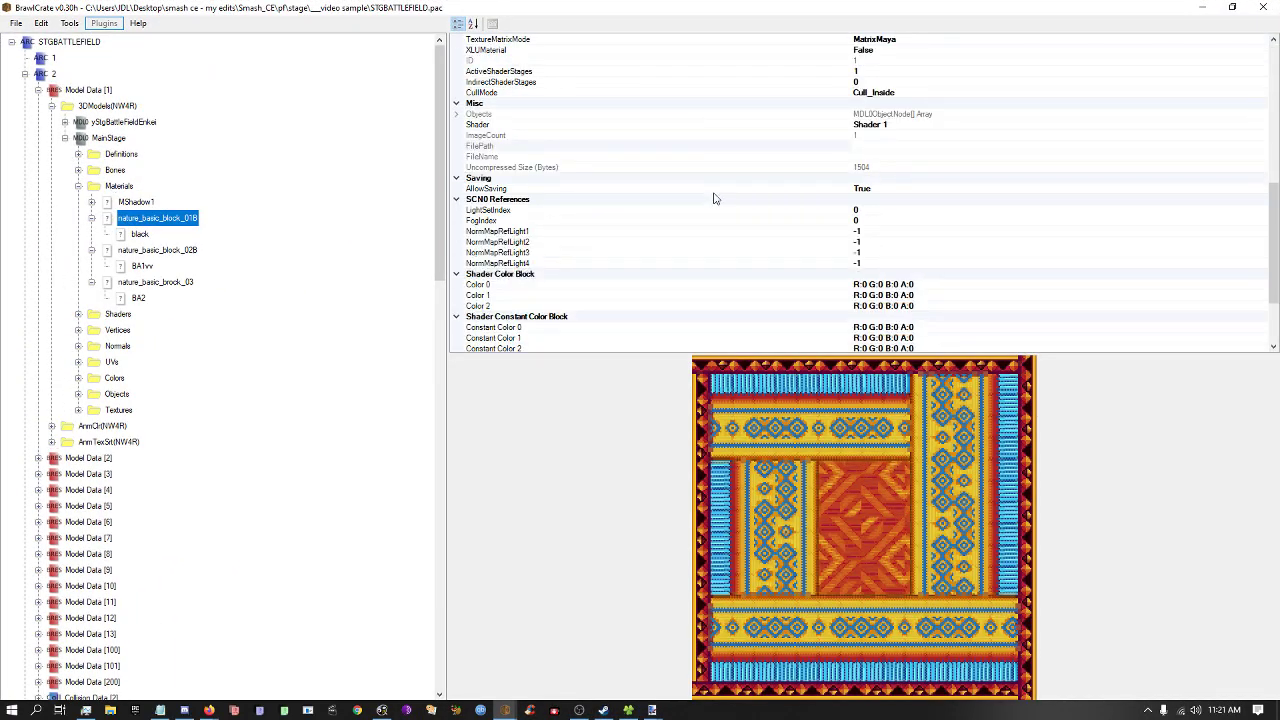
scroll(714, 198, down, 3)
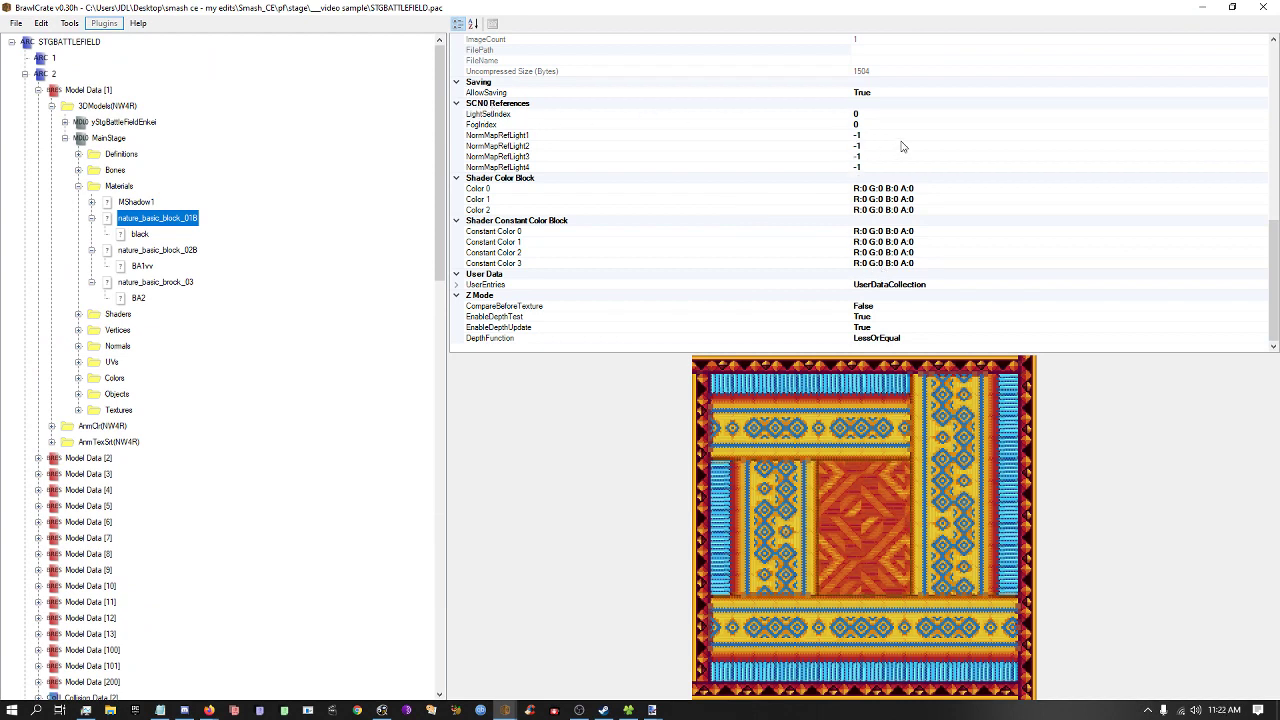
click(882, 114)
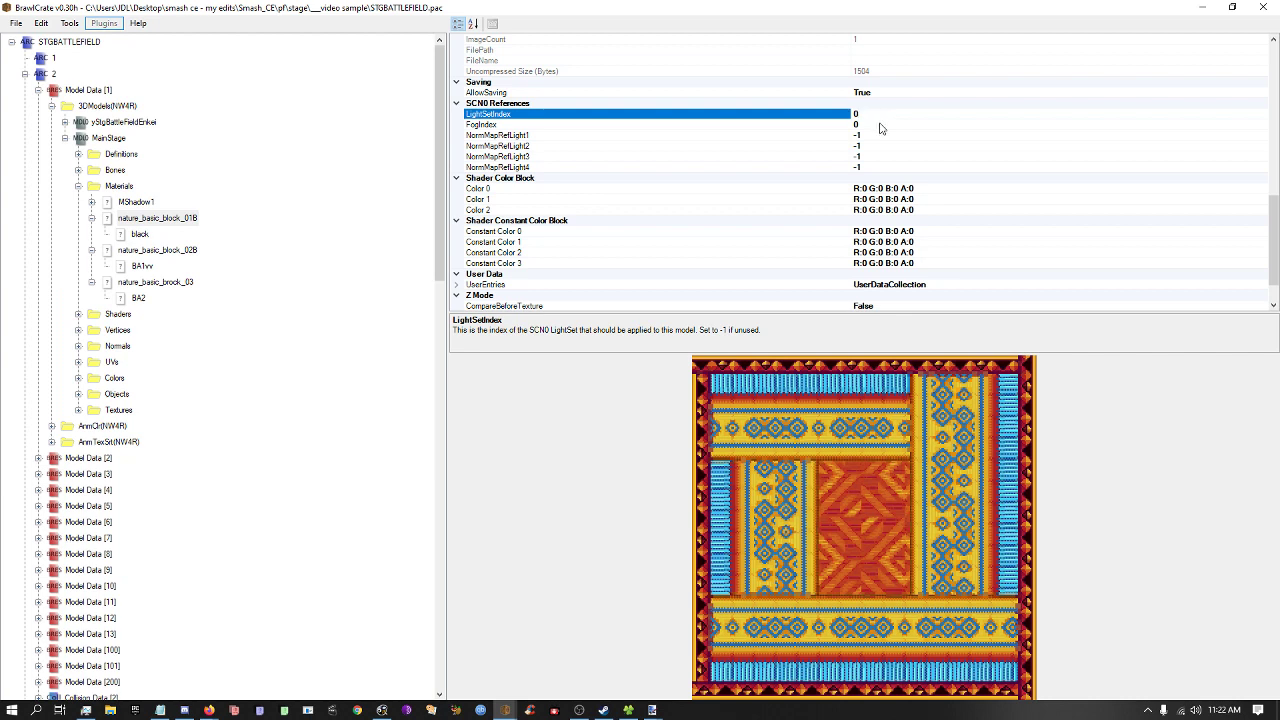
Compare the LightSetIndex and FogIndex of the nature_basic_block_02B and nature_basic_brock_03 materials.
click(165, 251)
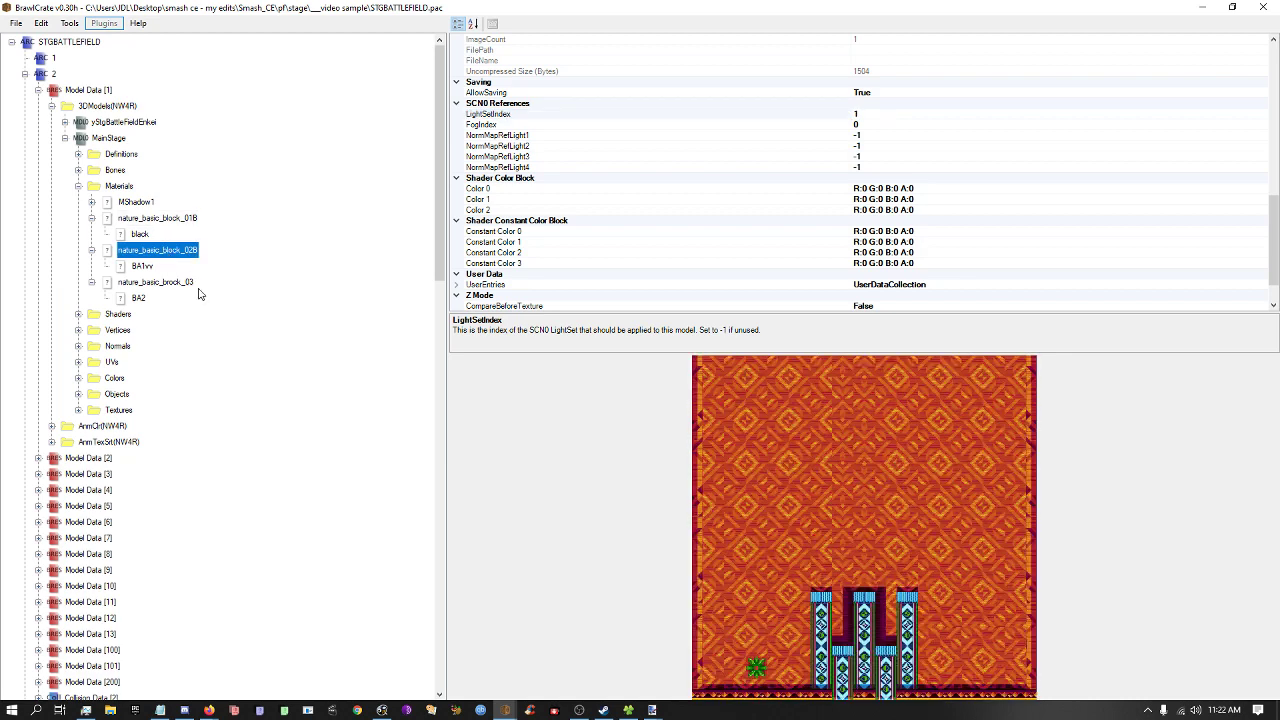
click(189, 283)
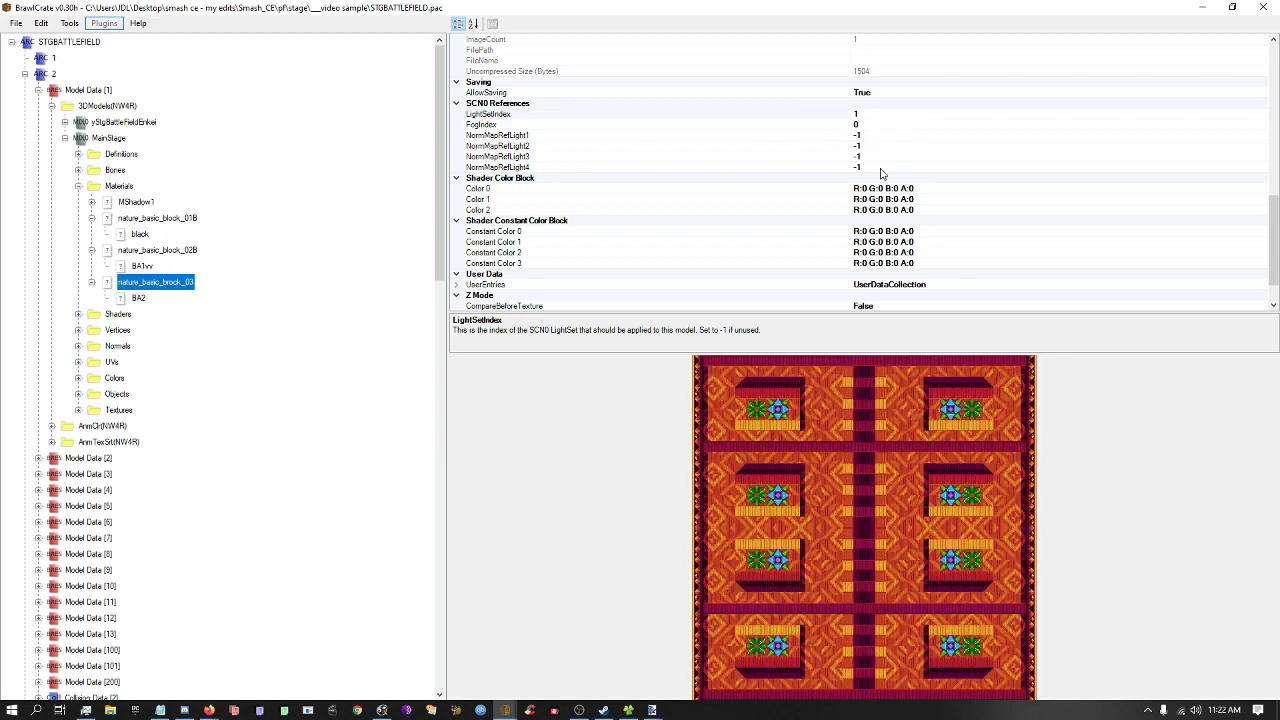
click(883, 123)
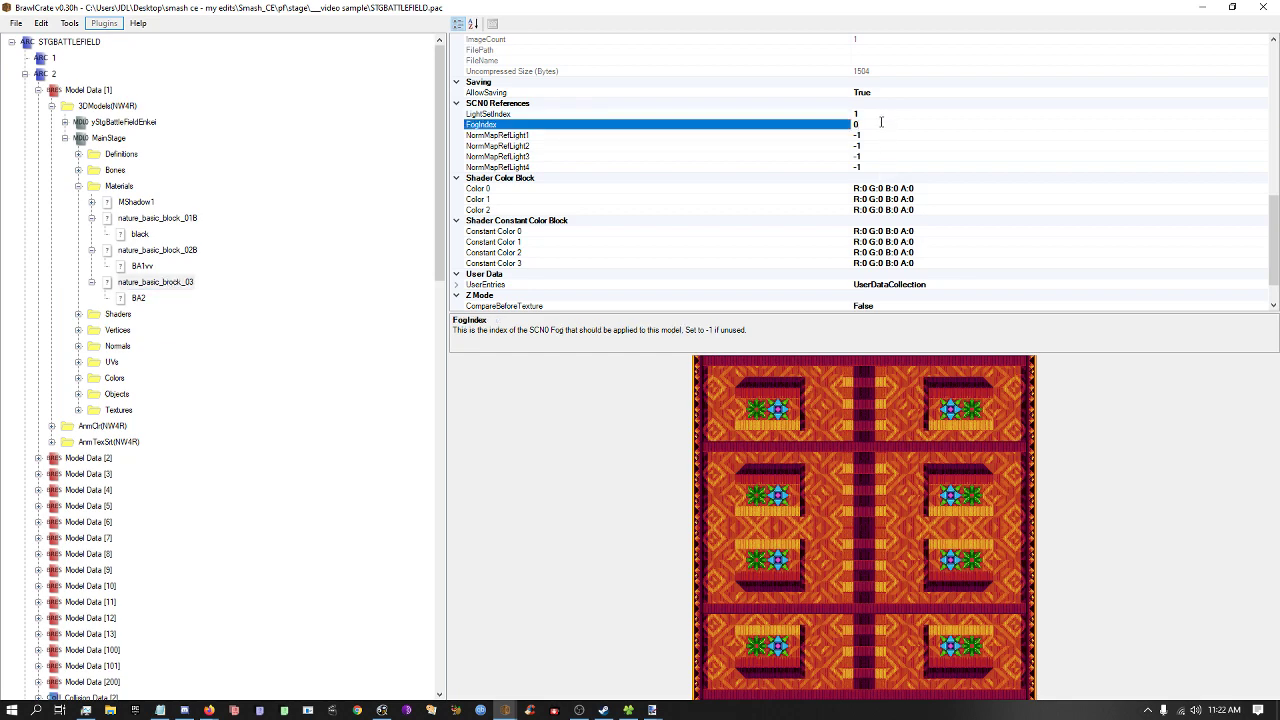
Expand the Materials folder of yStgBattleFieldEnkei and bring up the properties of enkeiIshiYuka.
click(118, 123)
key(Right)
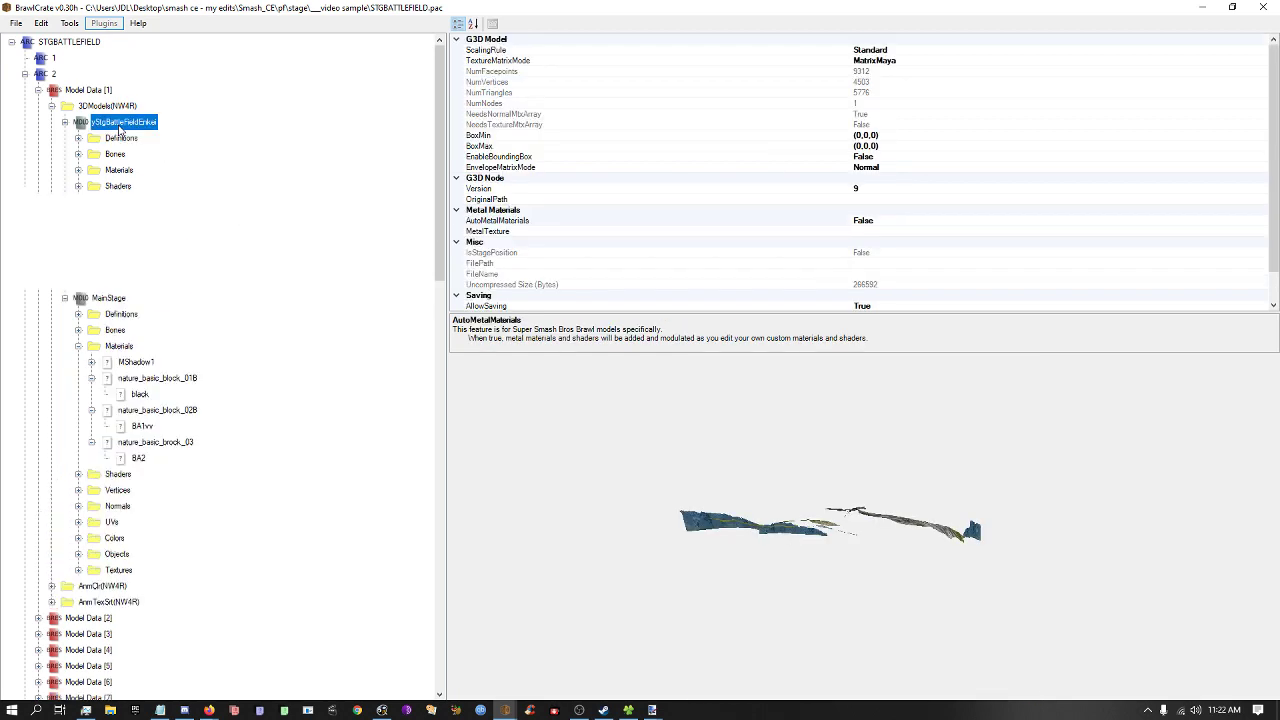
key(Down)
key(Down)
key(Down)
key(Right)
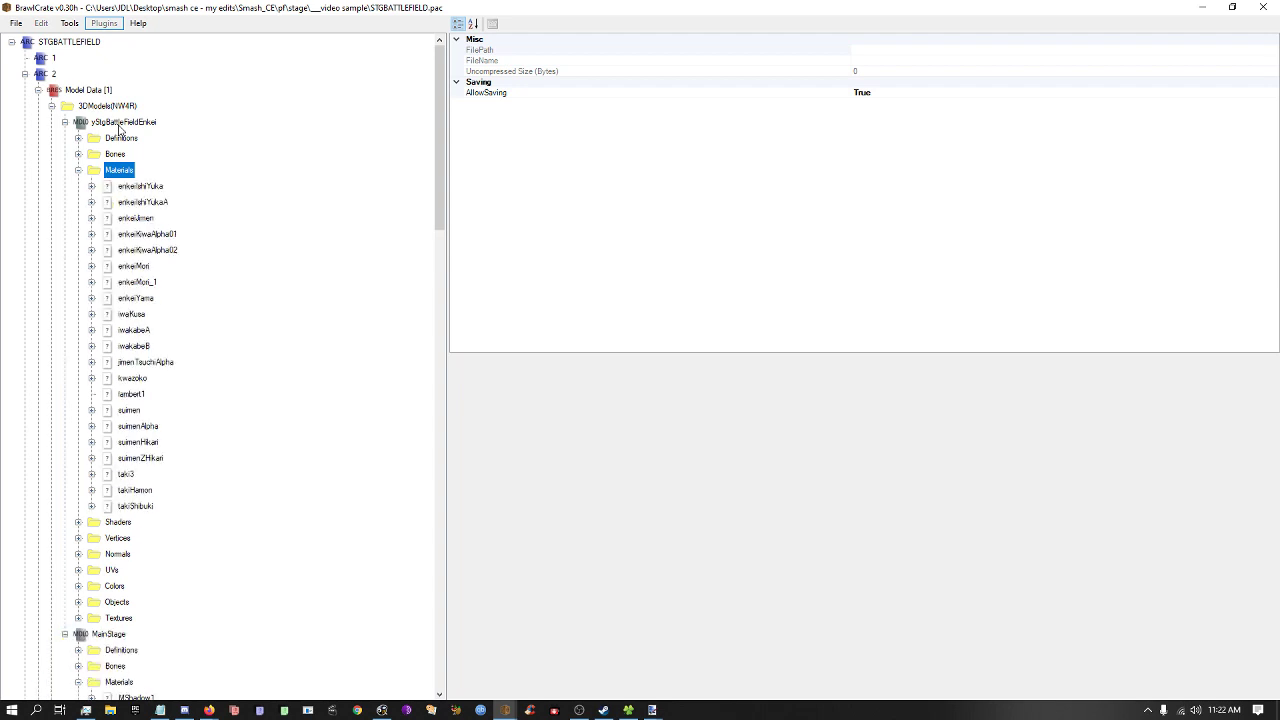
key(Down)
scroll(1006, 186, down, 15)
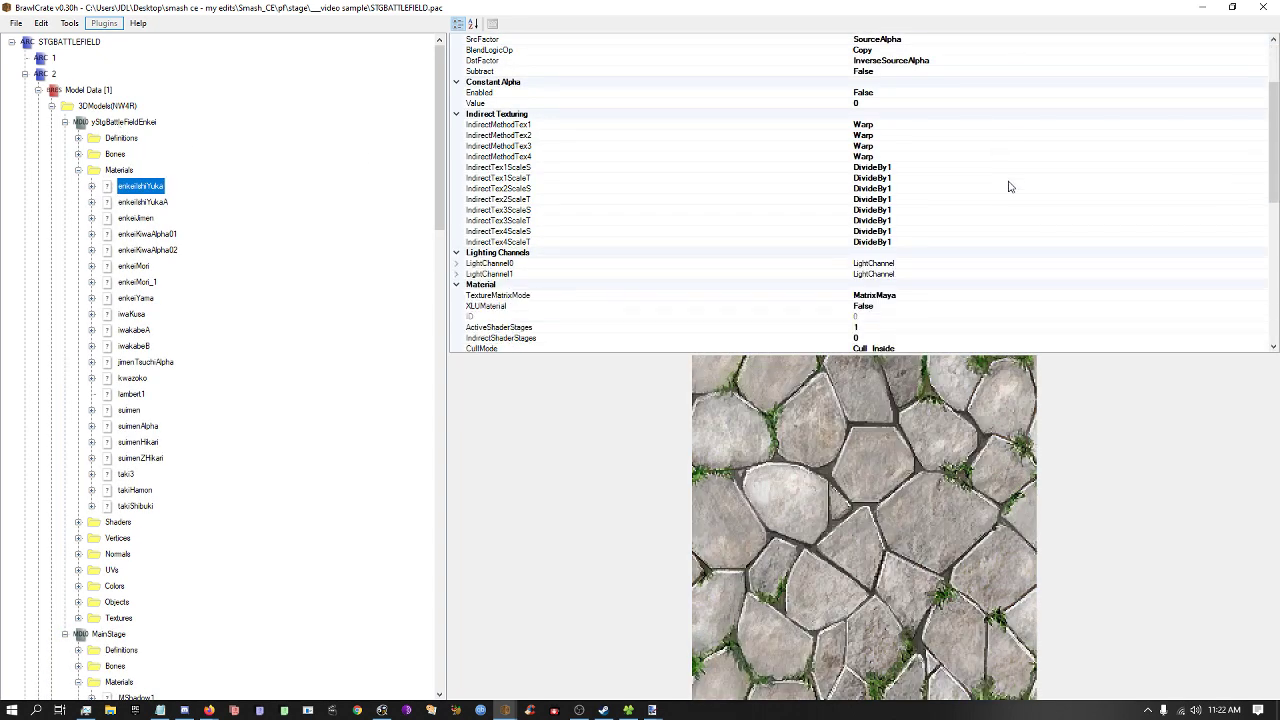
Check the SCN0 references of the background materials following enkeiIshiYuka, as far as enkeiYama.
key(Down)
key(Down)
key(Down)
key(Down)
key(Down)
key(Down)
key(Down)
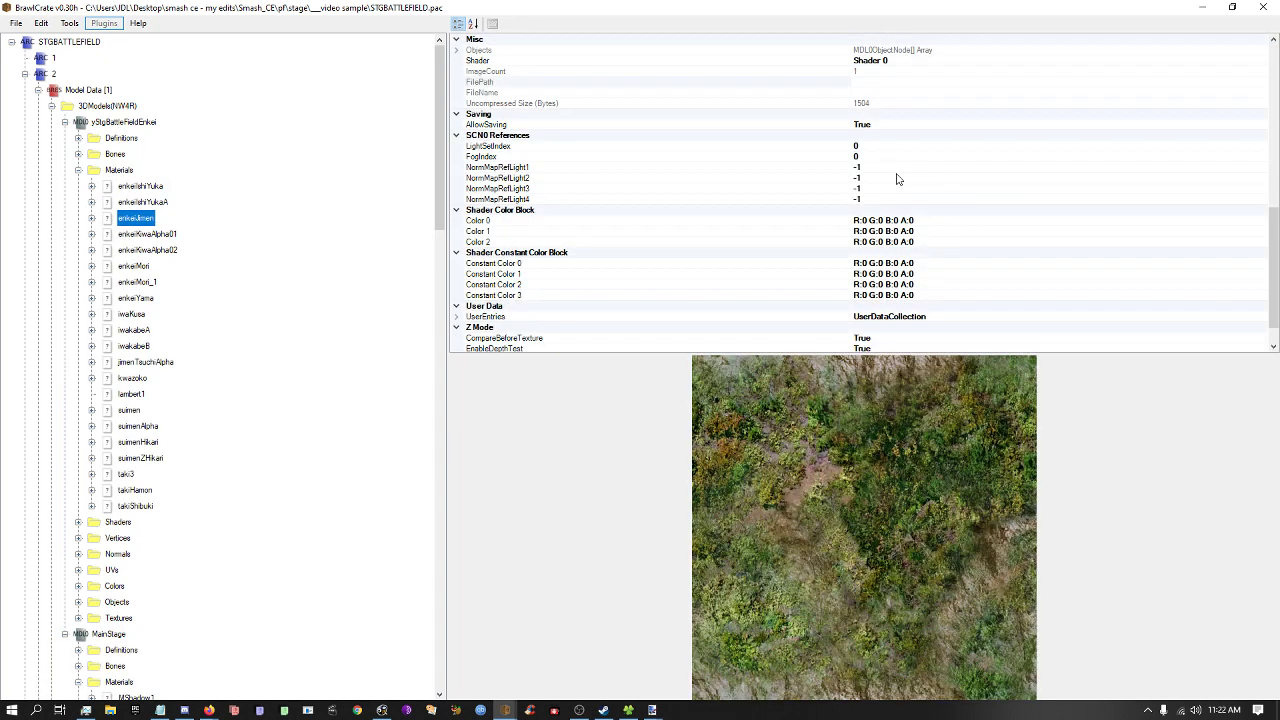
key(Down)
key(Up)
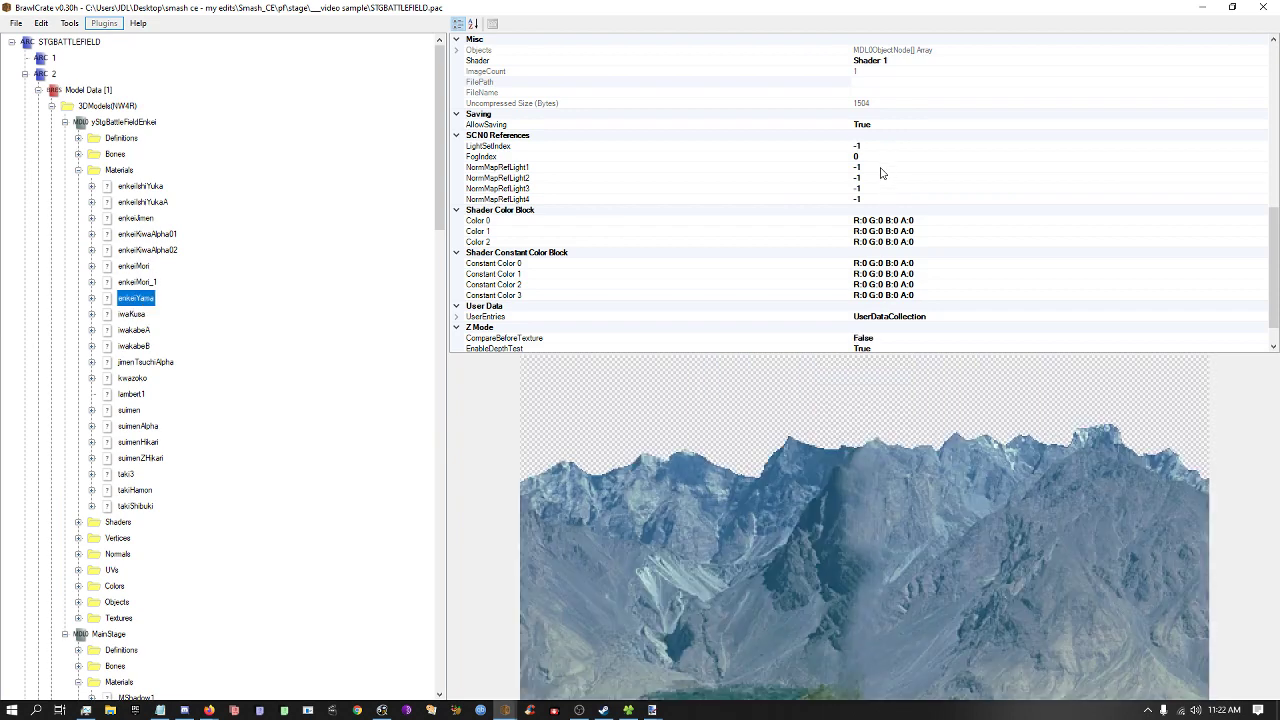
Go through the materials from iwaKusa to suimen, checking each one's LightSetIndex and FogIndex.
key(Down)
key(Down)
key(Down)
key(Down)
key(Down)
key(Down)
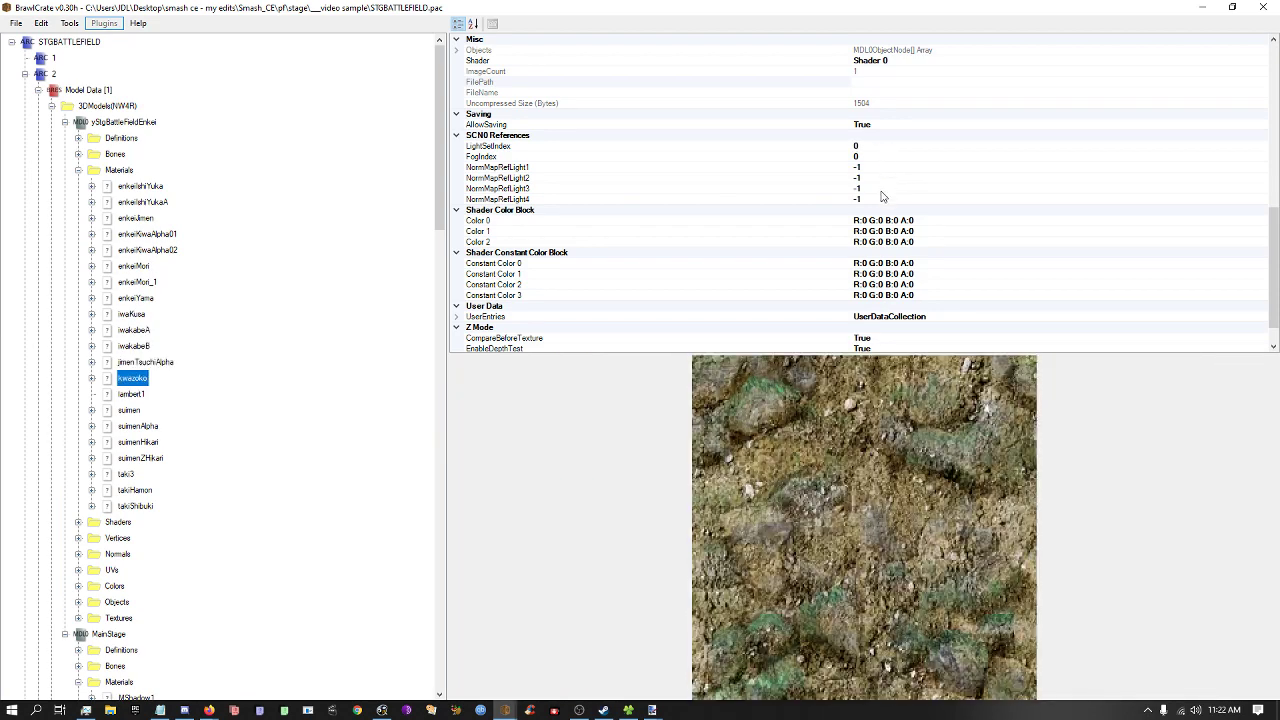
key(Down)
key(Down)
key(Up)
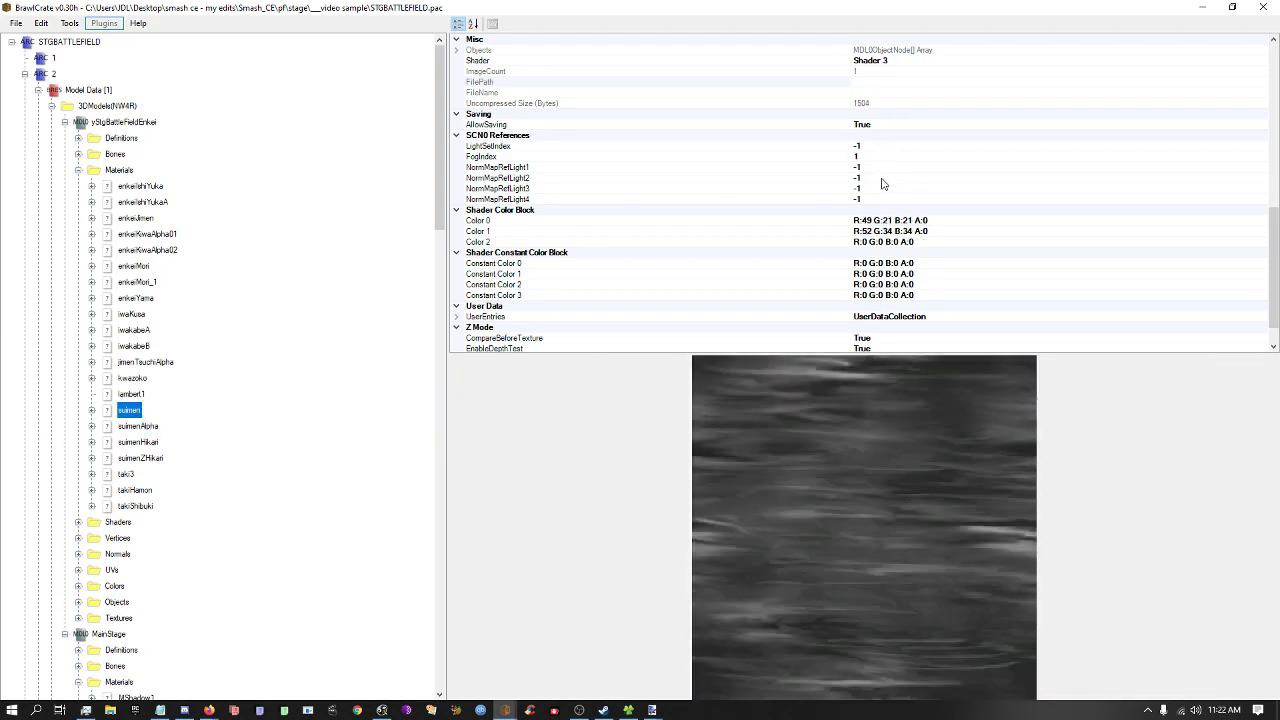
Compare the SCN0 references and shader colors of the suimen water materials and taki3, returning to suimenZHikari.
key(Down)
key(Up)
key(Down)
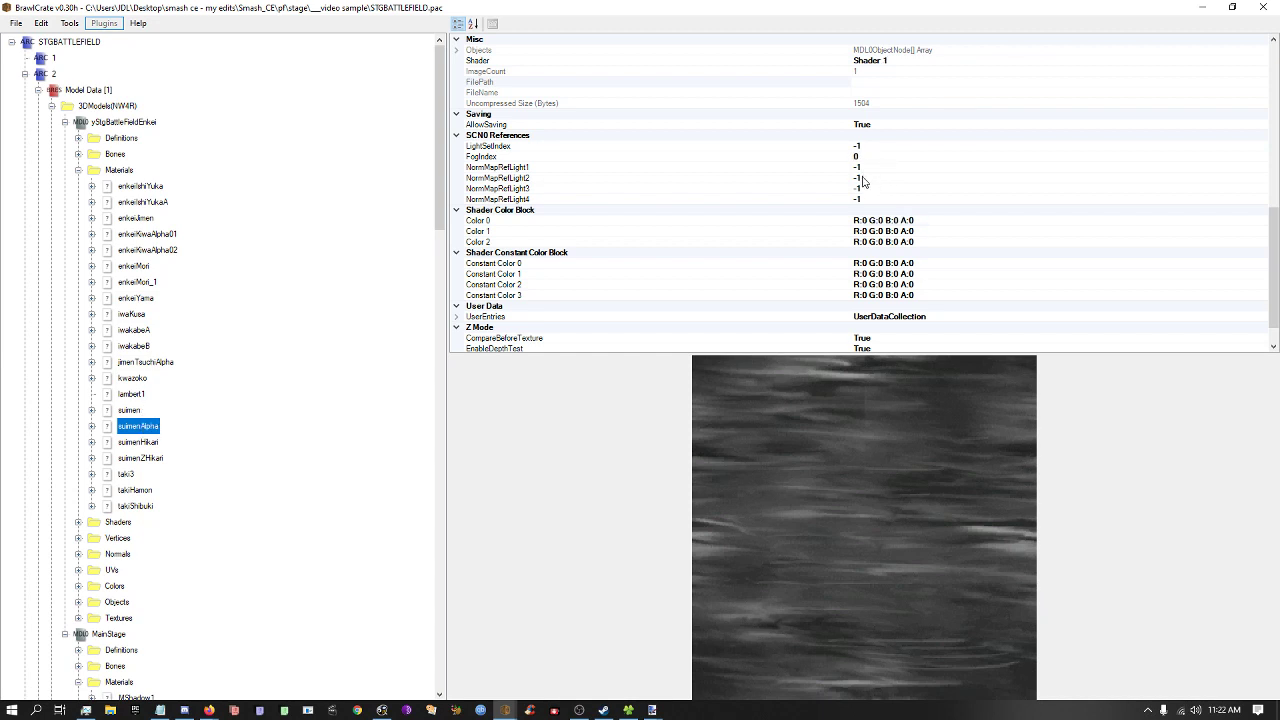
key(Down)
key(Down)
key(Down)
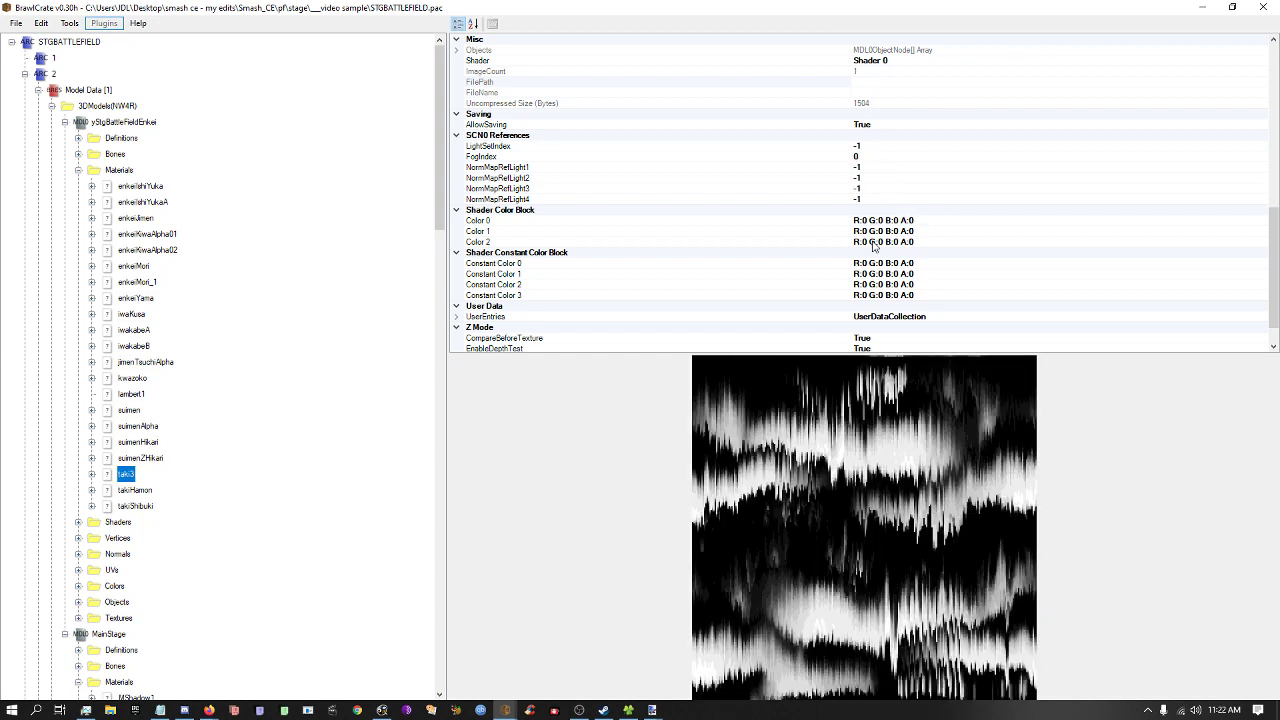
key(Up)
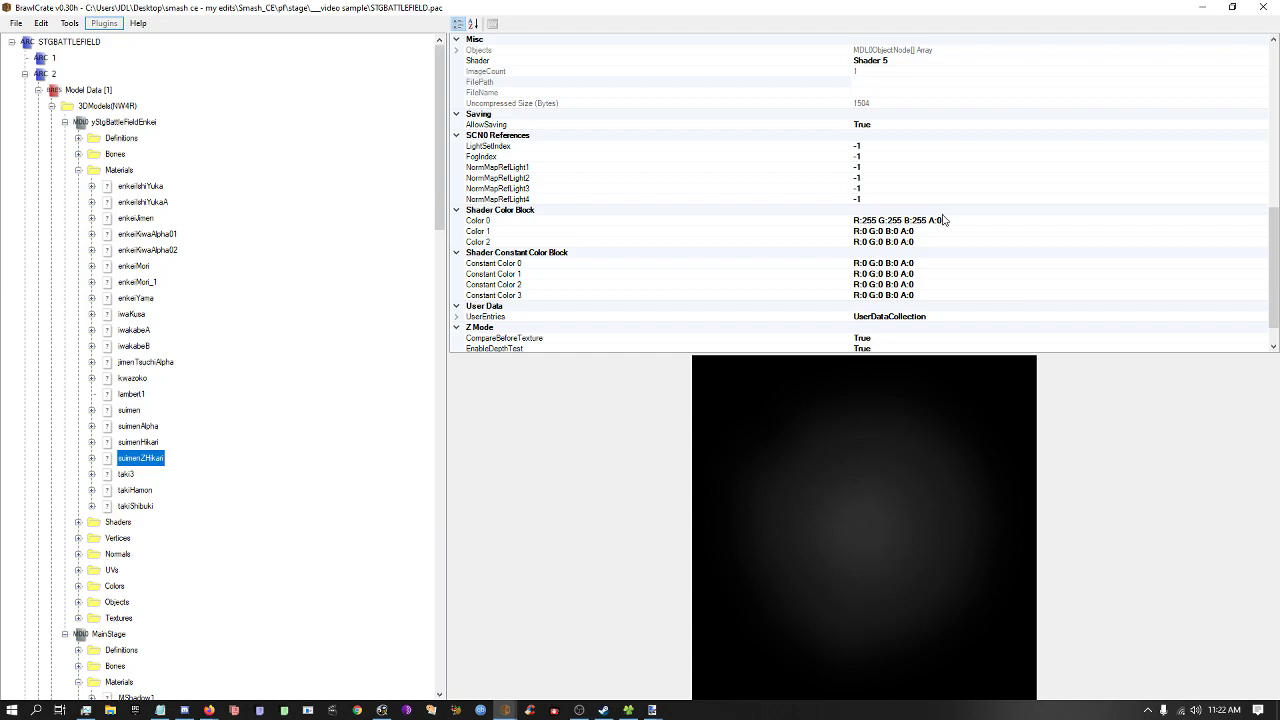
Switch to the STGGREENHILL_O.pac window, maximize it and inspect the StgGreenhillMain model preview.
drag(628, 4, 935, 208)
drag(295, 342, 245, 1)
scroll(125, 350, up, 3)
click(108, 124)
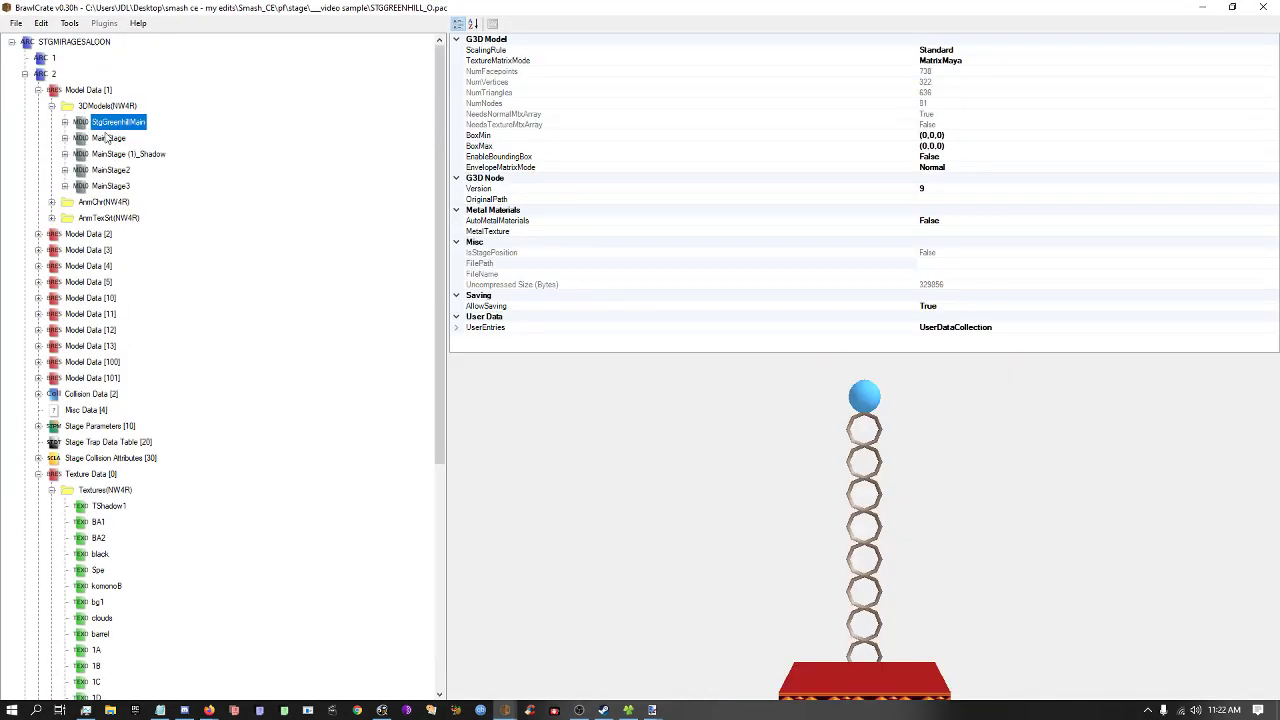
right_drag(878, 427, 877, 378)
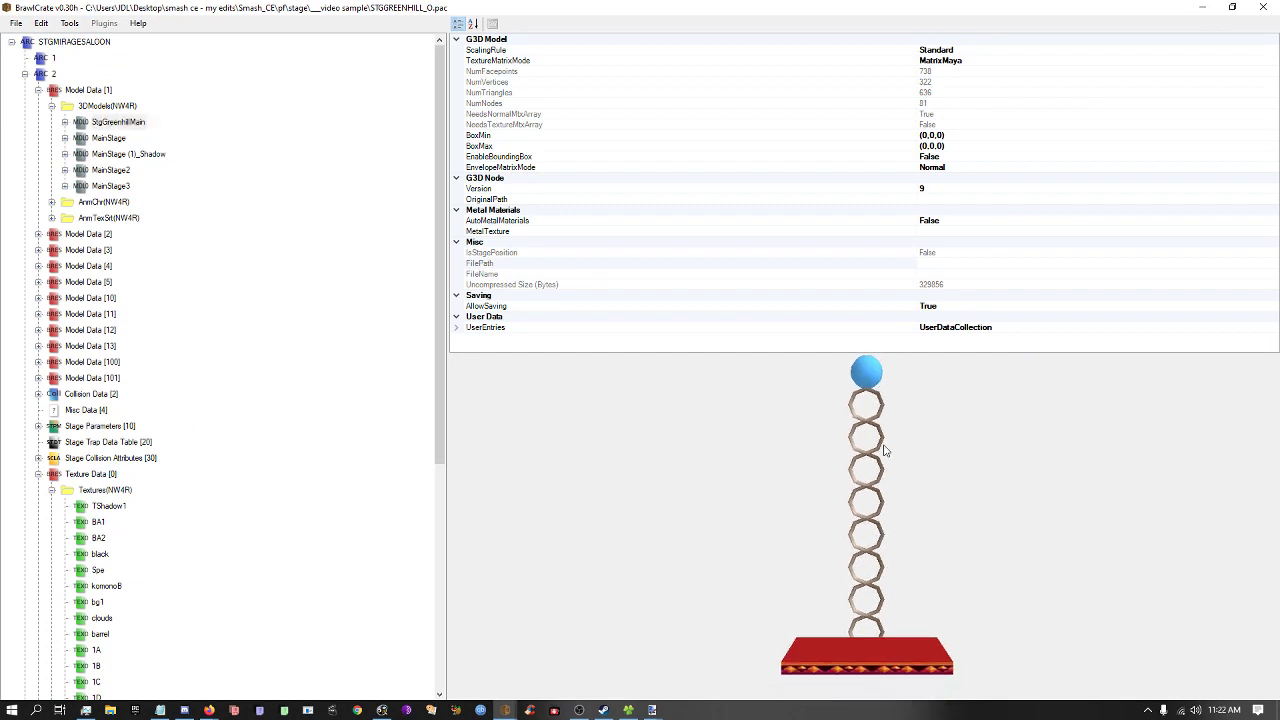
scroll(881, 446, down, 1)
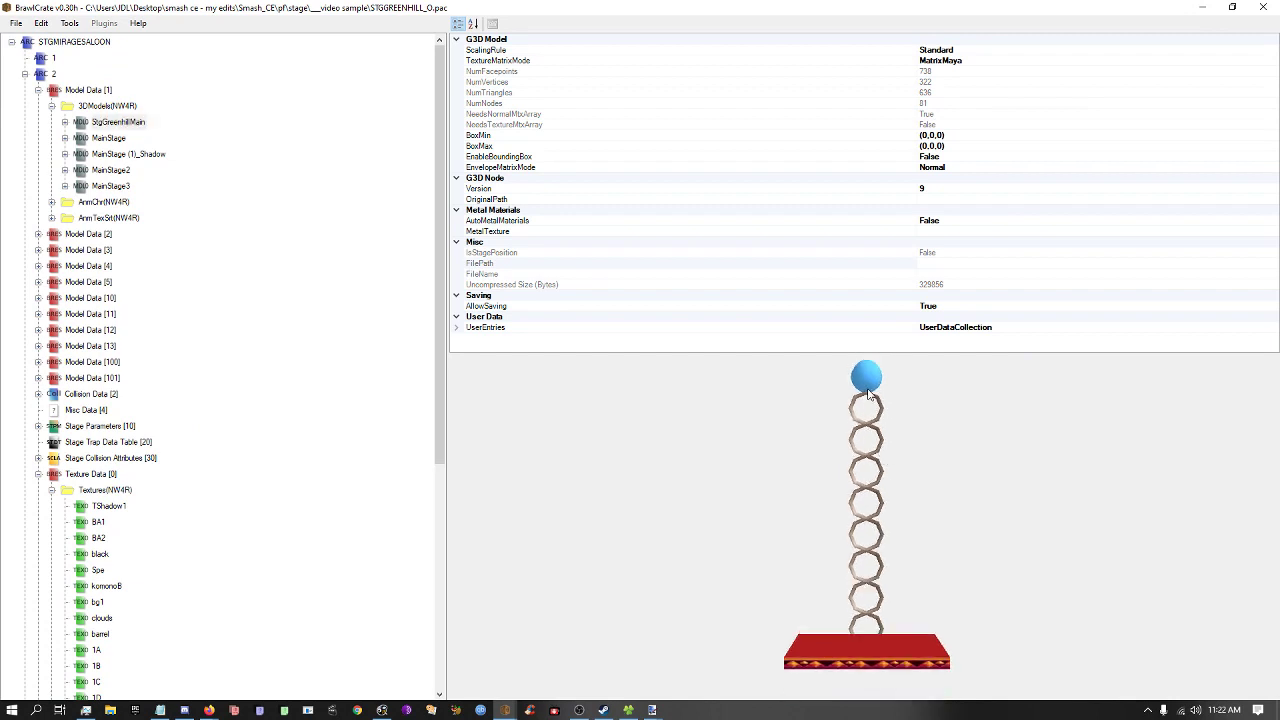
Expand StgGreenhillMain's Materials folder and look at the skyBG material.
click(119, 123)
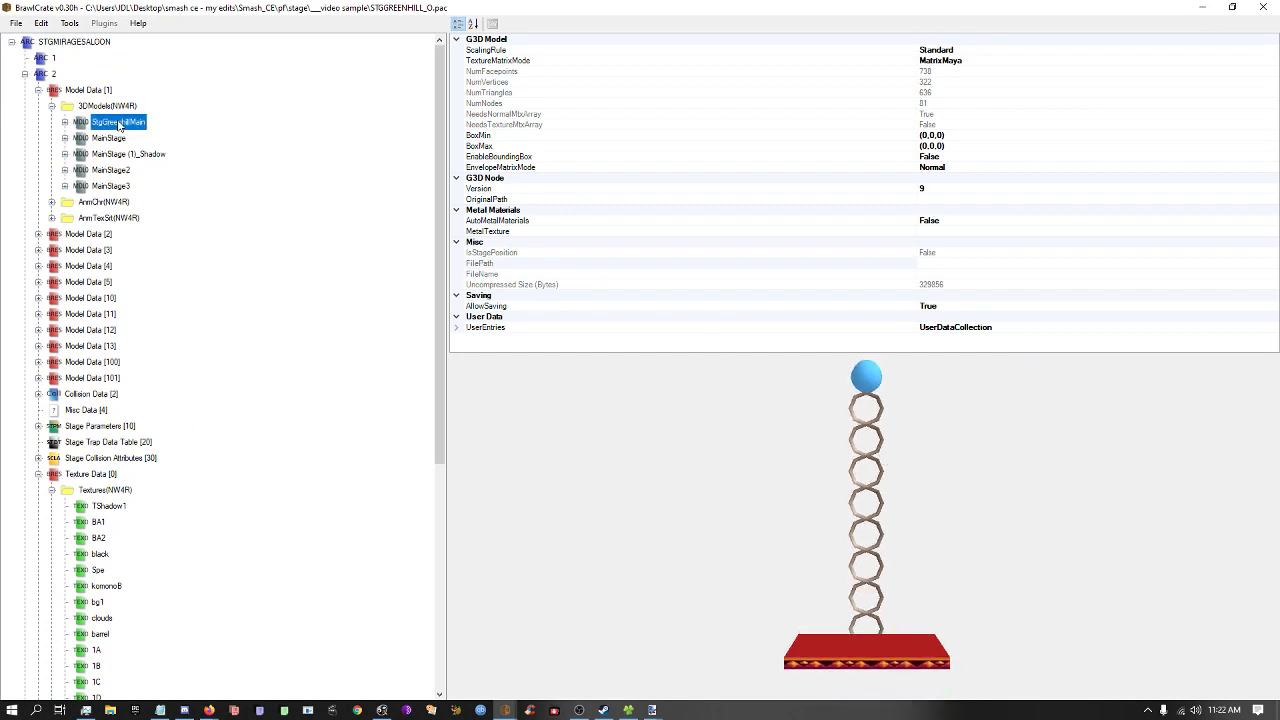
key(Right)
key(Down)
key(Down)
key(Down)
key(Right)
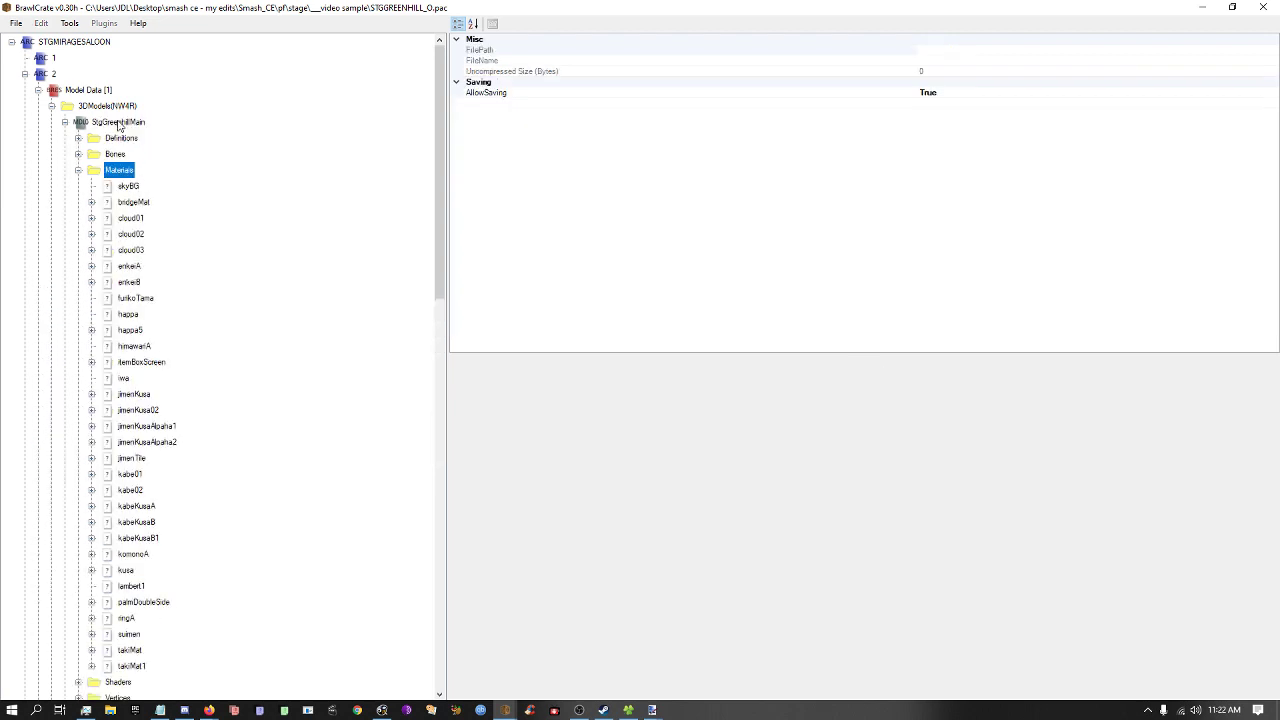
key(Down)
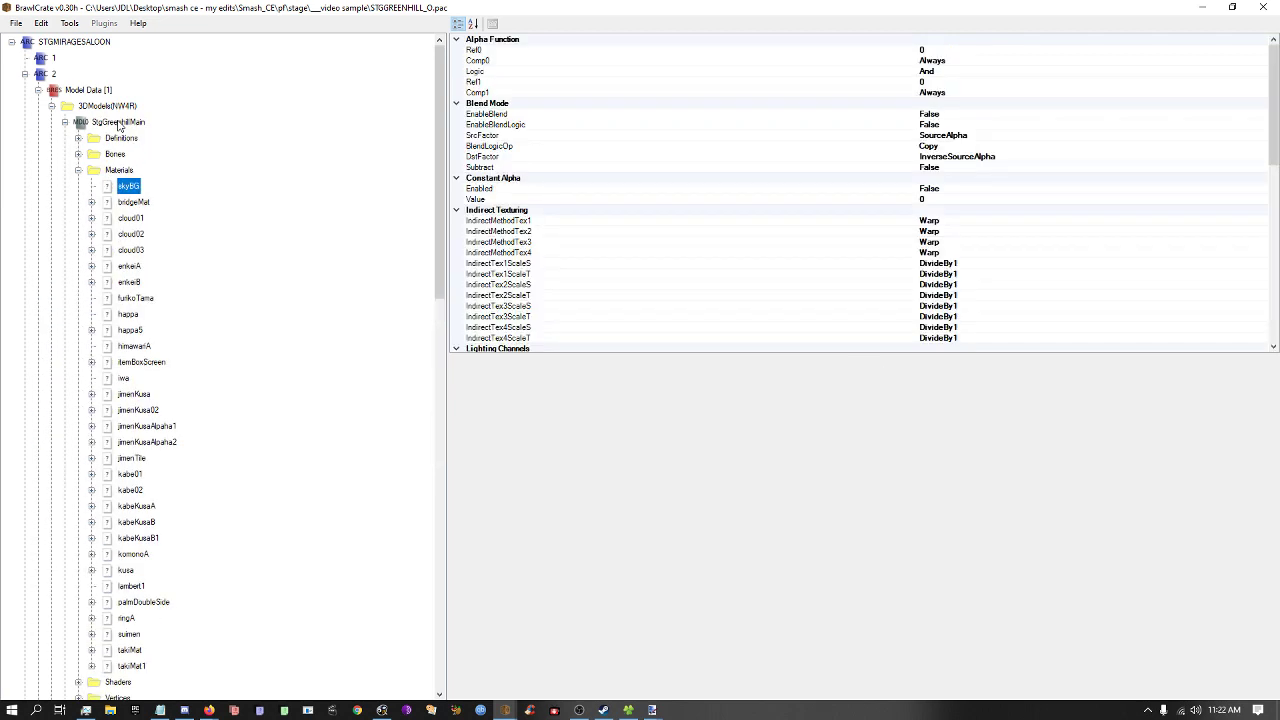
key(Up)
key(Up)
key(Up)
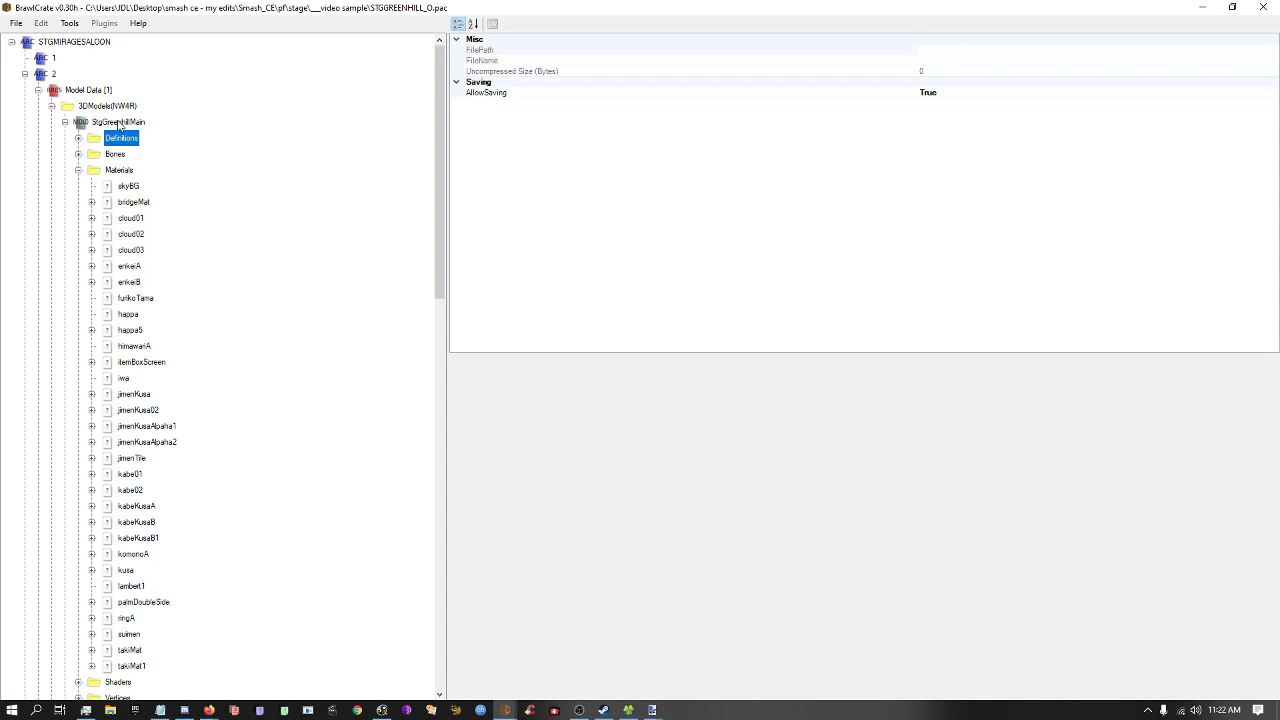
Browse StgGreenhillMain's materials from bridgeMat to itemBoxScreen, looking at their texture previews.
scroll(122, 128, down, 2)
scroll(153, 279, up, 1)
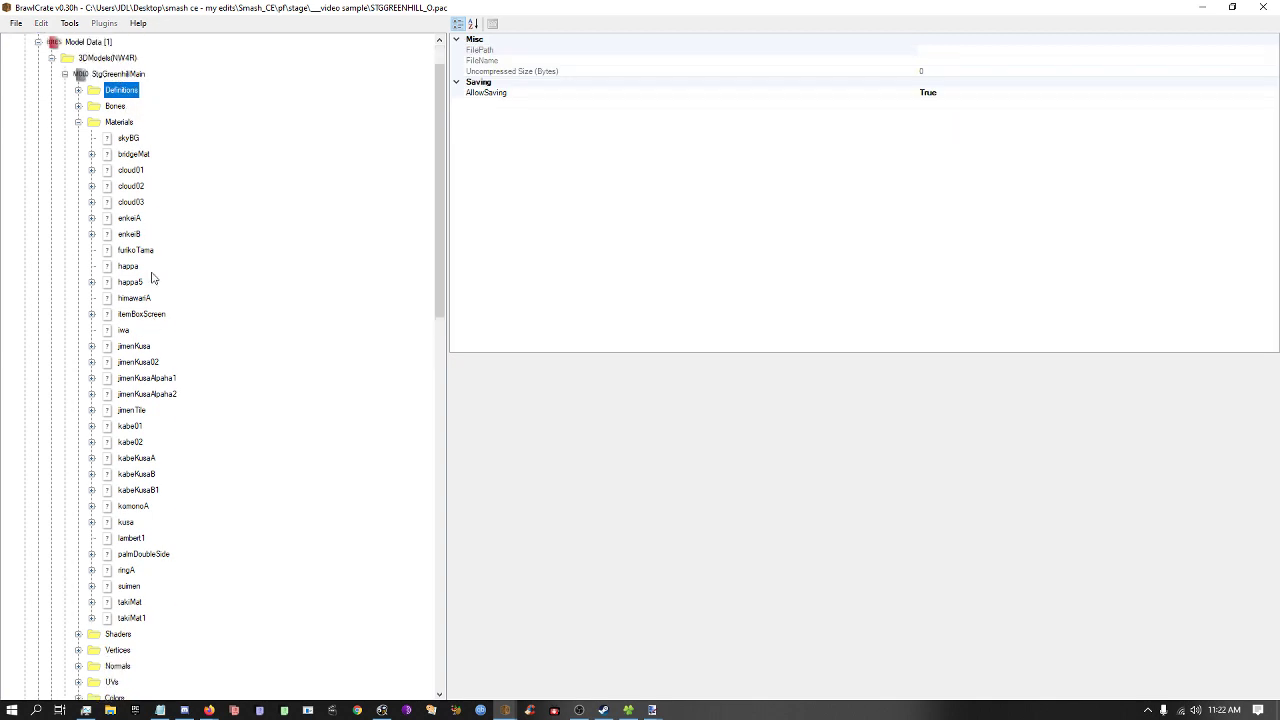
click(133, 157)
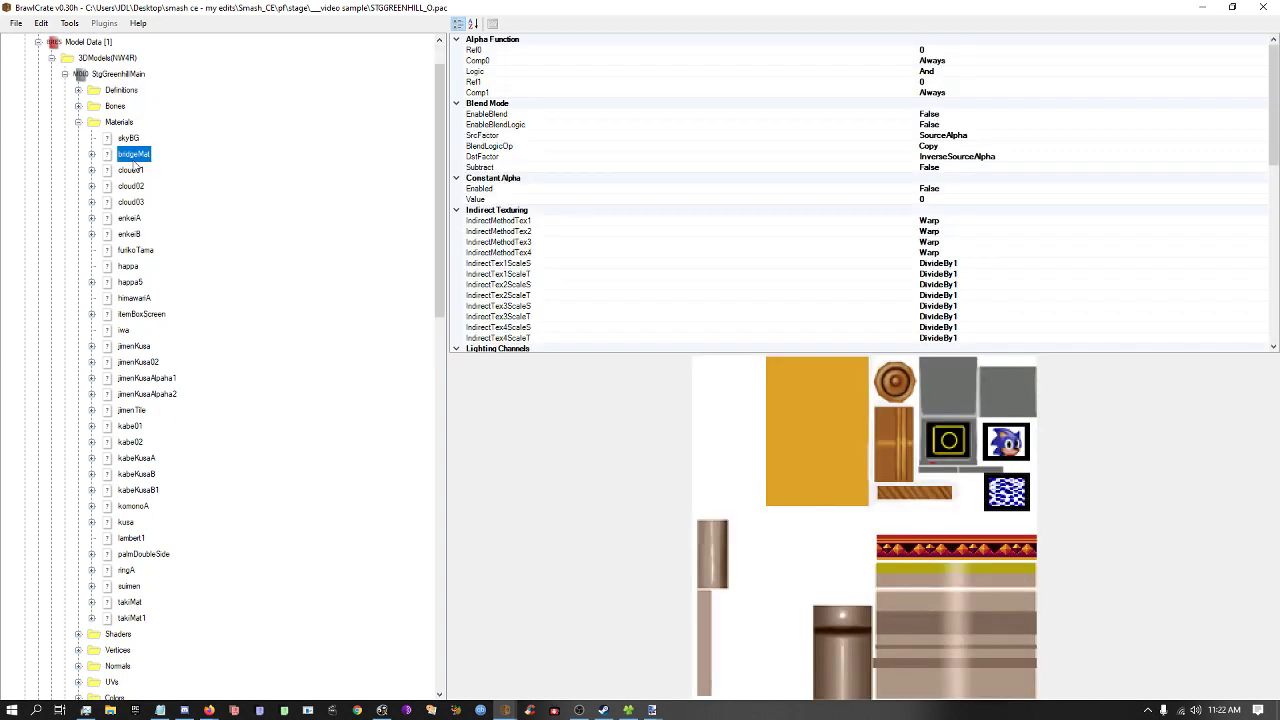
key(Down)
key(Down)
key(Down)
key(Down)
key(Down)
key(Down)
key(Down)
key(Down)
key(Down)
key(Down)
key(Down)
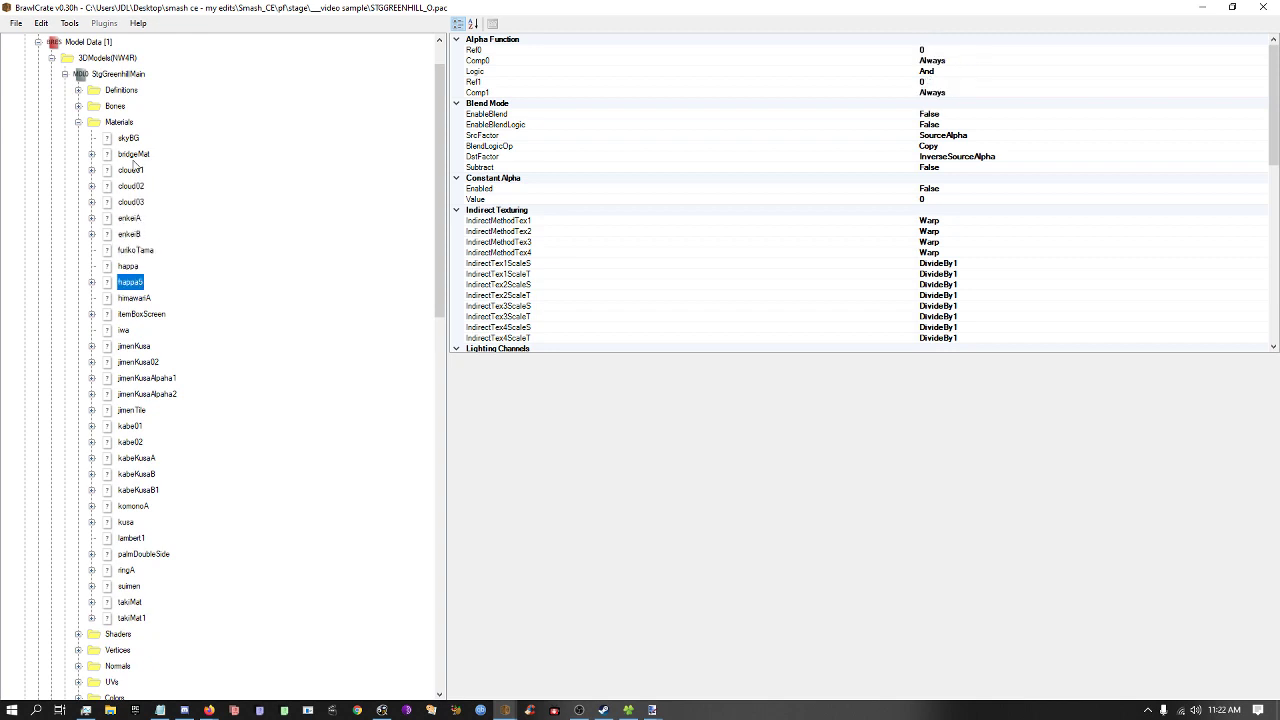
key(Up)
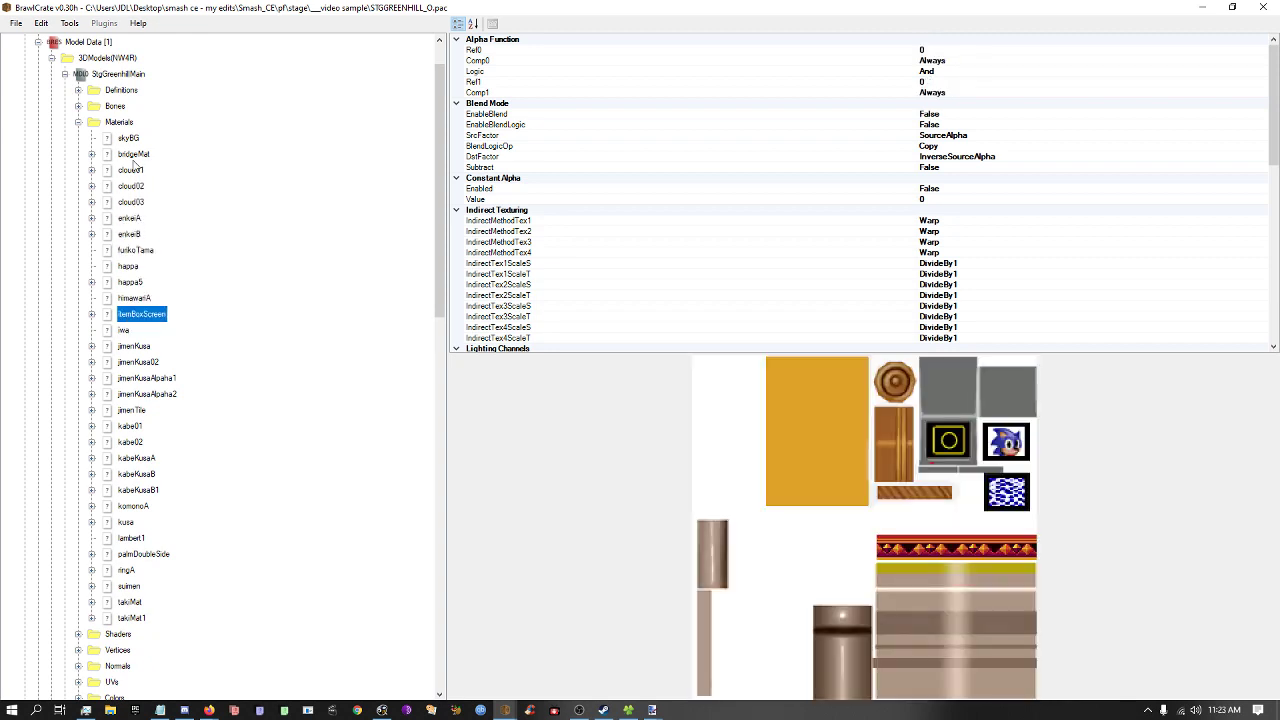
Examine the texture references, SCN0 references and shader color blocks of jimenKusaAlpaha1, leaving the material collapsed.
key(Down)
key(Down)
key(Down)
key(Down)
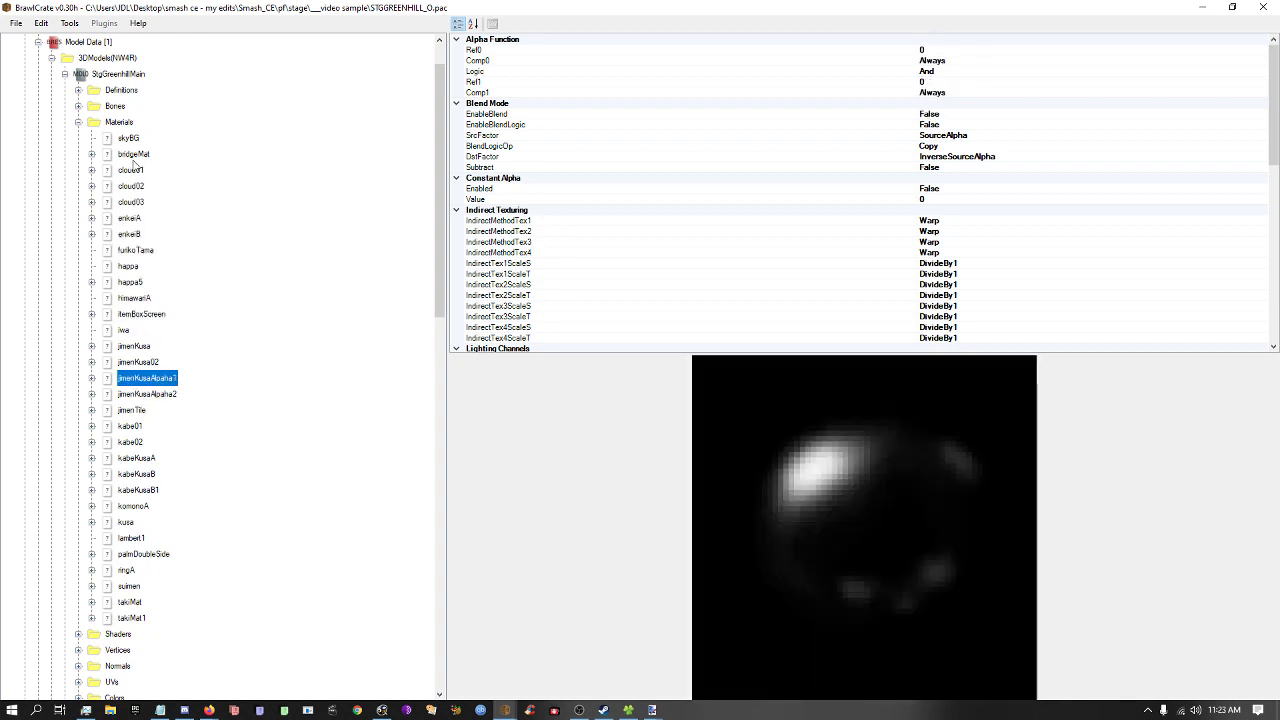
key(Right)
key(Right)
key(Up)
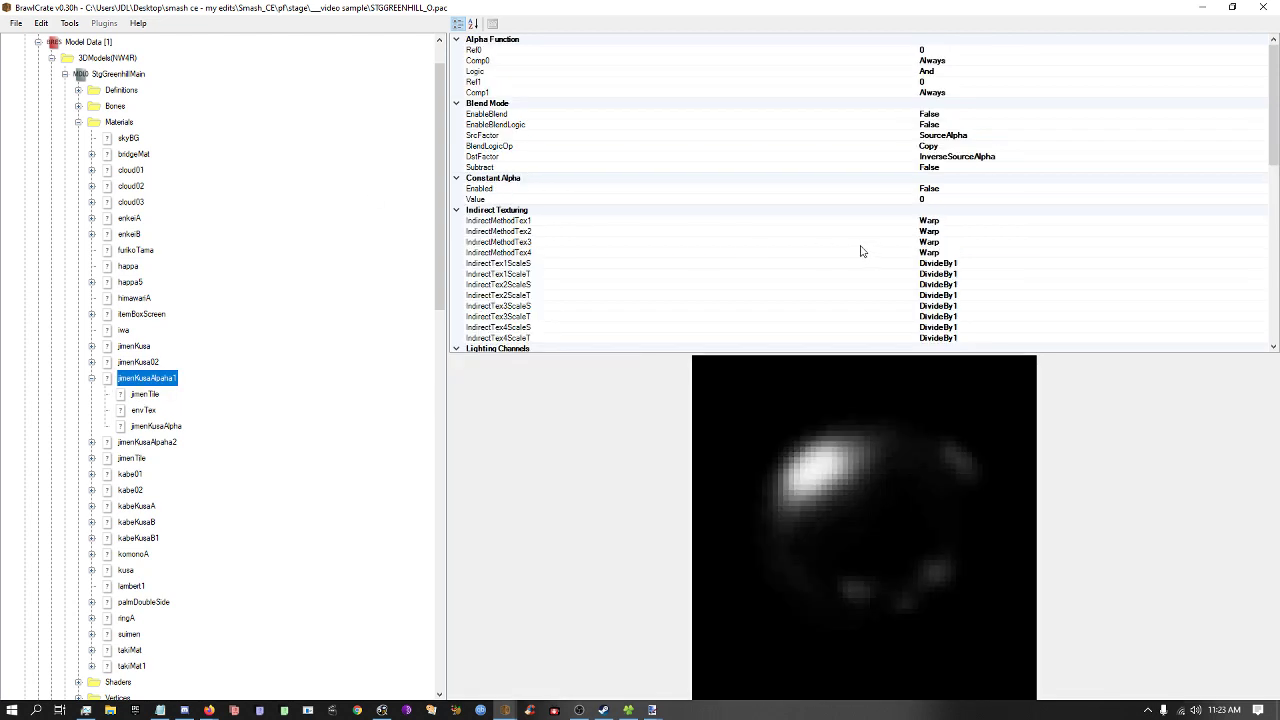
scroll(860, 250, down, 5)
scroll(912, 277, down, 3)
key(Left)
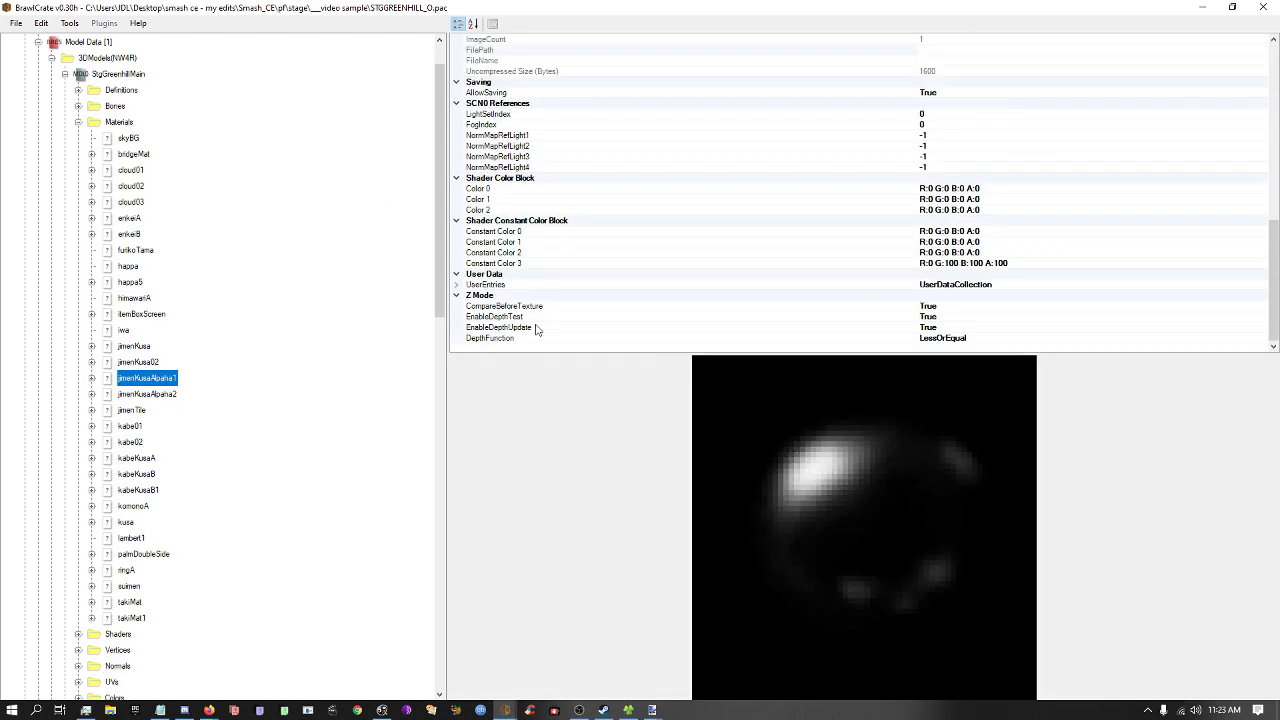
Examine the kabeKusaB material's shader Color 0 with the alpha display toggled, try a bluer tone, and cancel the color change.
key(Down)
key(Down)
key(Down)
key(Down)
key(Down)
key(Down)
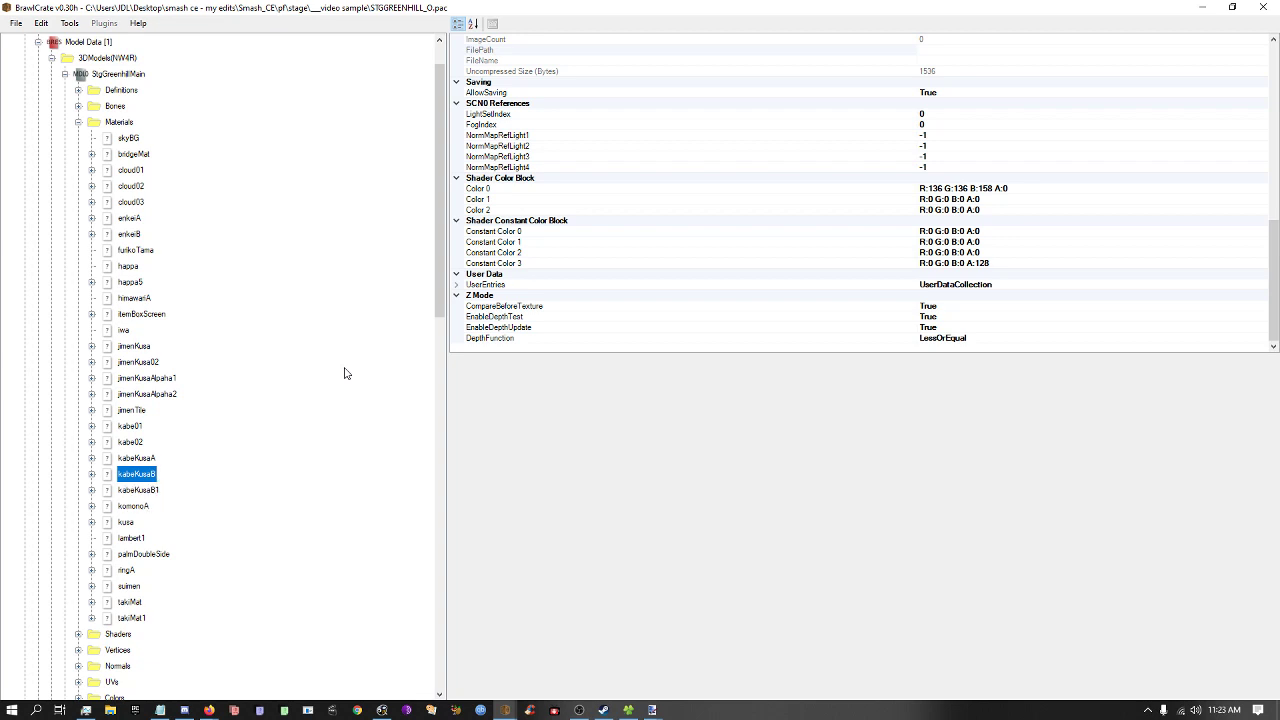
click(1149, 189)
click(1261, 190)
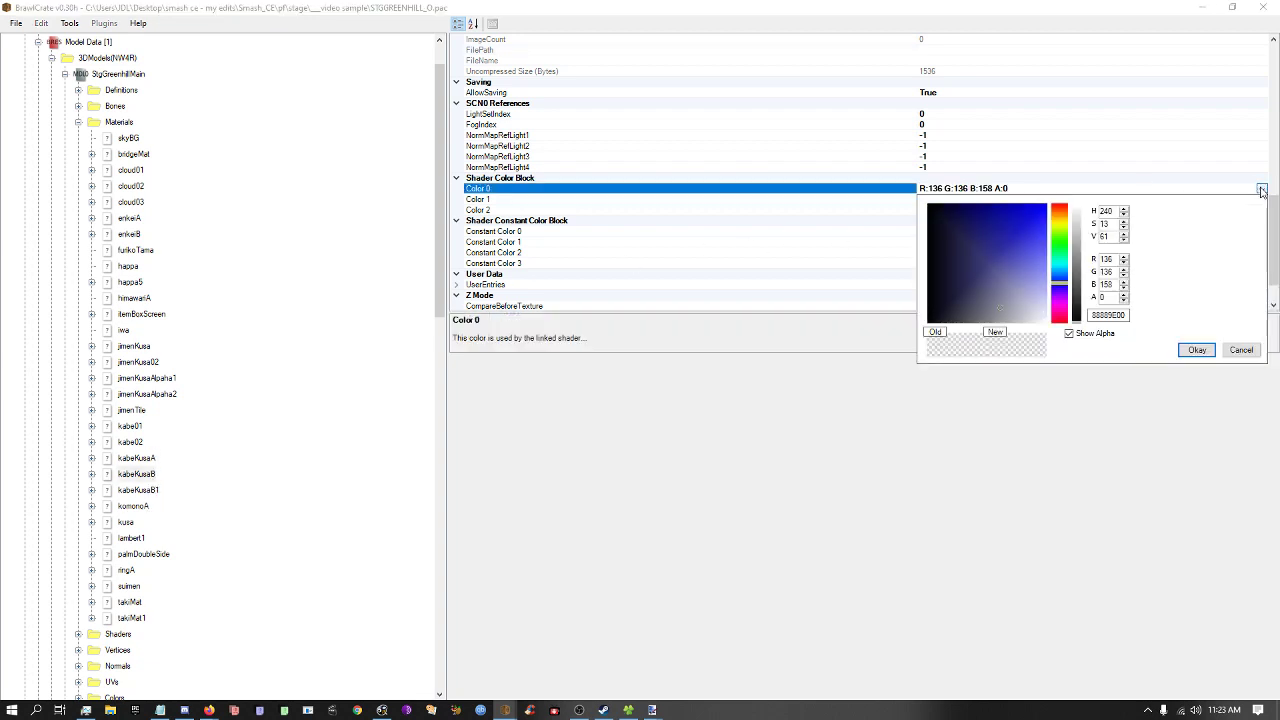
click(1084, 338)
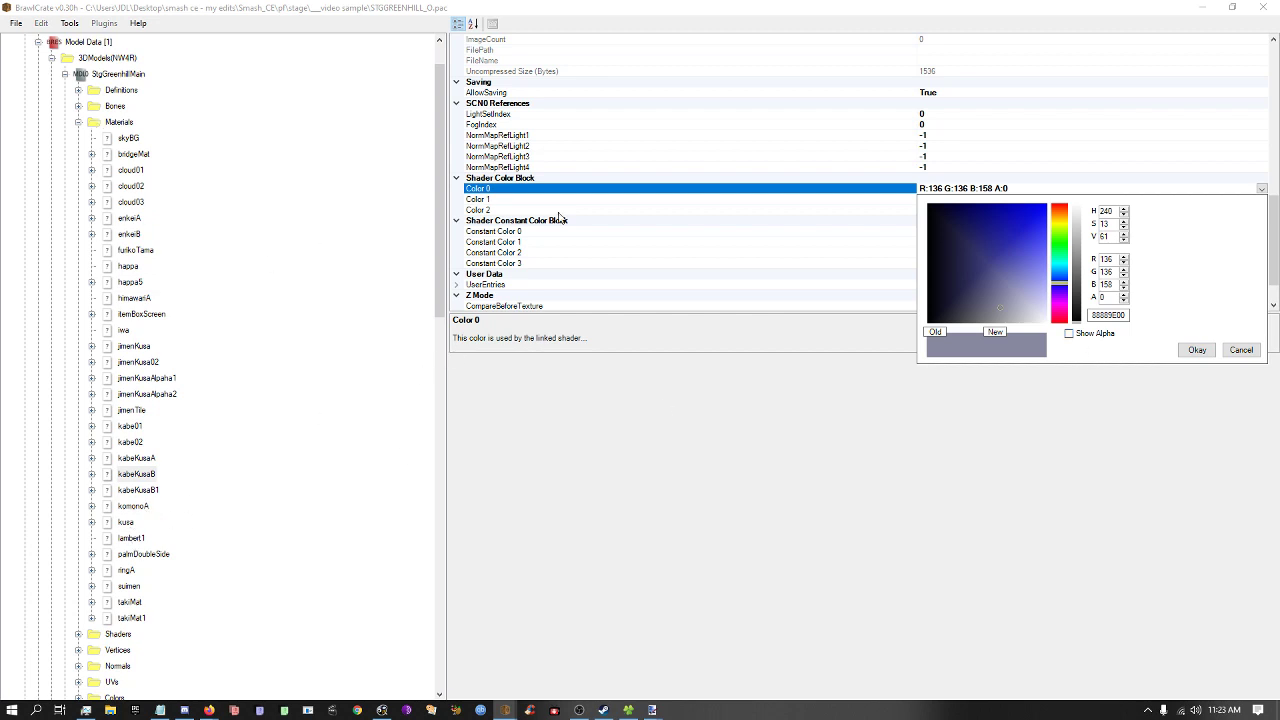
click(1069, 333)
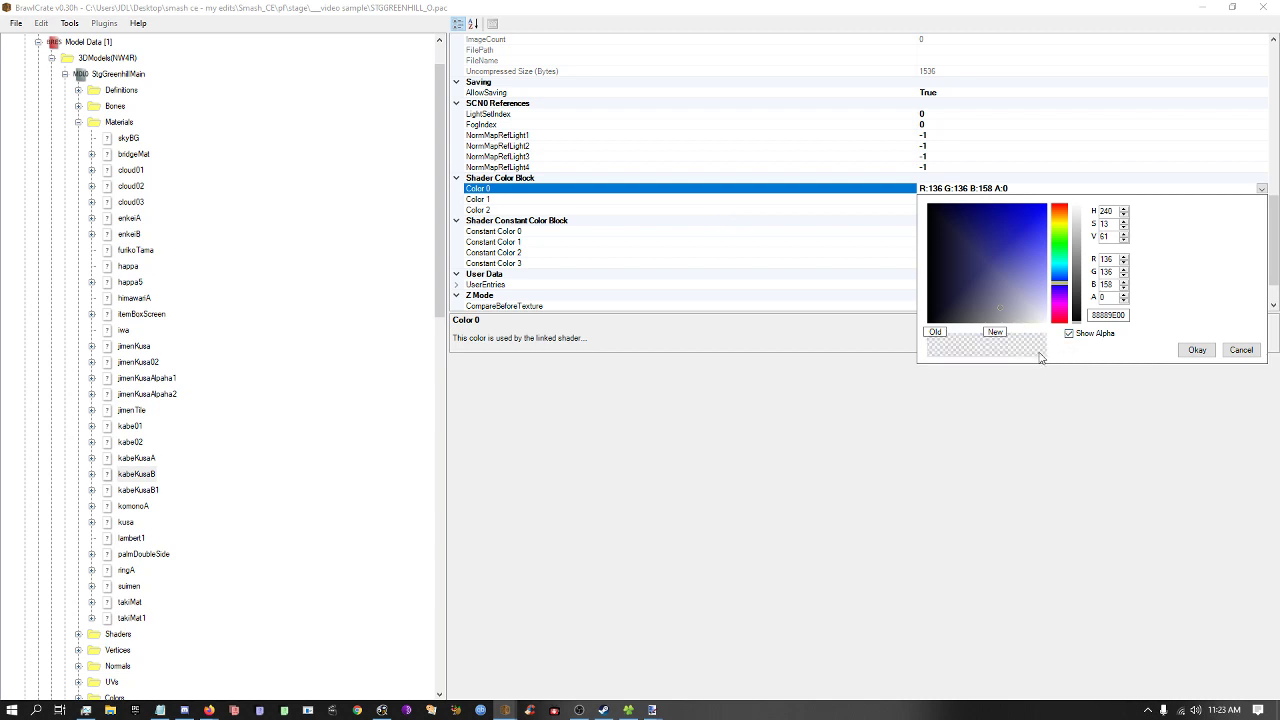
click(1001, 243)
click(1090, 334)
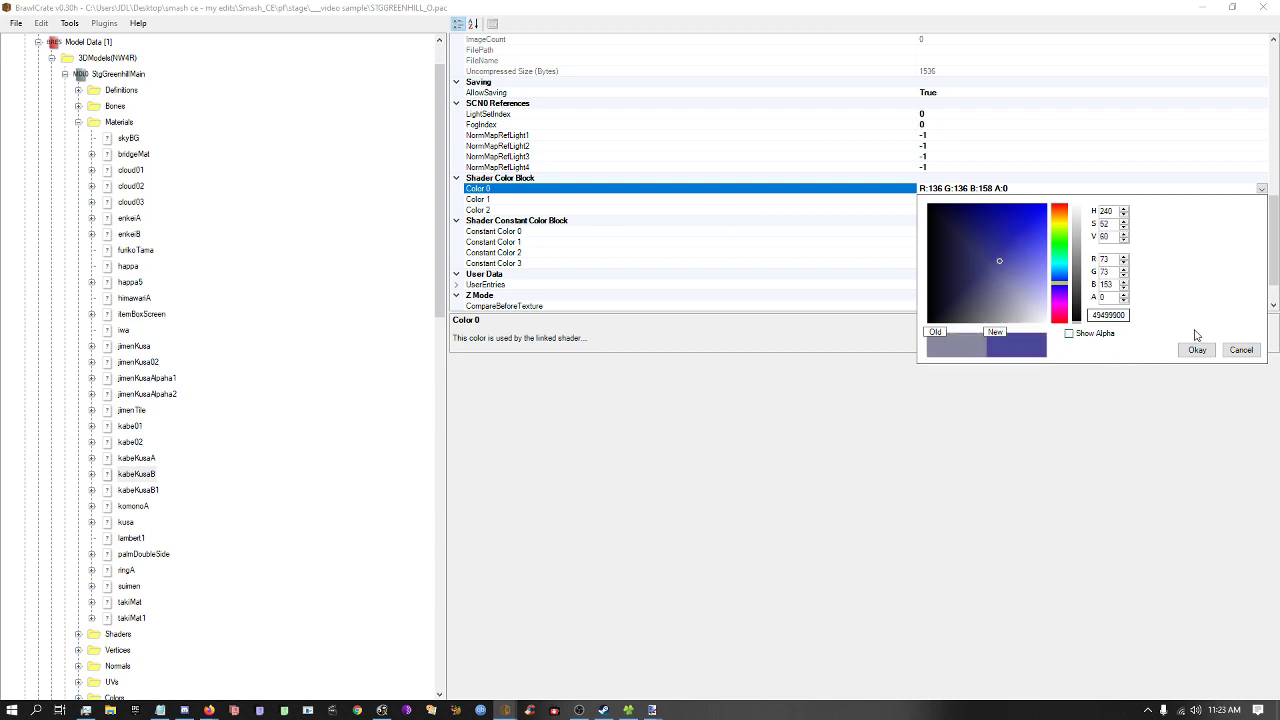
click(1234, 349)
Inspect the kabeKusaB1 material's shader Color 0 with the alpha display turned off, keeping the color as it is.
click(135, 490)
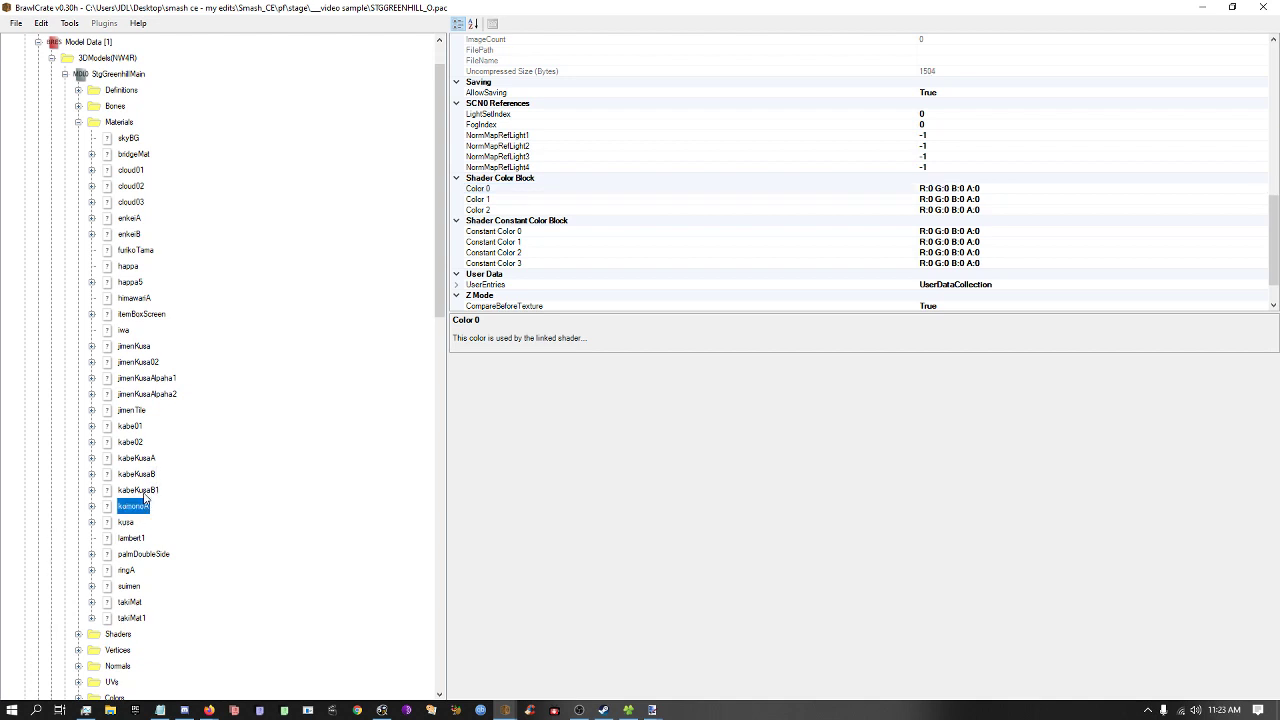
click(1258, 189)
click(1262, 189)
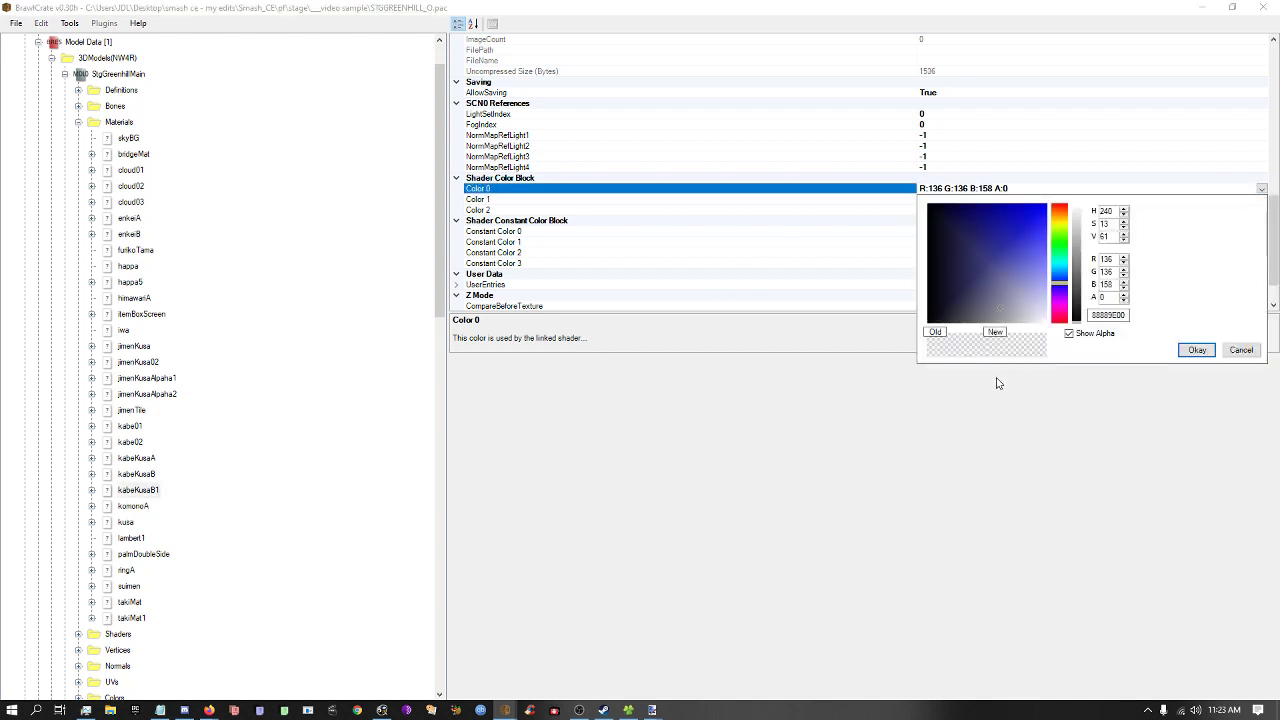
click(1098, 334)
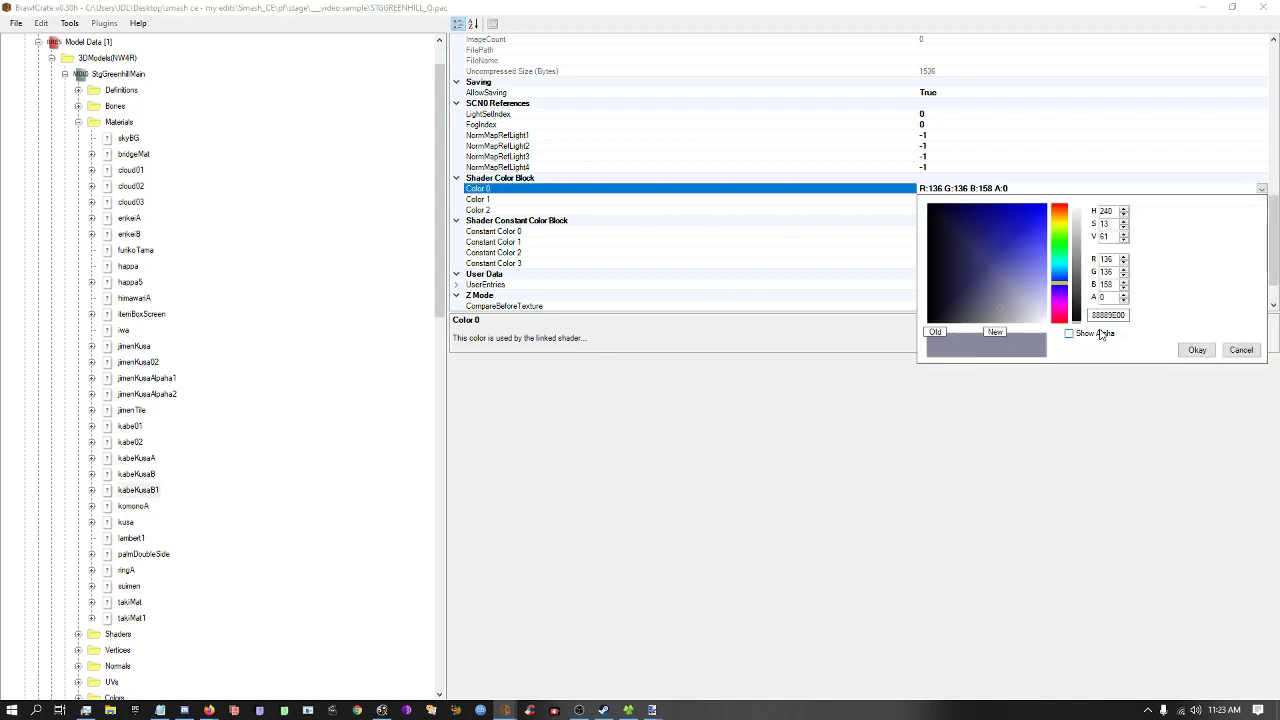
click(1196, 350)
Set the skyBG material's shader Color 0 to R:204 G:79 B:59 A:0.
click(128, 139)
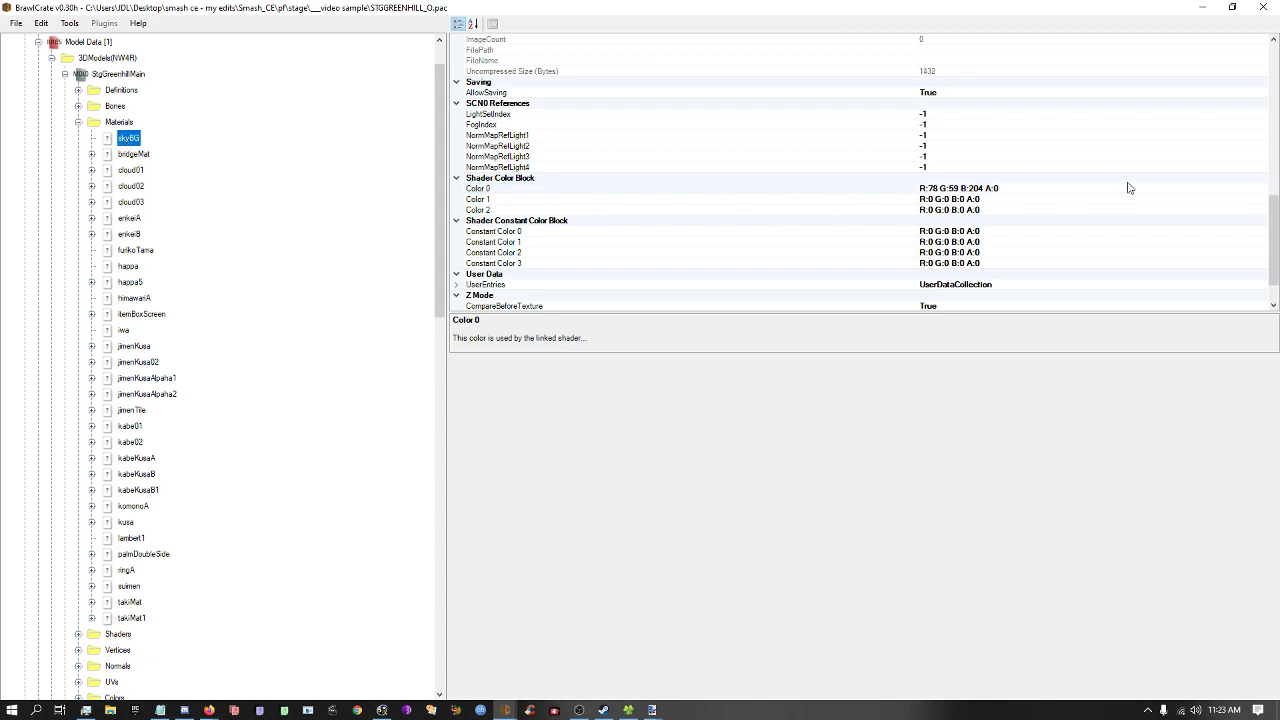
click(1237, 189)
click(1262, 189)
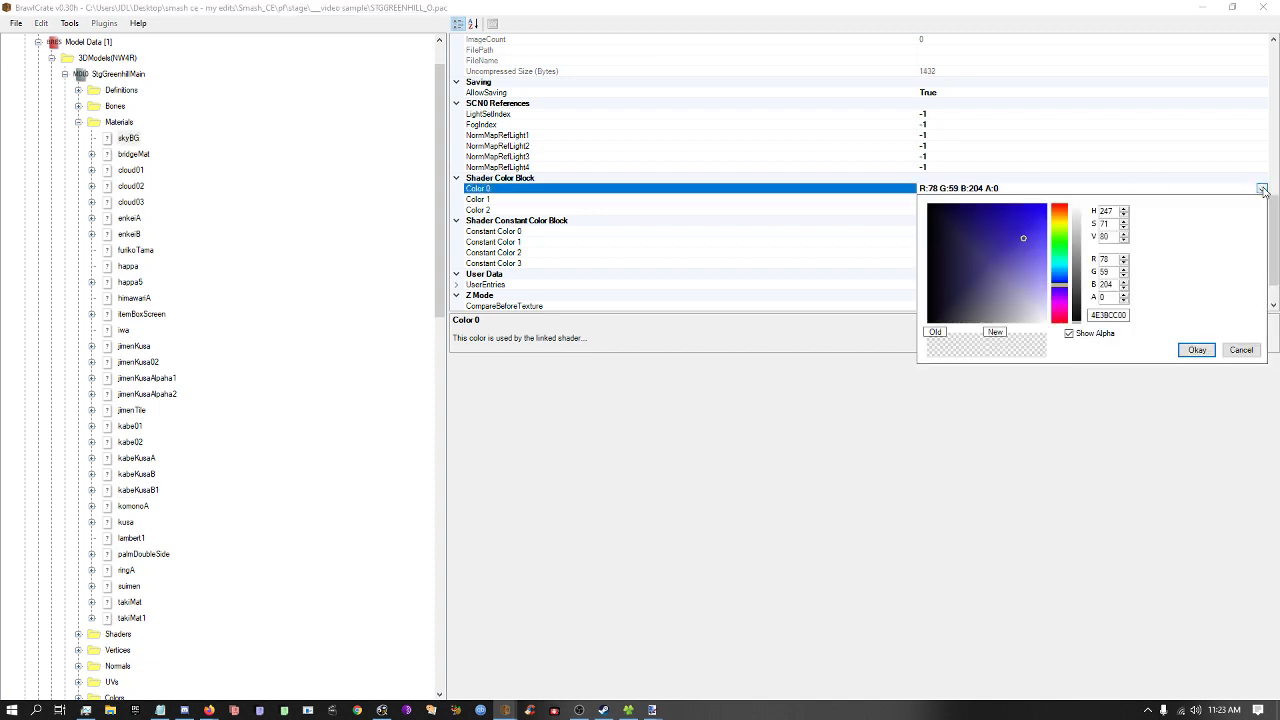
click(1080, 336)
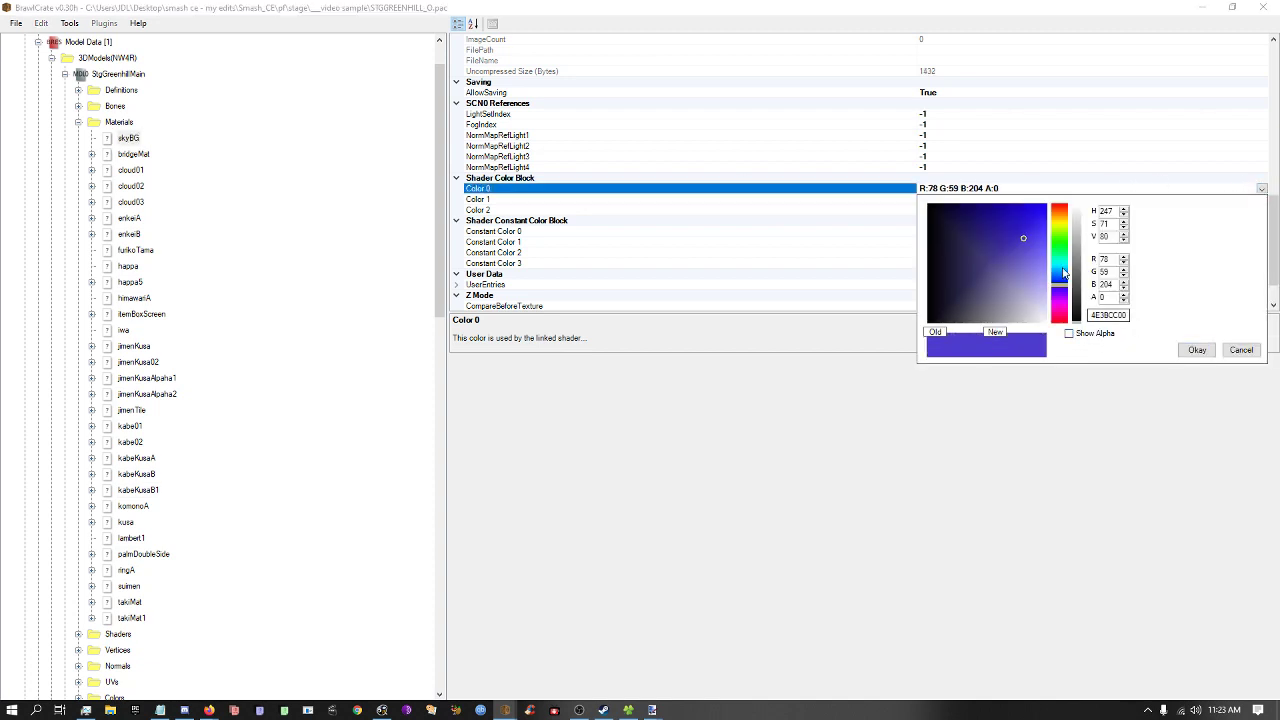
click(1058, 206)
click(1196, 350)
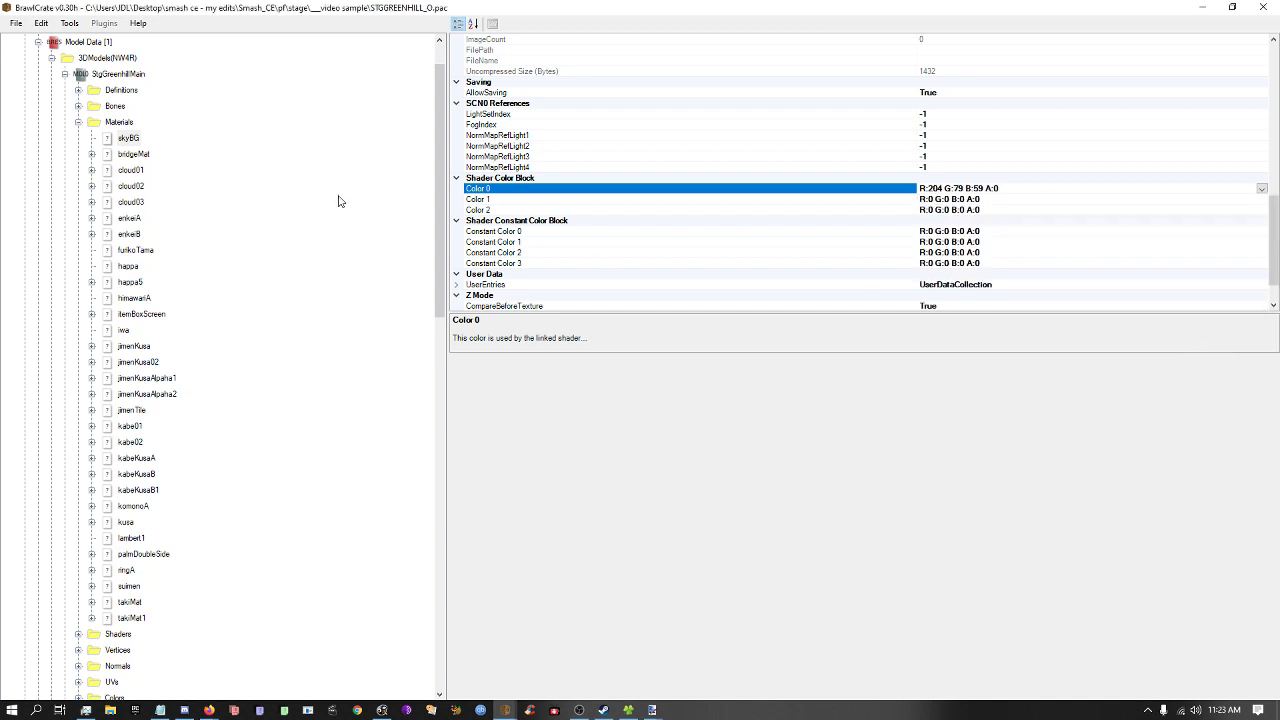
Compare the SCN0 references and shader color block values of the bridgeMat and cloud01 materials.
click(120, 74)
click(127, 168)
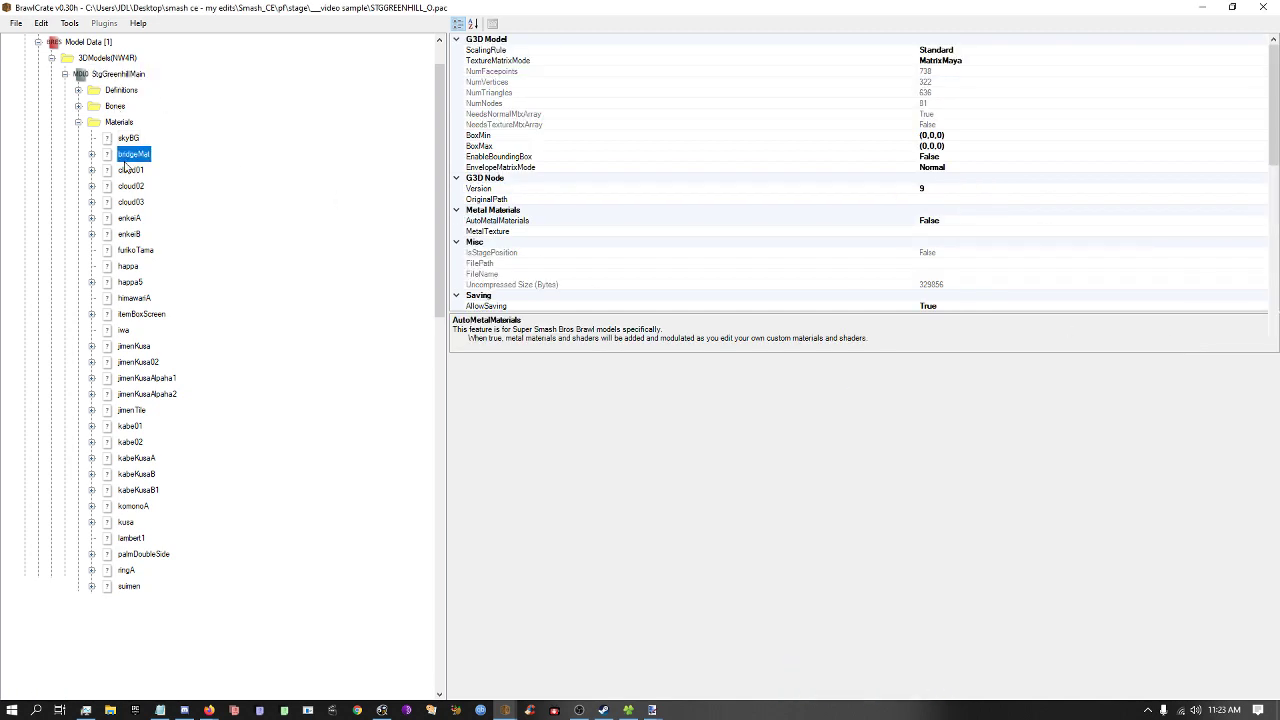
key(Down)
key(Up)
key(Up)
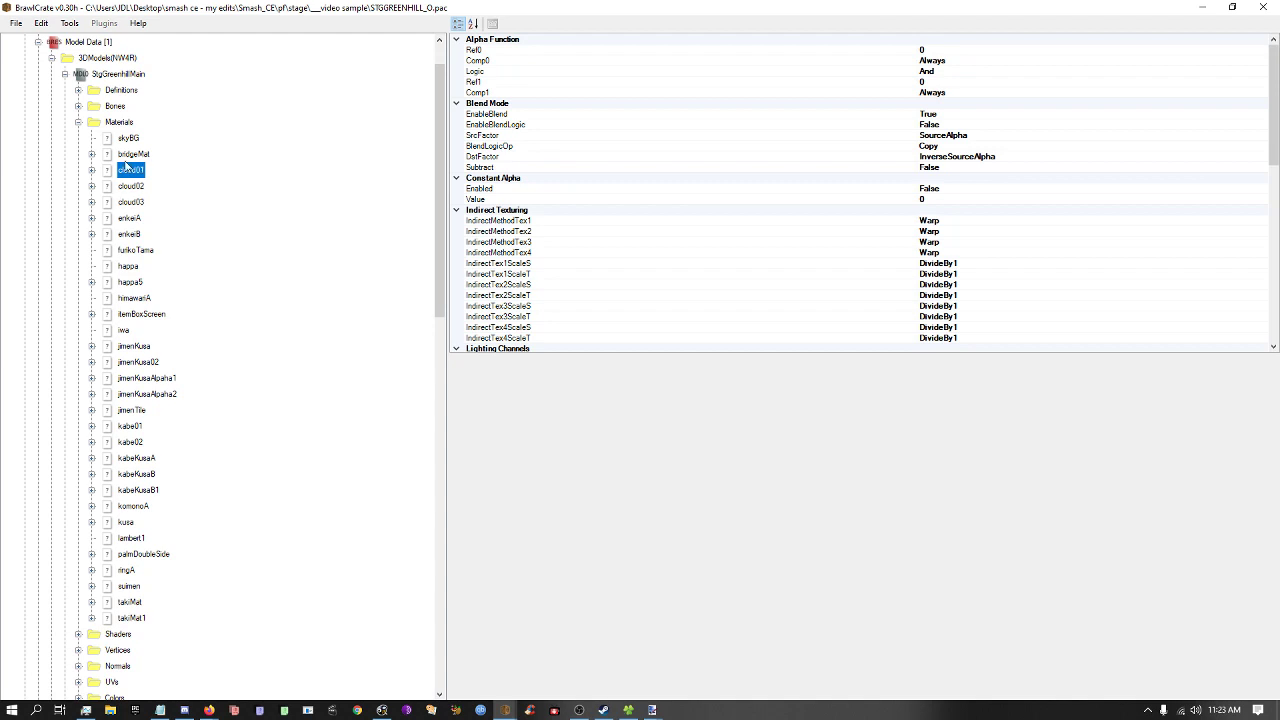
scroll(580, 276, down, 8)
scroll(587, 281, down, 6)
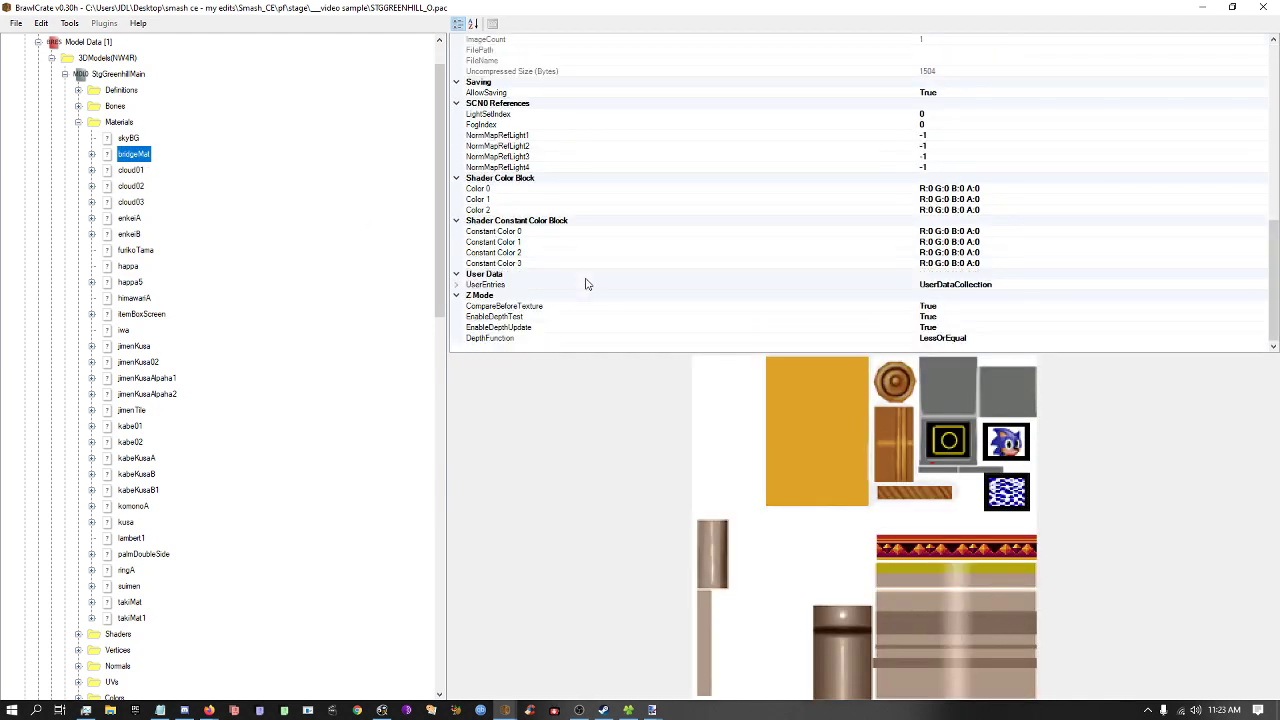
key(Up)
key(Down)
key(Down)
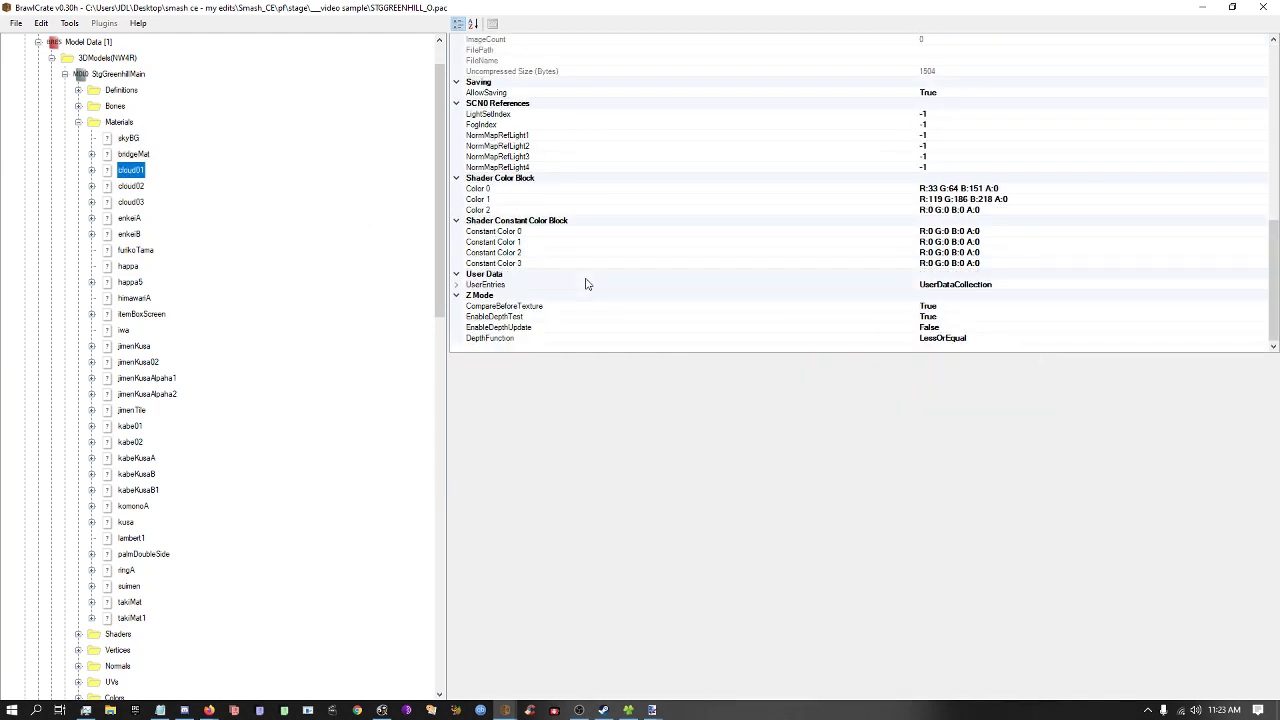
Look through the materials from takiMat1 up to ringA and recolor suimen's shader Color 0 to a bright green.
click(124, 620)
key(Up)
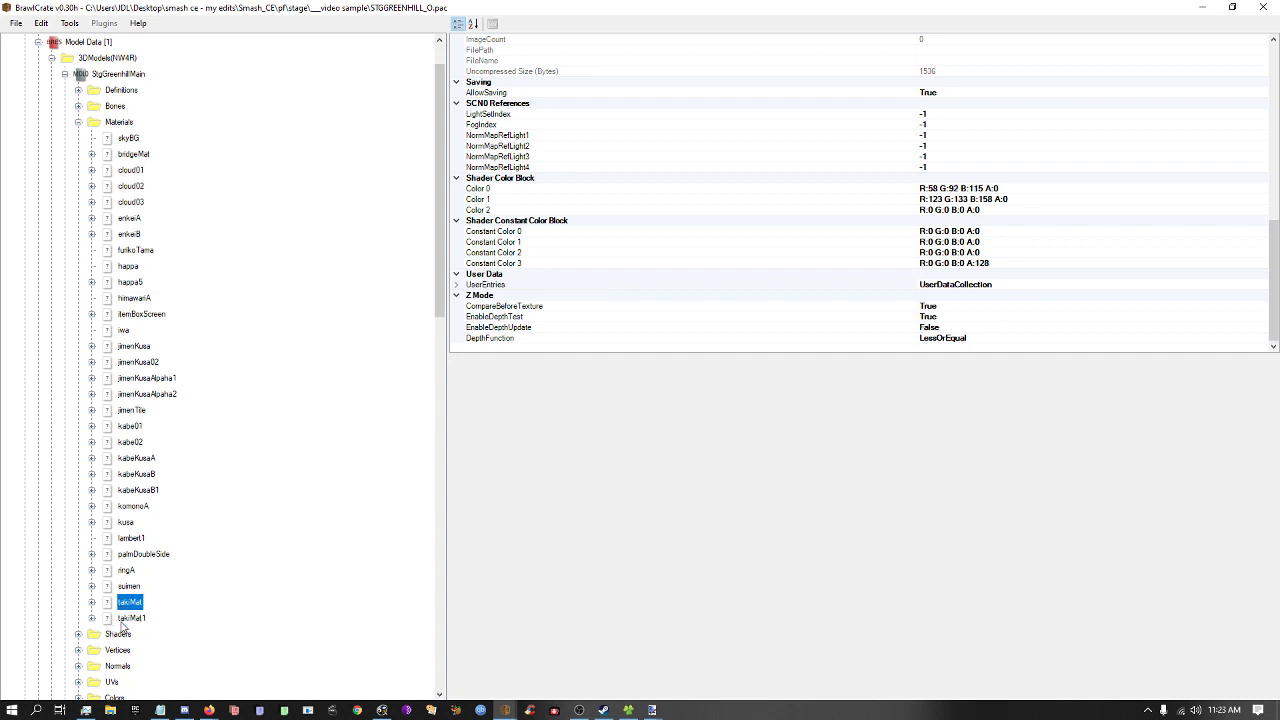
key(Up)
key(Up)
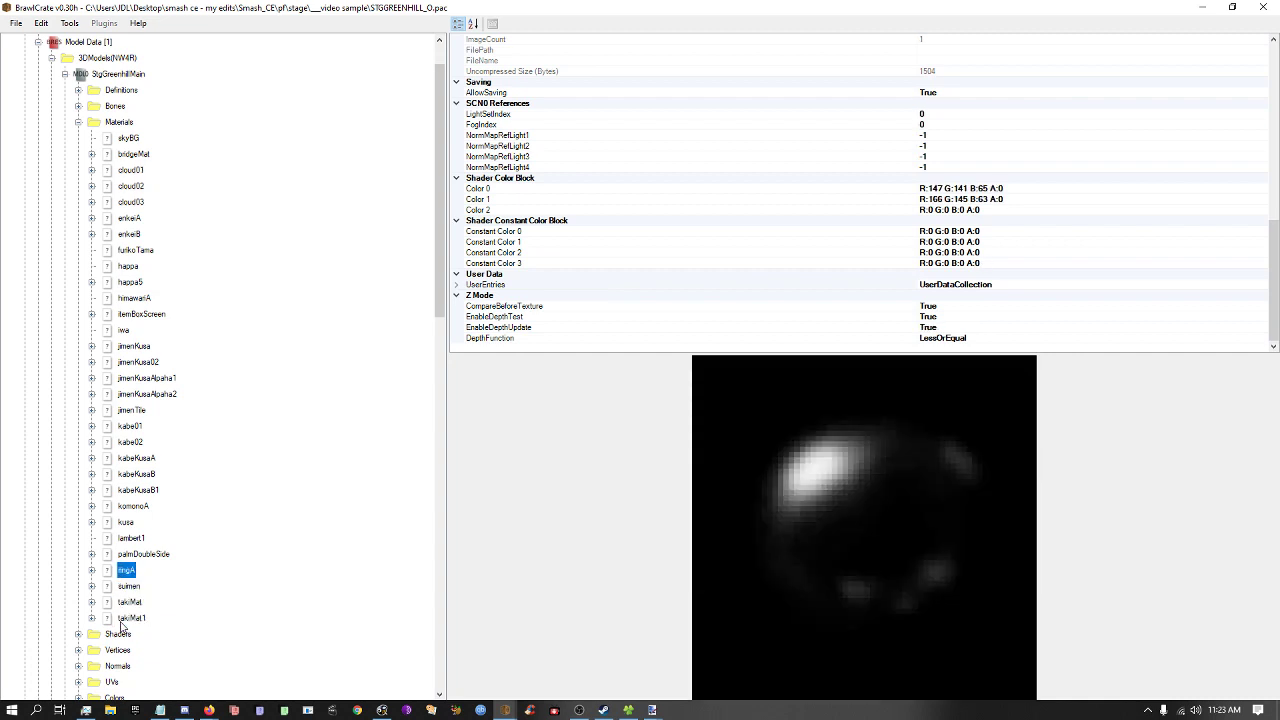
key(Down)
click(1203, 190)
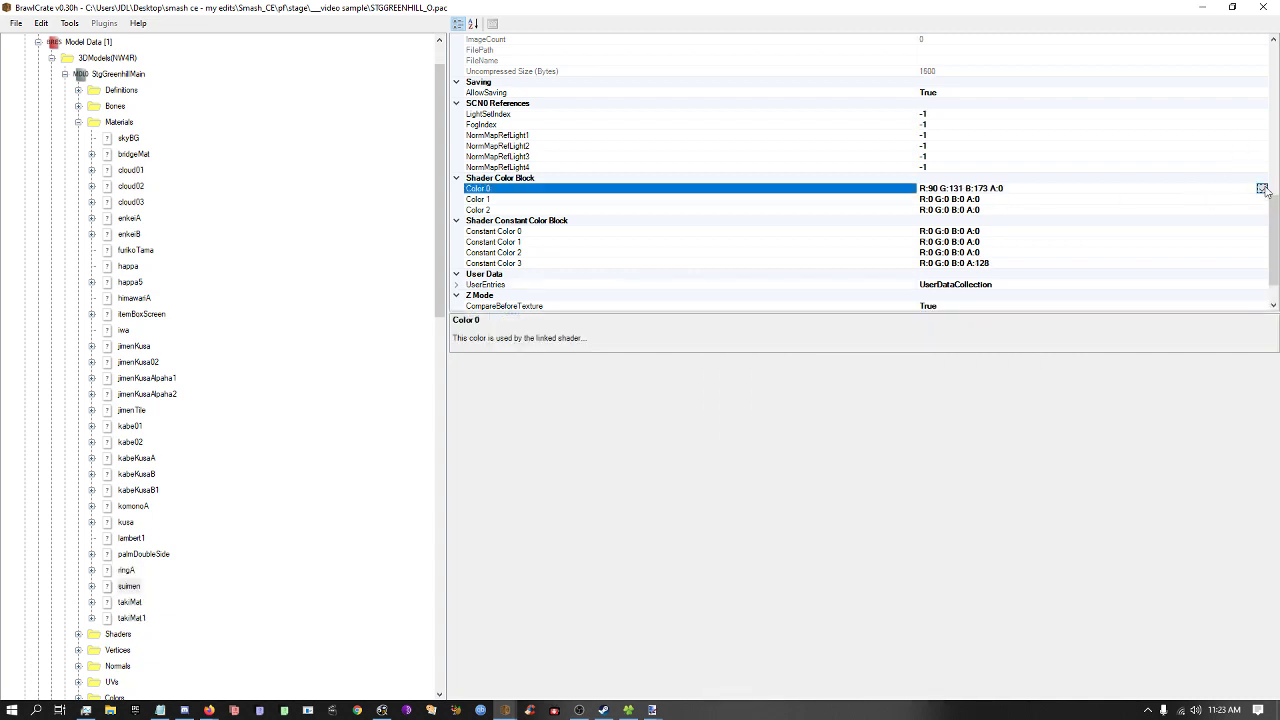
click(1261, 189)
click(1059, 240)
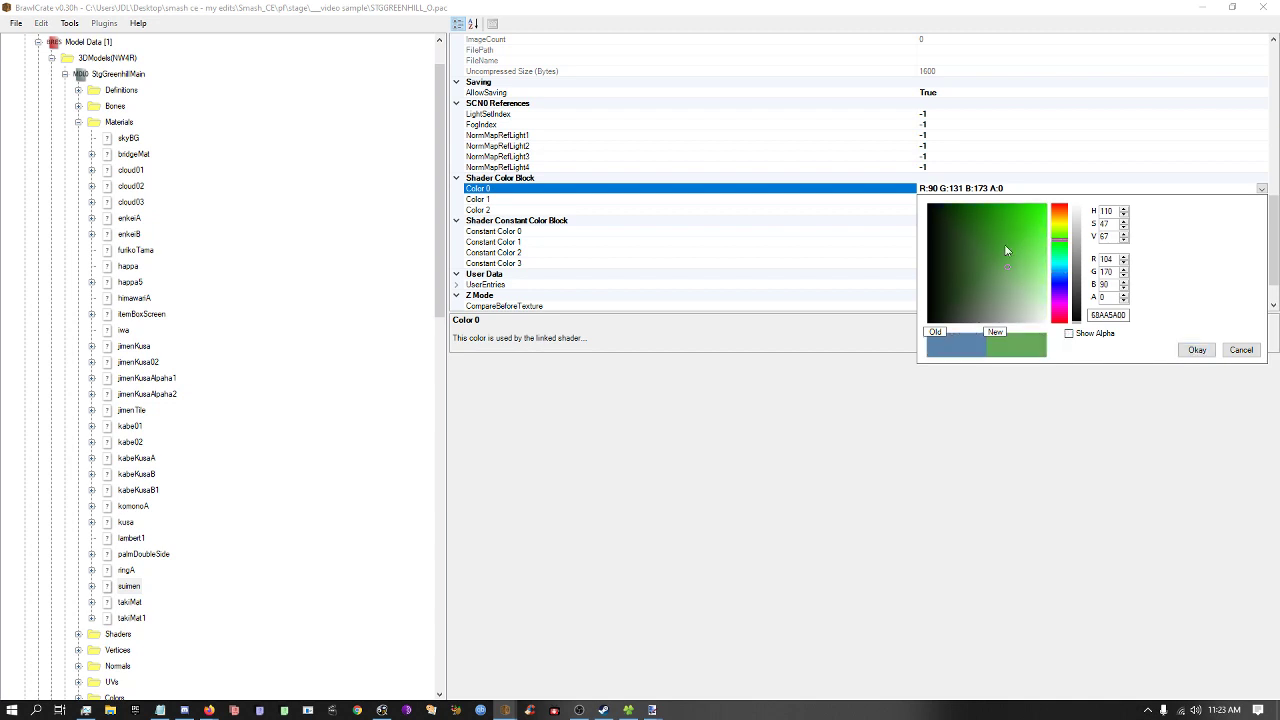
drag(1006, 245, 1038, 209)
click(1201, 352)
Preview the StgGreenhillMain model and look at the ringA and palmDoubleSide materials.
scroll(120, 180, up, 1)
click(125, 129)
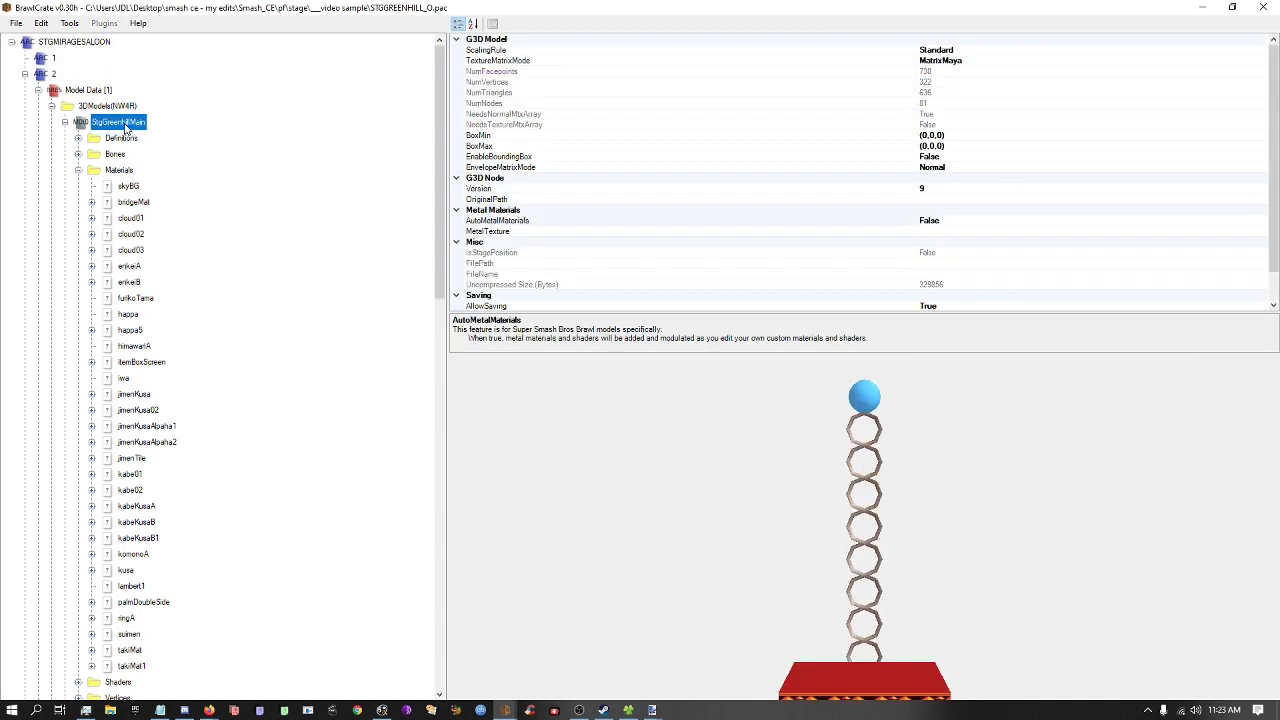
scroll(118, 299, down, 2)
click(124, 521)
key(Up)
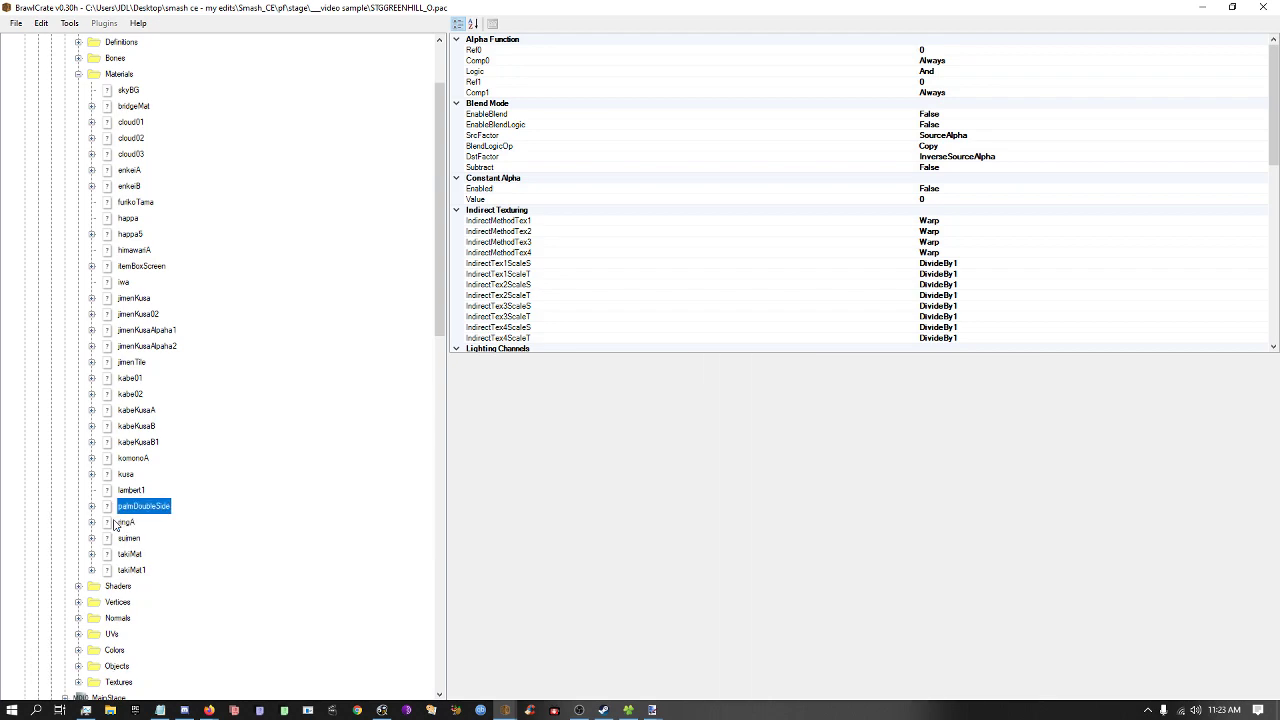
key(Up)
Restore the STGGREENHILL_O.pac window beside STGBATTLEFIELD.pac and bring up the StgGreenhillMain and MainStage model previews for comparison.
scroll(149, 408, up, 2)
drag(177, 7, 286, 362)
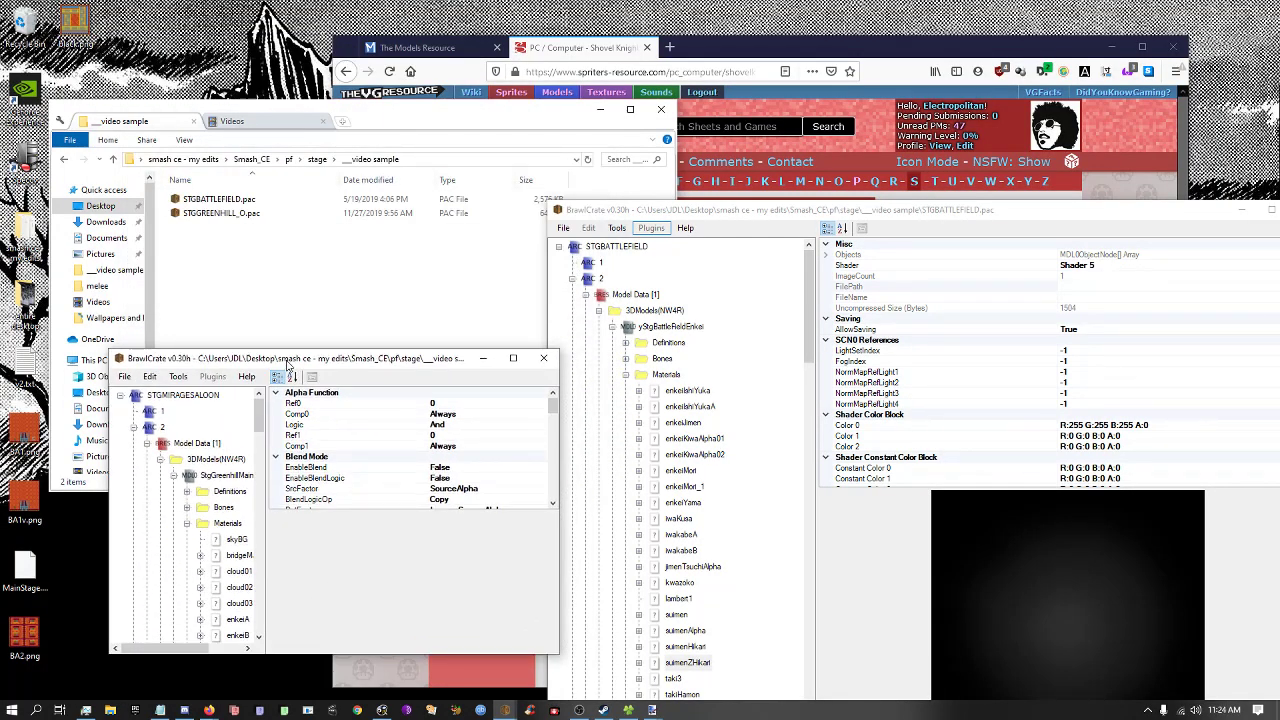
click(225, 475)
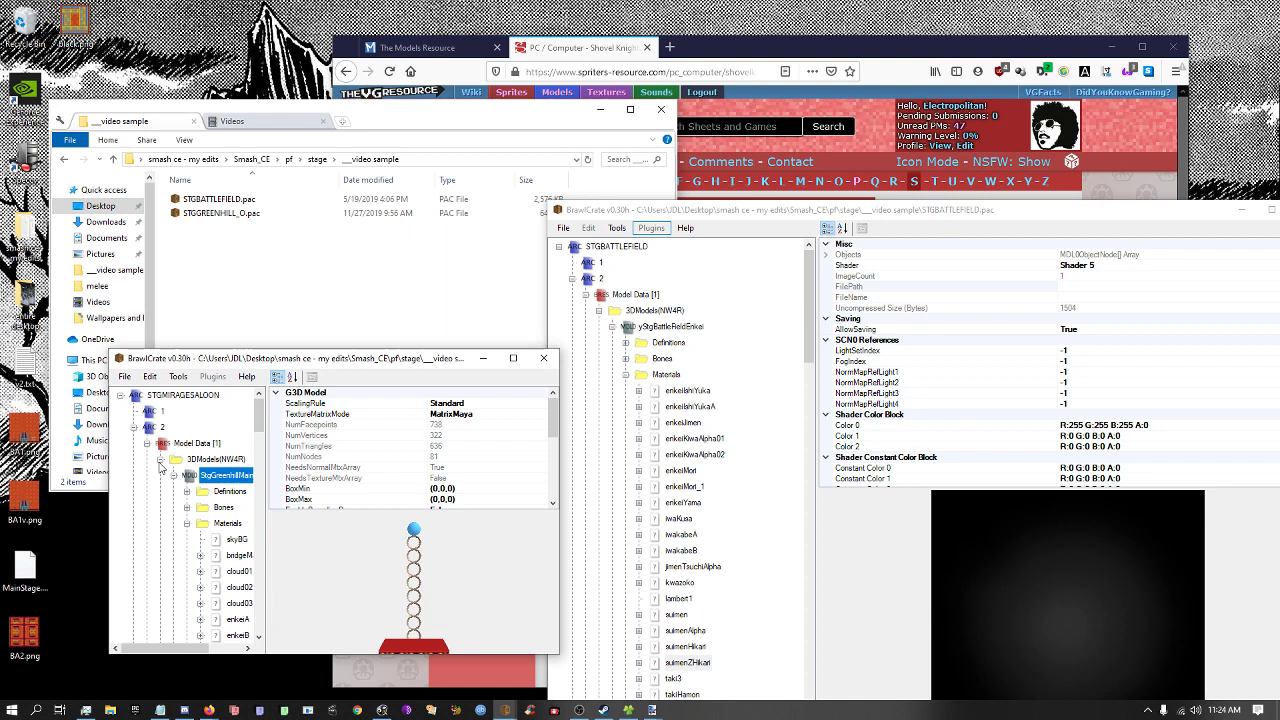
click(612, 329)
click(630, 343)
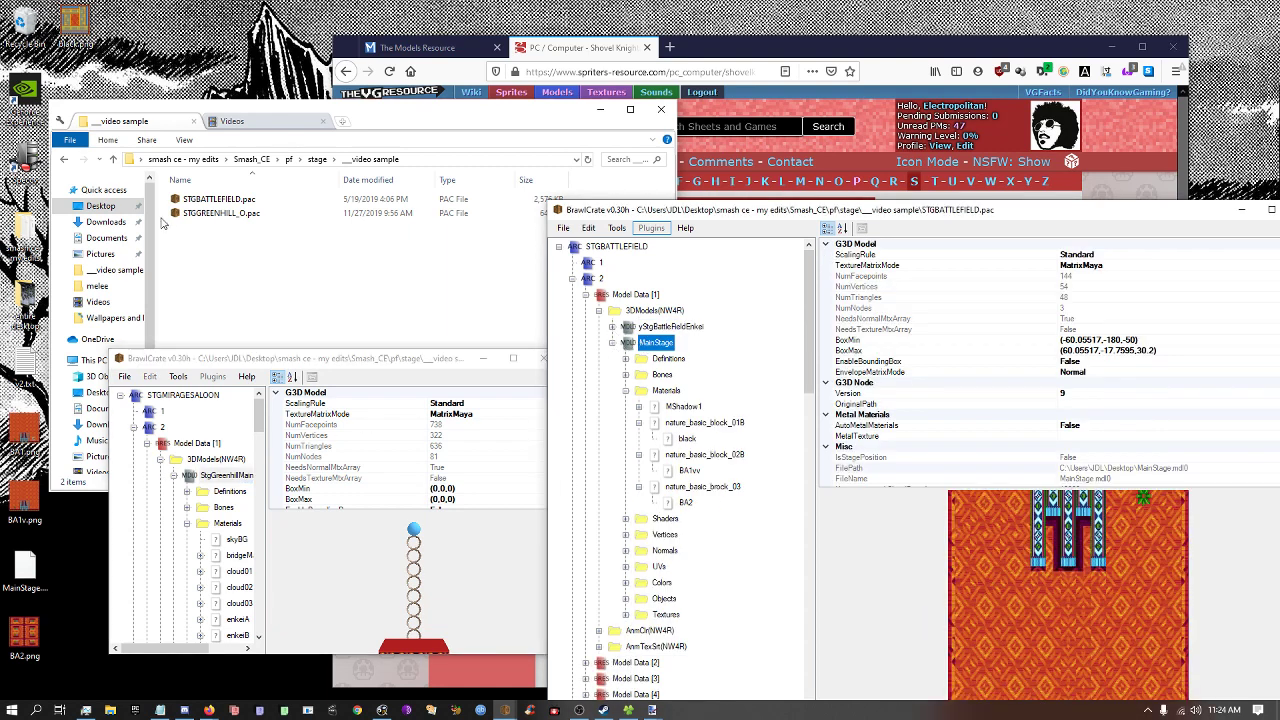
Preview all models of STGBATTLEFIELD.pac's Model Data [1] full screen to examine the retextured stage against the background, and close the preview.
right_click(638, 298)
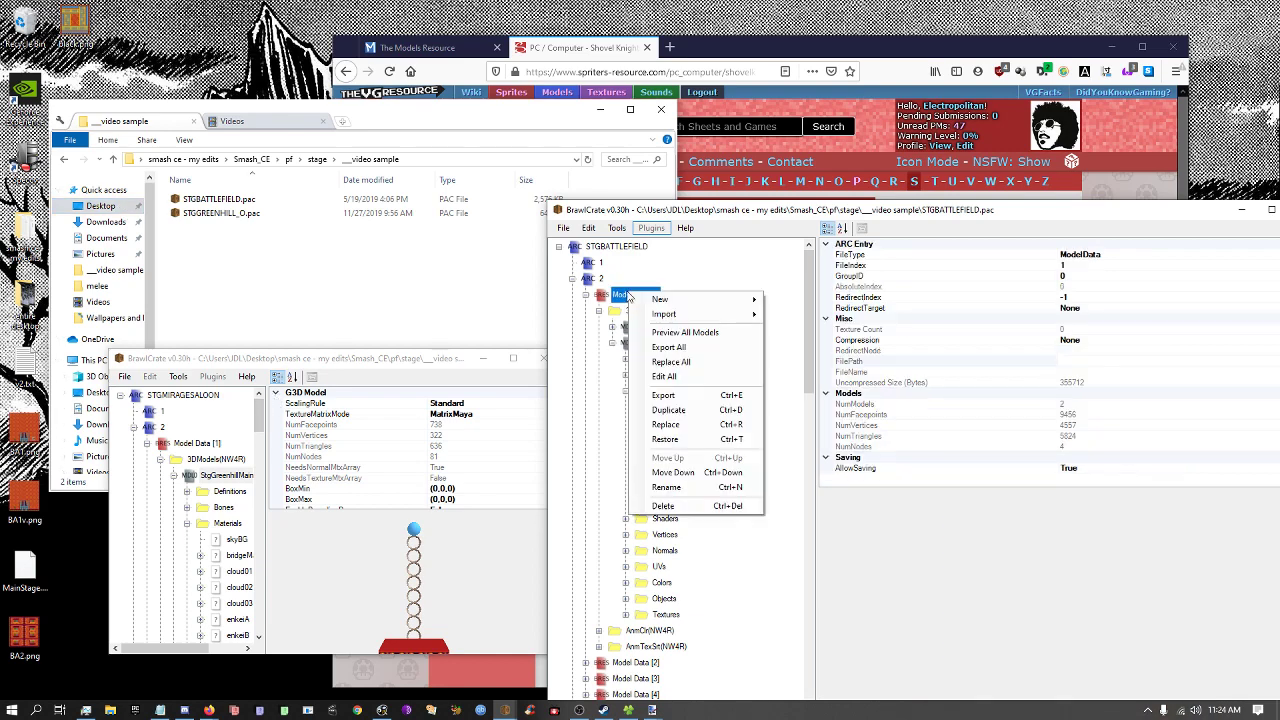
click(677, 330)
click(504, 136)
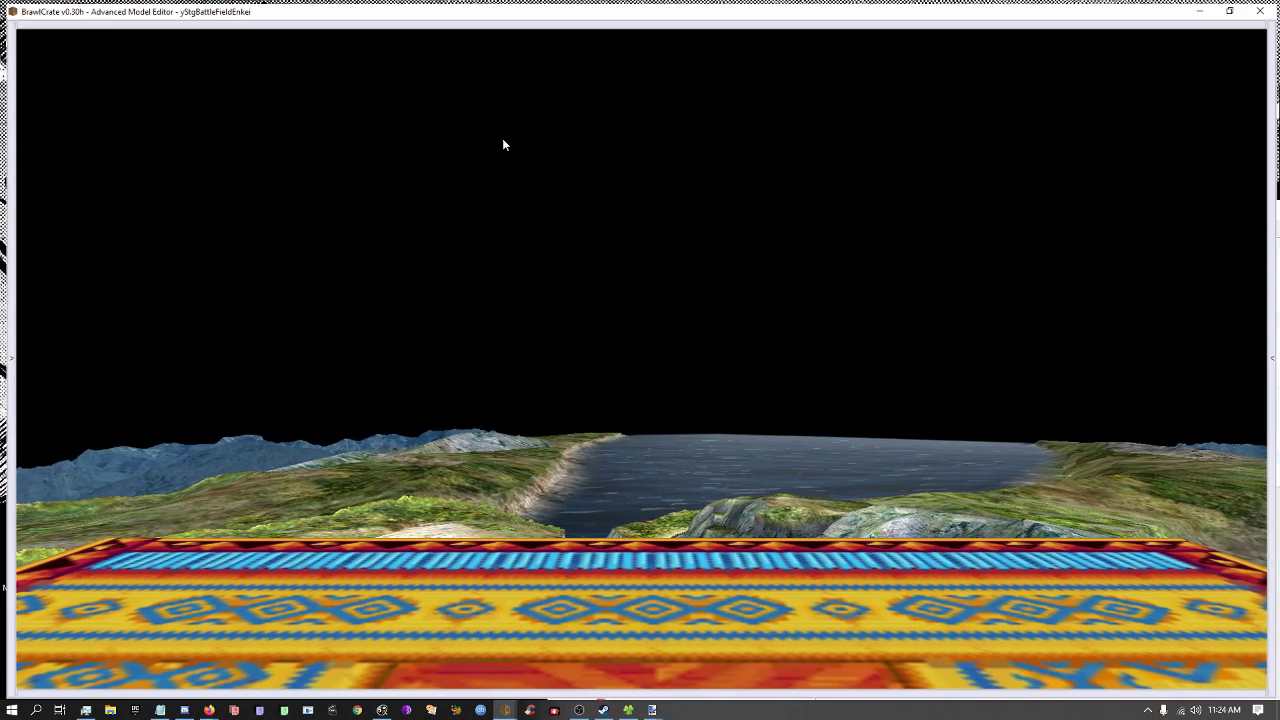
scroll(917, 152, down, 5)
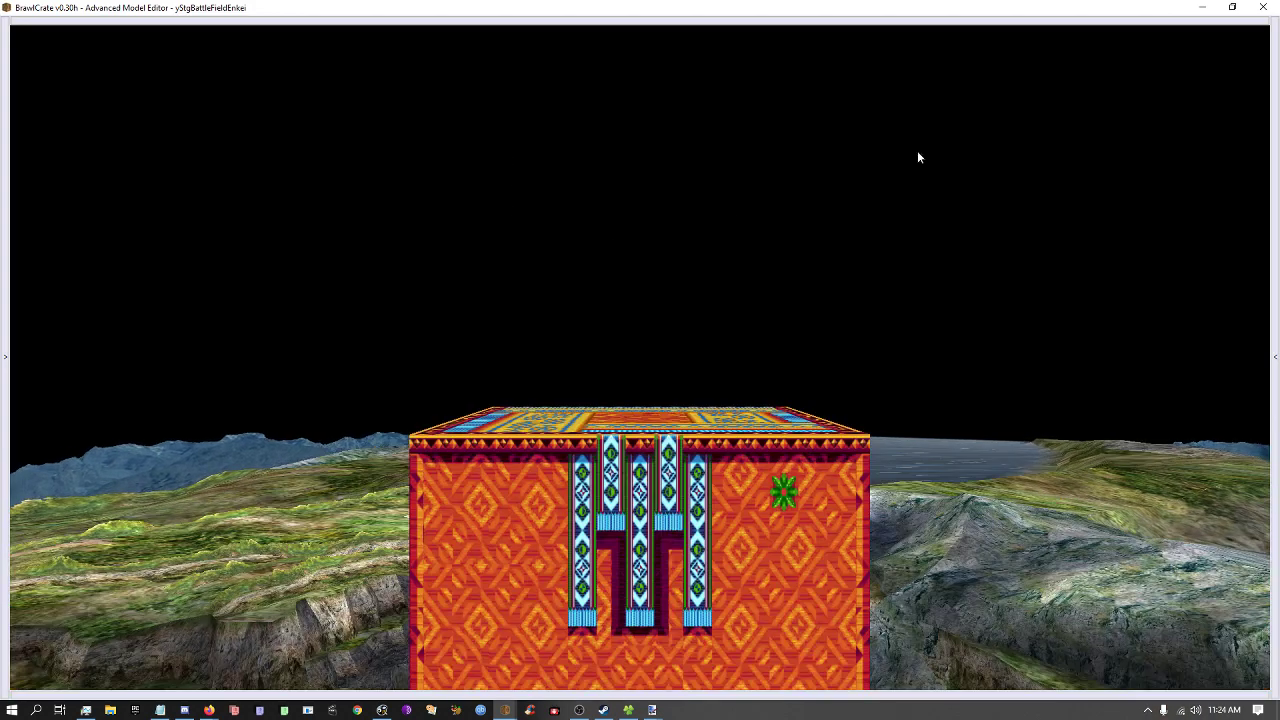
click(1263, 7)
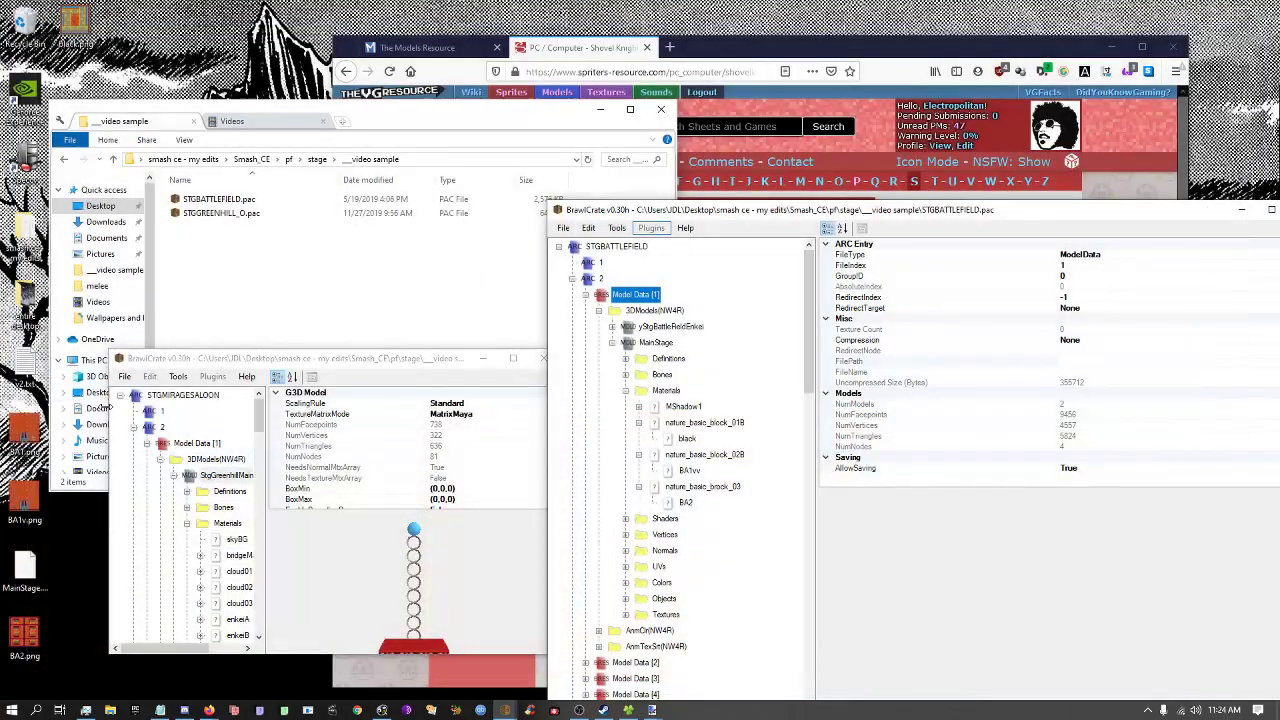
Preview all models of ARC 2 in STGGREENHILL_O.pac in a maximized model editor with collisions hidden.
click(148, 445)
right_click(156, 430)
click(200, 469)
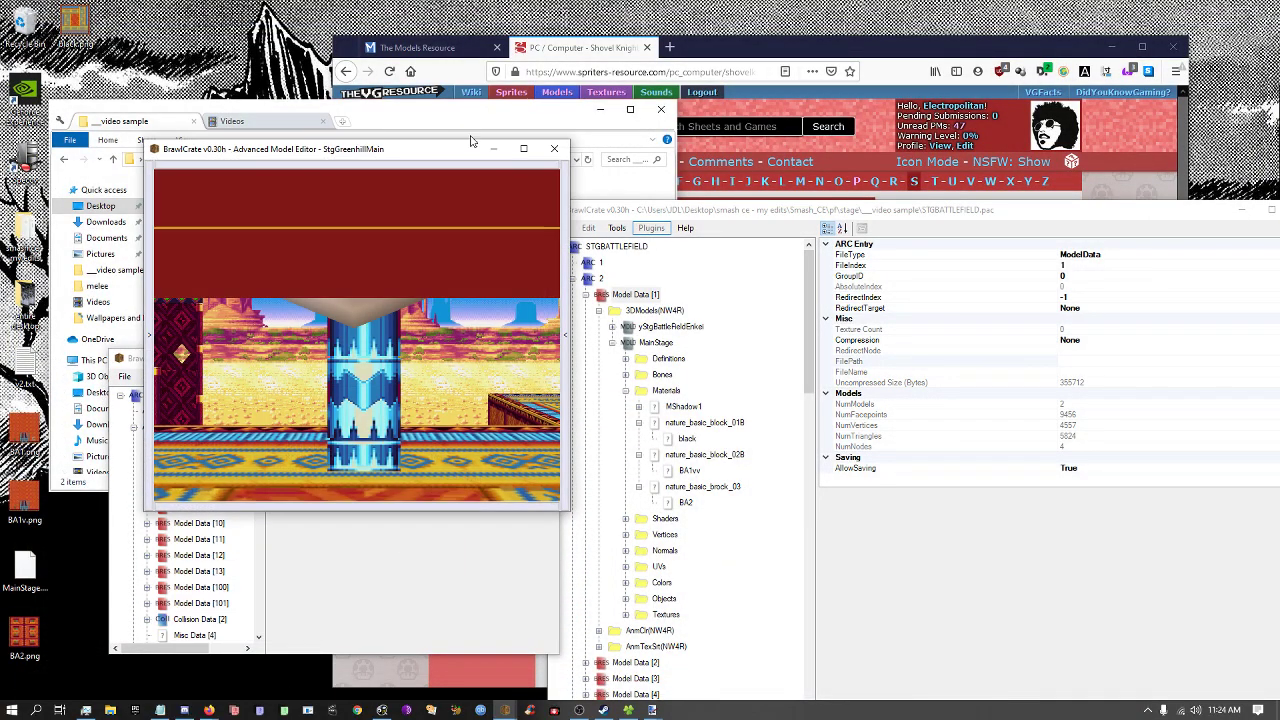
click(517, 146)
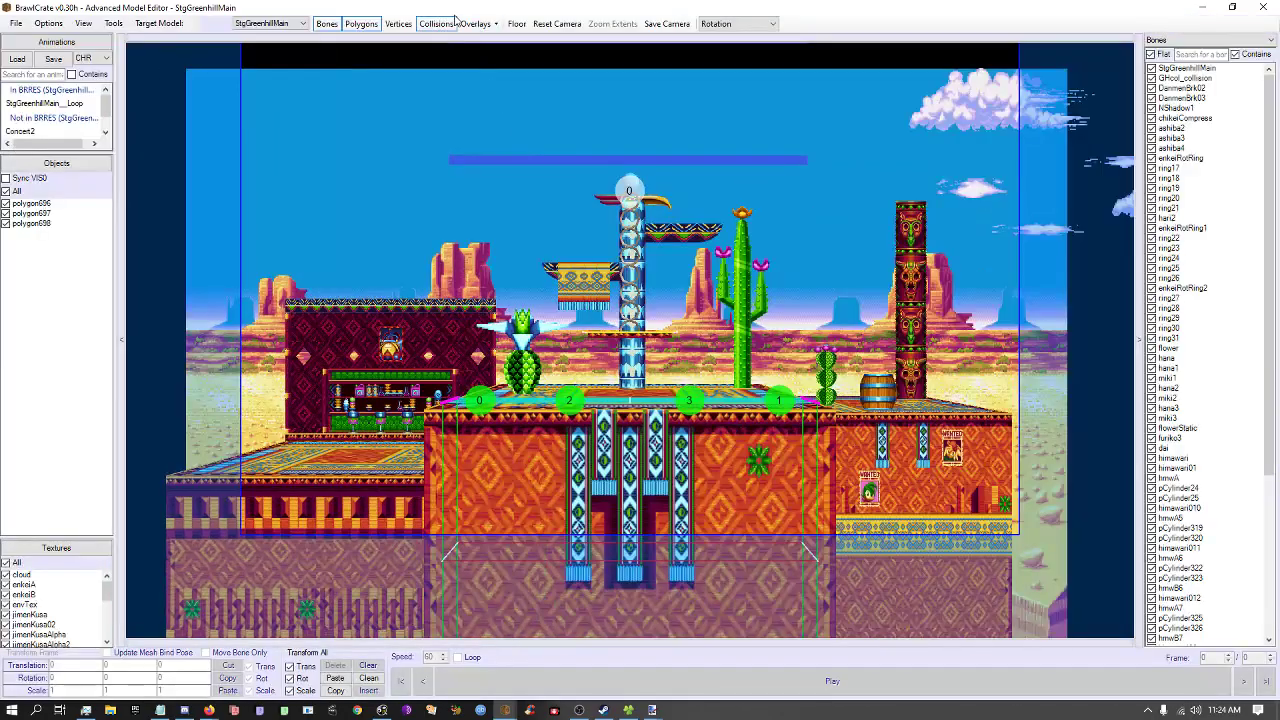
click(452, 23)
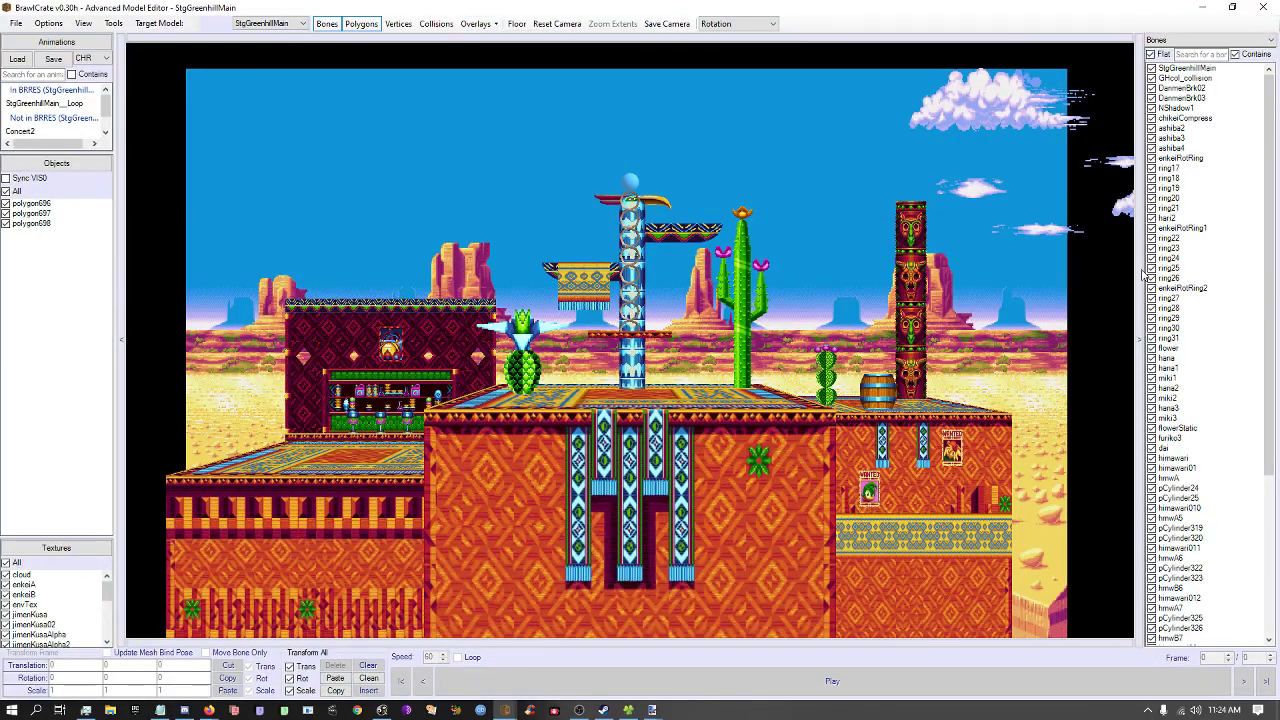
Switch the target model to MainStage and on to MainStage2, and select the MainStage2 bone to inspect its transform values.
click(265, 23)
click(253, 52)
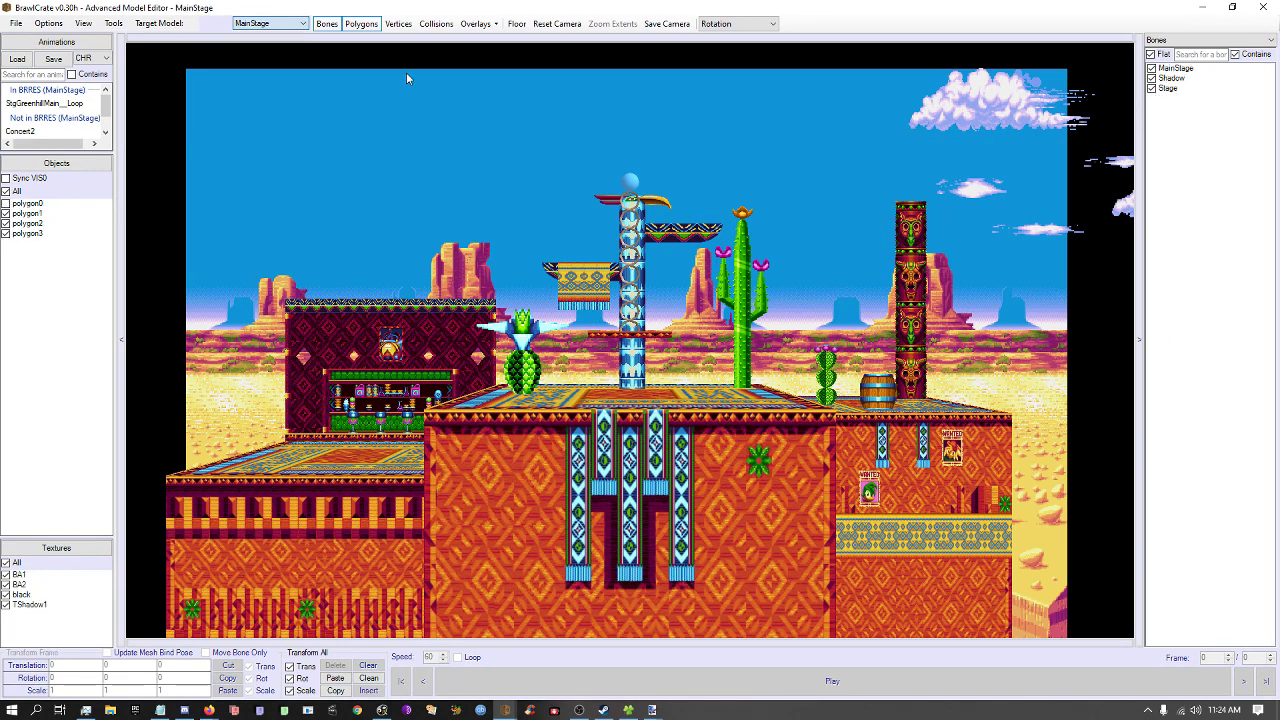
click(250, 23)
click(256, 72)
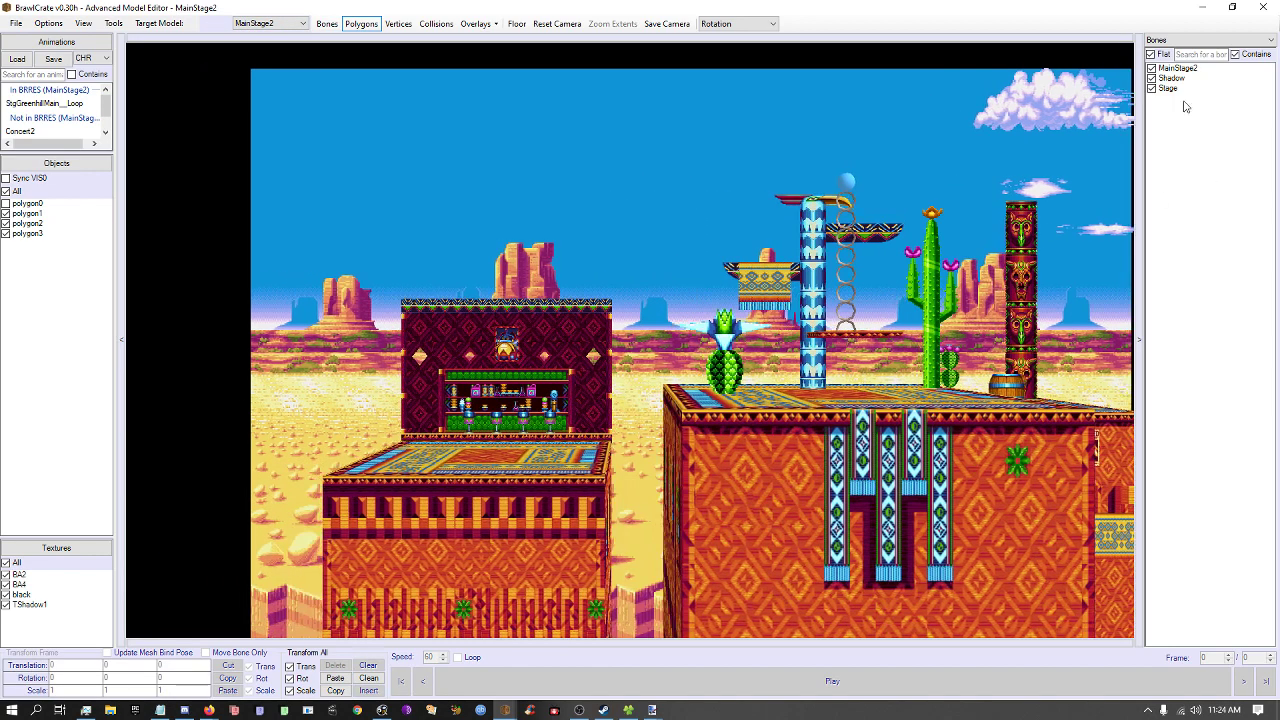
click(1177, 68)
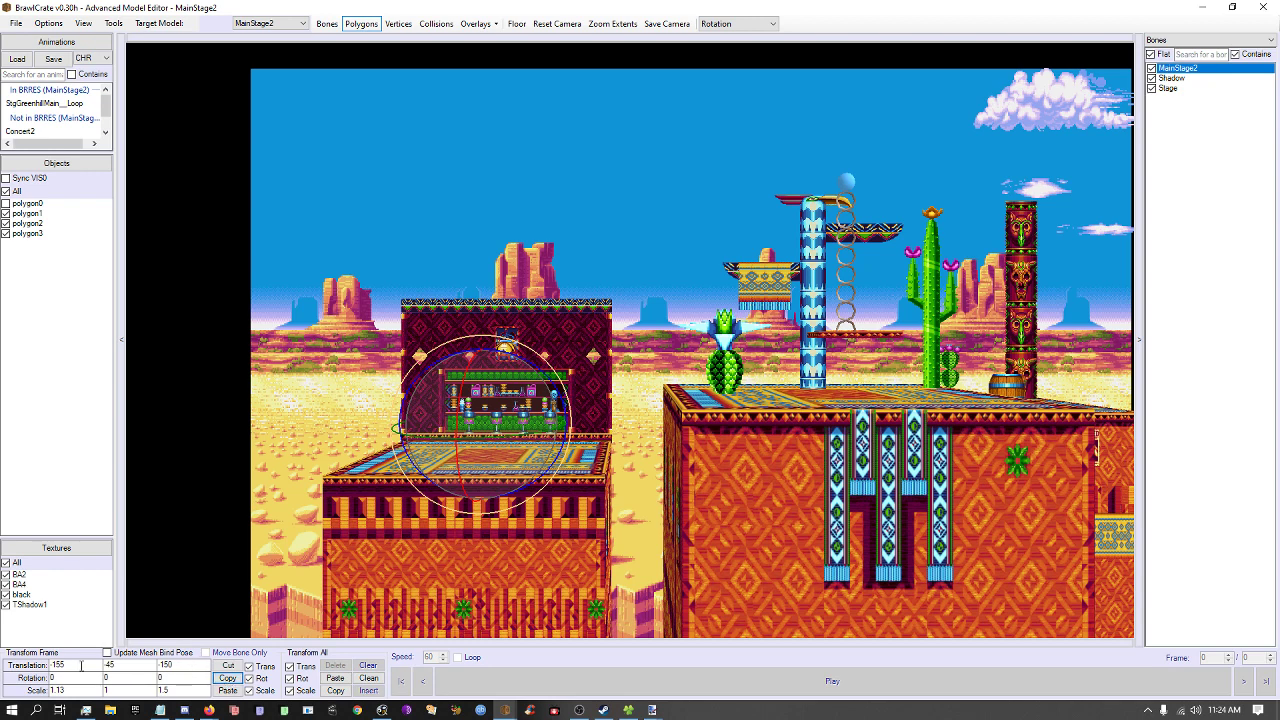
Set the MainStage2 bone's X translation to -400 with no animation loaded, and deselect the bone.
click(225, 681)
key(BackSpace)
key(Return)
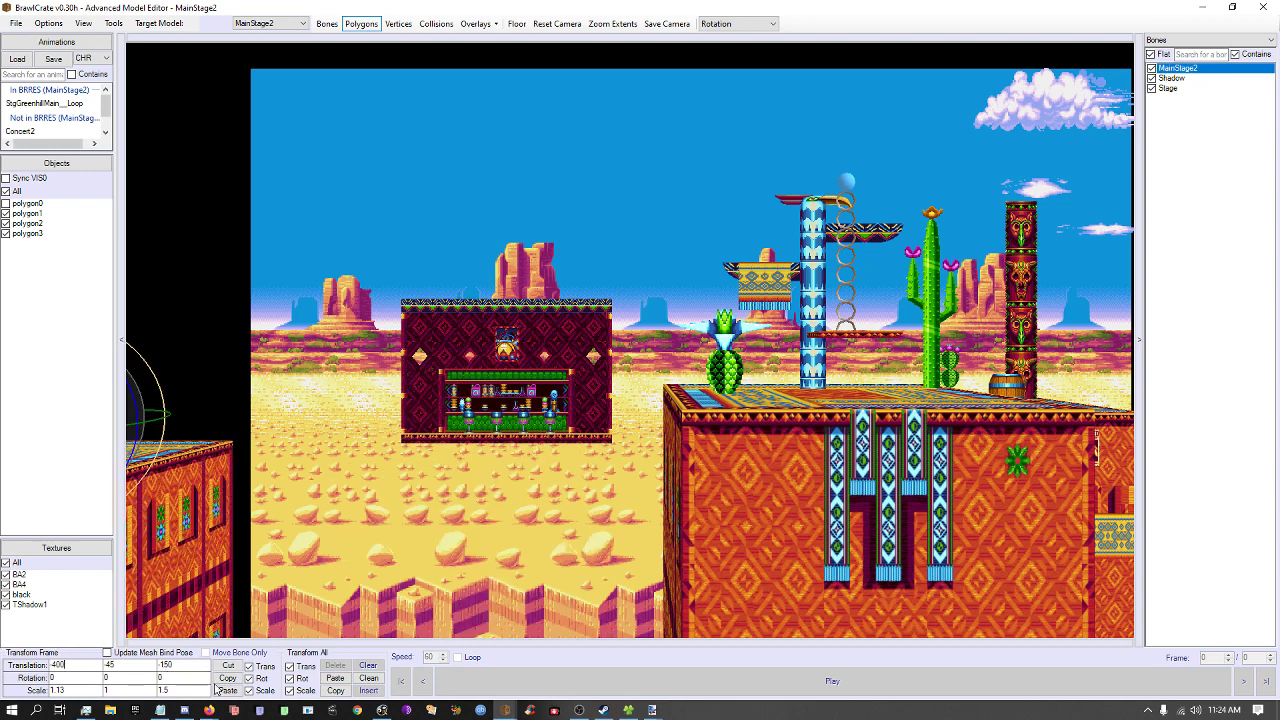
click(289, 514)
right_drag(289, 514, 254, 525)
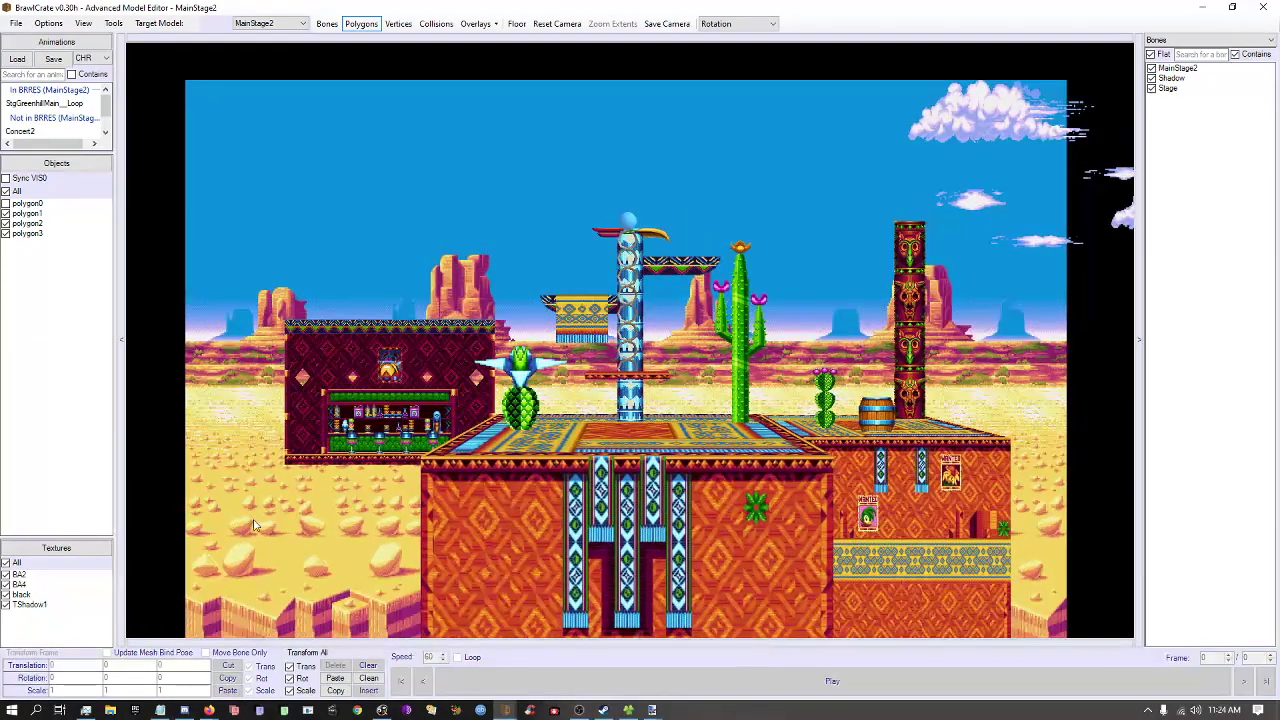
Play the StgGreenhillMain__Loop animation, stop it, and return to frame 0 to inspect the MainStage2 bone's base position.
click(50, 103)
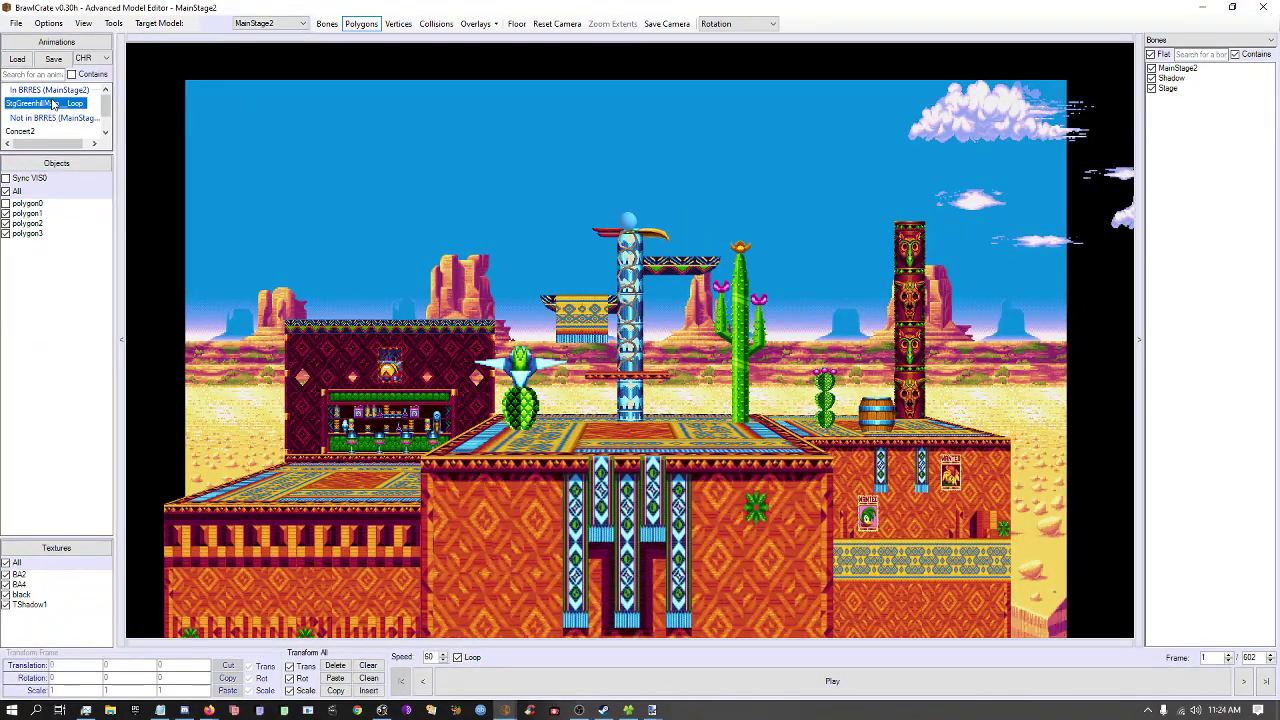
drag(263, 266, 372, 328)
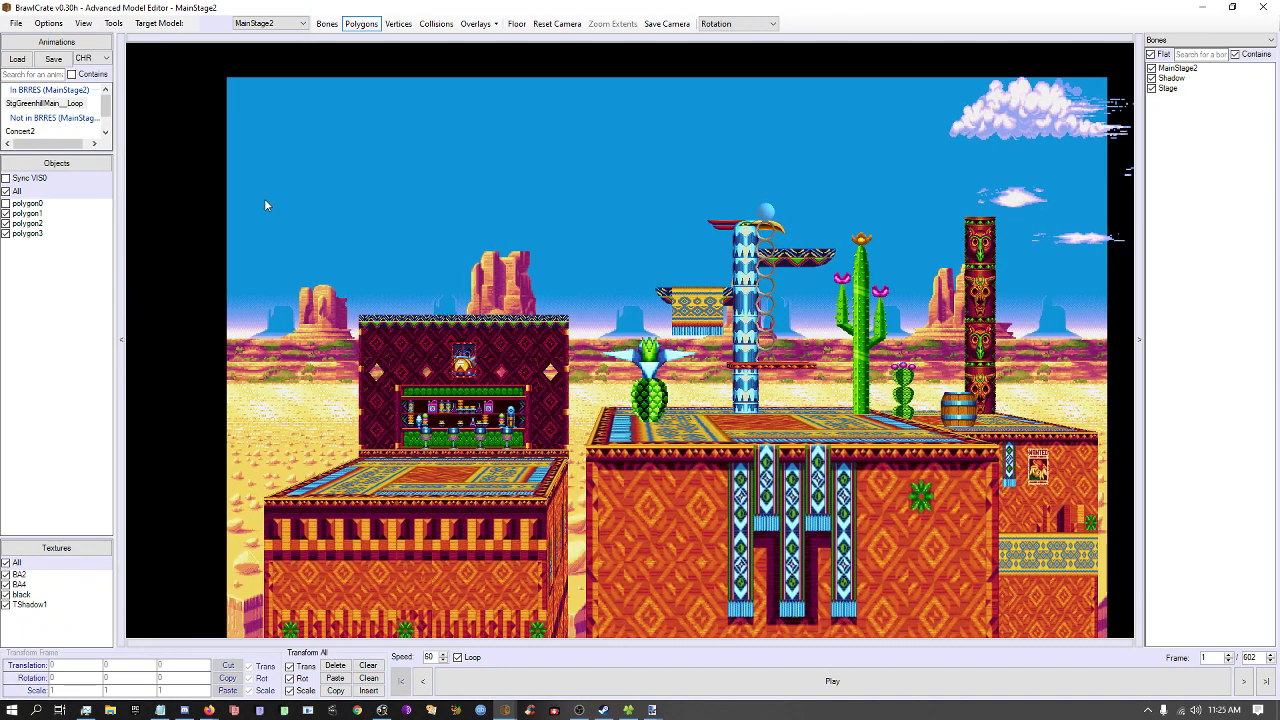
click(717, 677)
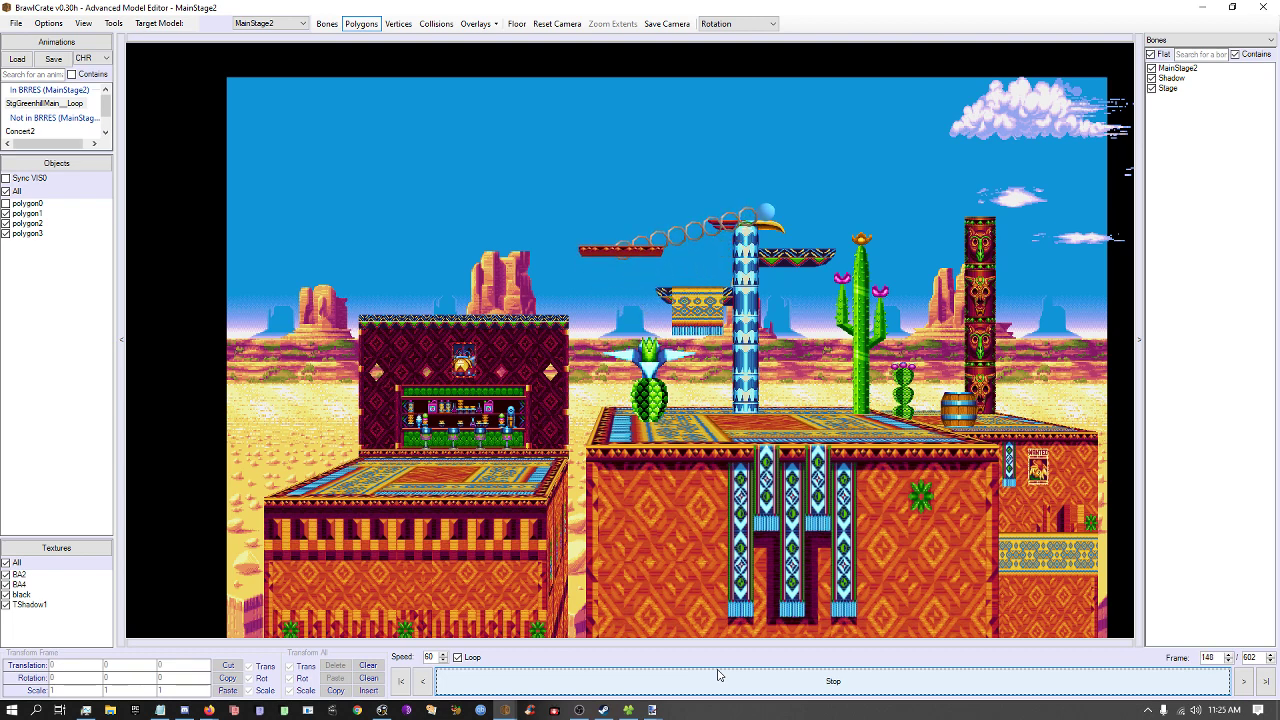
click(717, 677)
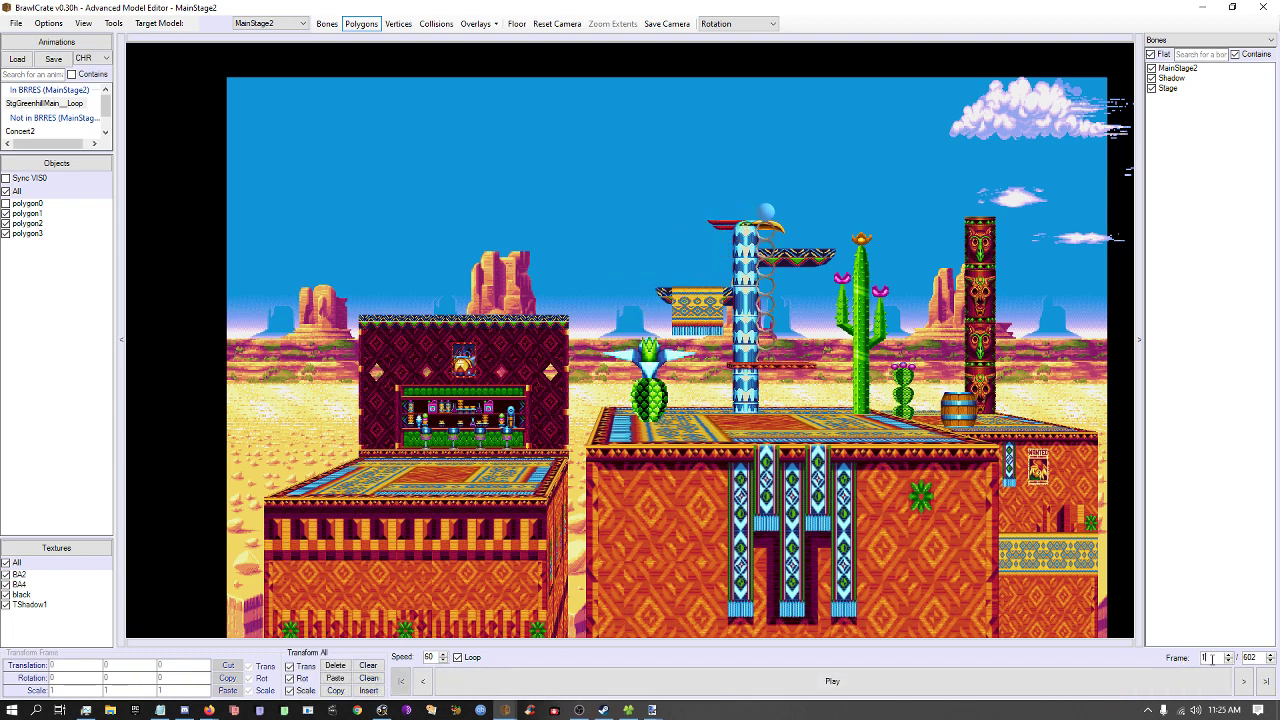
text(0)
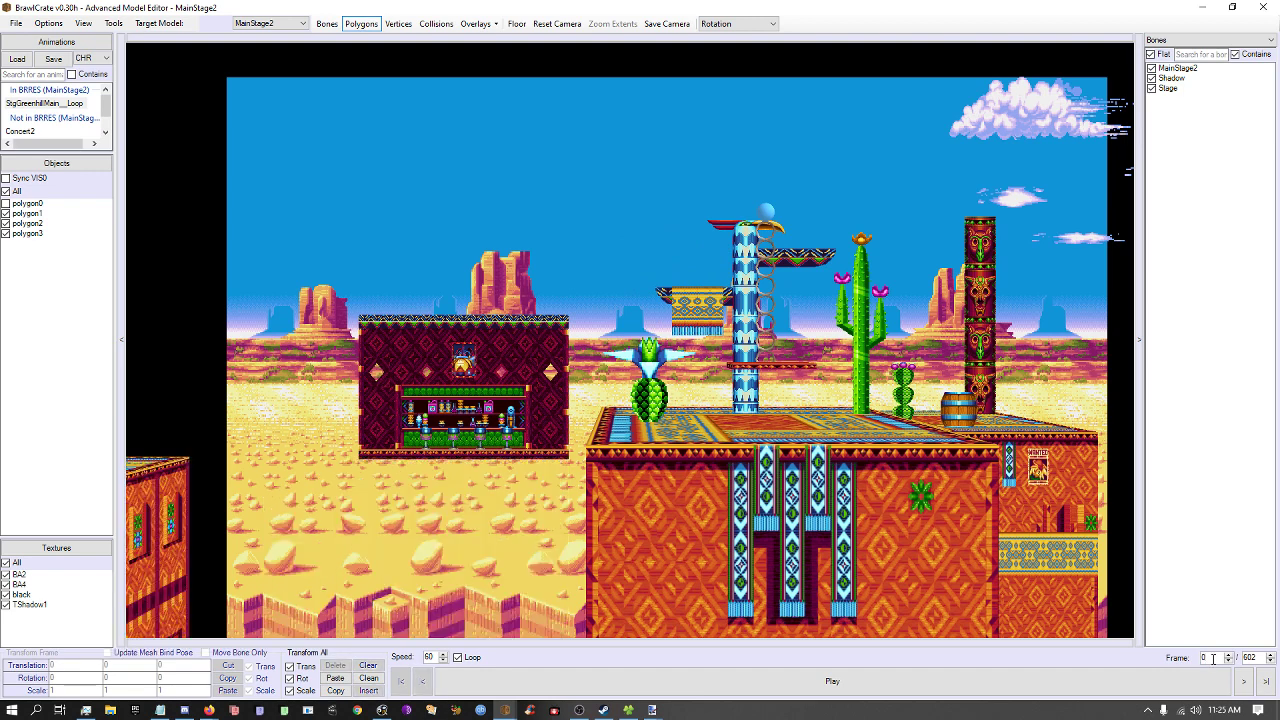
click(1200, 68)
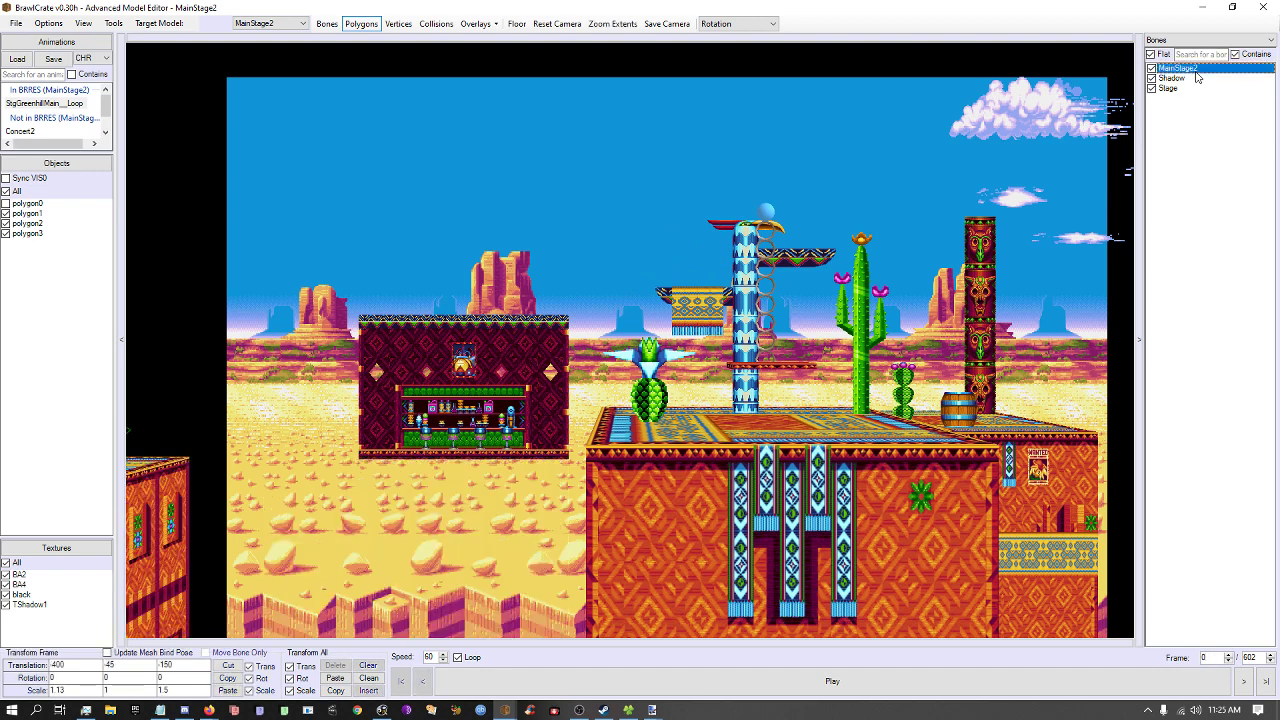
Load StgGreenhillMain__Loop, set the MainStage2 bone's X translation to -400 at frame 1, and test the playback.
click(60, 104)
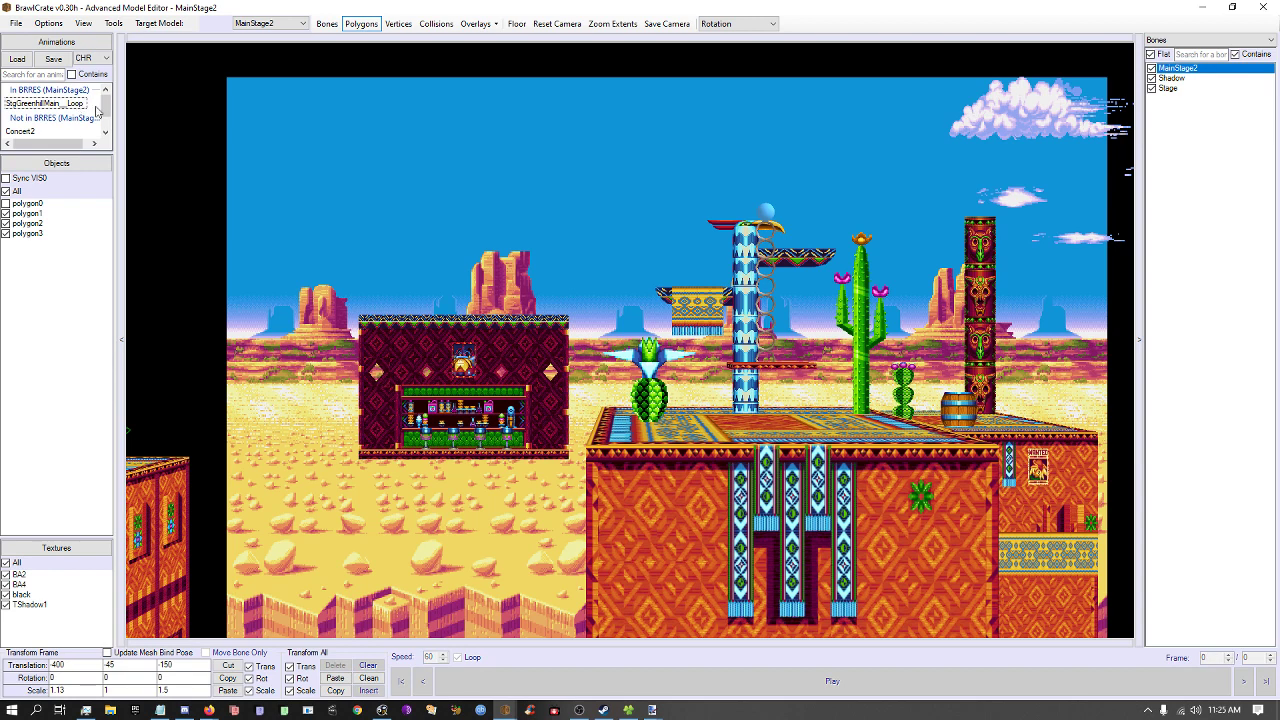
click(58, 665)
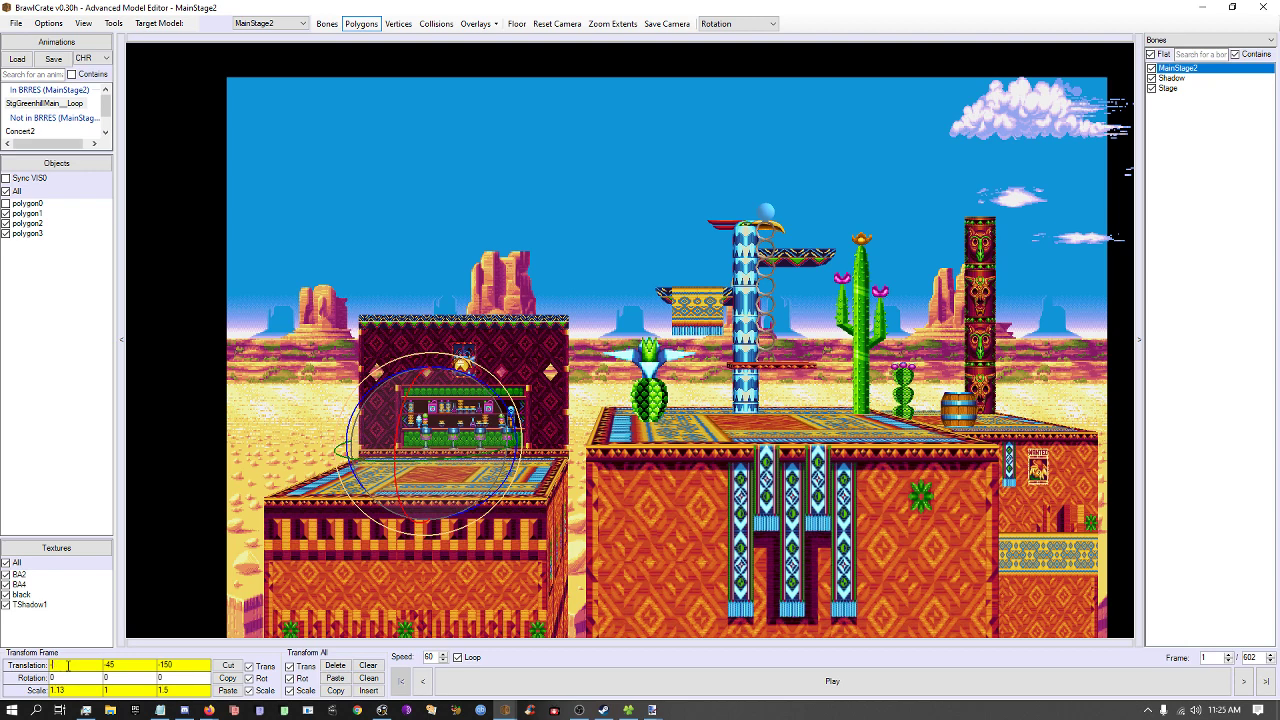
text(00)
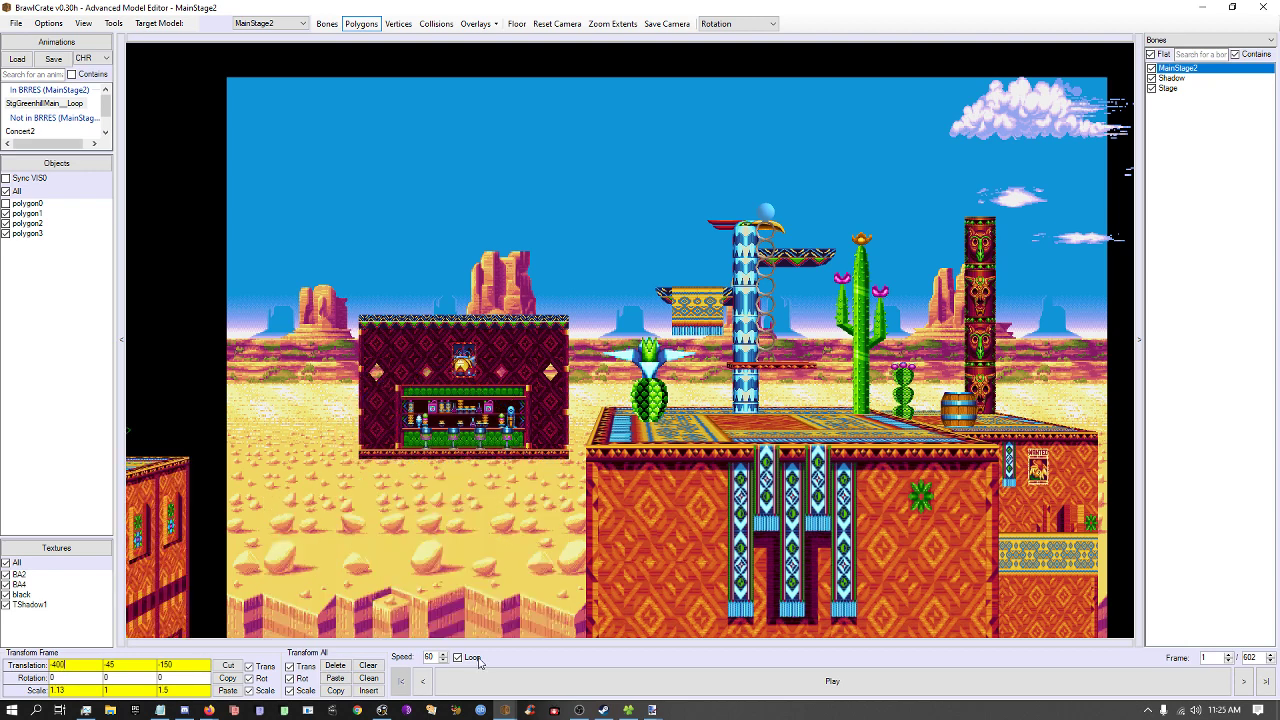
click(537, 674)
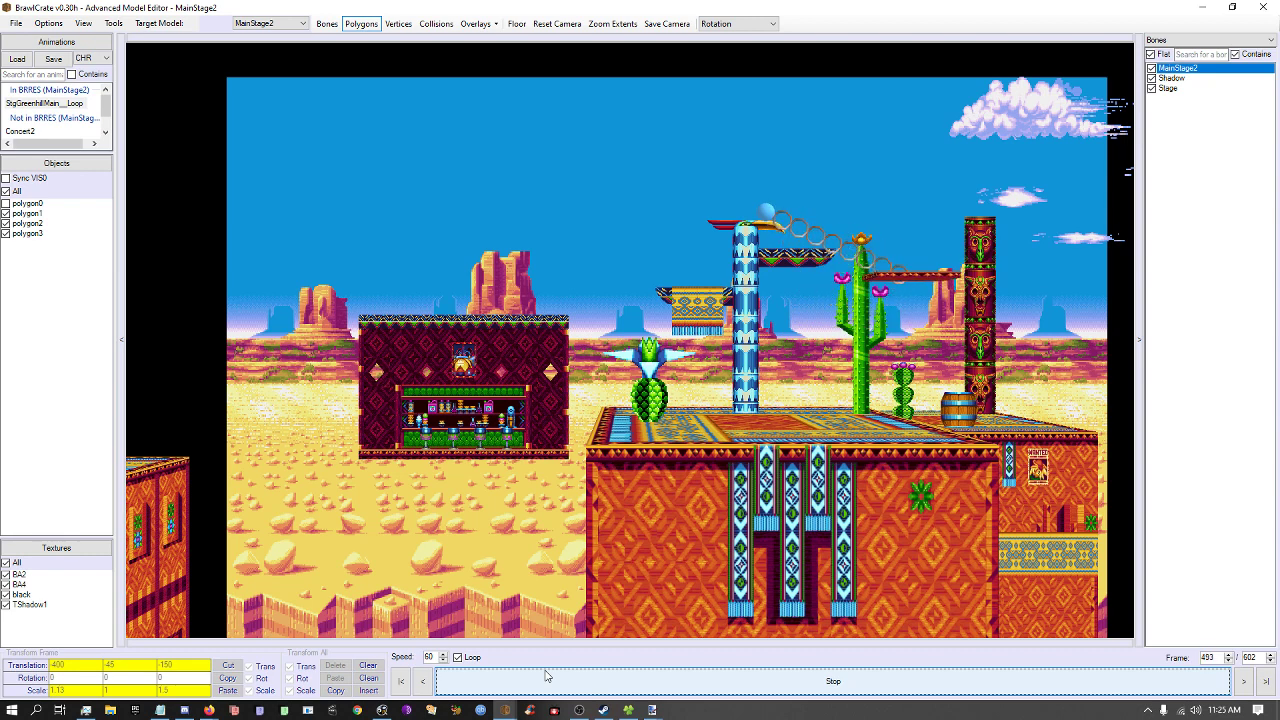
click(545, 677)
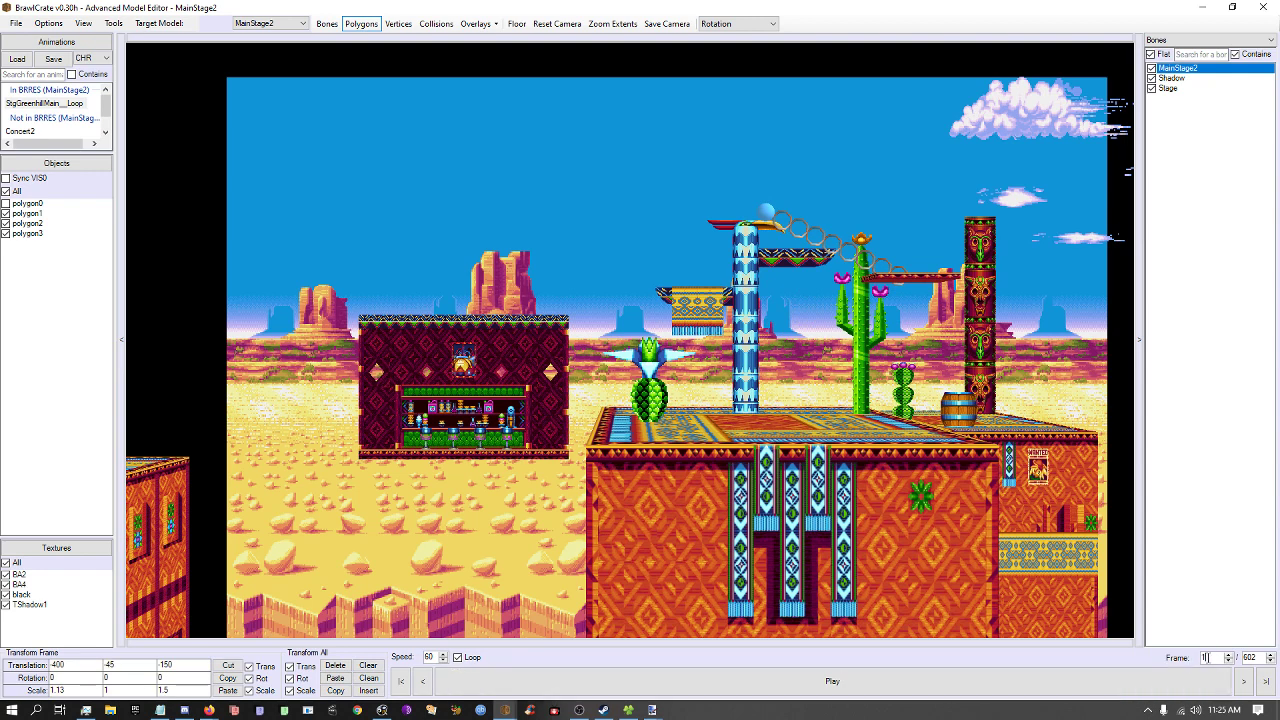
Return to frame 1 and set the MainStage2 bone's X translation keyframe to -155.
click(1207, 657)
text(1)
key(Return)
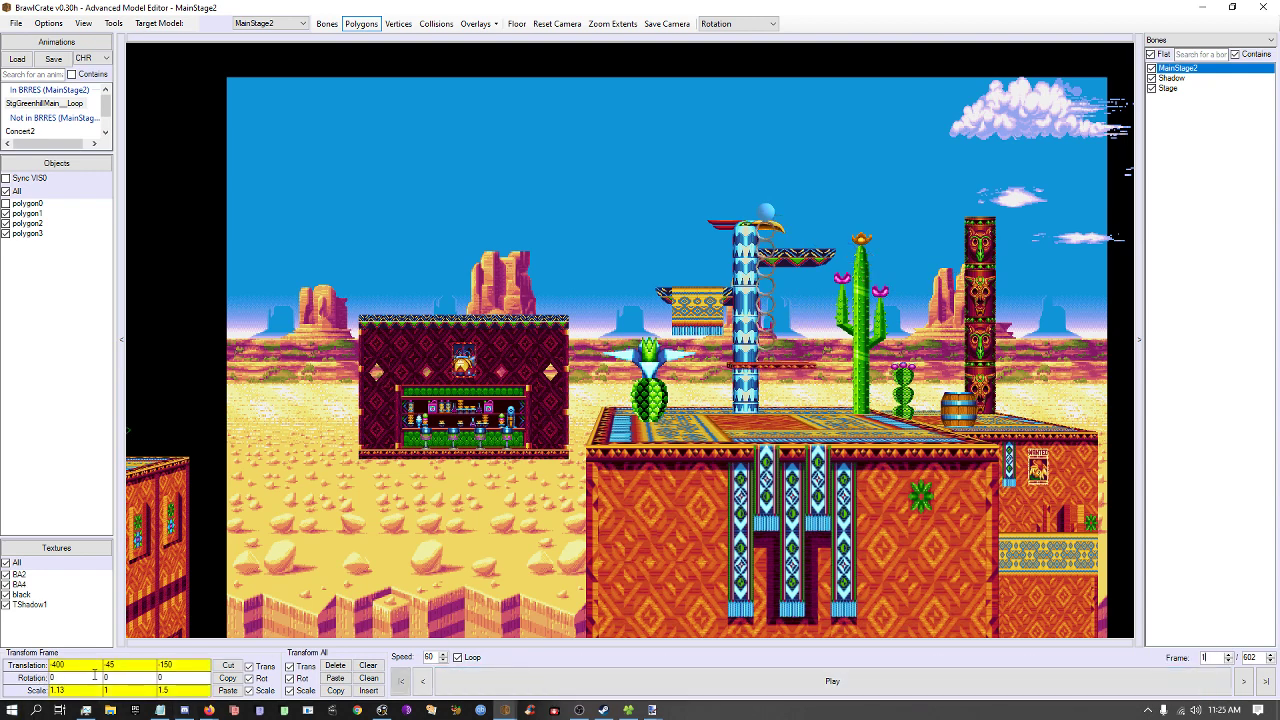
drag(70, 665, 2, 637)
text(-400)
click(225, 690)
click(65, 664)
key(BackSpace)
text(0)
key(BackSpace)
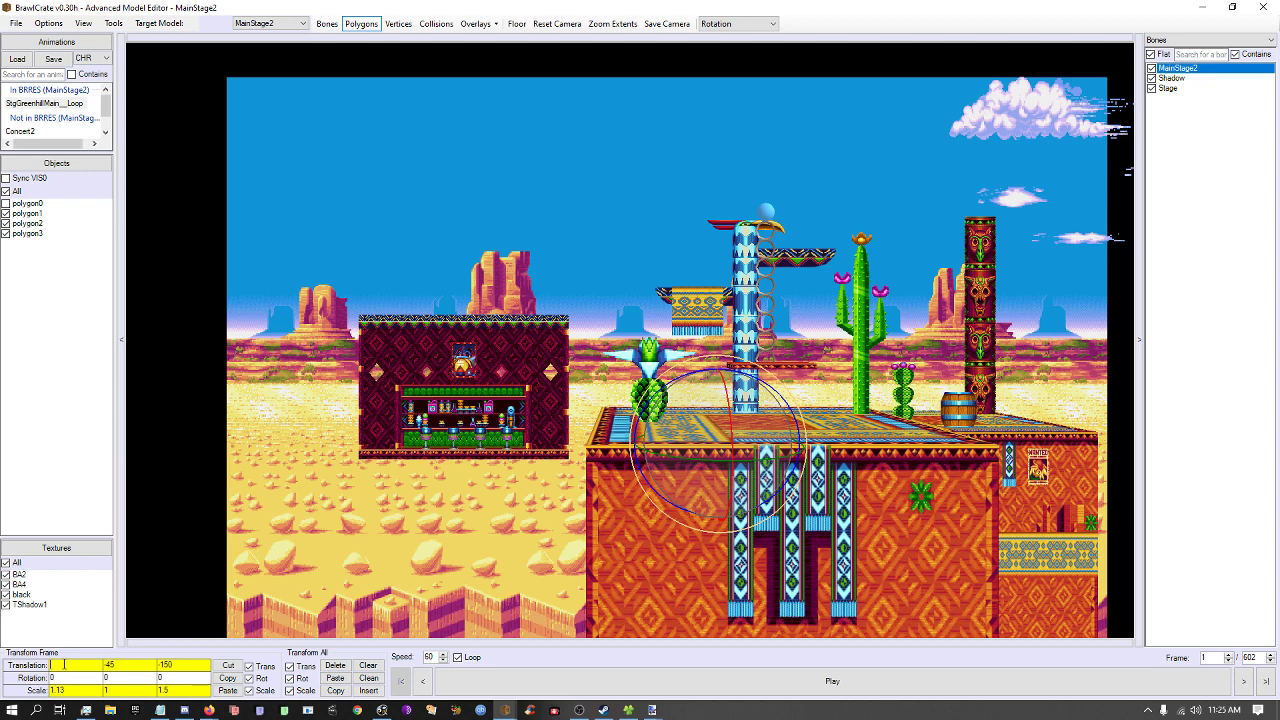
text(155)
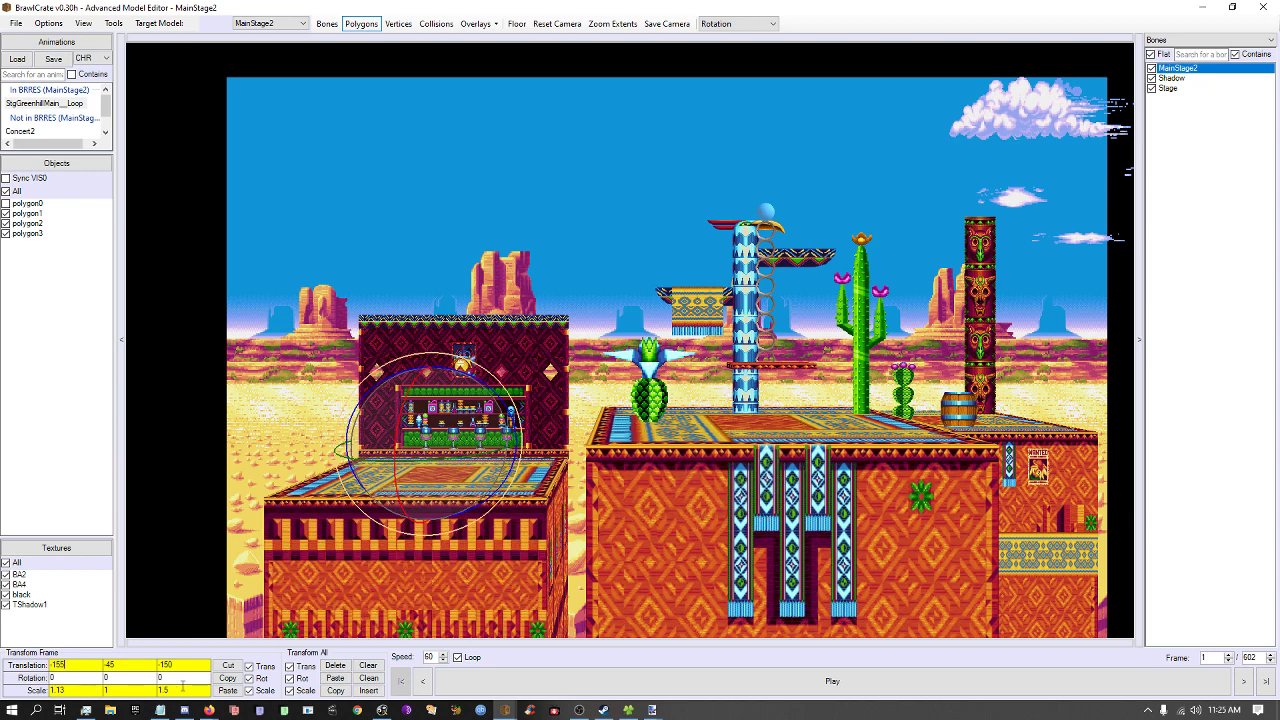
click(228, 678)
At frame 300, key the MainStage2 bone's X translation to -300.
click(1212, 658)
text(300)
key(Return)
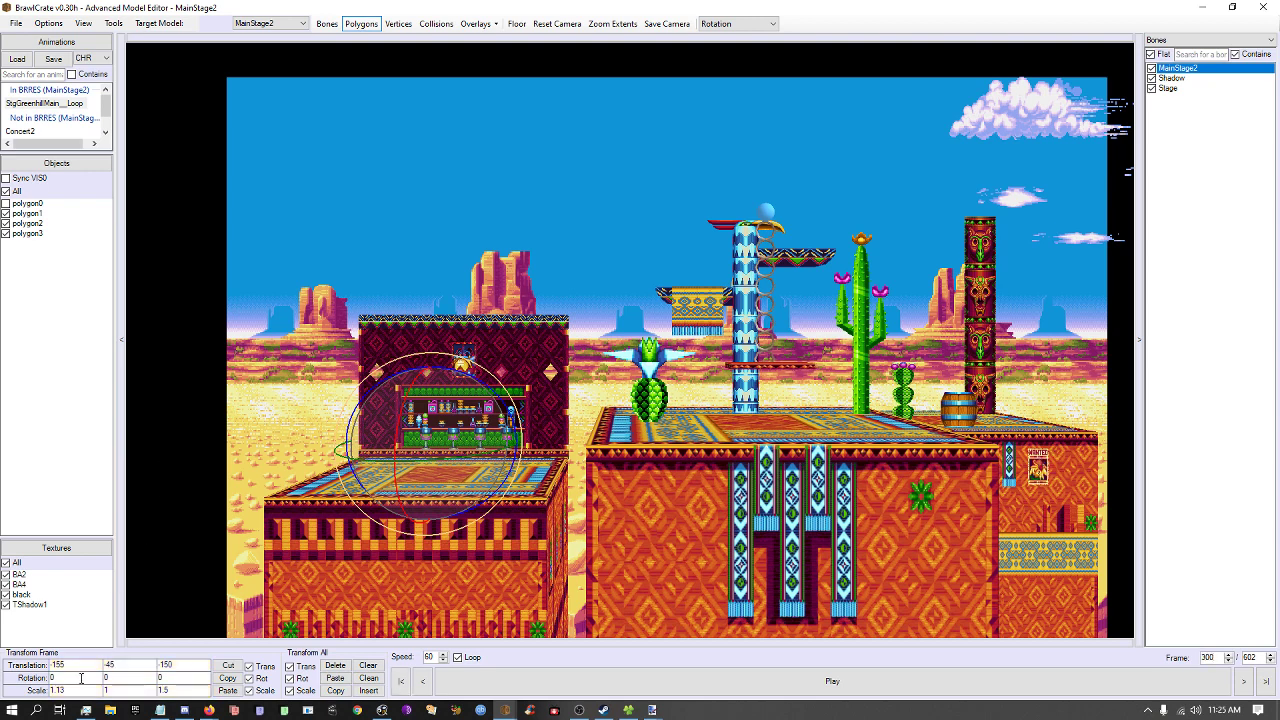
key(BackSpace)
text(300)
key(Return)
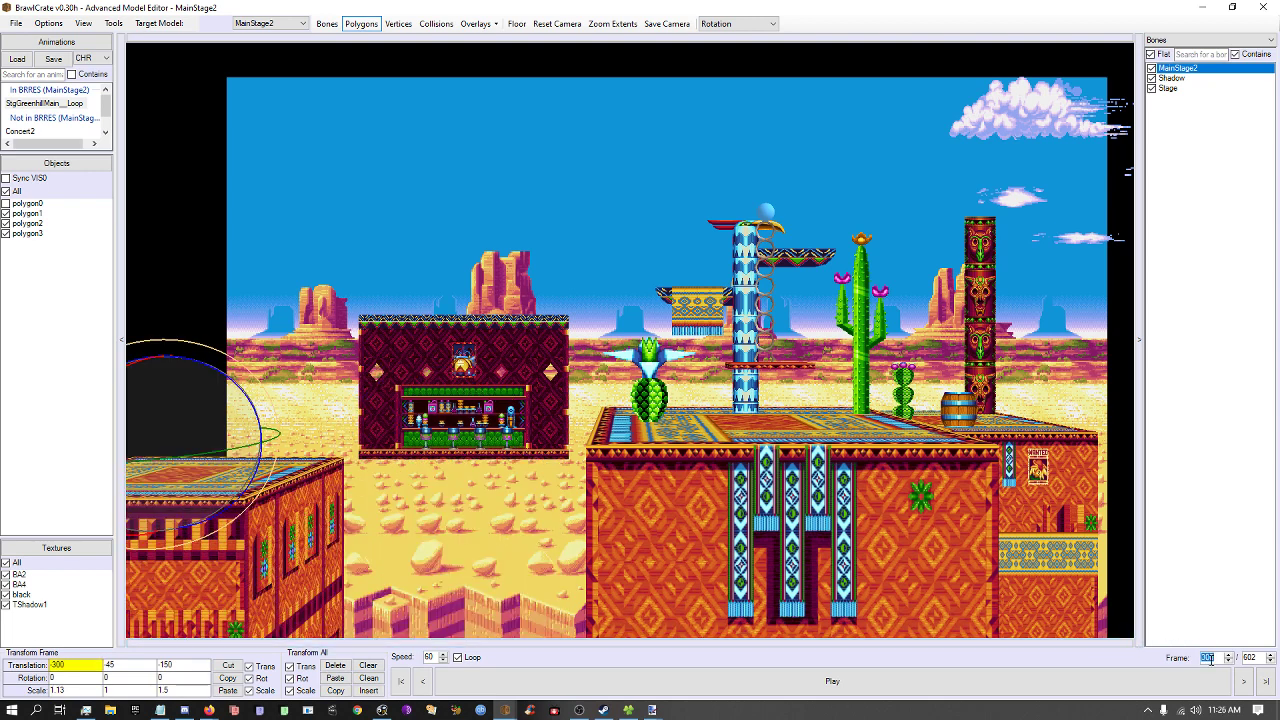
Examine the in-between bone position at frame 150, and play the looping animation to check the platform's movement.
key(Return)
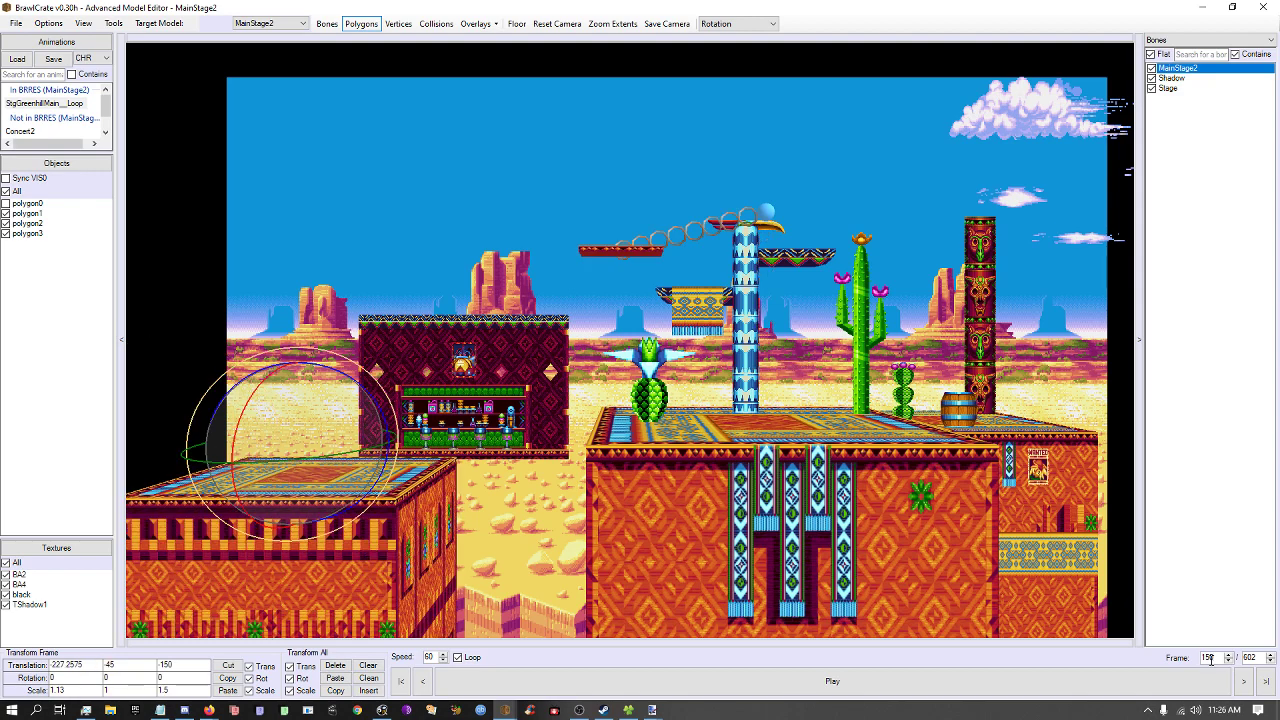
click(1180, 684)
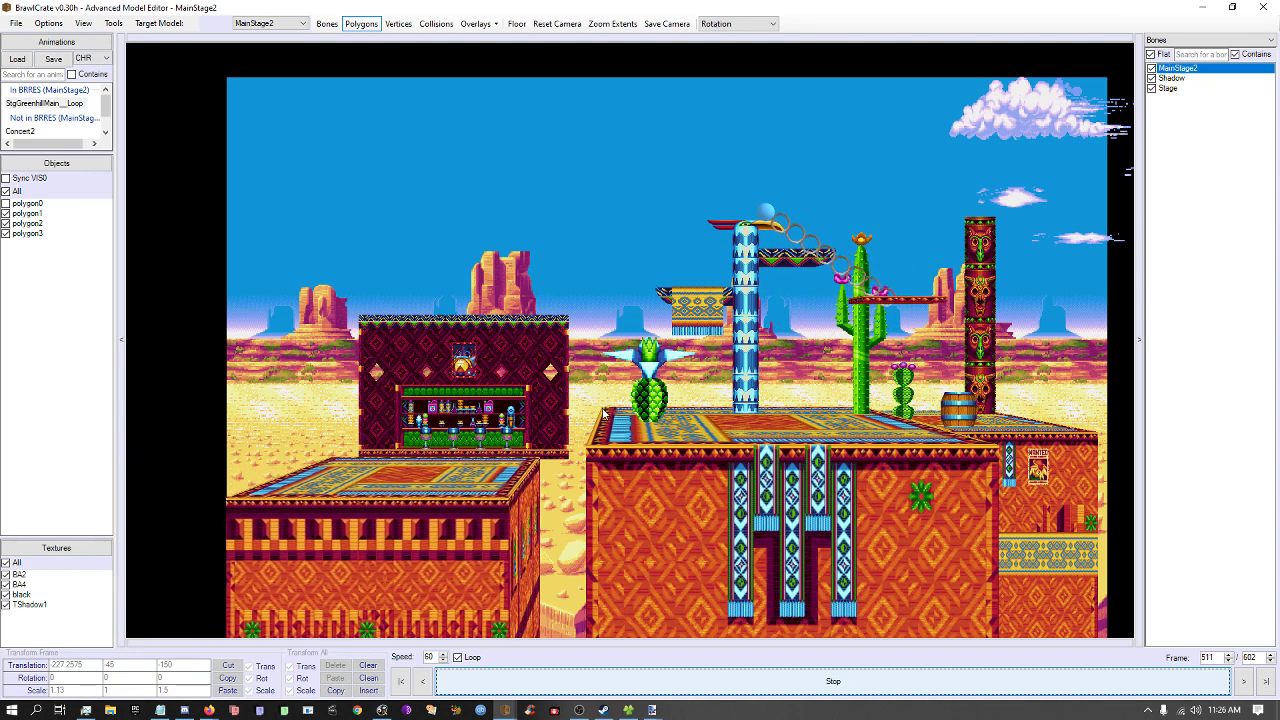
click(673, 681)
Step back and forth through frames 290 to 309 to examine how the MainStage2 bone's interpolated X translation changes.
double_click(1214, 658)
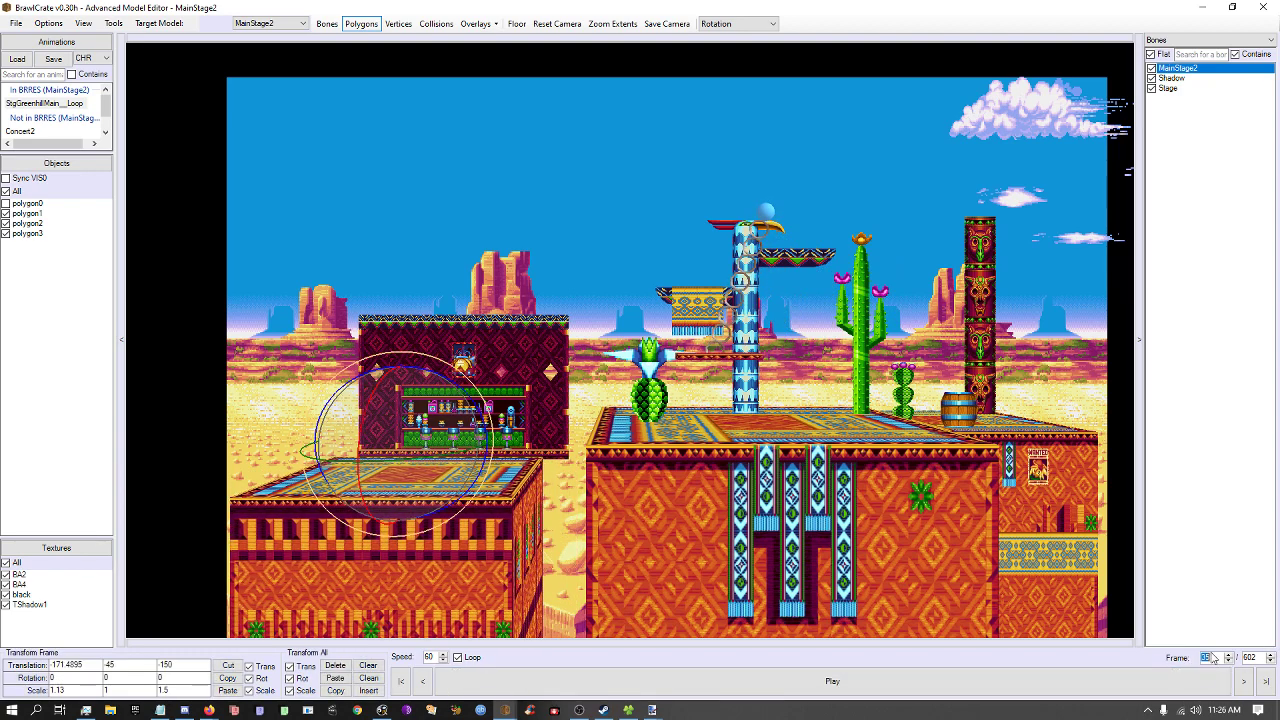
text(25)
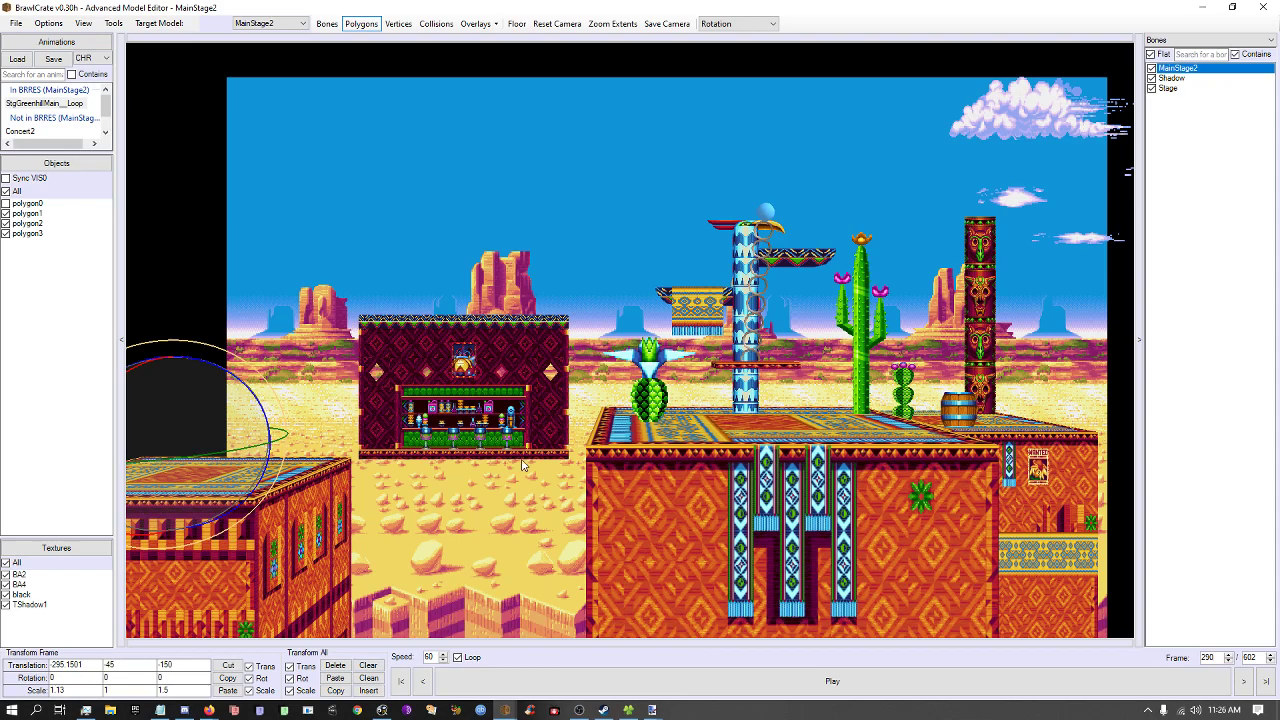
text(0)
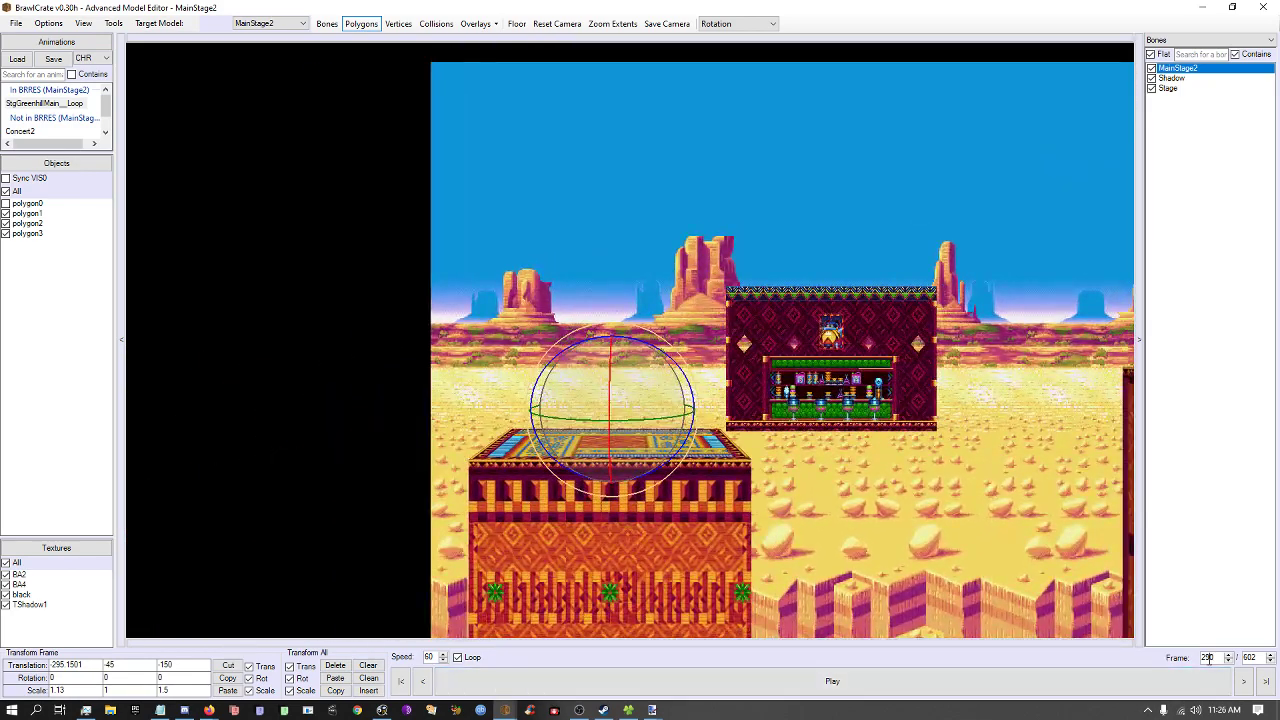
key(Up)
key(Up)
key(Up)
key(Up)
key(Up)
key(Up)
key(Up)
key(Up)
key(Up)
key(Up)
key(Up)
key(Up)
key(Up)
key(Up)
key(Up)
key(Up)
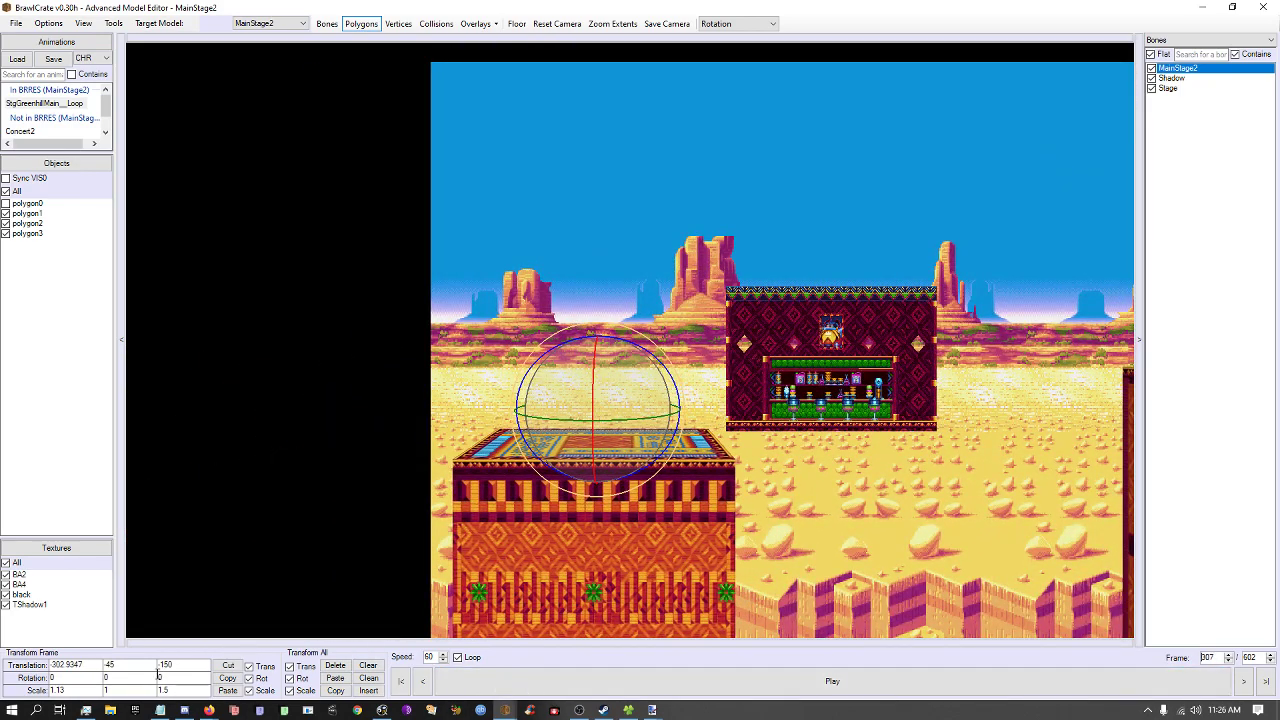
key(Down)
key(Down)
key(Down)
key(Down)
key(Down)
key(Down)
key(Down)
key(Up)
key(Up)
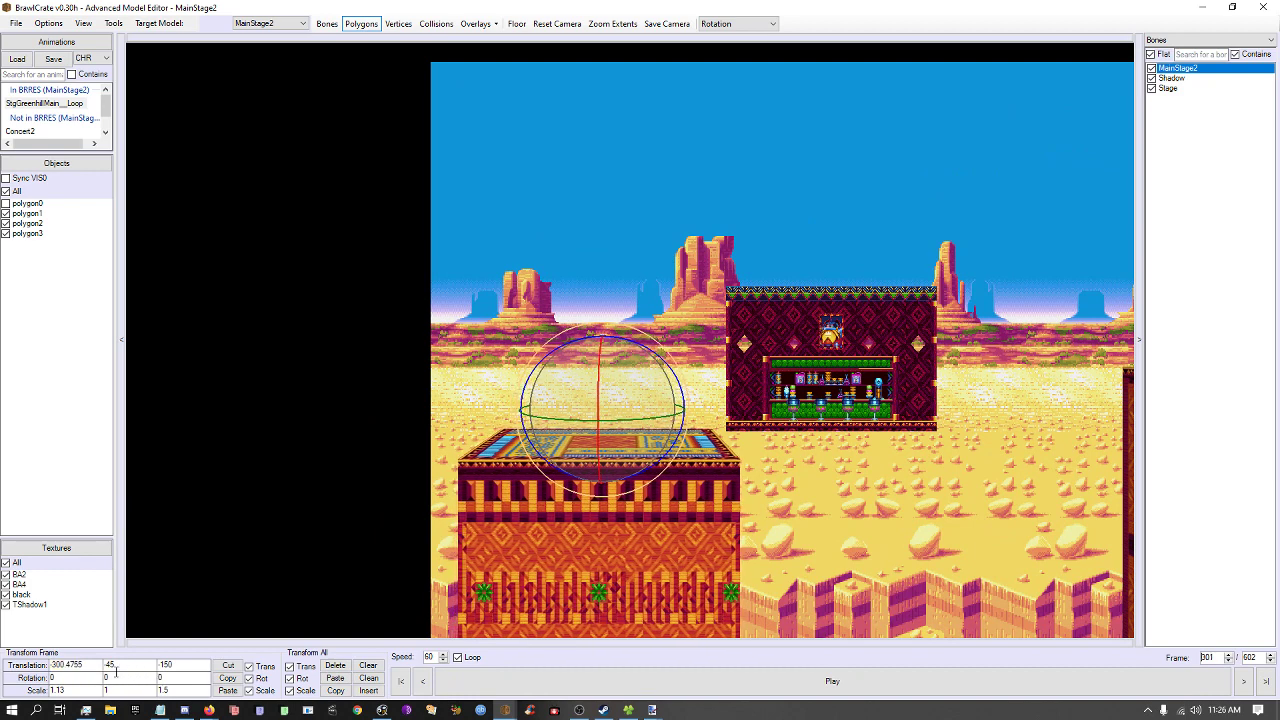
key(Up)
key(Up)
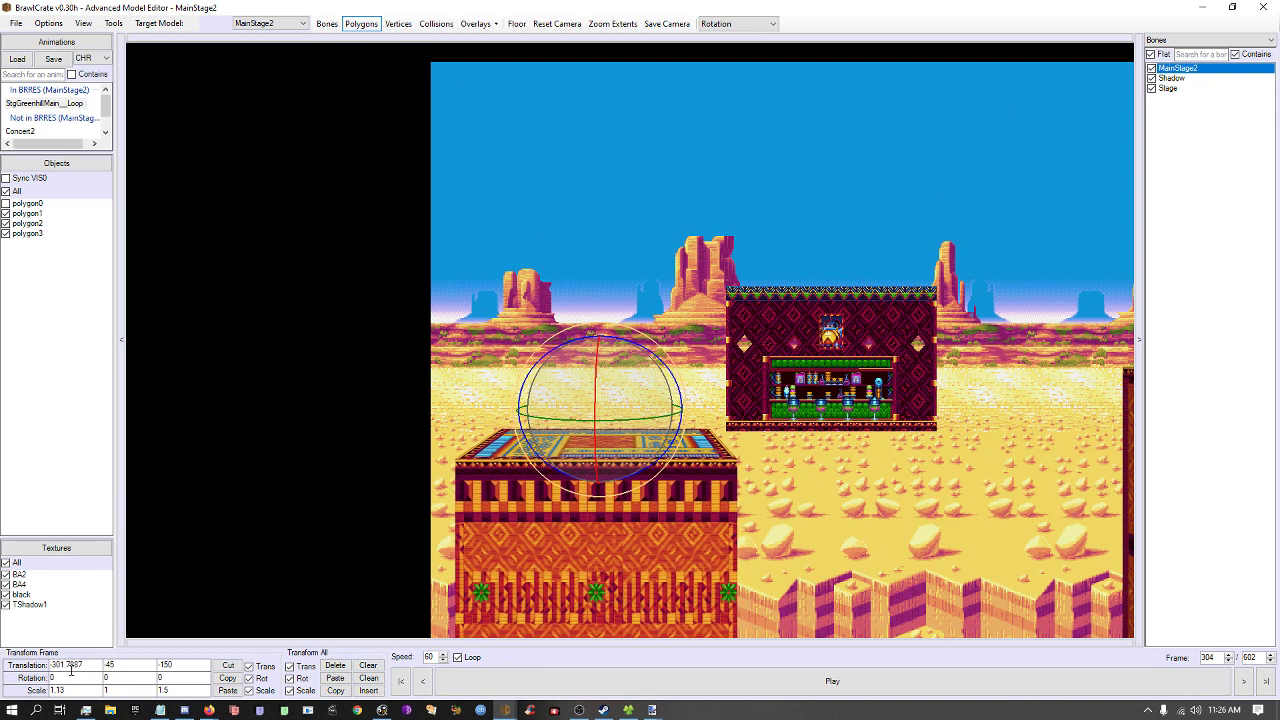
key(Up)
key(Up)
key(Up)
key(Up)
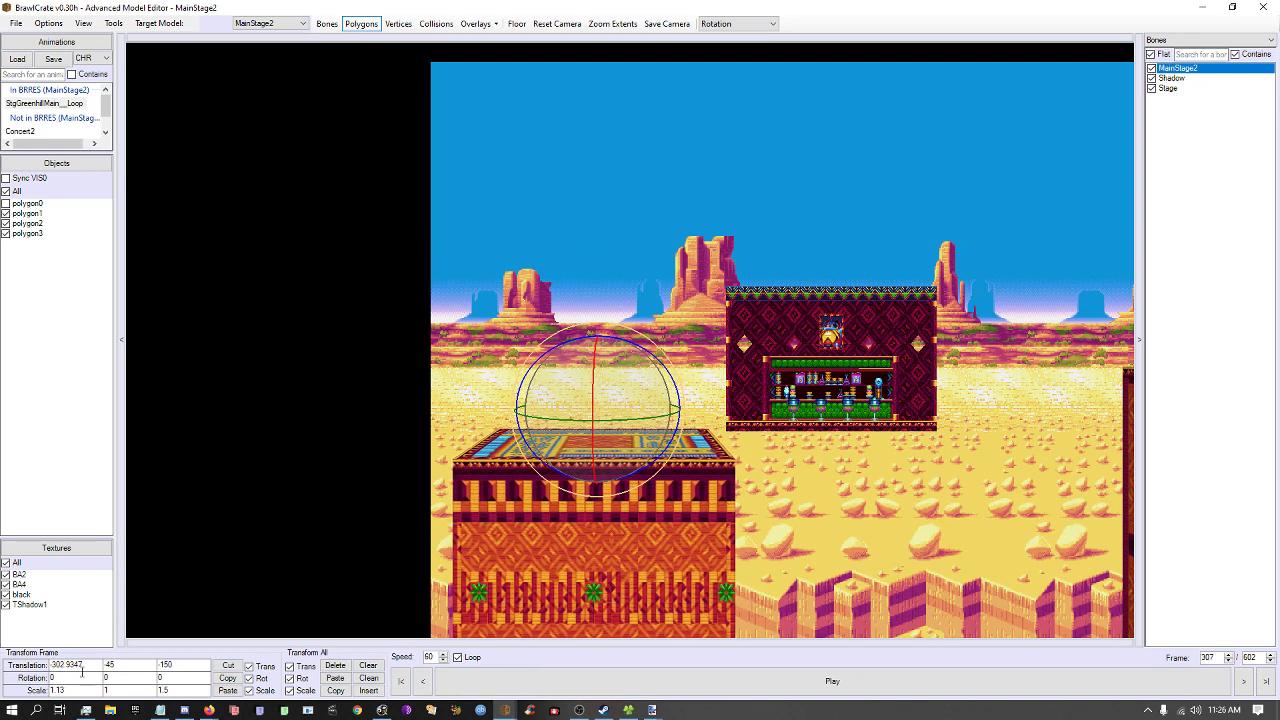
key(Page_Up)
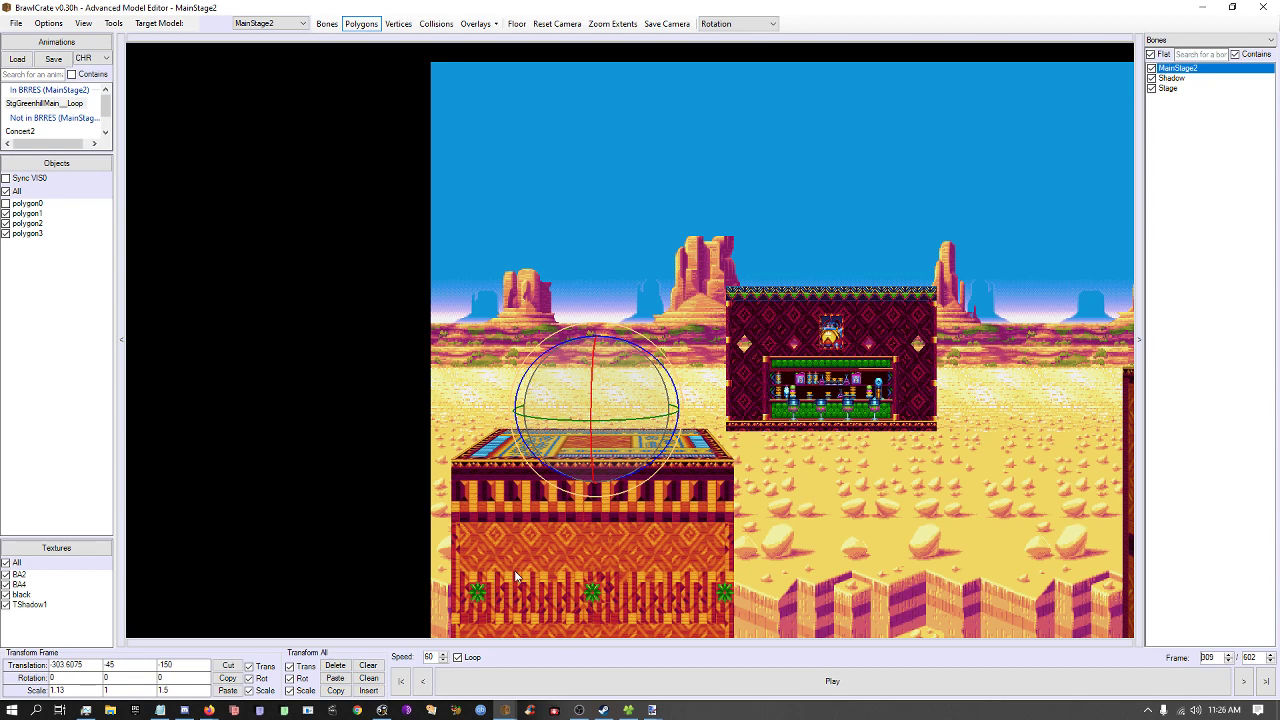
At frame 310, key the MainStage2 bone's X translation to -299.
click(907, 451)
right_drag(866, 448, 806, 450)
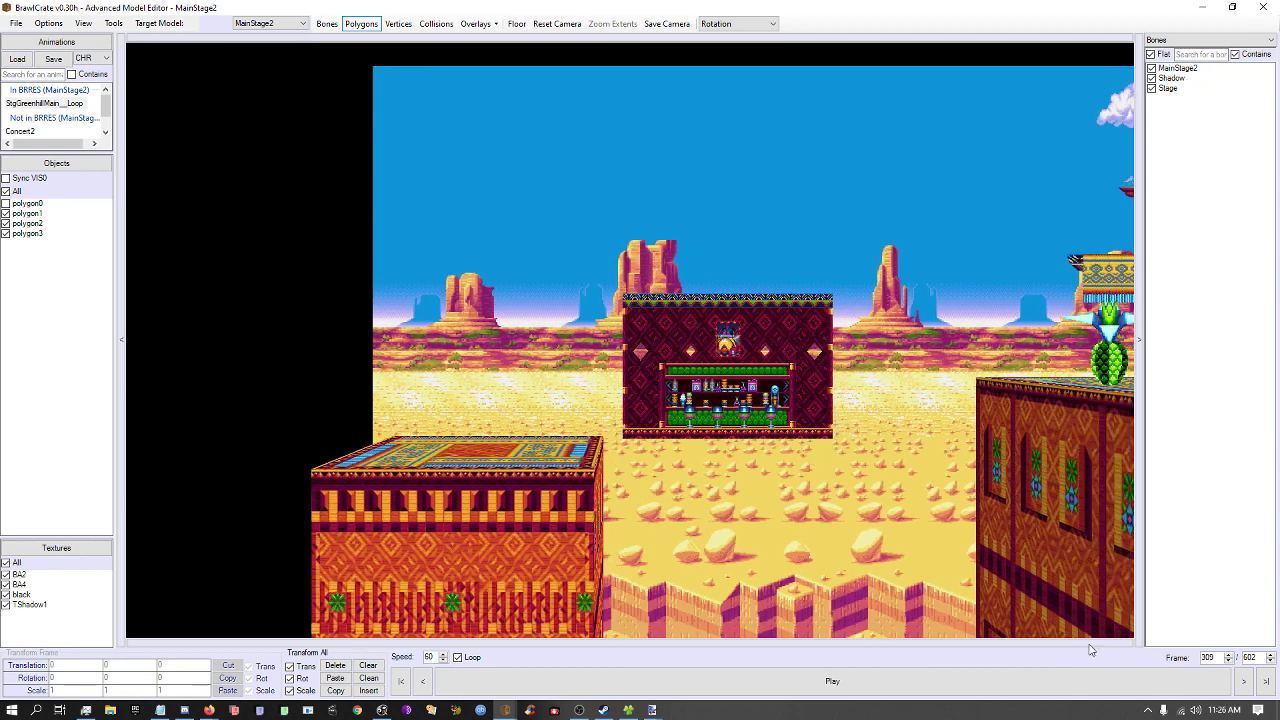
scroll(1215, 657, up, 1)
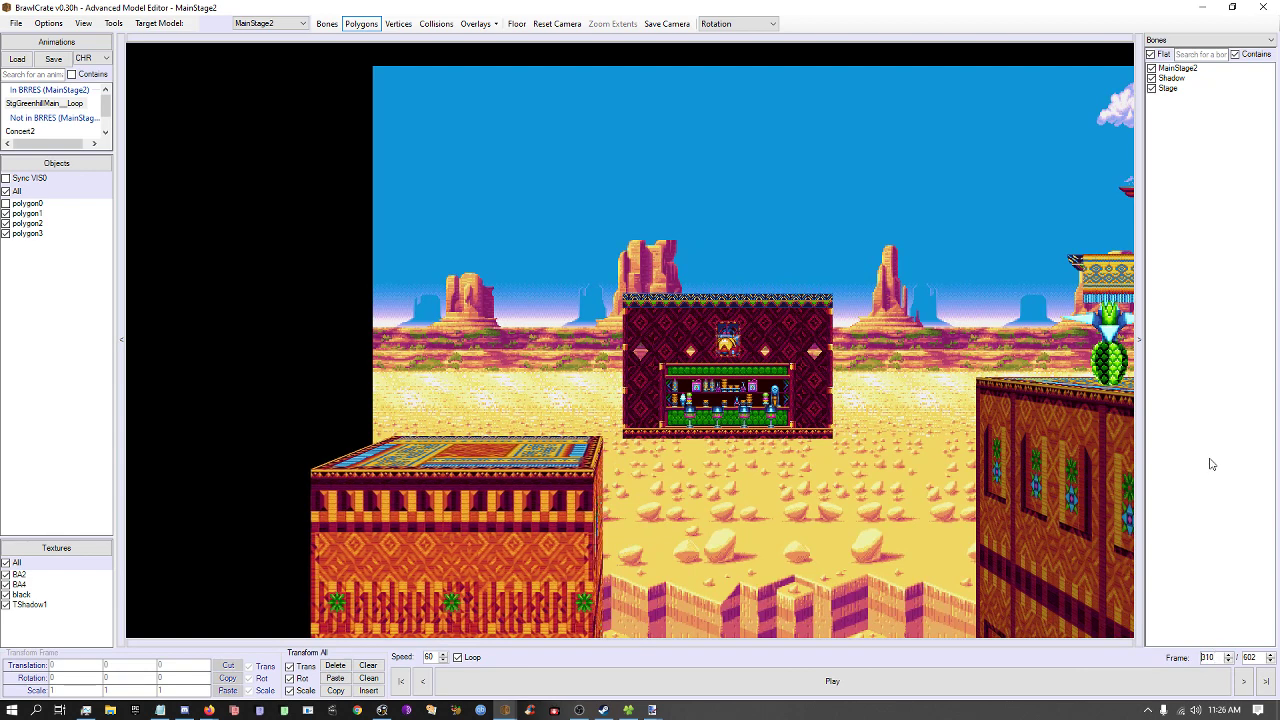
click(1192, 70)
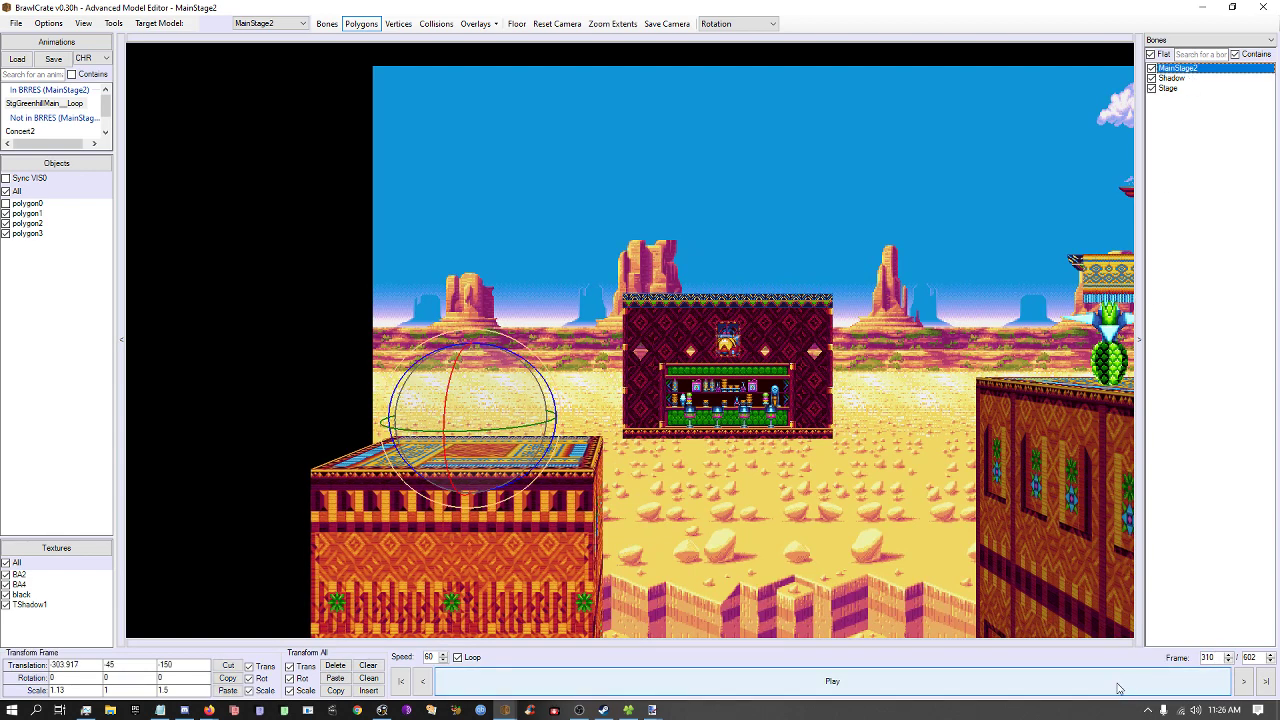
click(65, 665)
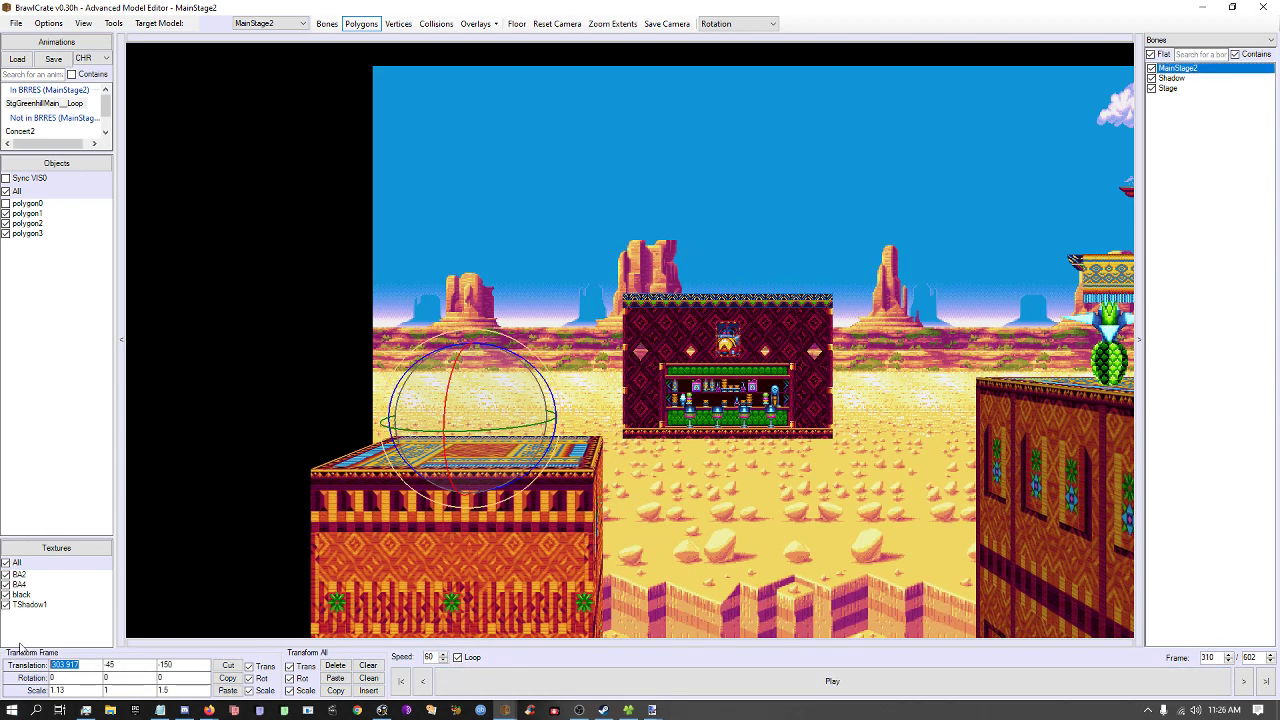
key(BackSpace)
text(299)
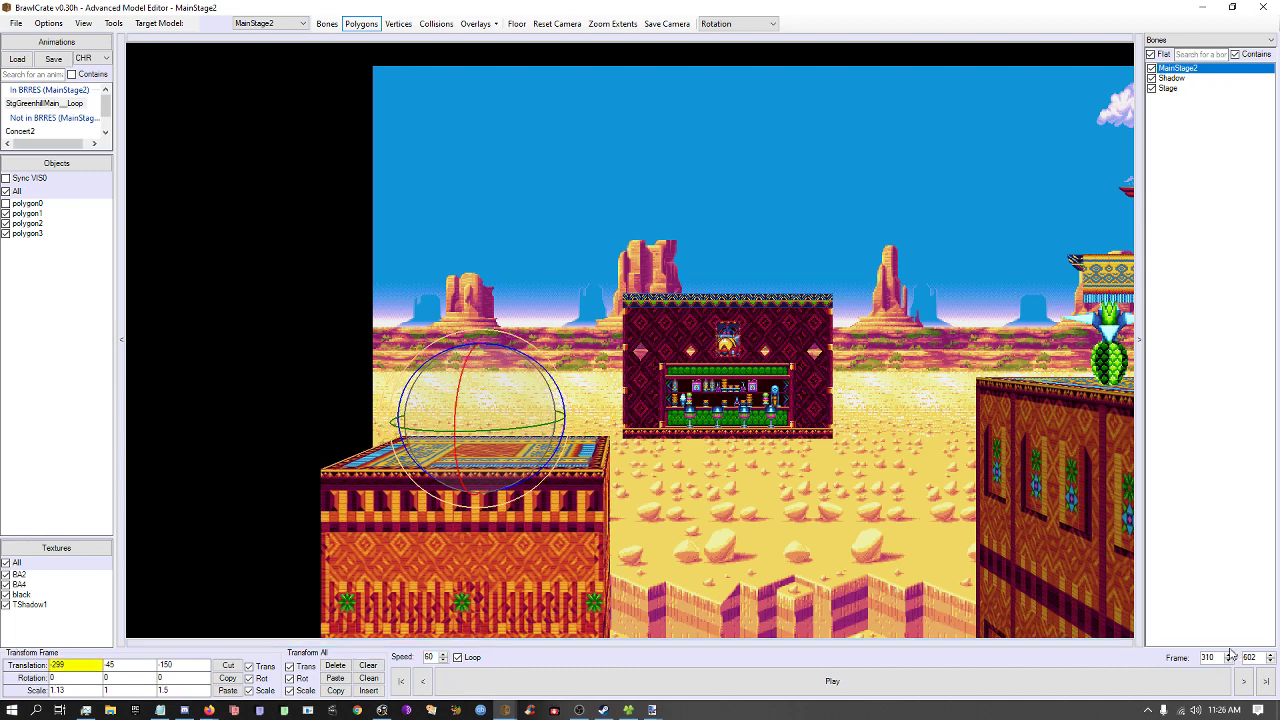
Check the bone's translation at frame 299, and play the animation to review the platform's movement.
text(299)
key(Return)
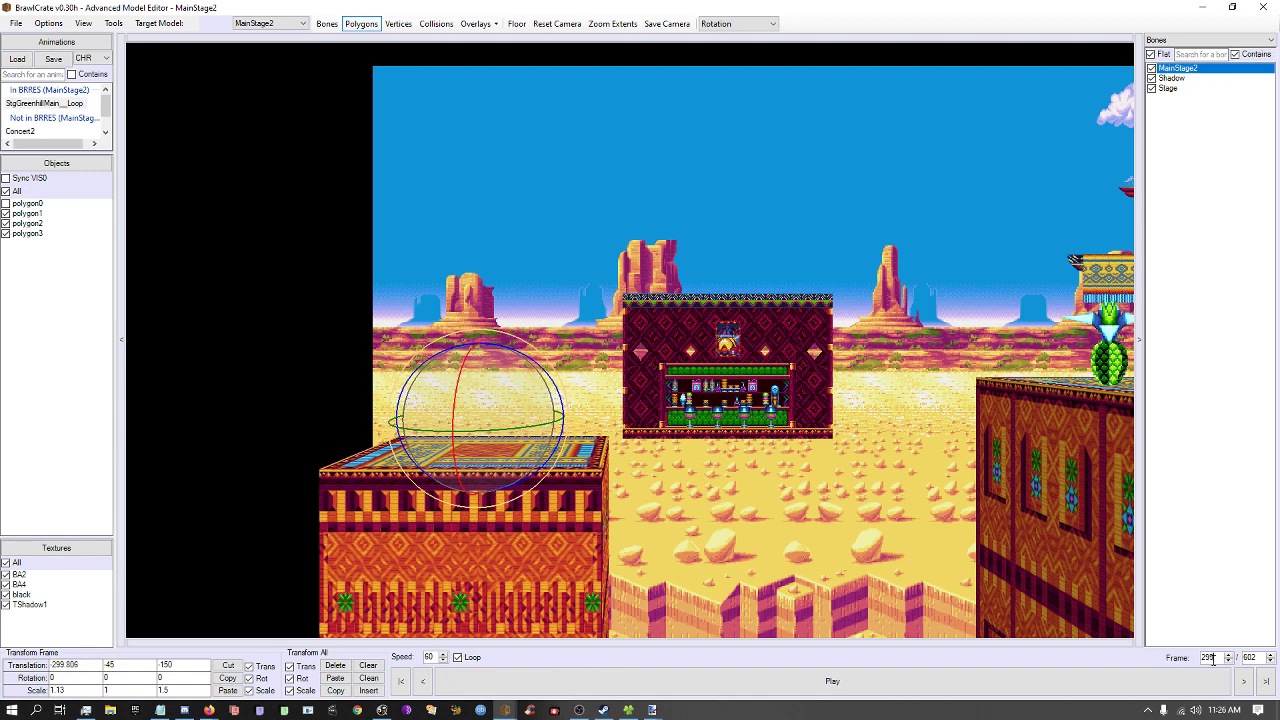
click(1190, 679)
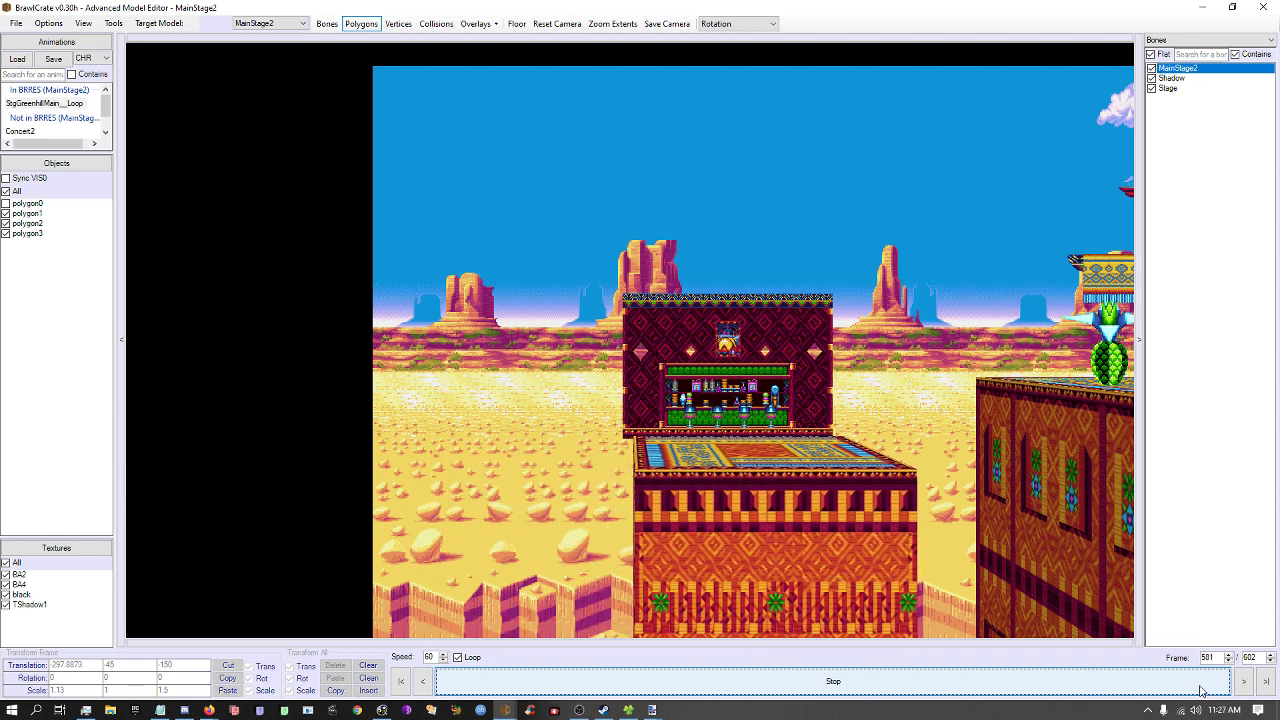
At frame 300, key the MainStage2 bone's X translation to -500.
click(1203, 690)
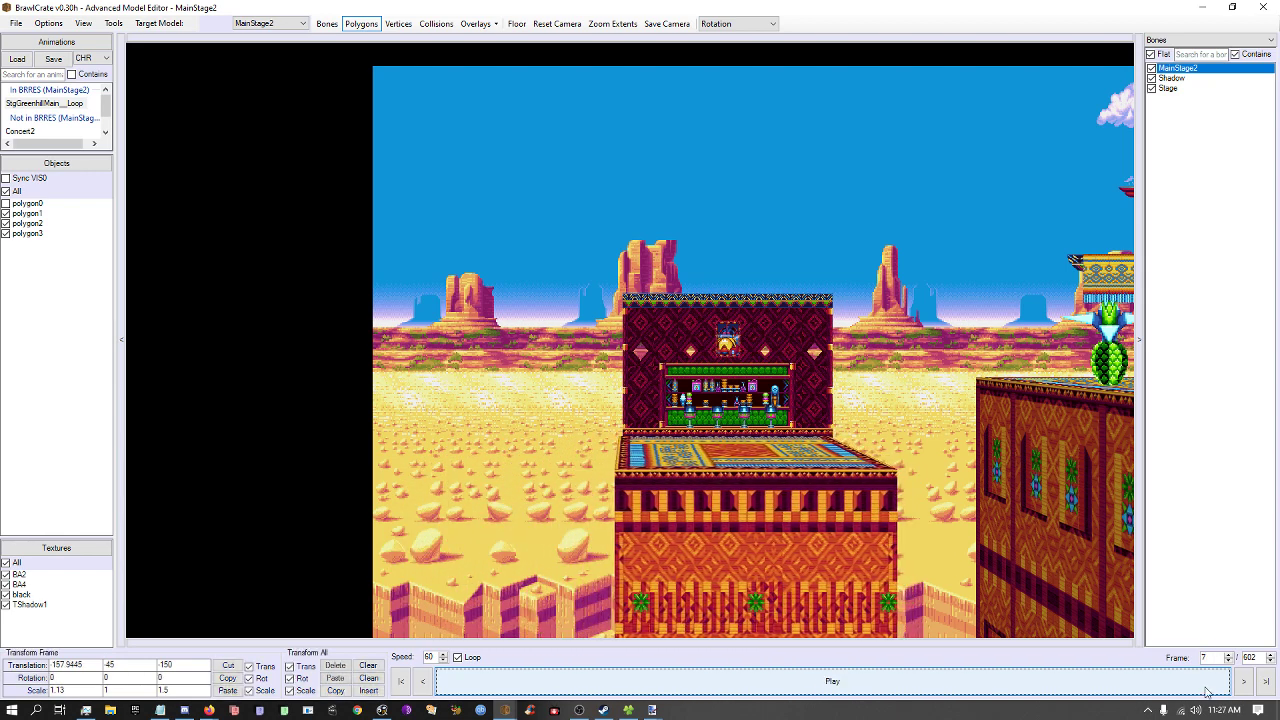
drag(646, 474, 568, 476)
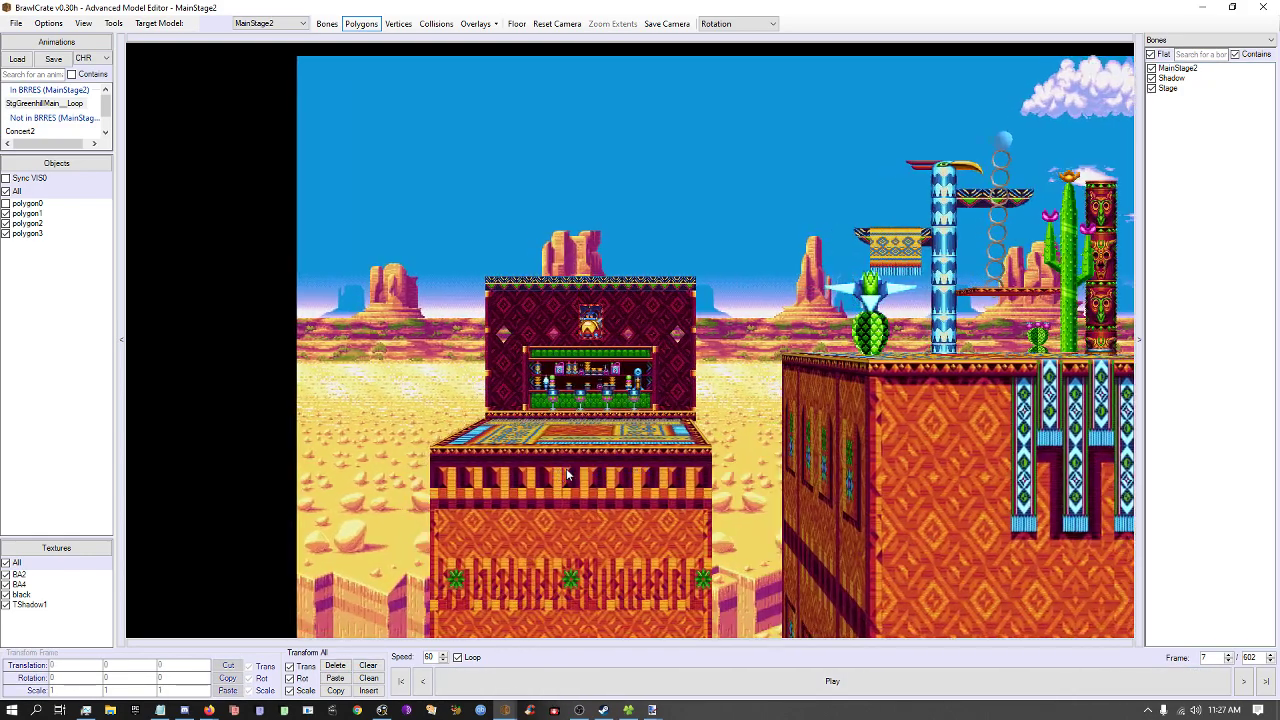
click(1222, 68)
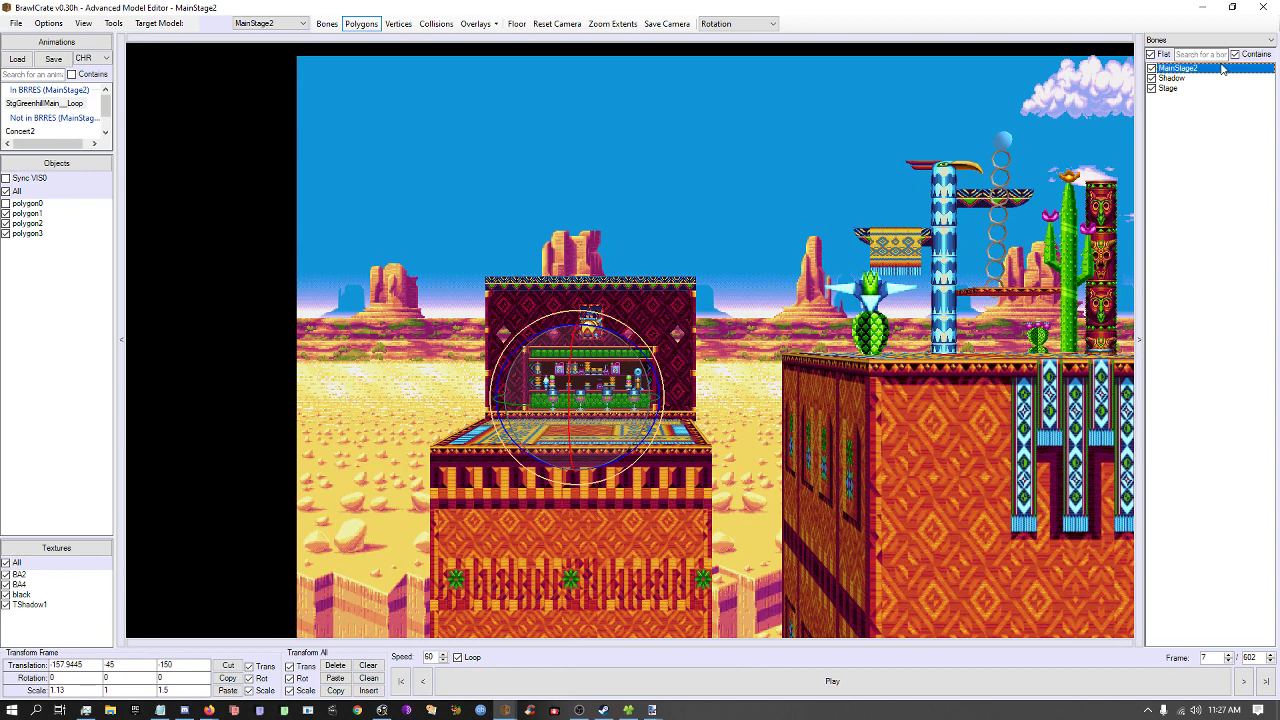
double_click(1205, 658)
text(300)
key(Return)
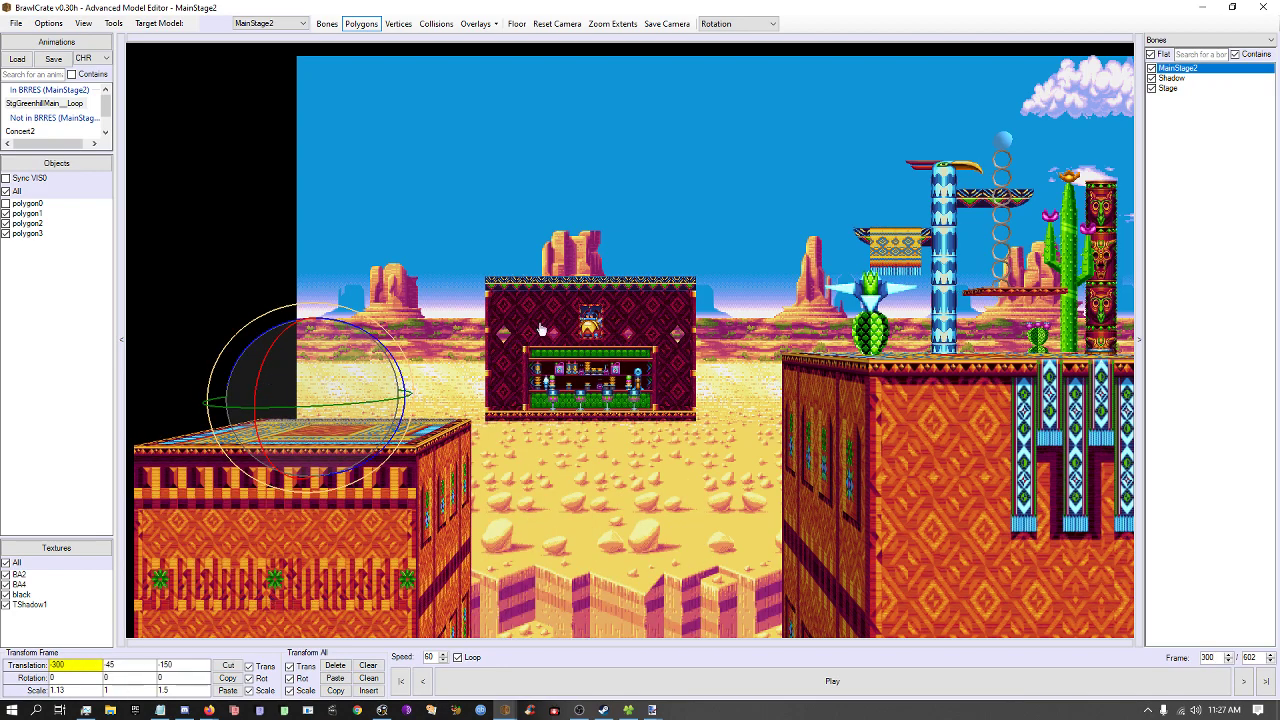
text(500)
key(Return)
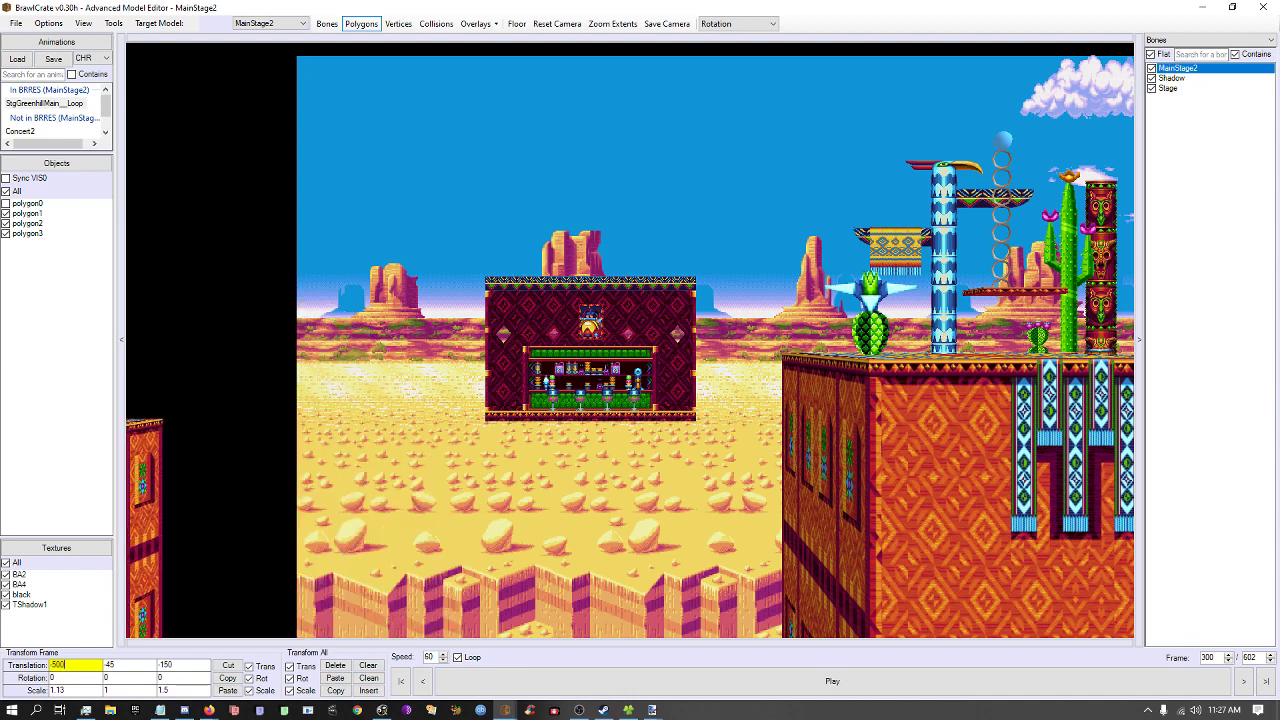
Check the platform's position at frame 200, and play the animation while viewing the whole stage to review its movement.
click(531, 429)
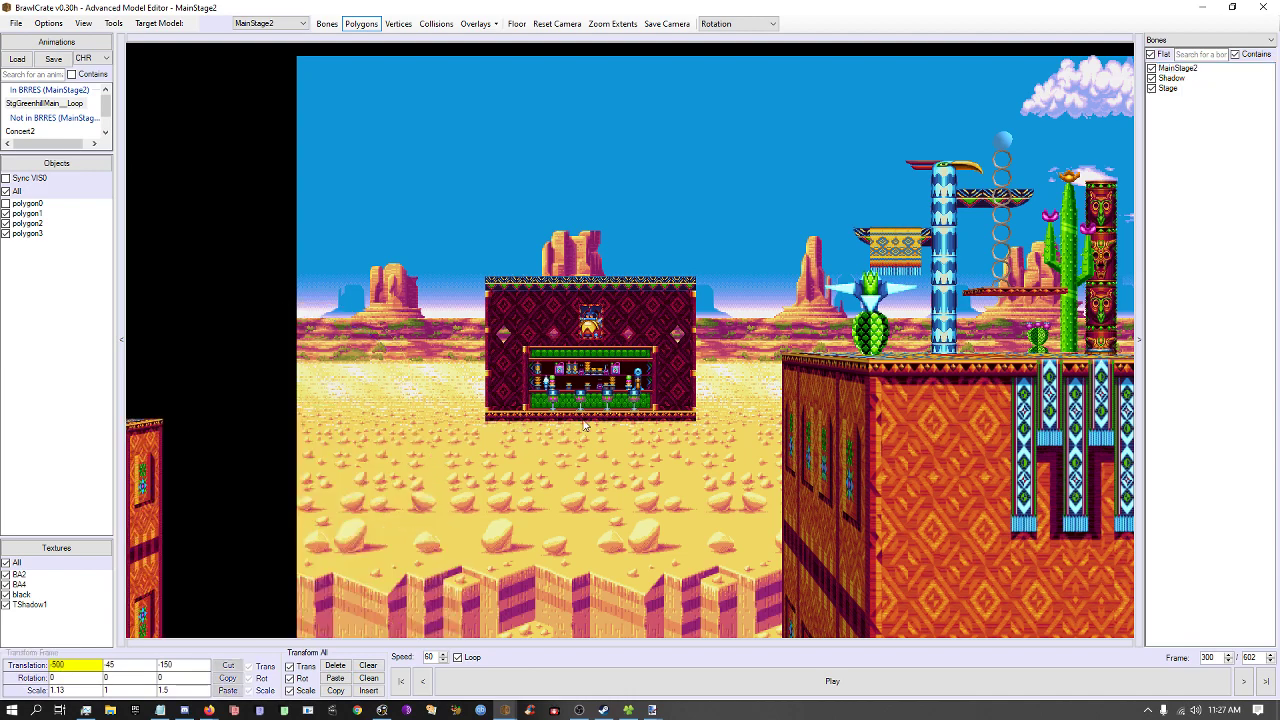
right_drag(583, 421, 612, 424)
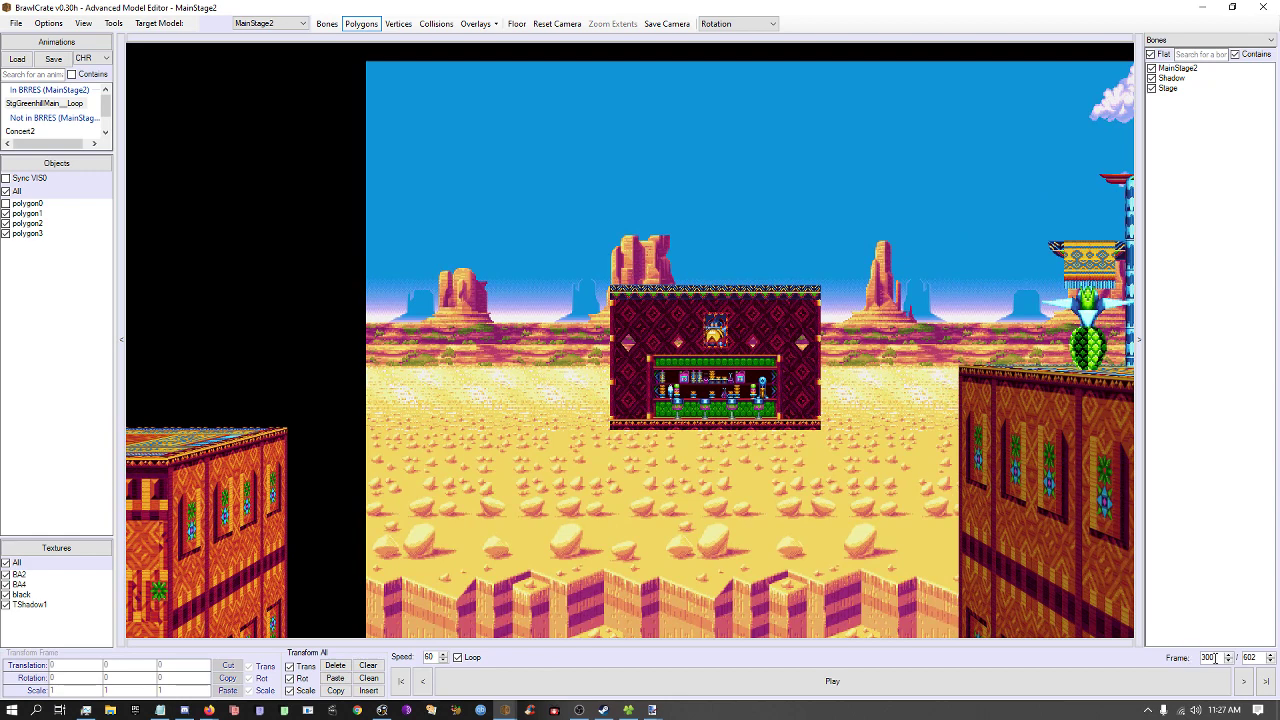
text(200)
key(Return)
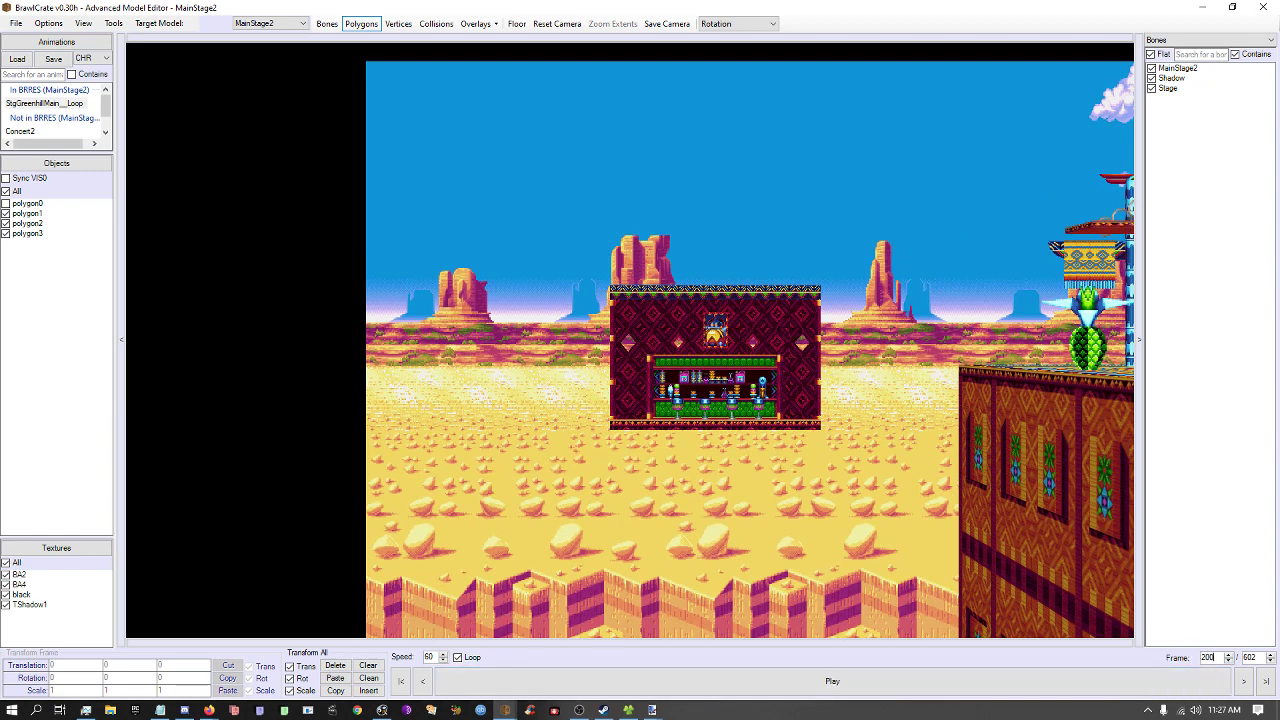
click(1211, 677)
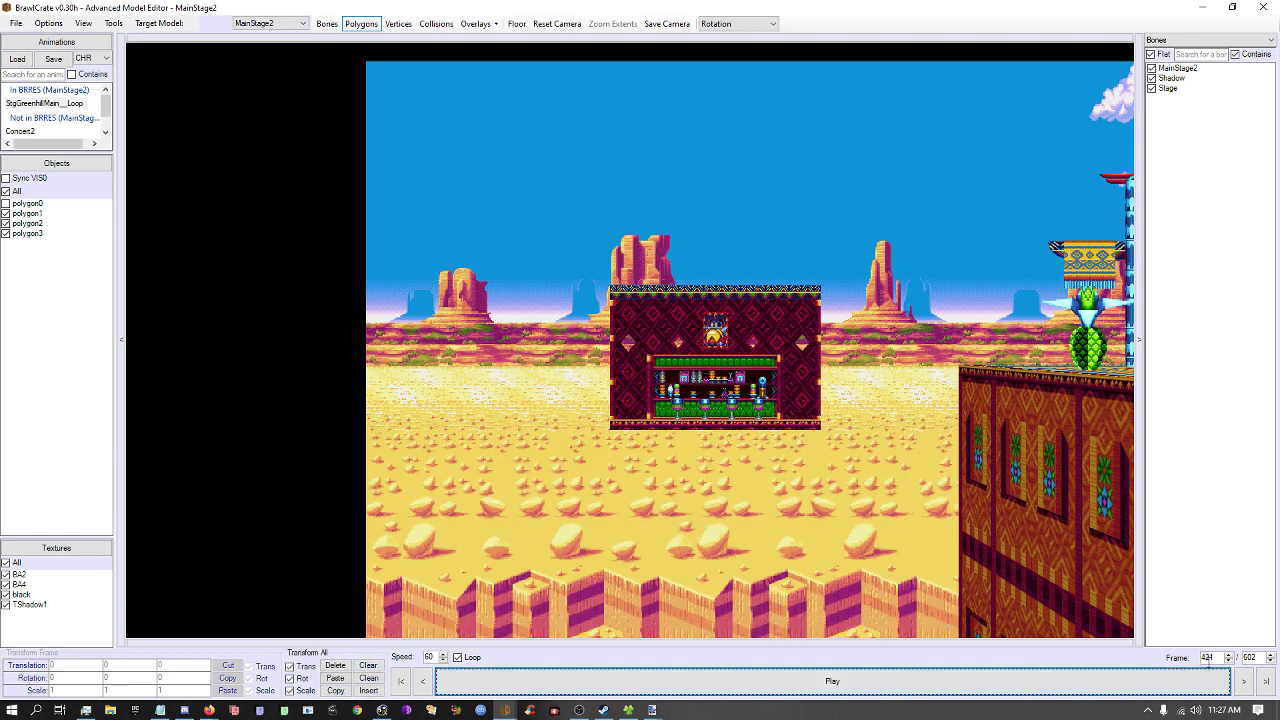
double_click(1207, 658)
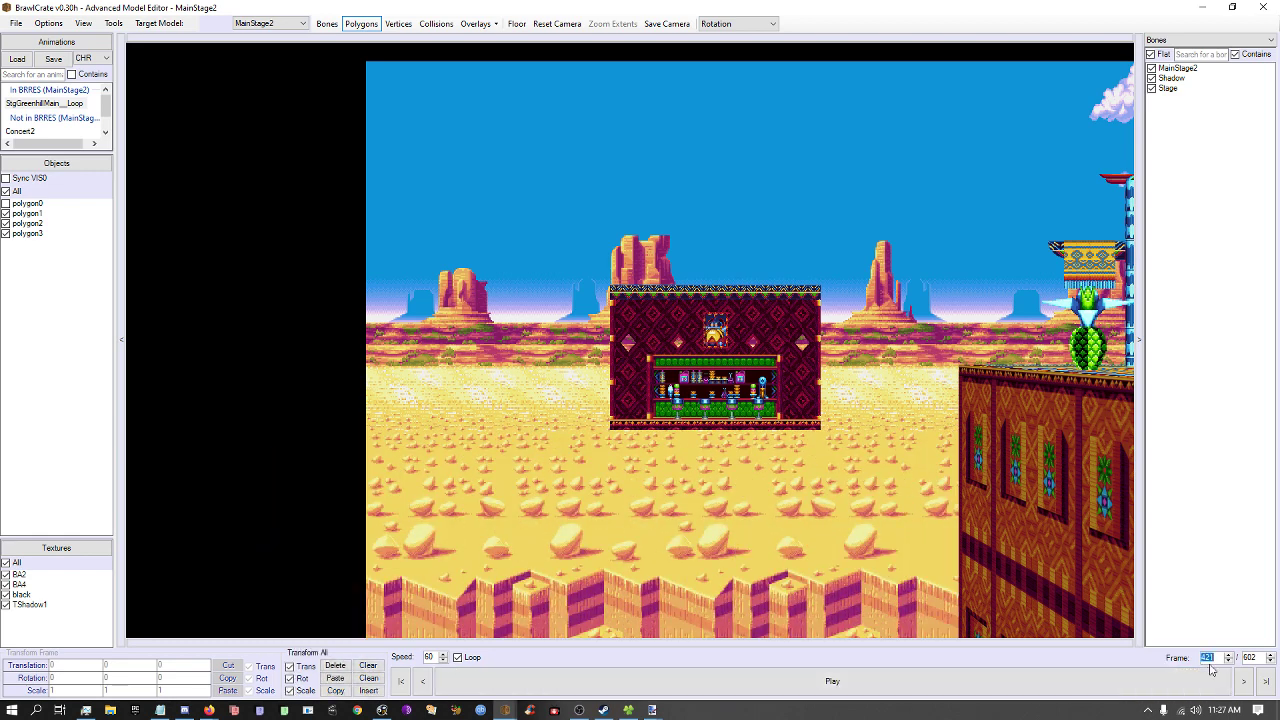
click(1190, 682)
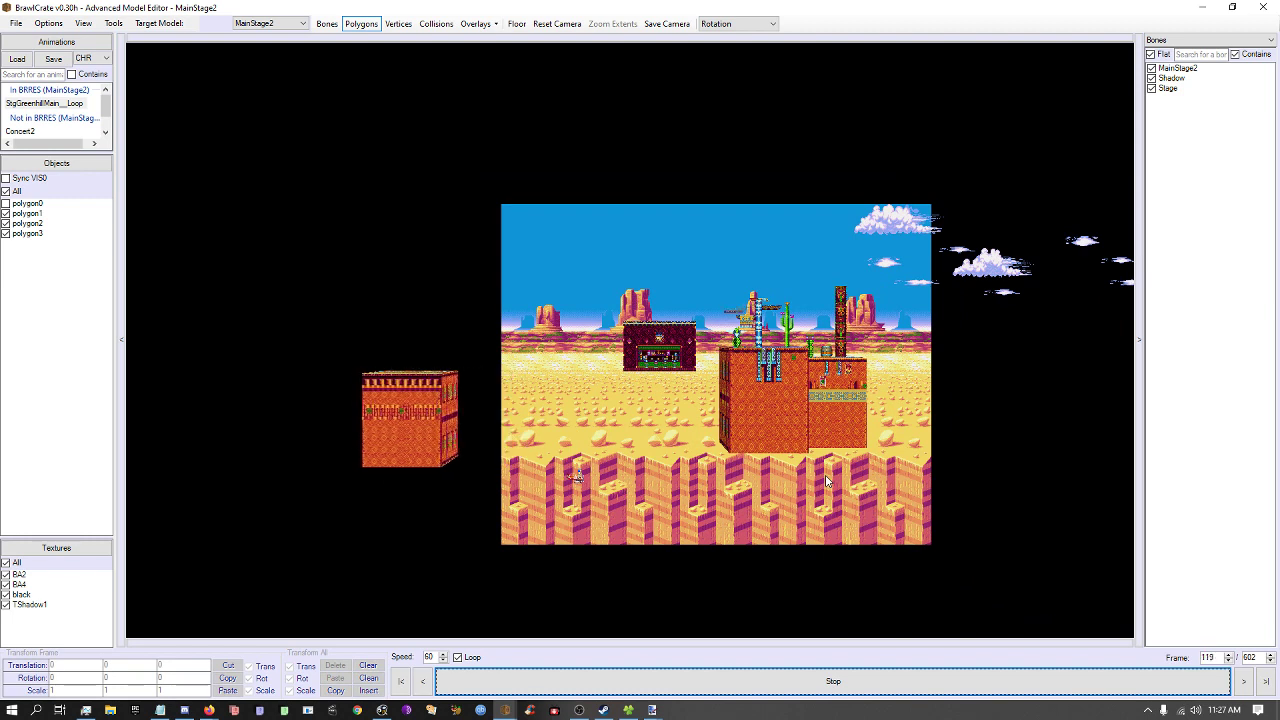
click(1110, 680)
At frame 601, paste the copied frame transform onto the MainStage2 bone.
double_click(1208, 657)
text(601)
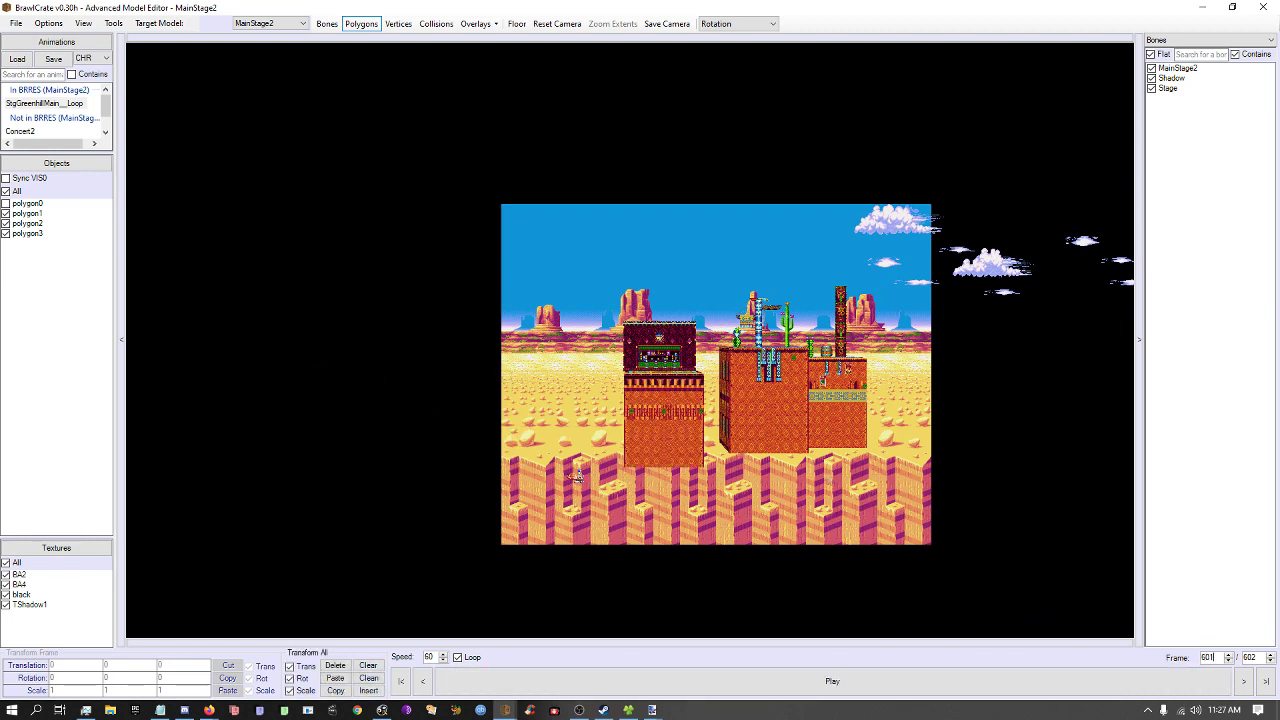
click(1178, 67)
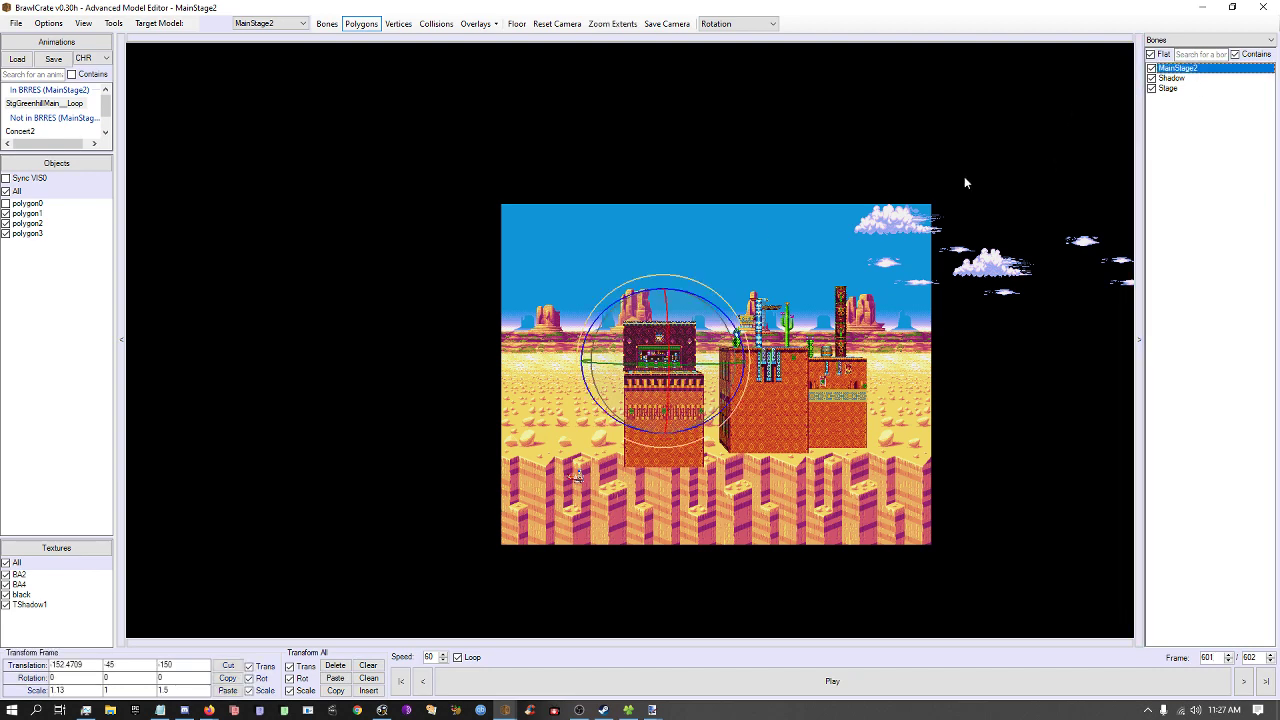
click(233, 690)
click(526, 509)
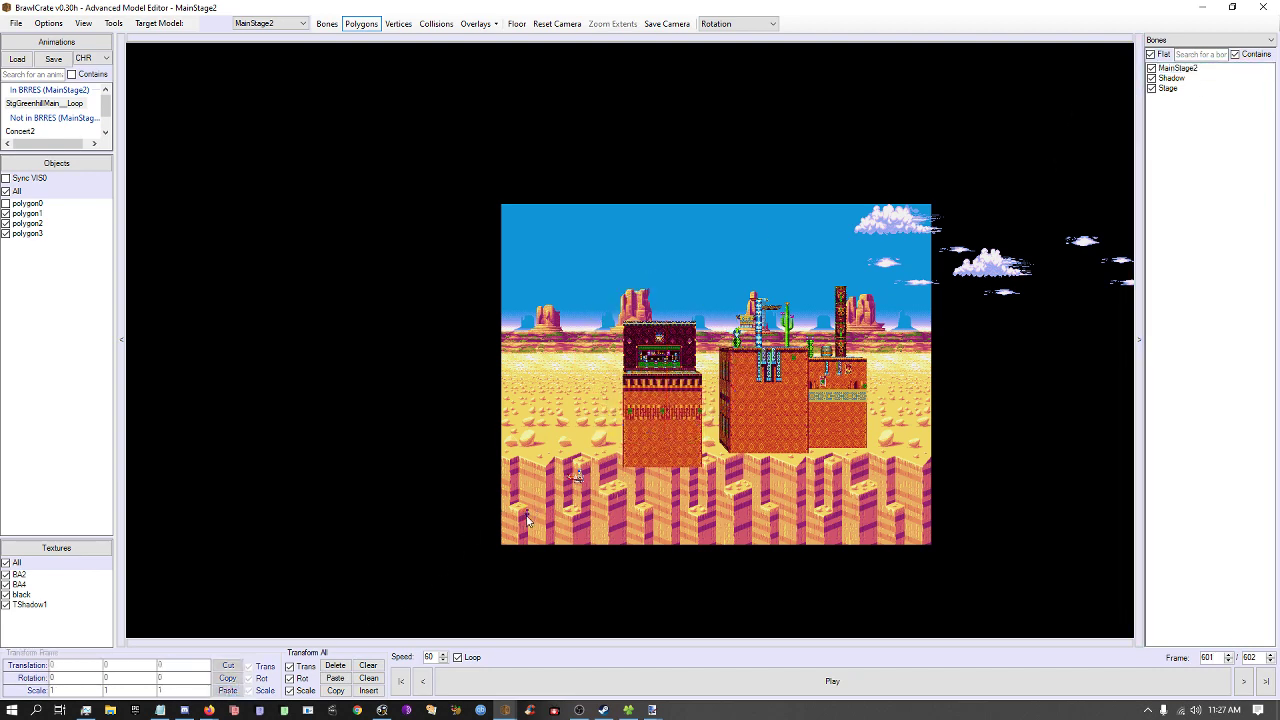
Play the animation past its loop point and around frame 450 to examine how the platform swings between keyframes.
scroll(640, 413, up, 2)
click(985, 690)
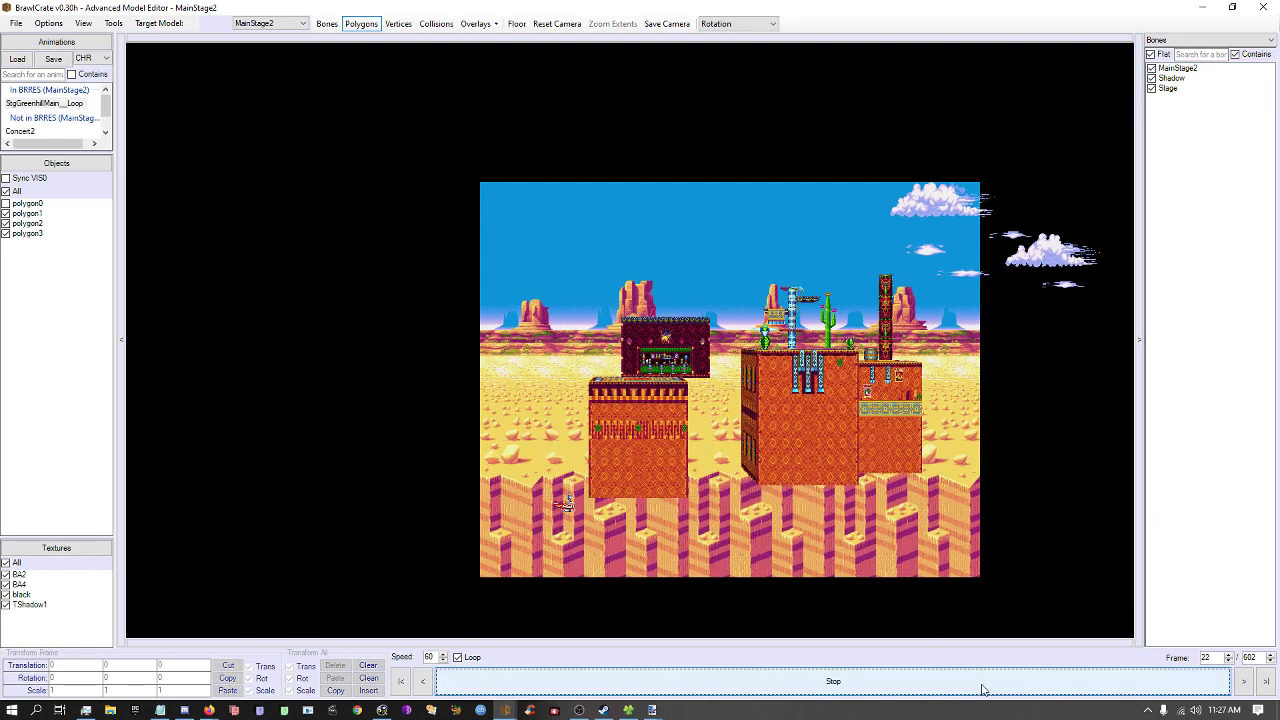
click(984, 688)
click(1209, 659)
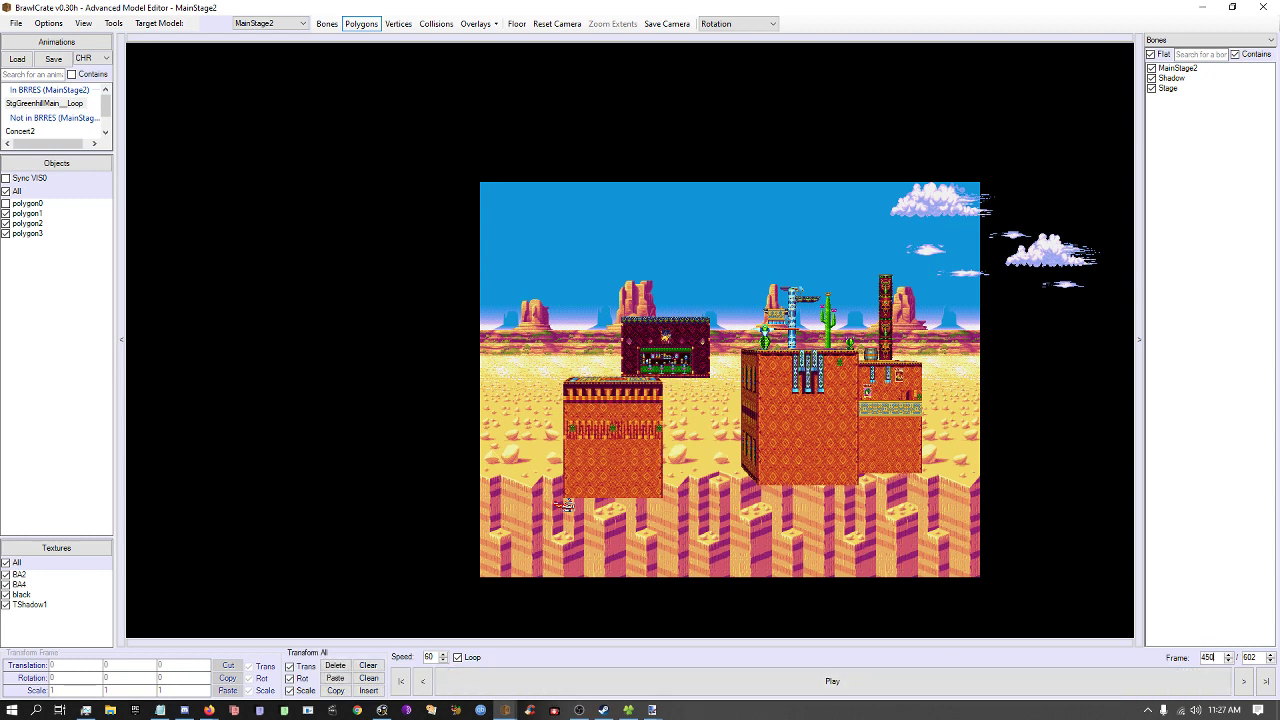
click(1120, 684)
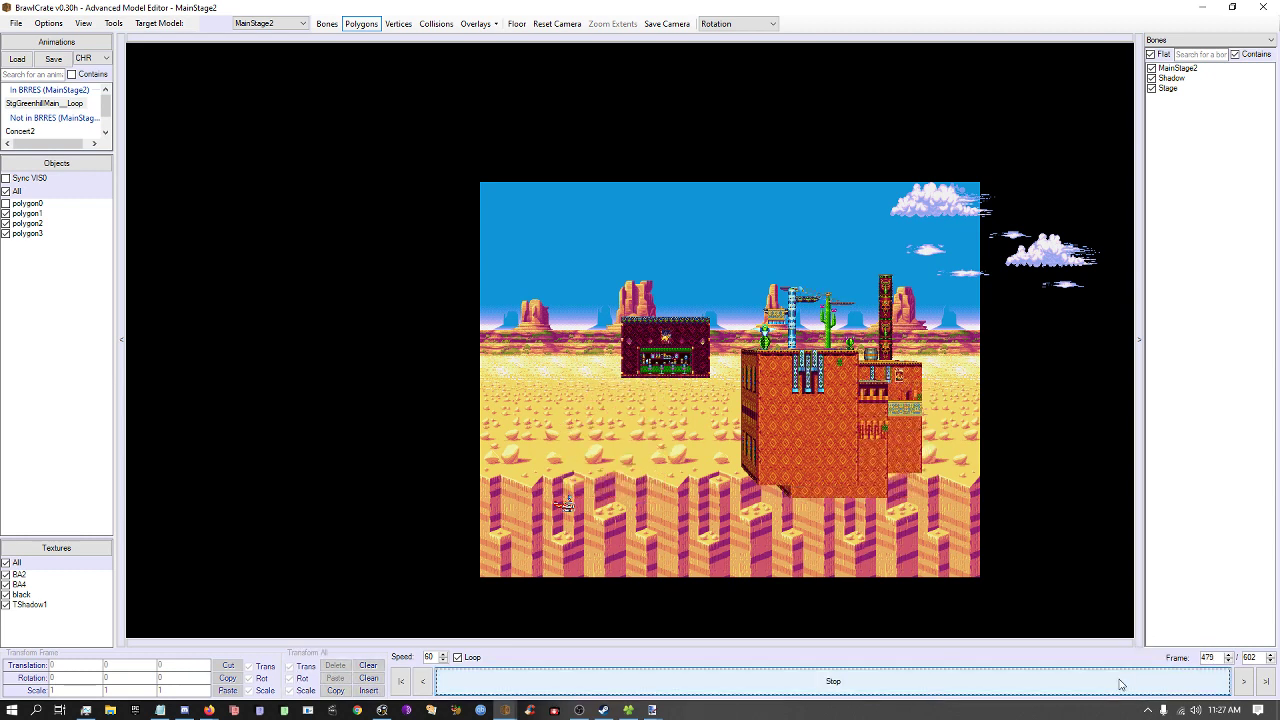
click(1212, 658)
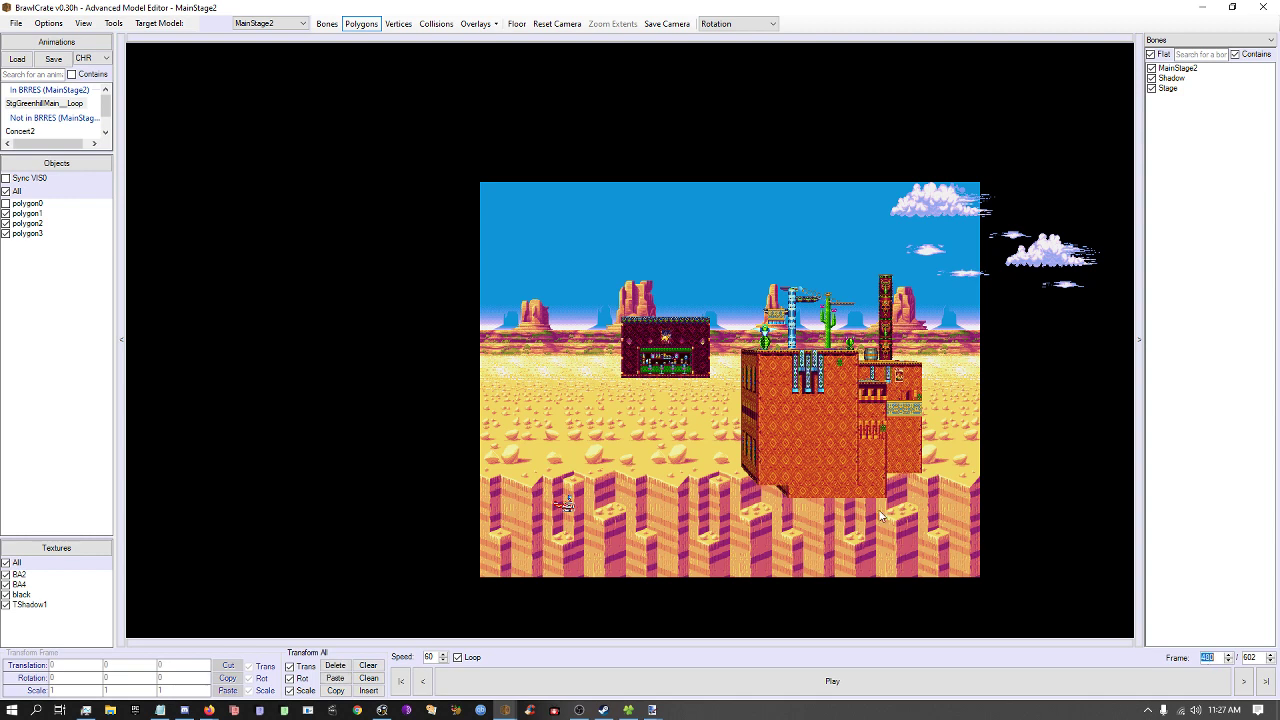
At frame 450, paste the copied transform onto the MainStage2 bone and key its X translation to -250.
text(450)
key(Return)
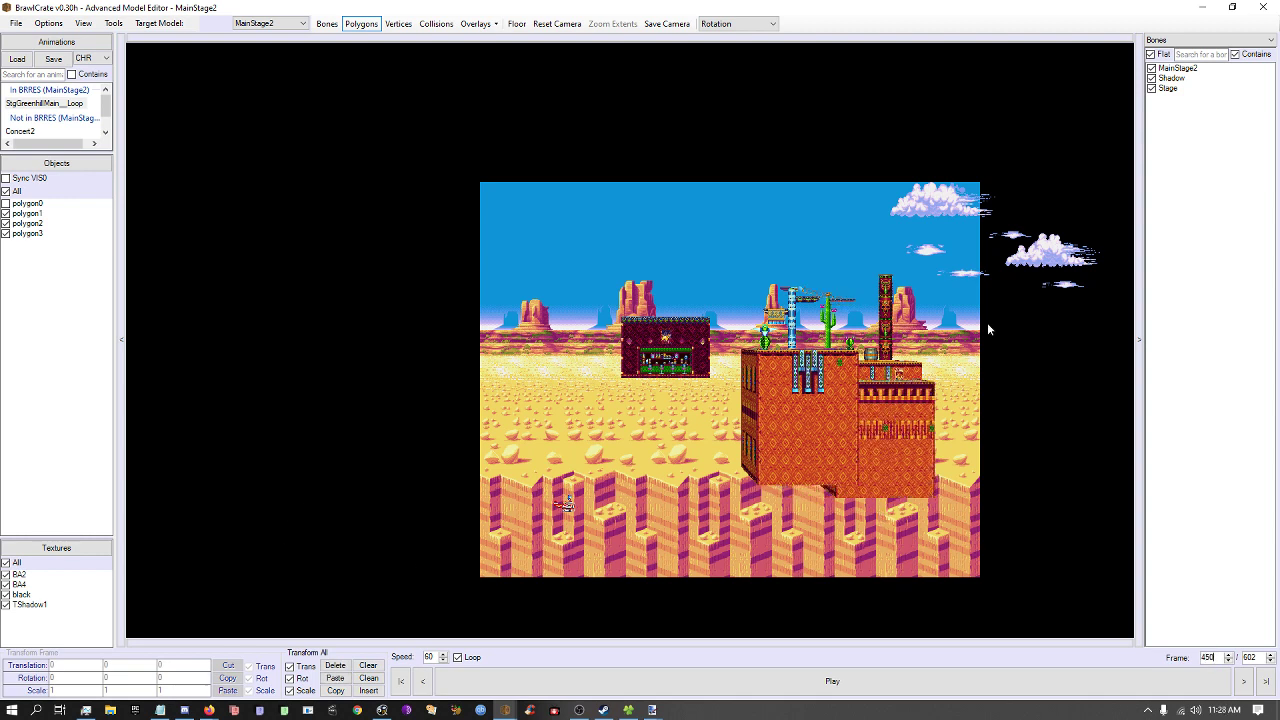
click(1170, 68)
click(228, 690)
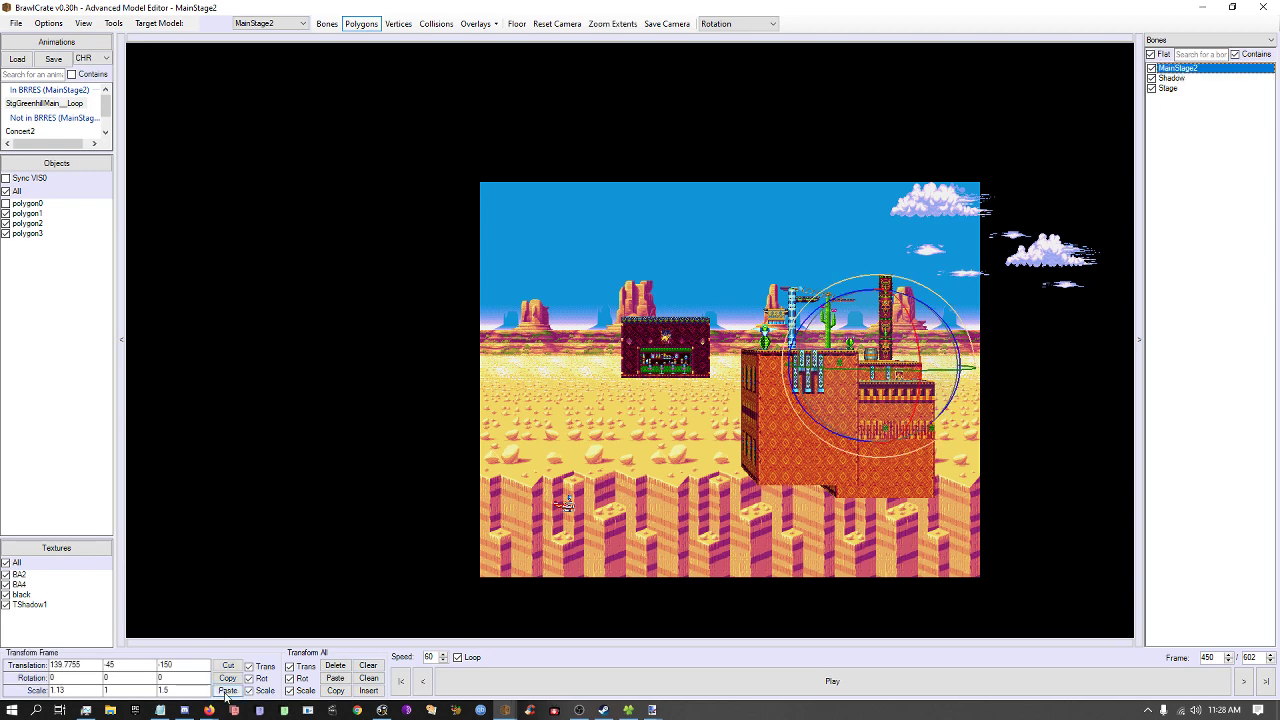
click(86, 665)
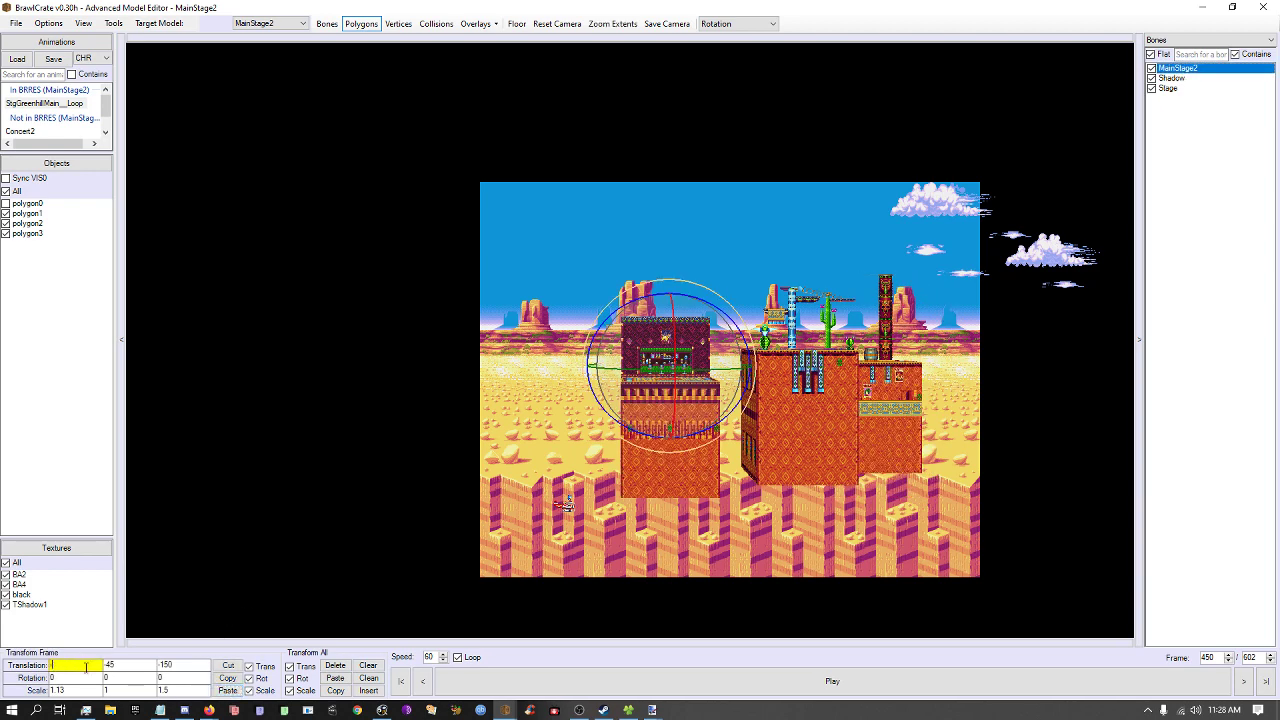
text(300)
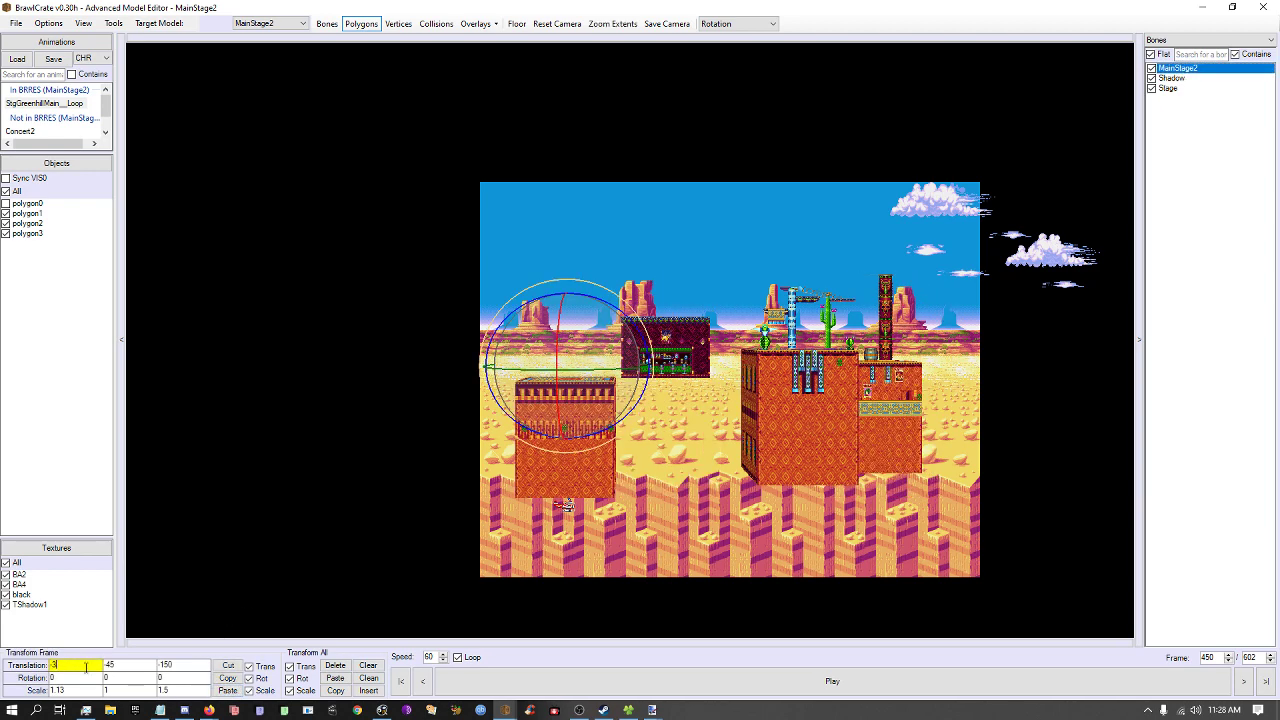
text(50)
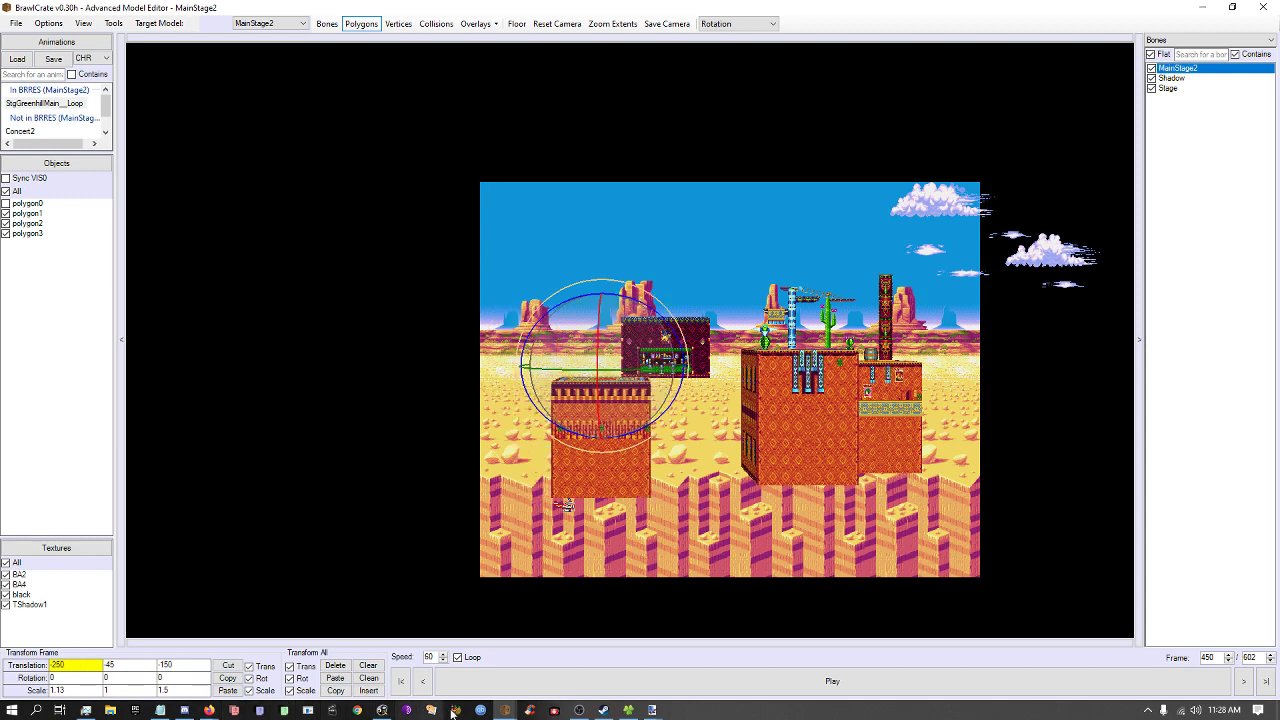
Play the looping animation to review the platform's movement, and return to frame 1.
click(562, 684)
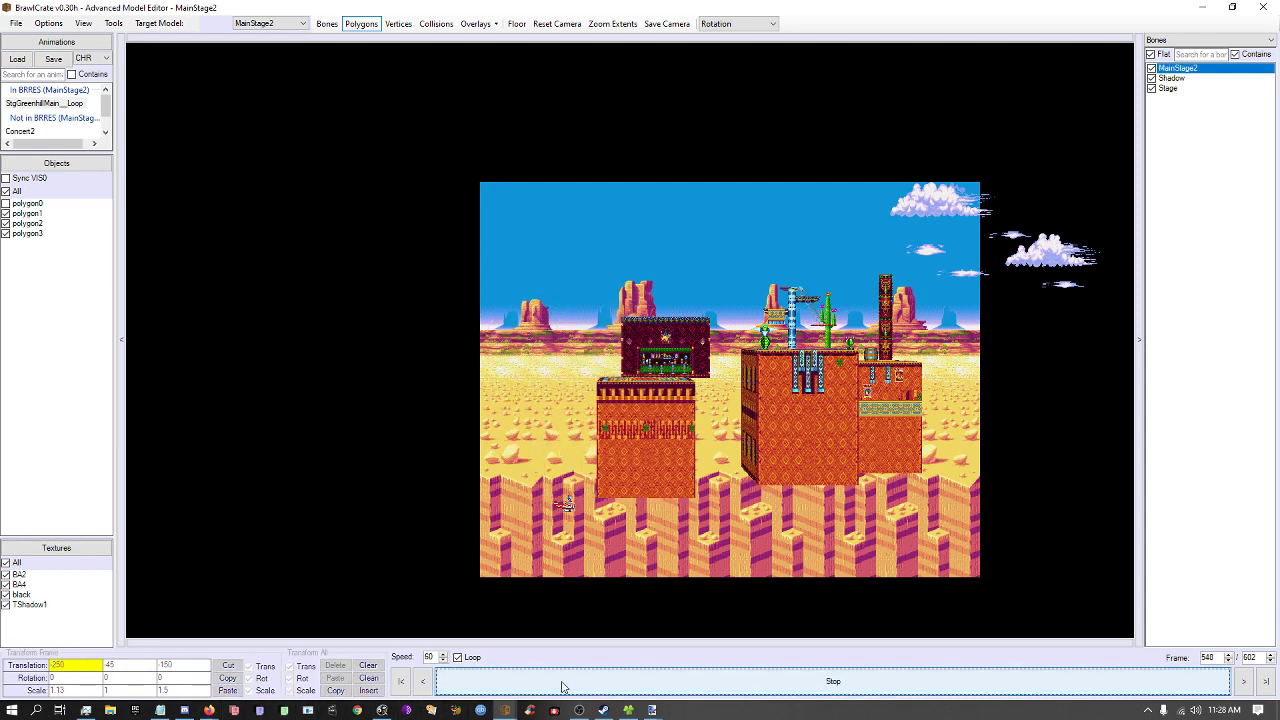
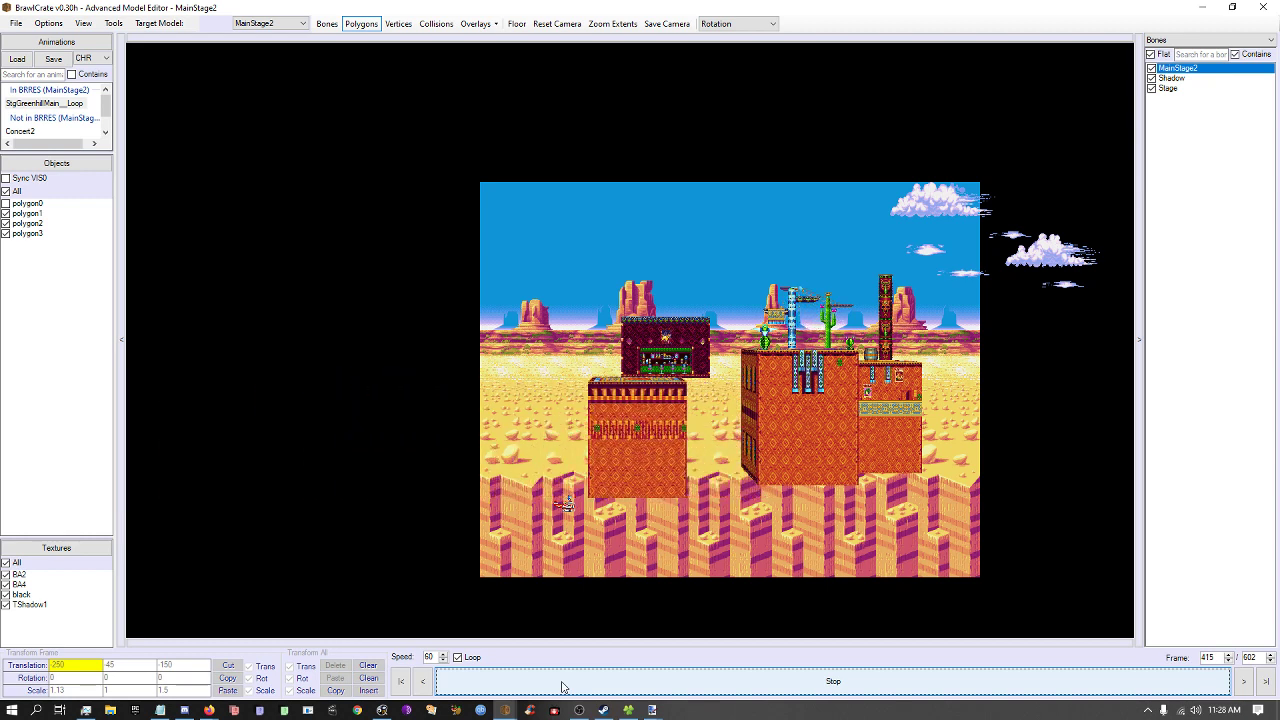
click(562, 687)
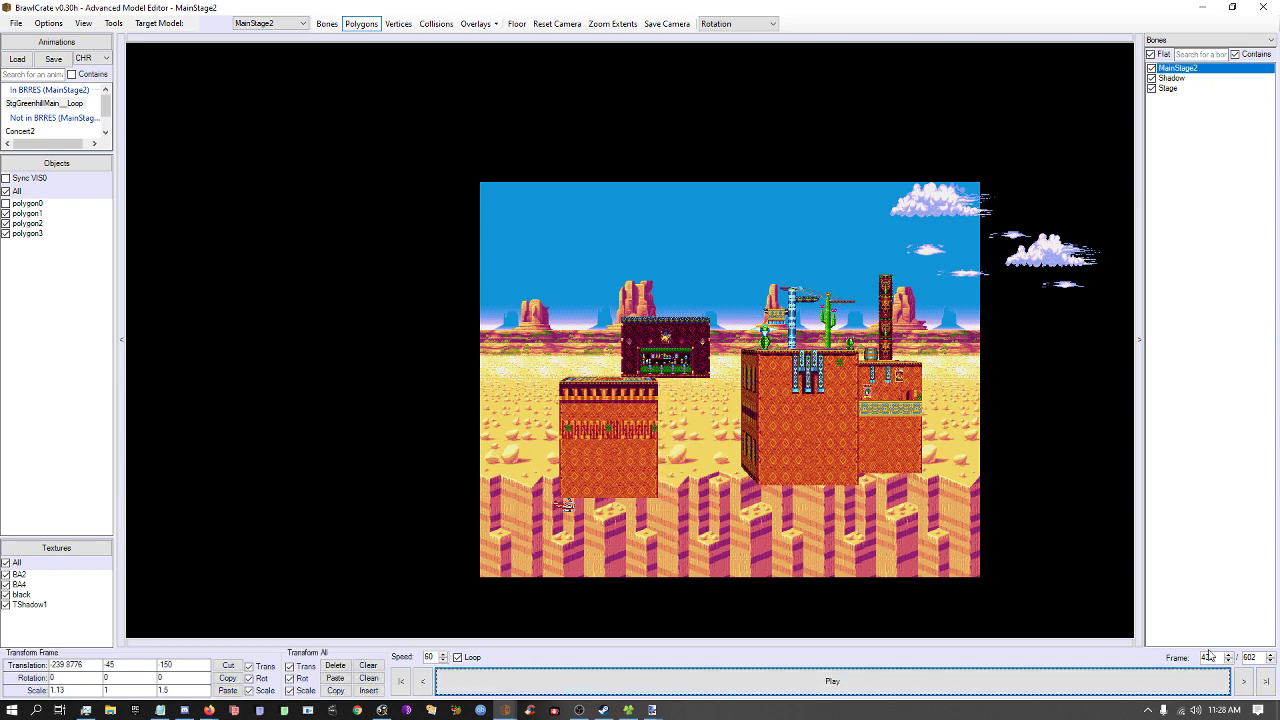
drag(1219, 657, 1160, 658)
text(1)
key(Return)
click(615, 516)
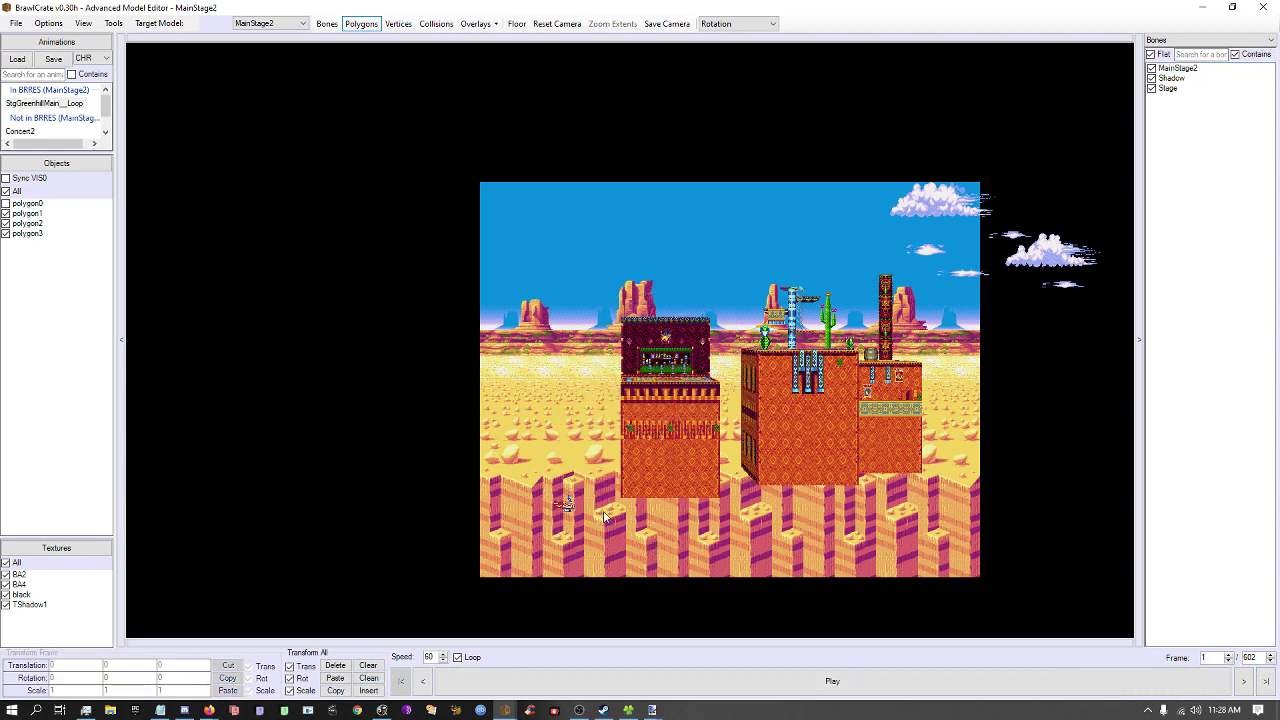
scroll(615, 516, up, 2)
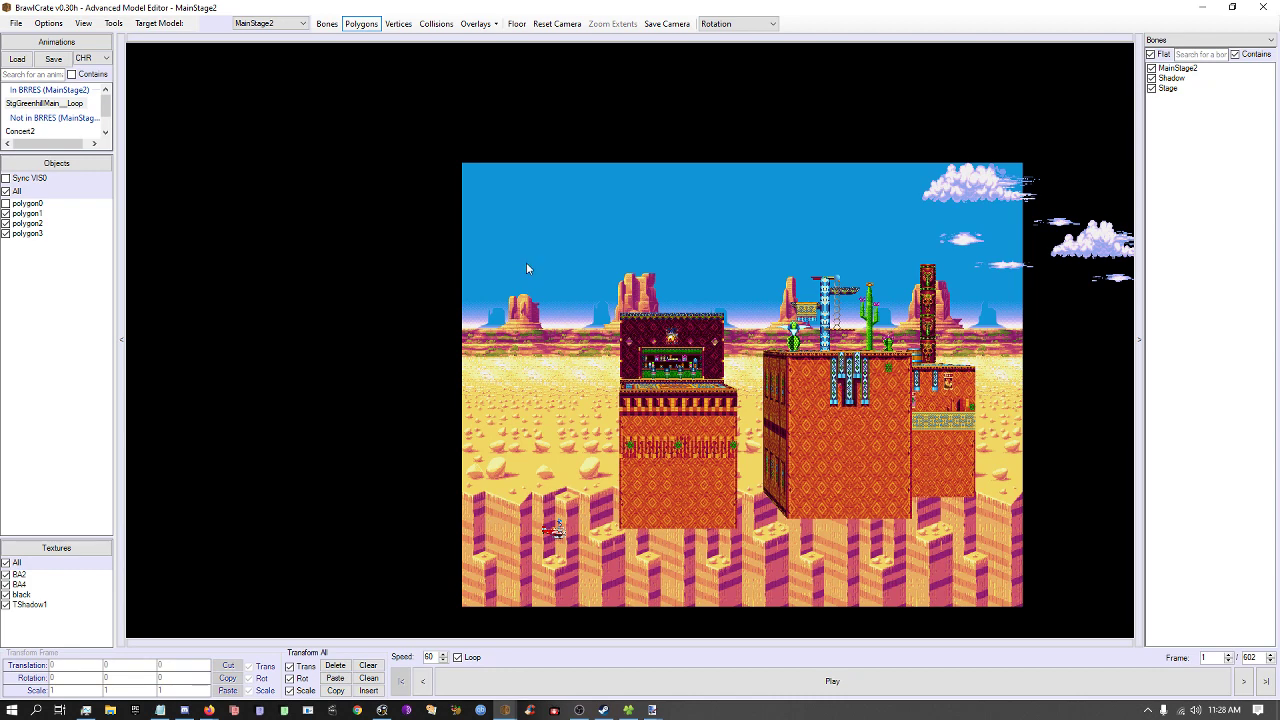
right_drag(726, 400, 720, 399)
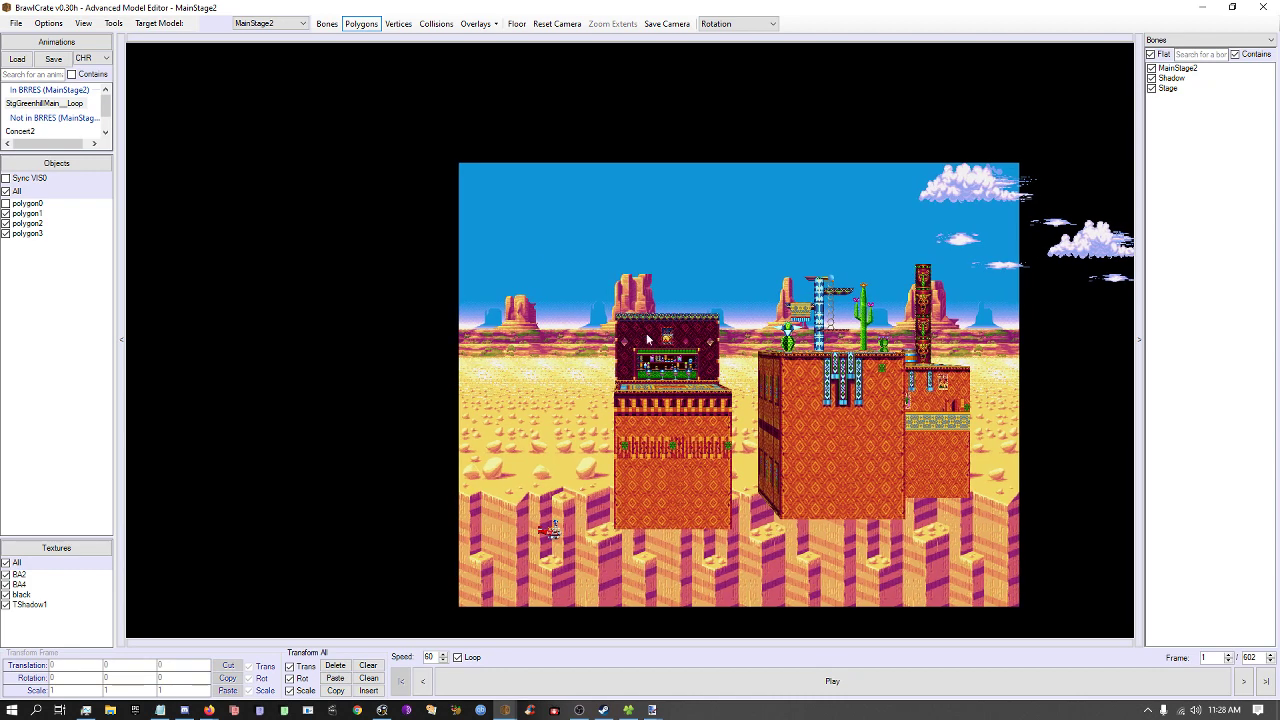
Deselect the StgGreenhillMain__Loop animation and examine the scenery on the main platform up close.
click(97, 109)
click(93, 104)
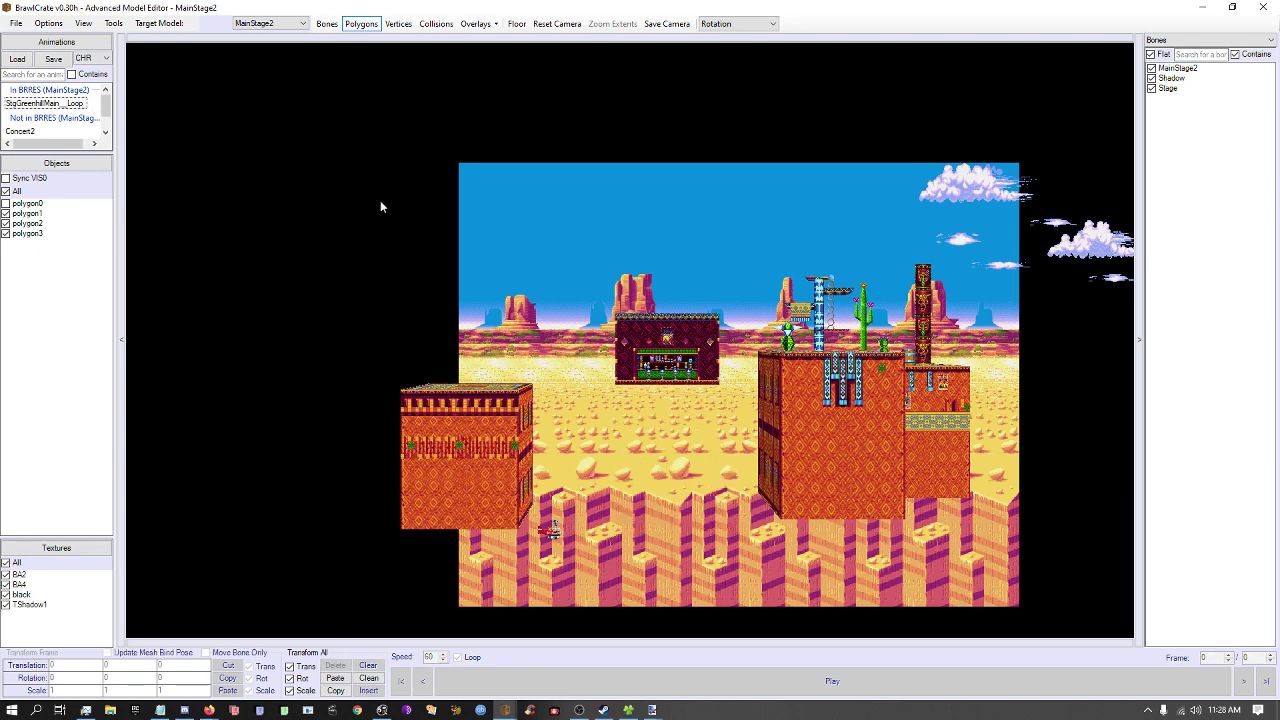
right_drag(536, 244, 435, 319)
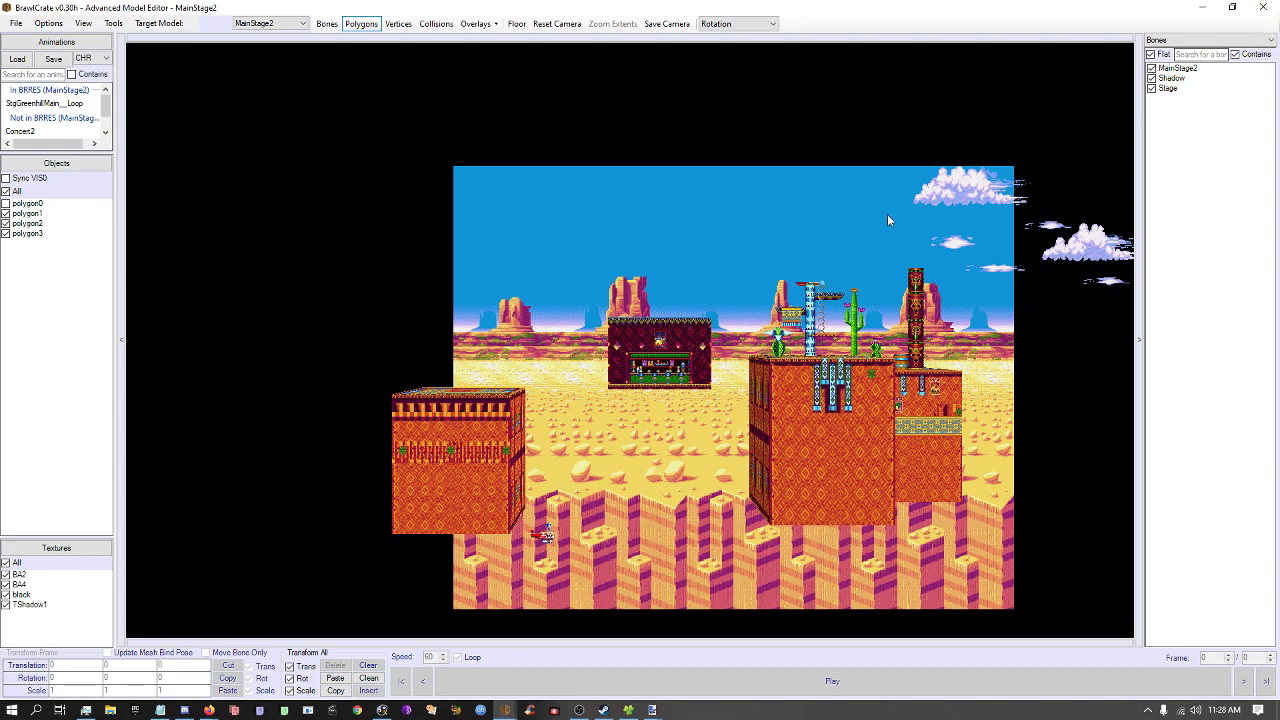
scroll(636, 367, up, 5)
scroll(636, 367, up, 8)
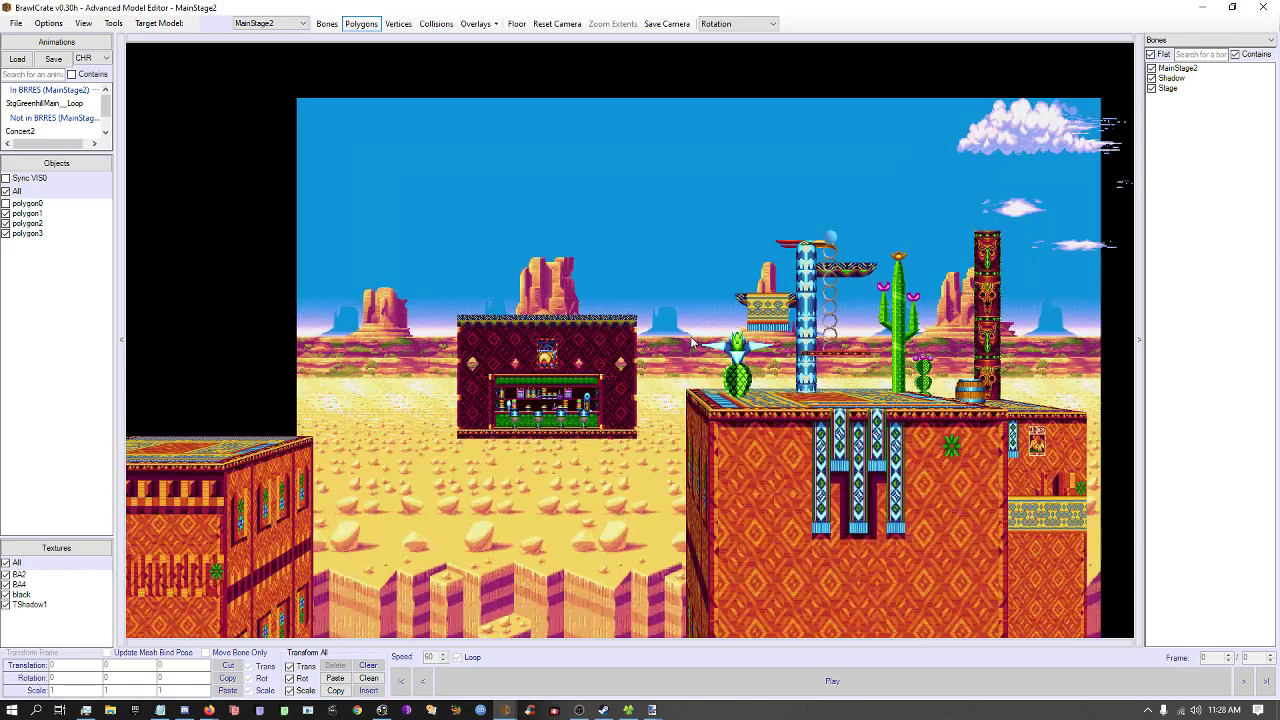
scroll(613, 322, down, 4)
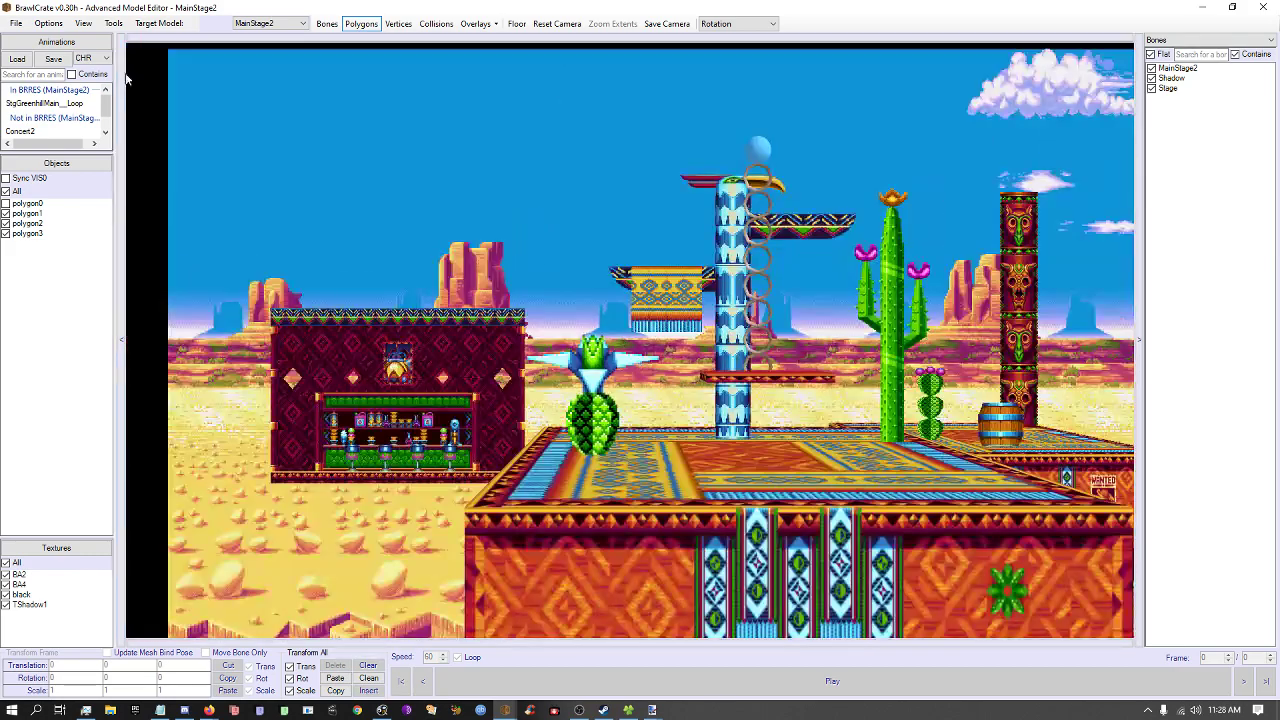
Target the spin model, select its HaveN Spin bone, and play the Concert bone animation to check its motion.
click(286, 26)
key(s)
scroll(286, 29, down, 9)
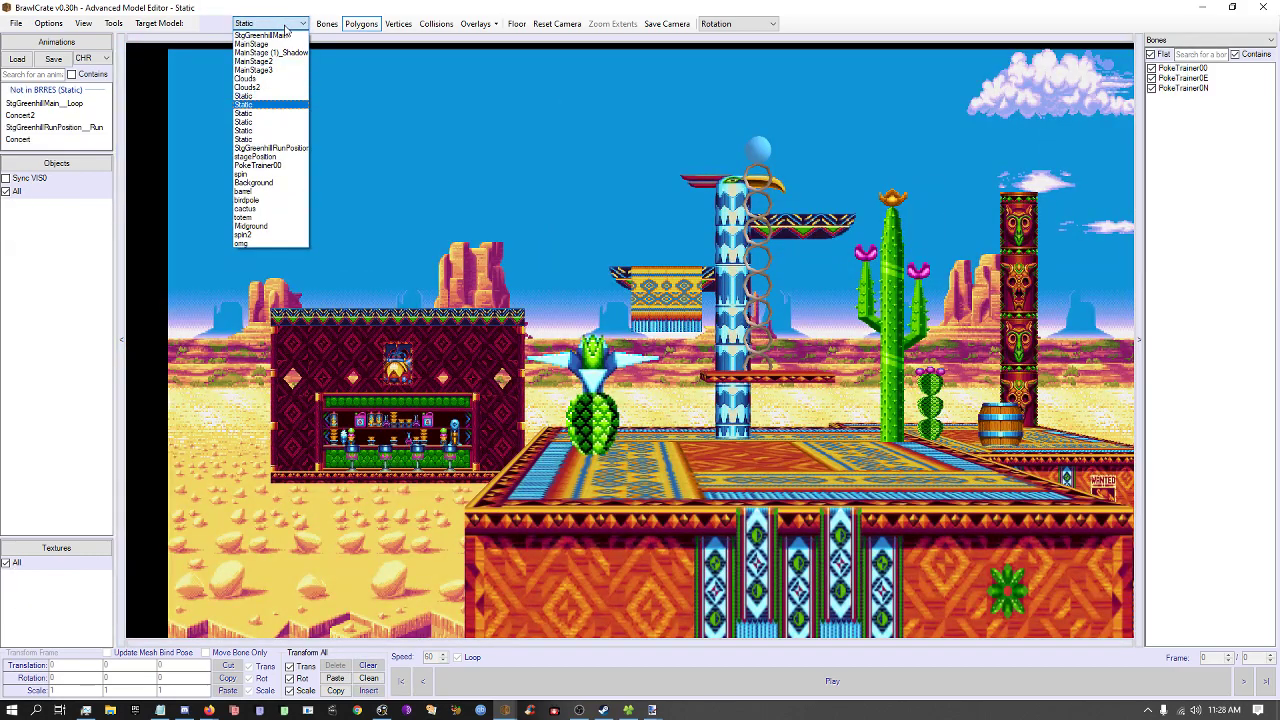
key(s)
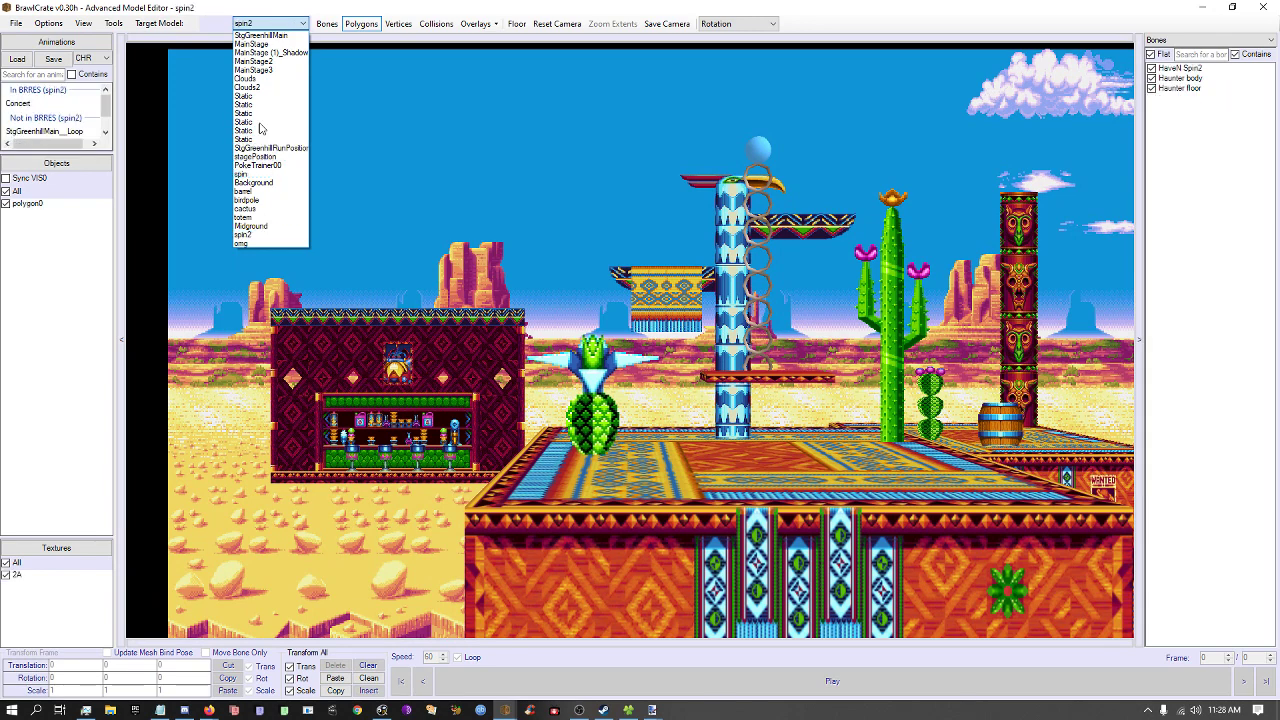
click(250, 175)
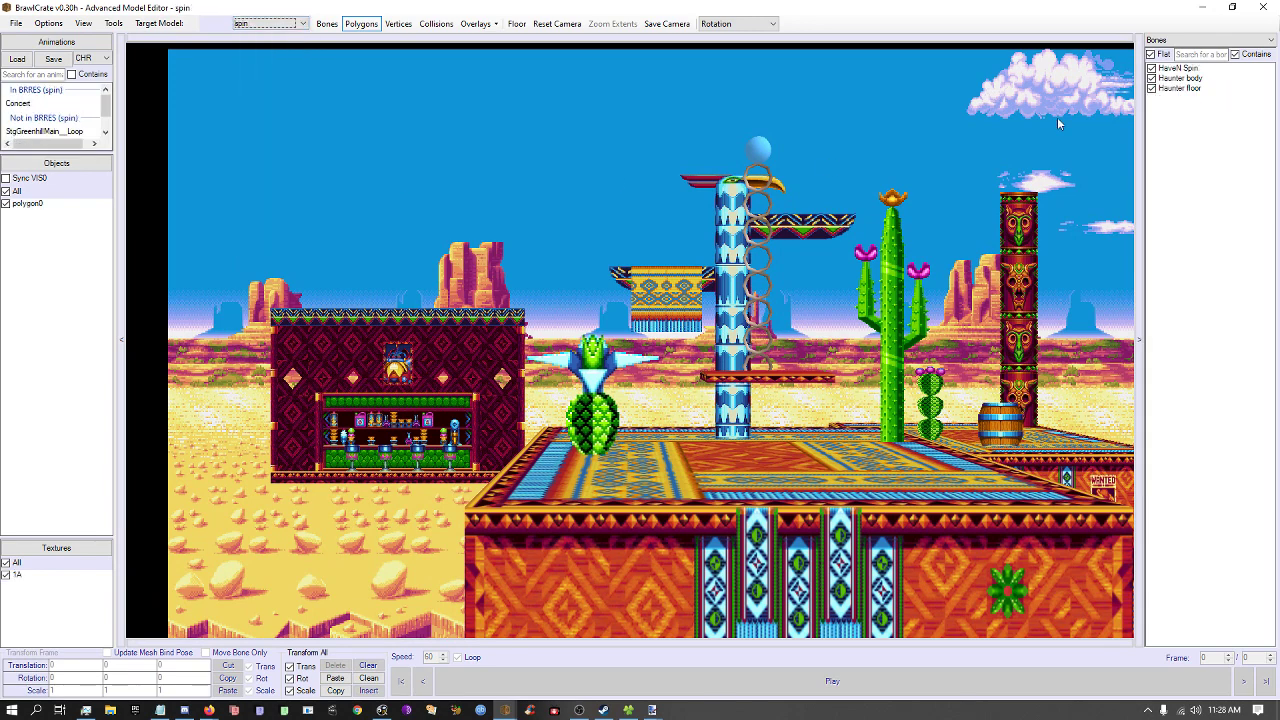
click(1185, 68)
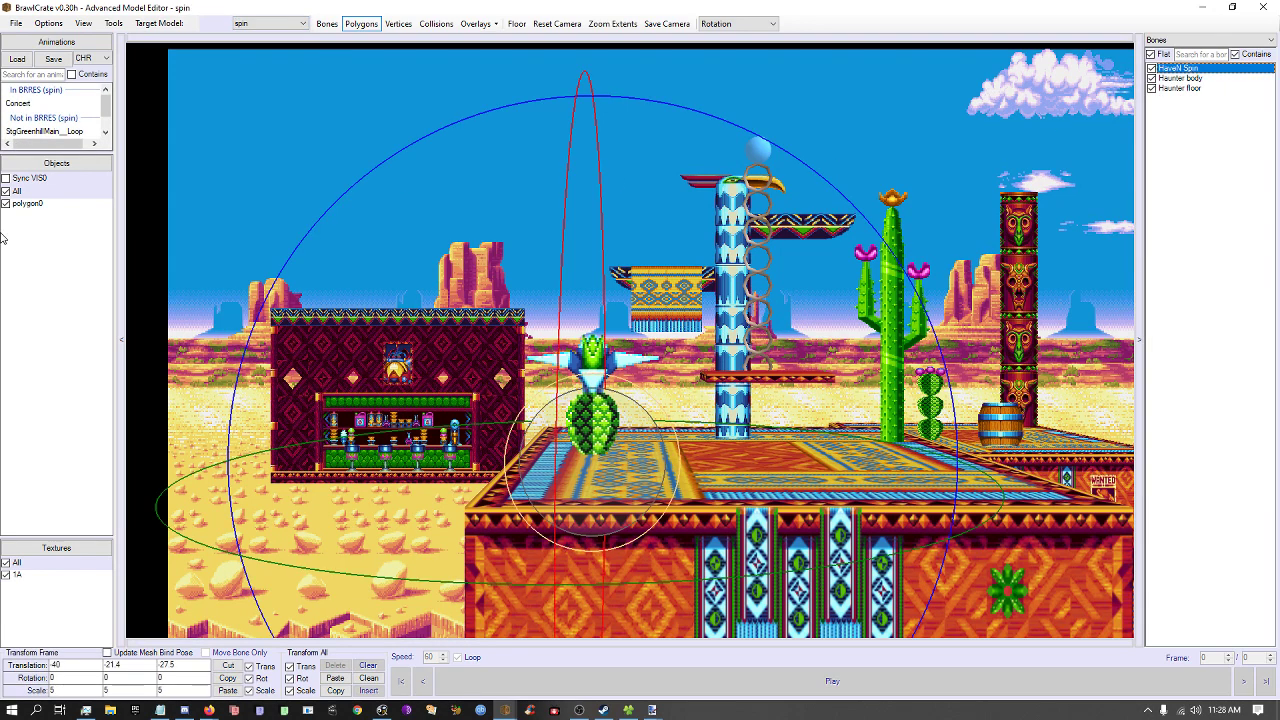
click(22, 104)
click(678, 675)
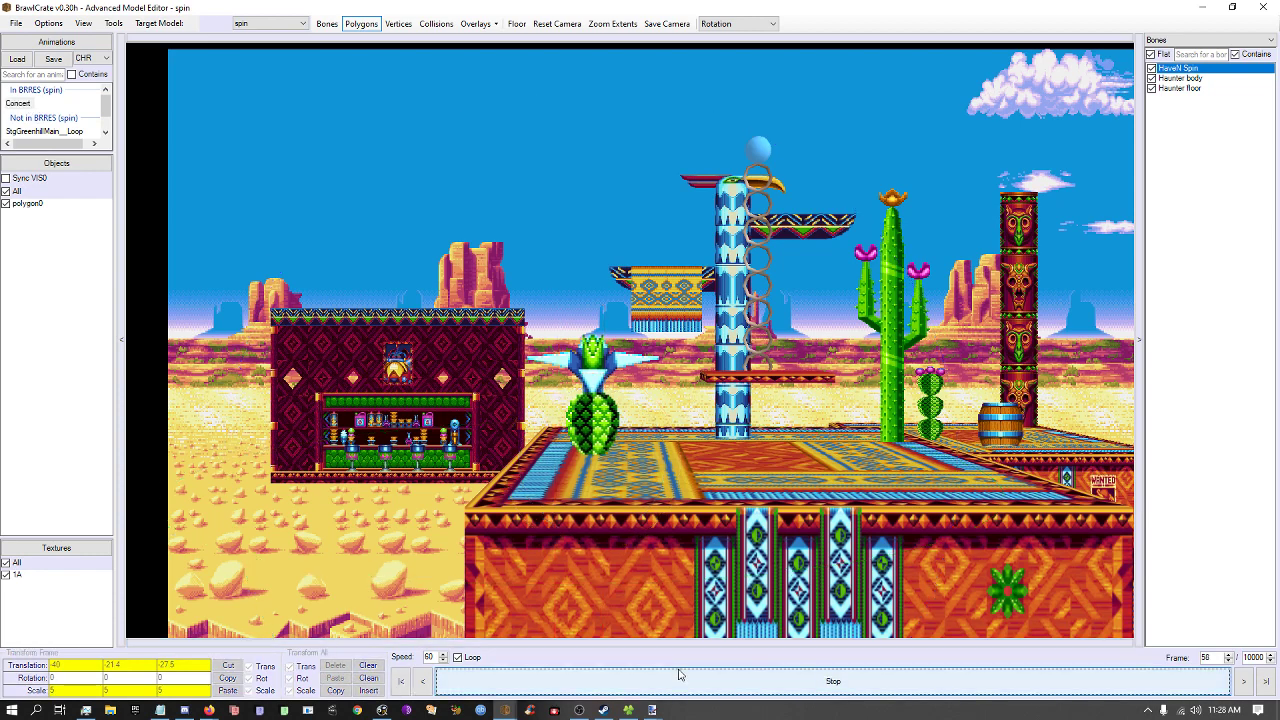
click(679, 675)
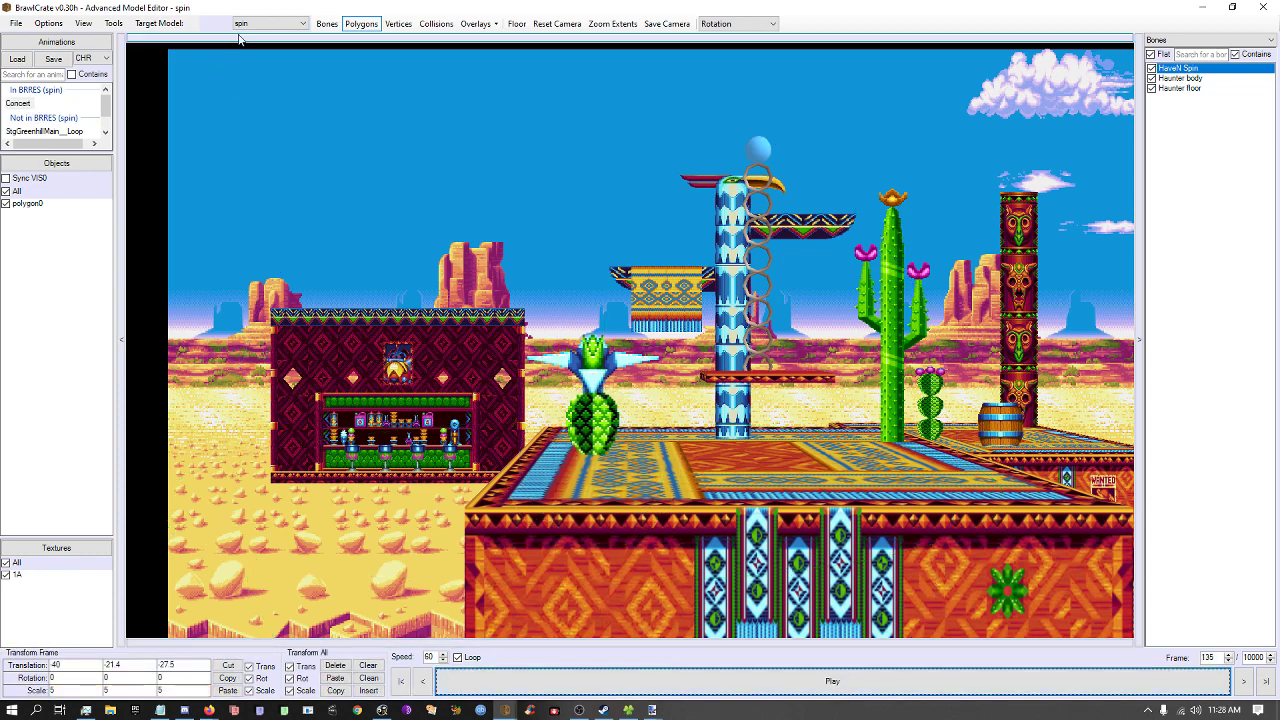
Switch to PAT animations, play Ghosts 'n' stuff on the spin model to review its texture swapping, and close the model editor.
click(104, 60)
scroll(104, 67, down, 1)
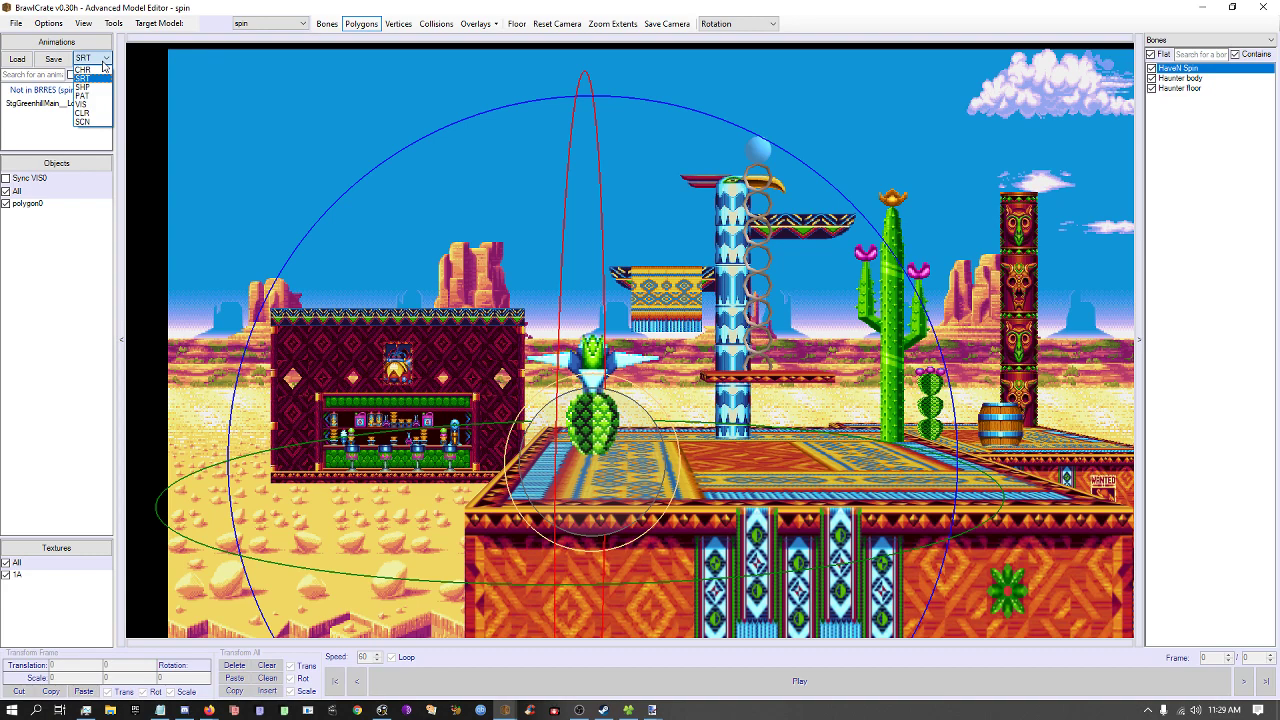
key(Down)
key(Down)
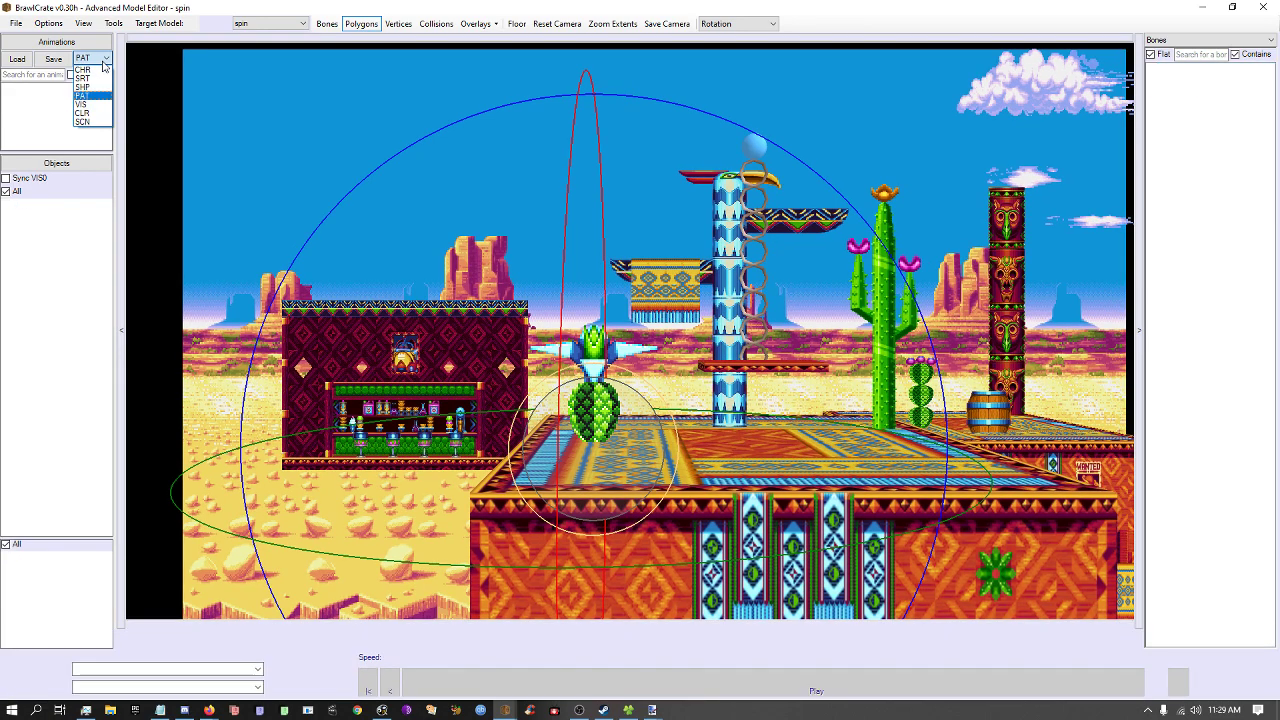
click(103, 63)
click(35, 105)
click(960, 682)
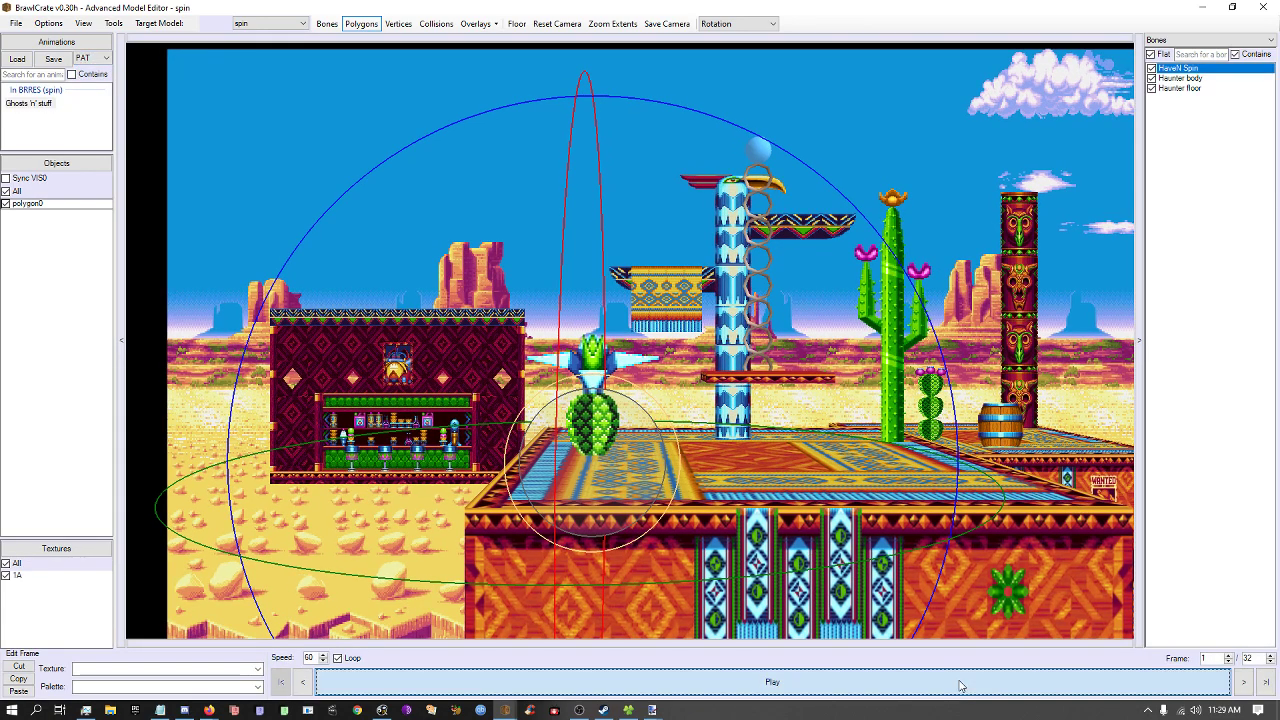
click(959, 685)
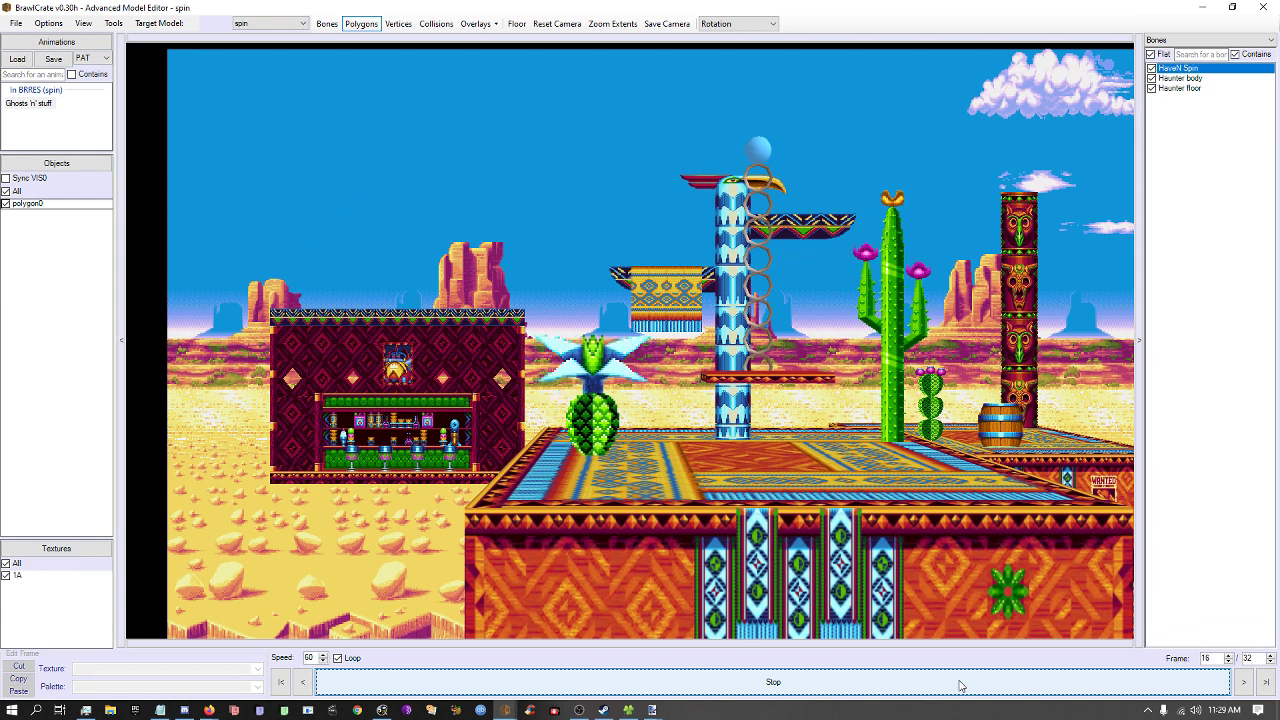
click(959, 685)
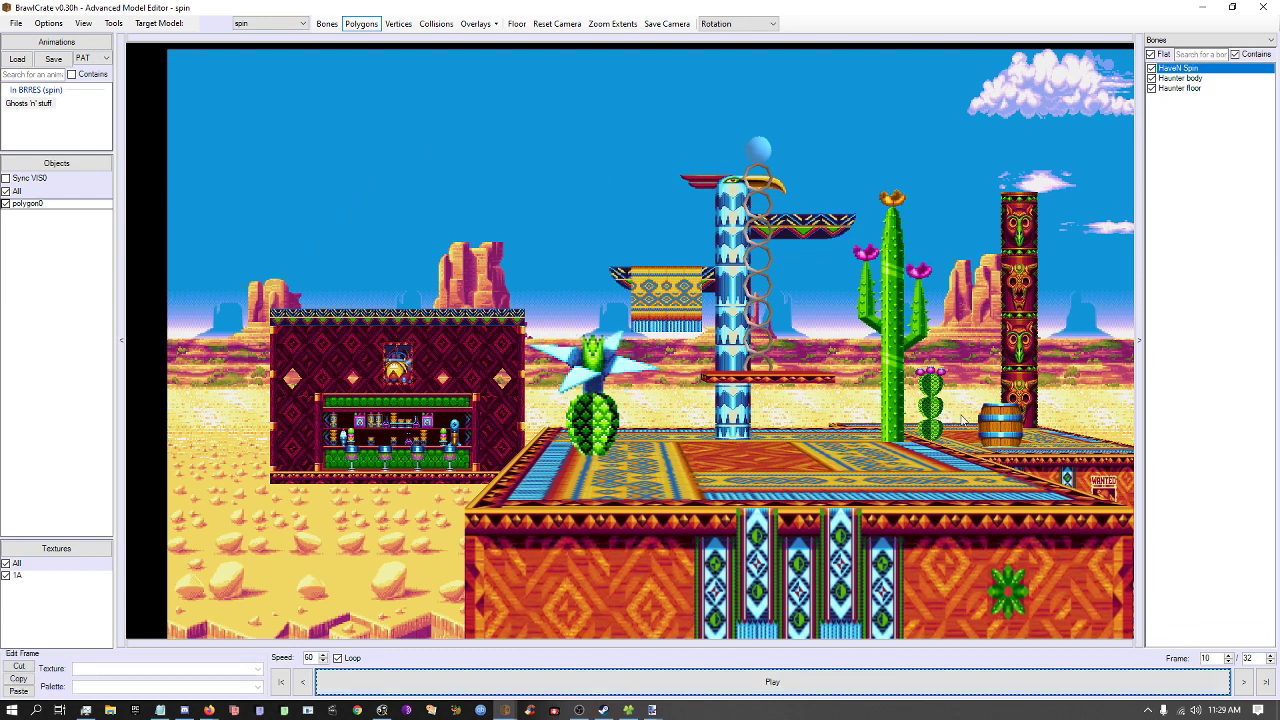
click(1263, 7)
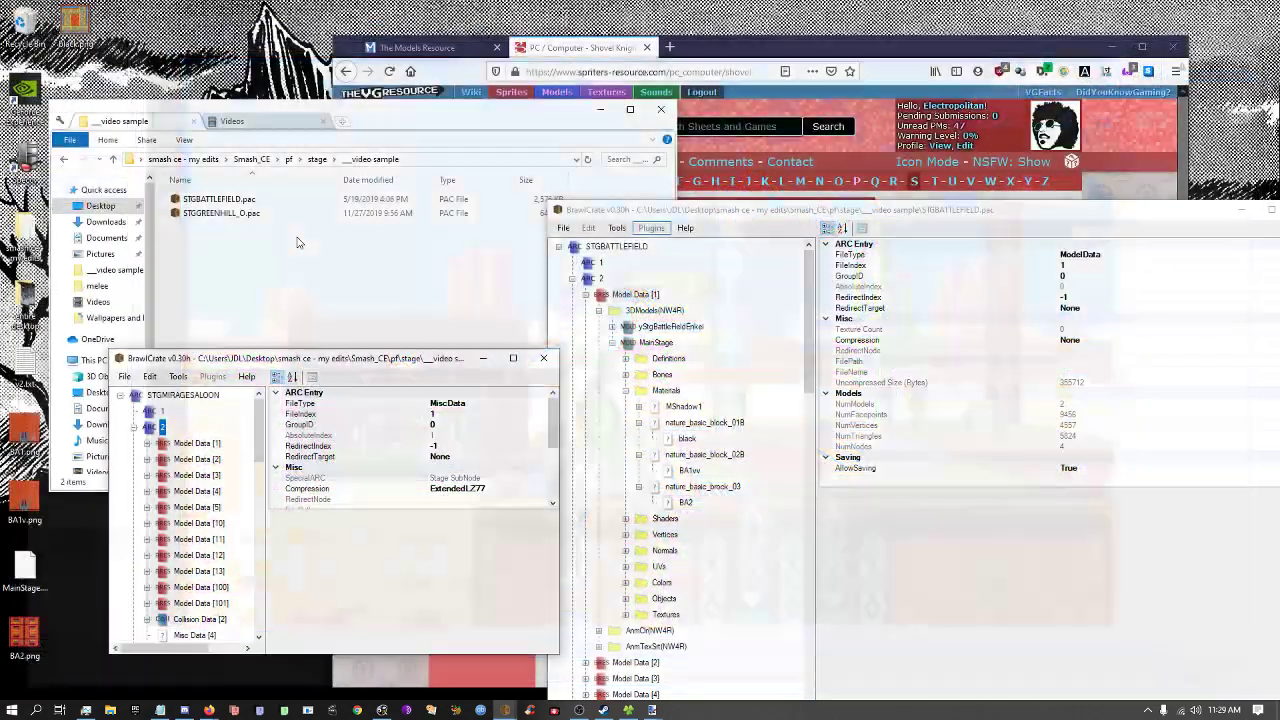
Maximize the STGGREENHILL_O window and examine the spinning cactus's frame textures, 1A through 1D.
double_click(250, 360)
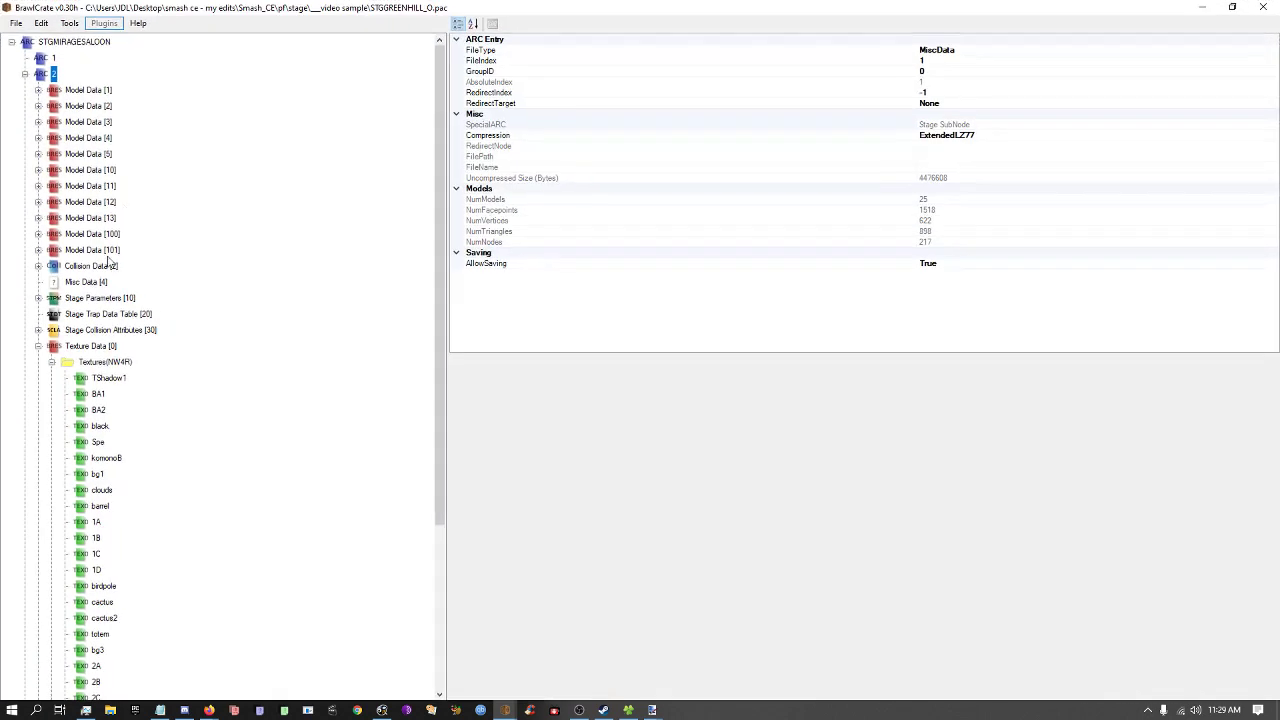
click(98, 420)
scroll(97, 450, down, 3)
click(96, 378)
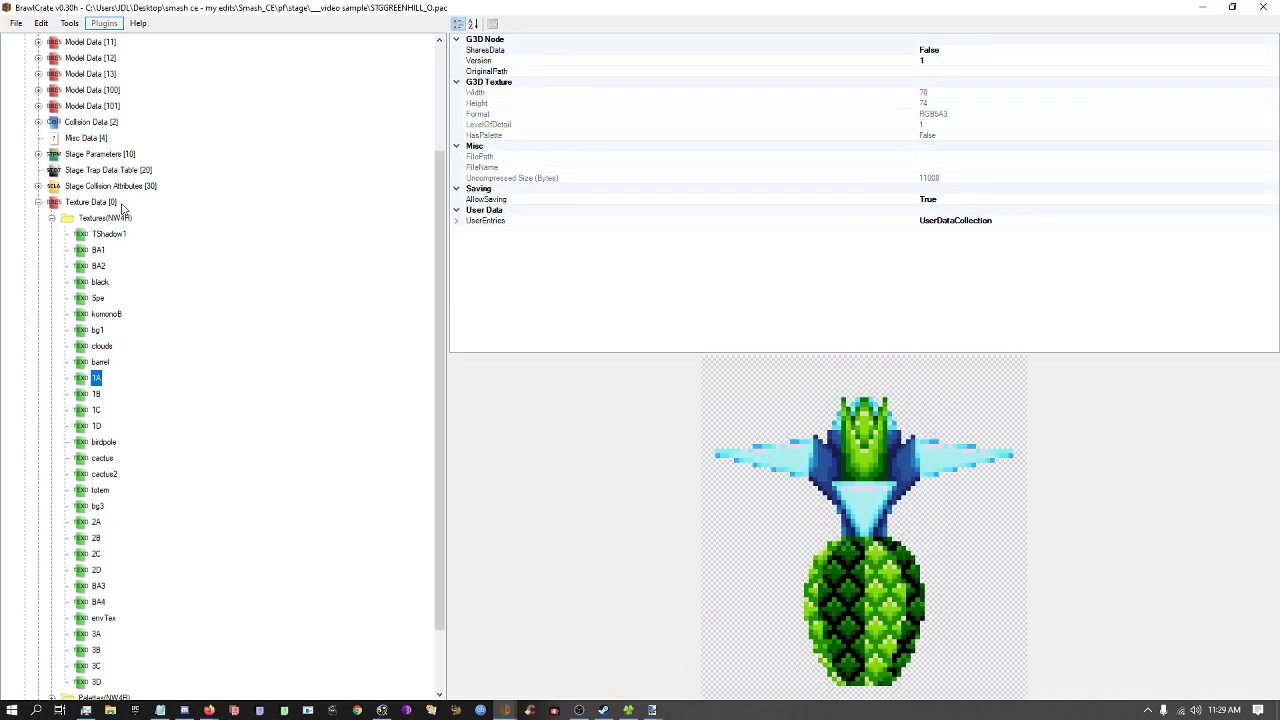
key(Down)
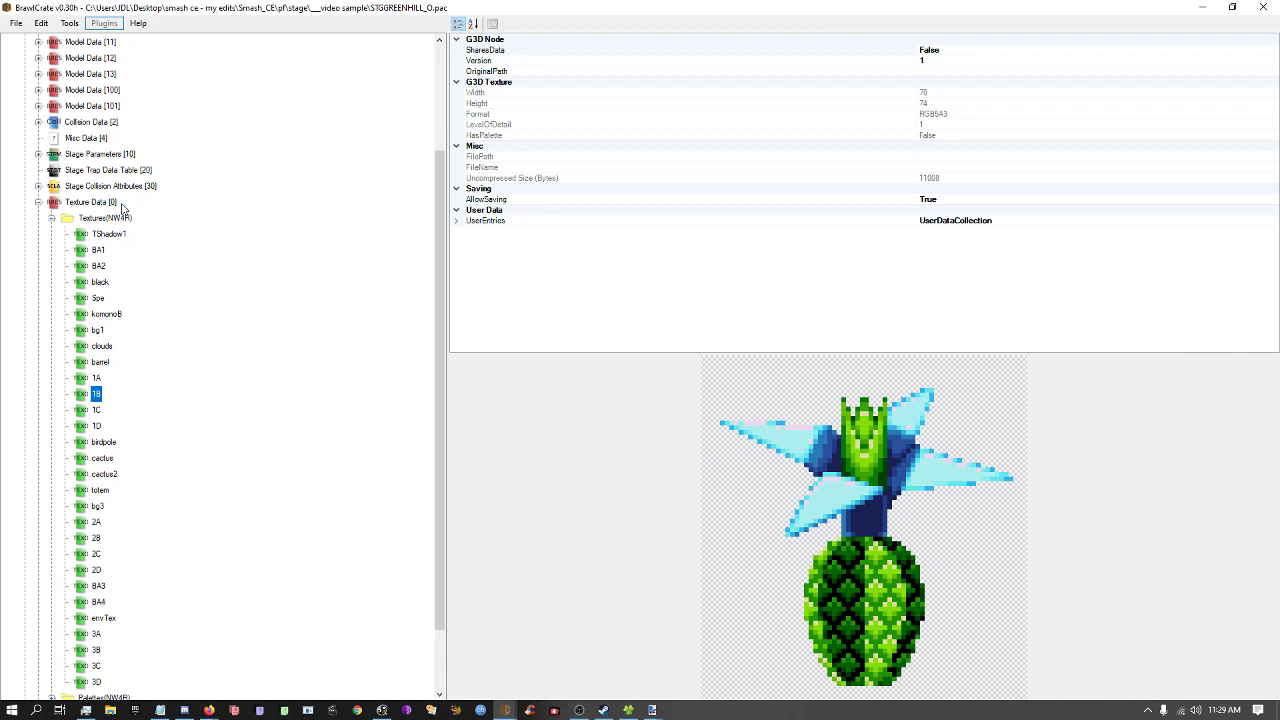
key(Down)
key(Down)
key(Up)
key(Up)
scroll(286, 317, up, 3)
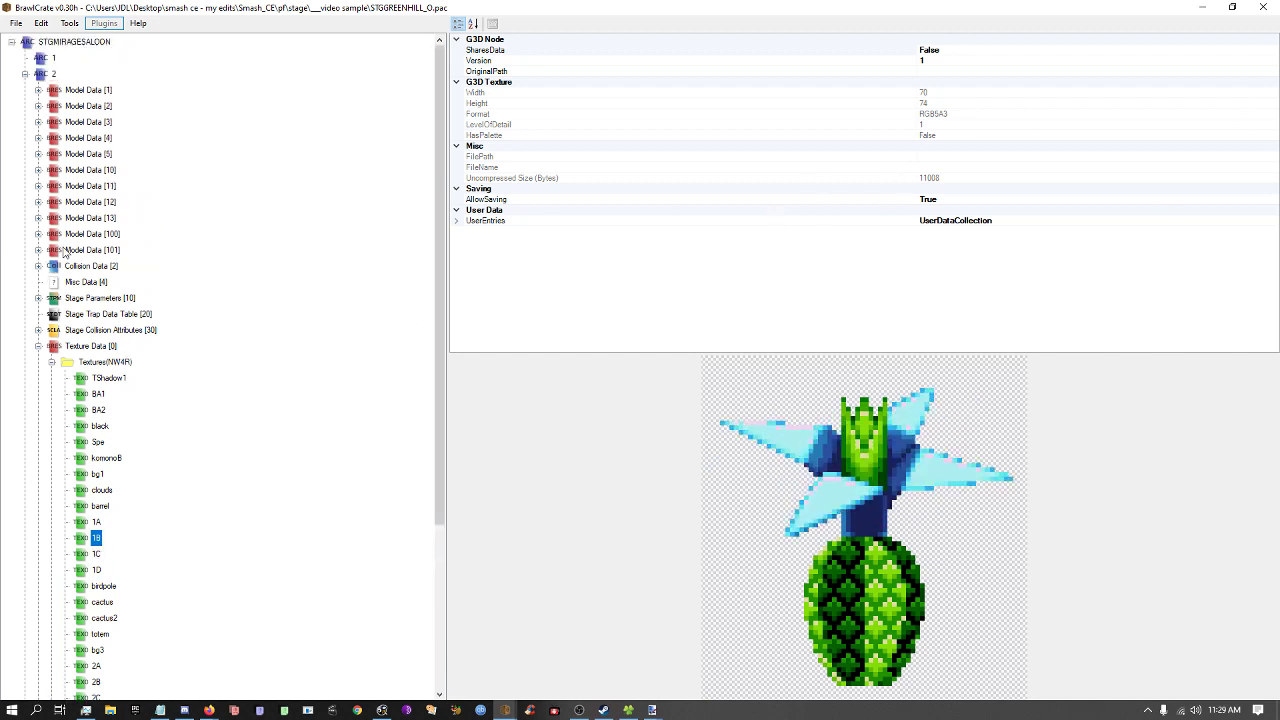
Expand the 3D models in Model Data [101], preview the spin model, and select the AnmChr(NW4R) folder.
double_click(68, 252)
key(Down)
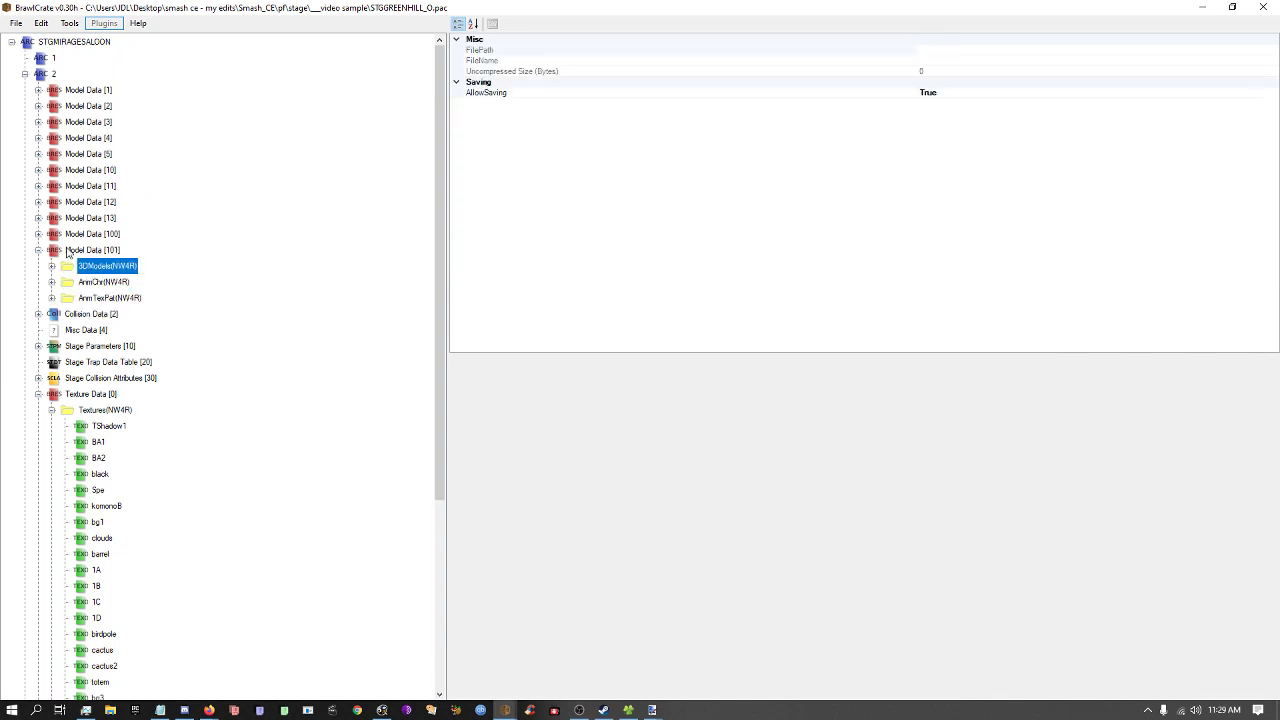
key(Right)
key(Right)
key(Down)
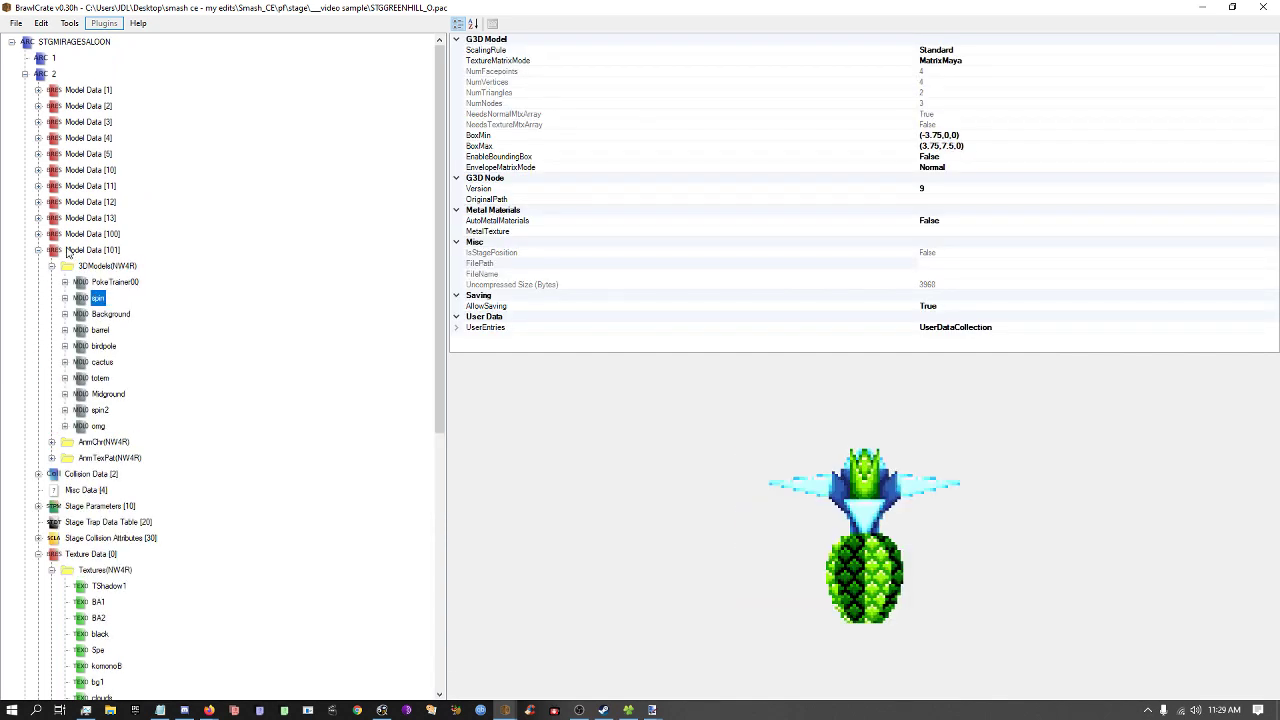
click(133, 441)
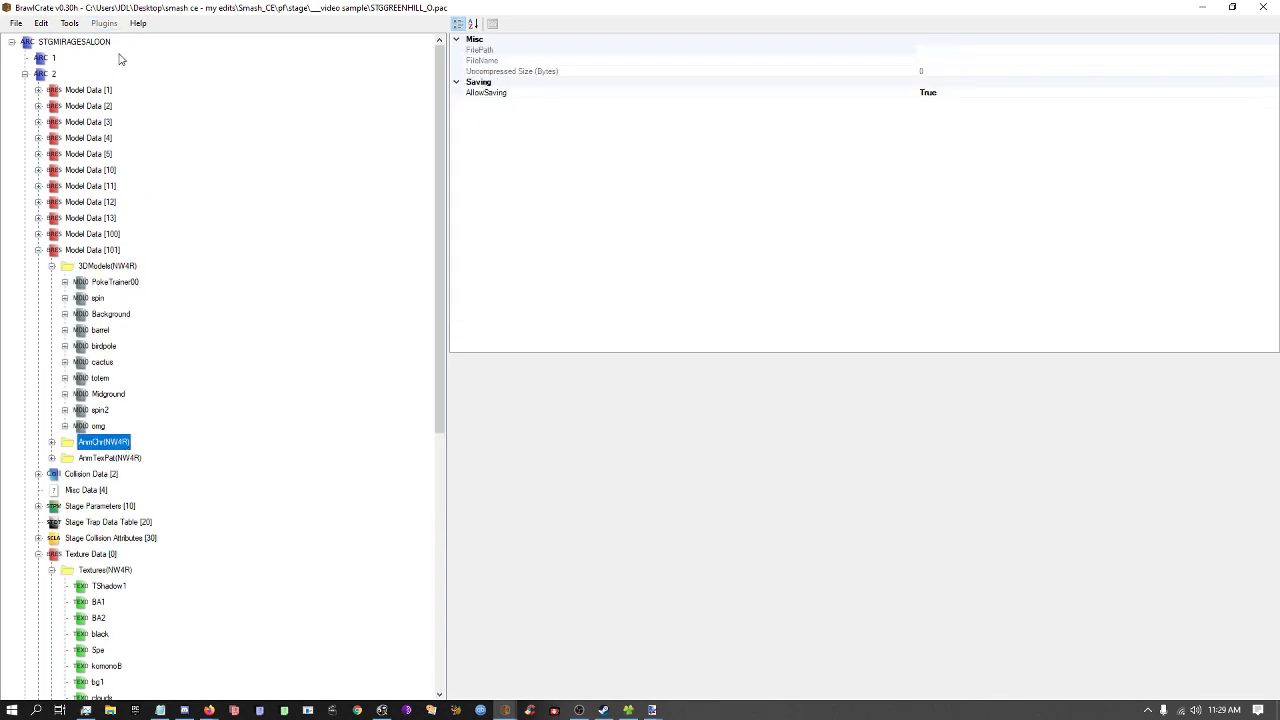
Restore the STGGREENHILL_O window beside the STGBATTLEFIELD window and preview Battlefield's MainStage and yStgBattleFieldEnkei models.
drag(176, 7, 223, 360)
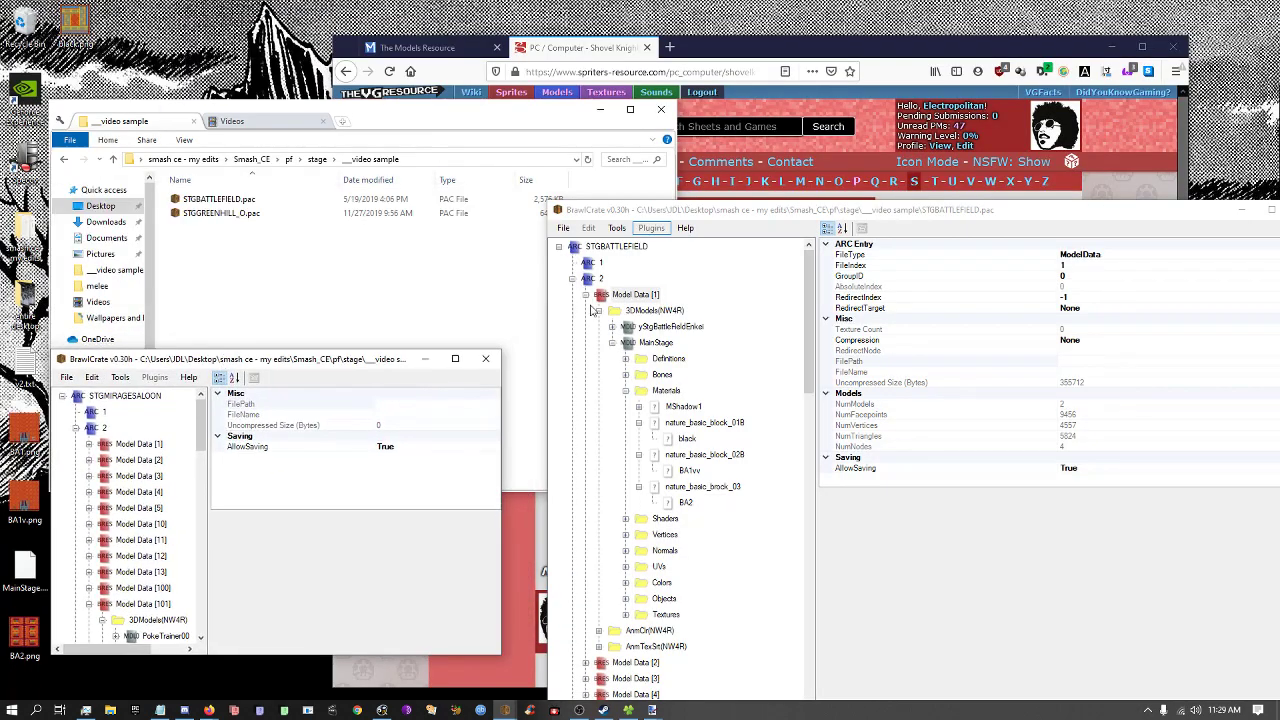
click(652, 343)
click(651, 329)
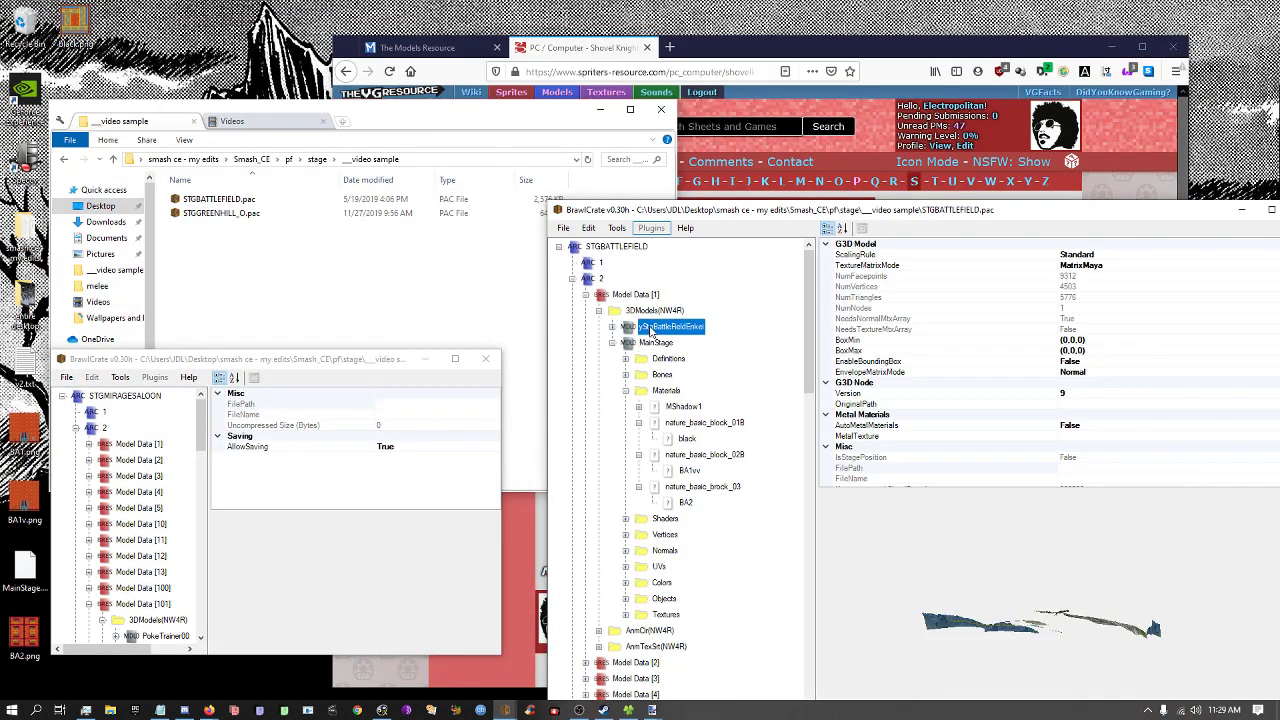
drag(210, 362, 194, 346)
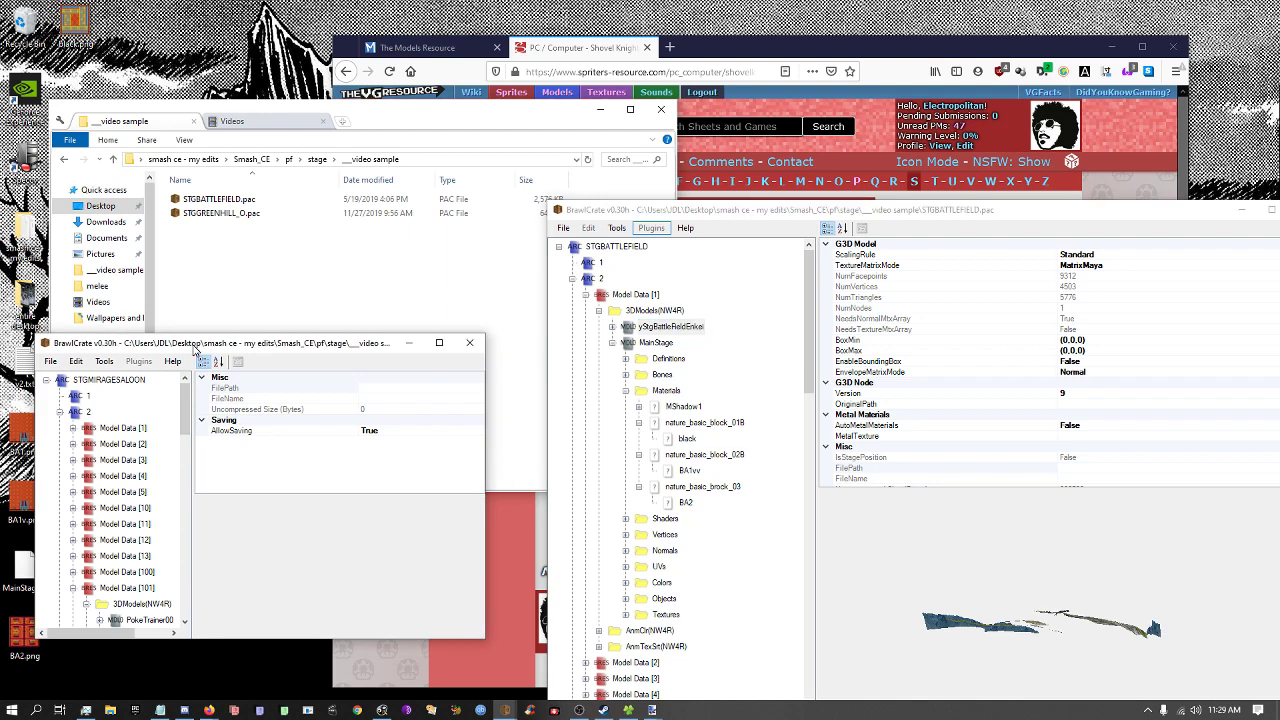
In STGGREENHILL_O, expand Model Data [1], collapse the StgGreenhillMain model, and expand the AnmChr(NW4R) folder.
scroll(150, 452, down, 2)
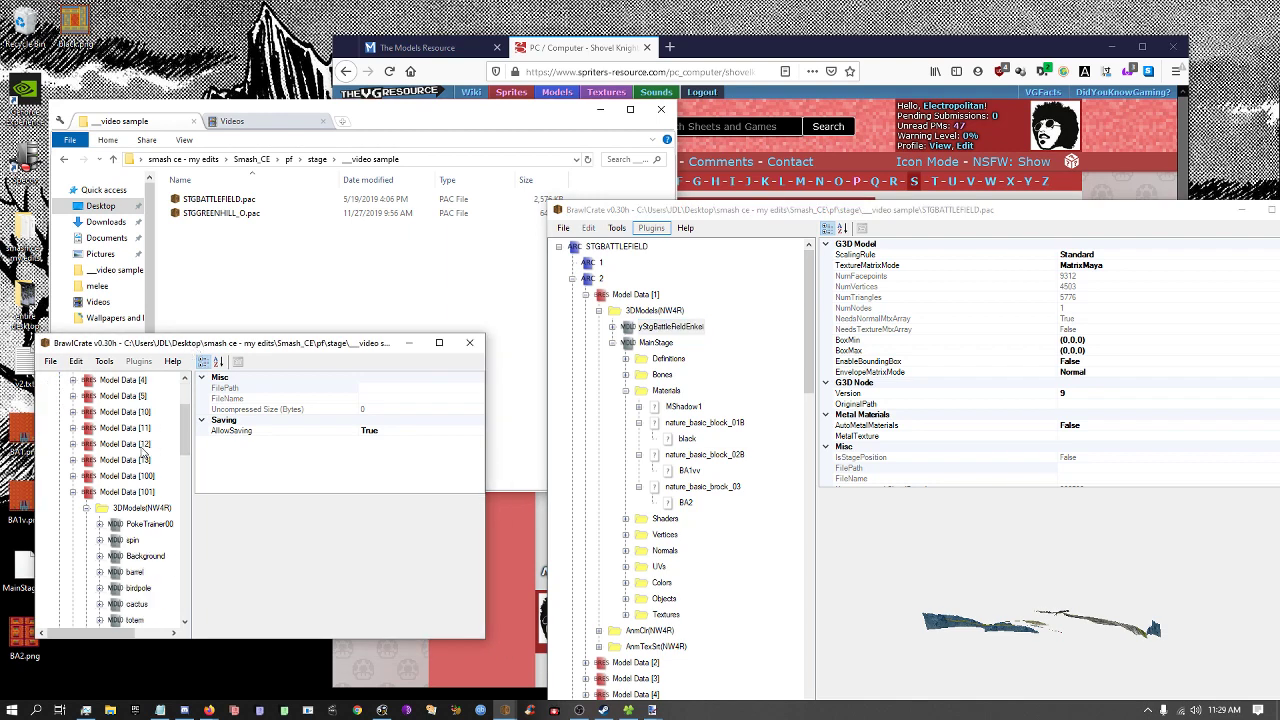
scroll(150, 452, up, 2)
double_click(106, 428)
key(Down)
key(Down)
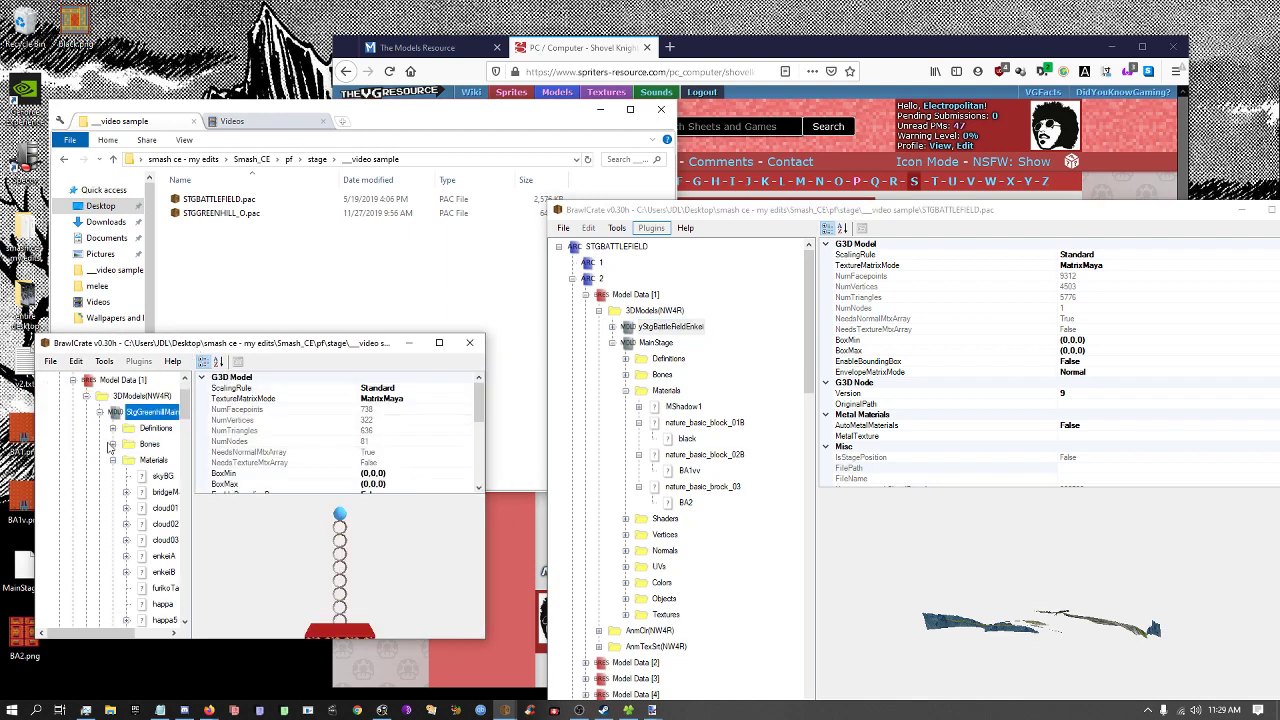
key(Left)
key(Down)
key(Down)
key(Down)
key(Down)
key(Down)
key(Right)
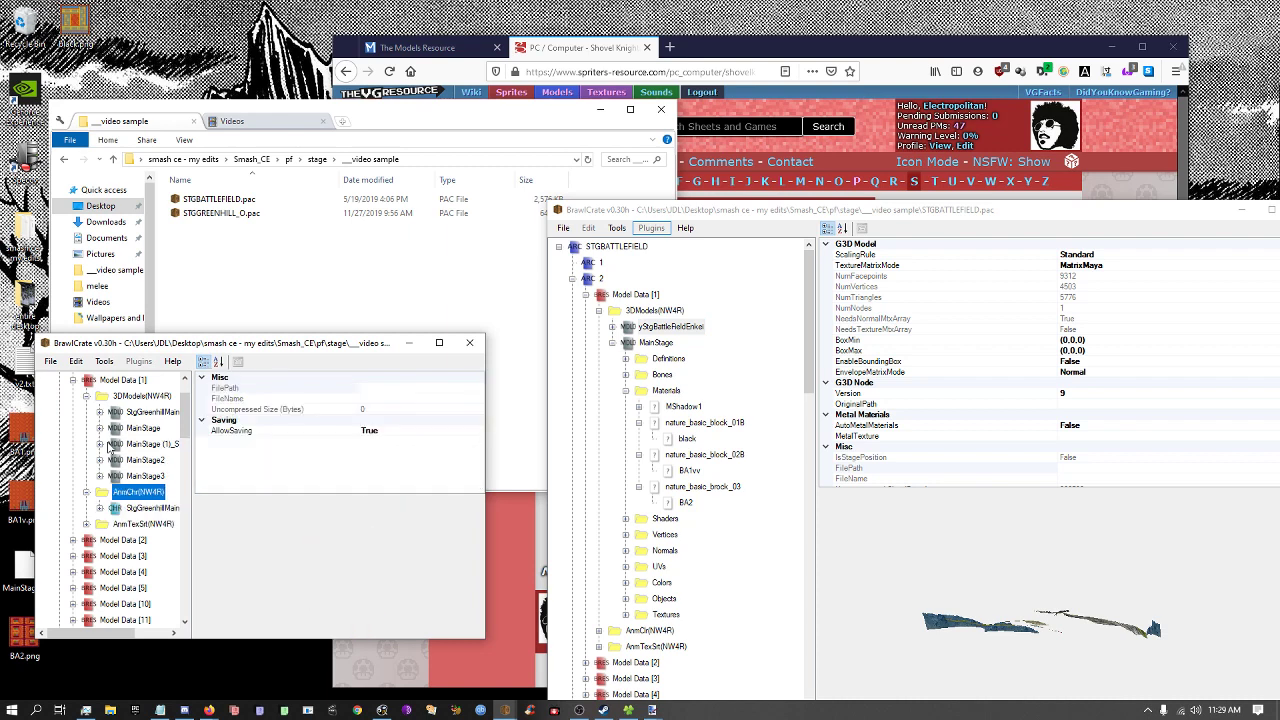
Try to export the bone animation from STGGREENHILL_O's Model Data [1] to the Desktop as StgGreenhillMain__Loop.chr0.
key(Down)
key(ctrl+e)
key(ctrl+e)
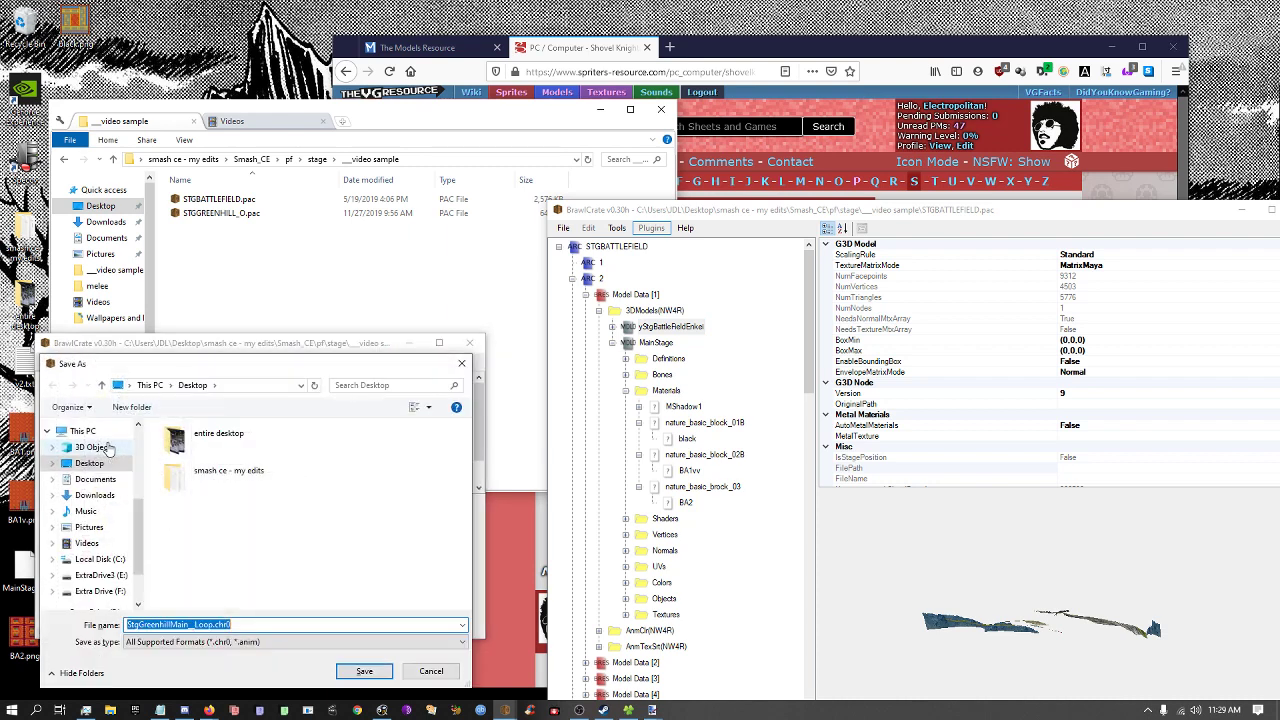
key(Return)
Check STGBATTLEFIELD's Model Data [1] for an animation to replace by opening its AnmClr(NW4R) and AnmTexSrt(NW4R) folders.
click(652, 630)
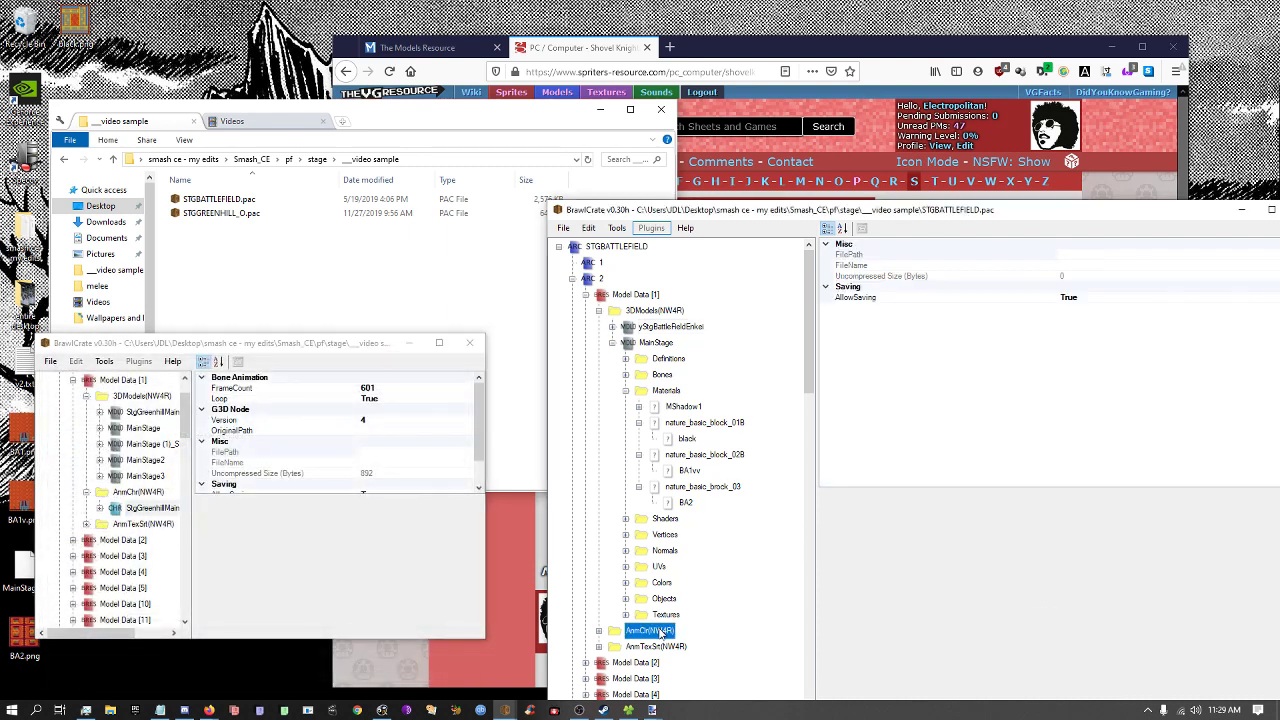
key(Right)
key(Down)
key(ctrl+r)
key(Escape)
key(Left)
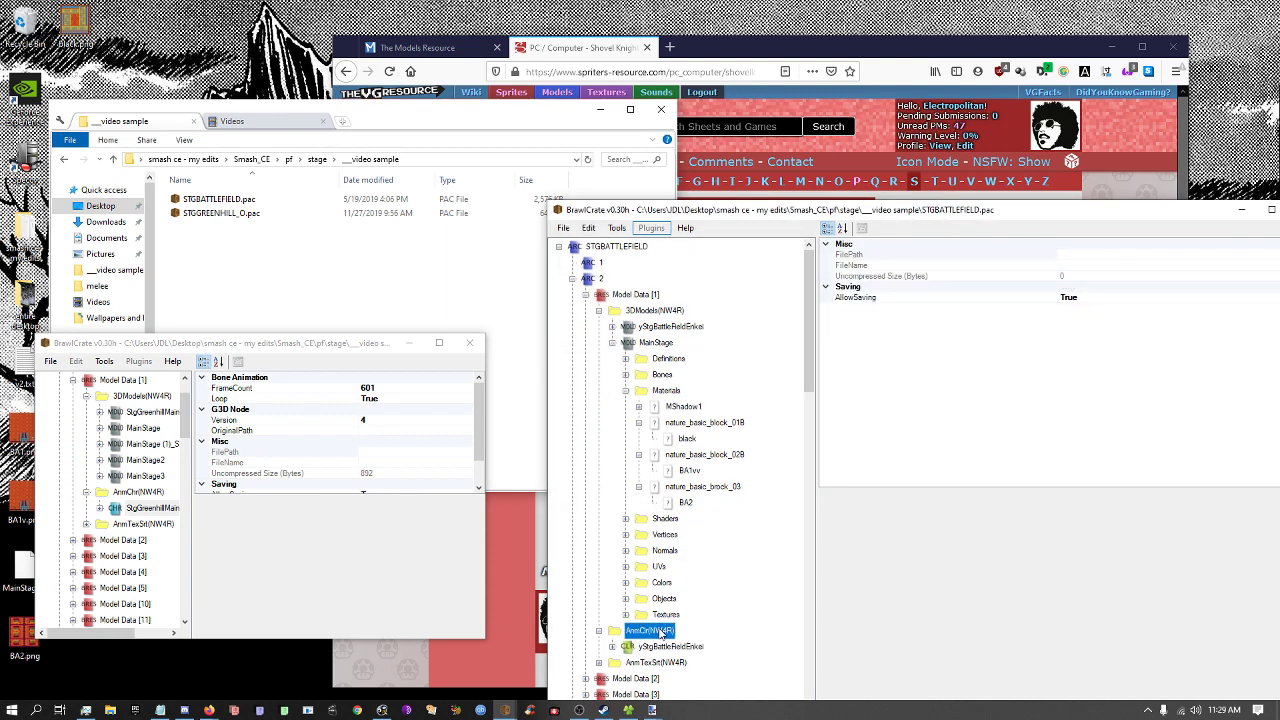
key(Left)
key(Down)
key(Right)
Open the import of a .chr0 bone animation into STGBATTLEFIELD's Model Data [1], then cancel the file selection.
right_click(636, 294)
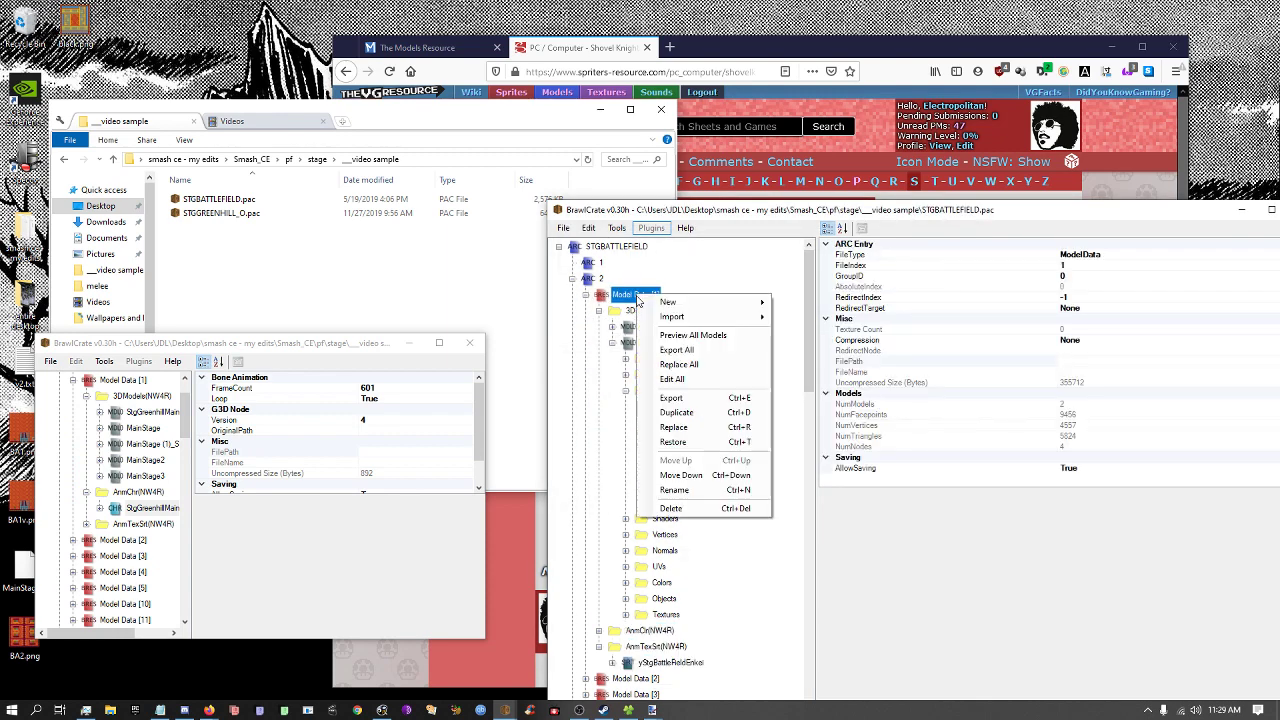
mouse_move(738, 317)
click(838, 347)
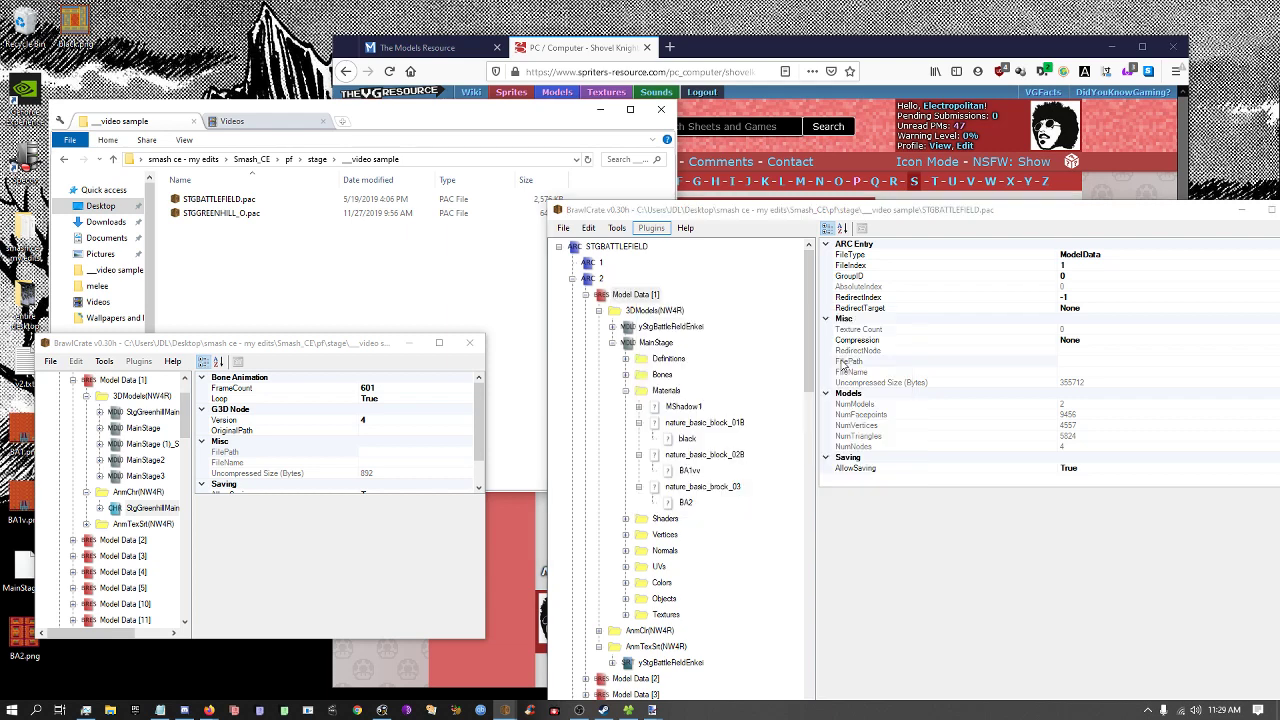
click(745, 303)
click(141, 509)
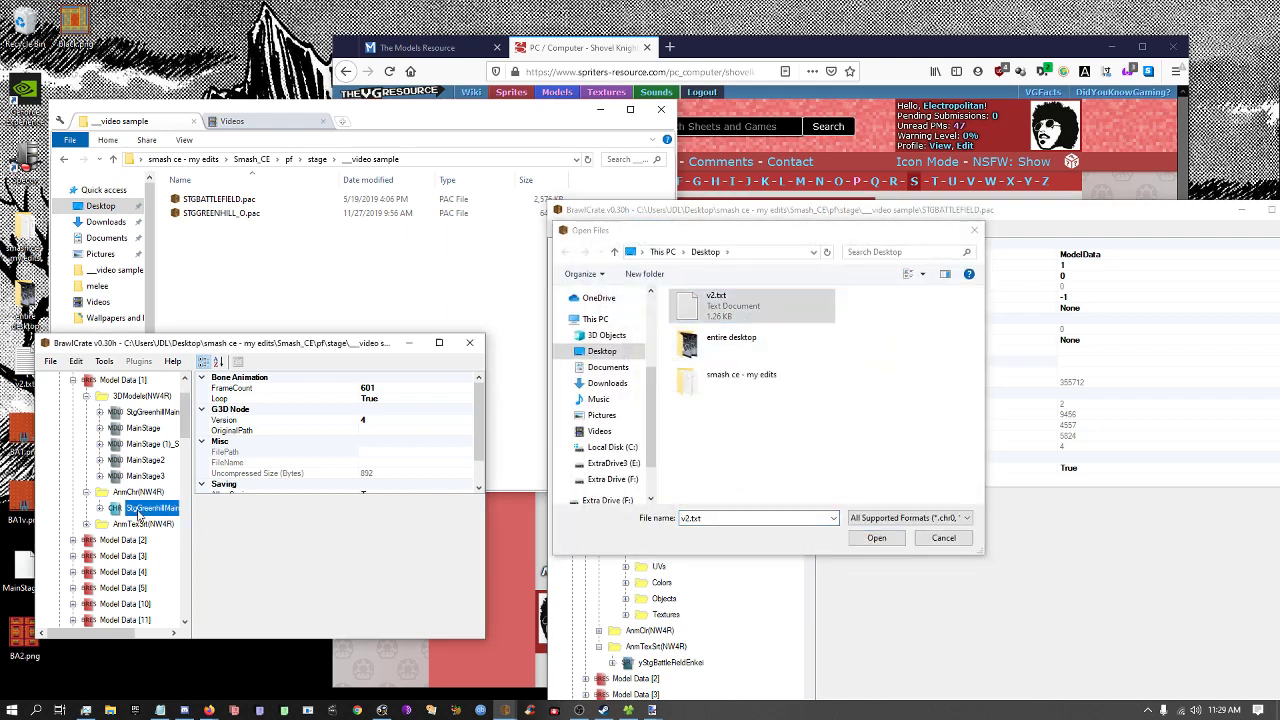
click(936, 544)
Collapse the MainStage model in STGBATTLEFIELD and select Model Data [2].
scroll(686, 537, down, 1)
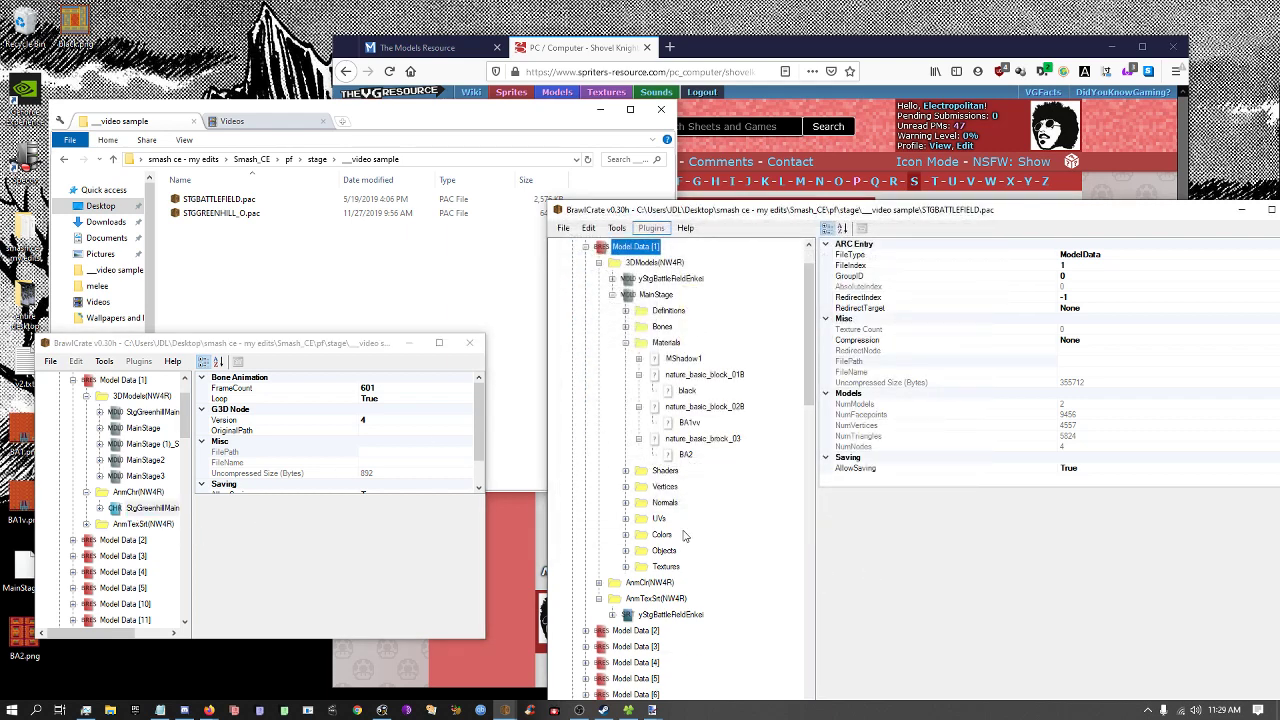
scroll(594, 326, up, 1)
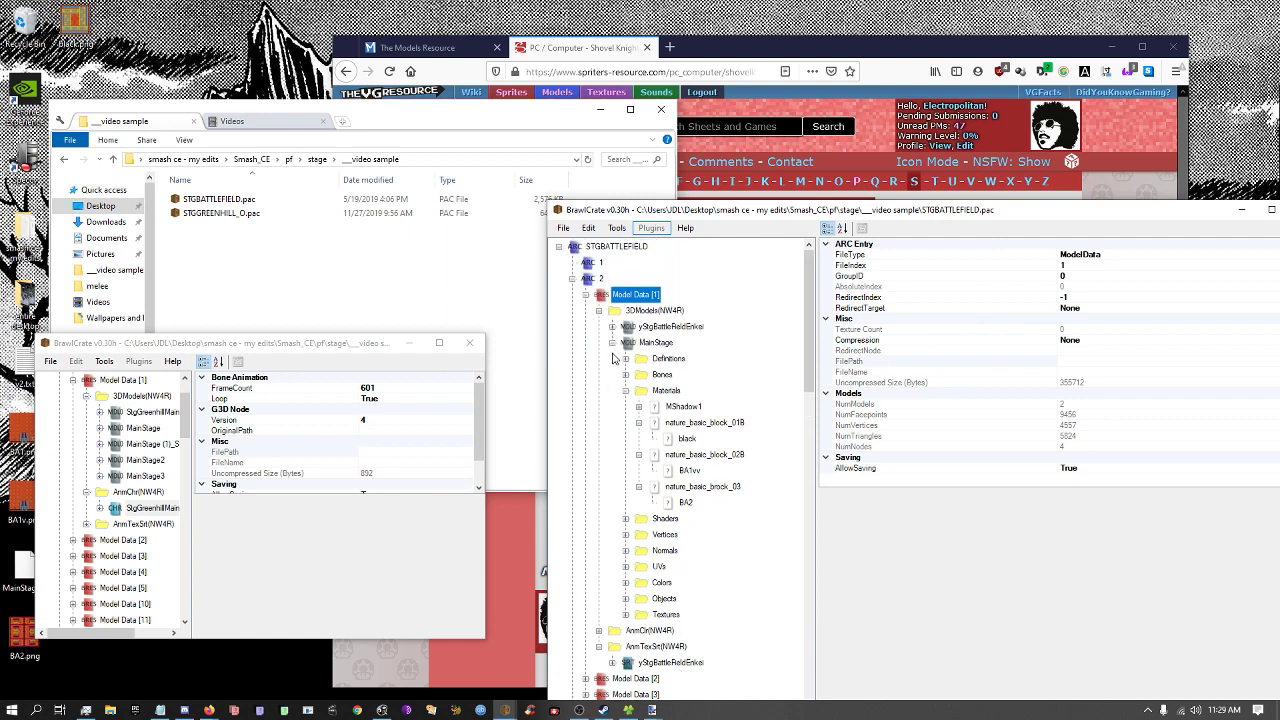
click(612, 342)
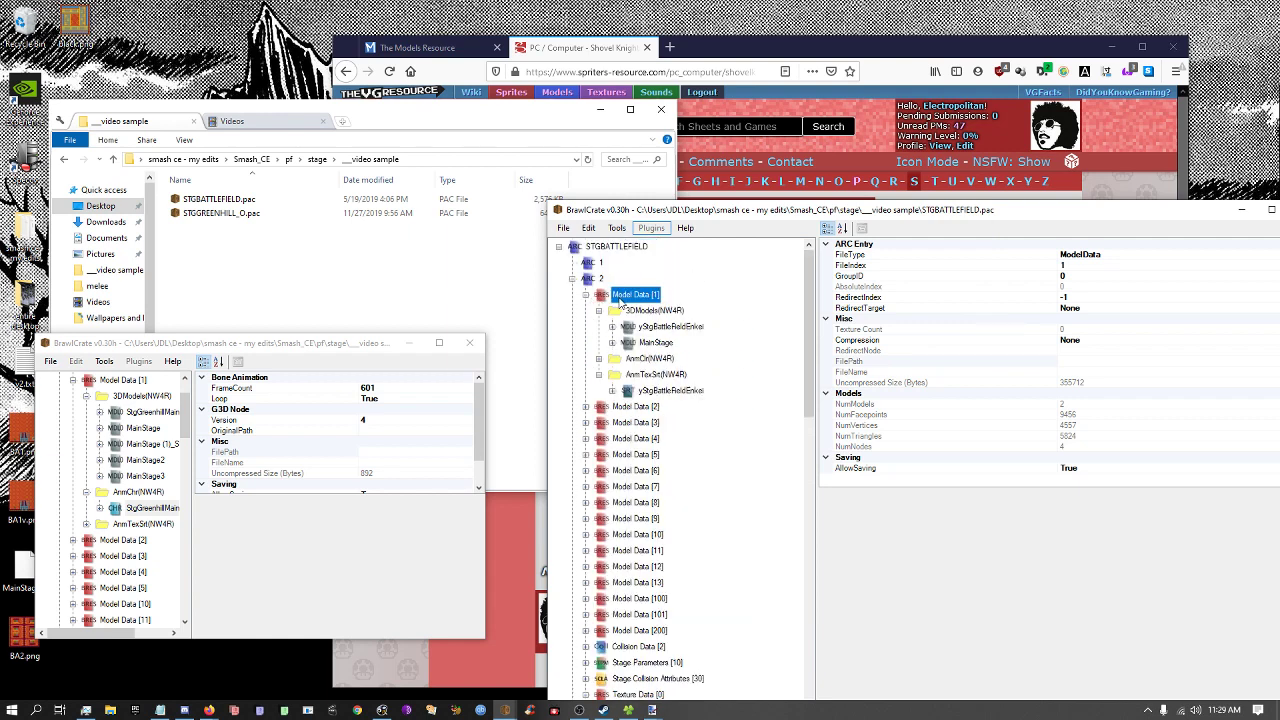
click(635, 406)
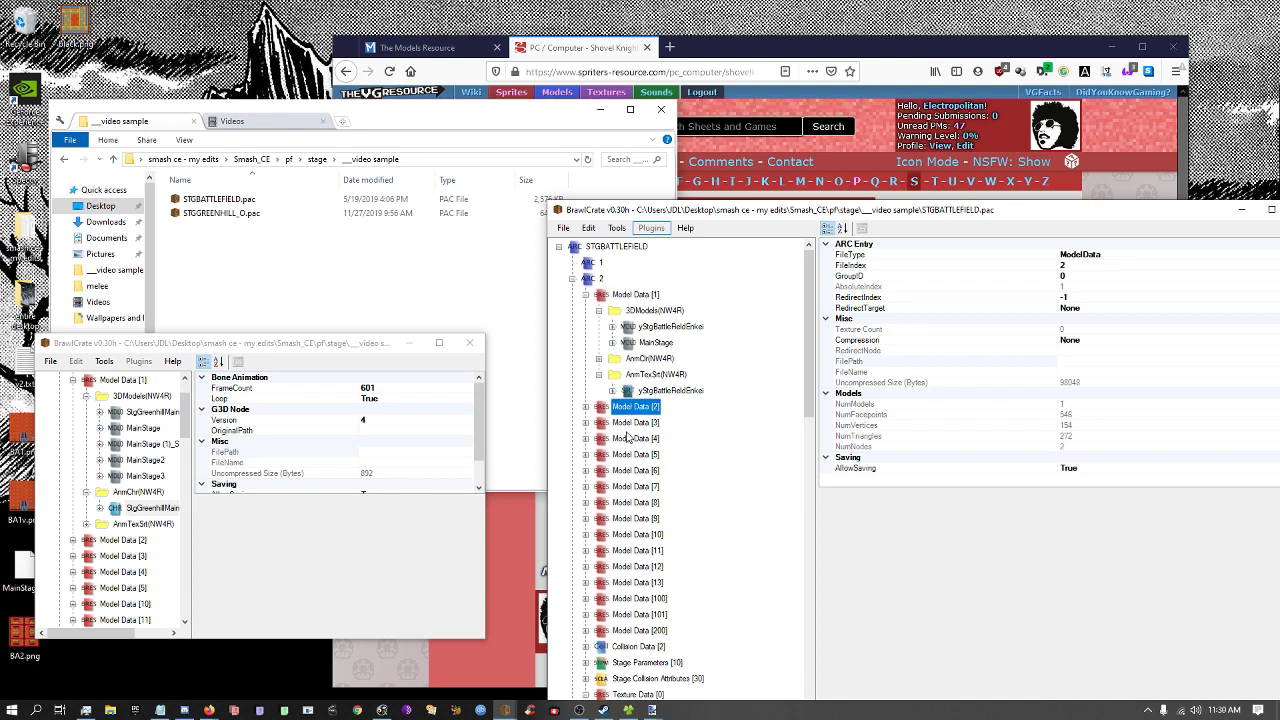
Switch to the STGGREENHILL_O window, expand the StgGreenhillMain__Loop bone animation and maximize the window to show its entries.
click(648, 615)
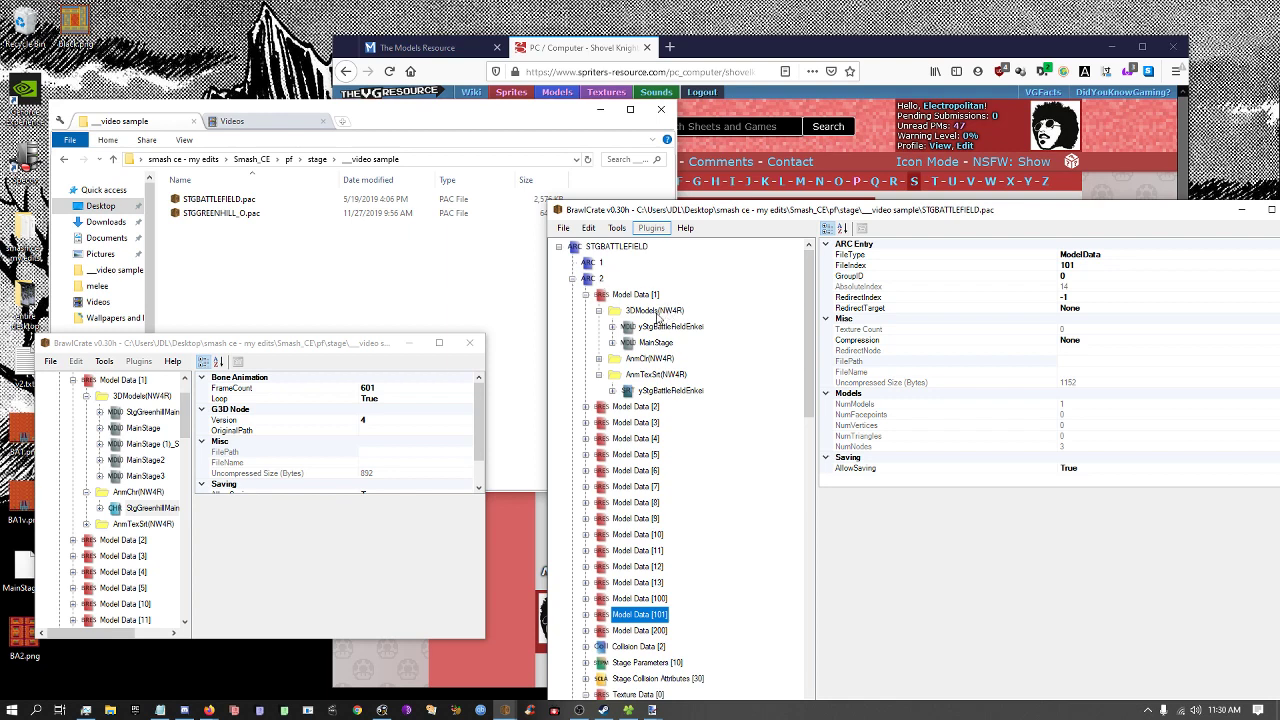
double_click(118, 509)
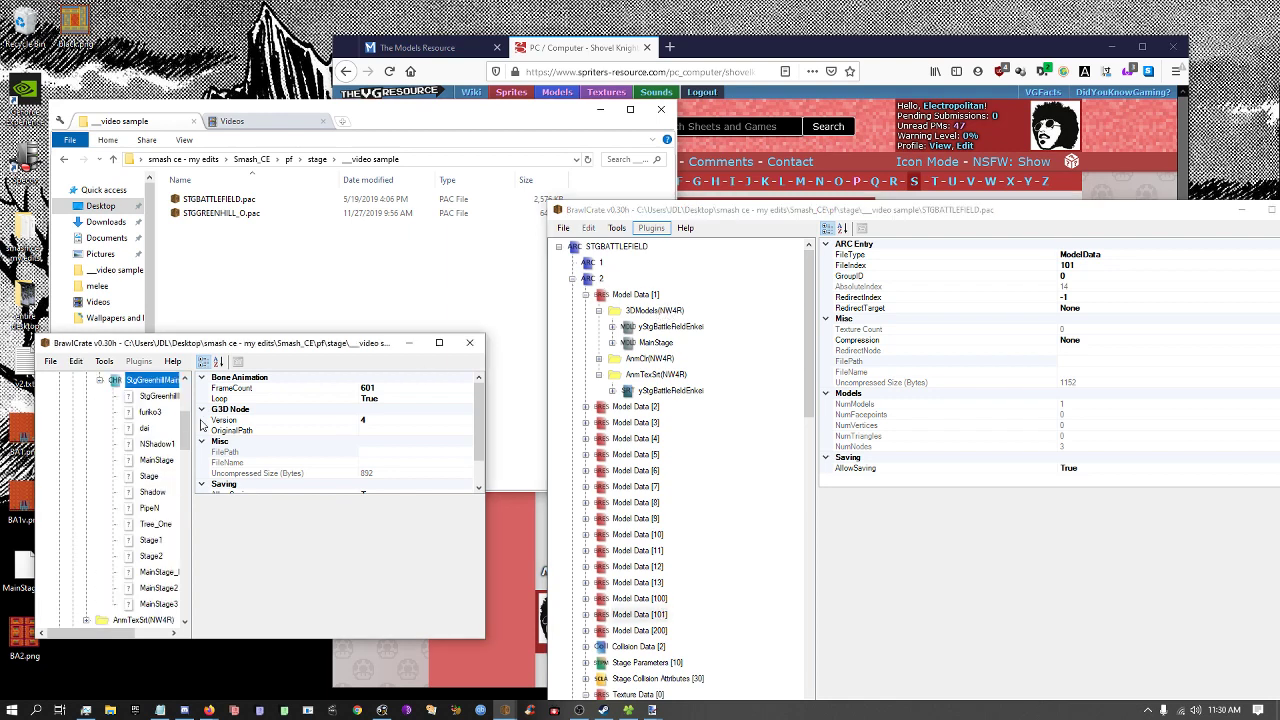
double_click(273, 347)
key(Down)
key(Down)
key(Down)
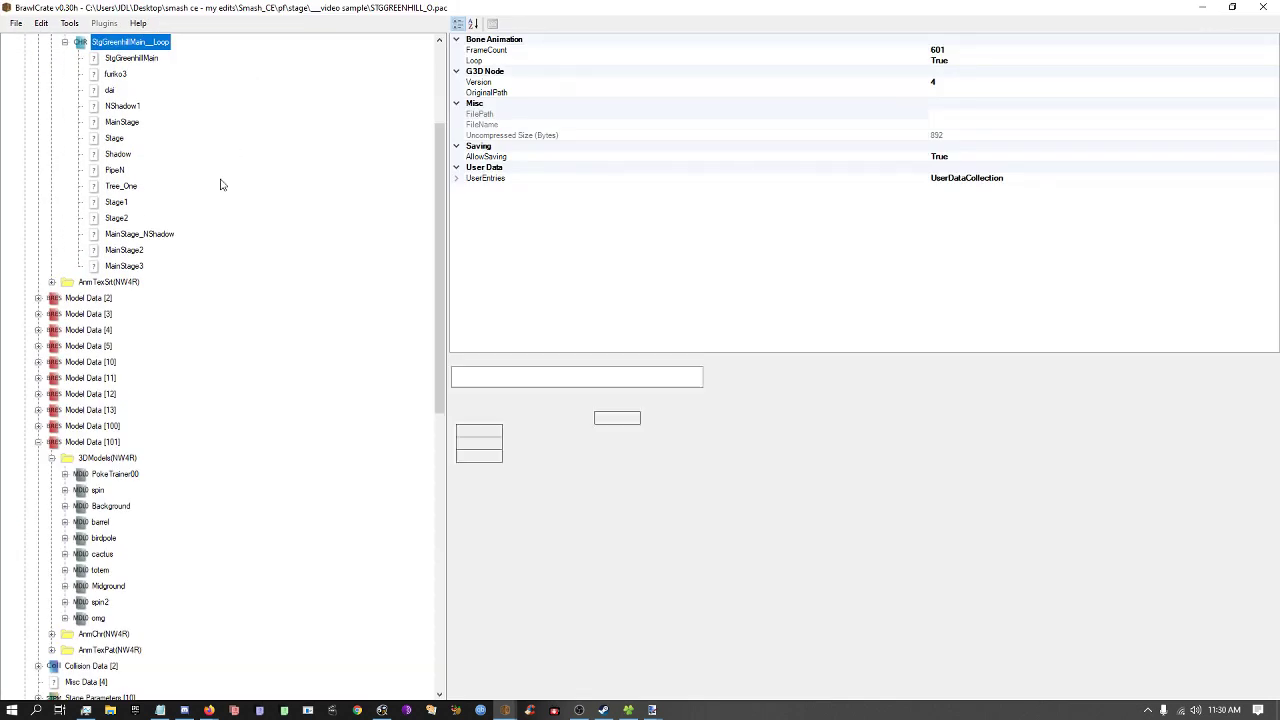
scroll(214, 215, up, 4)
Preview the models in Model Data [1]'s 3DModels(NW4R) folder, going from MainStage3 up to MainStage and back.
click(111, 187)
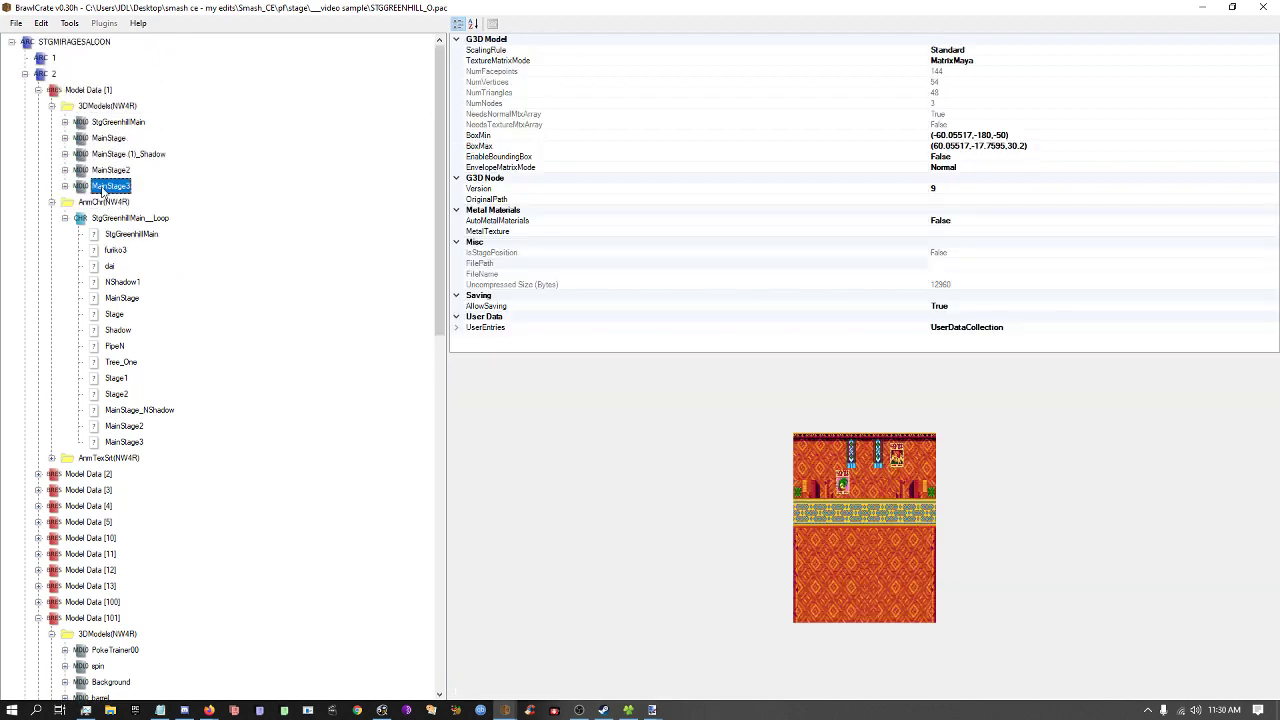
key(Up)
key(Up)
key(Up)
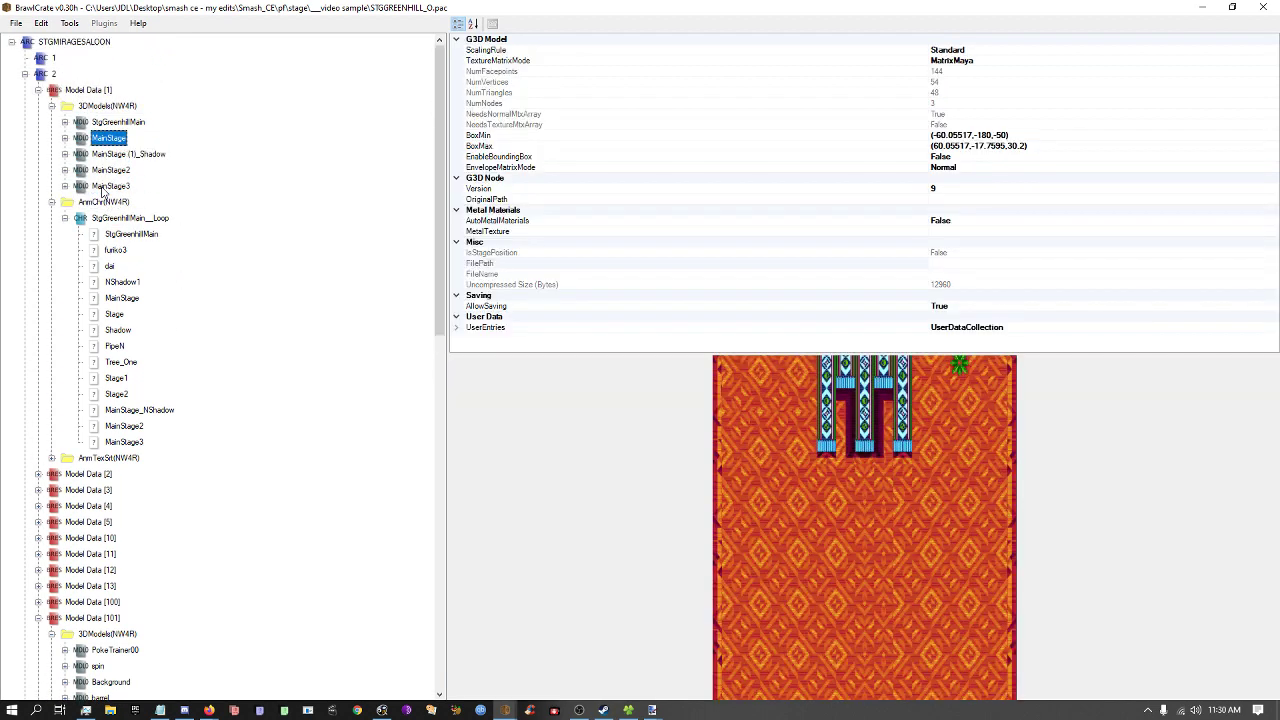
key(Down)
key(Down)
key(Down)
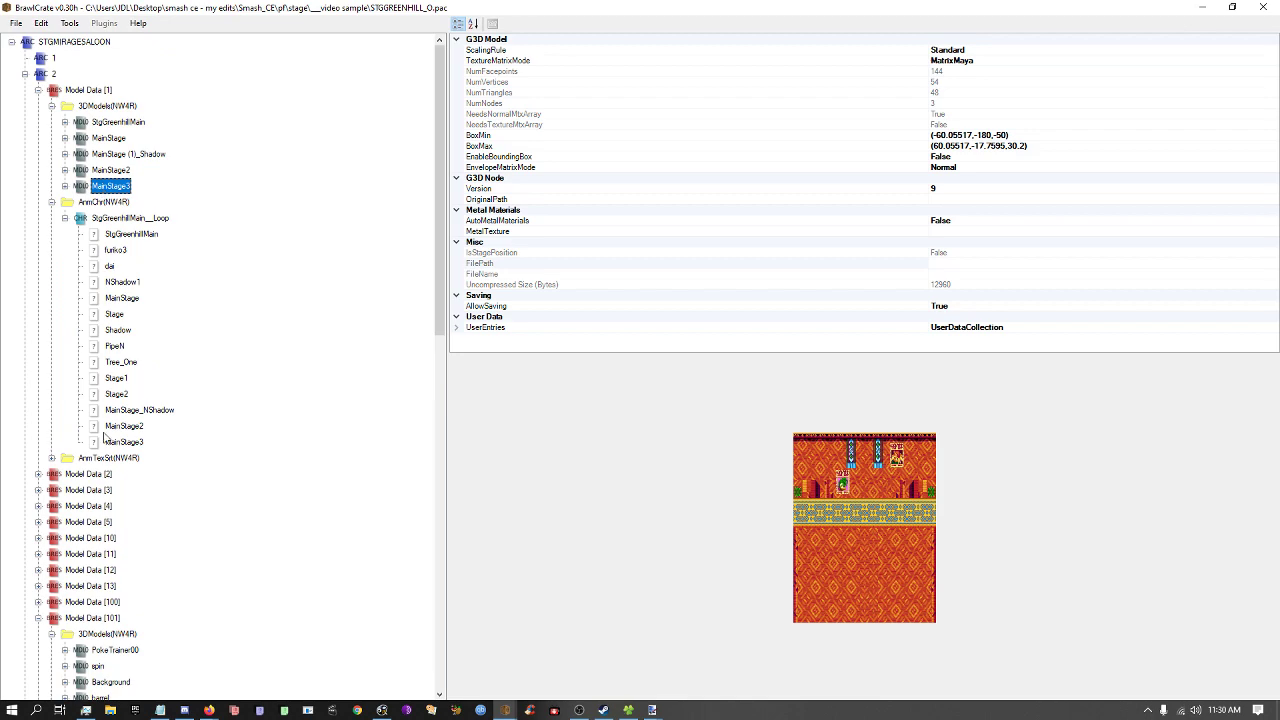
Check the lower bone entries of StgGreenhillMain__Loop from MainStage3 up to Stage1, and collapse the animation.
click(103, 436)
key(Up)
key(Up)
key(Up)
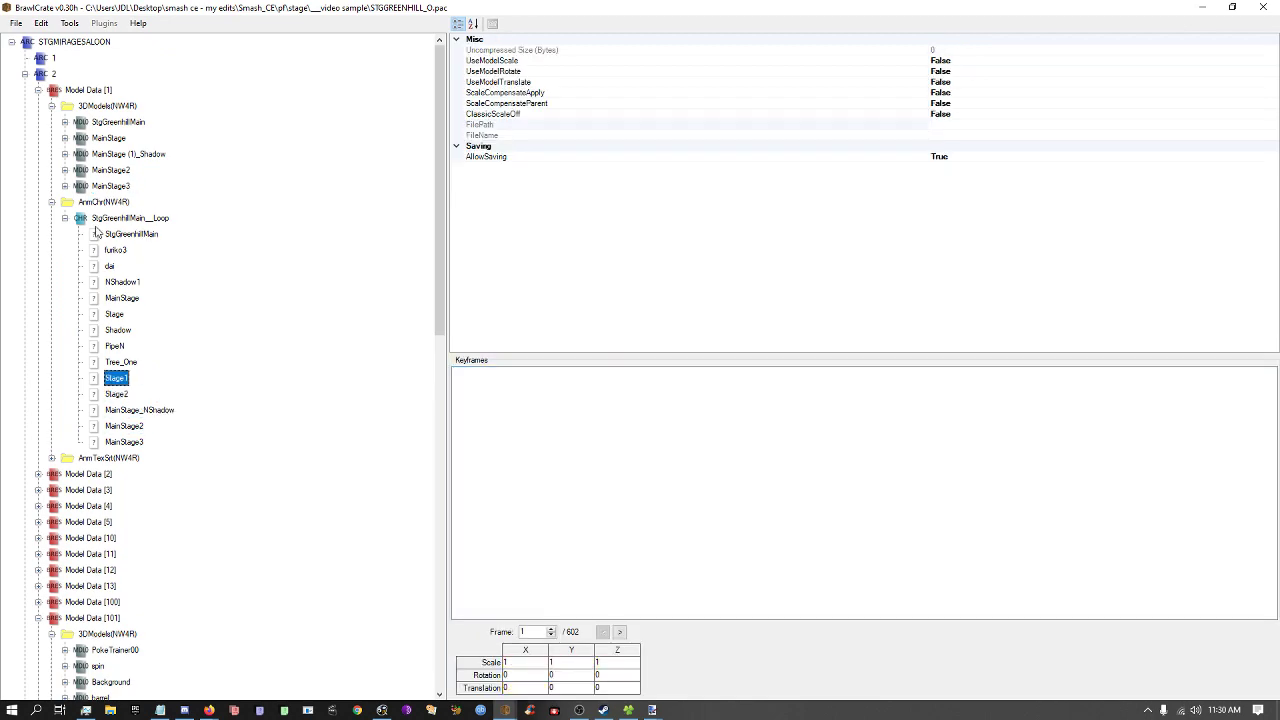
click(97, 232)
key(Left)
key(Left)
Expand the MainStage model's Bones folder down to the children of its MainStage bone and inspect the Shadow bone.
key(Up)
key(Up)
key(Up)
key(Up)
key(Up)
key(Right)
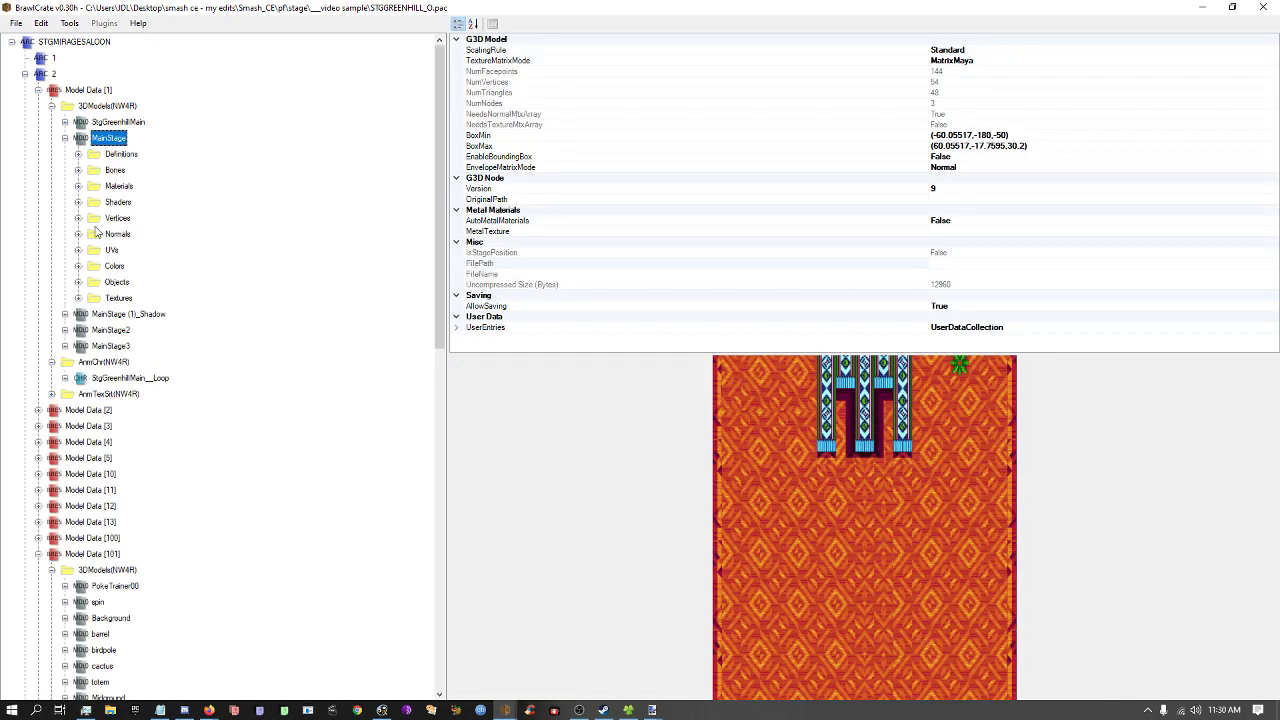
key(Down)
key(Right)
key(Right)
key(Right)
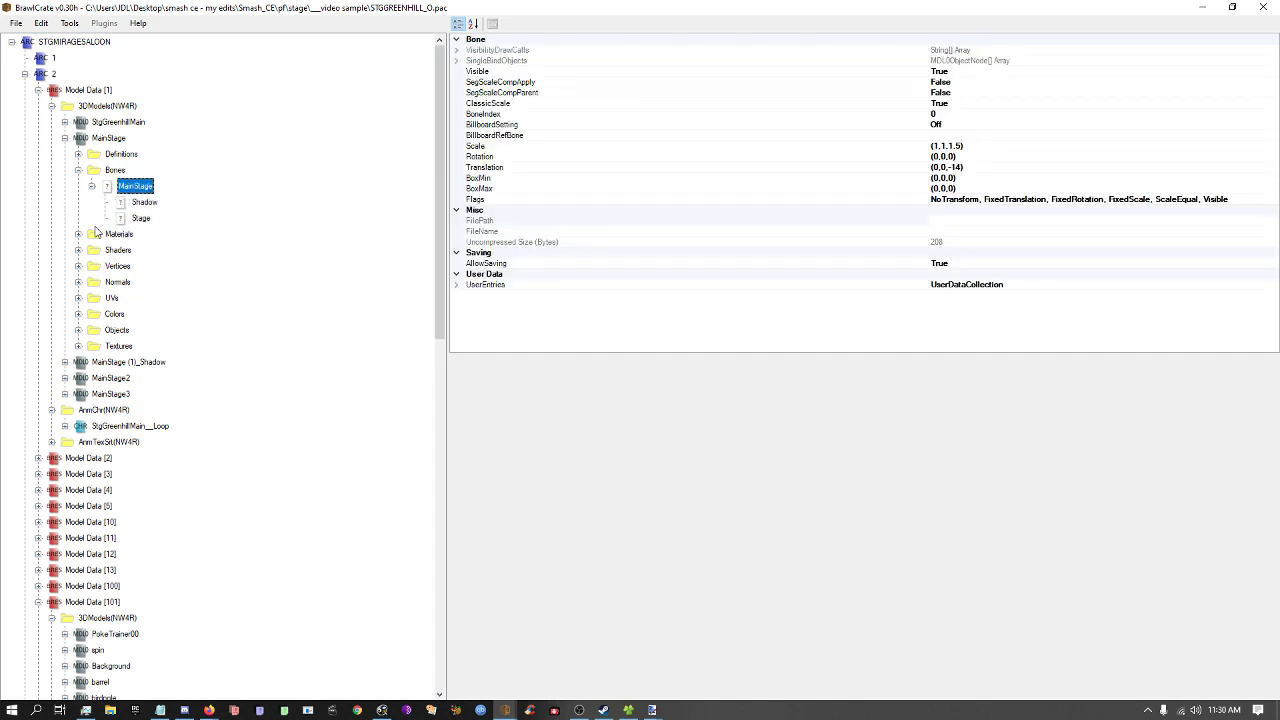
key(Down)
key(Down)
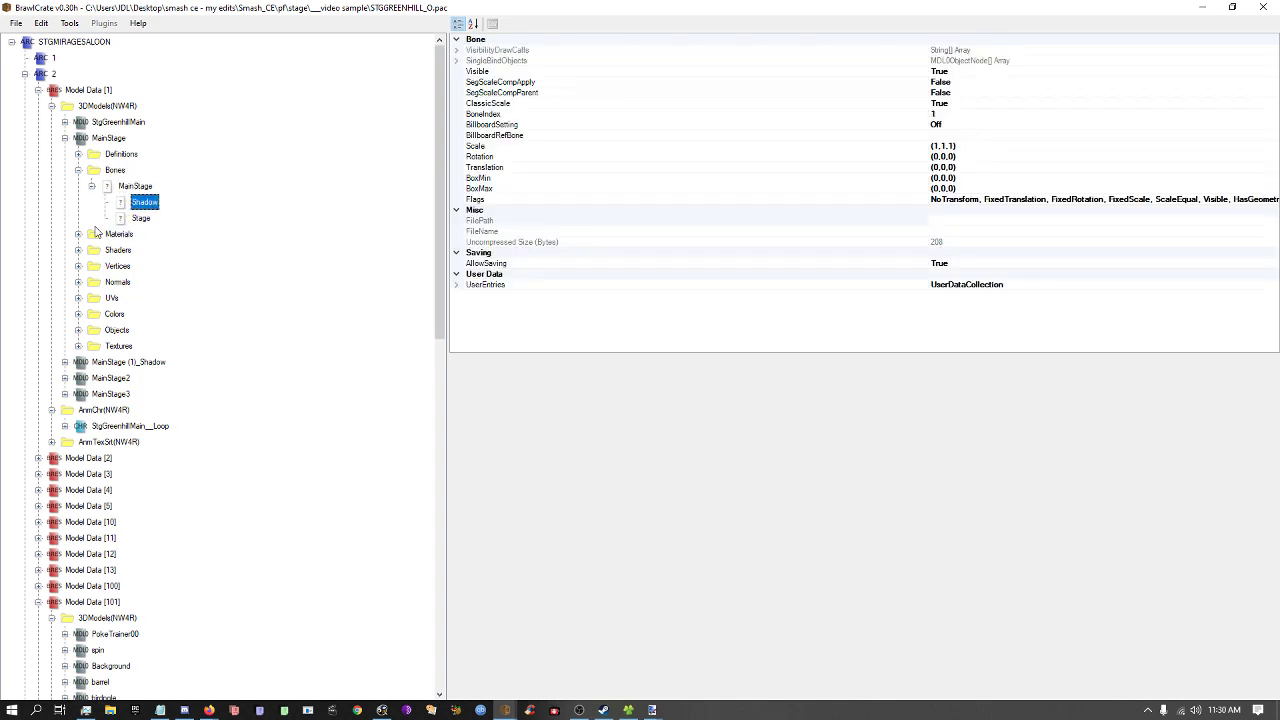
Collapse the MainStage bone and select the MainStage model in 3DModels(NW4R).
key(Left)
key(Left)
key(Right)
key(Left)
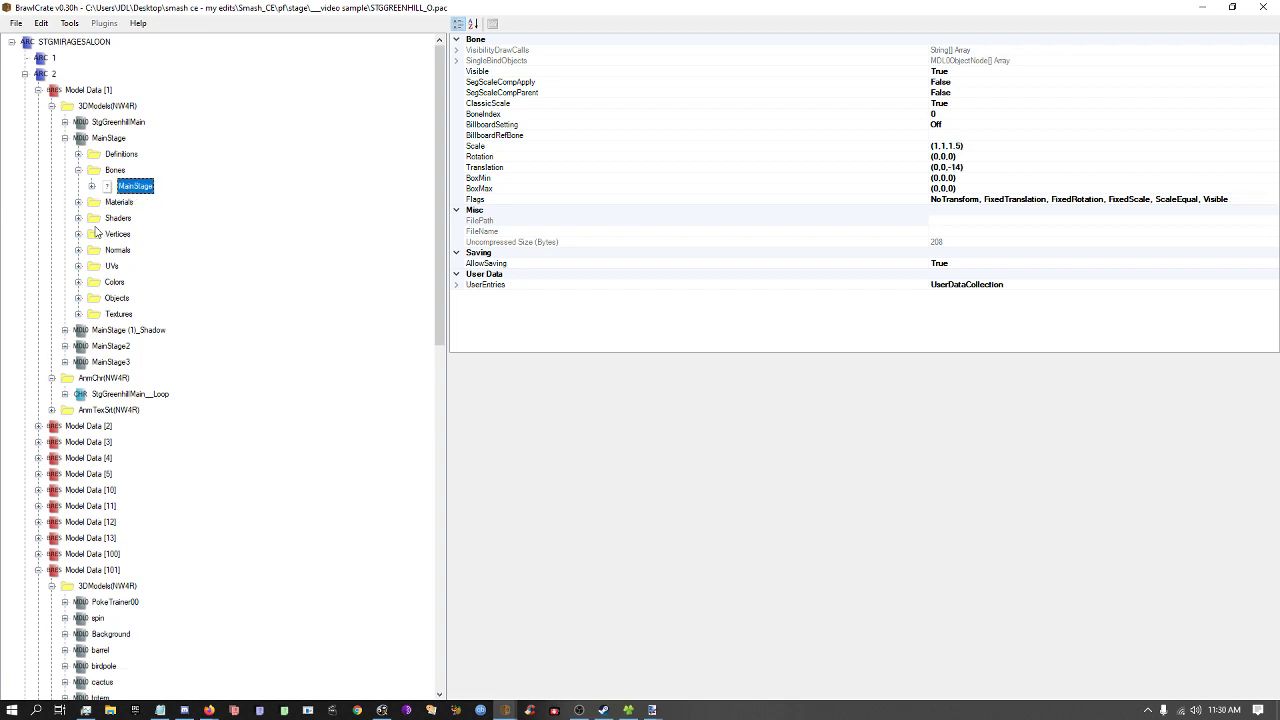
click(109, 139)
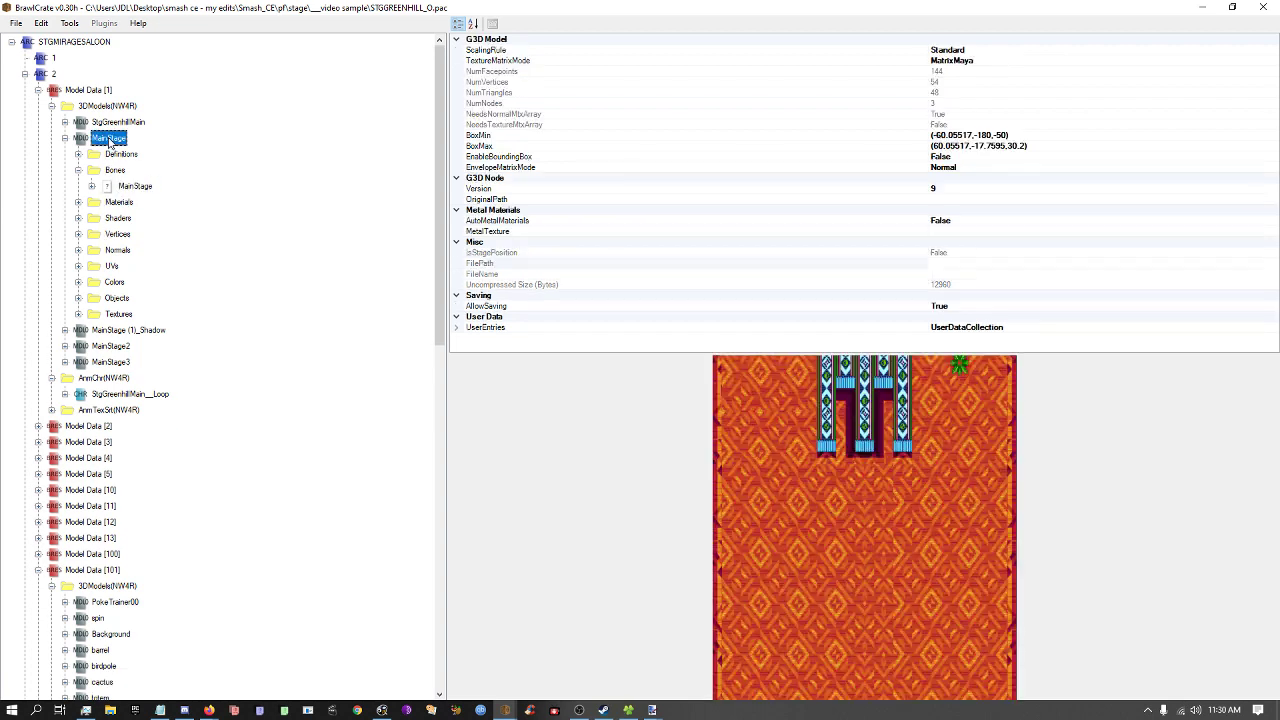
Preview all models of Model Data [1] together and make MainStage2 the target model.
right_click(91, 93)
click(137, 131)
click(541, 166)
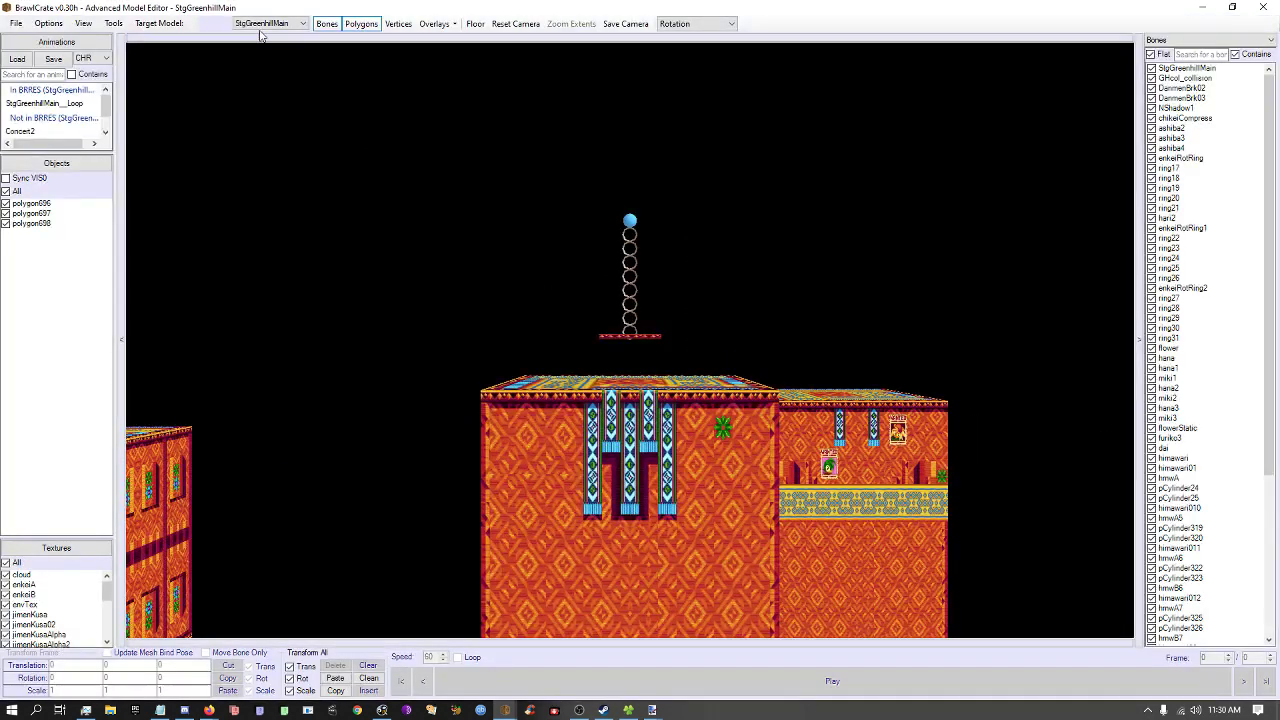
click(285, 23)
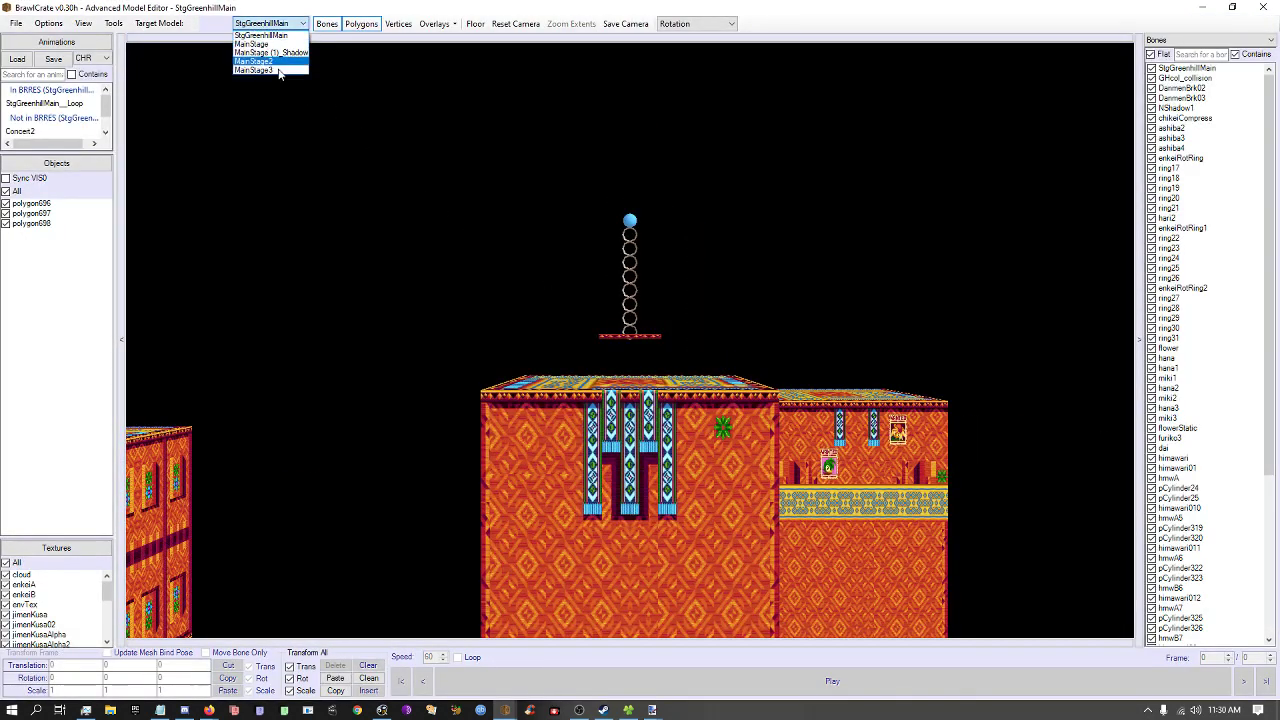
click(268, 62)
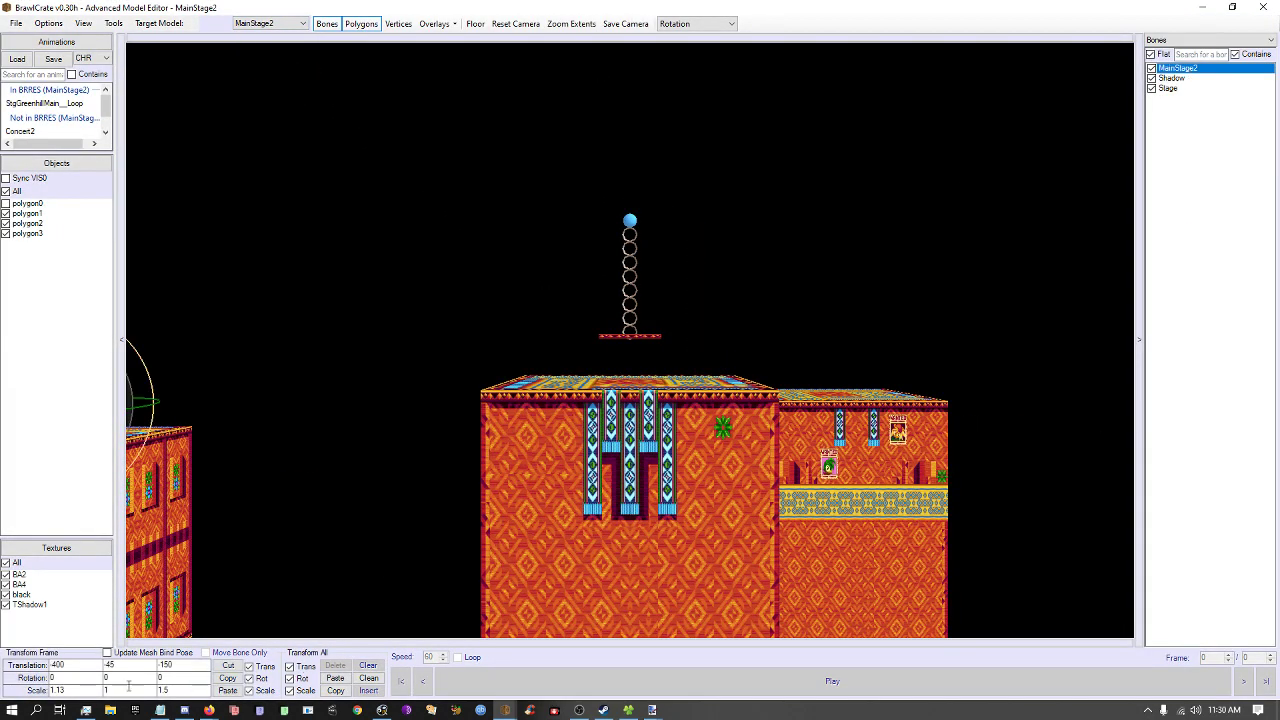
Set the MainStage2 bone's X translation to -155, hide the bones to check the placement, and close the model editor.
drag(74, 667, 3, 640)
text(-155)
key(Return)
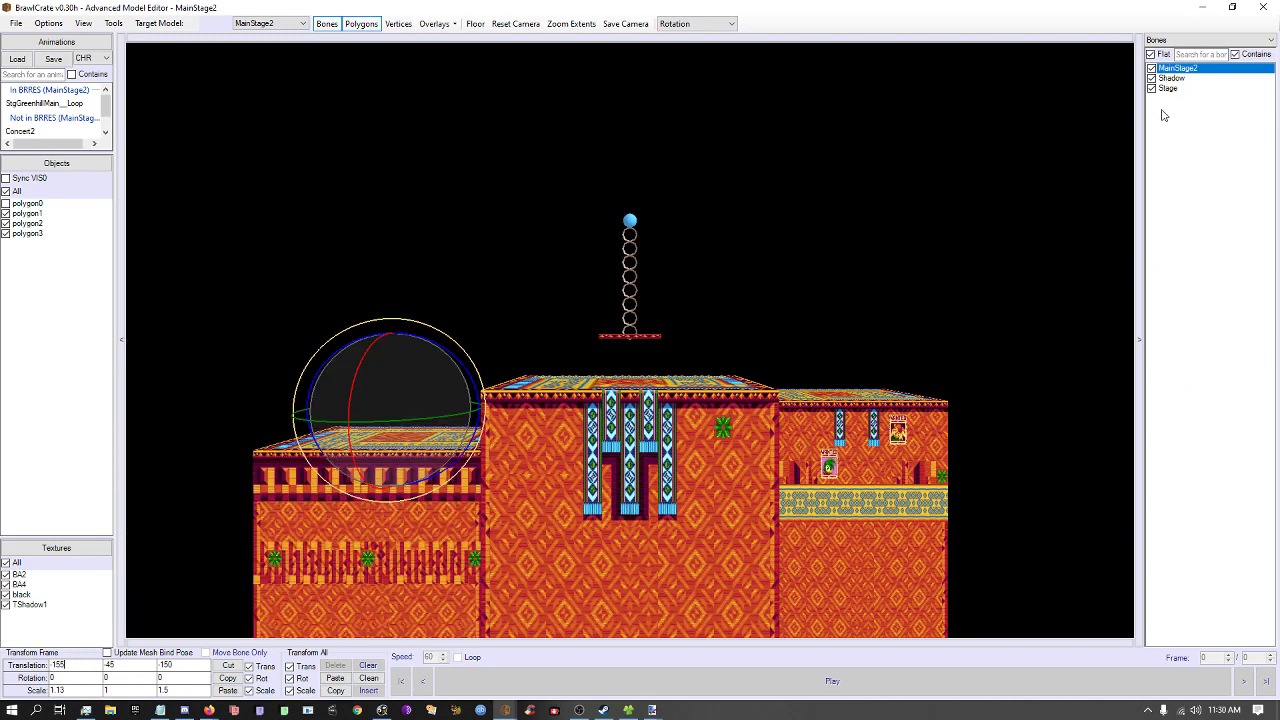
key(b)
right_drag(546, 489, 573, 492)
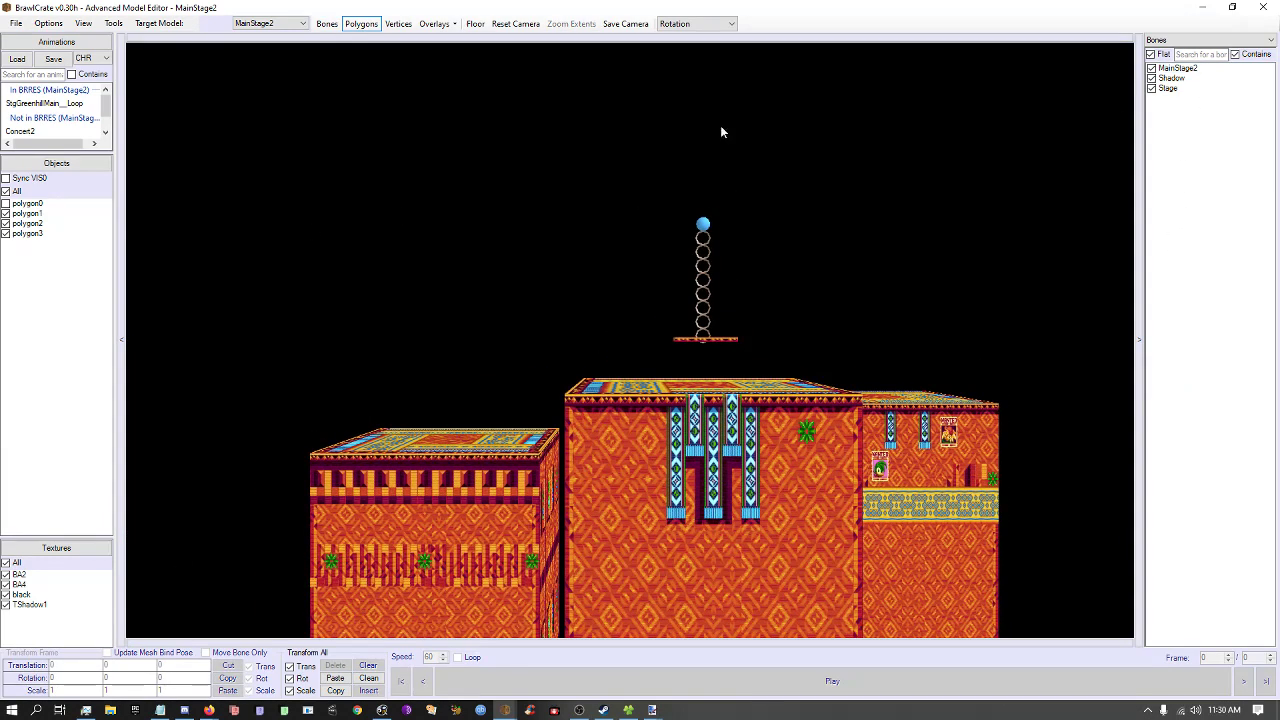
click(1178, 68)
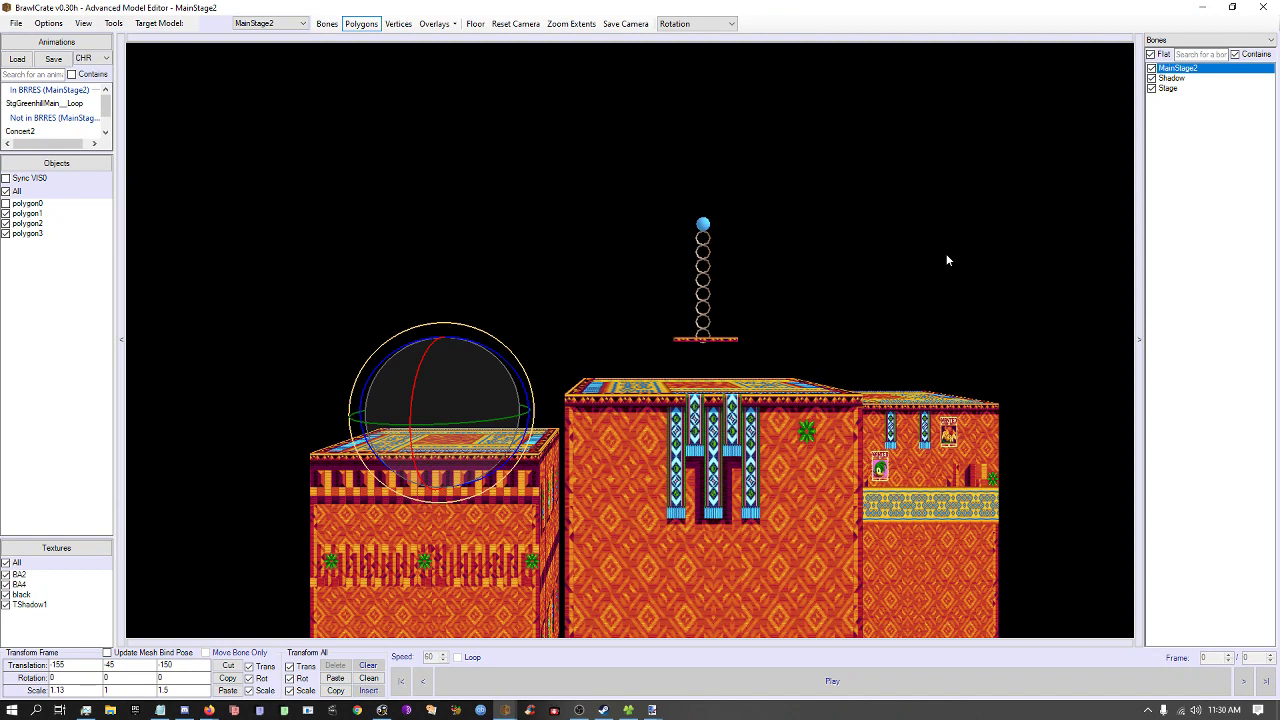
click(948, 260)
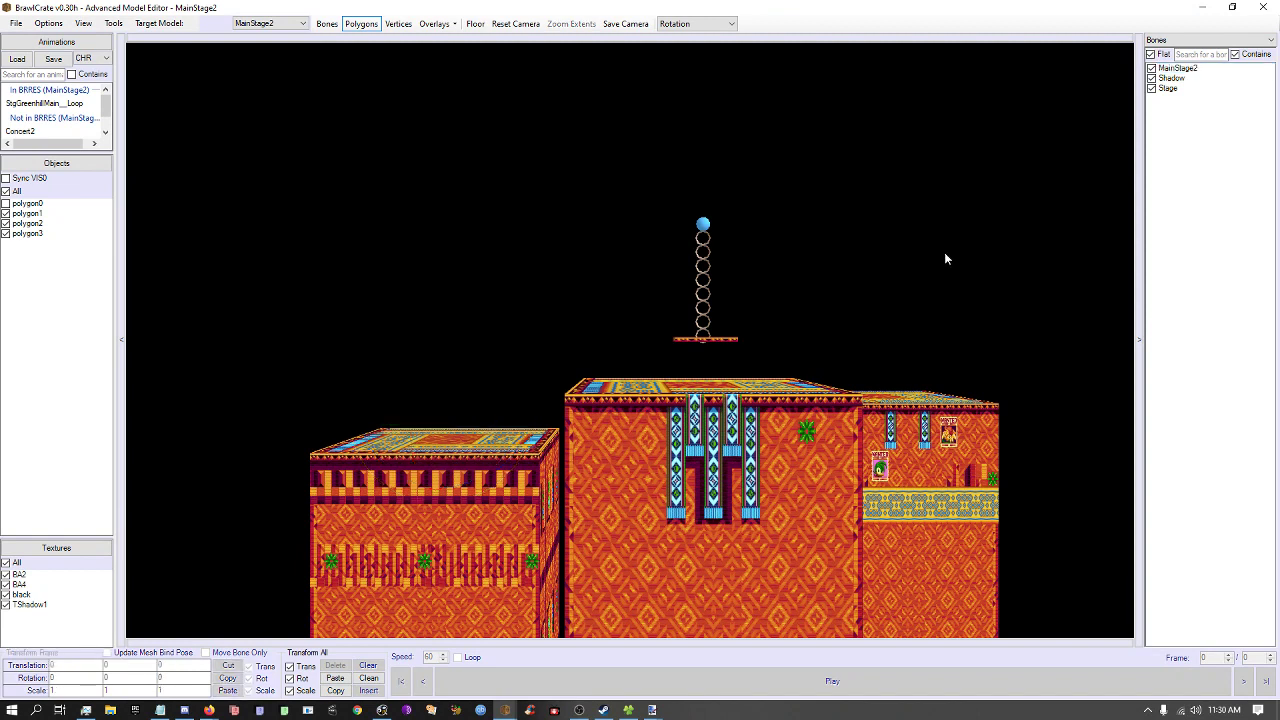
click(1259, 6)
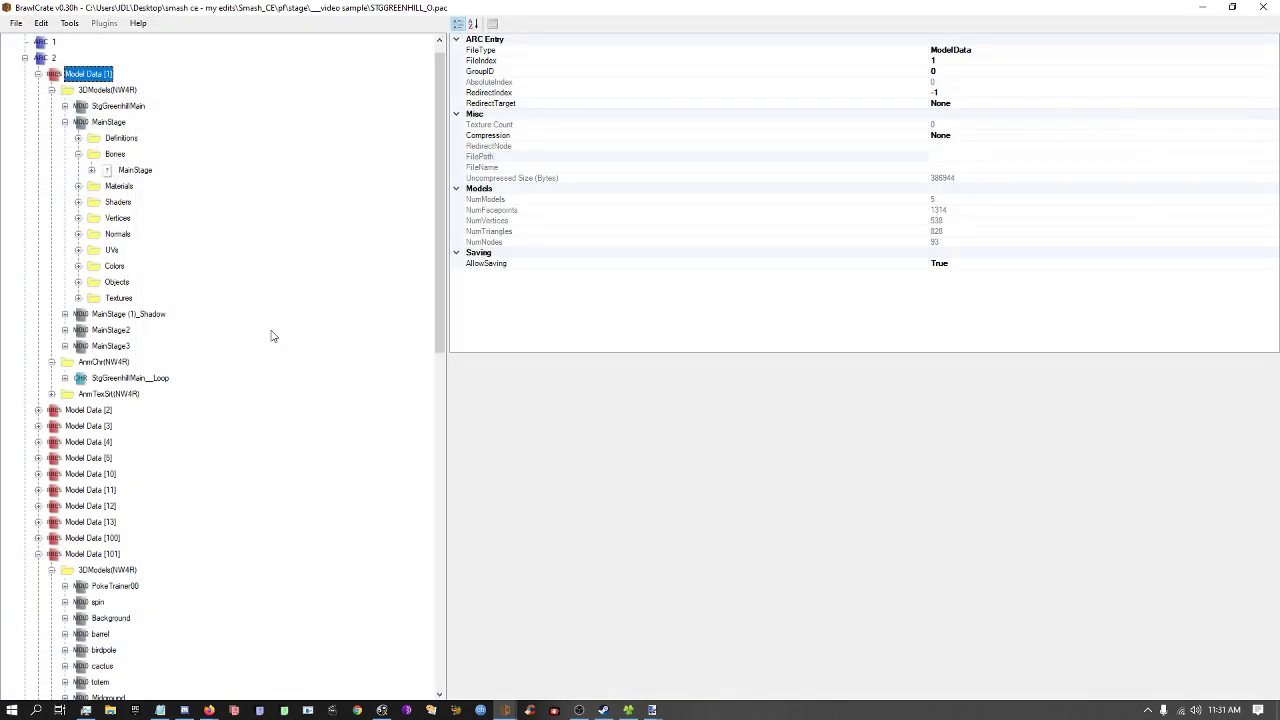
Add a new texture pattern animation to Model Data [101] and delete it again.
scroll(219, 358, down, 2)
scroll(210, 362, down, 4)
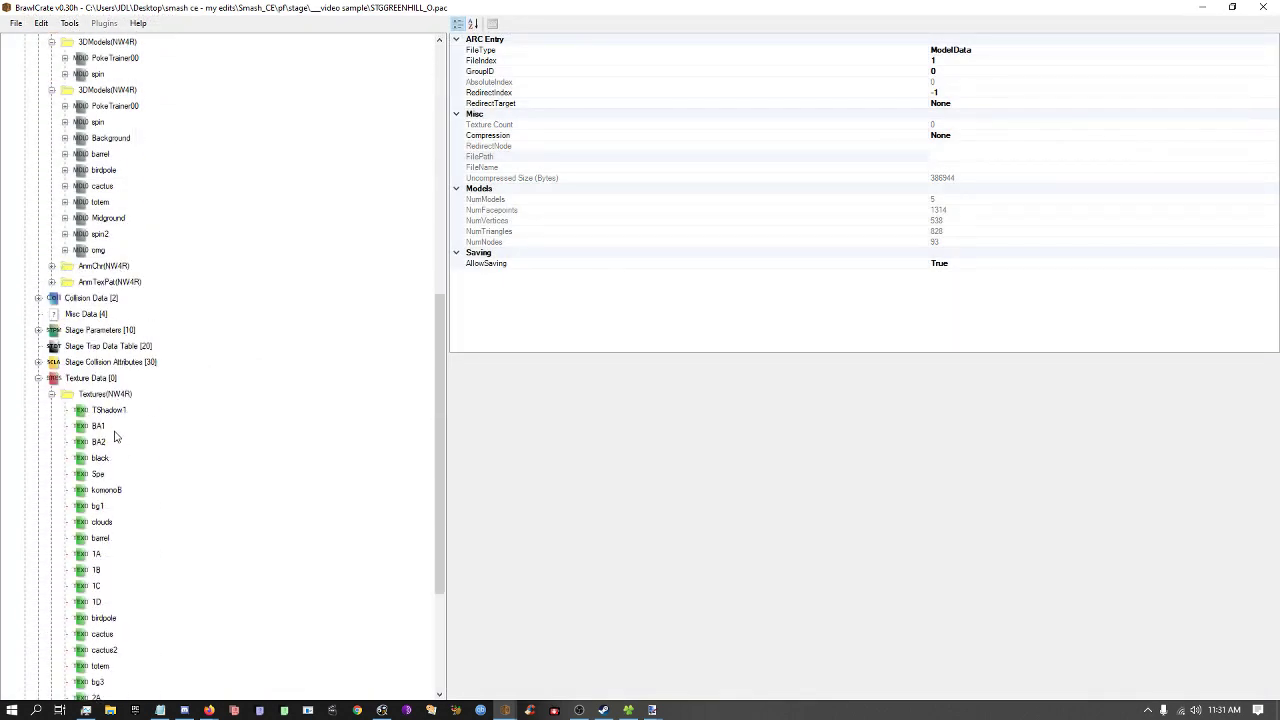
click(99, 301)
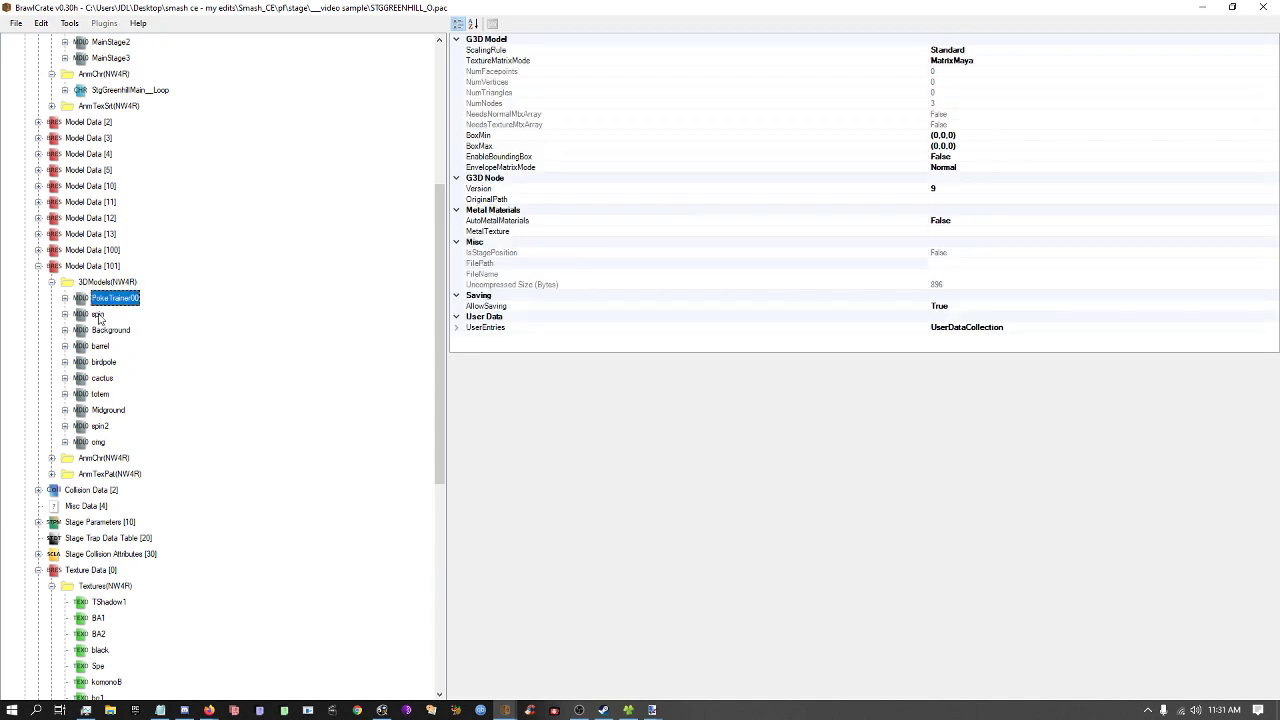
click(99, 316)
right_click(106, 268)
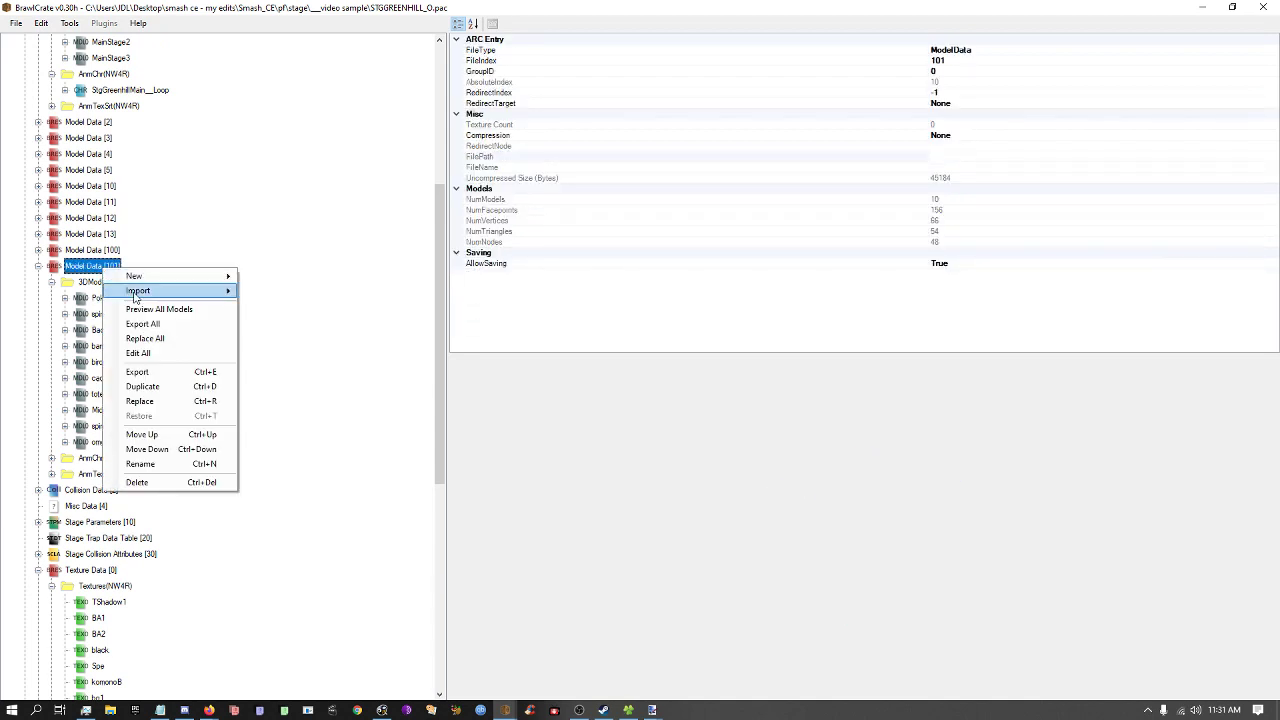
mouse_move(140, 277)
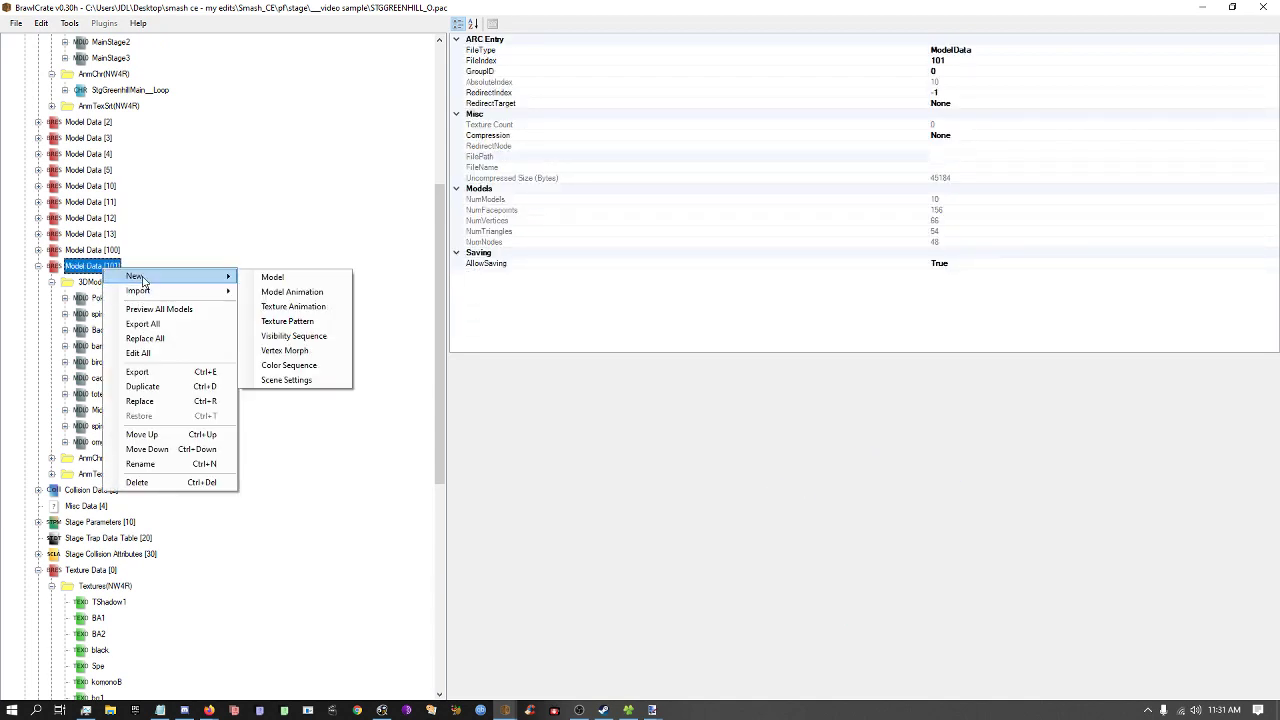
click(289, 322)
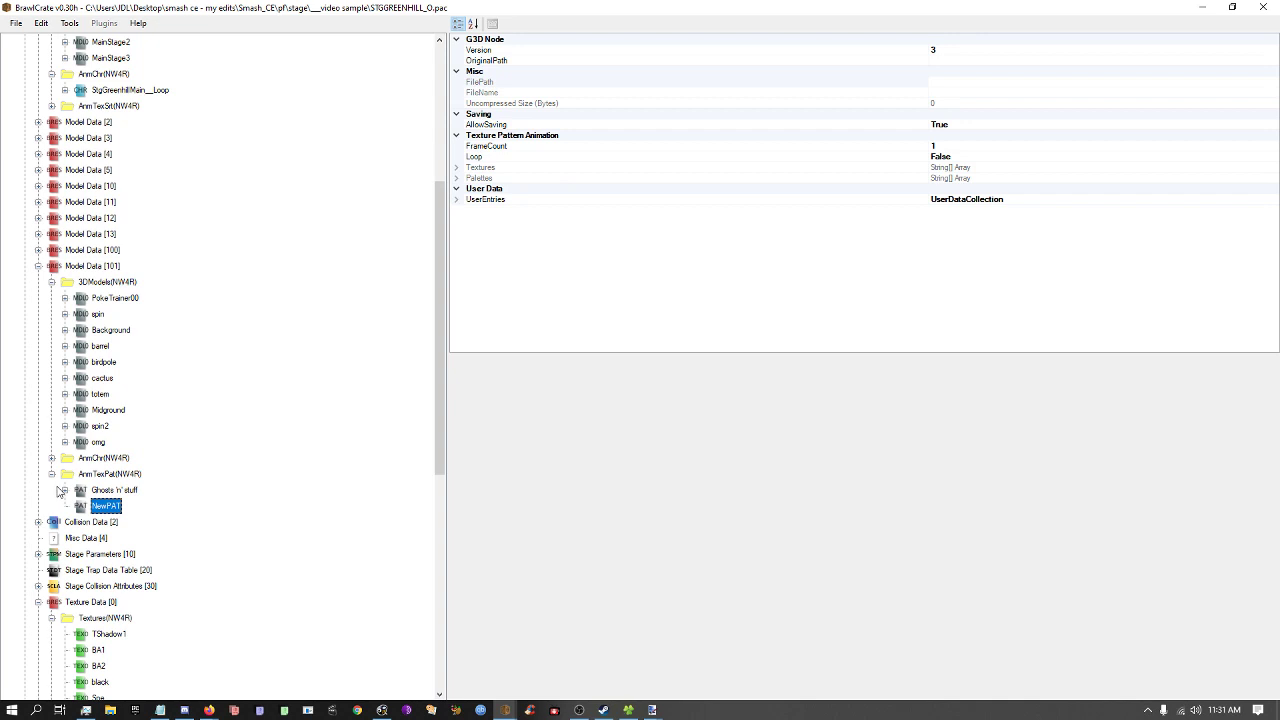
key(ctrl+Delete)
Delete the Spin2 and omg entries from the Ghosts 'n' stuff texture pattern animation.
key(Right)
key(Right)
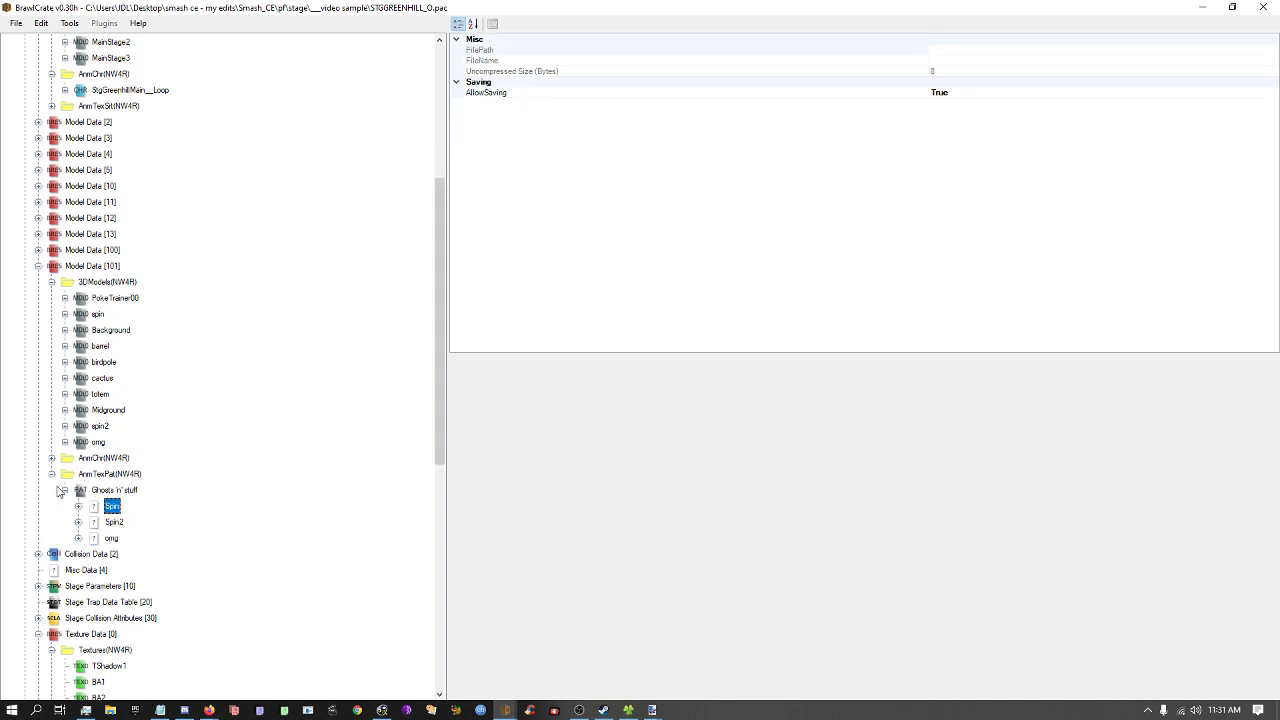
key(Down)
key(Delete)
key(Delete)
key(Up)
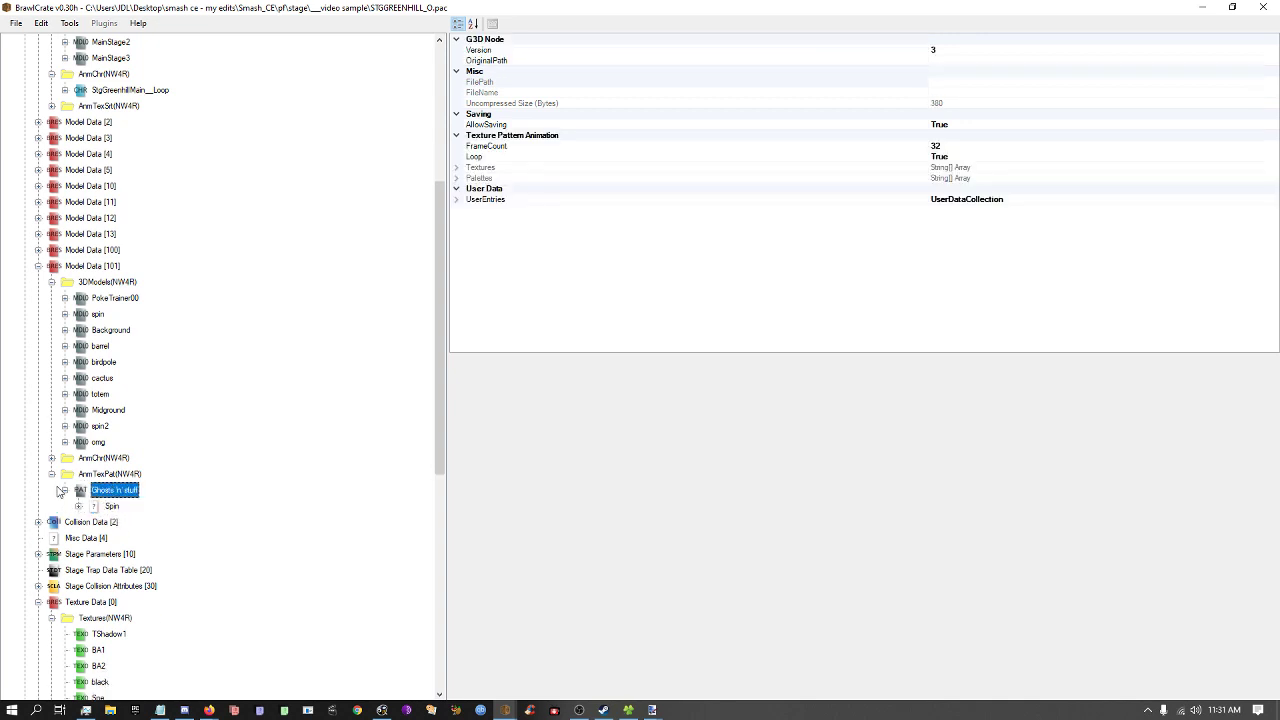
Add a trial entry to the Ghosts 'n' stuff texture pattern and remove it again.
key(ctrl+h)
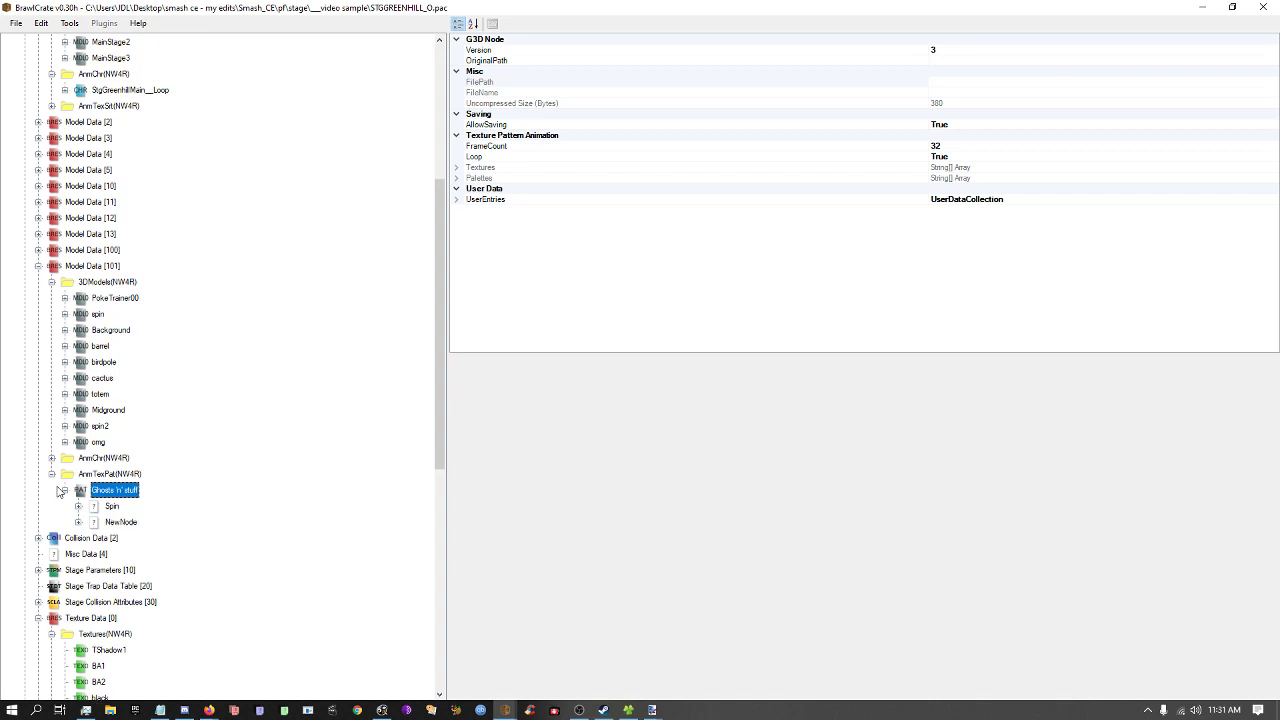
key(Down)
key(Down)
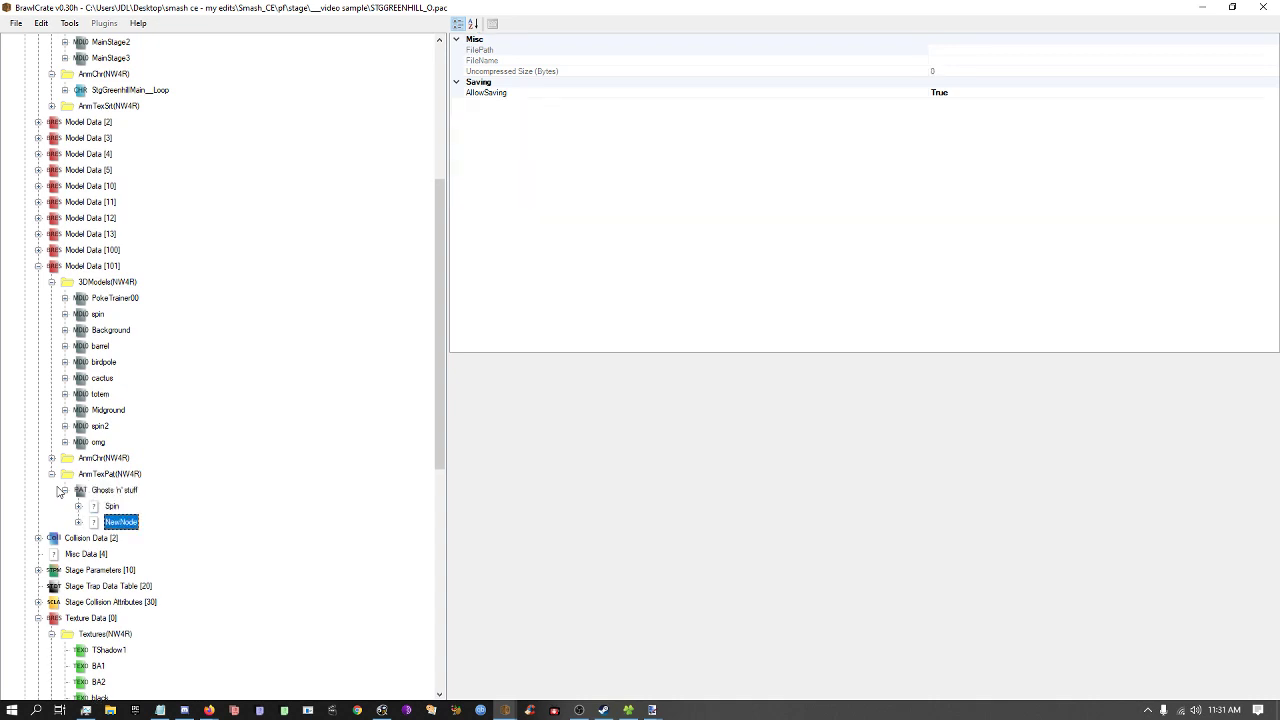
key(Delete)
key(Up)
key(Down)
Add a new entry after Spin in the Ghosts 'n' stuff texture pattern animation.
key(Right)
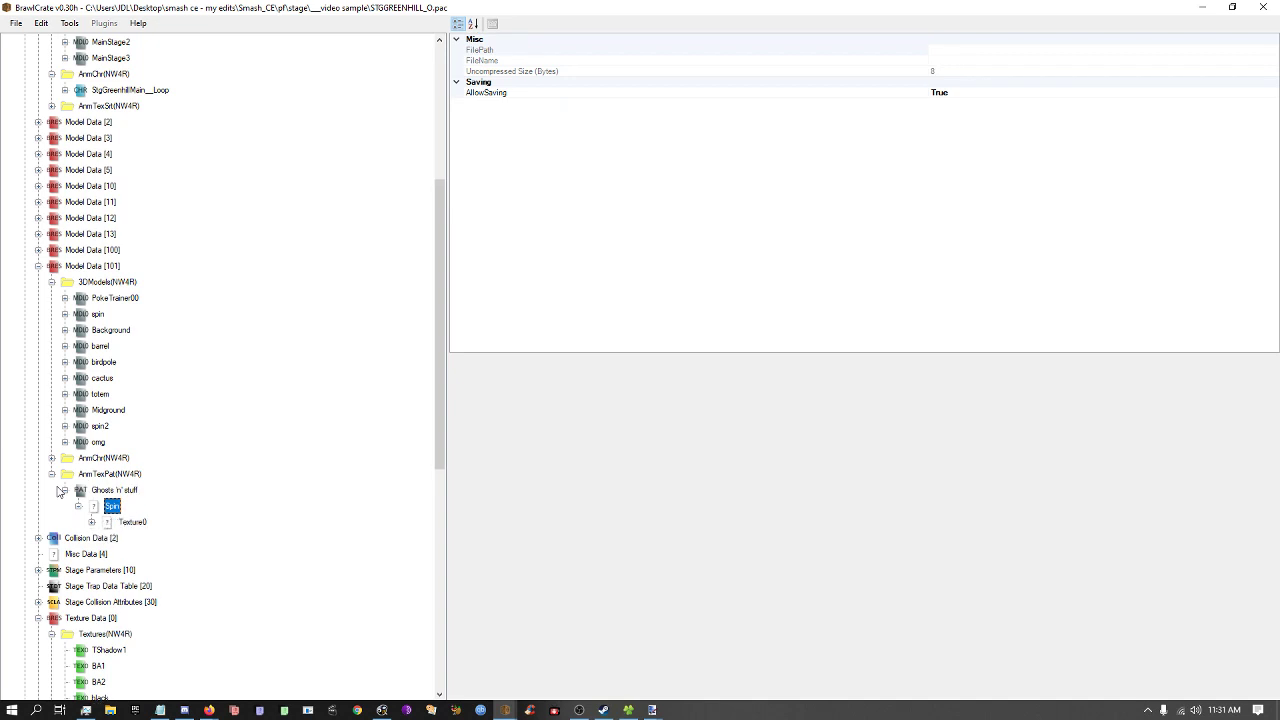
key(Up)
key(ctrl+n)
key(Down)
key(Down)
key(Down)
key(Down)
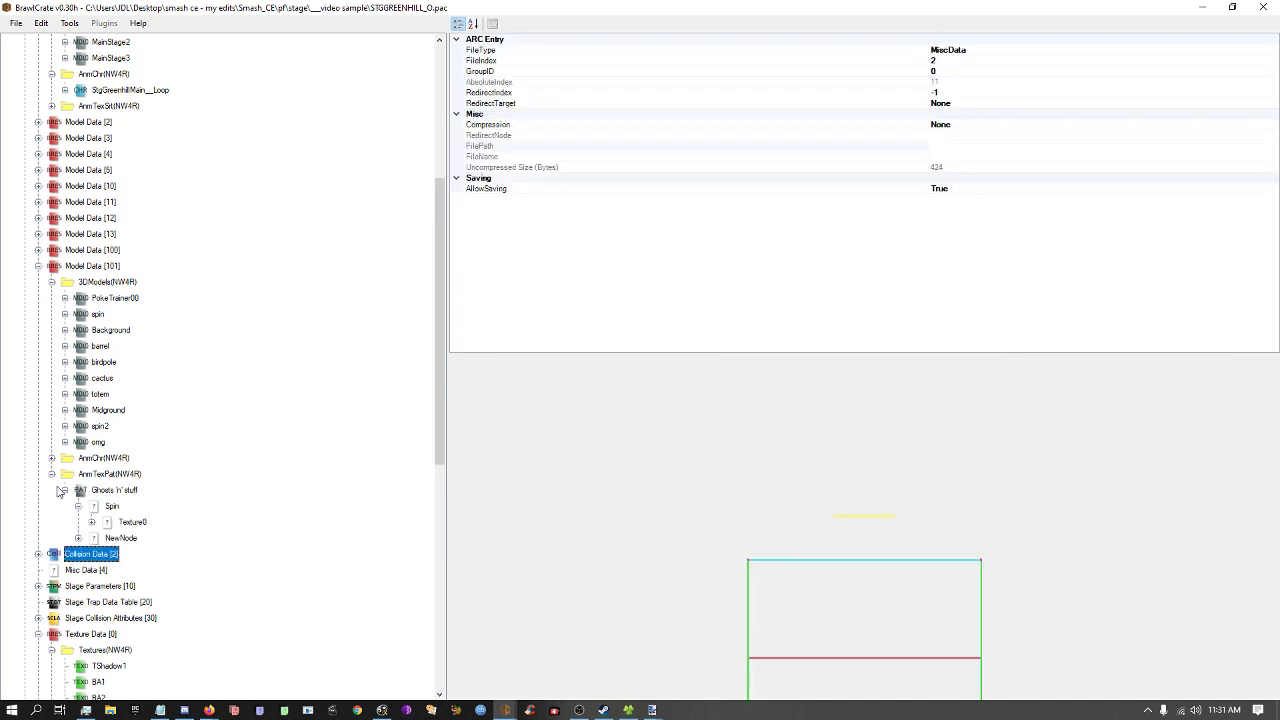
key(Right)
key(Up)
Give the new entry's Texture0 four new texture entries.
key(ctrl+n)
key(Down)
key(ctrl+n)
key(Down)
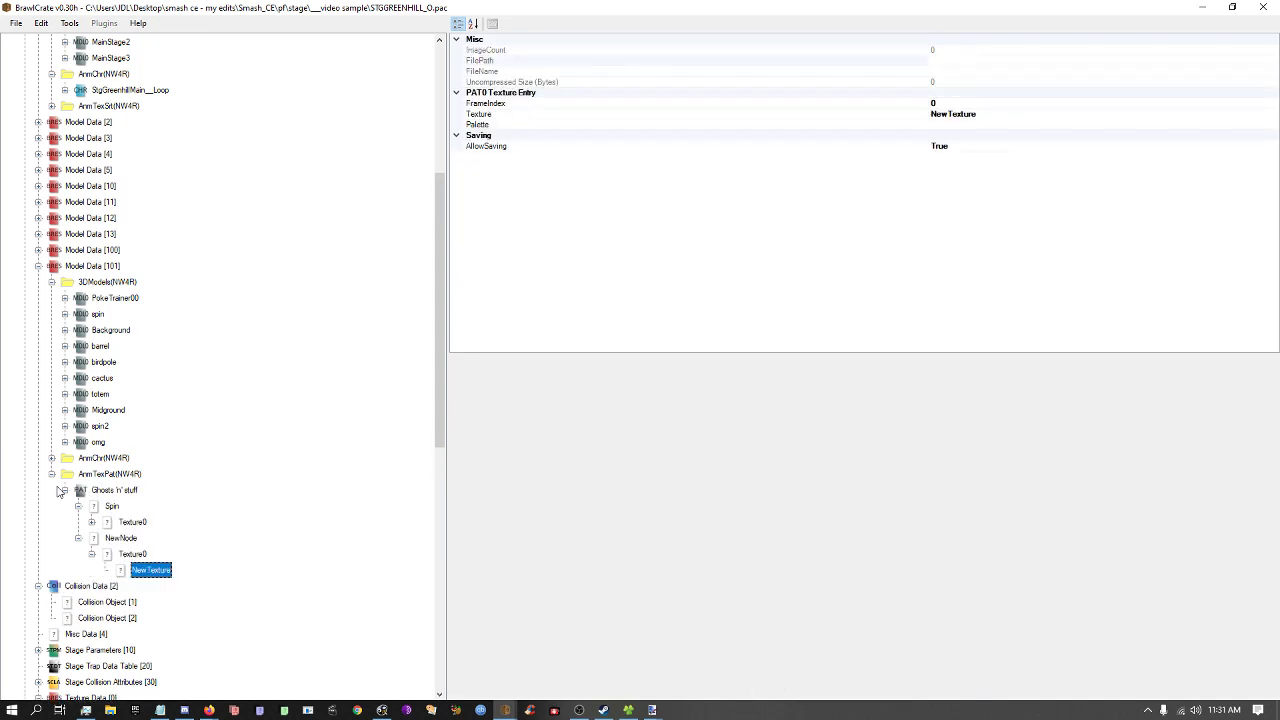
key(Up)
key(ctrl+n)
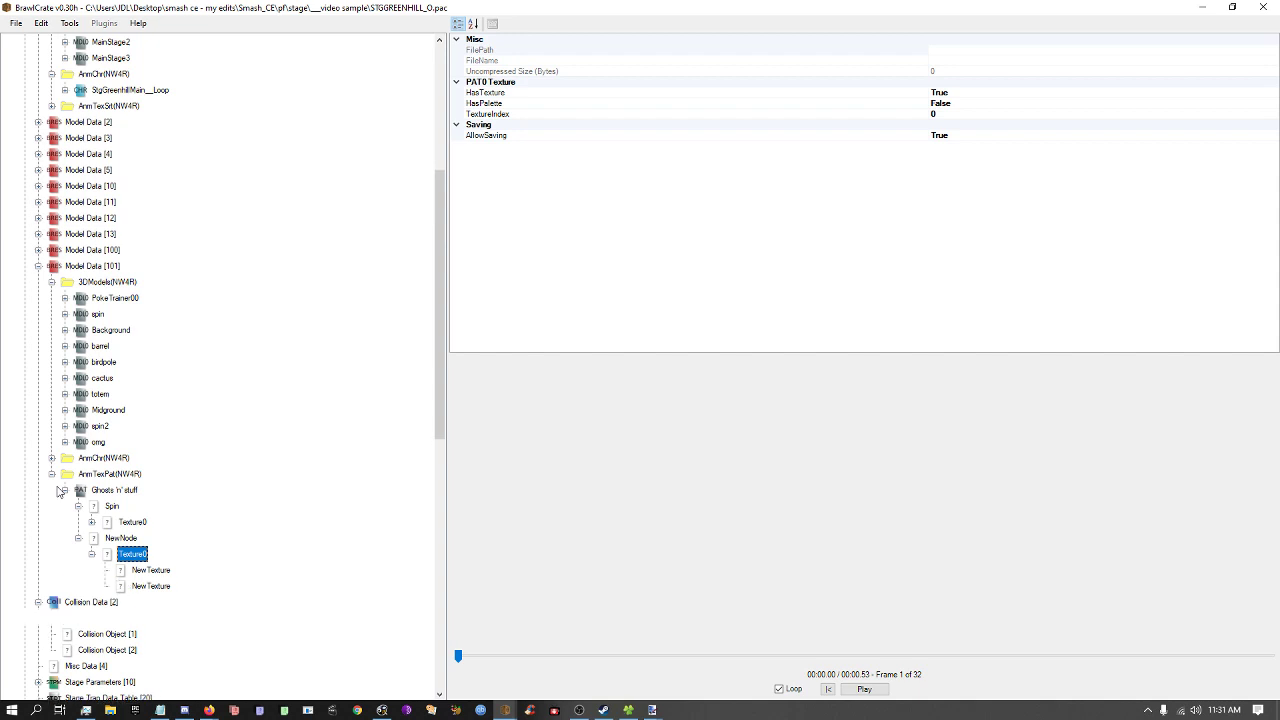
key(ctrl+n)
key(ctrl+n)
Examine the texture and frame index of each entry, 1A through 1D, under Spin's Texture0.
key(Up)
key(Up)
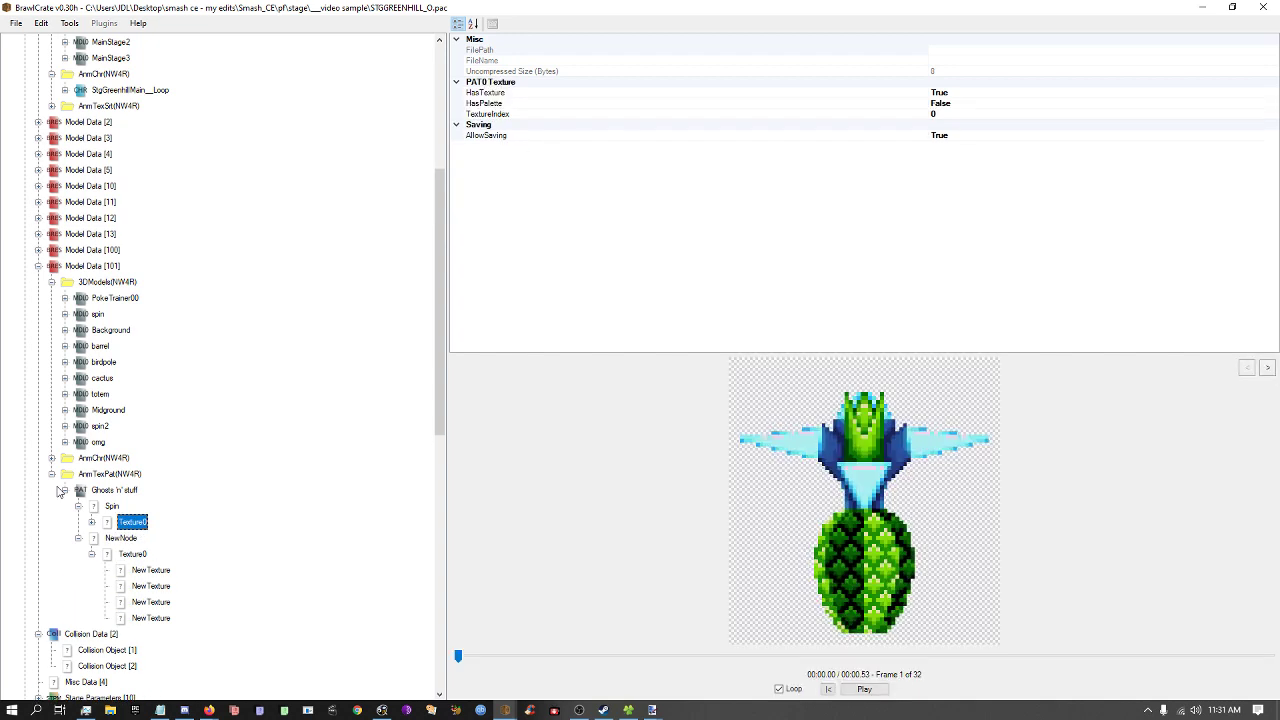
key(Up)
key(Down)
key(Right)
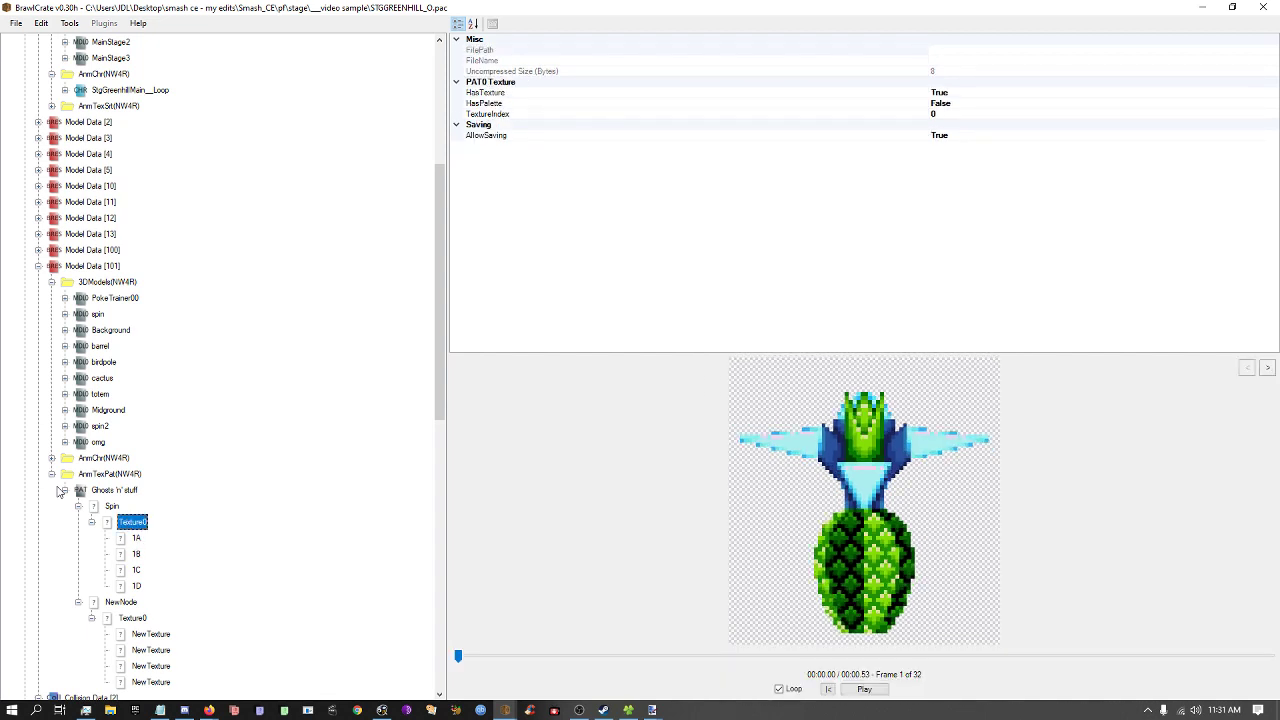
key(Down)
key(Down)
key(Down)
key(Down)
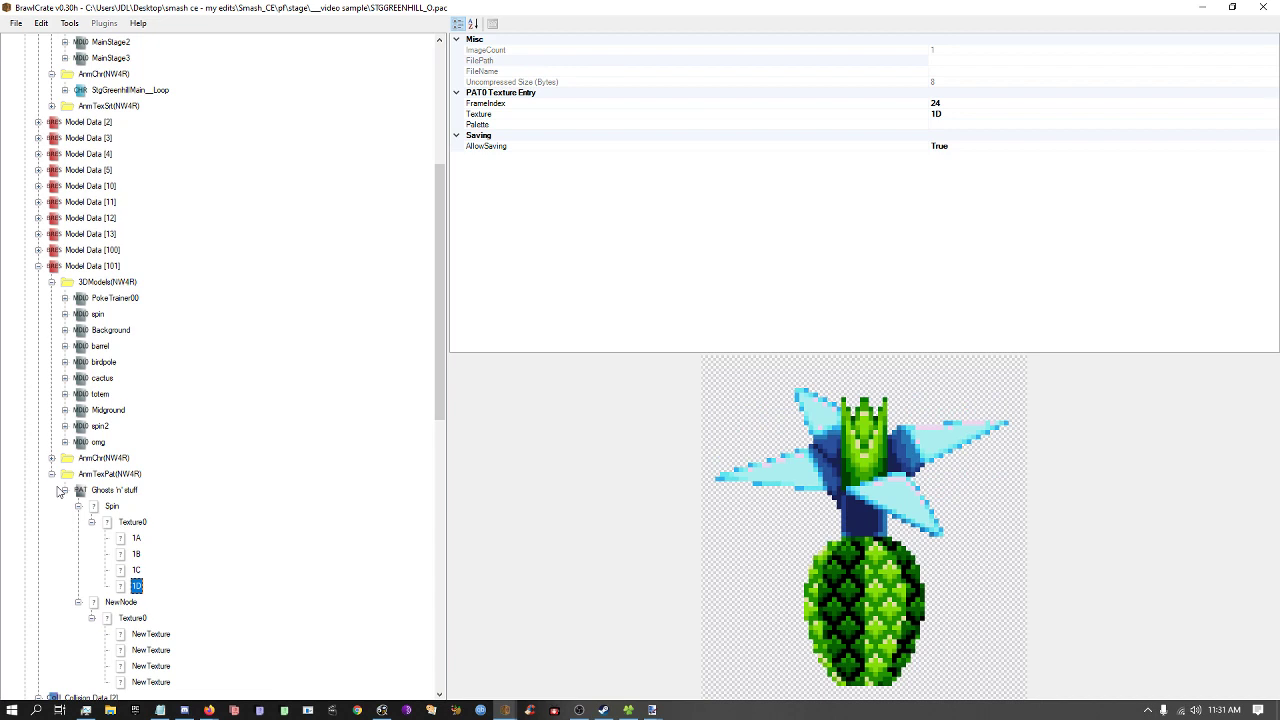
Review the FrameCount and Loop settings of the Ghosts 'n' stuff texture pattern animation.
click(113, 491)
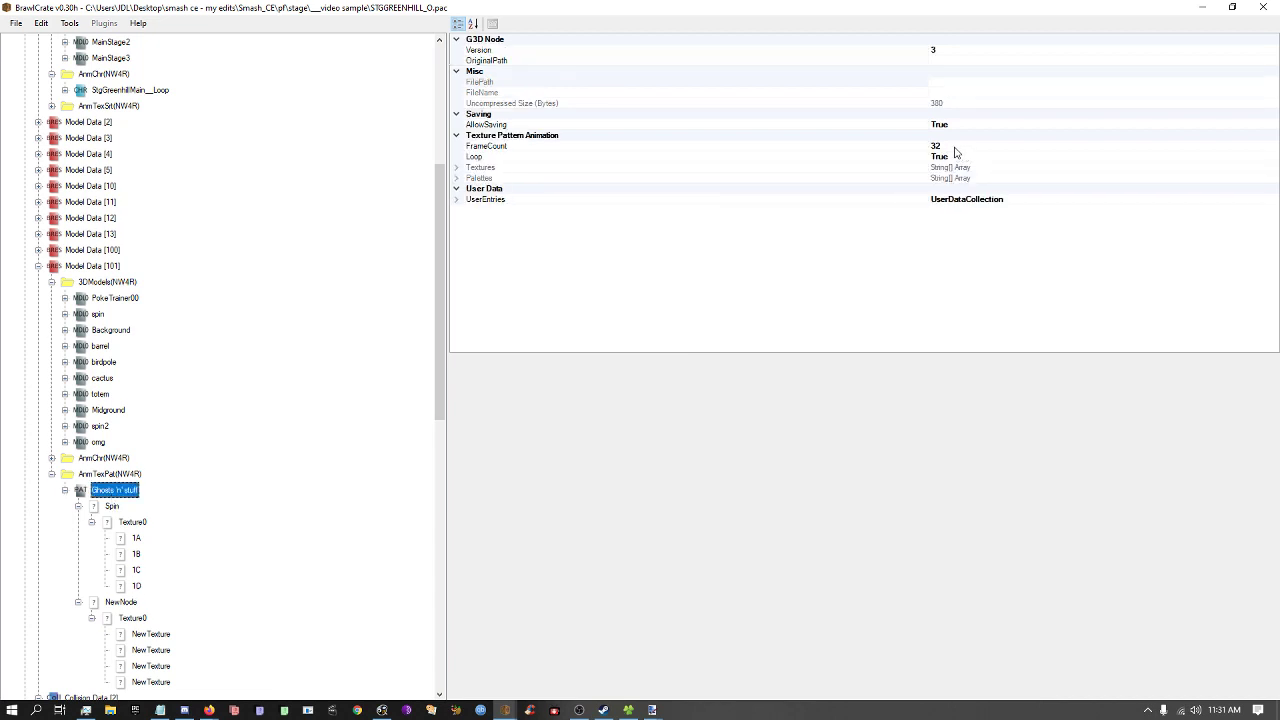
click(955, 147)
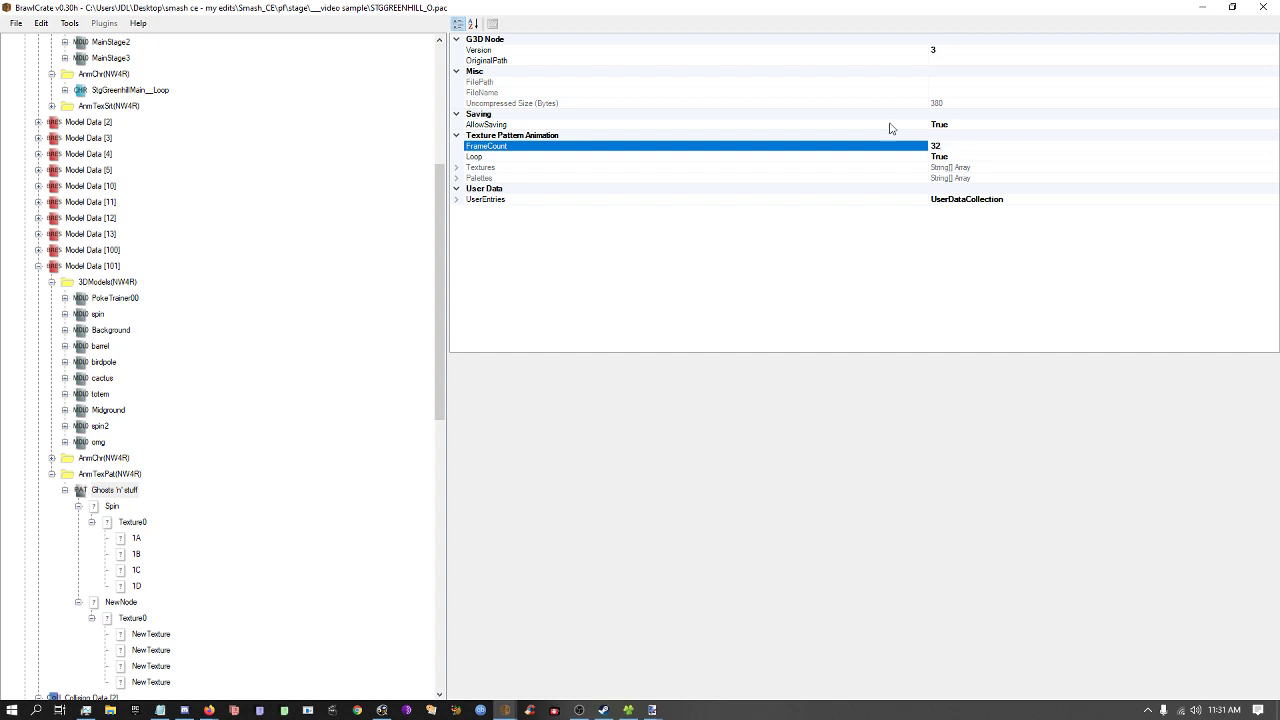
click(968, 156)
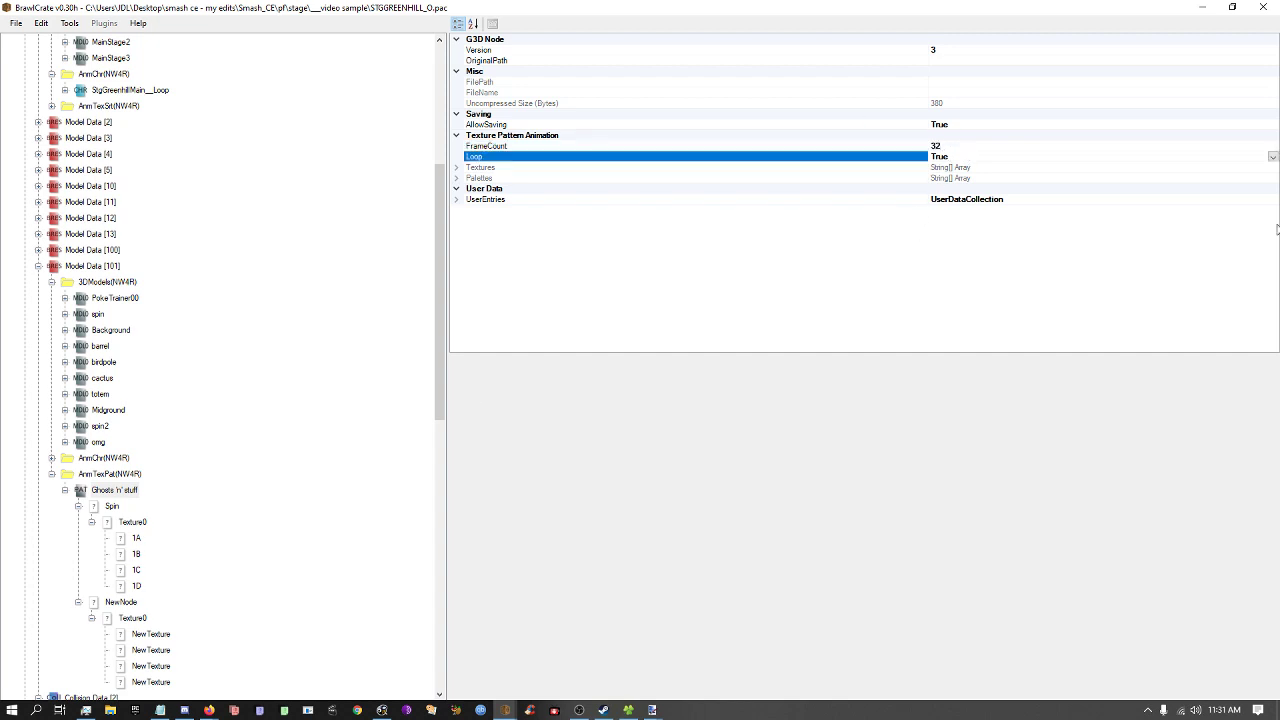
click(1272, 156)
click(1272, 166)
Compare the Spin entry's name in the texture pattern with the material name of the spin model.
click(127, 513)
click(113, 507)
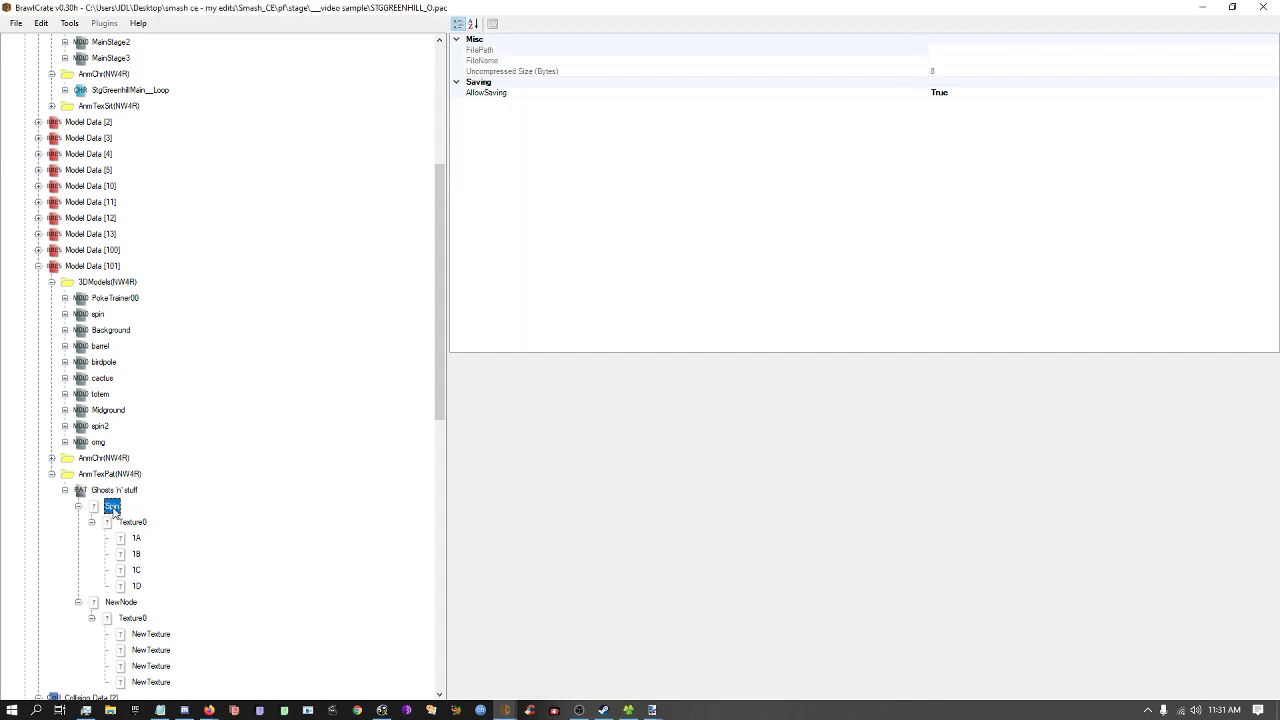
click(100, 316)
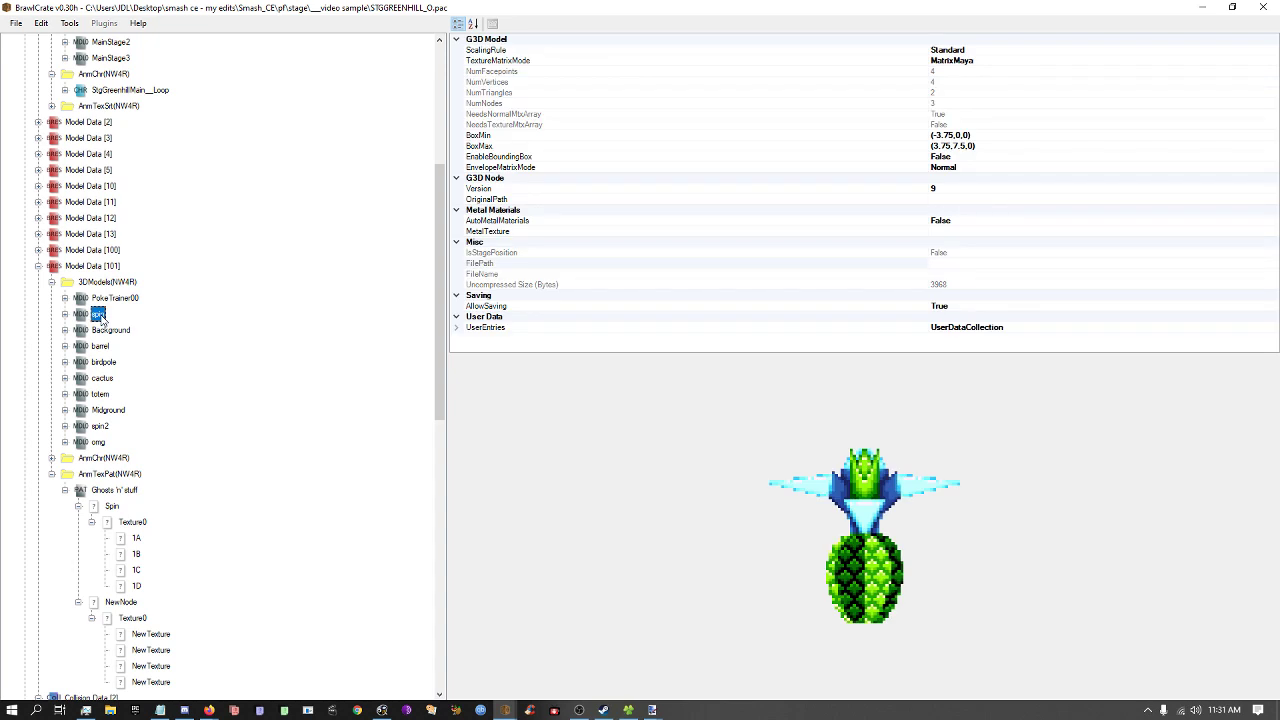
key(Right)
key(Down)
key(Down)
key(Down)
key(Right)
key(Down)
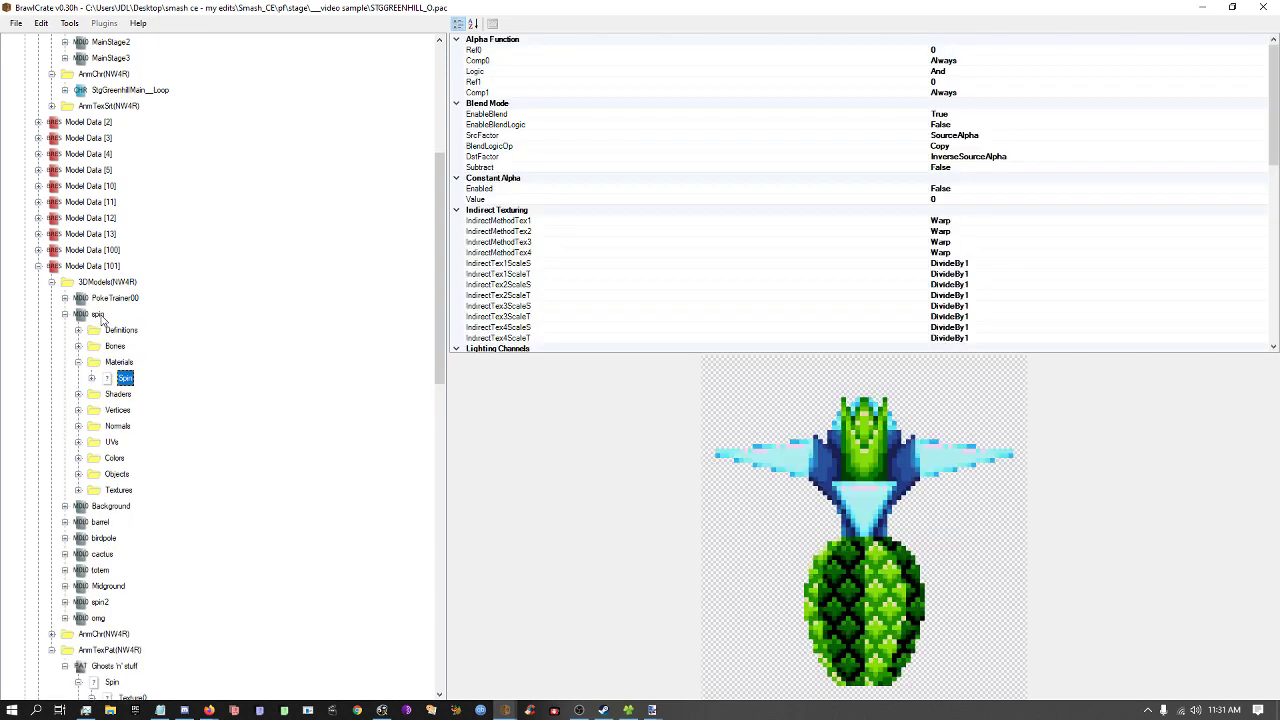
scroll(141, 410, down, 2)
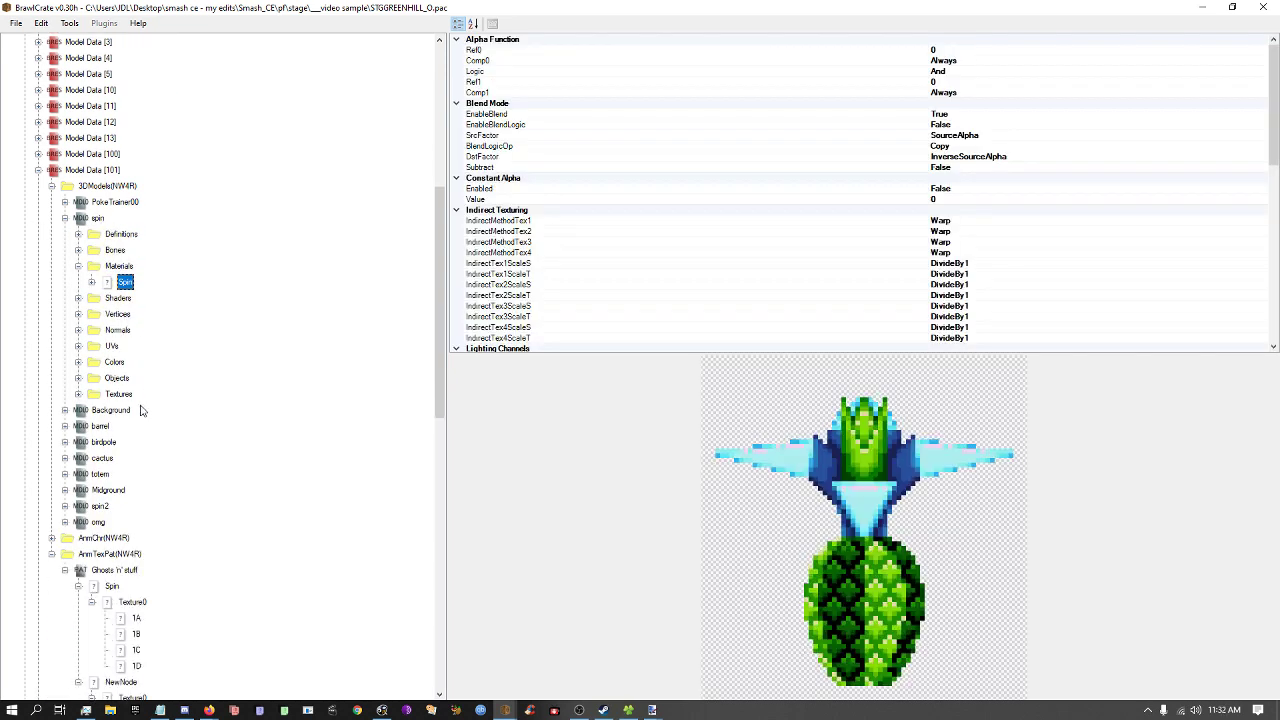
key(F2)
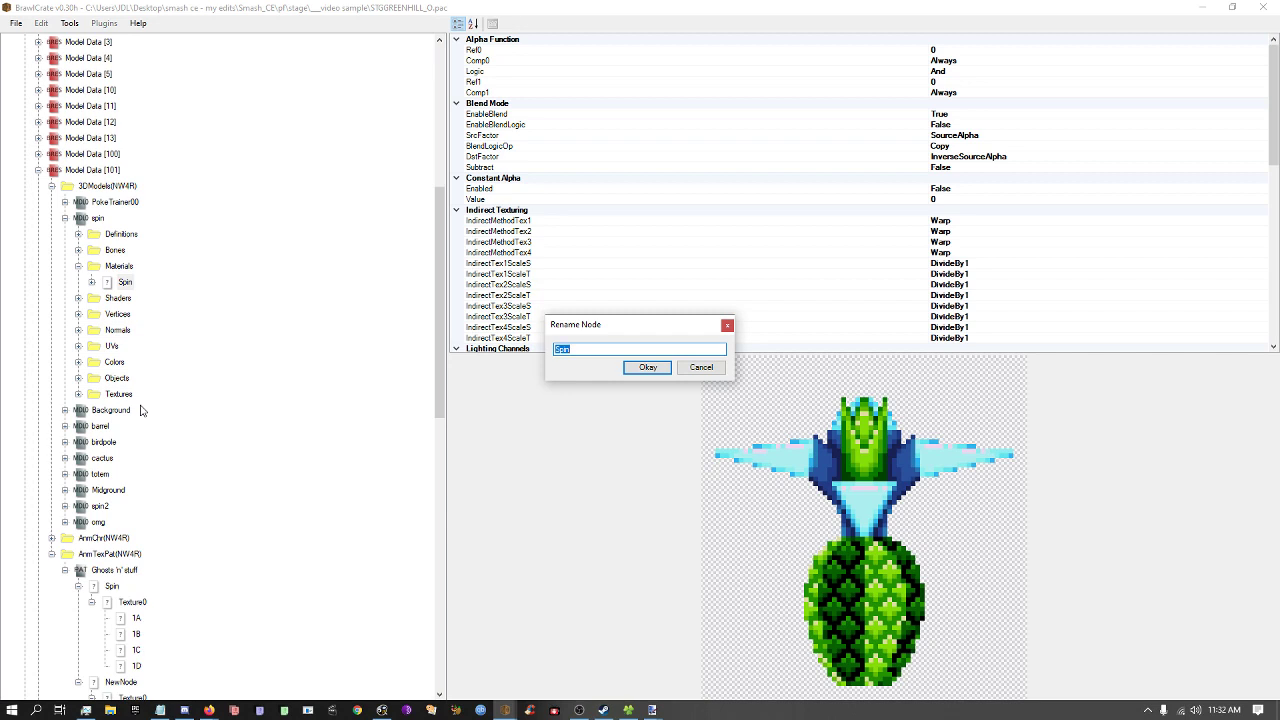
key(Return)
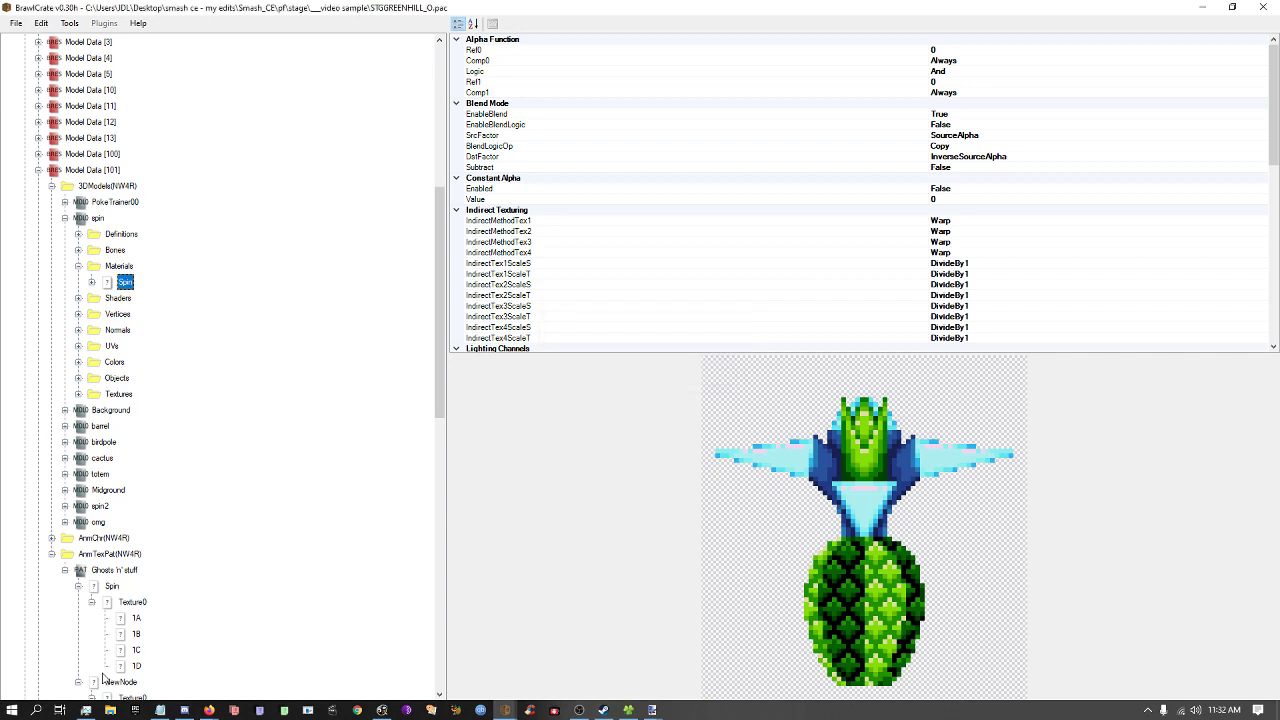
Review Spin's Texture0 and its entries 1A through 1D, and play the texture animation preview.
click(112, 586)
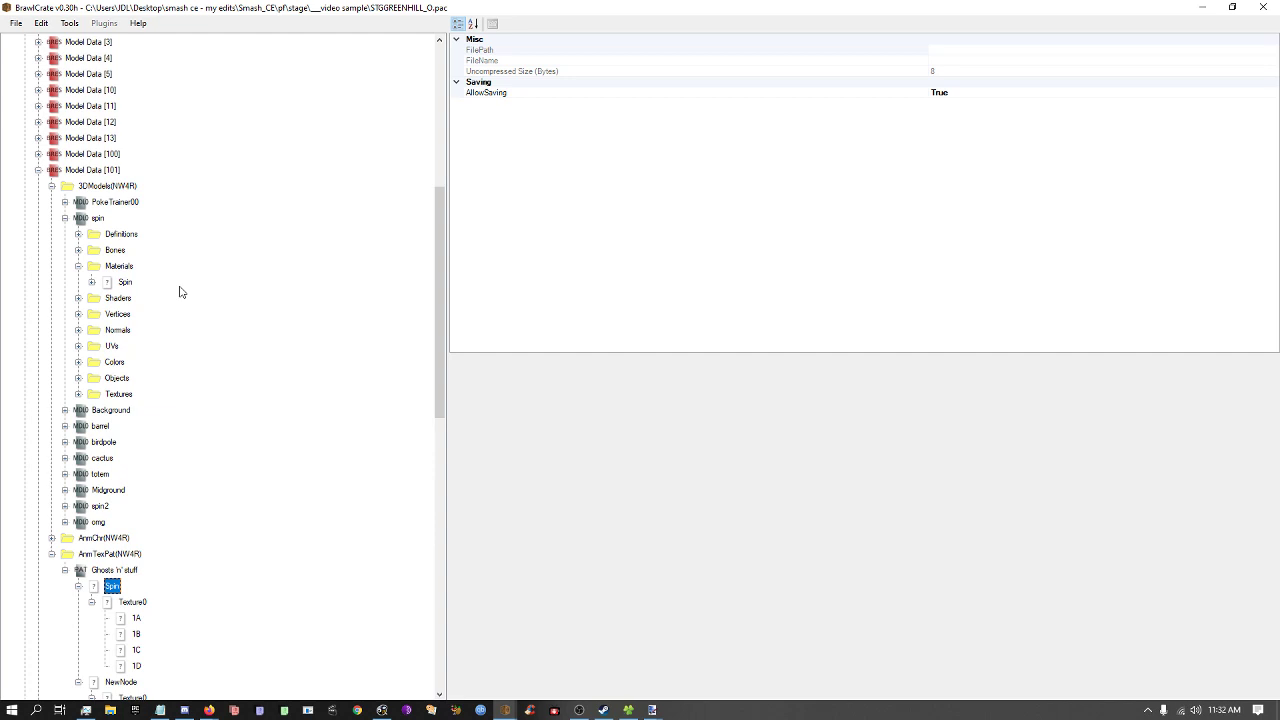
click(132, 603)
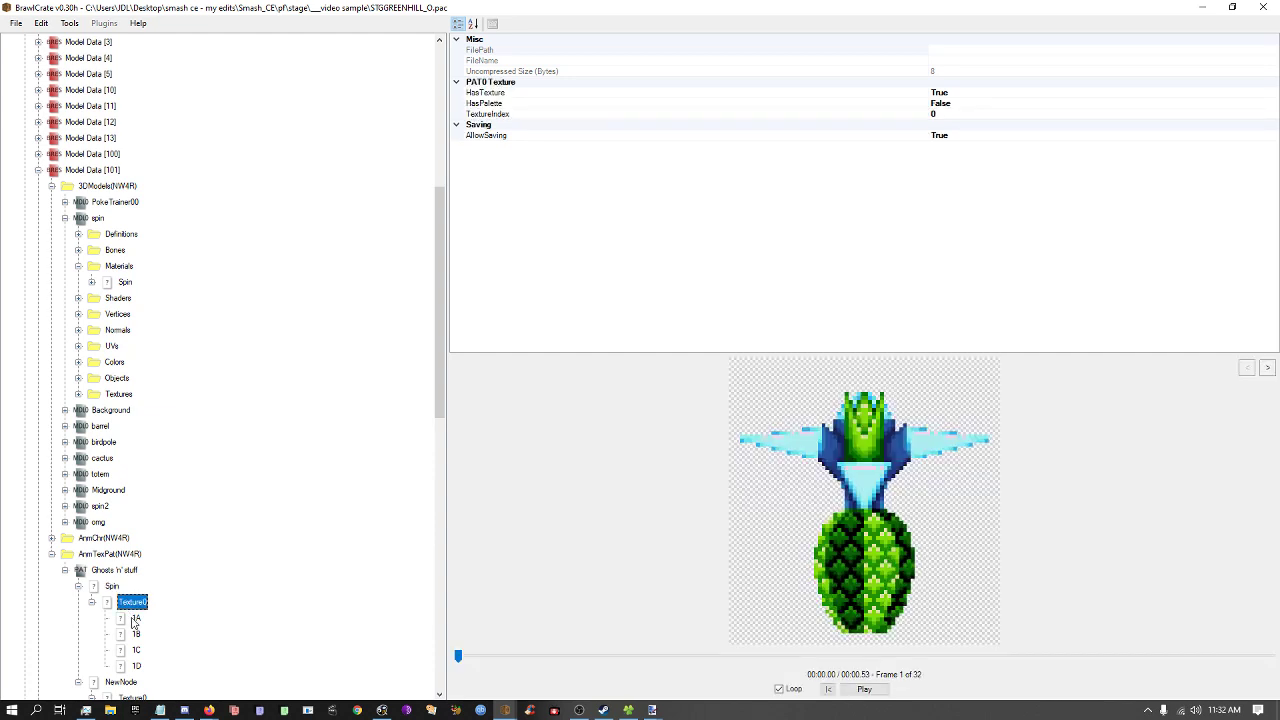
click(136, 619)
key(Down)
key(Down)
key(Down)
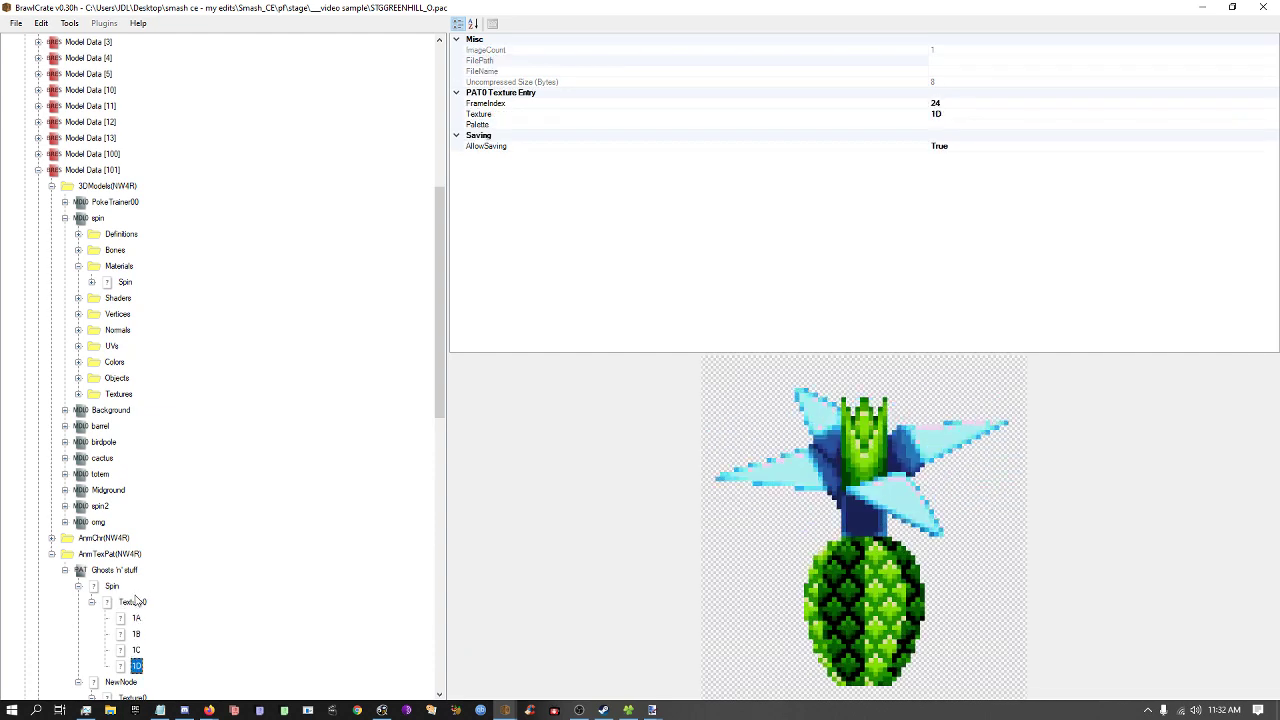
click(132, 602)
click(865, 689)
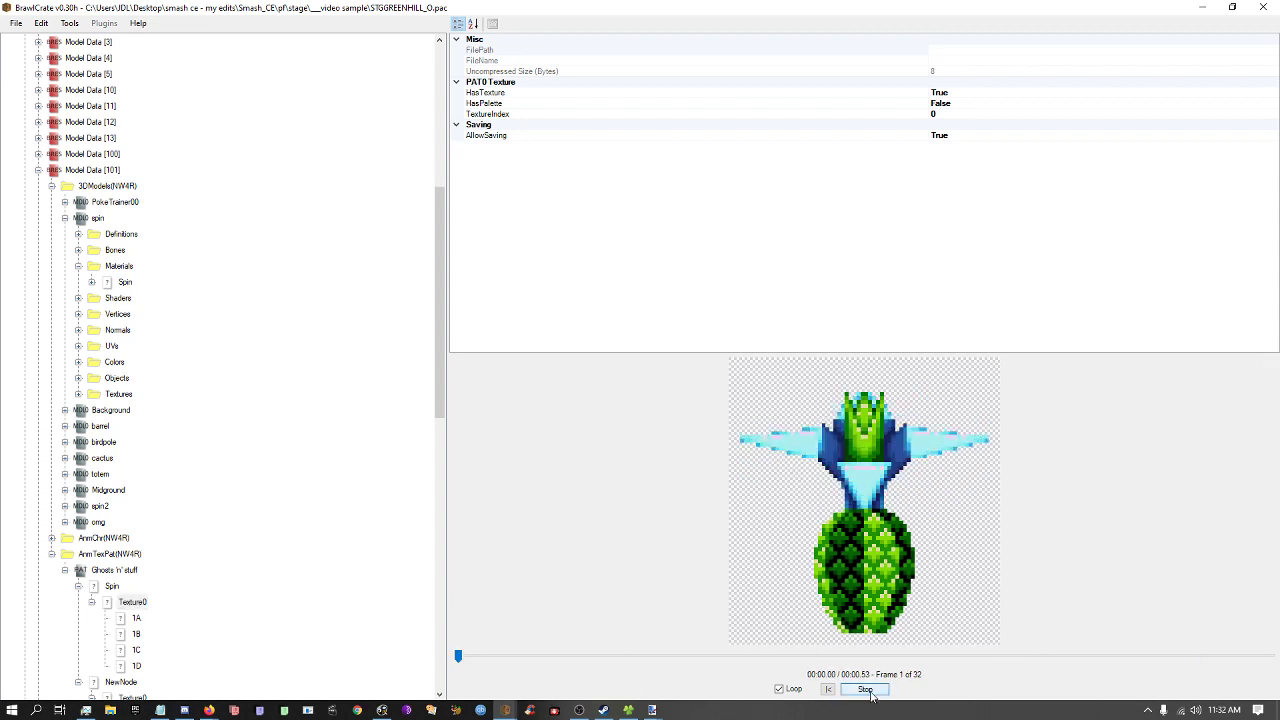
click(865, 690)
Check the frame index of entries 1D, 1C and 1B, and replay the Texture0 animation preview.
click(118, 668)
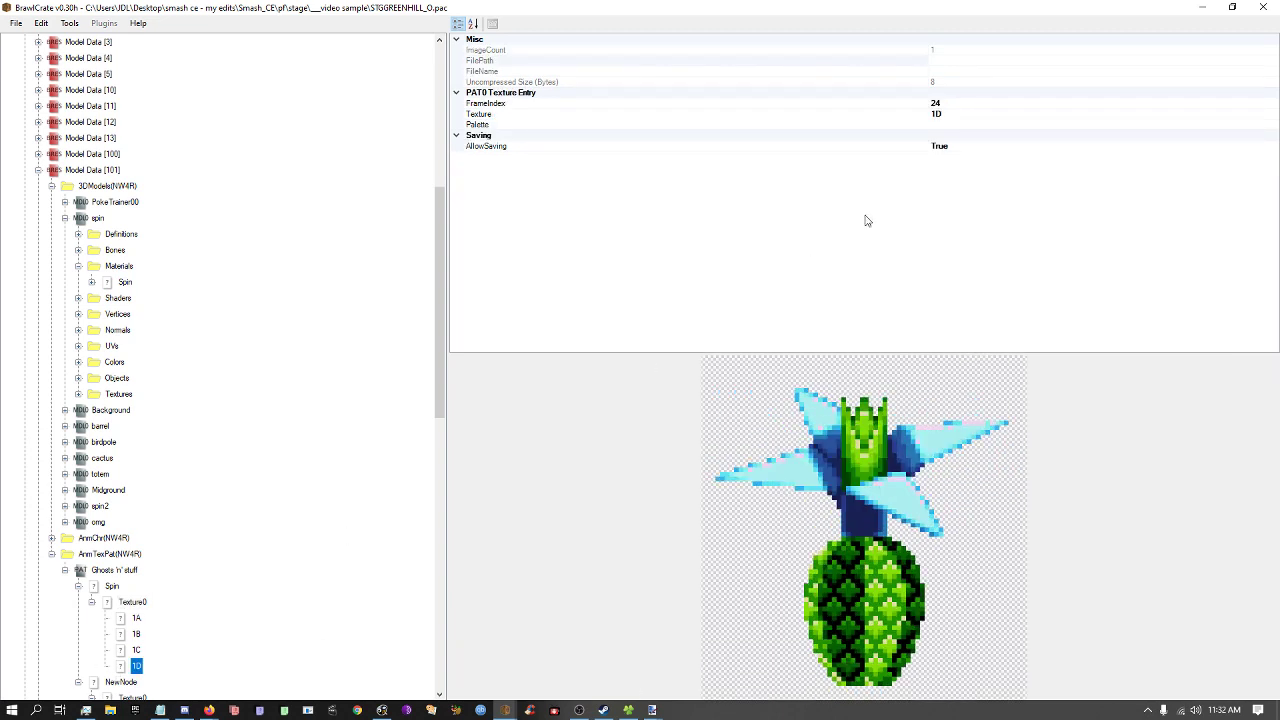
click(965, 102)
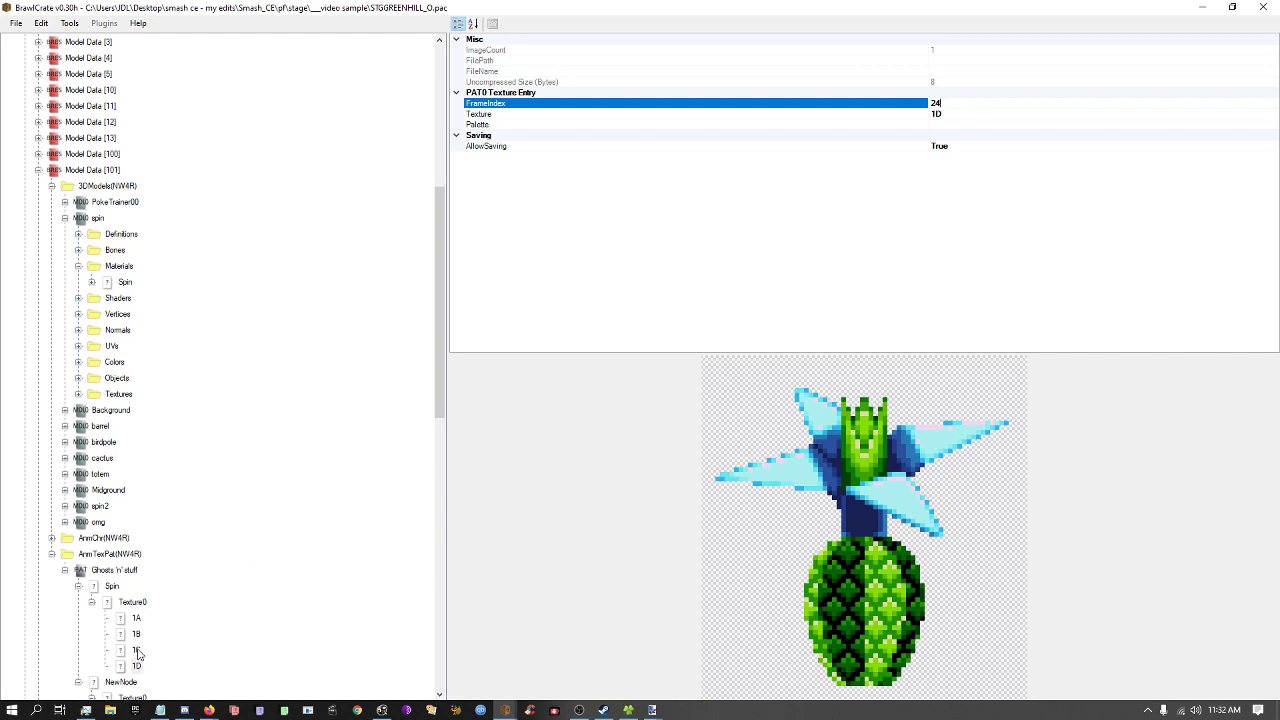
click(137, 651)
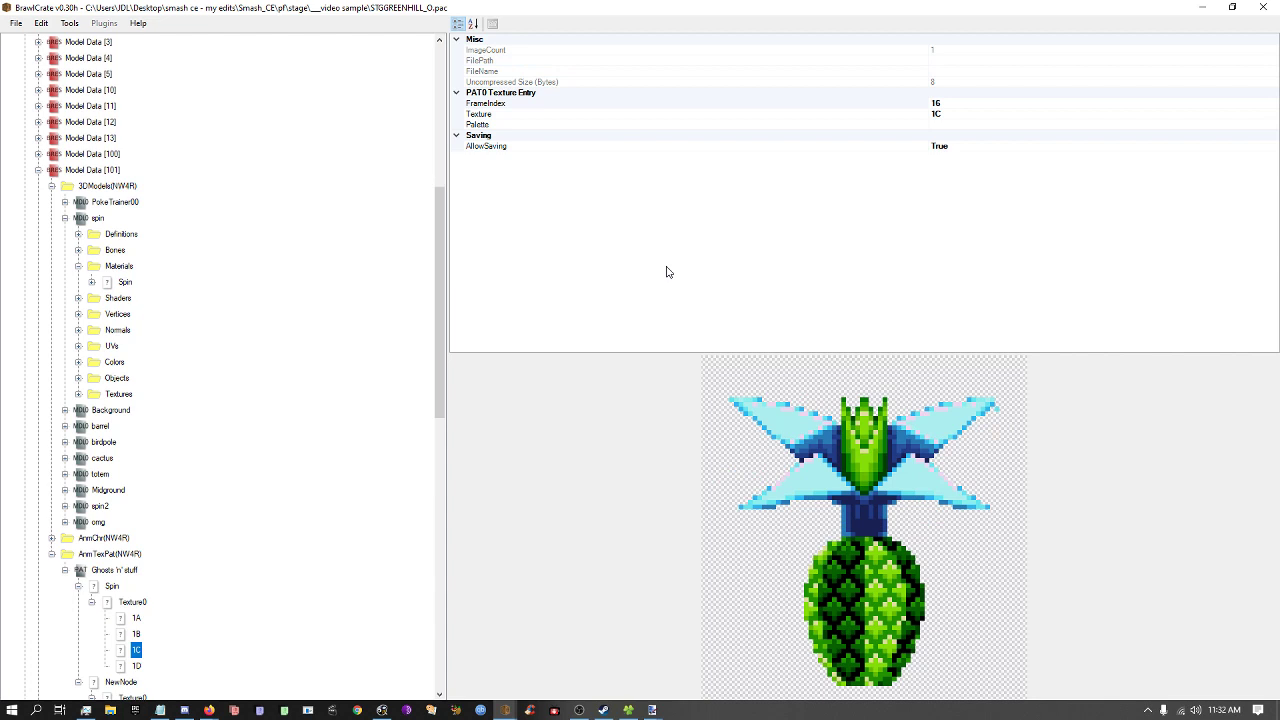
click(136, 634)
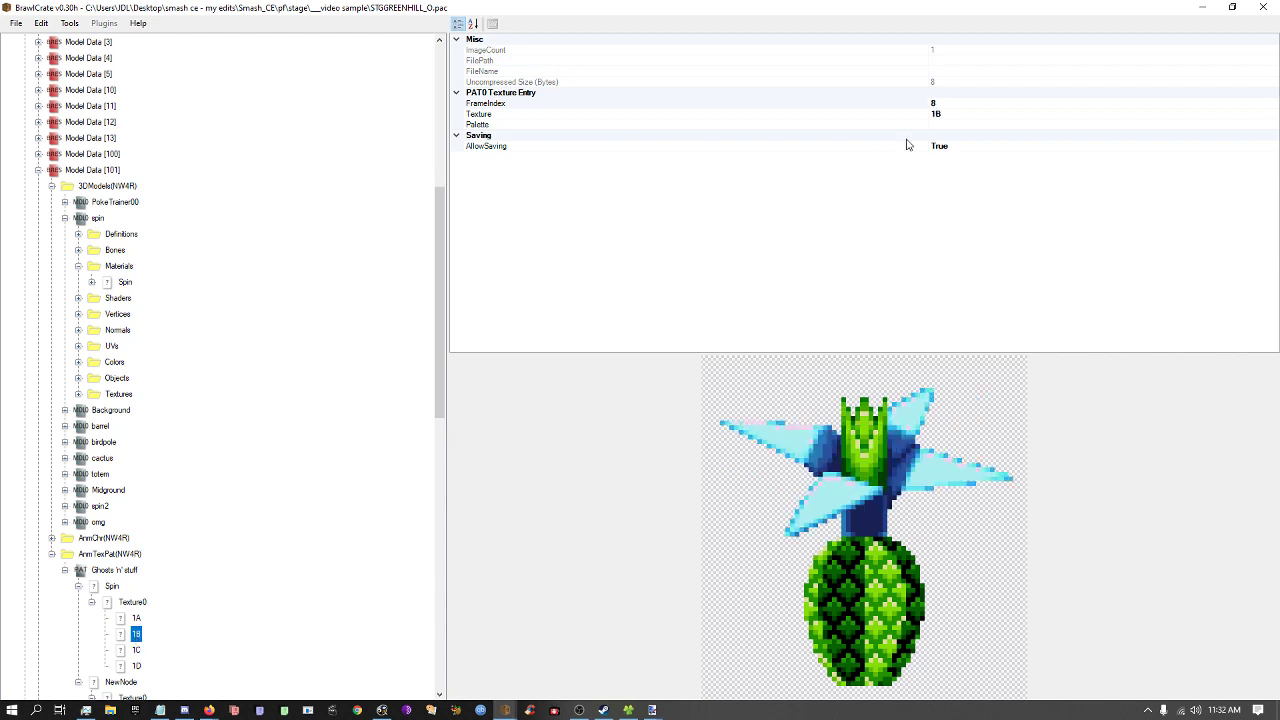
click(124, 604)
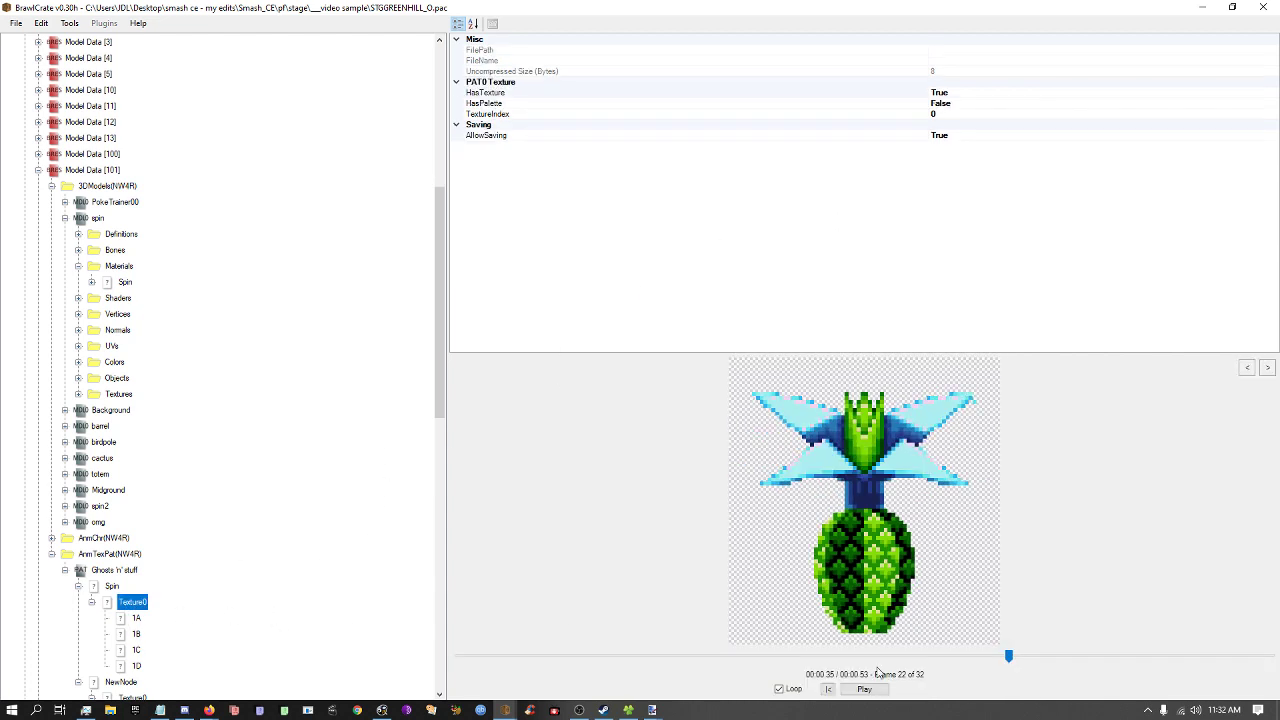
click(884, 689)
click(884, 689)
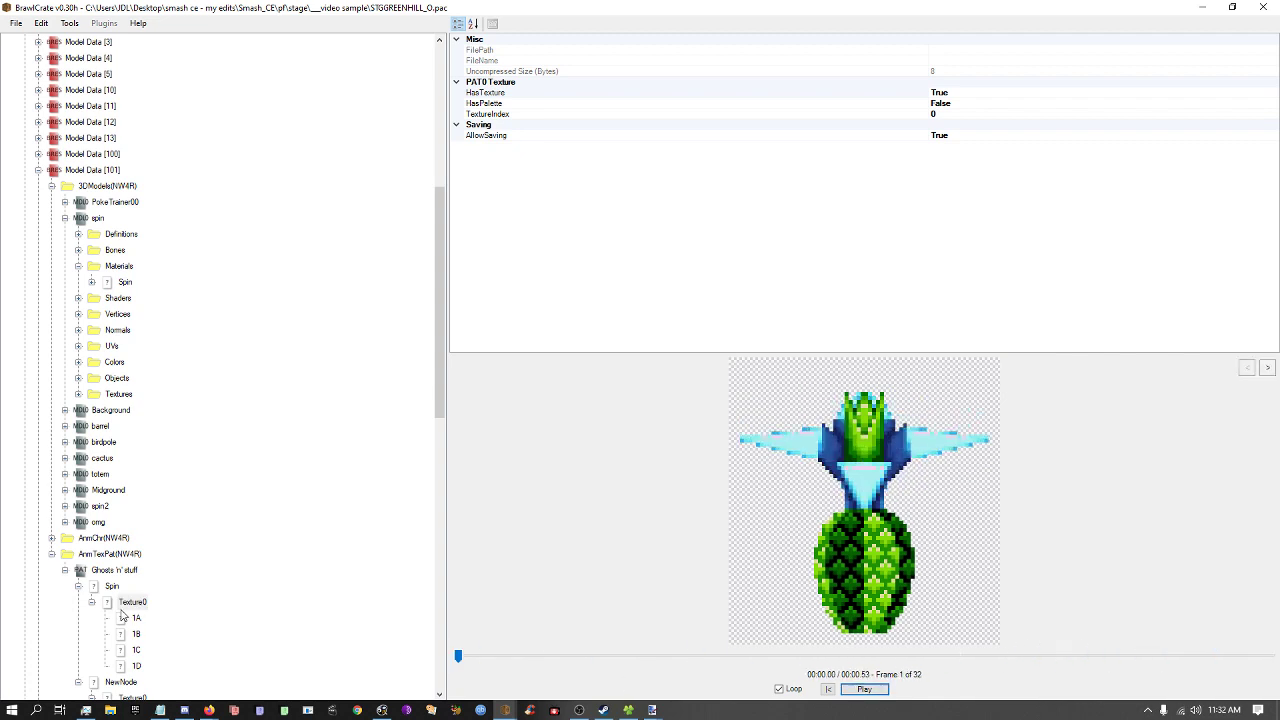
Delete the existing Texture0 under Spin and remove the extra NewNode entry from the Ghosts 'n' stuff pattern.
scroll(120, 590, down, 2)
click(125, 504)
key(ctrl+Delete)
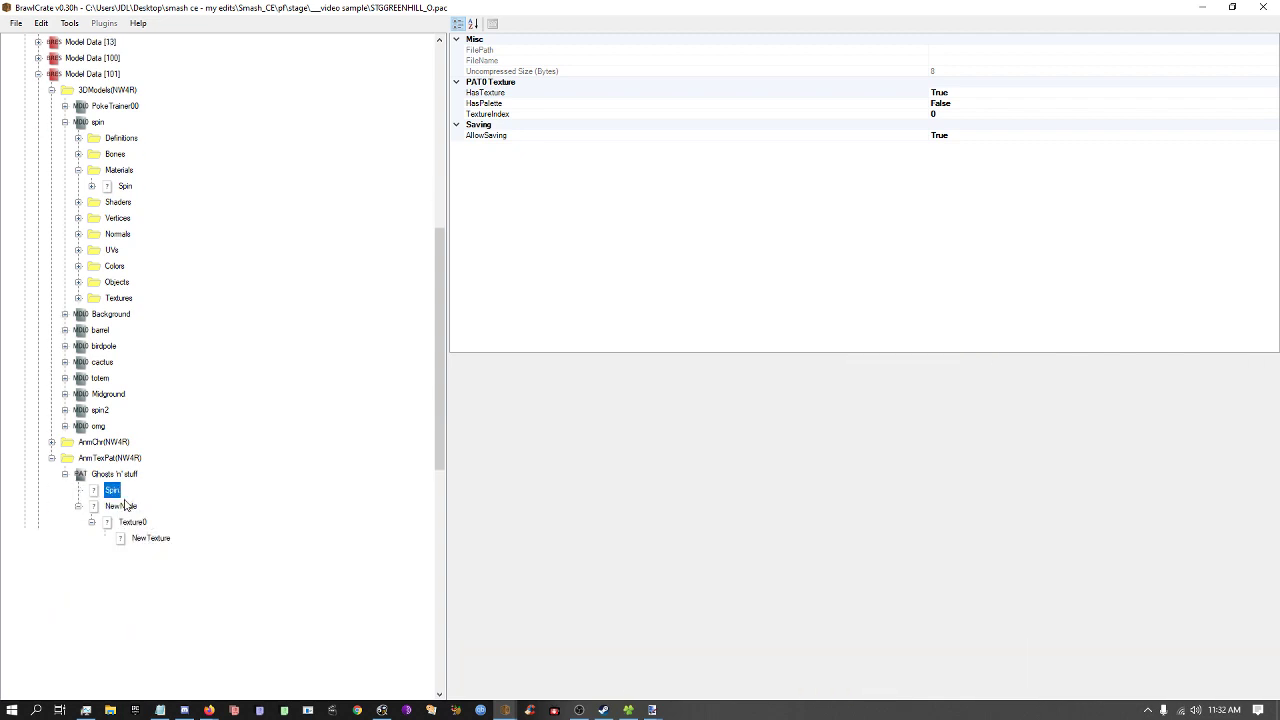
key(Down)
key(Down)
key(ctrl+Delete)
key(Up)
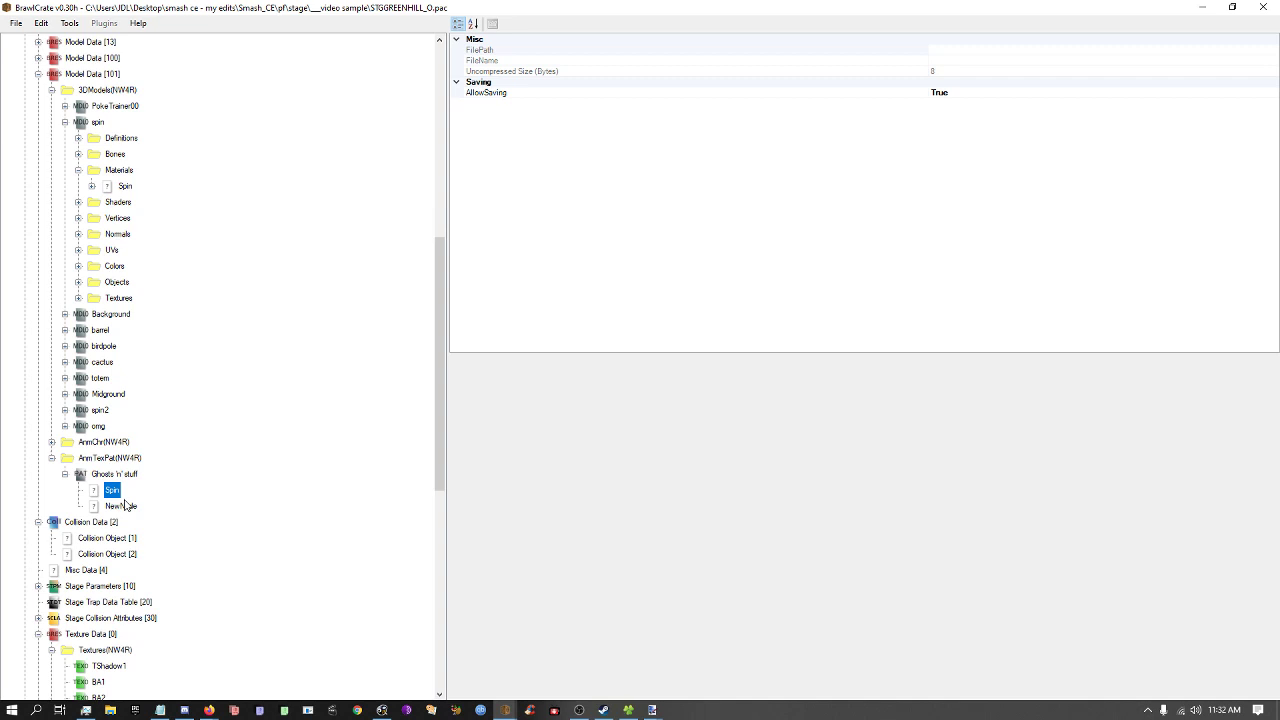
key(Down)
key(ctrl+Delete)
Add a new Texture0 under Spin and give it four texture entries.
key(Down)
key(ctrl+h)
key(Down)
key(Right)
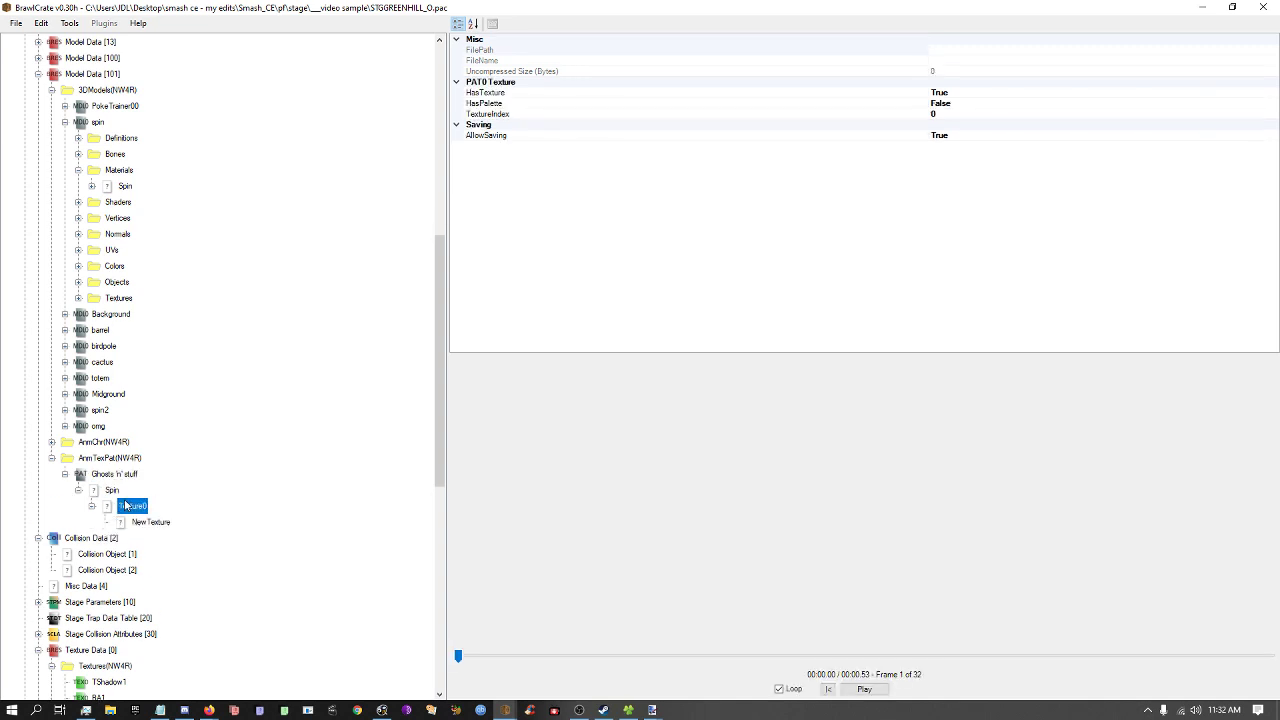
key(ctrl+h)
key(ctrl+h)
key(ctrl+h)
key(Down)
key(Down)
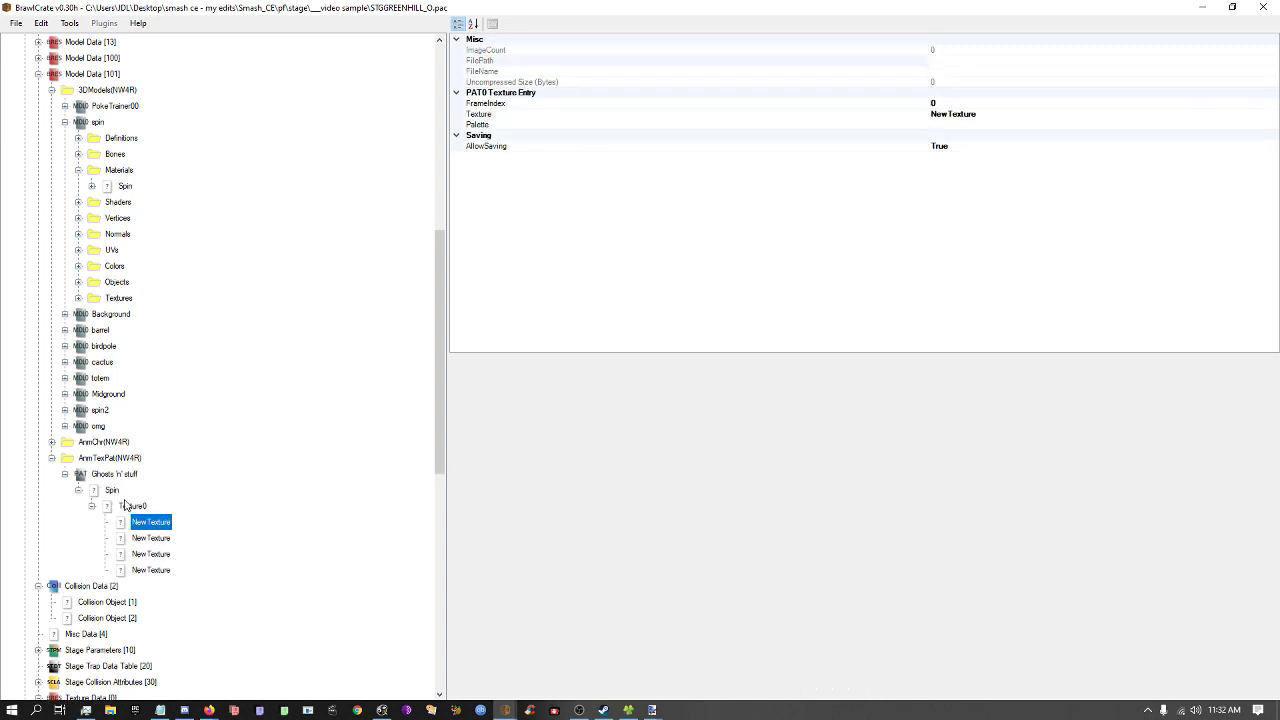
Rename the first two new texture entries under Texture0 as 1A and 1B.
key(Up)
key(F2)
text(t)
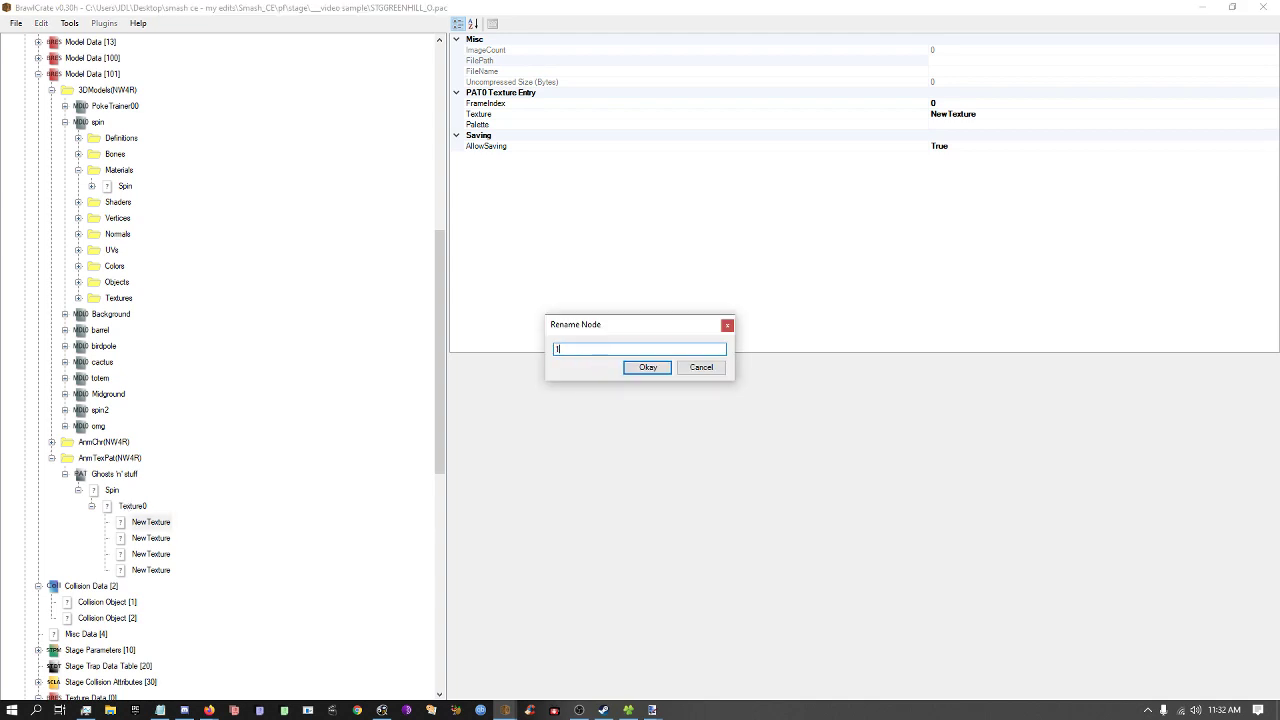
key(Return)
key(Down)
key(Down)
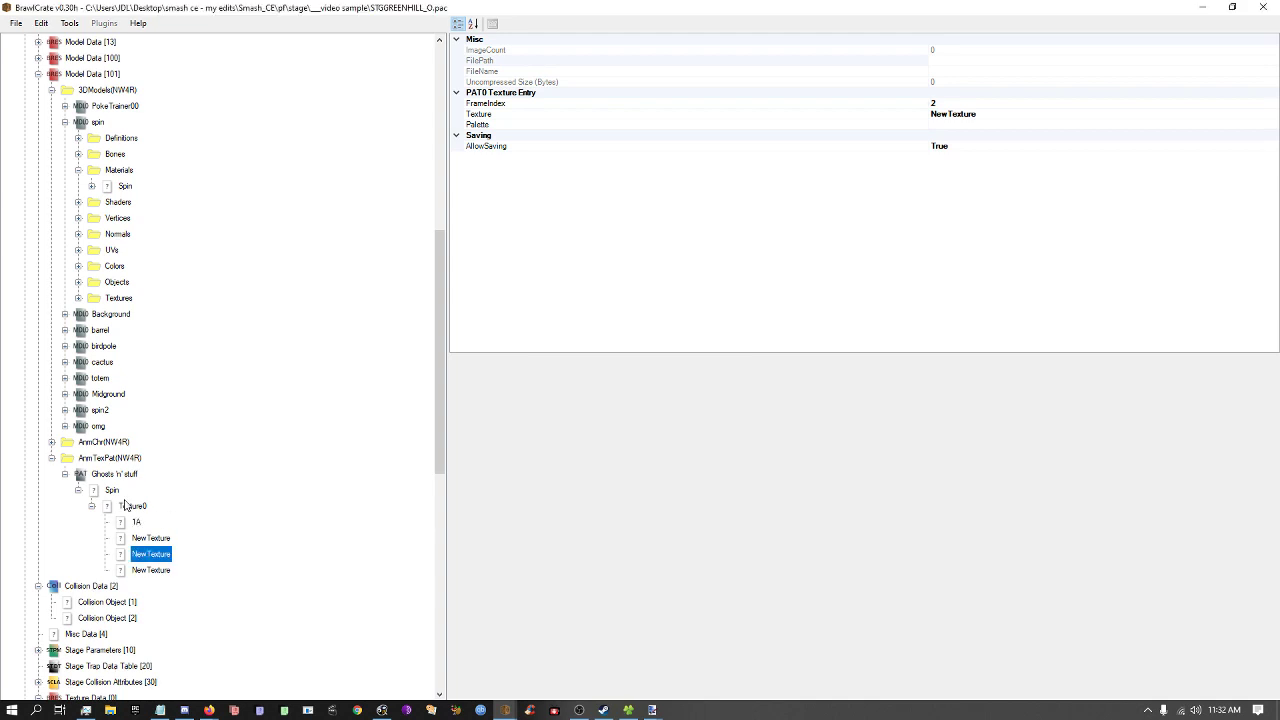
key(Up)
key(F2)
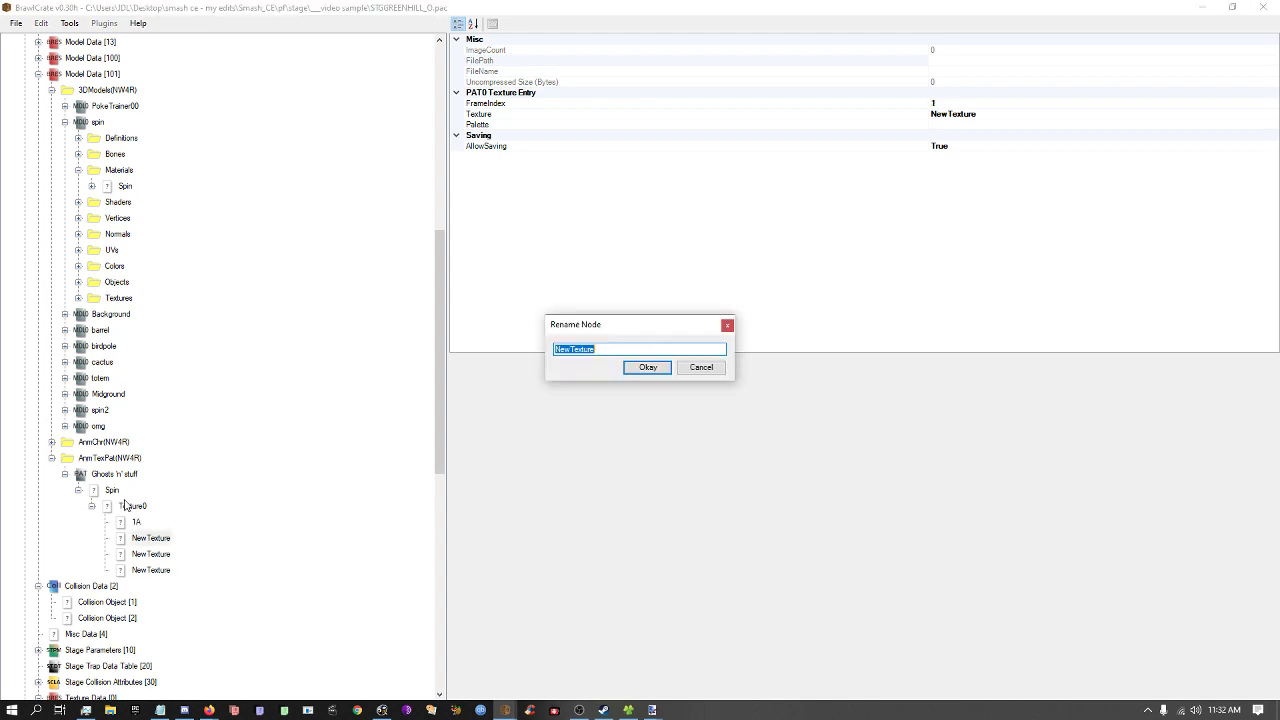
text(1B)
key(Return)
Rename the third and fourth texture entries under Texture0 as 1C and 1D.
scroll(193, 513, down, 2)
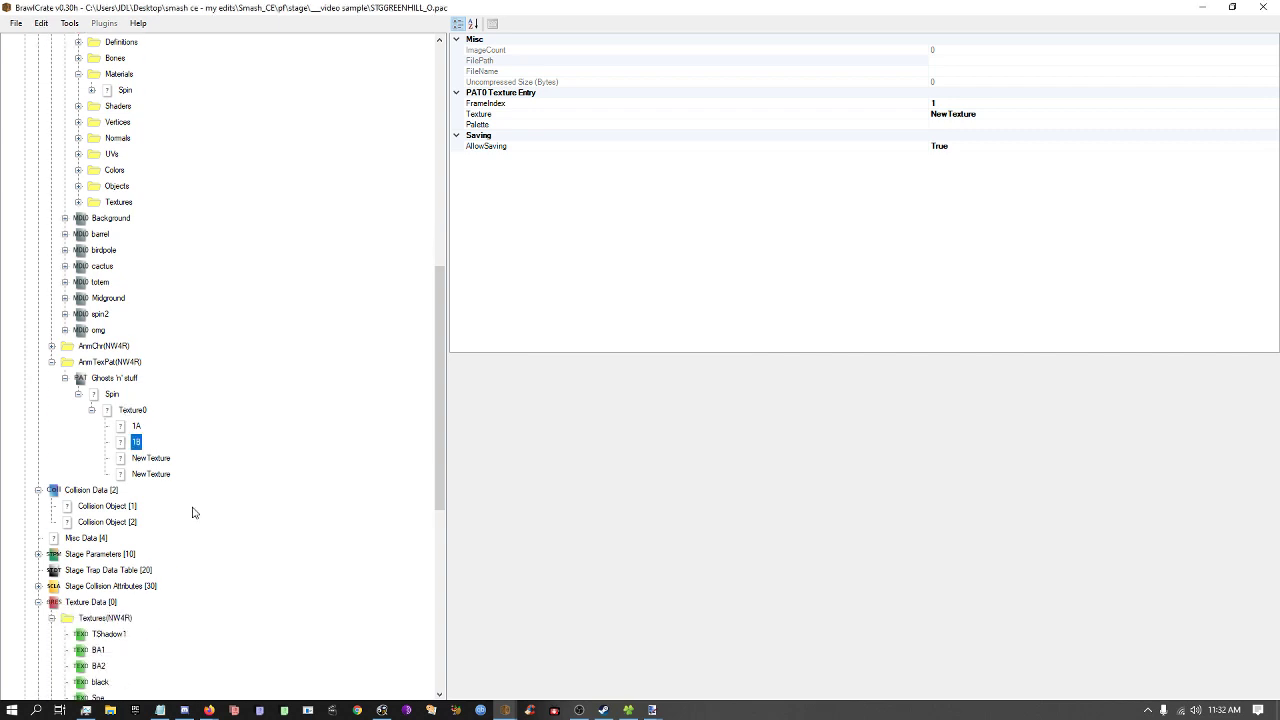
scroll(193, 513, down, 4)
scroll(193, 513, up, 2)
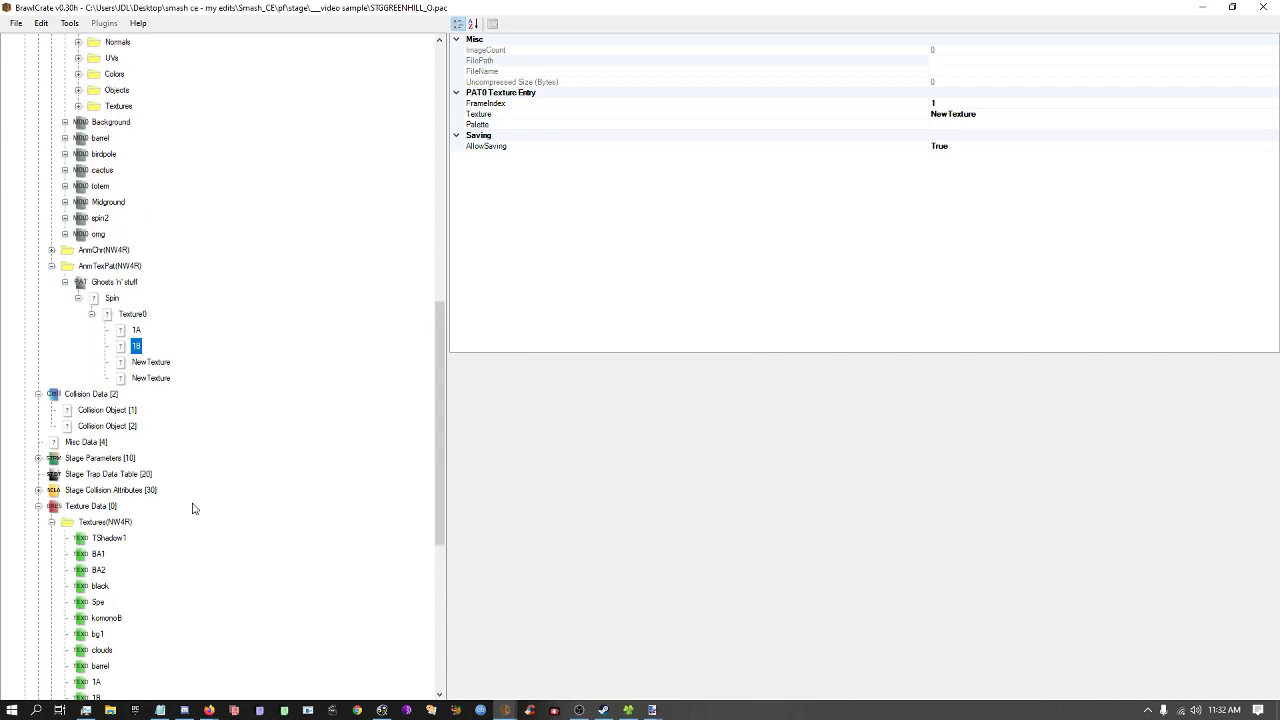
key(Down)
key(F2)
text(1C)
key(Return)
key(Down)
key(F2)
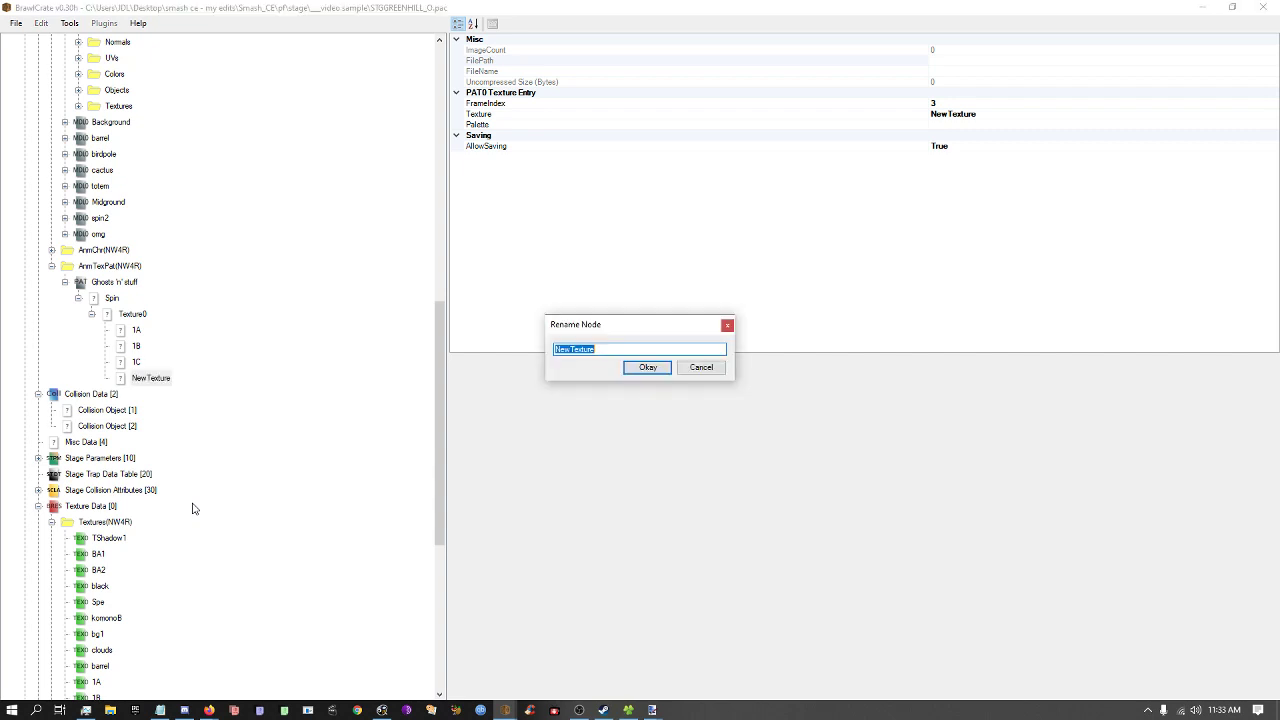
text(1D)
key(Return)
Play the Texture0 animation preview to check the timing of the renamed texture entries.
key(Up)
key(Up)
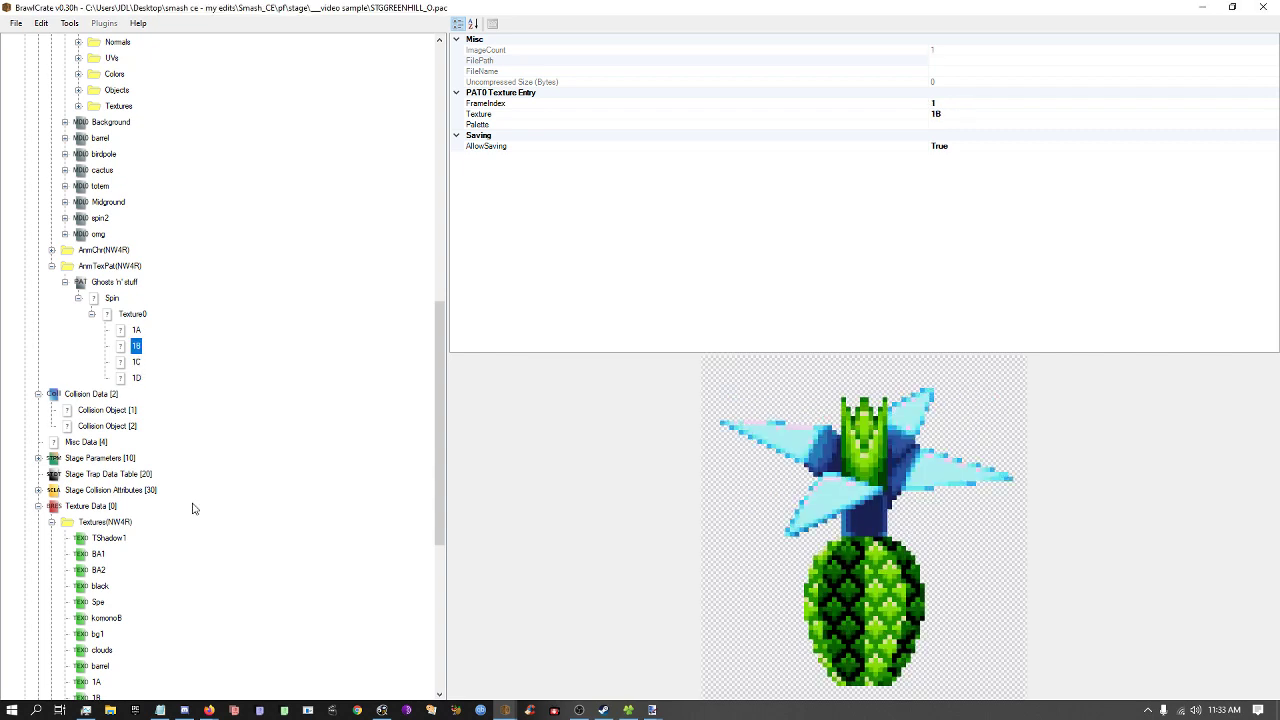
key(Up)
key(Up)
key(Up)
key(Down)
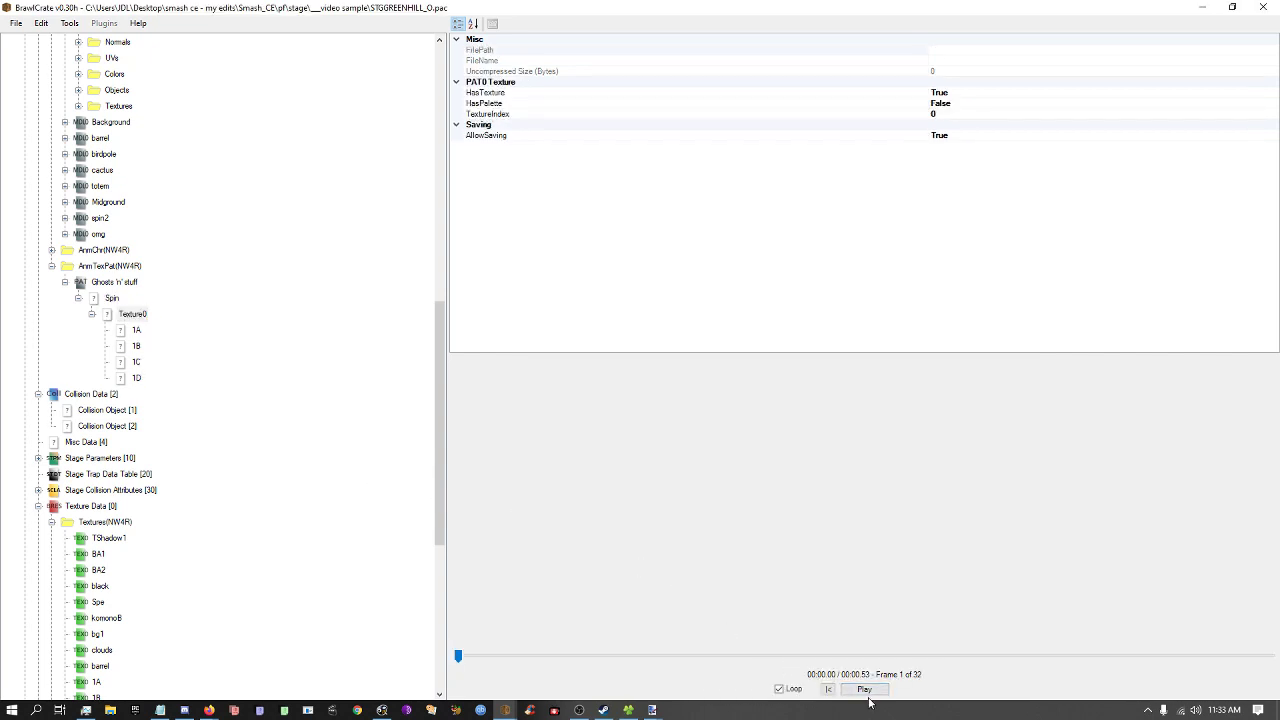
click(865, 690)
click(865, 690)
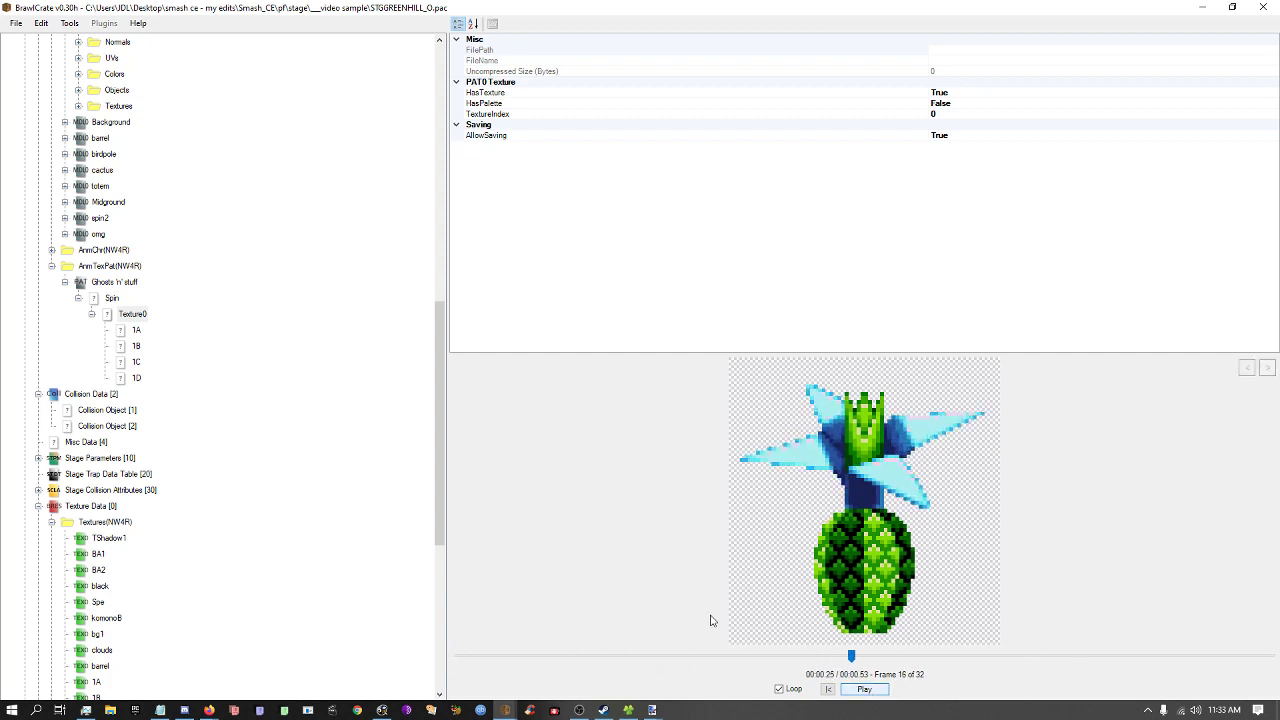
Set the frame index of entry 1D to 24, 1C to 16 and 1B to 8.
click(132, 380)
click(957, 103)
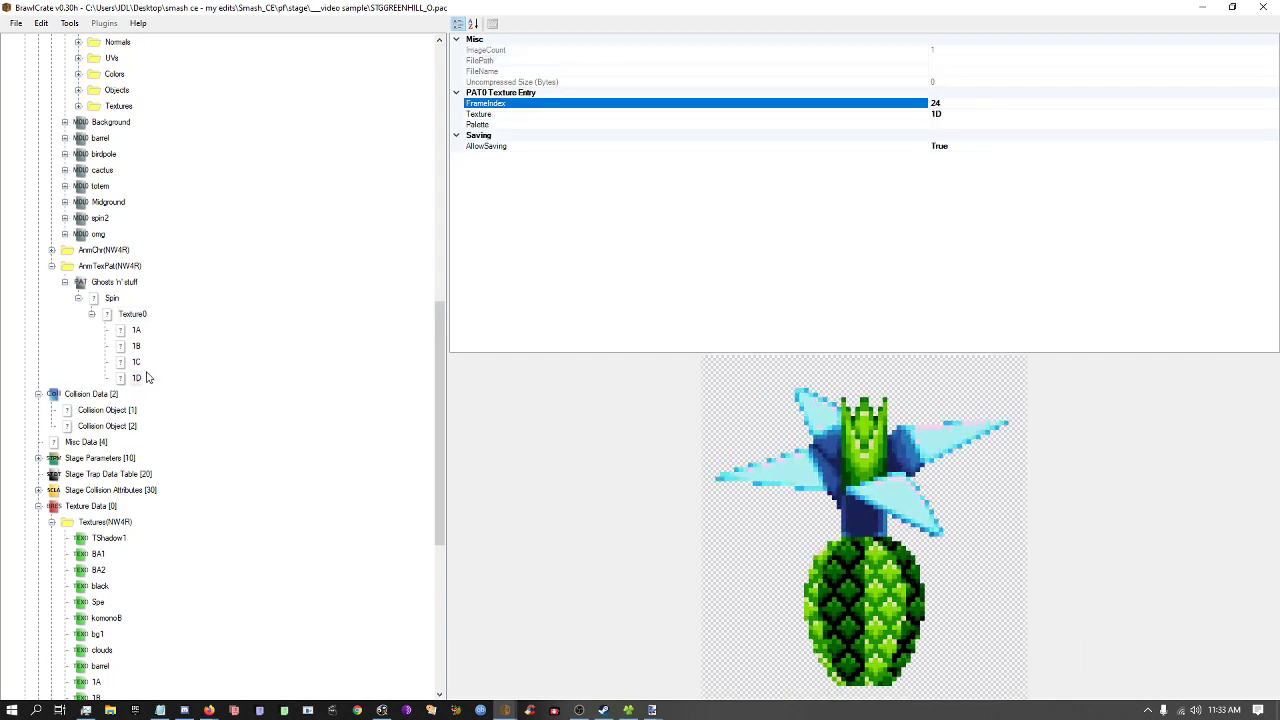
click(144, 365)
click(979, 104)
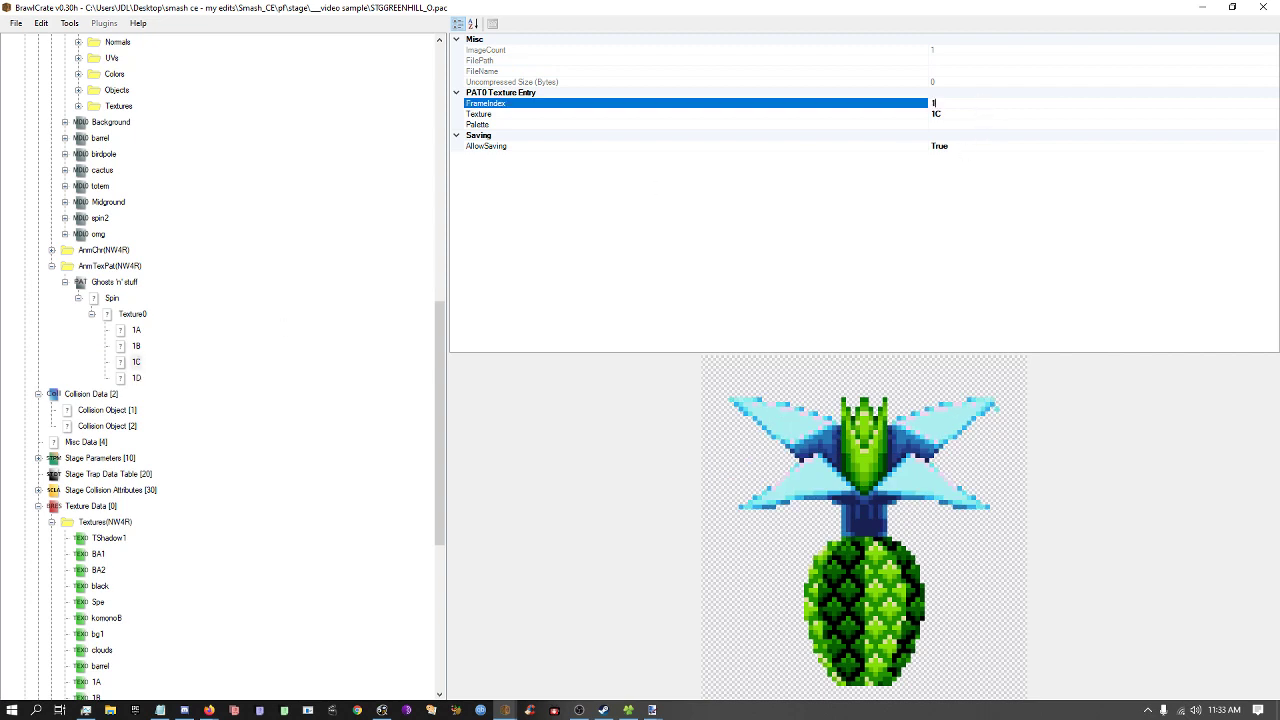
click(136, 346)
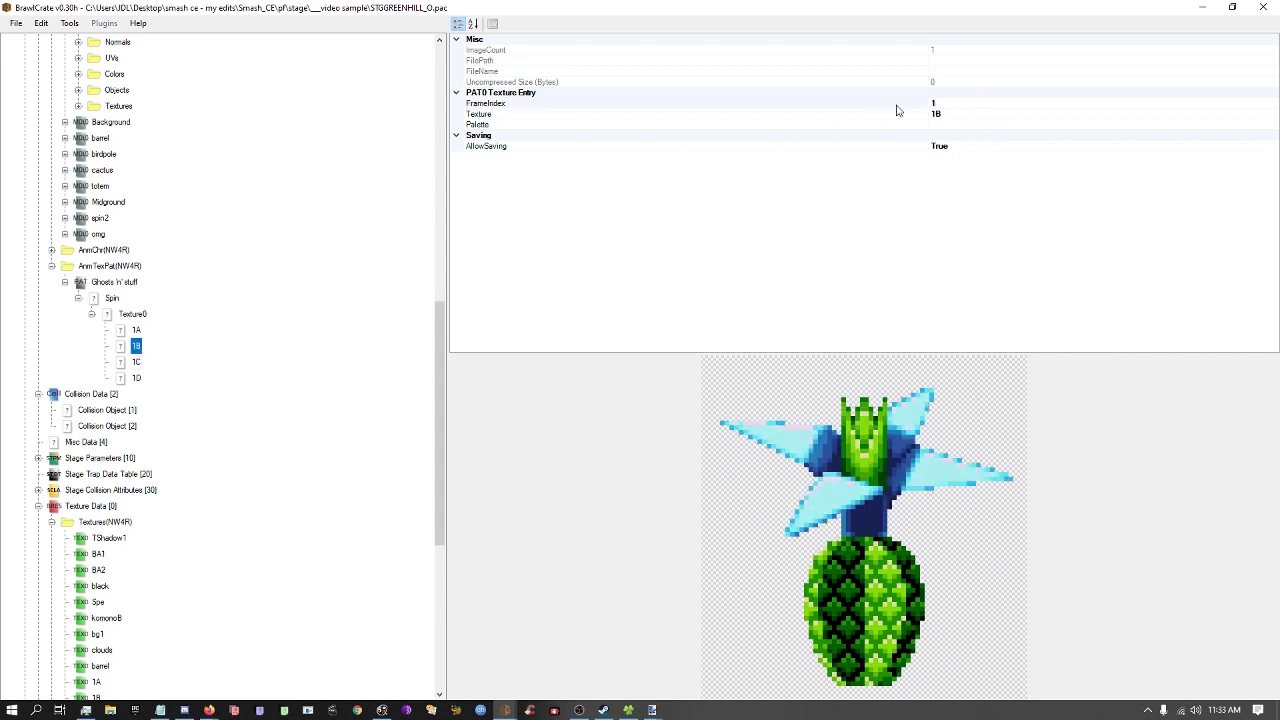
click(957, 103)
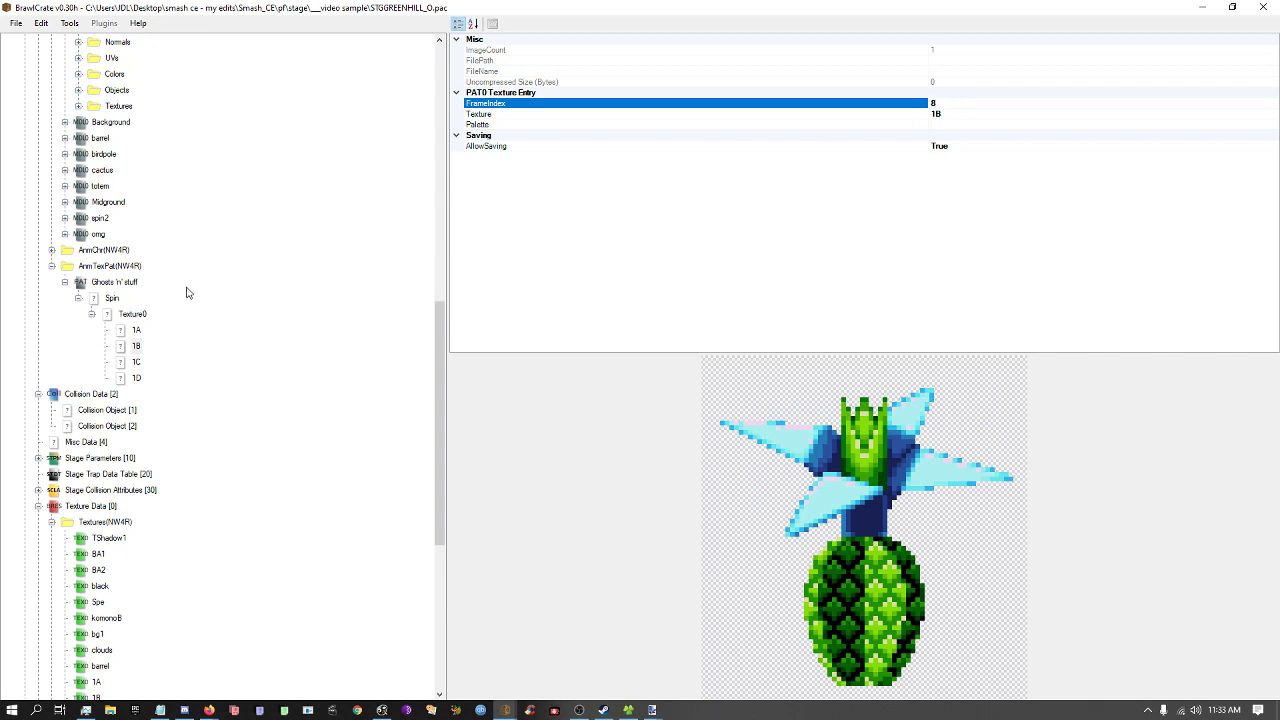
Play back the retimed Texture0 animation and collapse its texture entries under Spin.
click(130, 314)
click(866, 690)
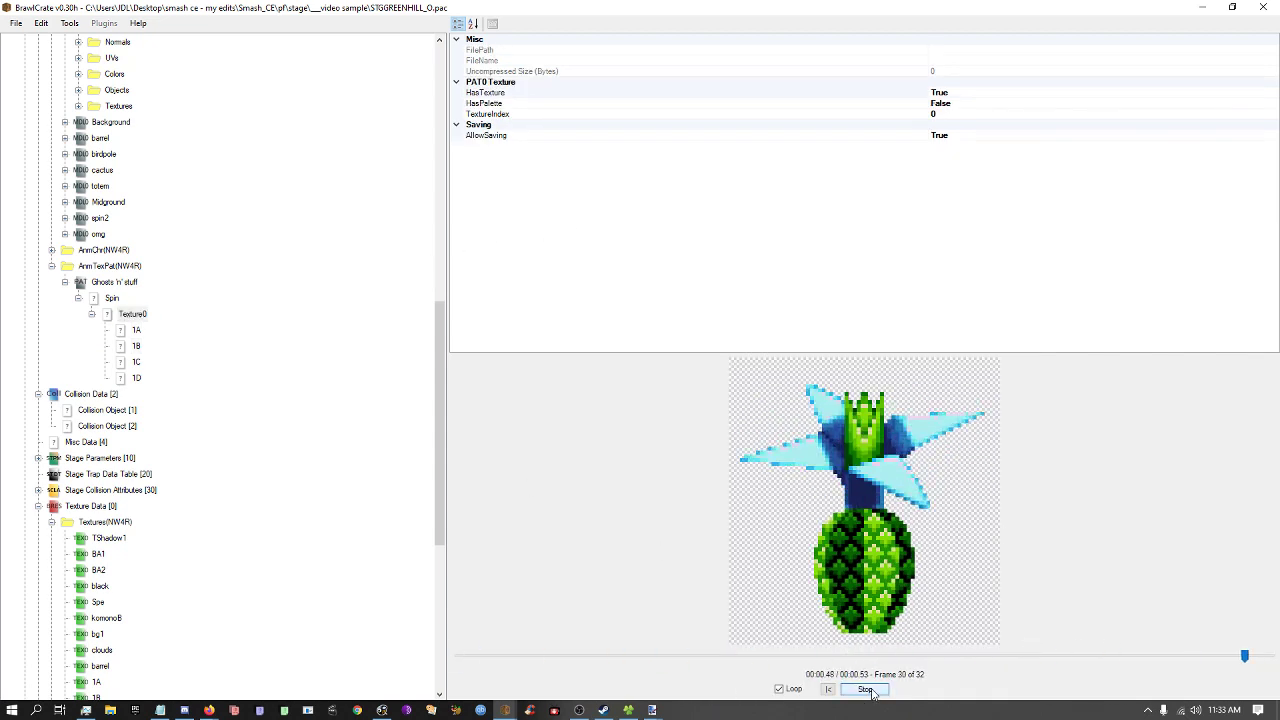
click(869, 690)
click(108, 298)
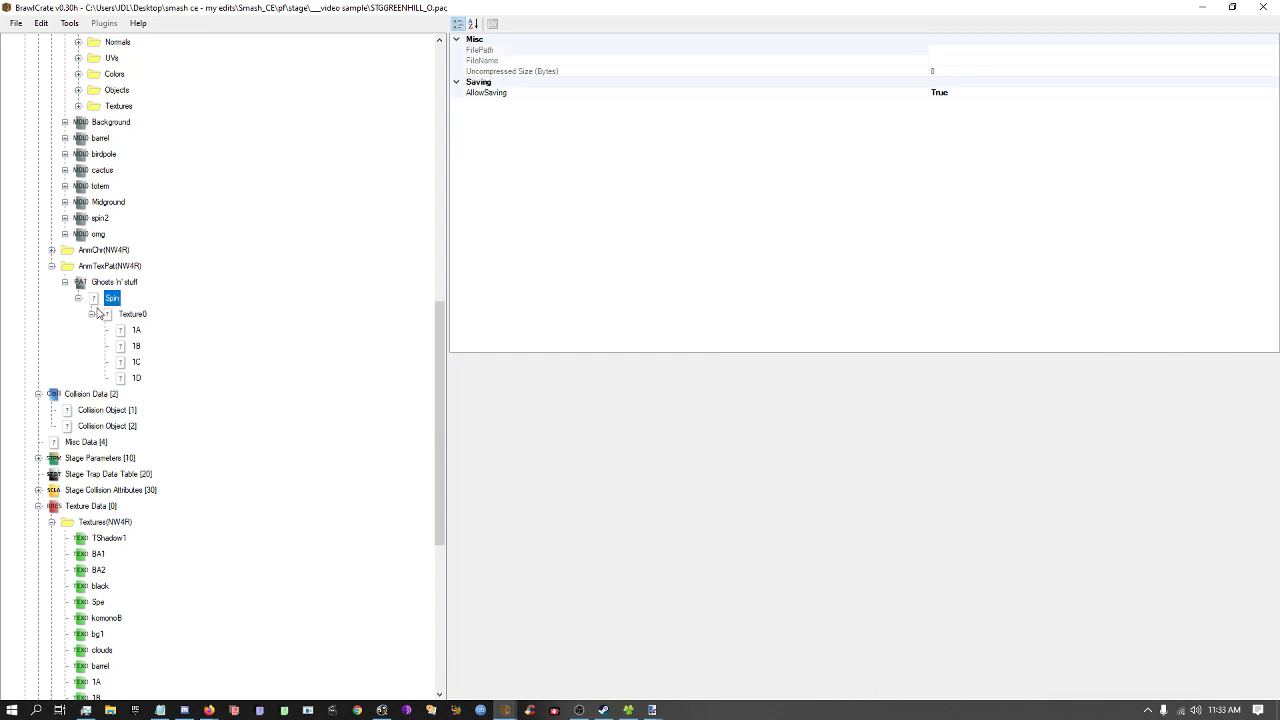
click(91, 314)
scroll(112, 298, up, 2)
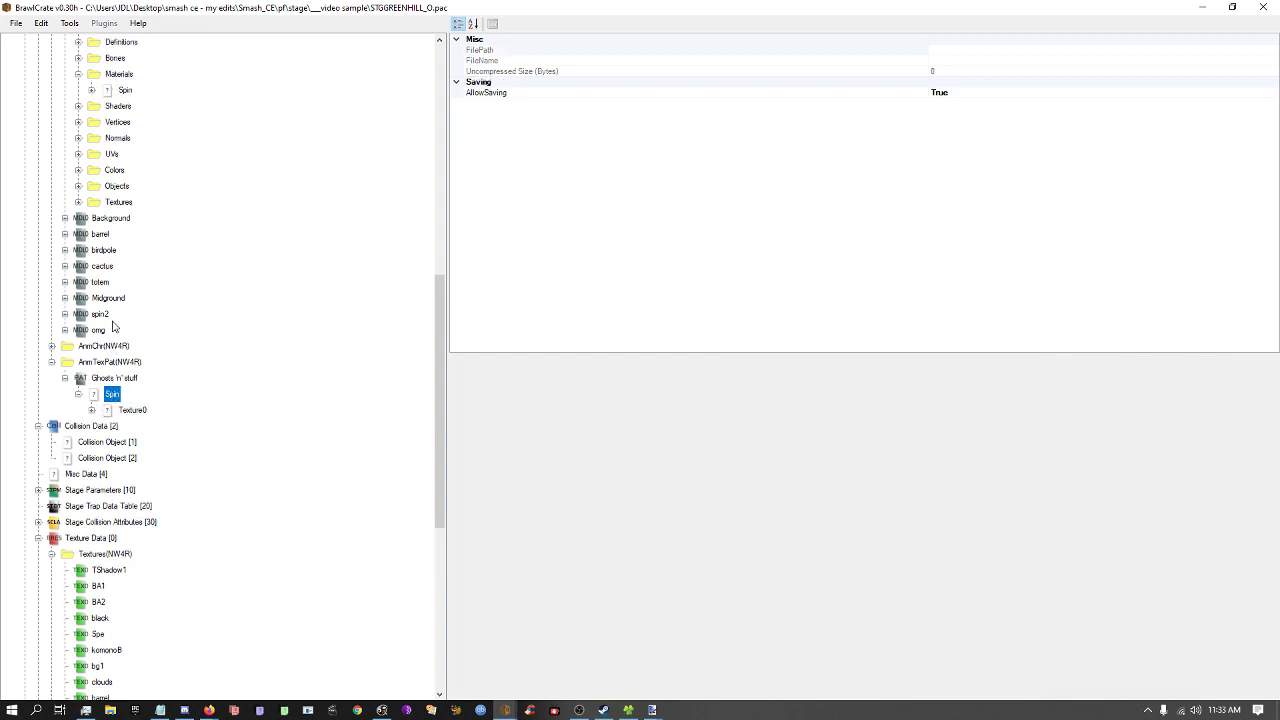
click(113, 378)
click(110, 395)
Collapse Model Data [1], preview all models in ARC 2 together, view the whole stage and close the preview.
scroll(113, 379, up, 12)
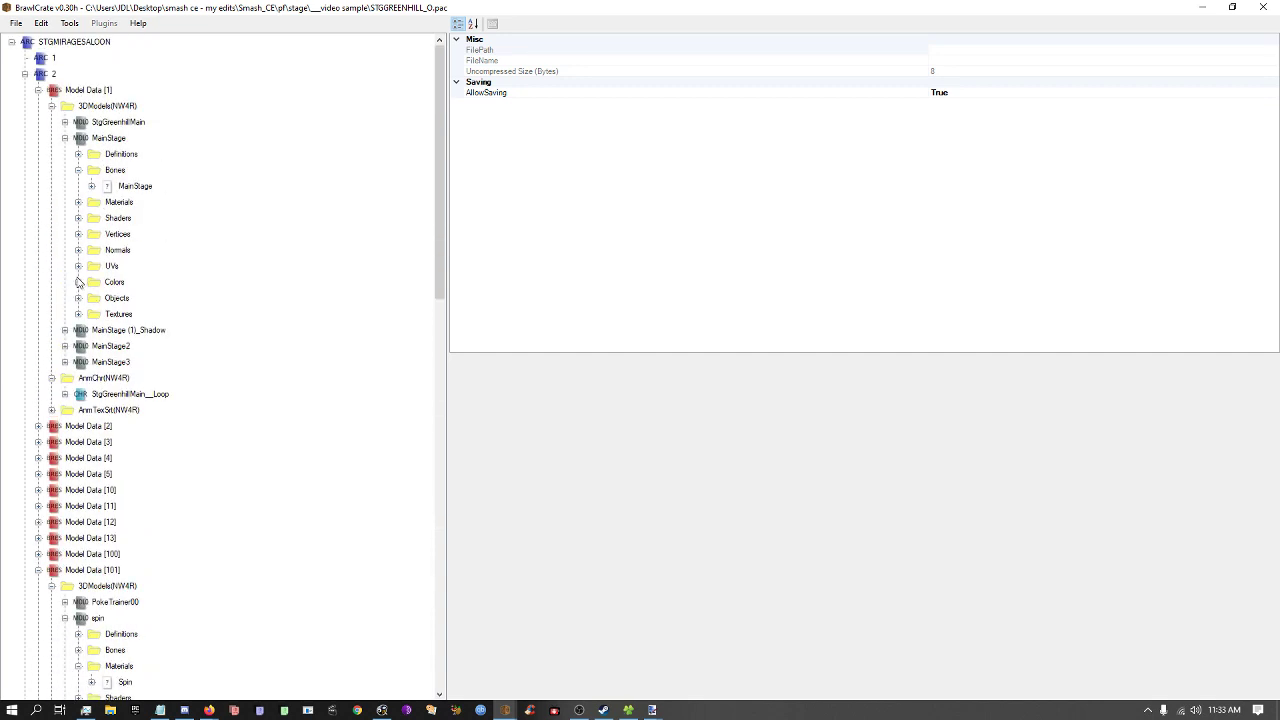
click(38, 89)
right_click(47, 80)
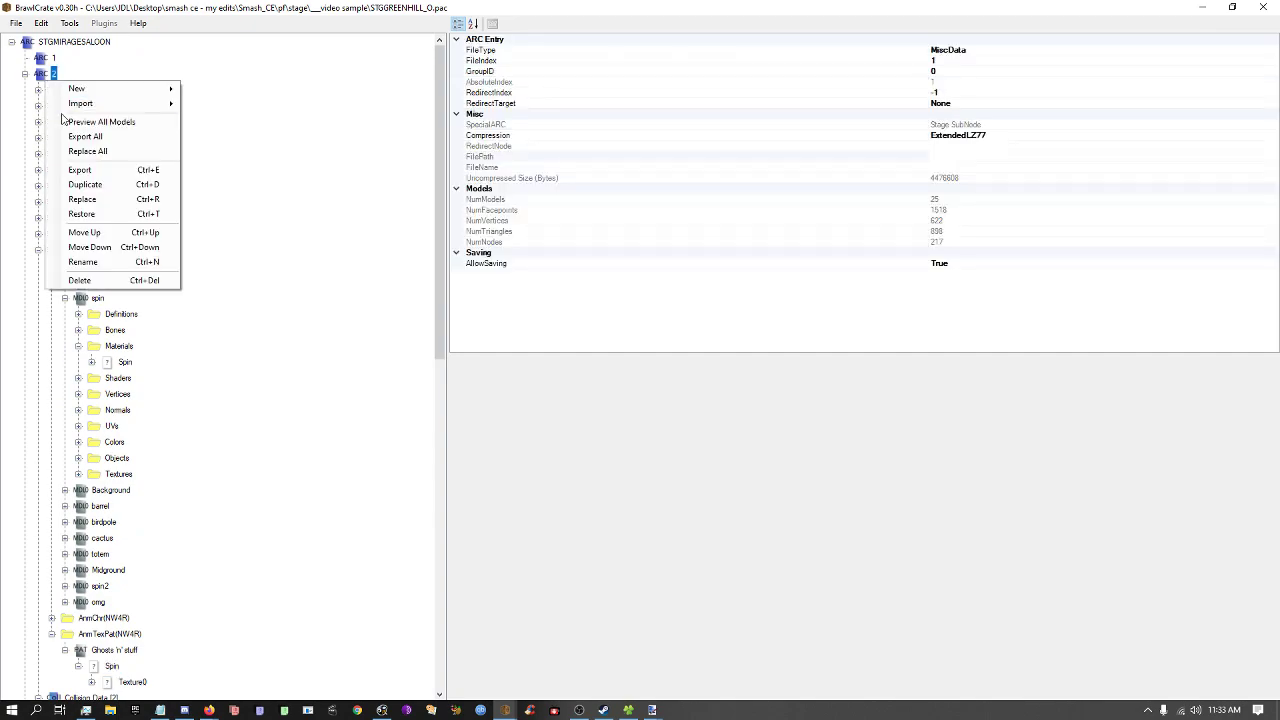
click(59, 121)
click(489, 114)
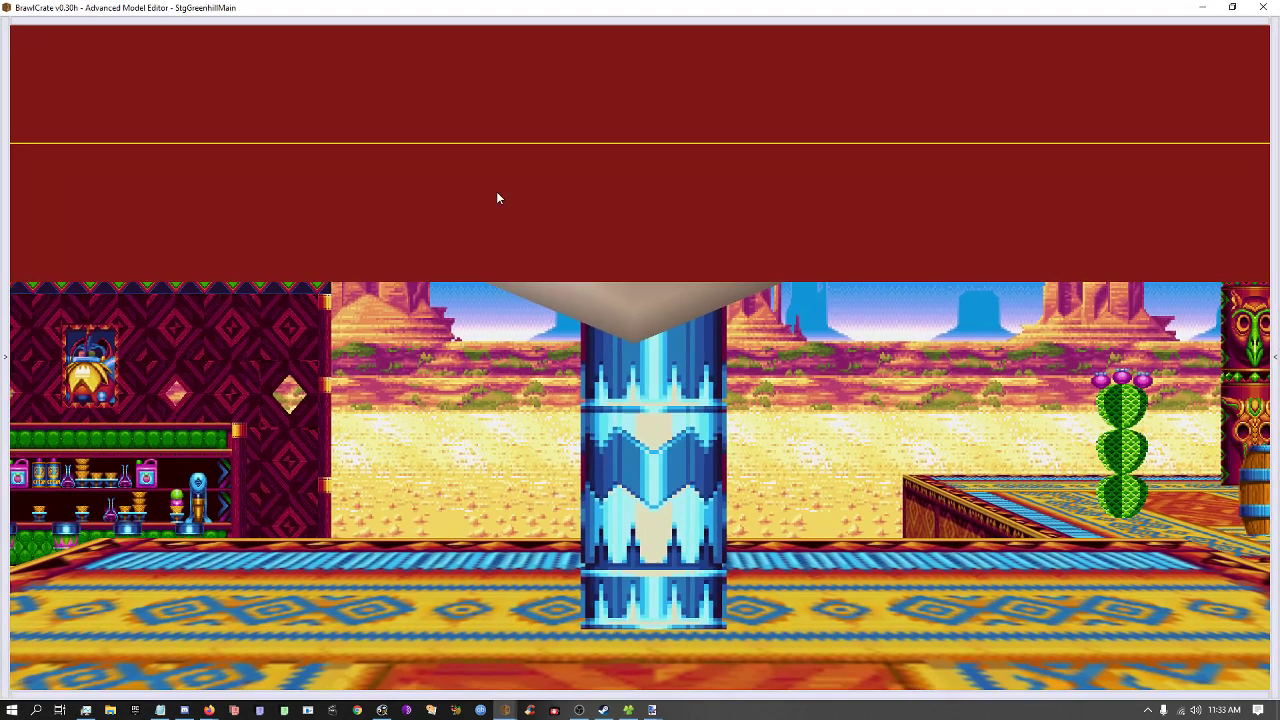
scroll(690, 366, up, 3)
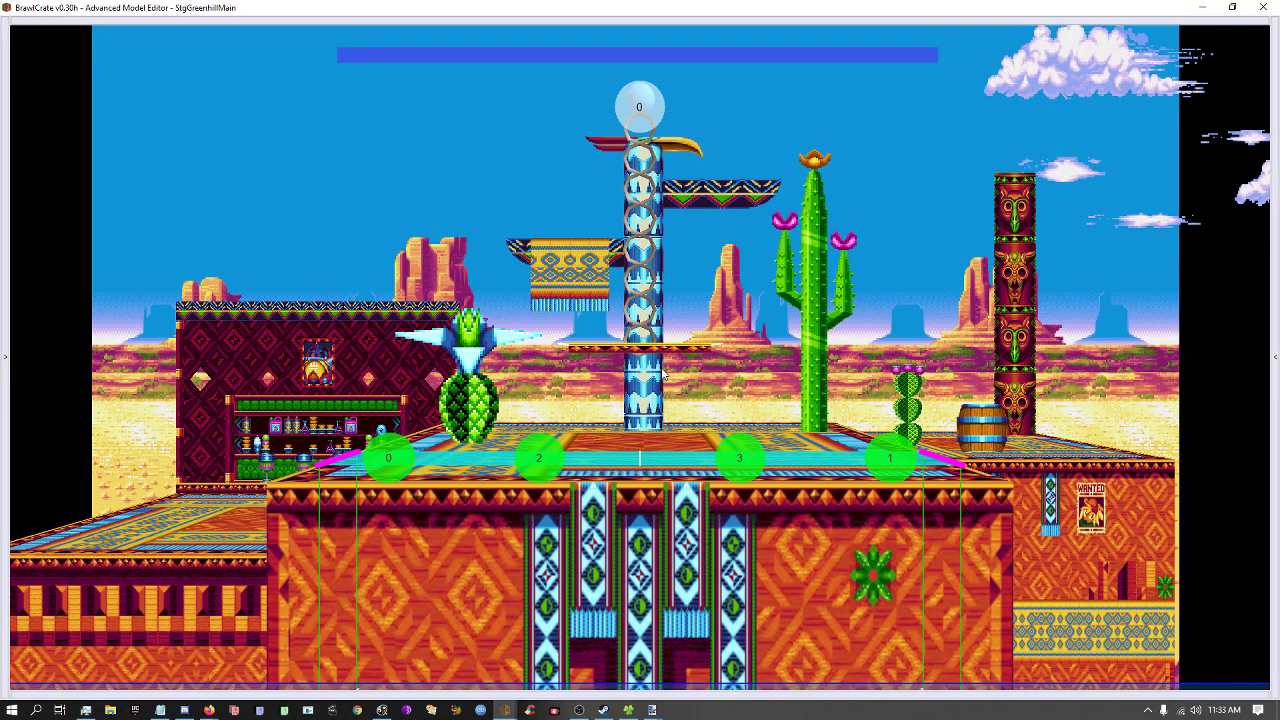
click(1266, 7)
scroll(160, 320, down, 6)
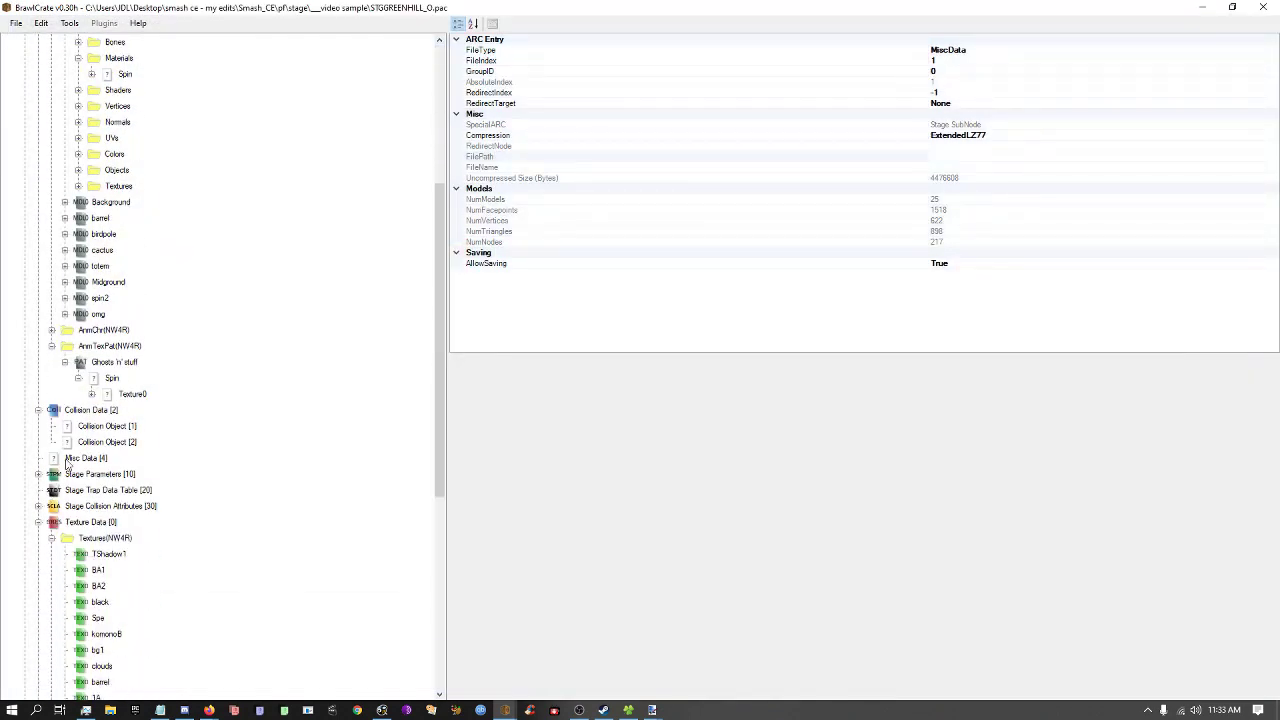
Preview the two collision objects and open Collision Data [2] in a maximized collision editor.
click(90, 413)
click(90, 429)
click(97, 443)
right_click(99, 411)
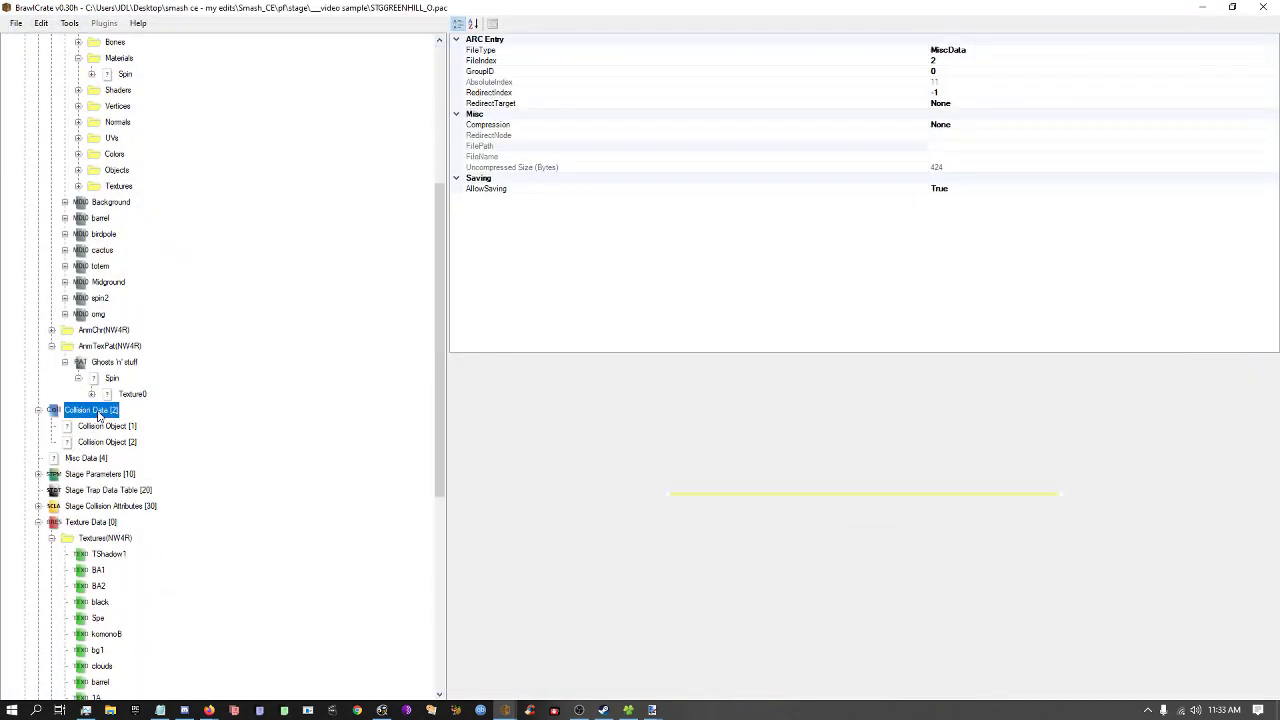
click(109, 422)
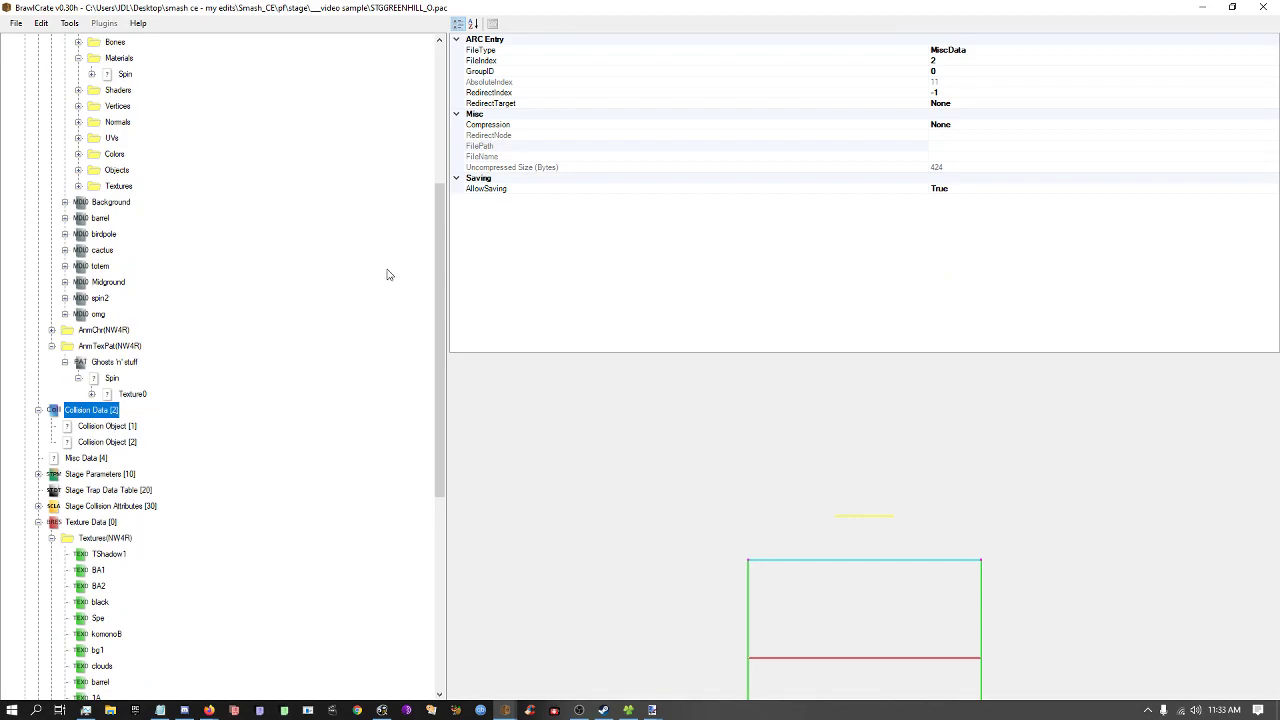
click(614, 131)
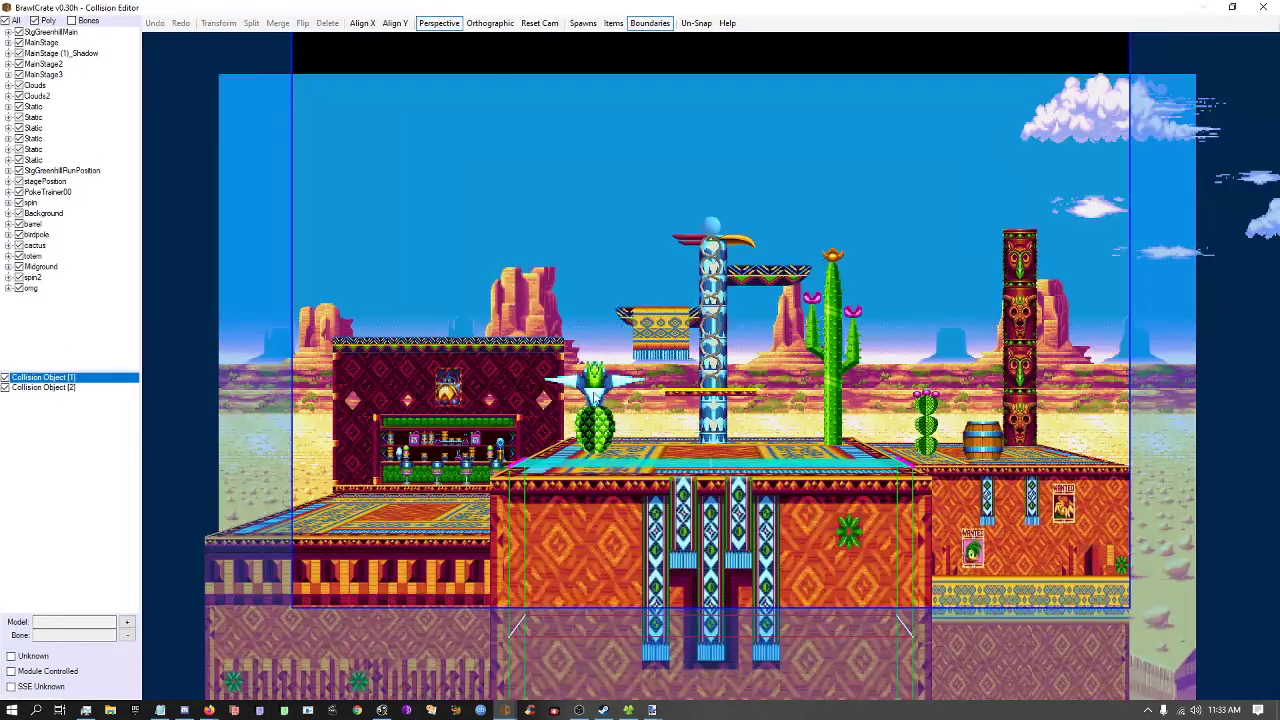
Compare Collision Object [1] and Collision Object [2] against the stage models and close the collision editor.
click(65, 379)
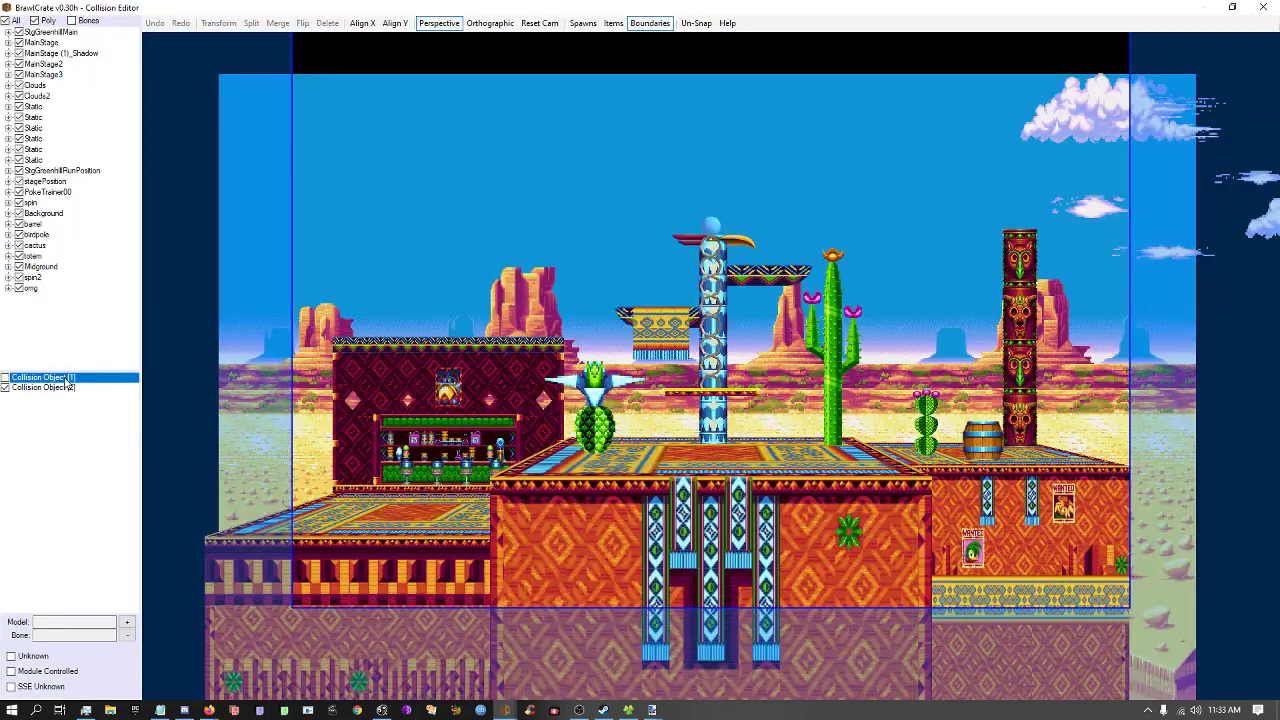
click(62, 388)
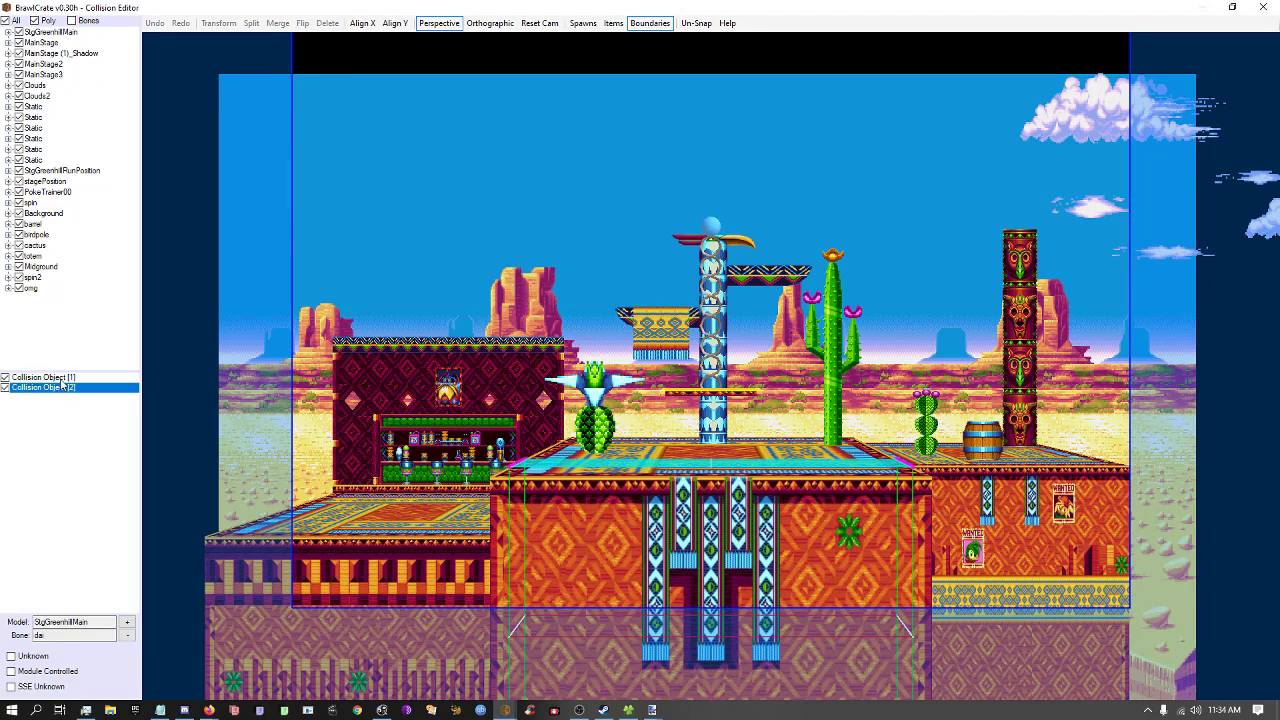
click(61, 378)
click(432, 536)
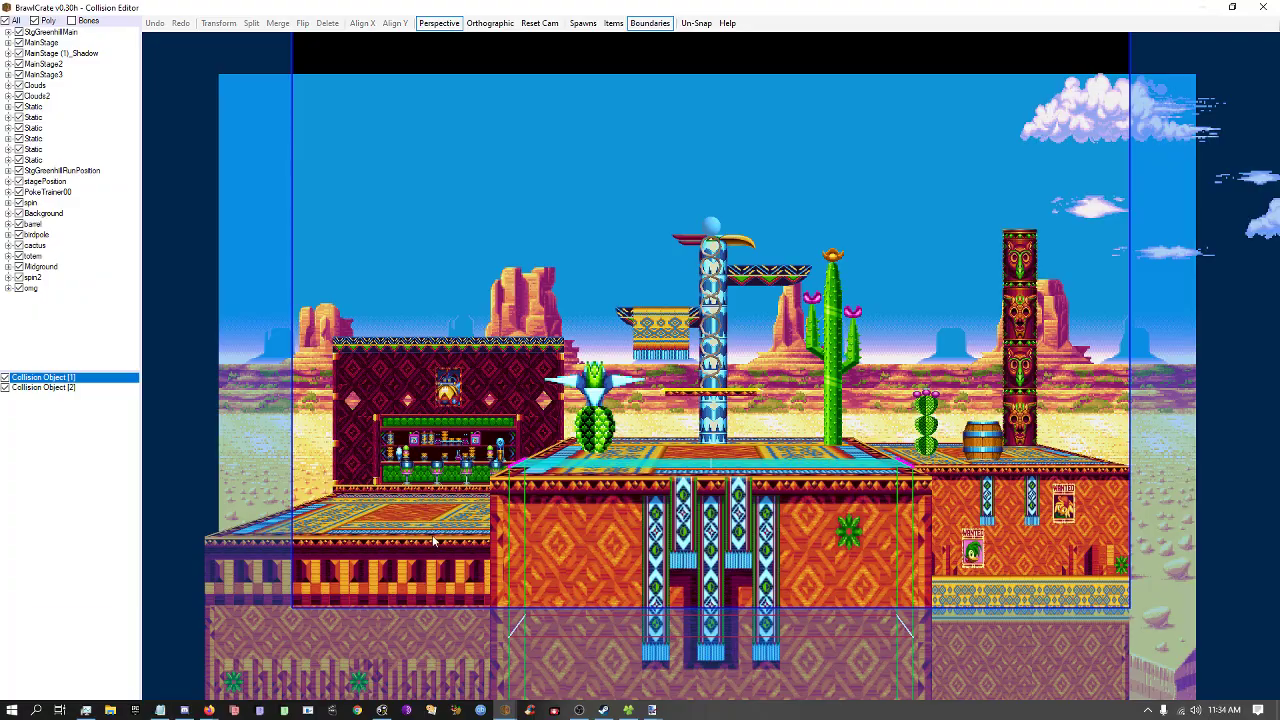
right_drag(433, 536, 561, 499)
scroll(561, 505, down, 8)
scroll(411, 522, up, 3)
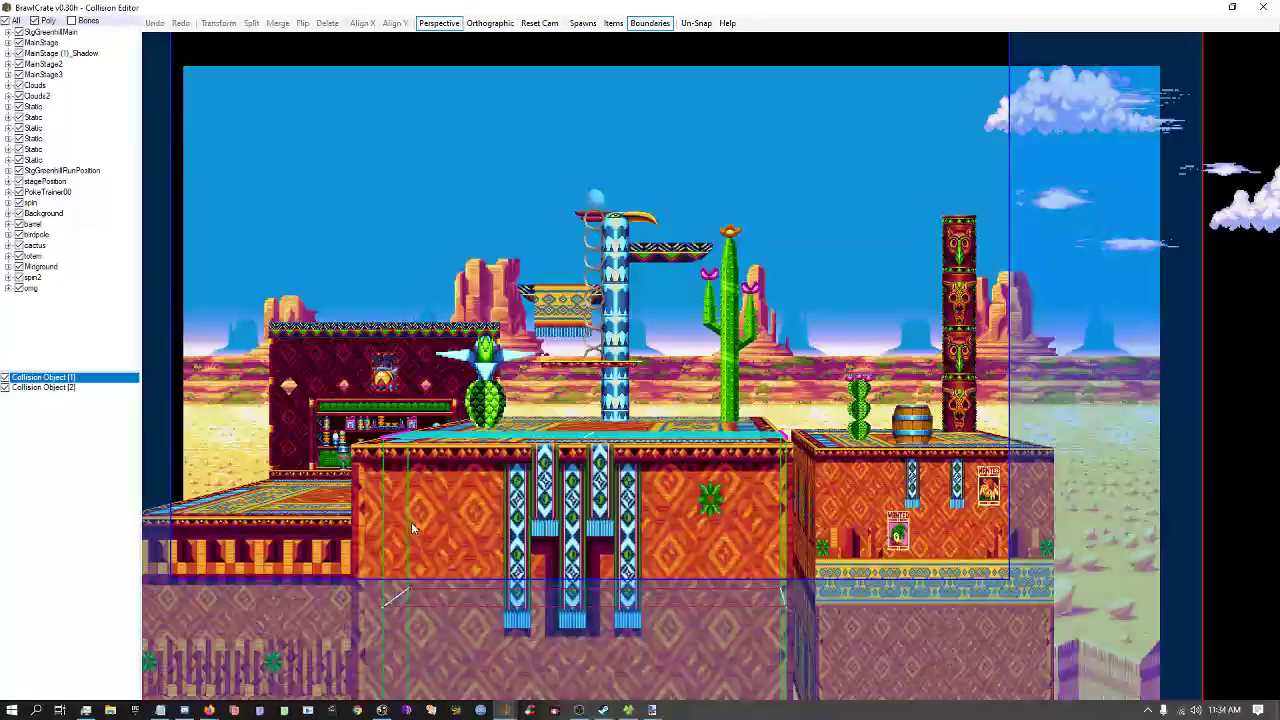
double_click(497, 6)
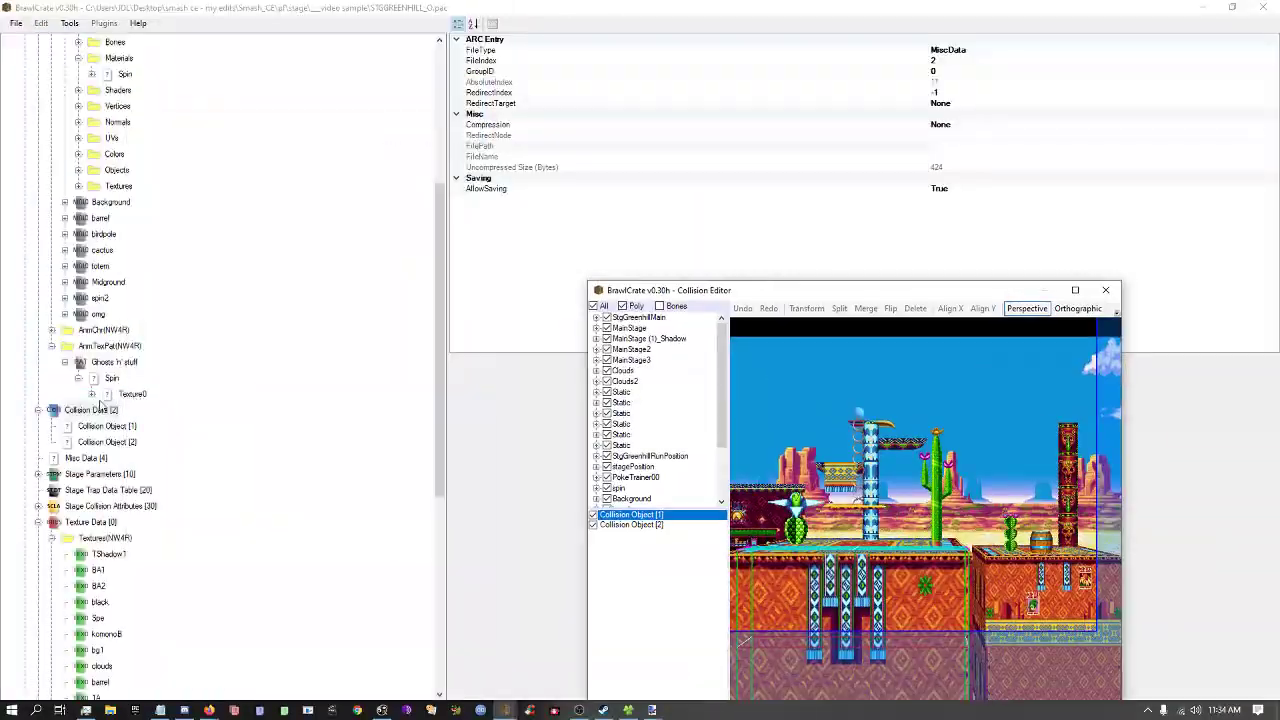
click(1098, 292)
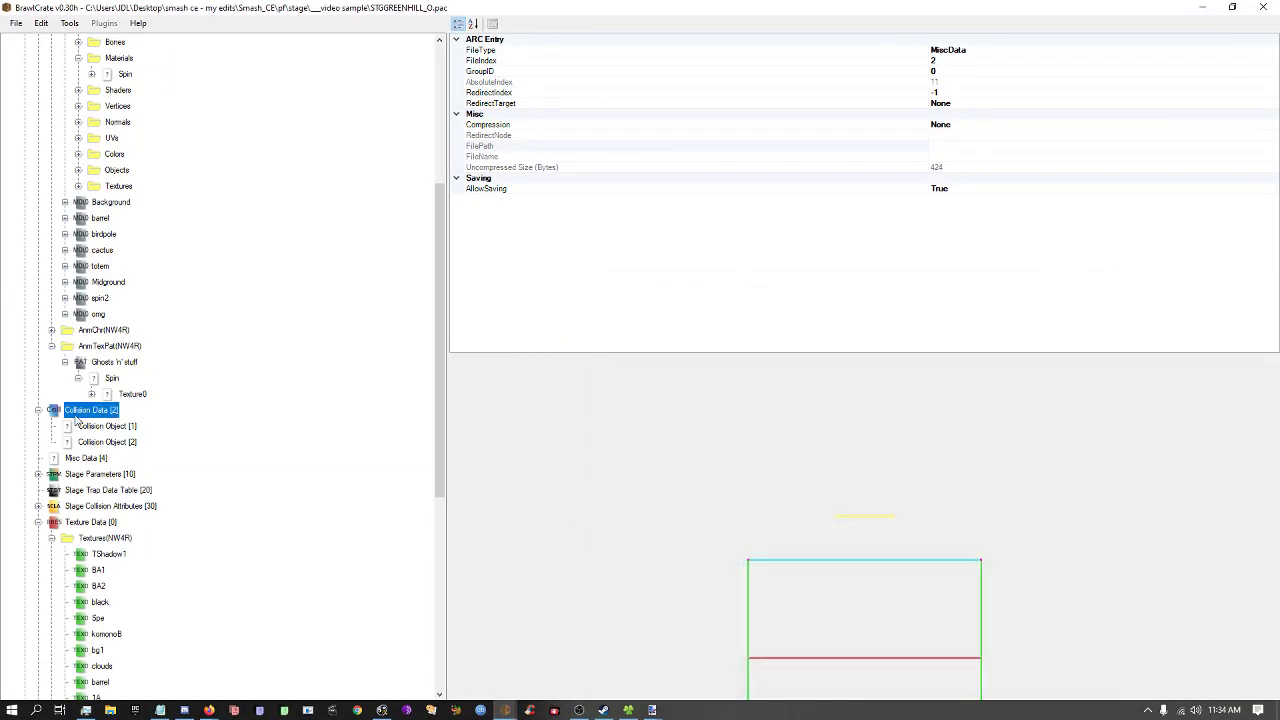
Switch to the STGBATTLEFIELD.pac window and preview its Collision Data [2] for comparison.
key(ctrl+r)
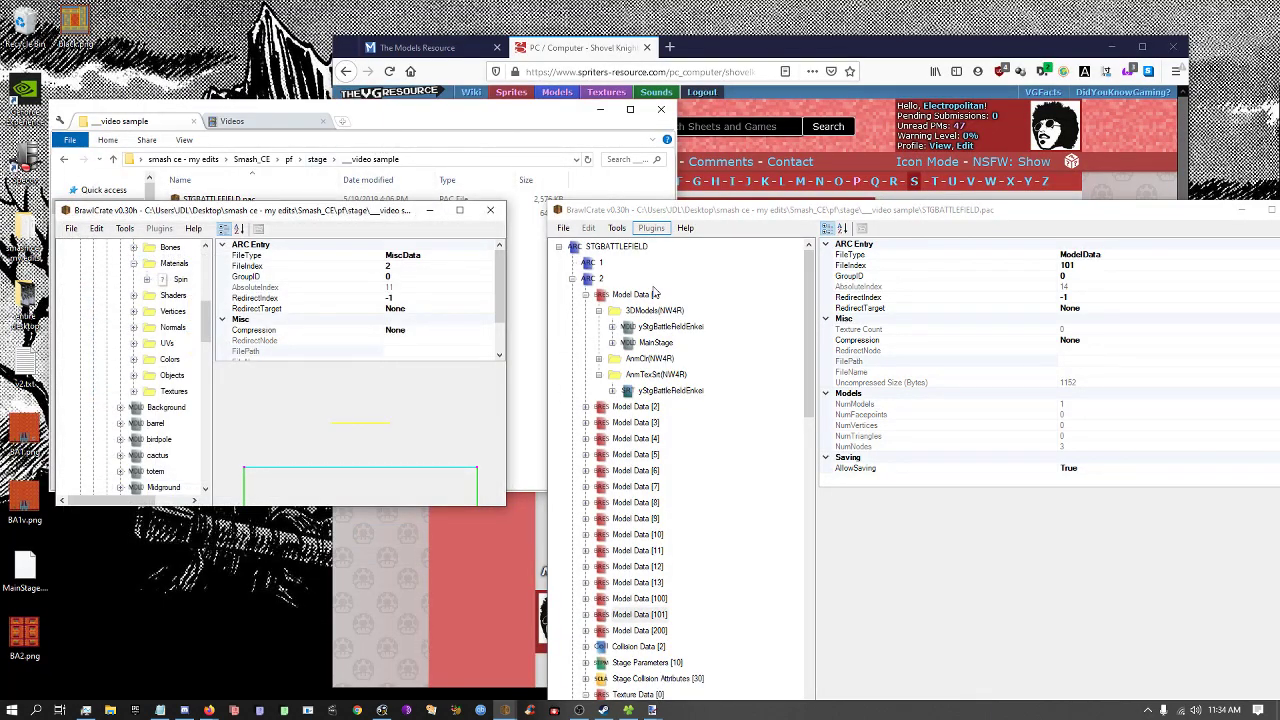
scroll(678, 427, down, 4)
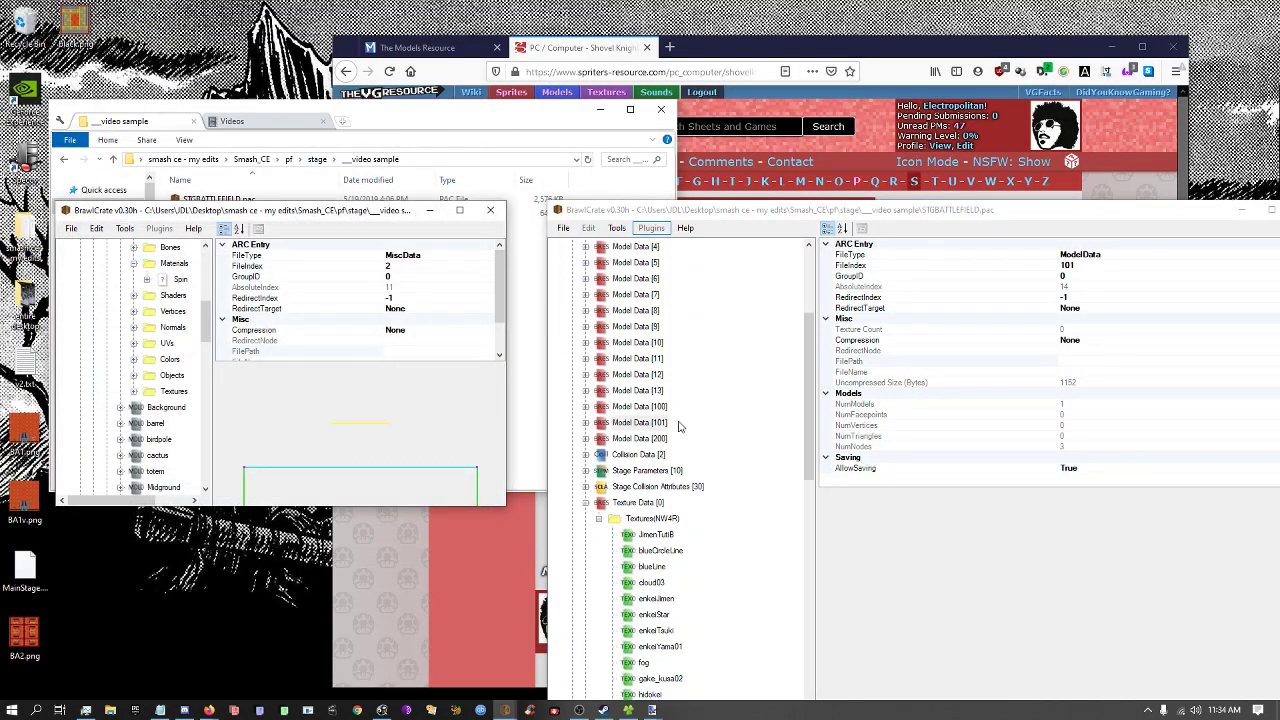
click(638, 454)
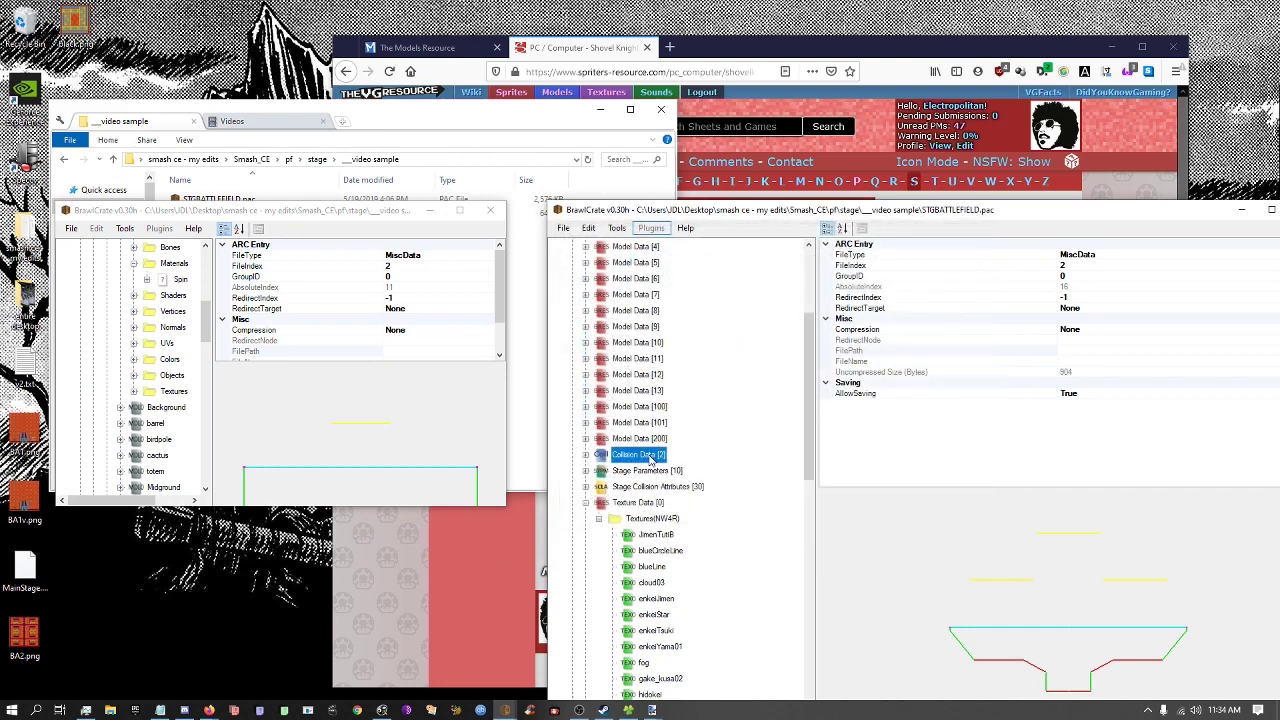
Maximize the STGGREENHILL_O.pac window and reopen its Collision Data [2] in a maximized collision editor.
click(310, 211)
drag(339, 213, 340, 0)
right_click(104, 432)
click(117, 437)
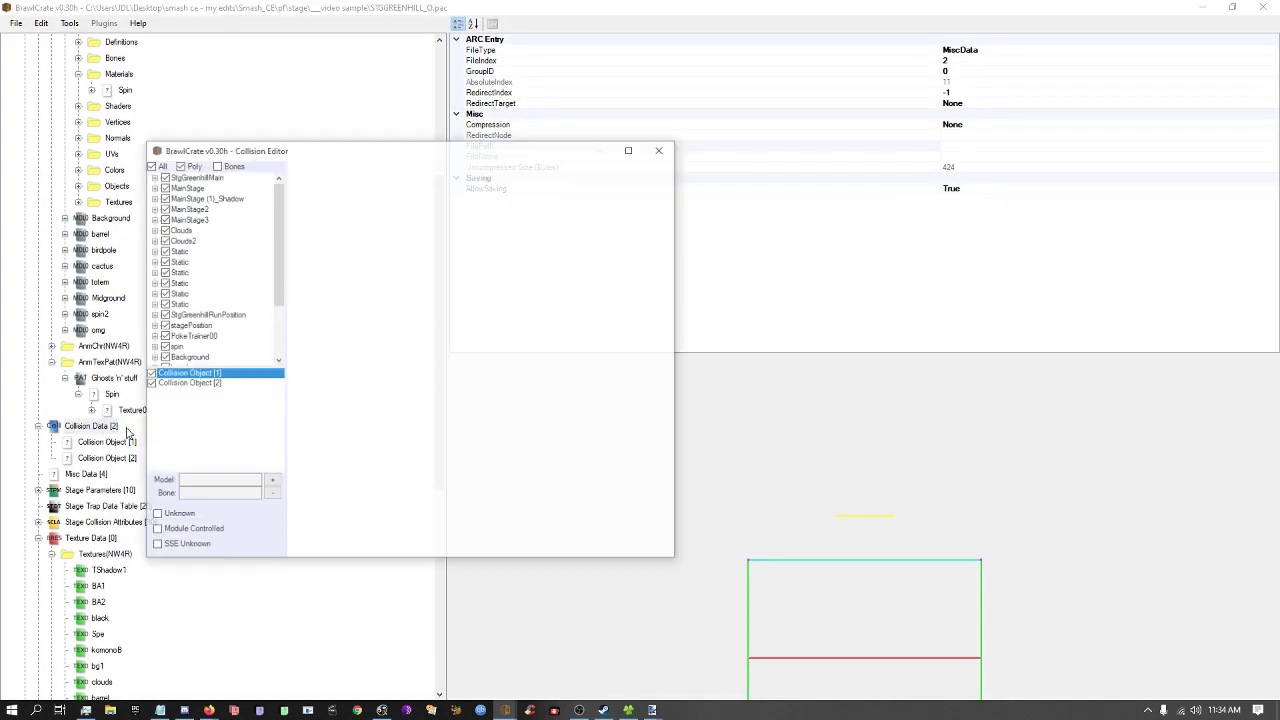
click(631, 149)
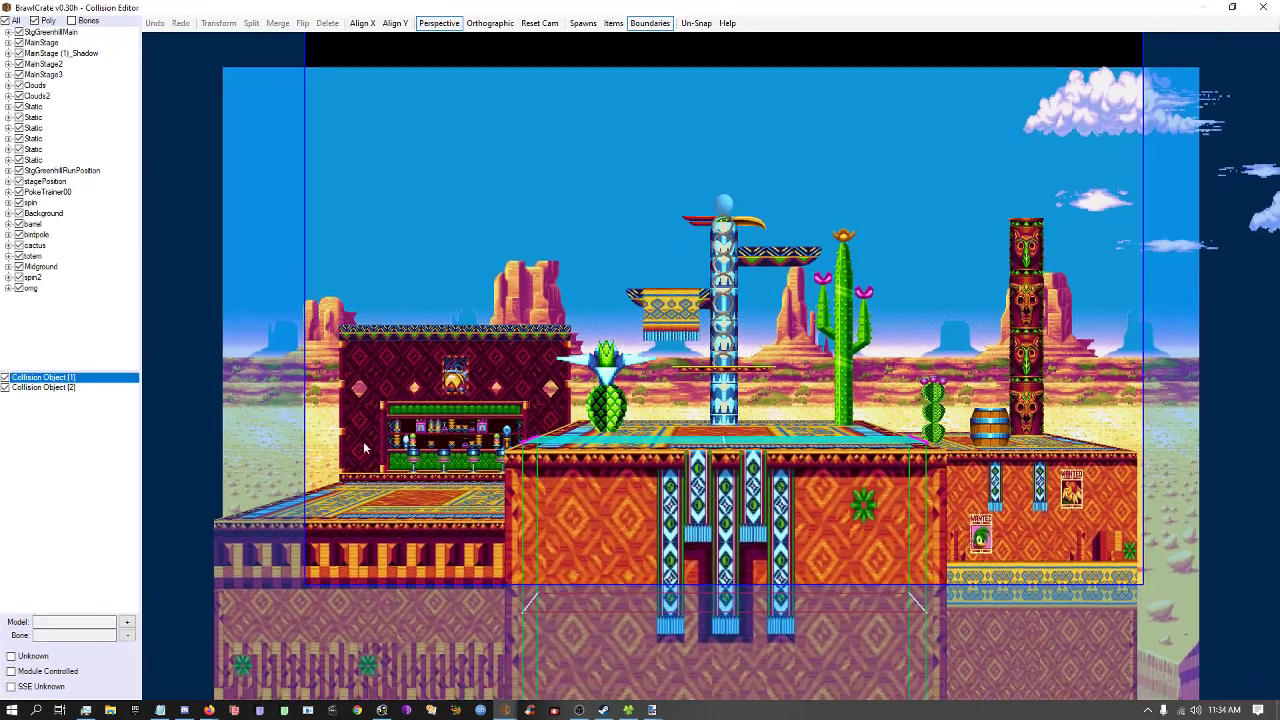
Delete the existing floor and wall collisions of Collision Object [1] around the central platform.
drag(502, 430, 966, 632)
drag(879, 607, 755, 545)
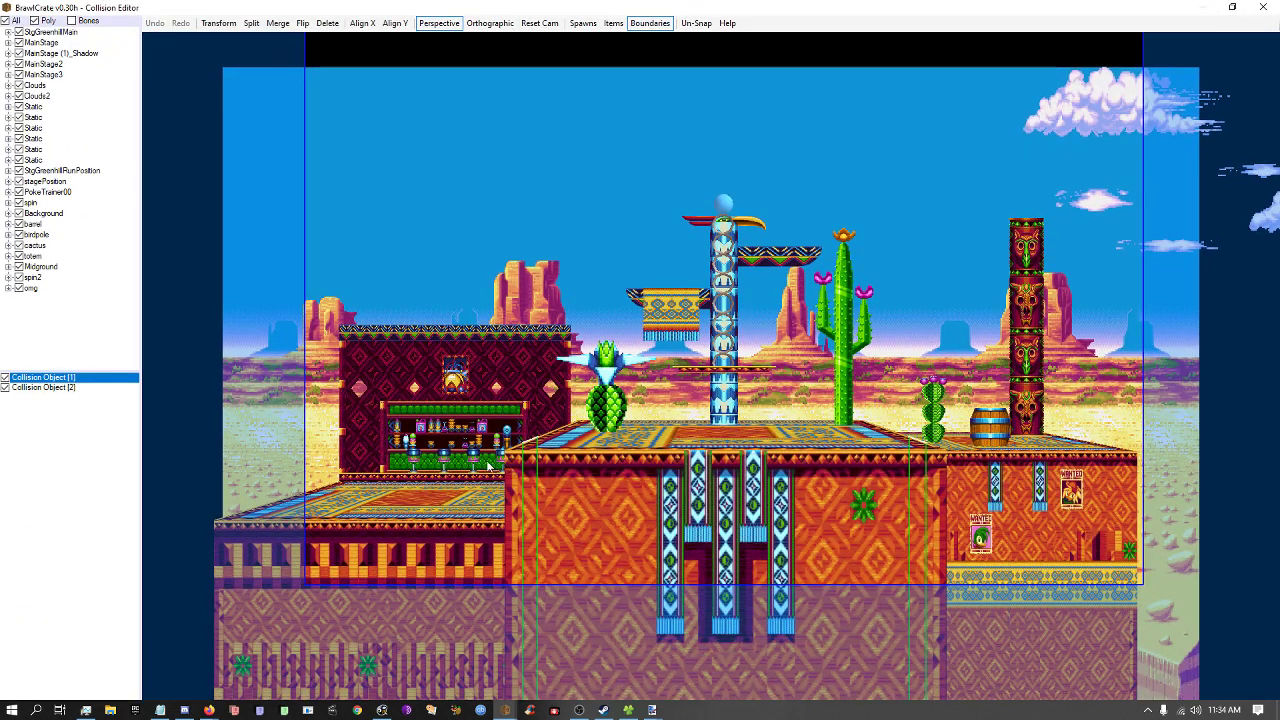
scroll(490, 467, up, 5)
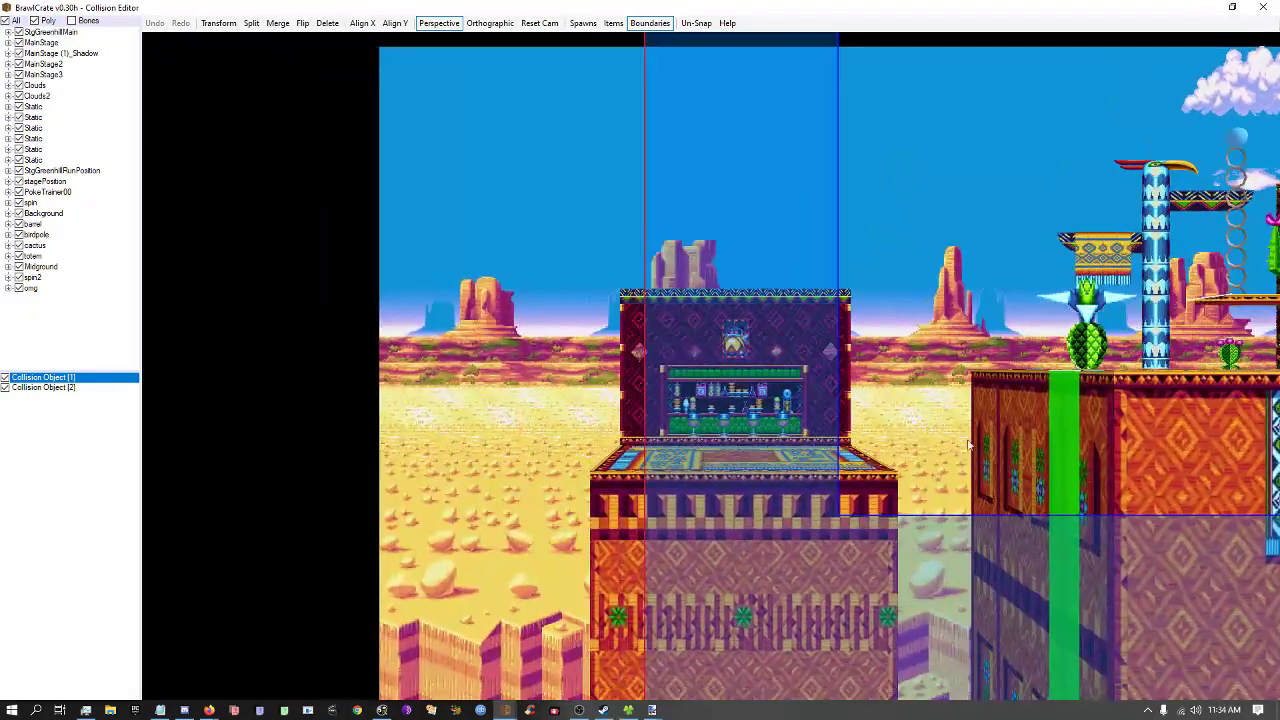
click(1065, 440)
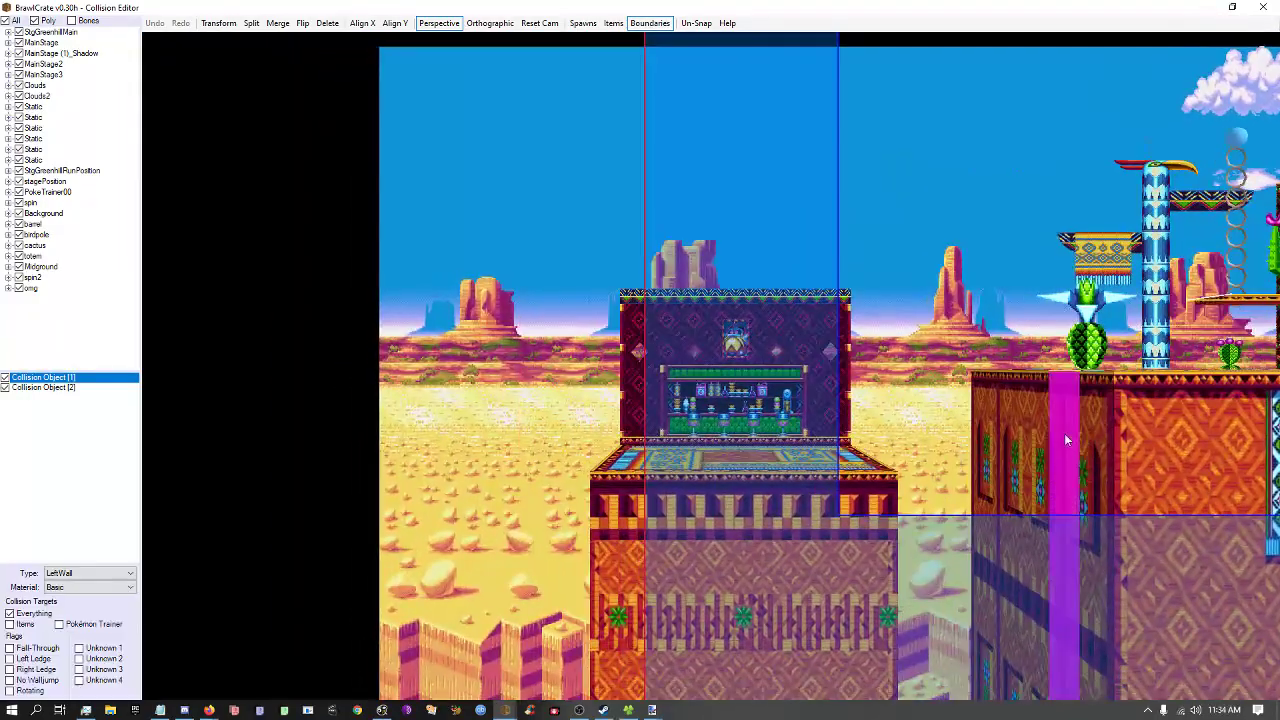
key(Delete)
Draw a new collision segment along the left part of the central platform's top edge in Collision Object [1] and select it.
right_drag(1101, 452, 868, 457)
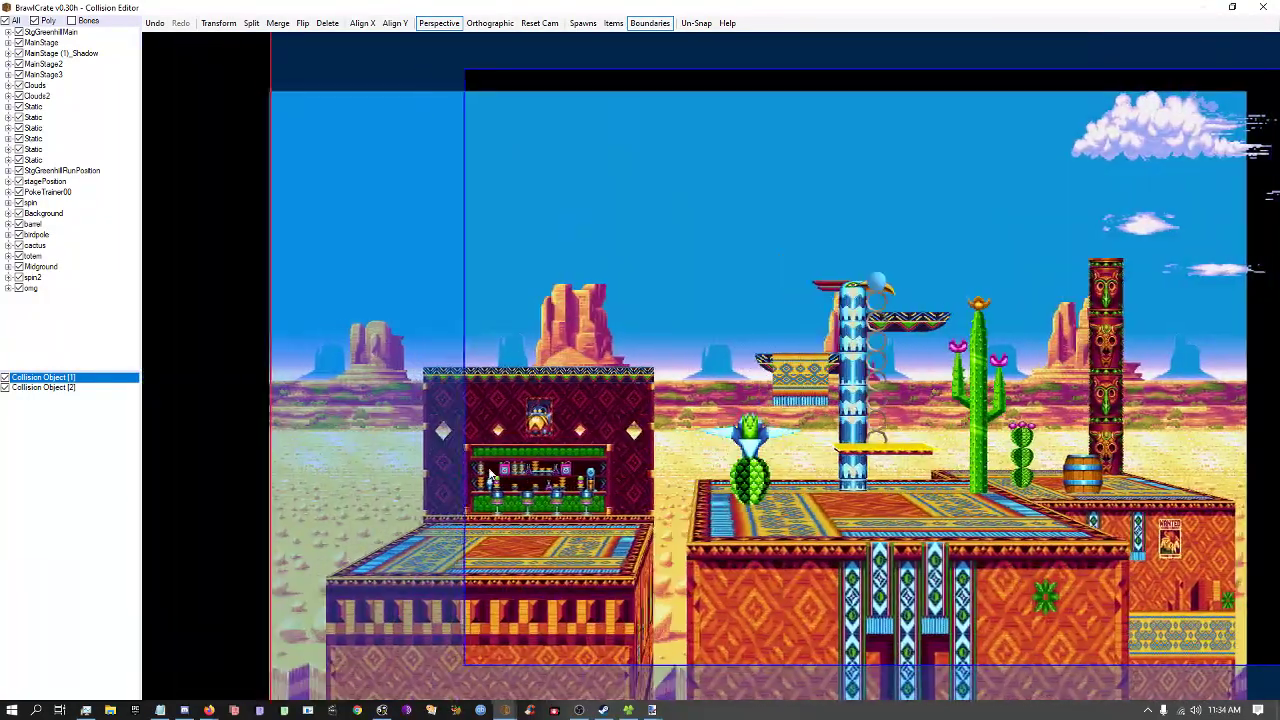
click(558, 486)
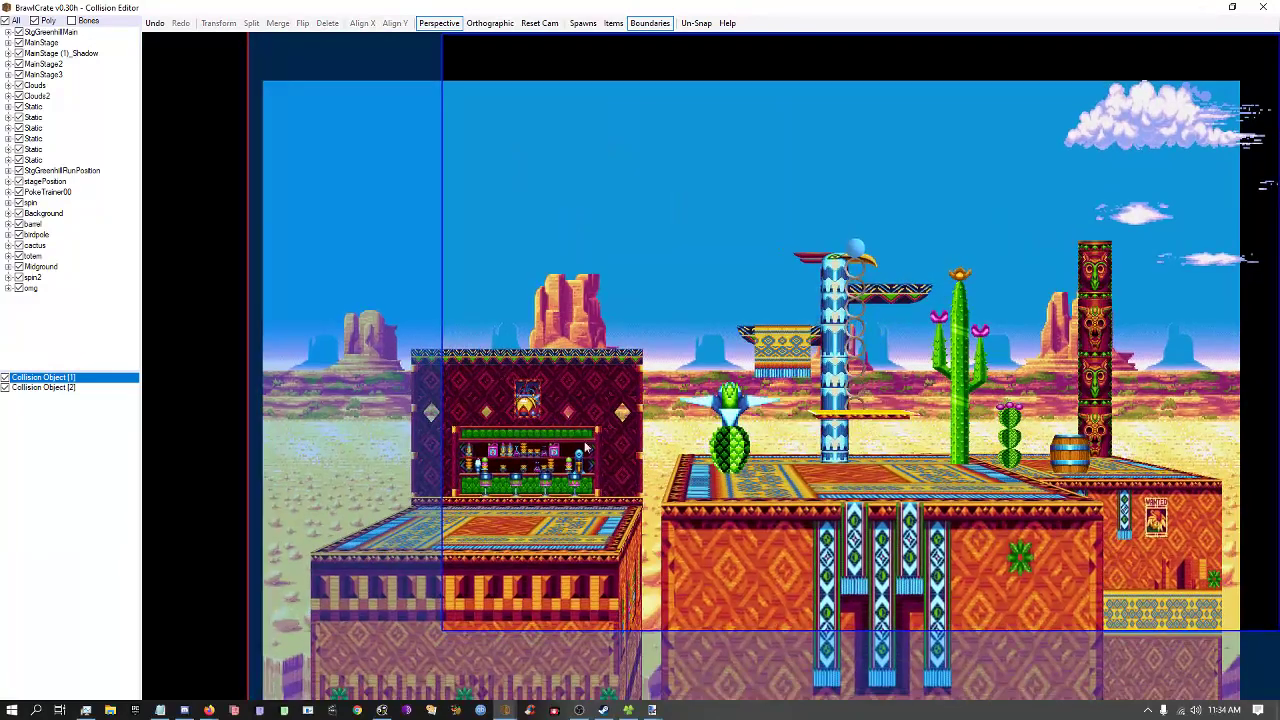
right_drag(646, 517, 627, 505)
drag(667, 502, 811, 494)
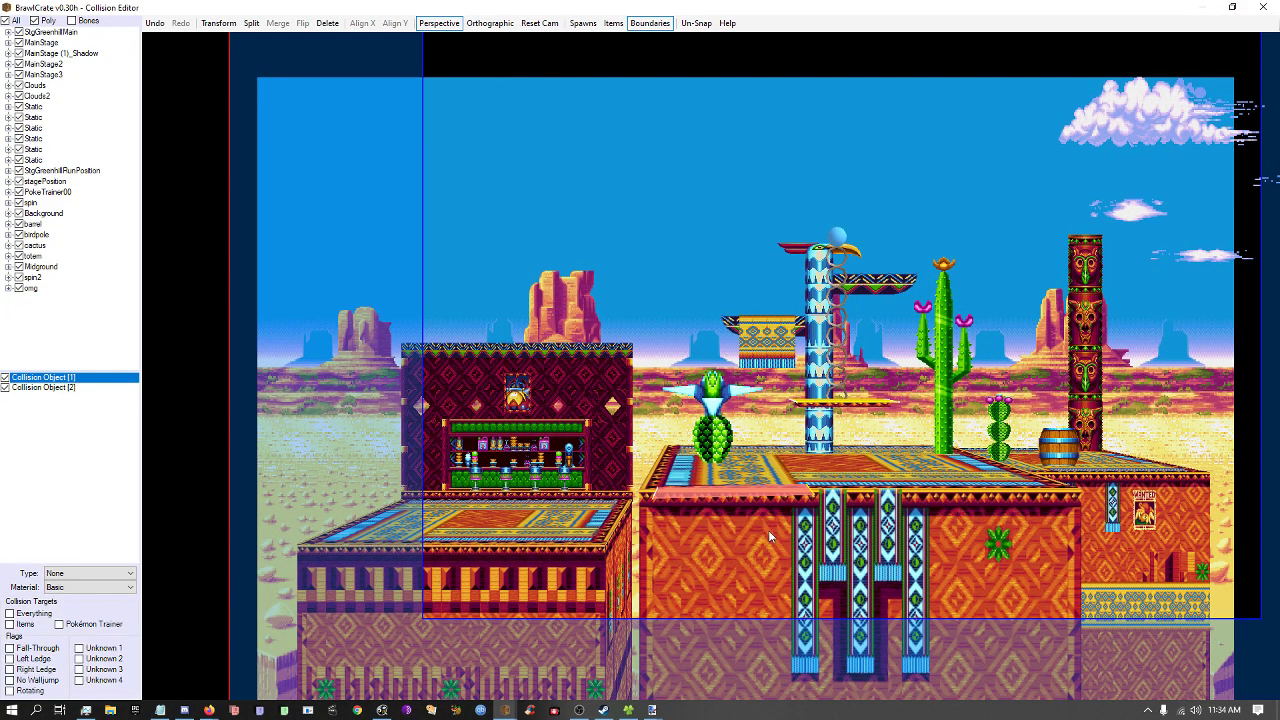
scroll(768, 530, up, 4)
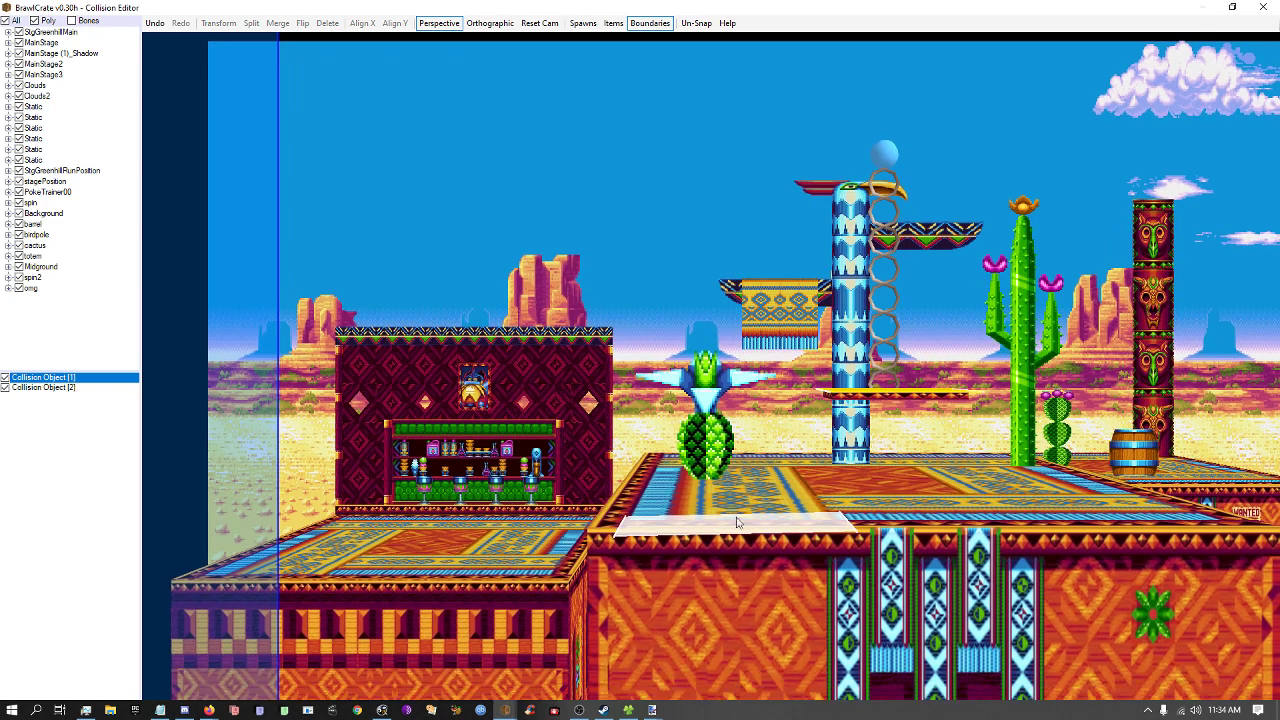
click(684, 530)
Set the new collision segment's type to Floor and review the available materials, keeping Basic.
click(89, 573)
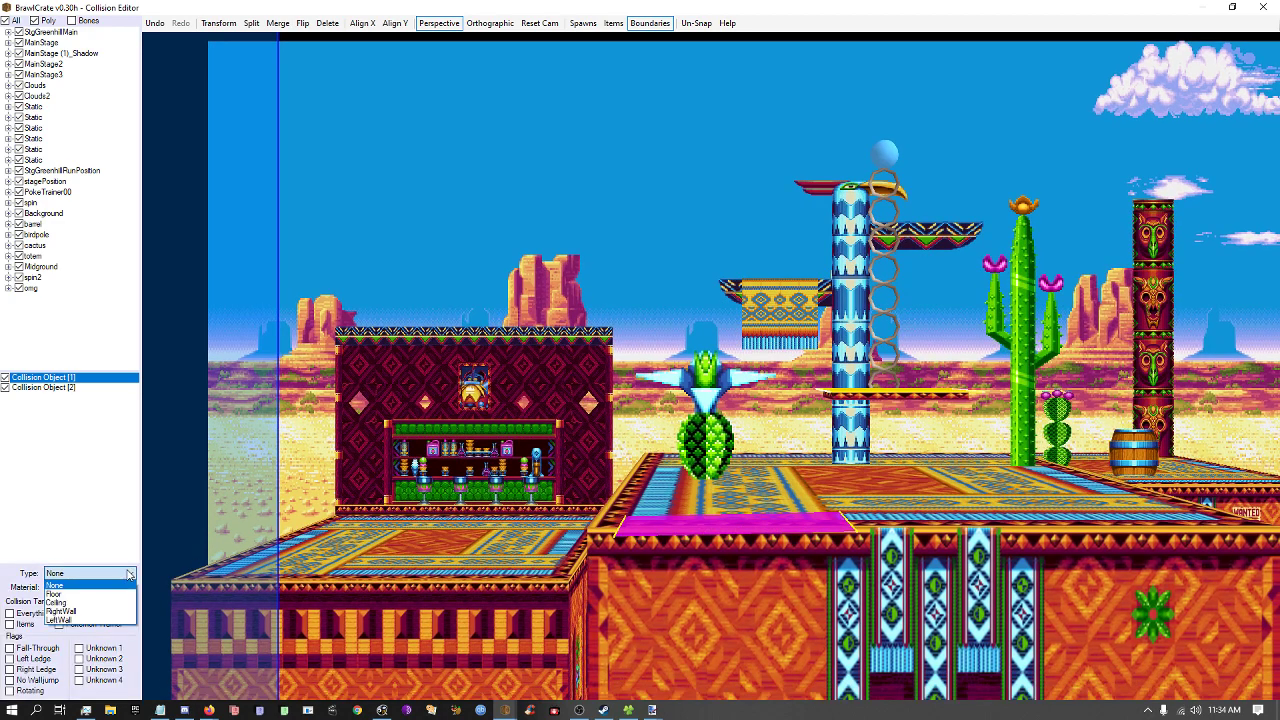
click(98, 596)
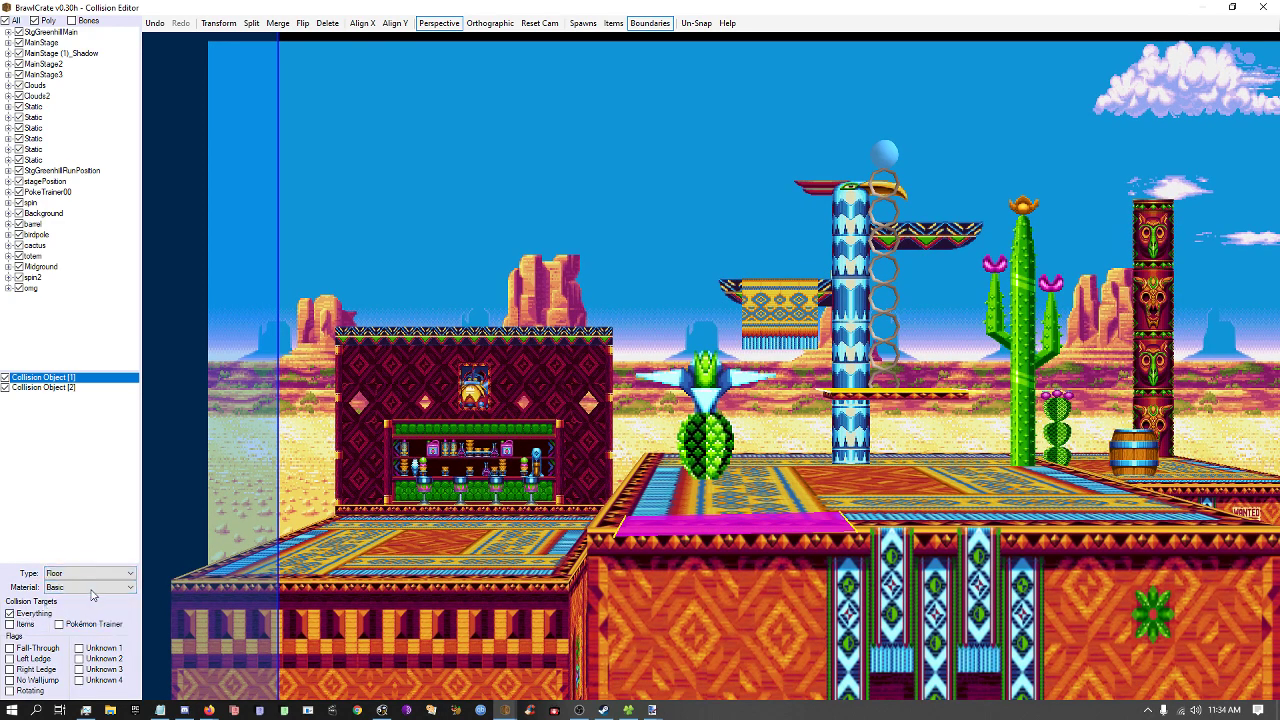
click(95, 590)
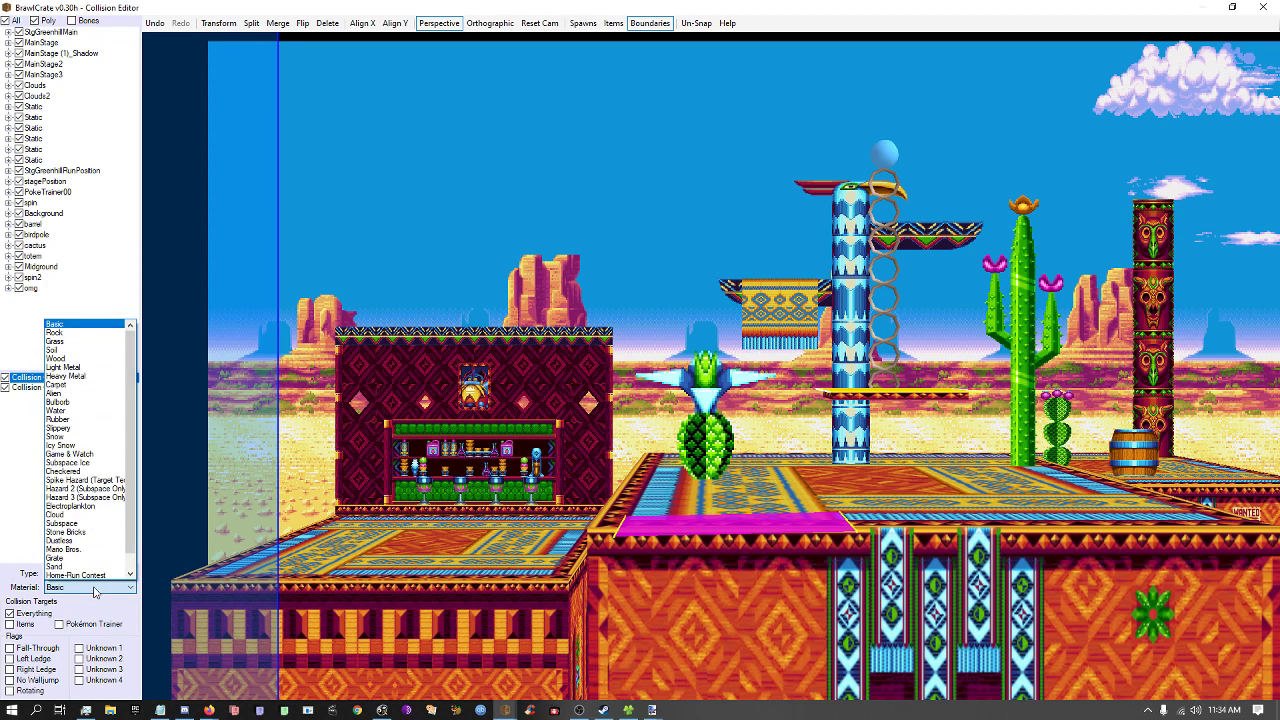
click(95, 590)
click(783, 483)
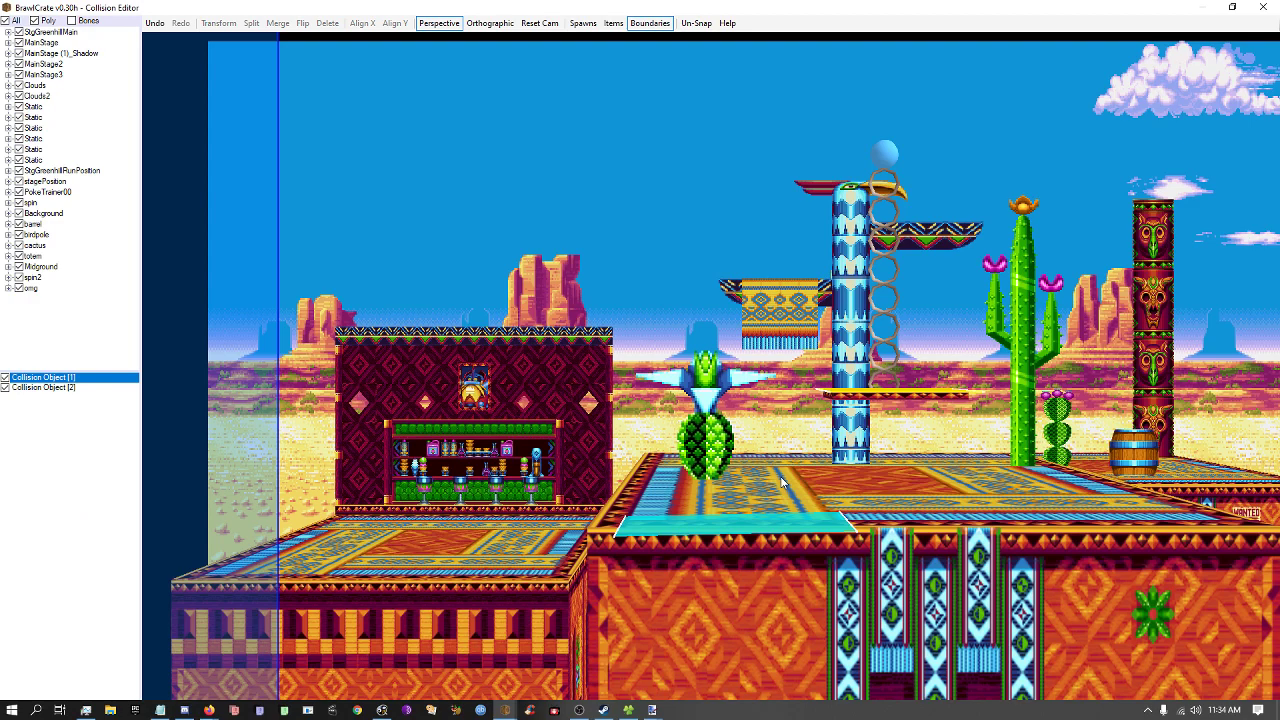
click(684, 531)
Close the collision editor and collapse Collision Data [2] and Texture Data [0] in the file tree.
drag(620, 8, 1279, 153)
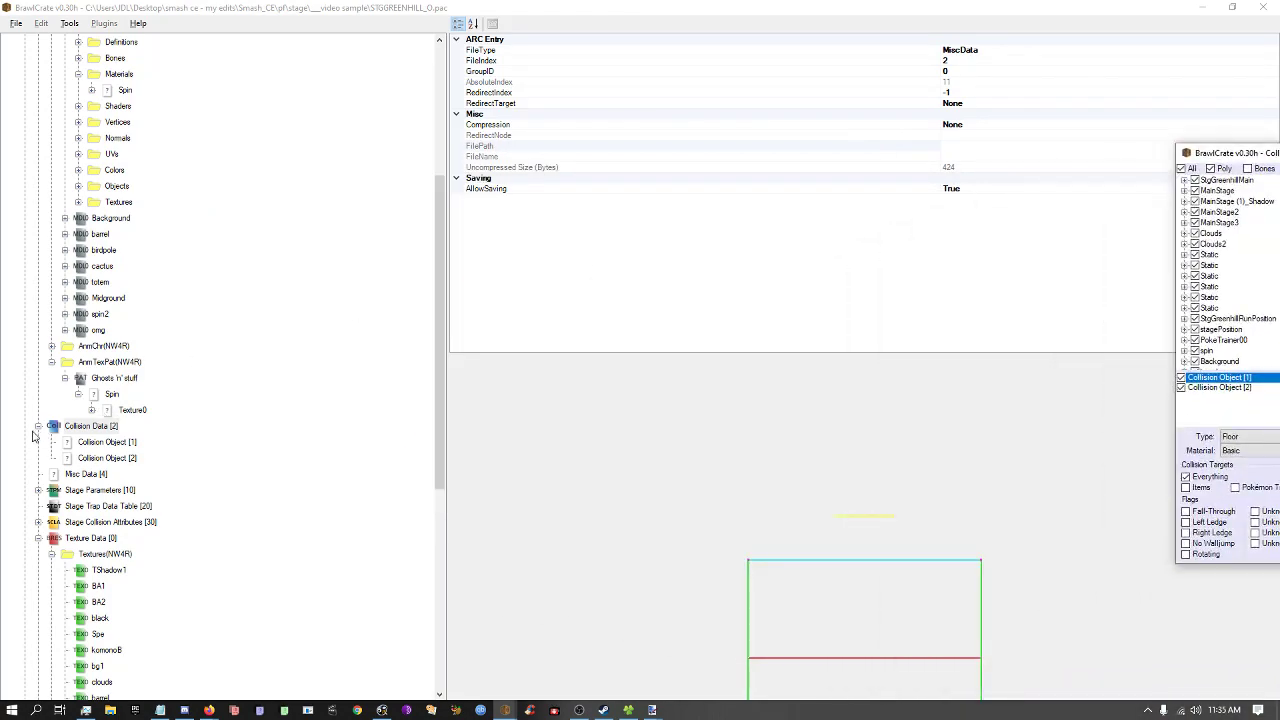
click(1279, 153)
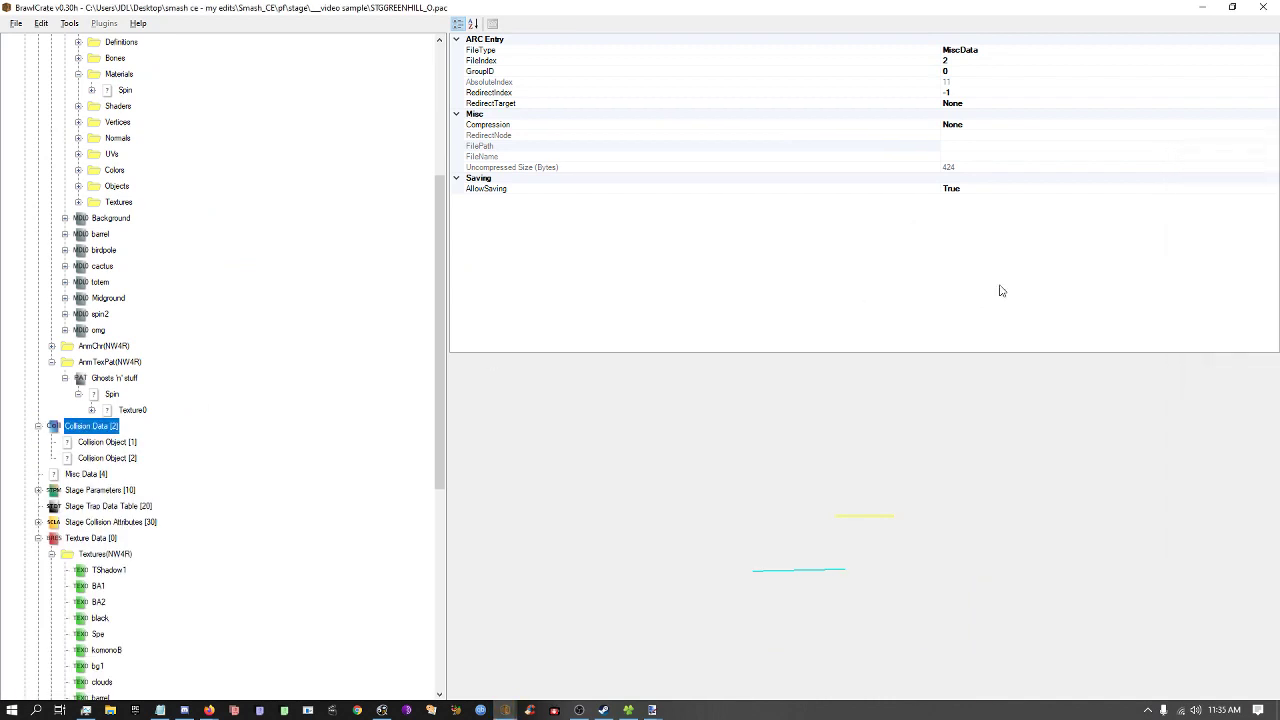
click(37, 426)
scroll(40, 430, down, 5)
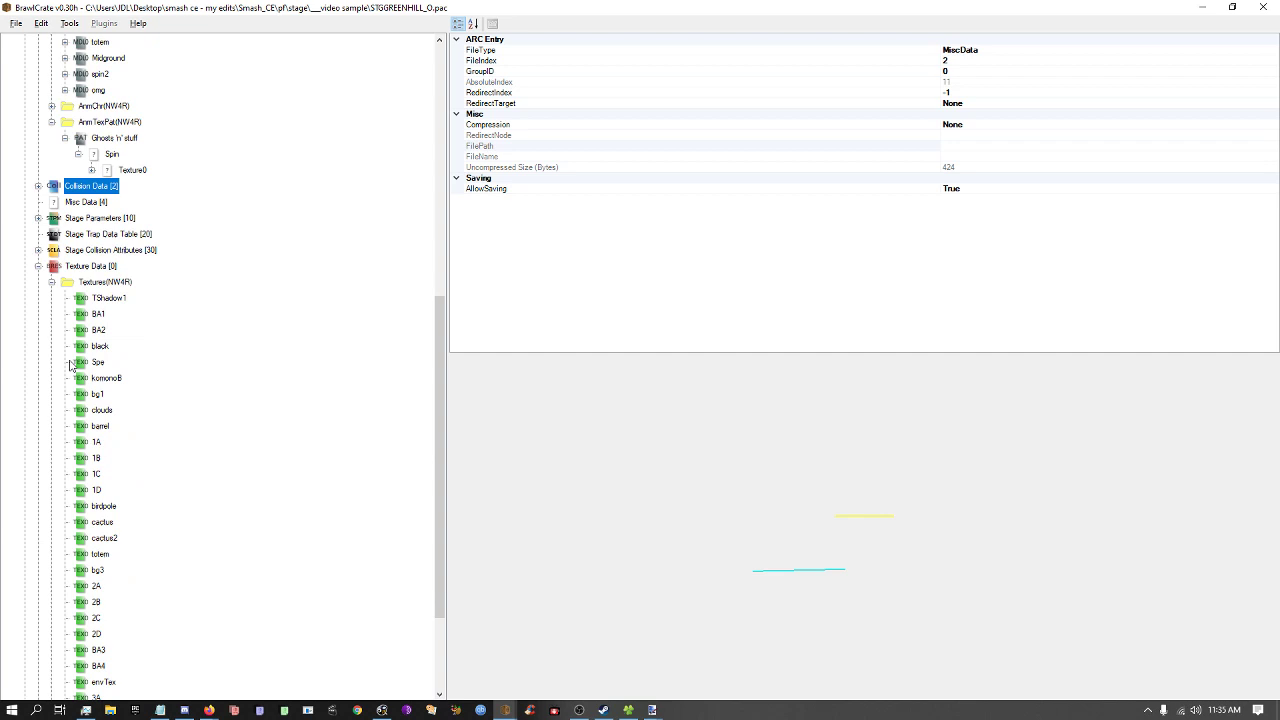
click(38, 266)
Look through the Stage Parameters and Stage Trap Data Table, and expand Stage Collision Attributes [30].
click(112, 602)
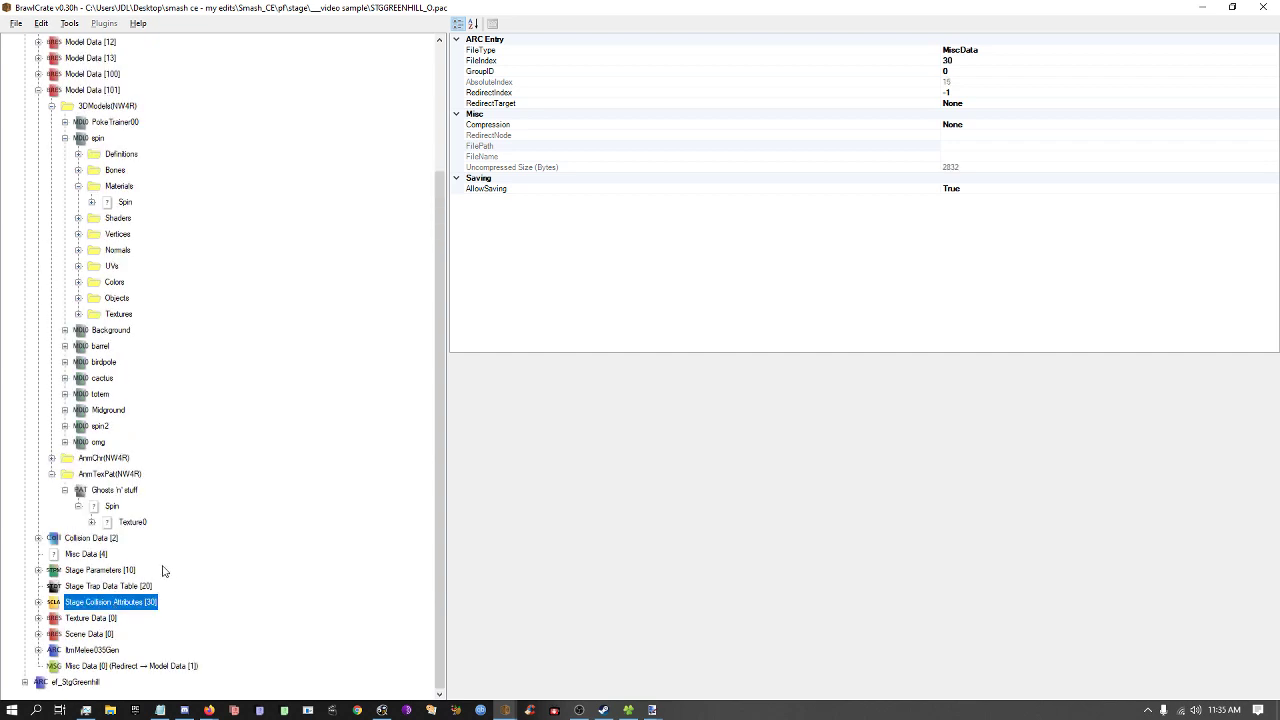
click(104, 572)
click(110, 602)
key(Up)
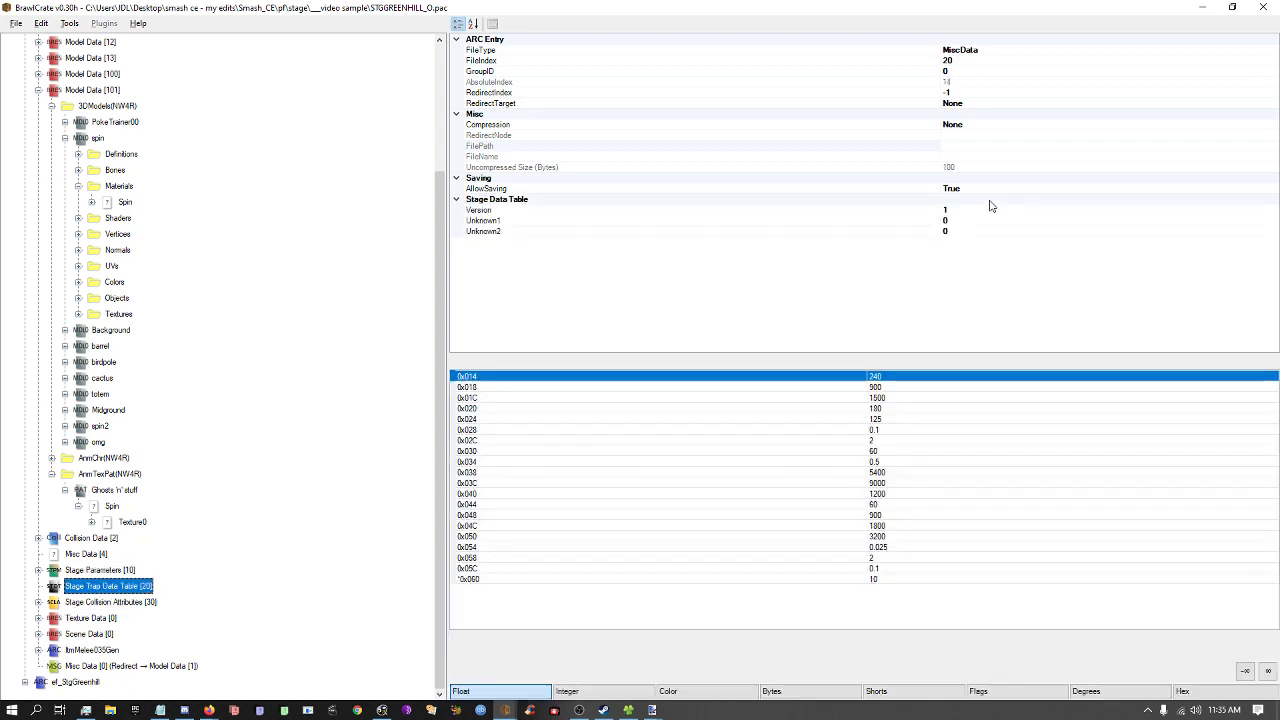
key(Down)
key(Right)
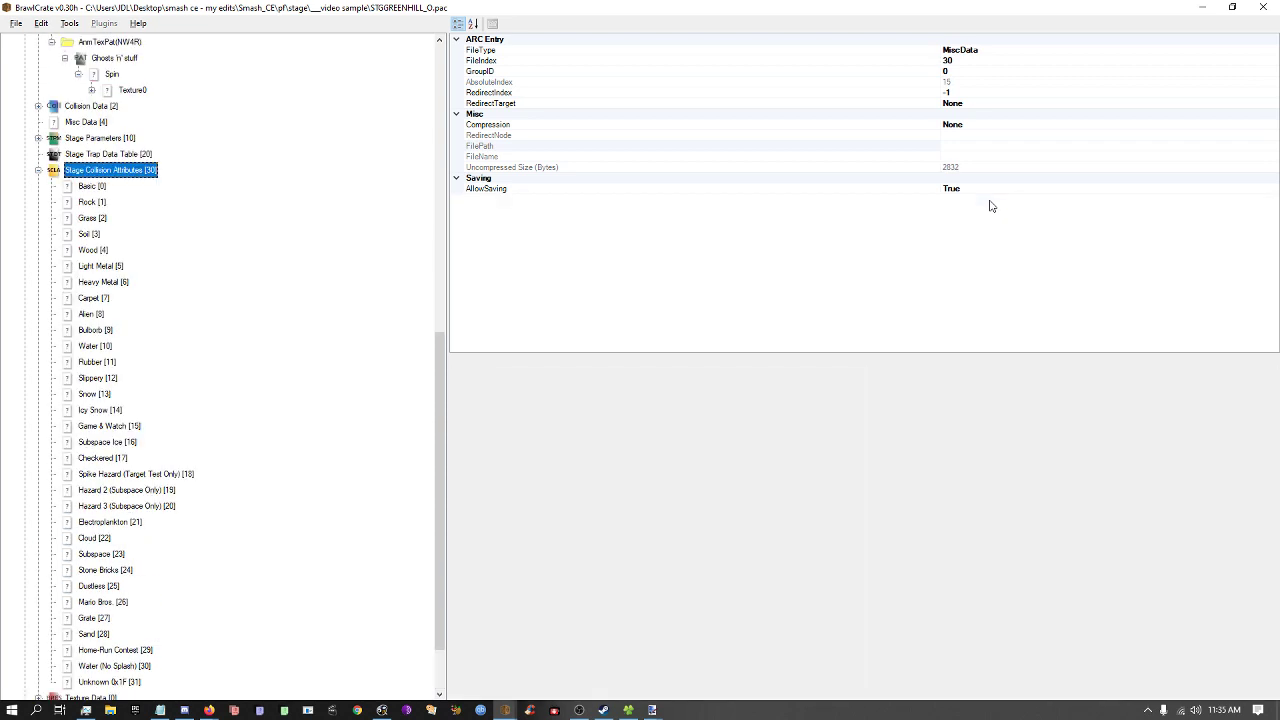
Compare the attributes of the first collision materials, from Basic [0] to Wood [4], in Stage Collision Attributes [30].
key(Down)
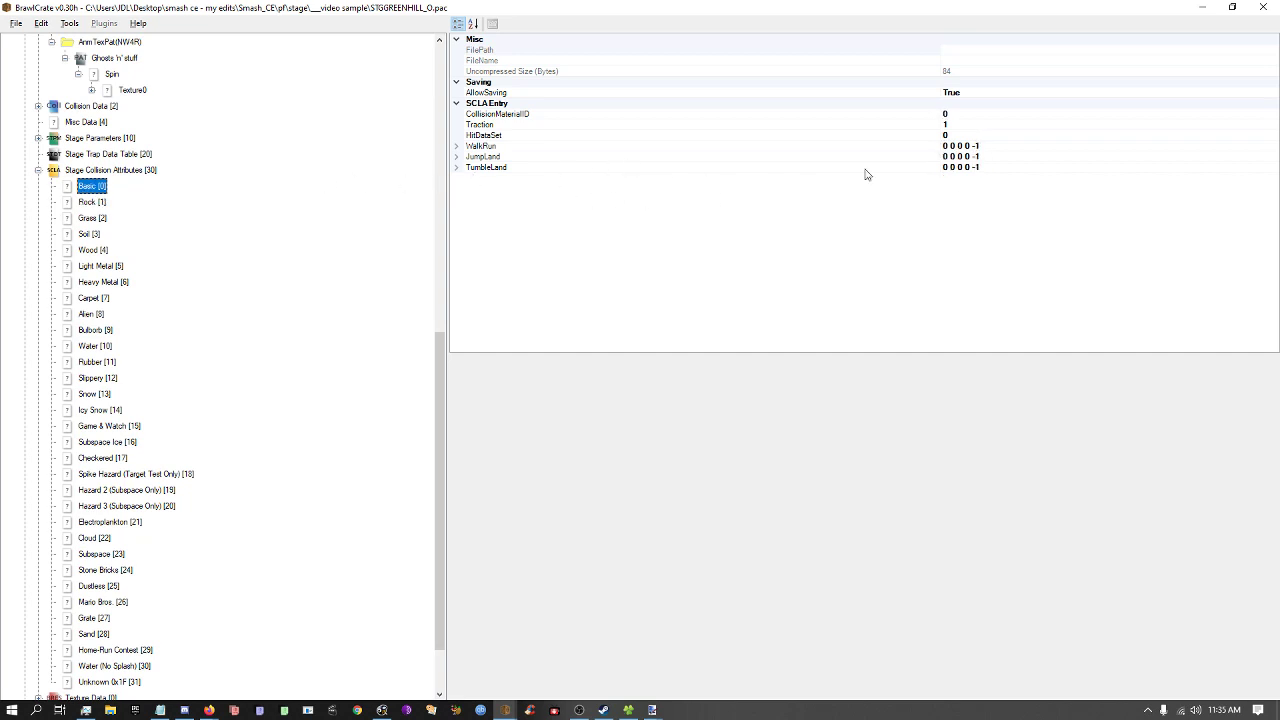
key(Down)
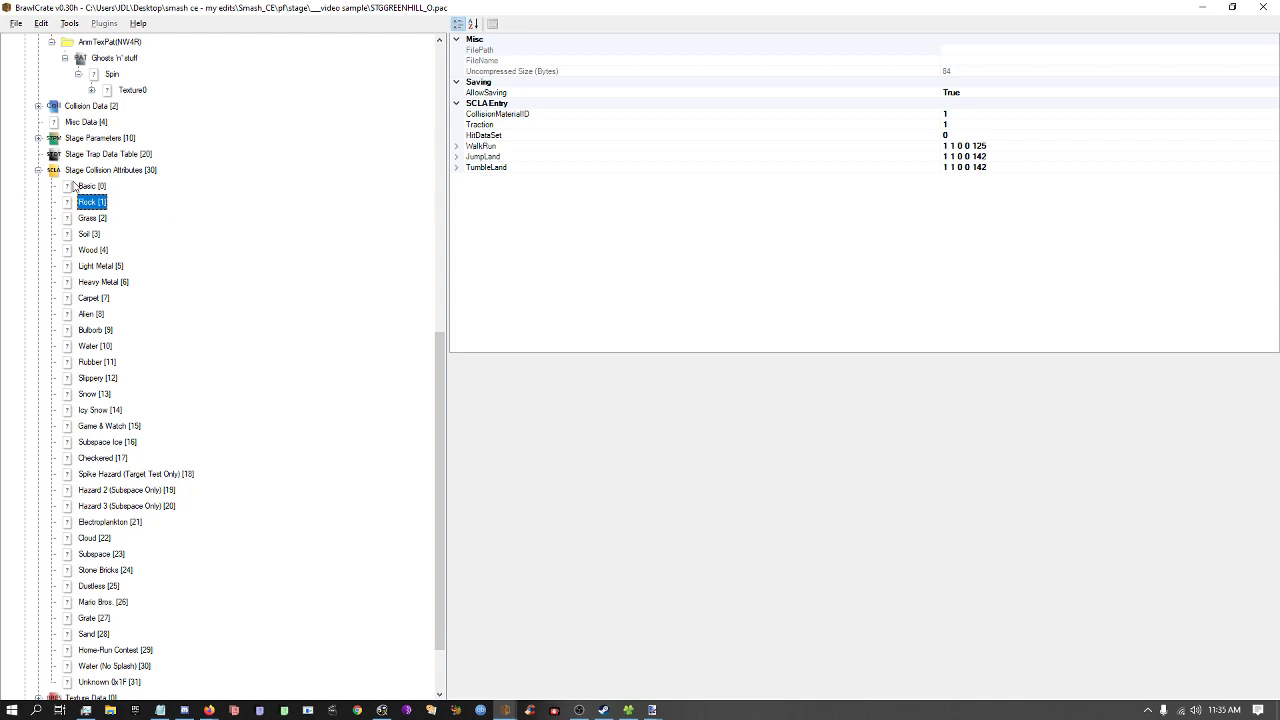
click(80, 186)
key(Down)
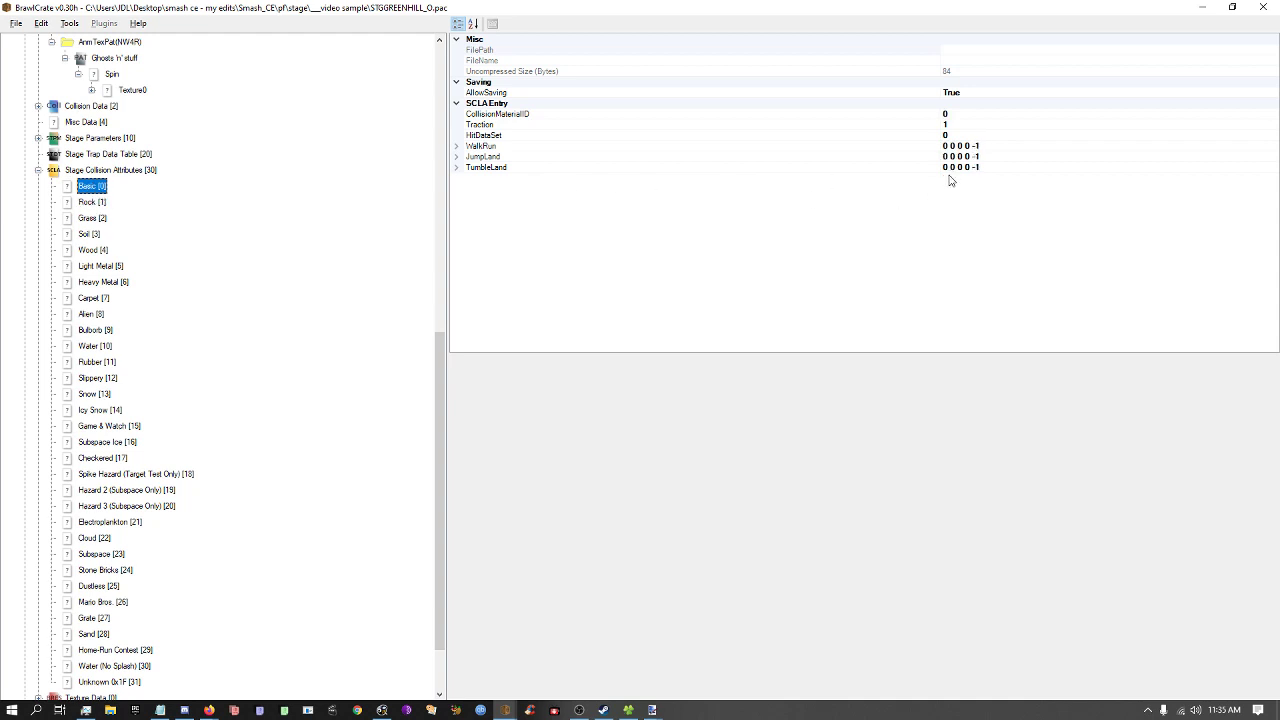
key(Down)
key(Down)
key(Down)
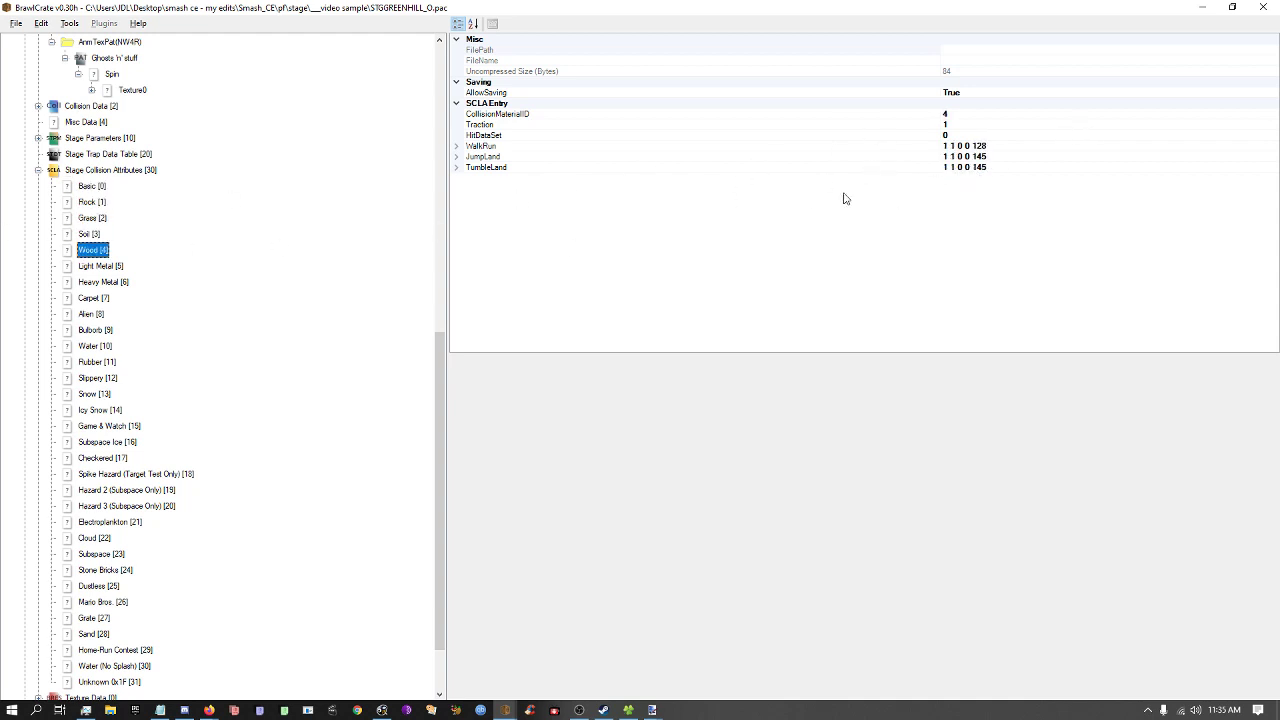
key(Up)
key(Up)
key(Up)
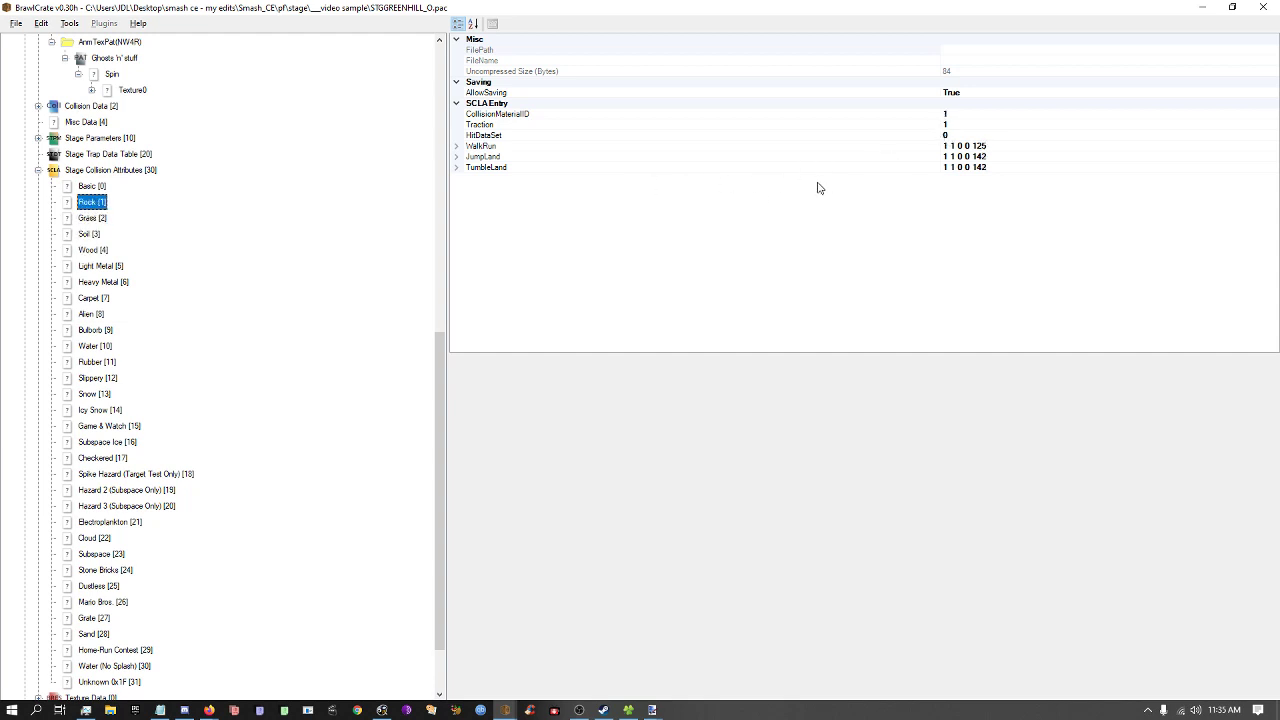
Go through the collision material entries down to Snow [13] and return to Basic [0].
key(Down)
key(Down)
key(Down)
key(Down)
key(Down)
key(Down)
key(Down)
key(Down)
key(Down)
key(Down)
key(Down)
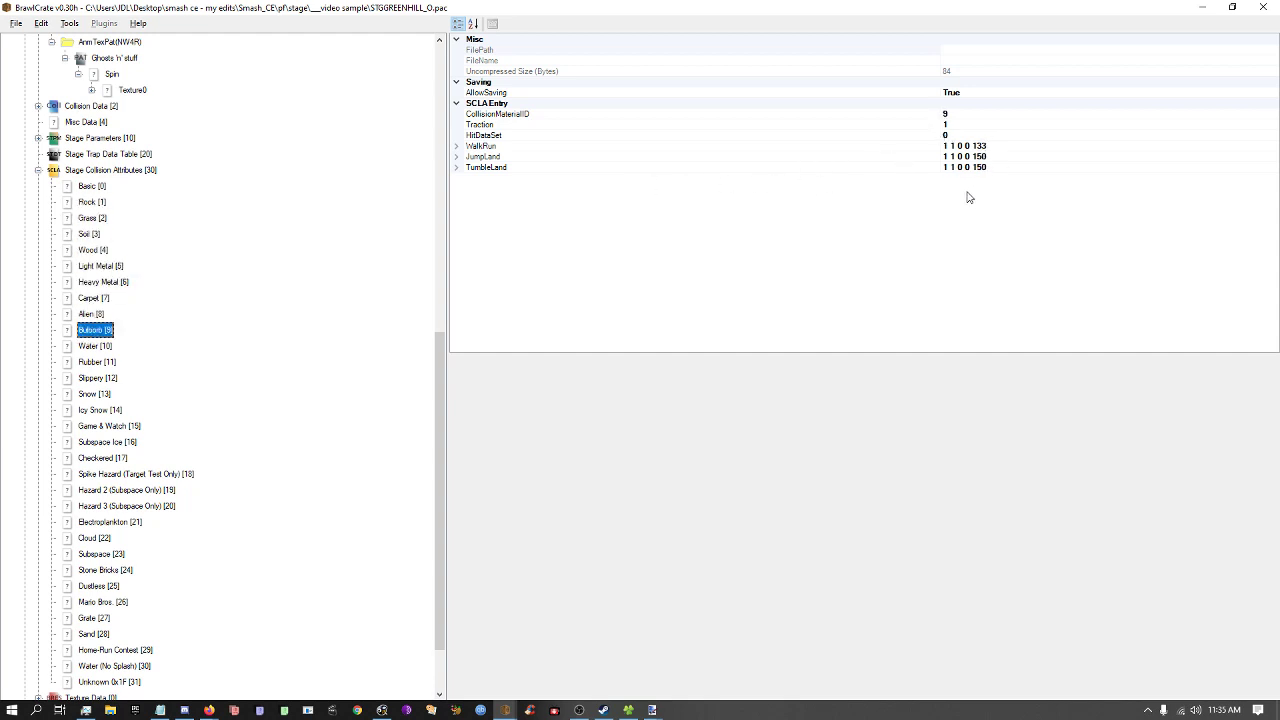
key(Down)
key(Down)
key(Up)
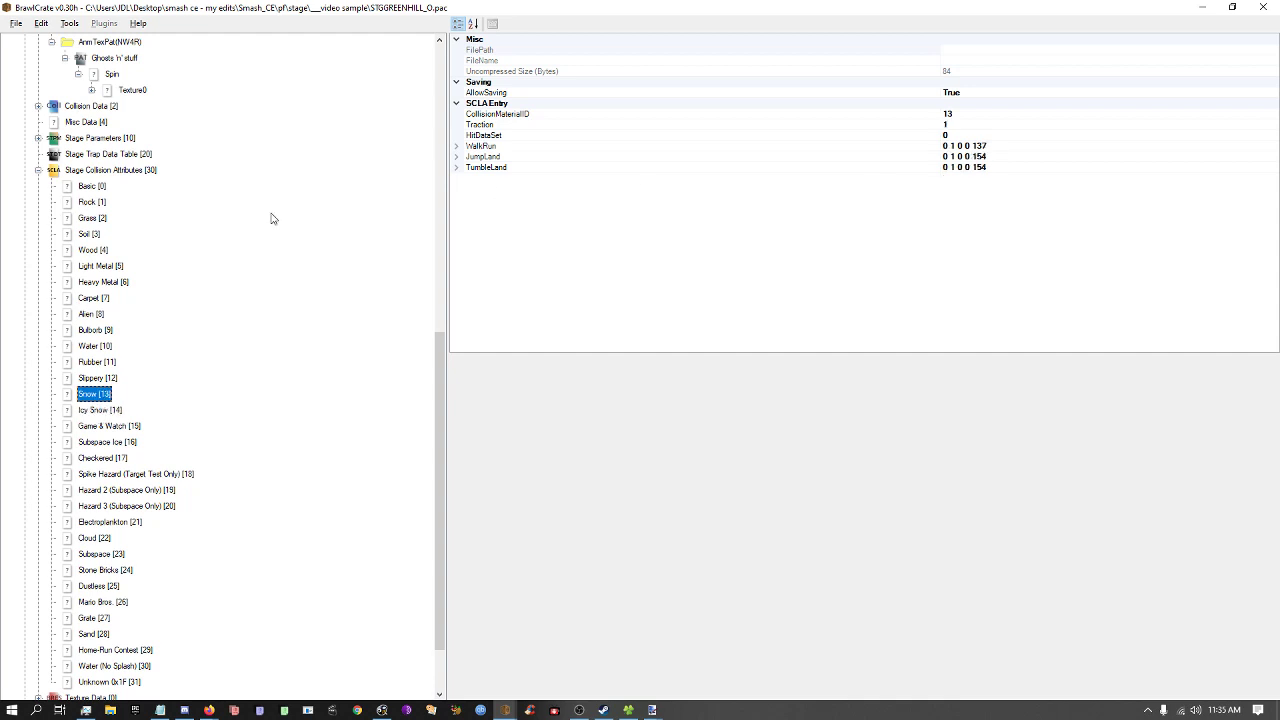
key(Up)
click(93, 206)
key(Up)
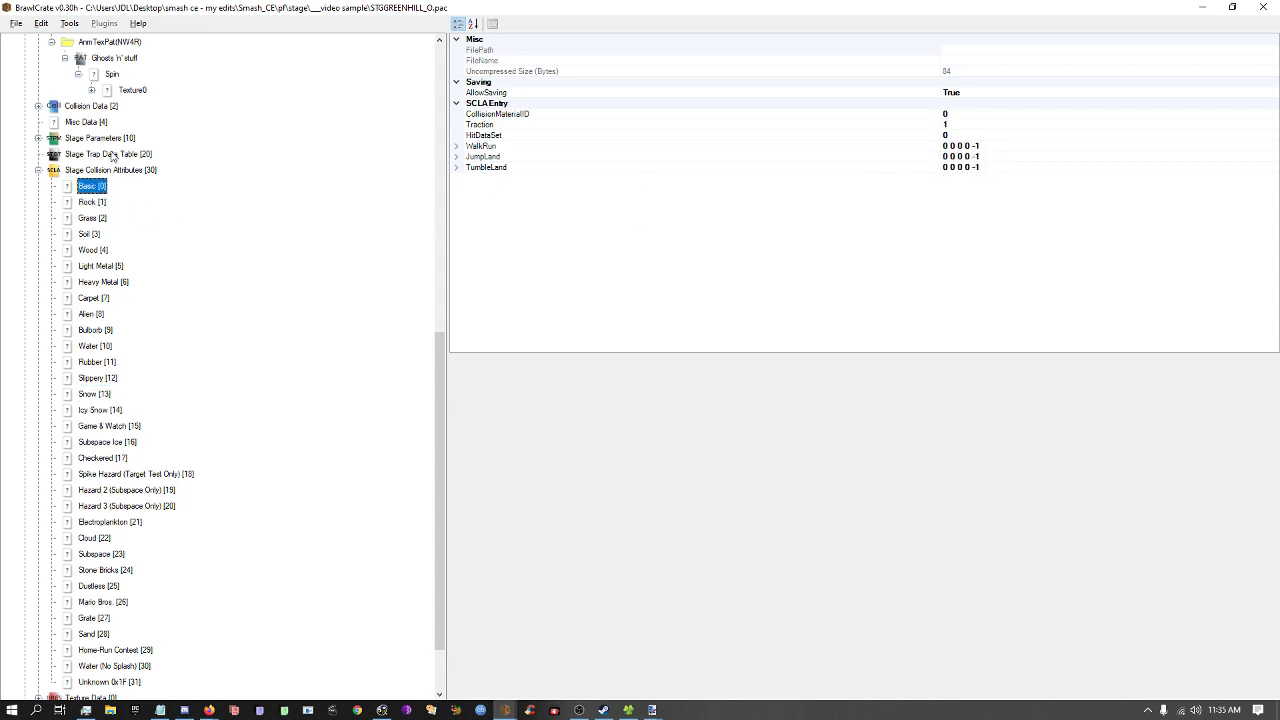
Expand TumbleLand, JumpLand and WalkRun of Rock [1] and examine their CreatesDust, GFXFlag and SFXFlag fields.
key(Down)
click(973, 146)
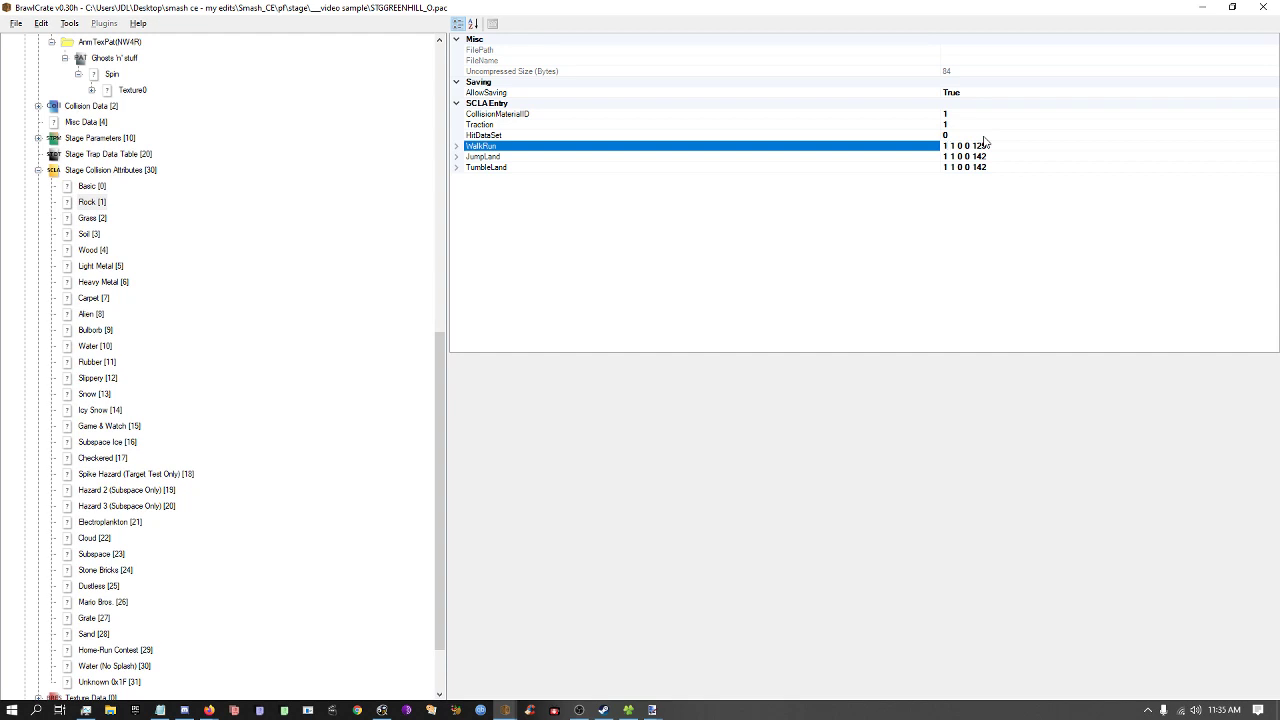
click(961, 169)
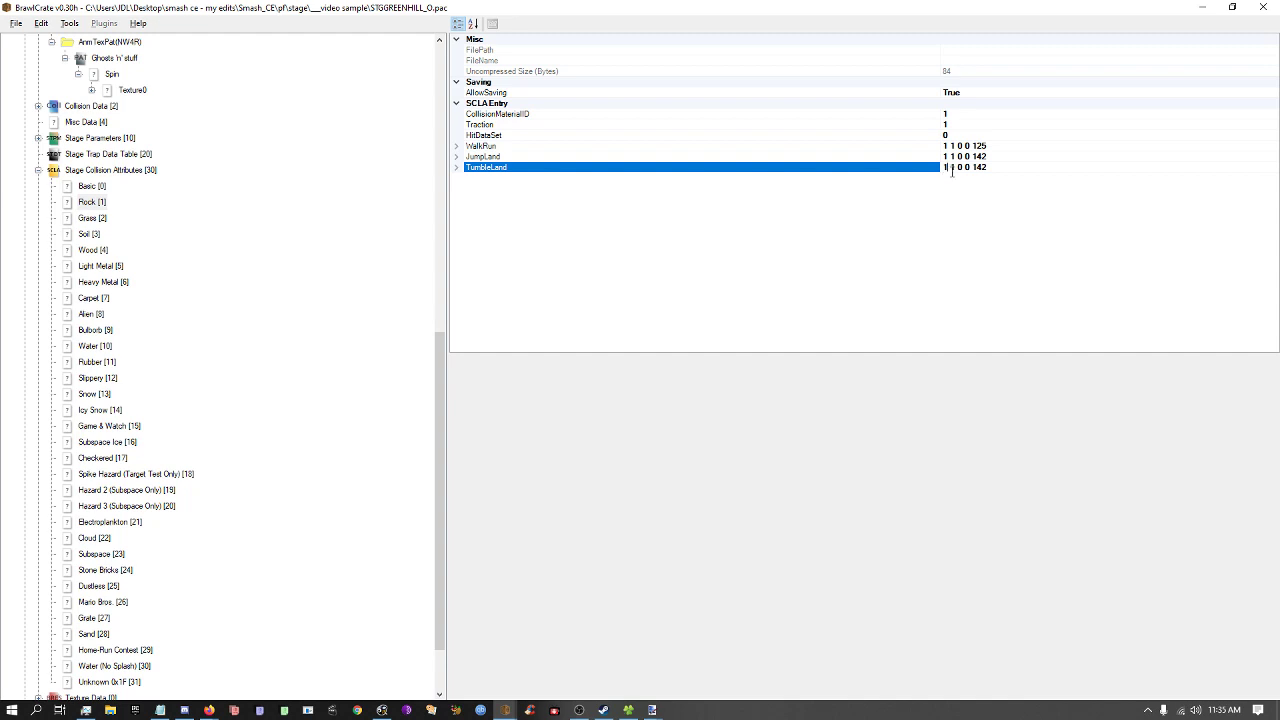
click(457, 167)
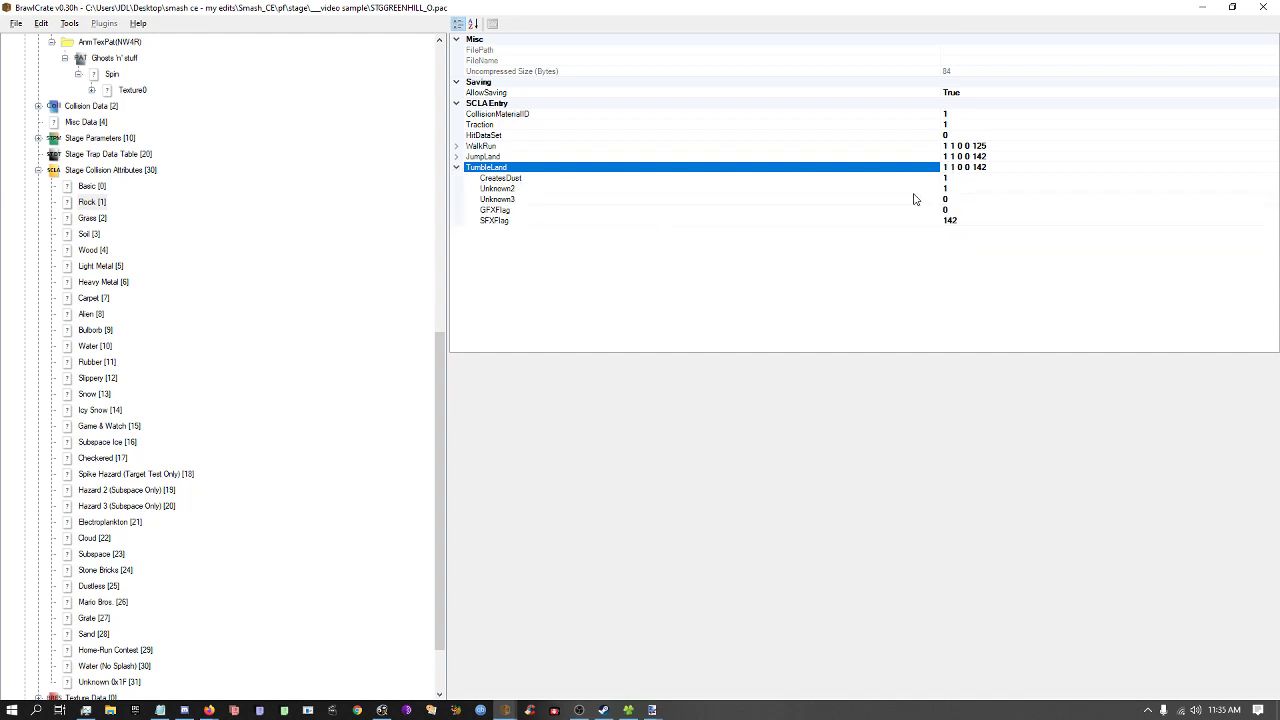
click(947, 189)
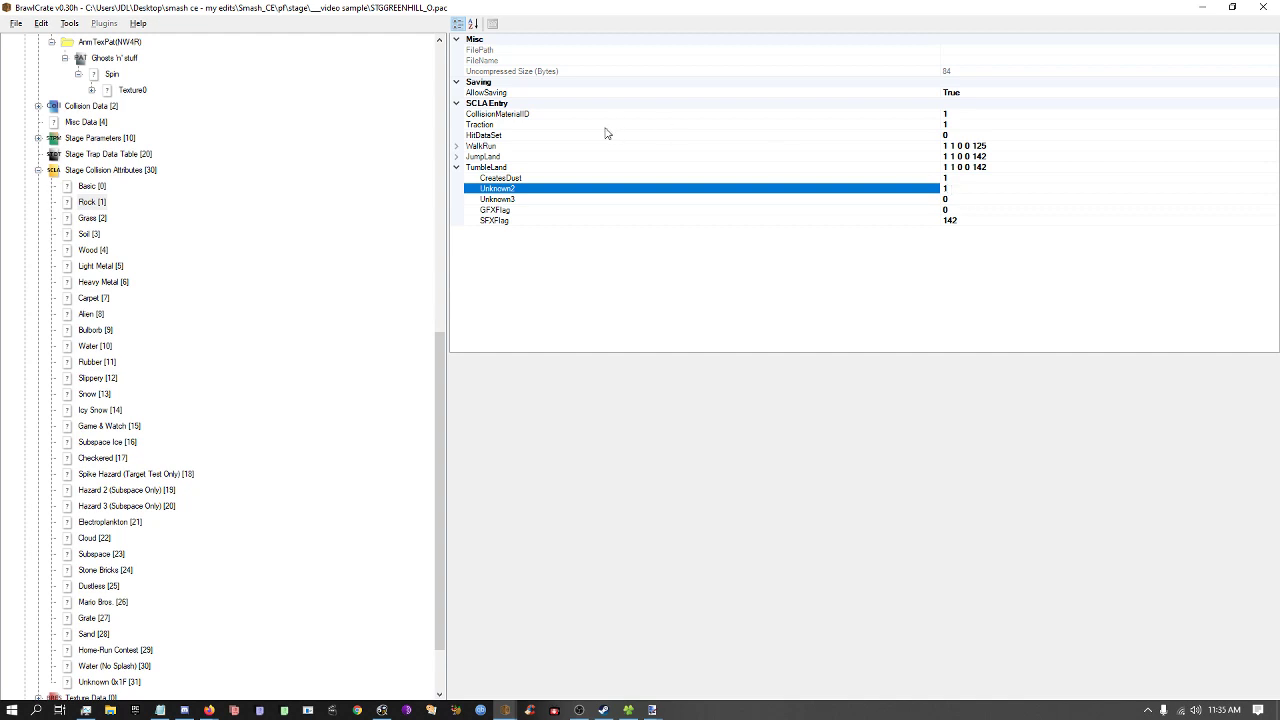
click(458, 157)
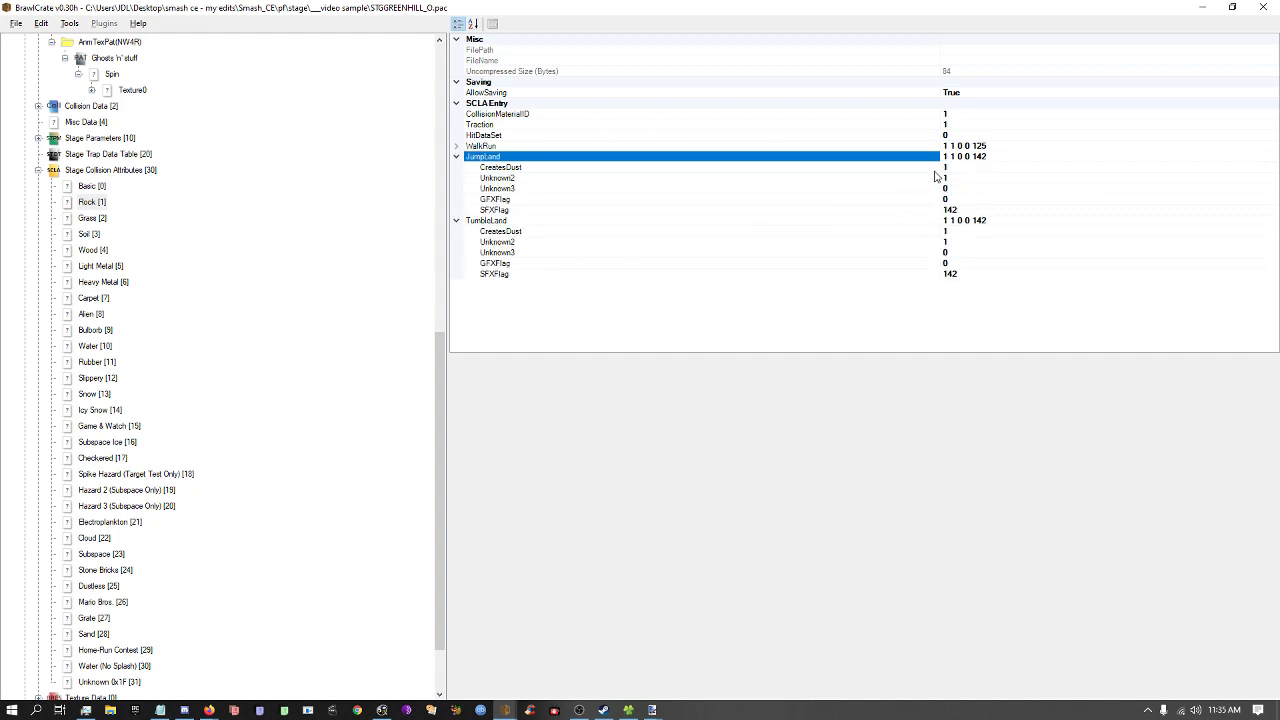
click(951, 167)
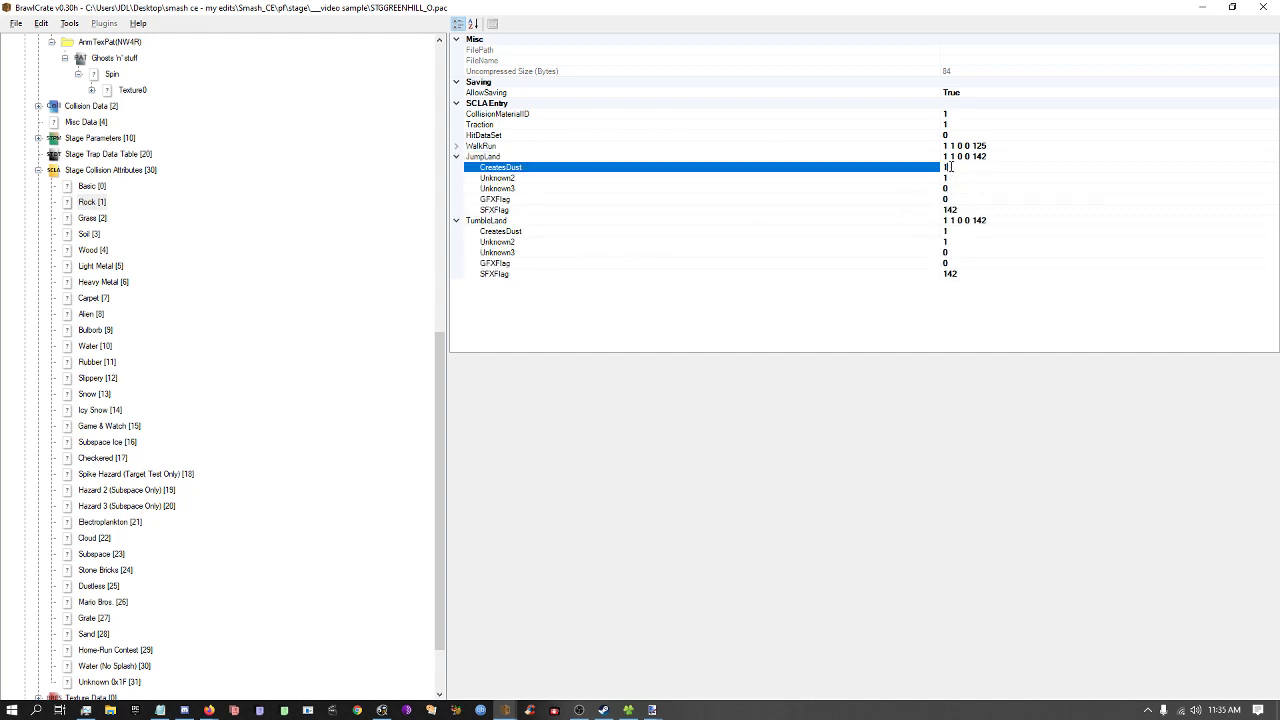
click(457, 147)
click(952, 157)
click(966, 146)
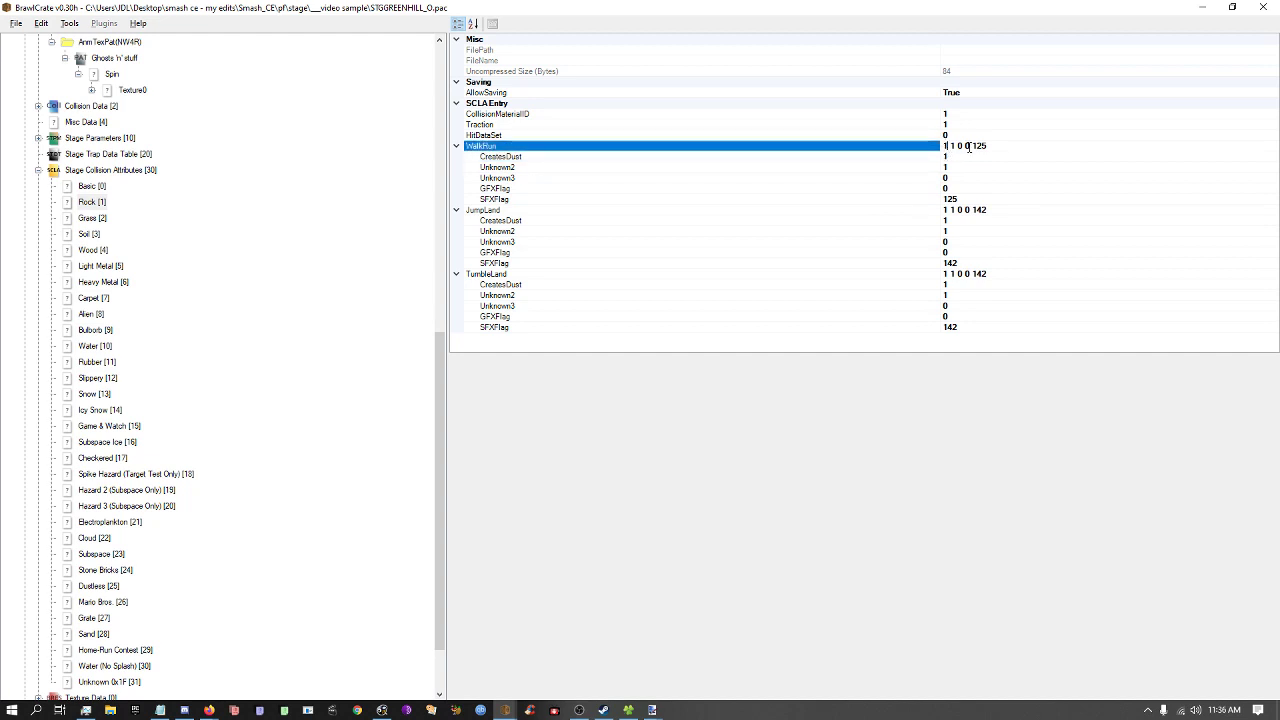
click(969, 156)
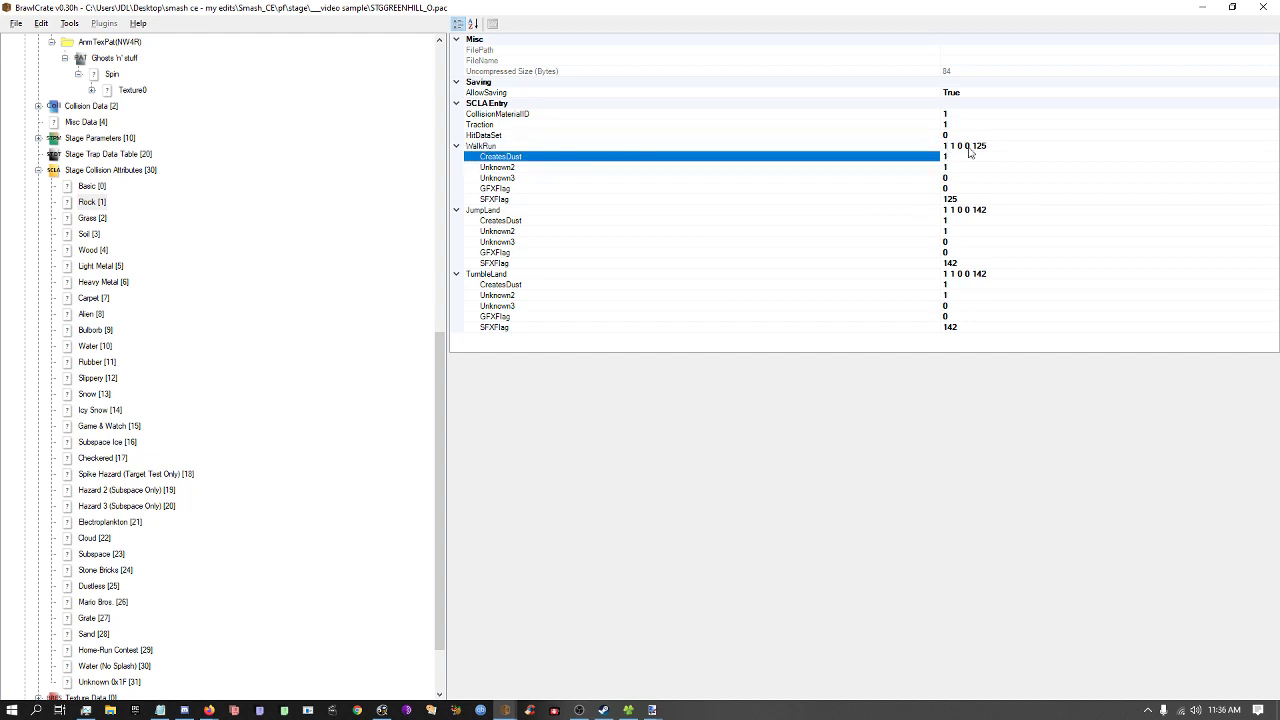
click(969, 147)
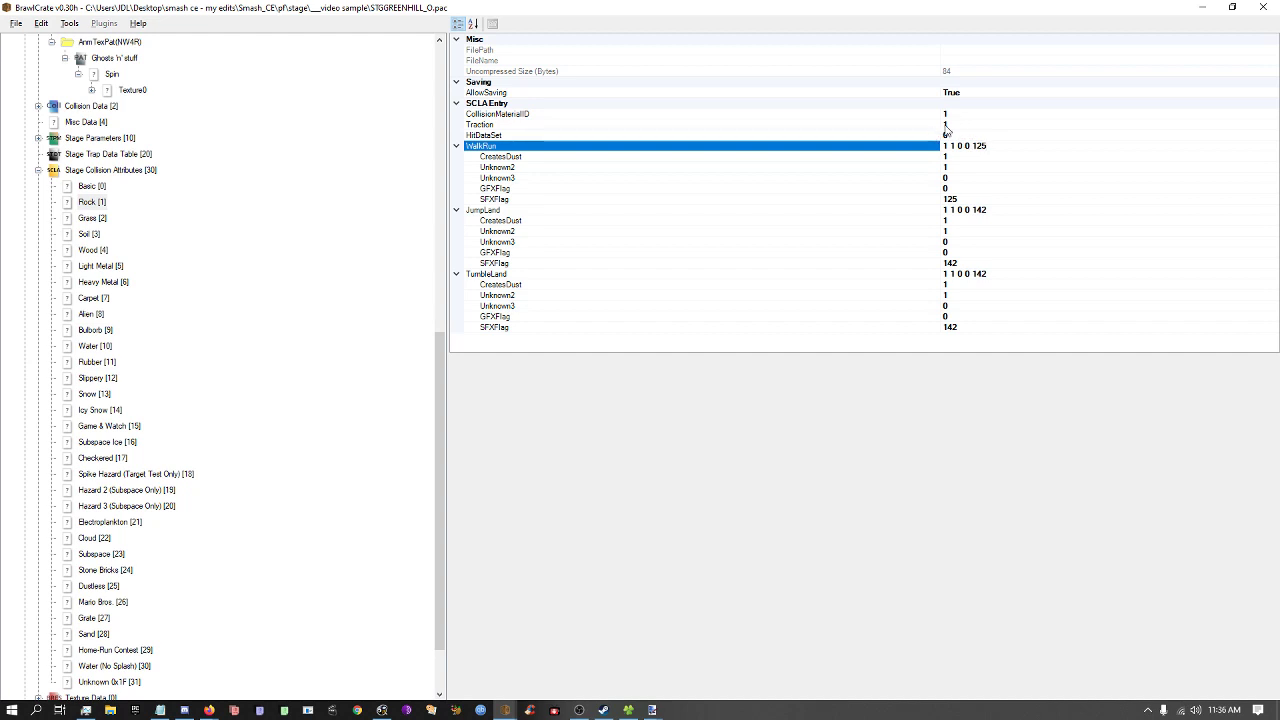
Review the commands available for Stage Collision Attributes [30] and look again at the Basic, Rock and Grass entries.
click(104, 170)
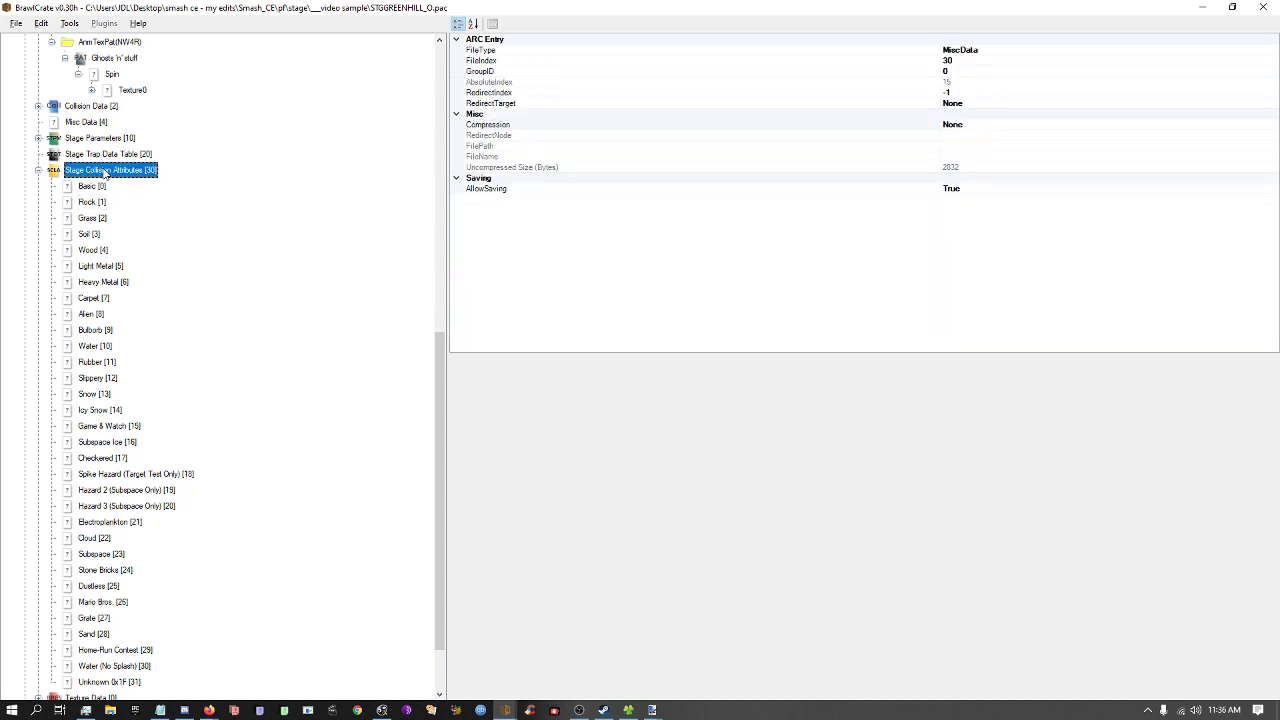
right_click(104, 172)
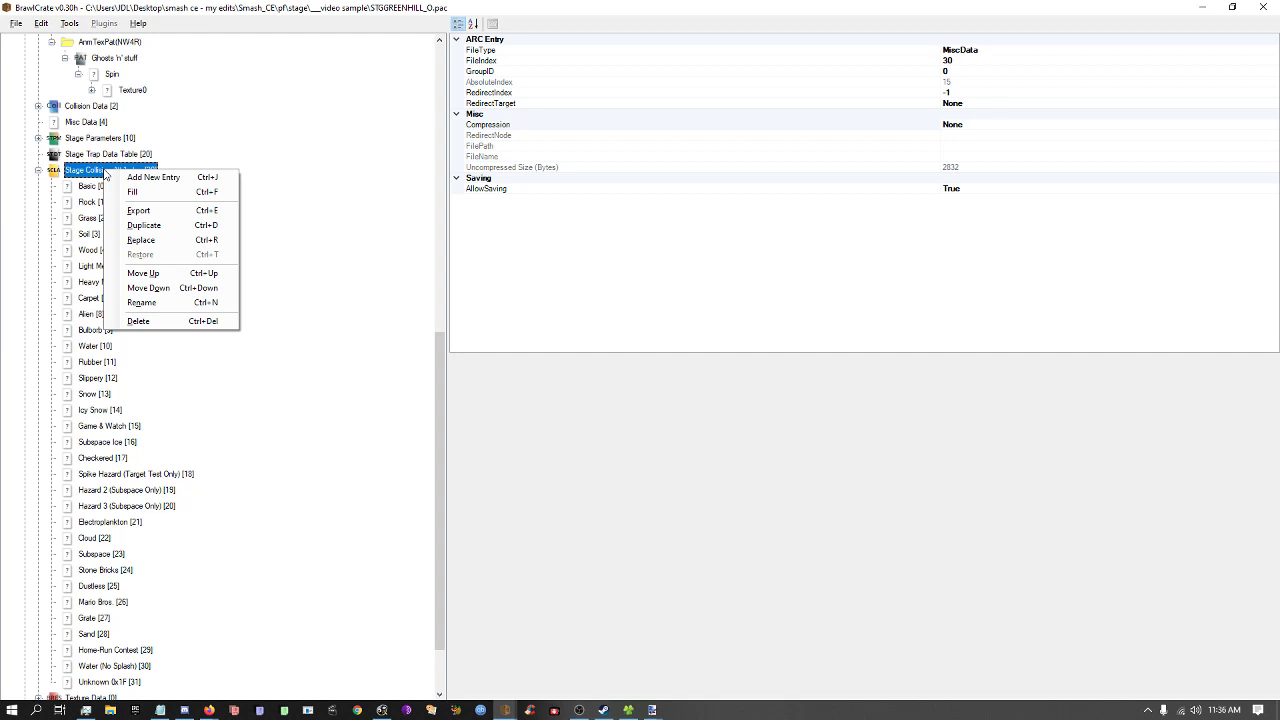
click(73, 216)
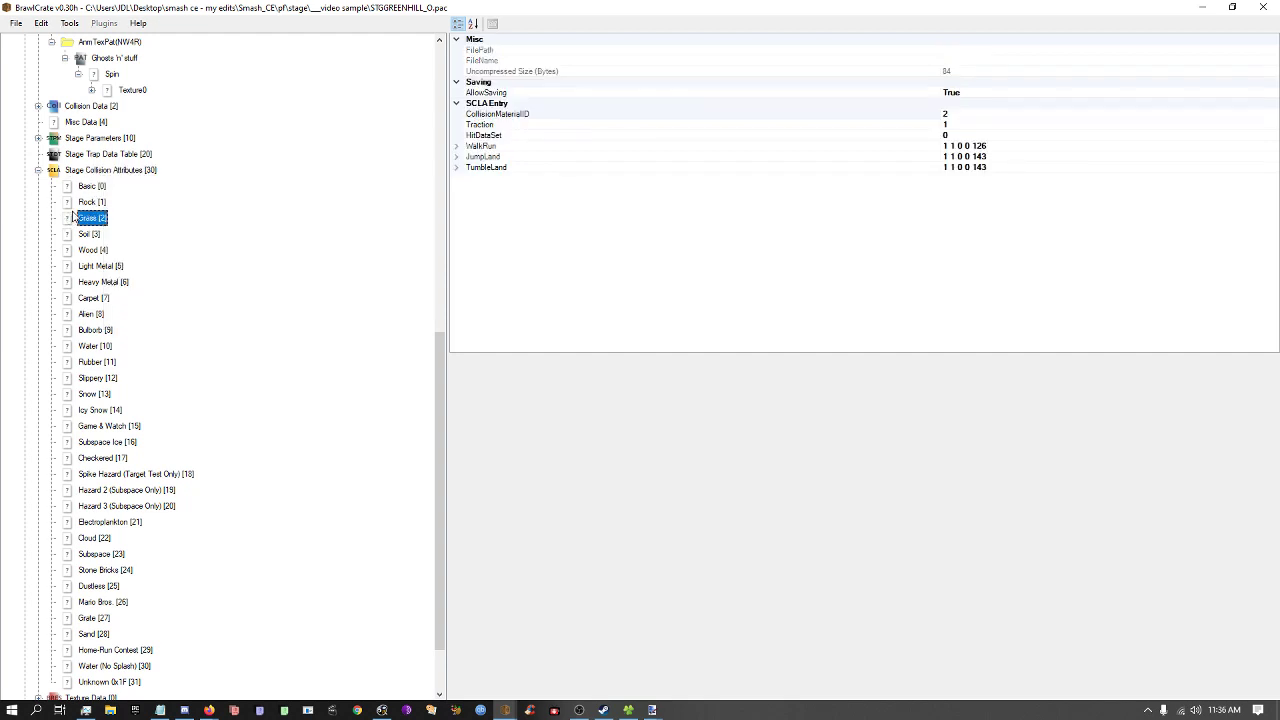
key(Up)
key(Up)
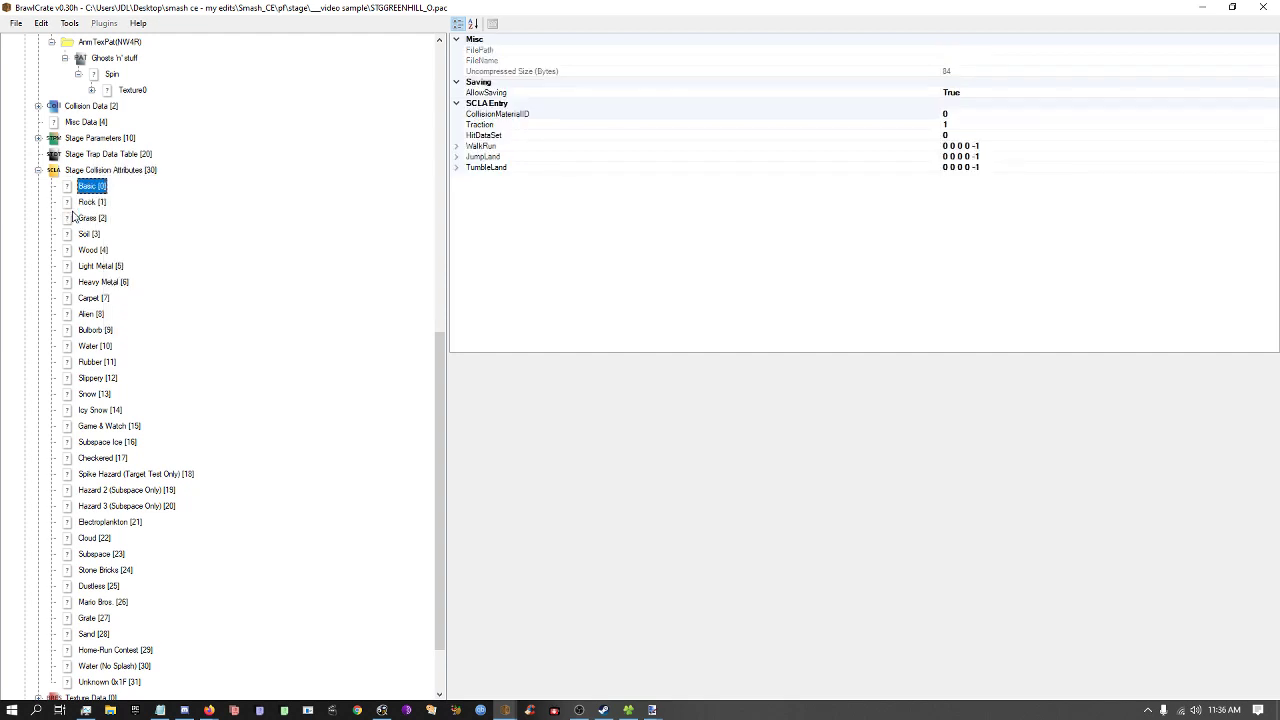
key(Down)
key(Down)
key(Up)
key(Up)
key(Down)
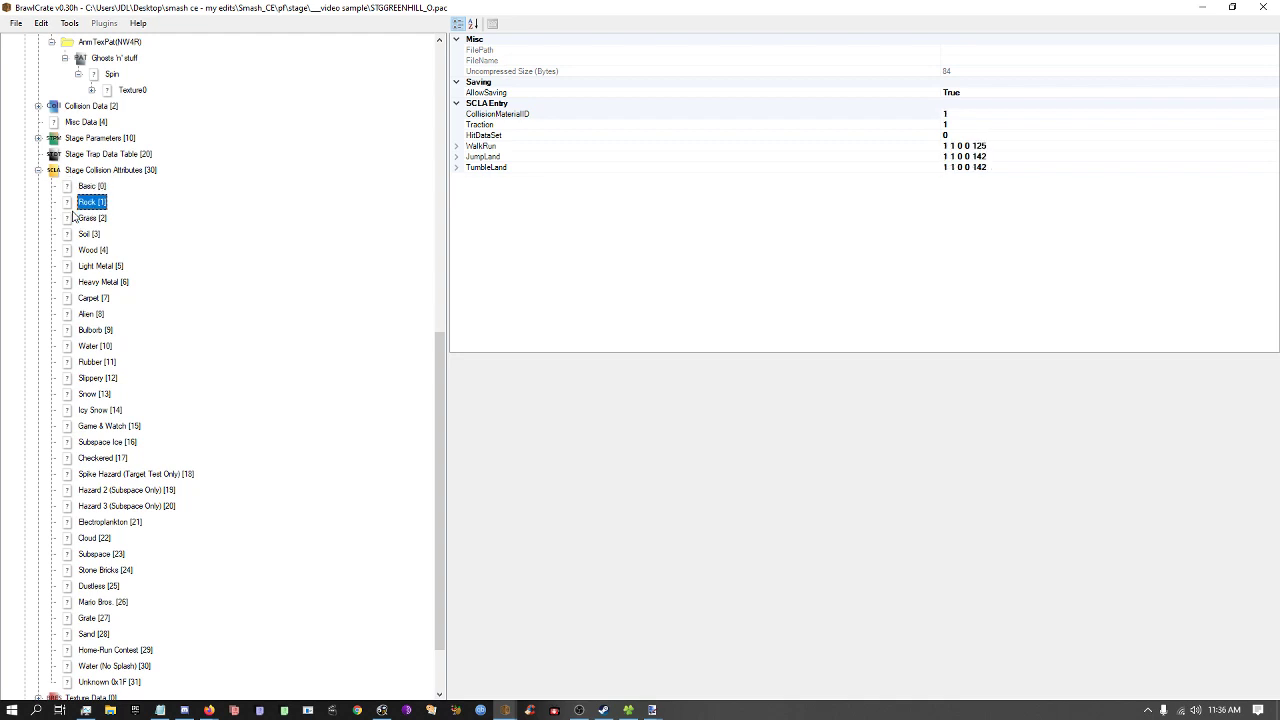
key(Up)
Collapse Stage Collision Attributes [30] and open Collision Data [2] in the collision editor.
double_click(88, 172)
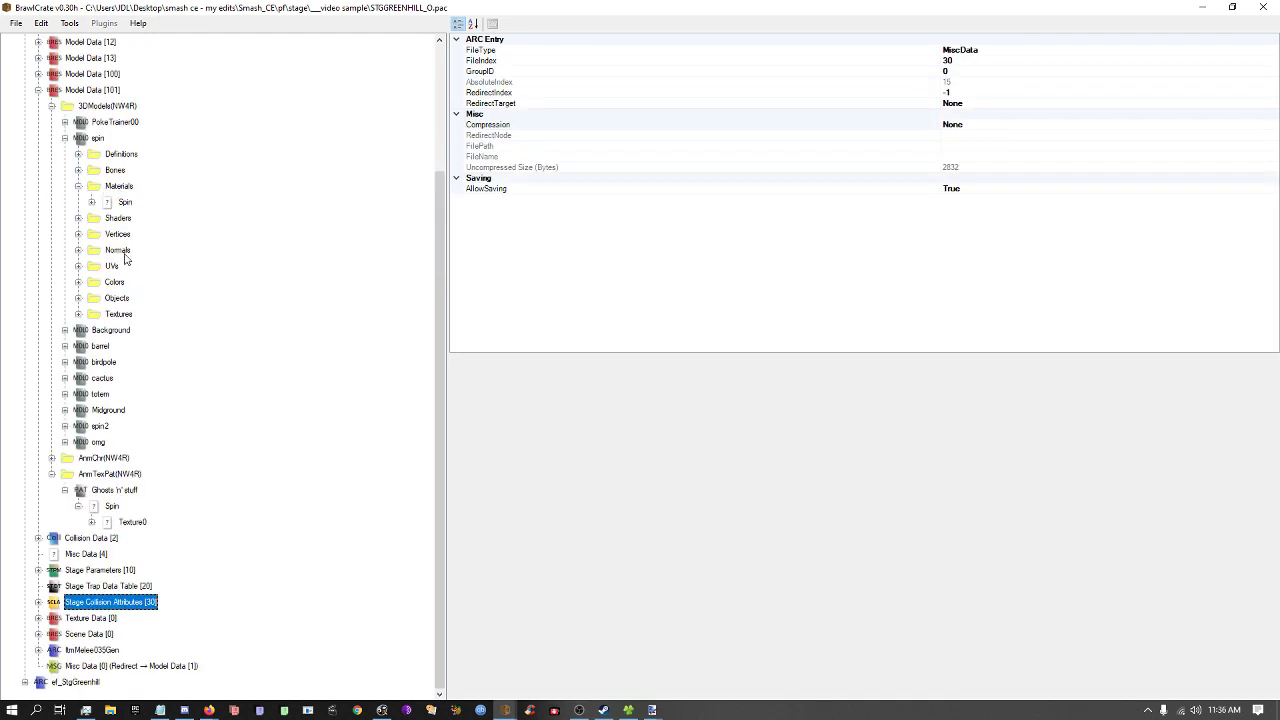
right_click(100, 540)
click(160, 525)
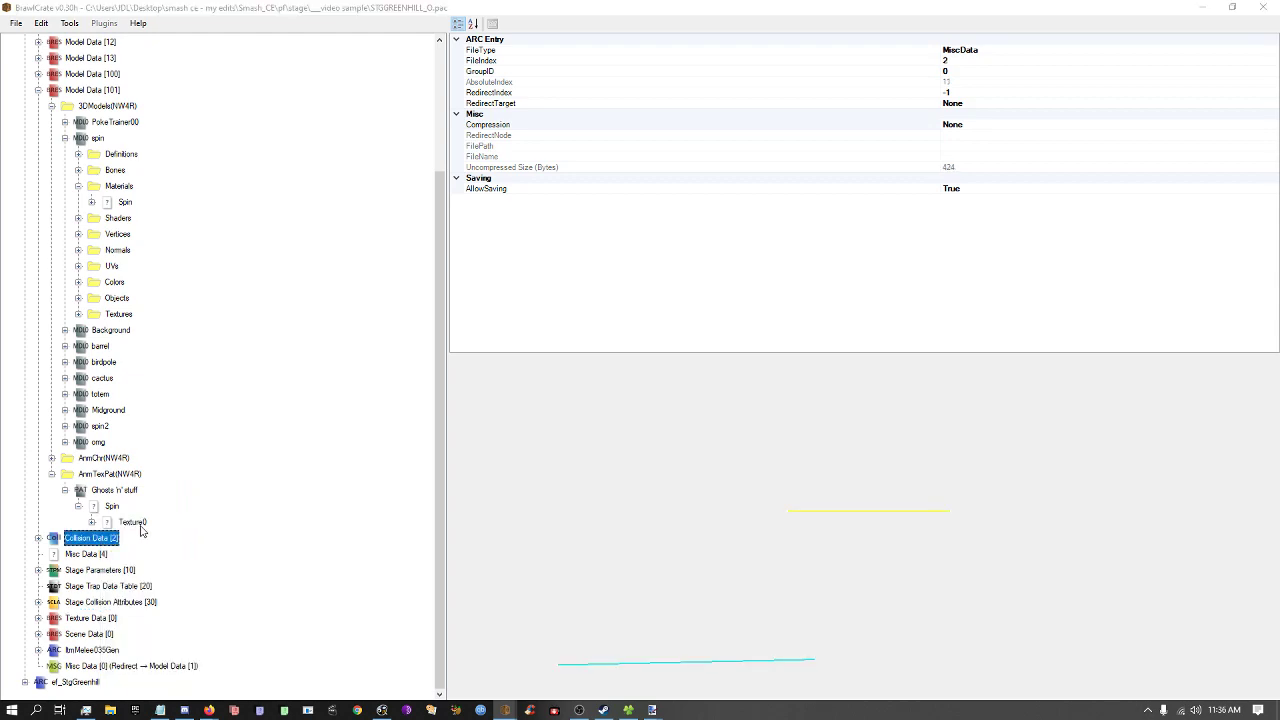
click(649, 168)
Select the floor segment on the central platform, review its type and material settings, and deselect it.
click(608, 484)
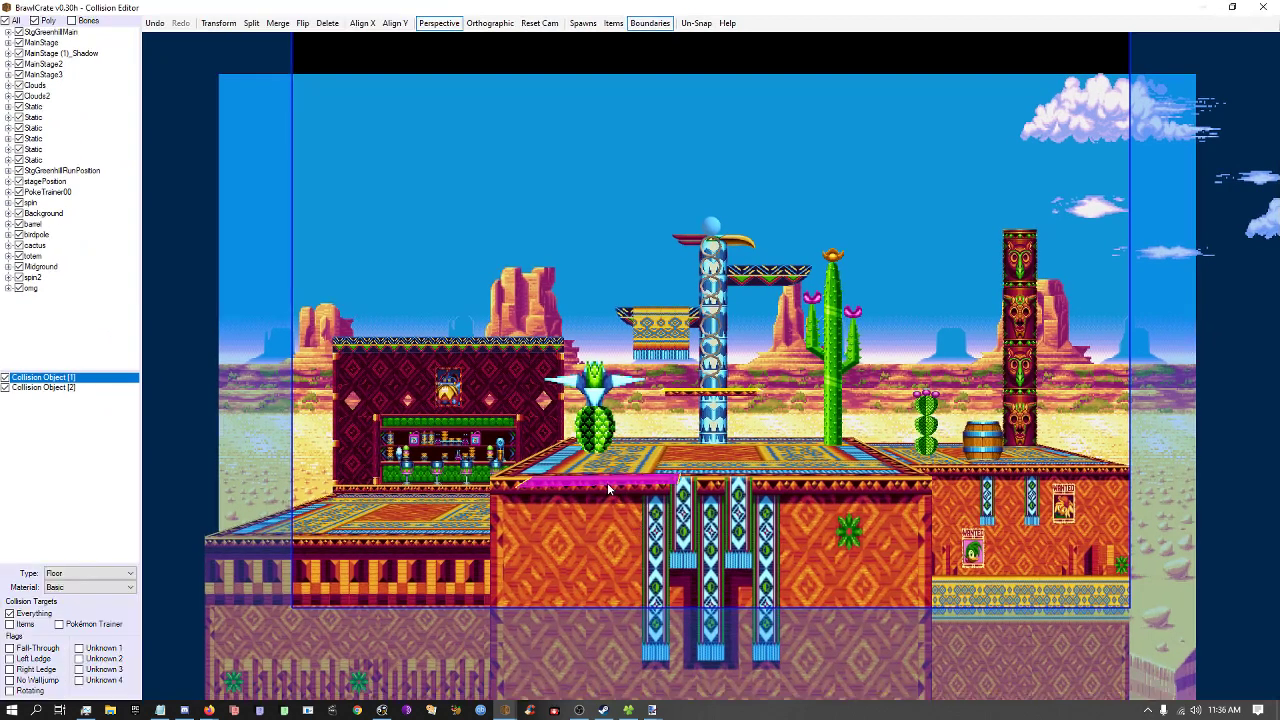
click(75, 577)
click(60, 586)
click(549, 527)
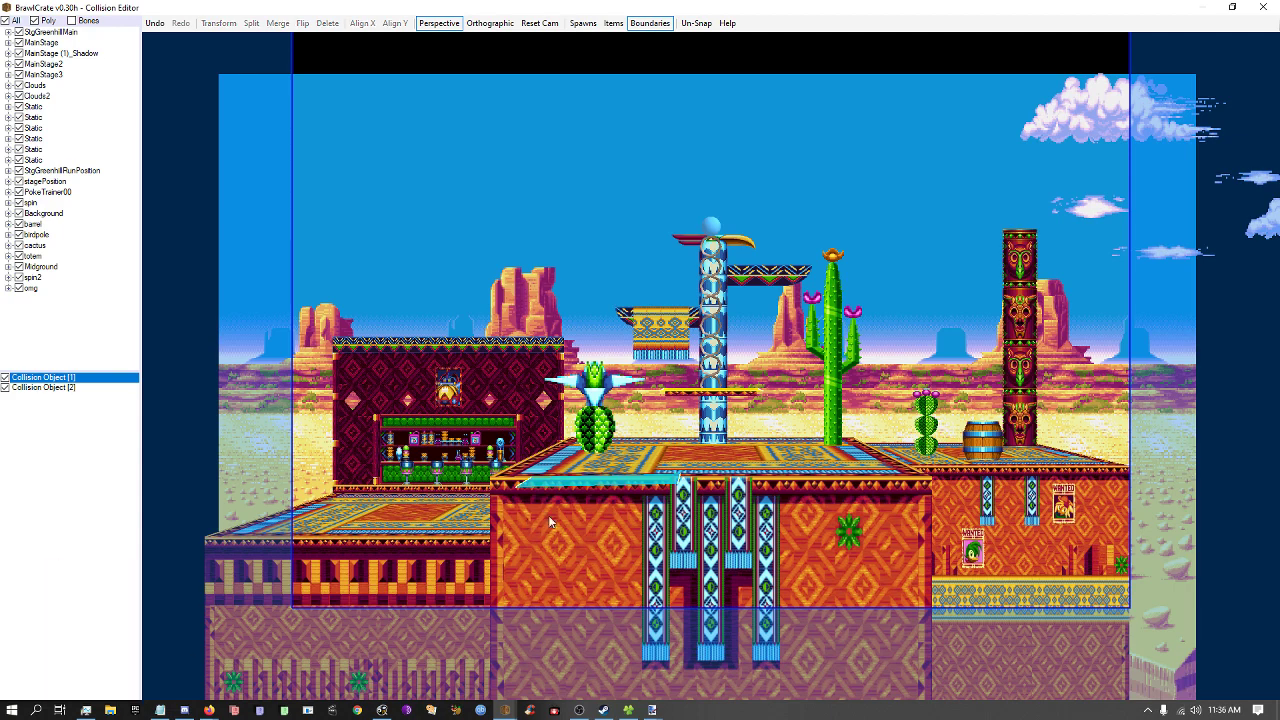
Draw a vertical collision segment at the central platform's left corner, just below the floor segment's left end.
mouse_move(551, 526)
right_down()
mouse_move(658, 452)
mouse_move(714, 455)
right_up()
scroll(605, 488, up, 6)
scroll(658, 455, down, 5)
alt+drag(755, 361, 757, 285)
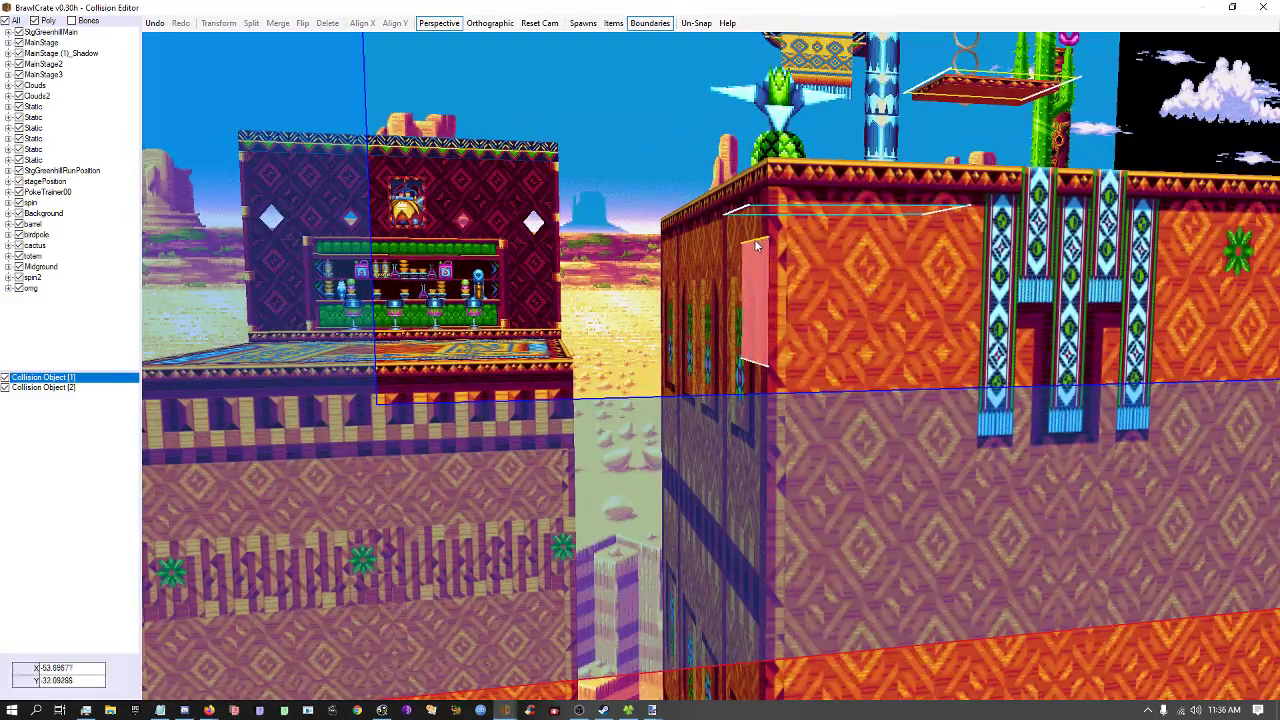
Set the new vertical segment's type to LeftWall and deselect it.
scroll(750, 280, up, 5)
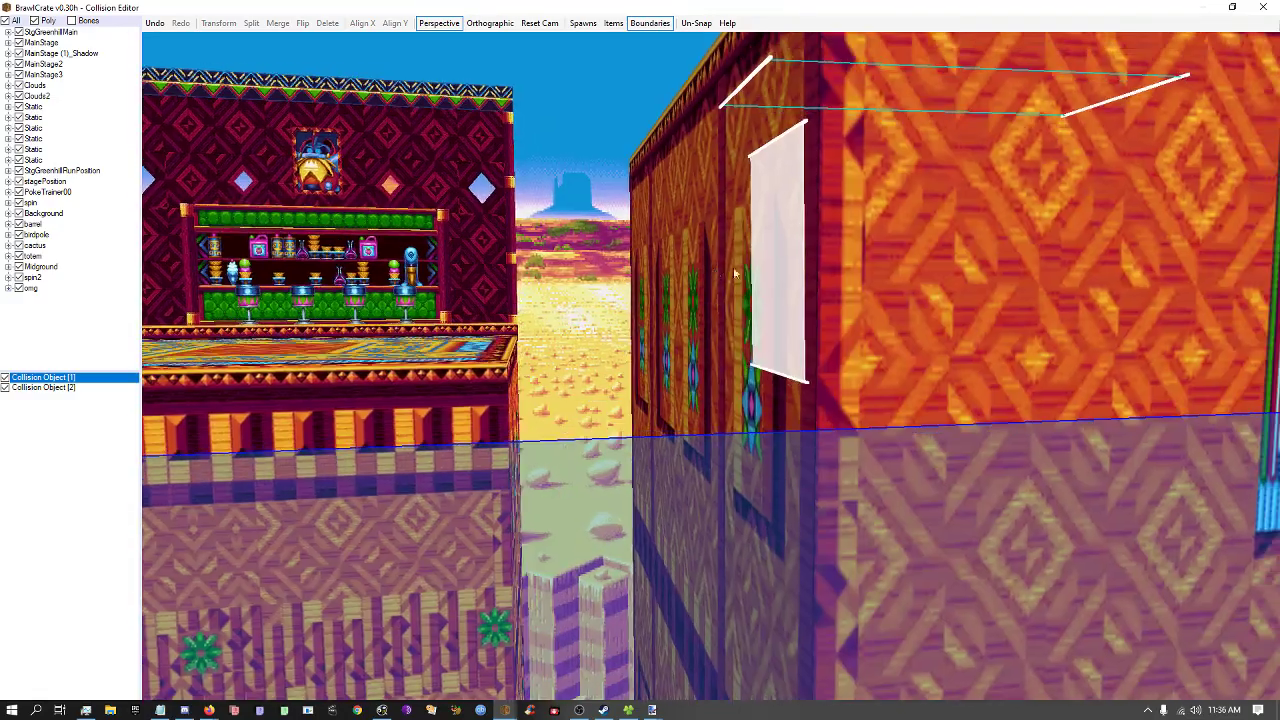
click(768, 256)
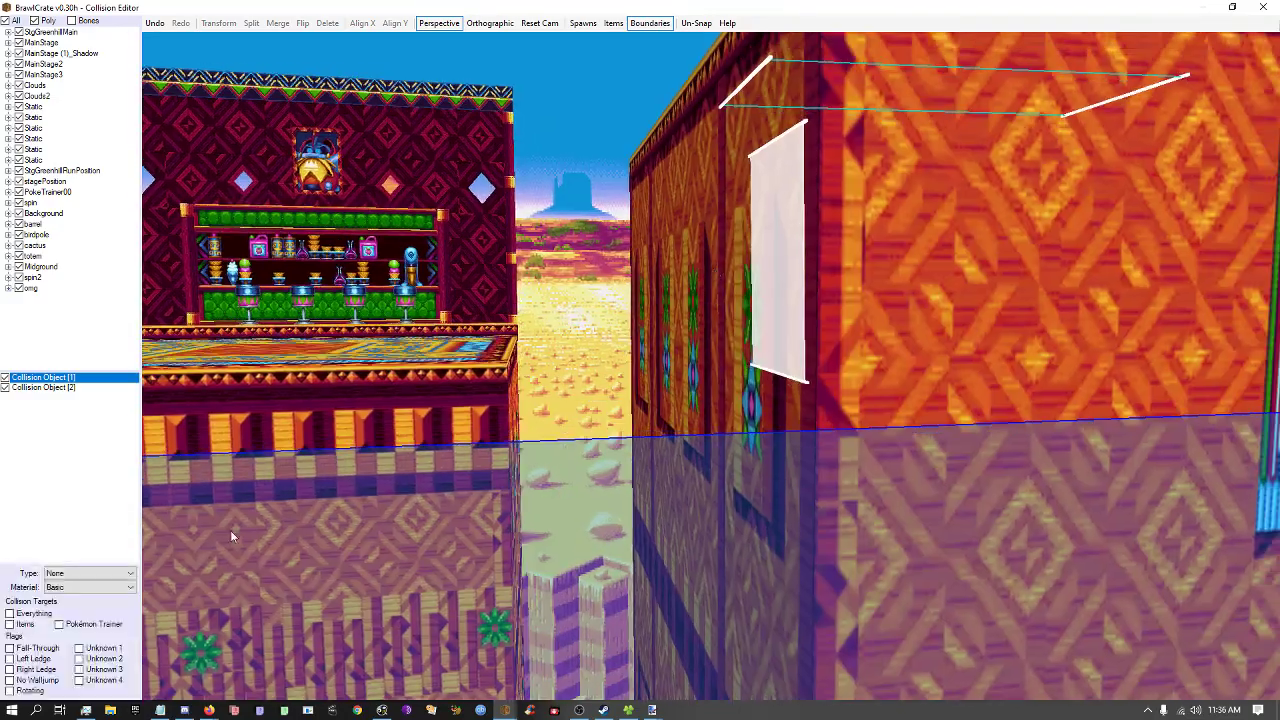
click(82, 574)
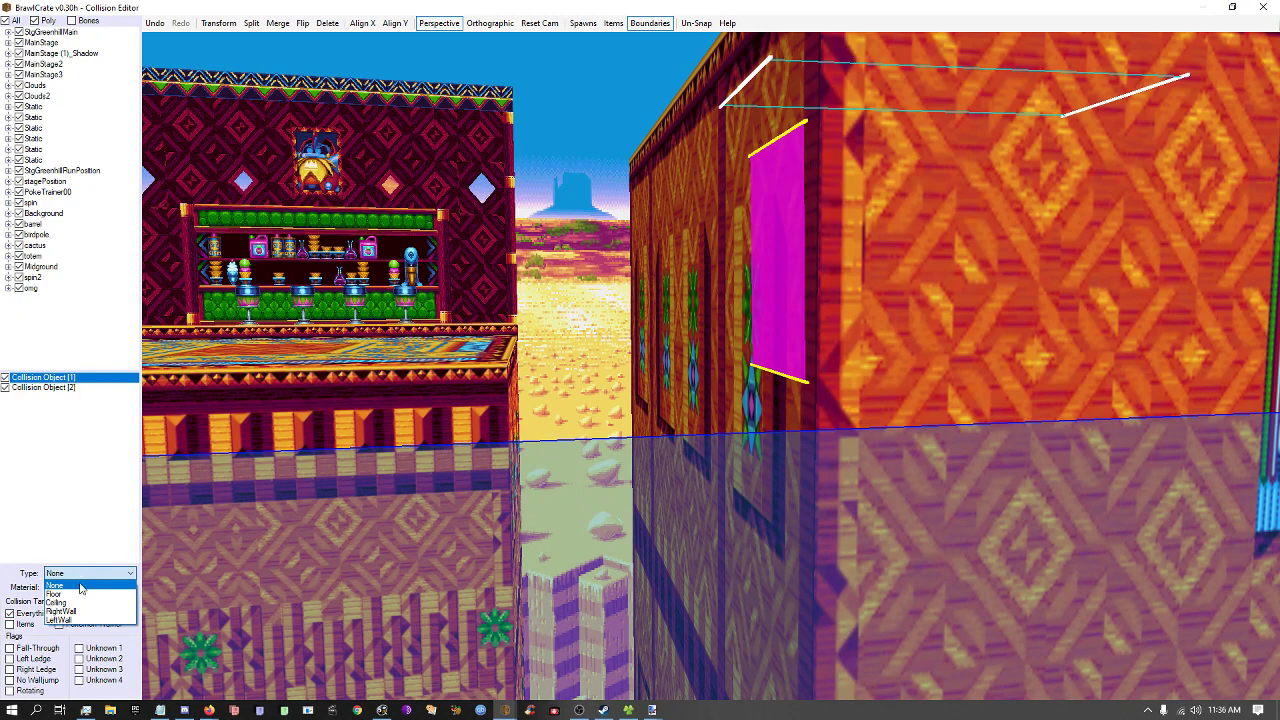
click(76, 628)
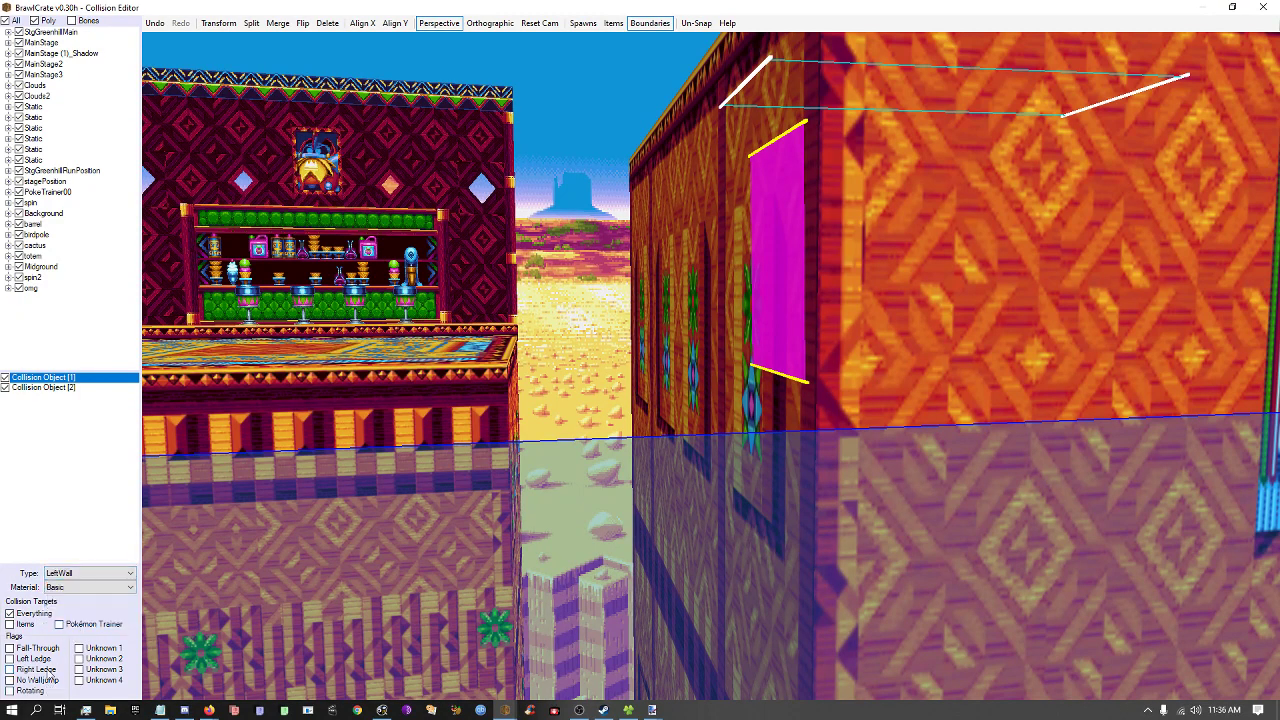
click(731, 280)
Raise the floor segment and move the wall segment's upper end to meet the floor's left end.
right_drag(731, 280, 622, 446)
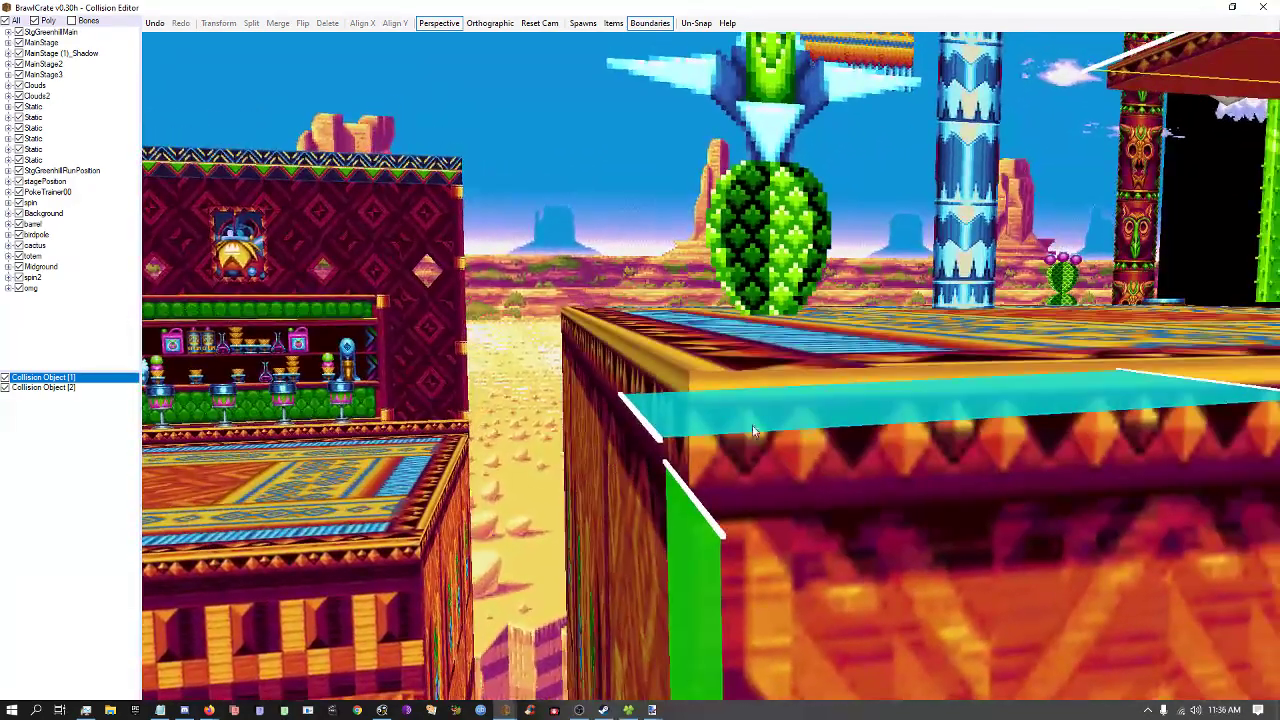
drag(752, 425, 770, 338)
click(706, 535)
drag(706, 535, 648, 459)
View the whole stage with the Orthographic camera and return to the Perspective camera.
click(490, 23)
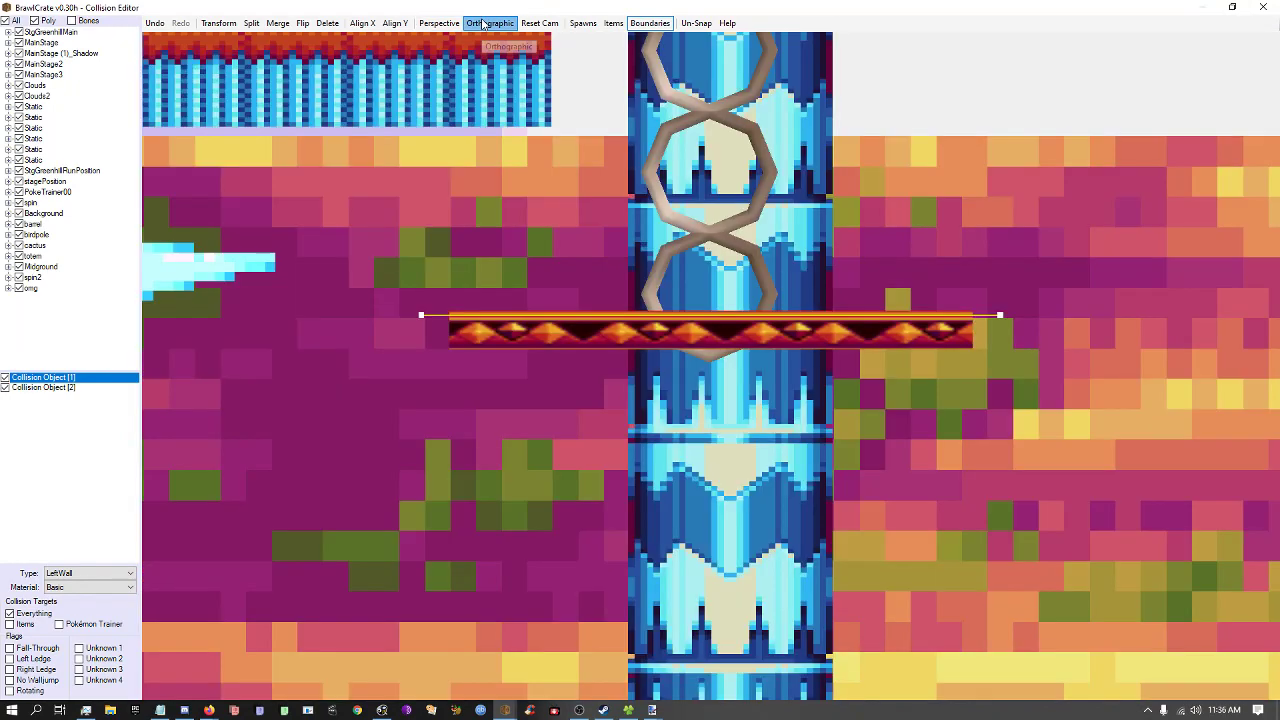
scroll(600, 434, down, 10)
scroll(600, 434, up, 5)
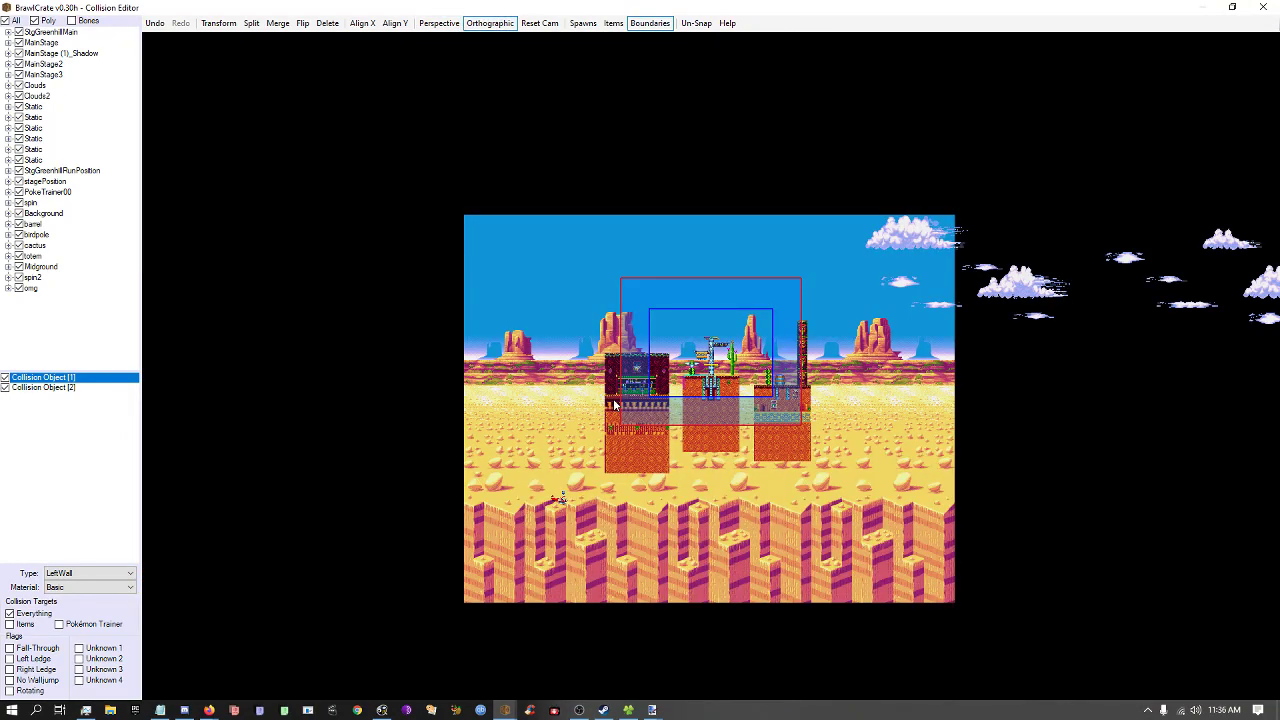
click(439, 23)
click(643, 469)
scroll(643, 473, down, 3)
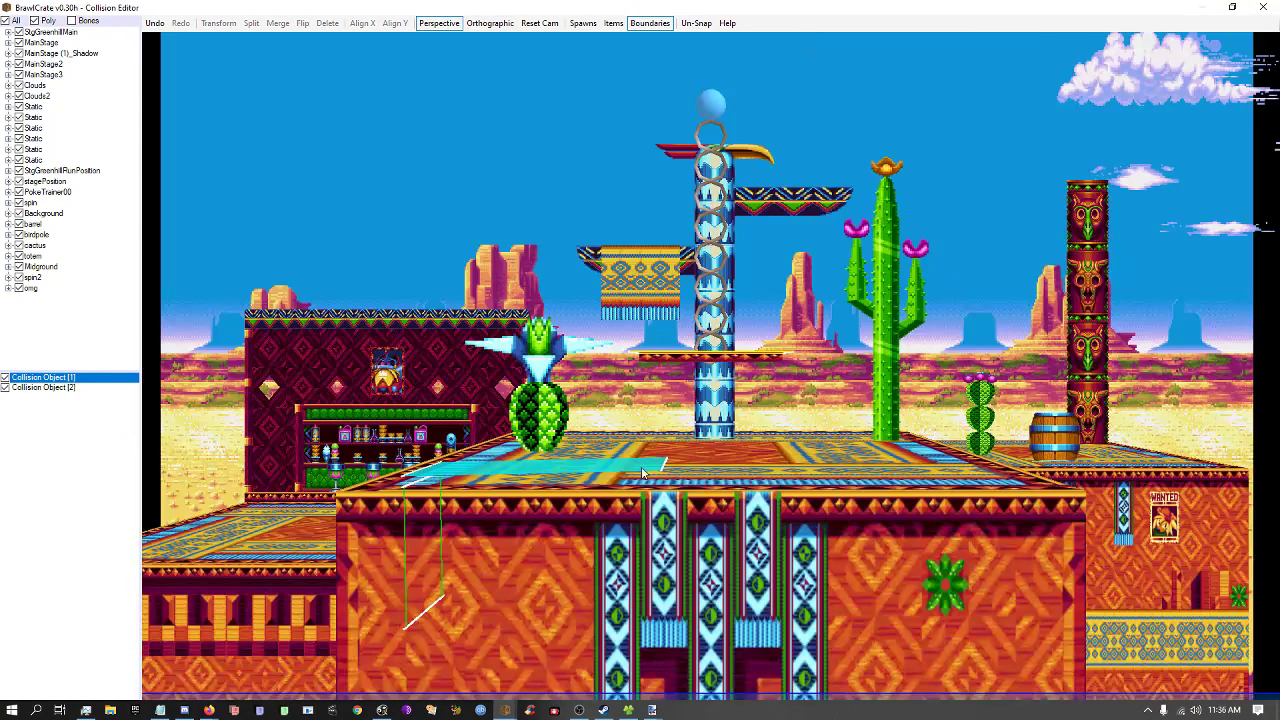
Merge the floor segment's left end point with the upper end point of the left wall segment.
mouse_move(626, 505)
right_down()
mouse_move(791, 453)
mouse_move(540, 482)
mouse_move(629, 524)
right_up()
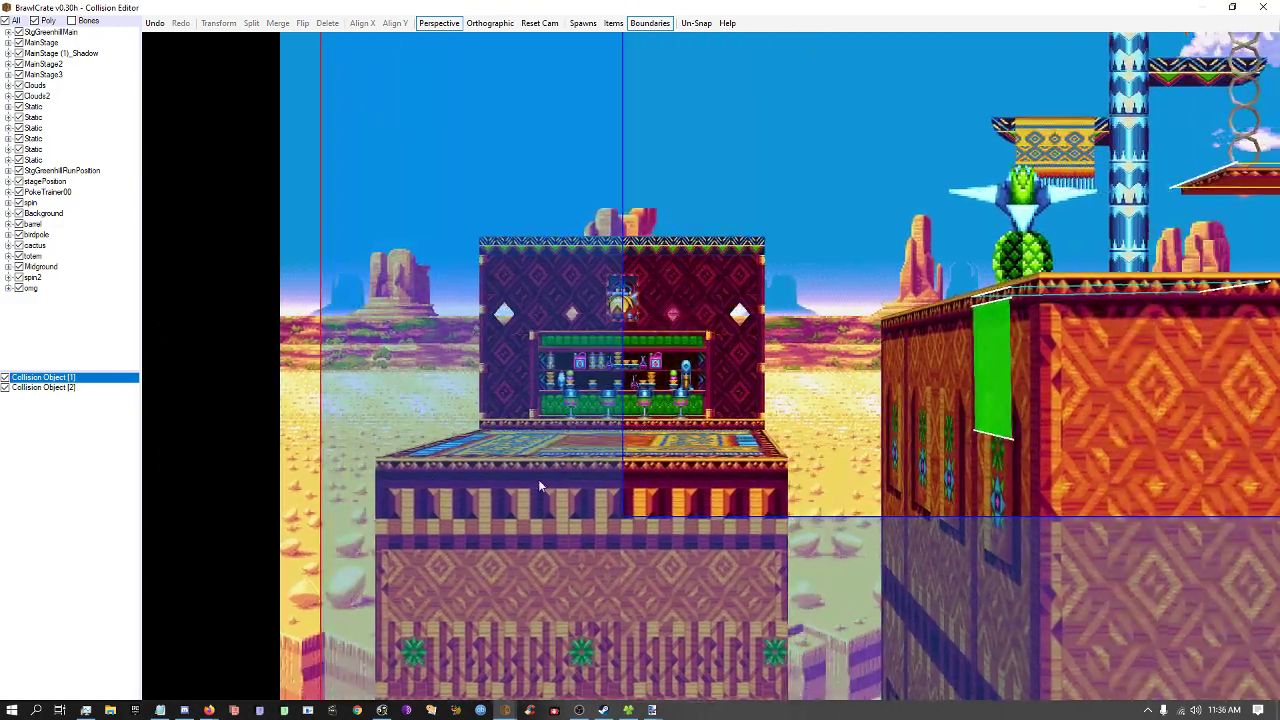
scroll(1052, 392, up, 4)
right_drag(1052, 394, 836, 474)
scroll(838, 472, up, 3)
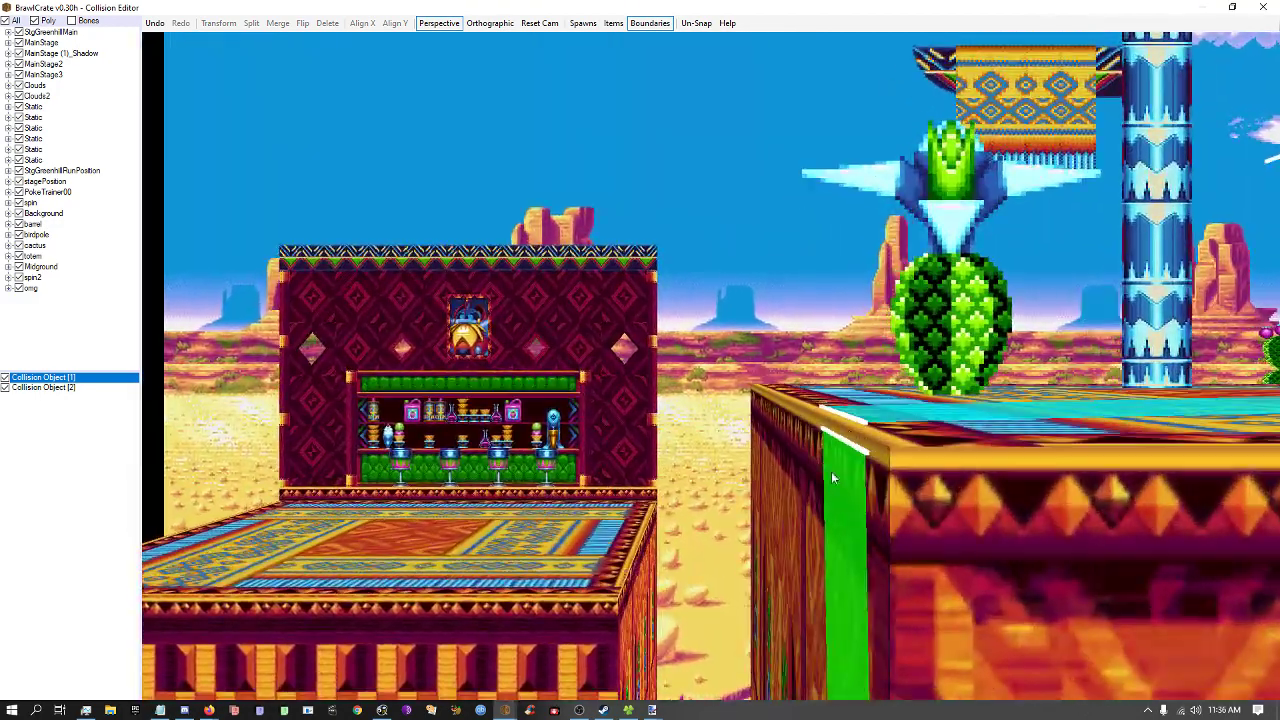
drag(851, 446, 767, 404)
click(781, 345)
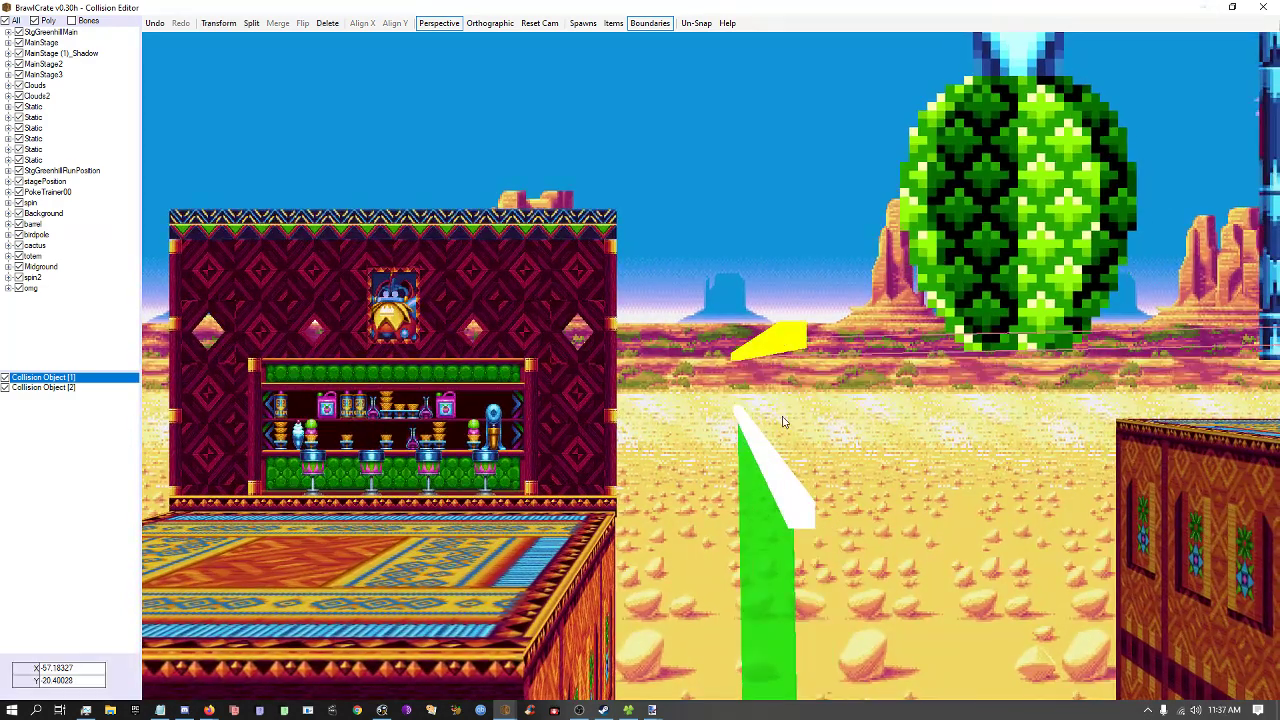
shift+click(793, 509)
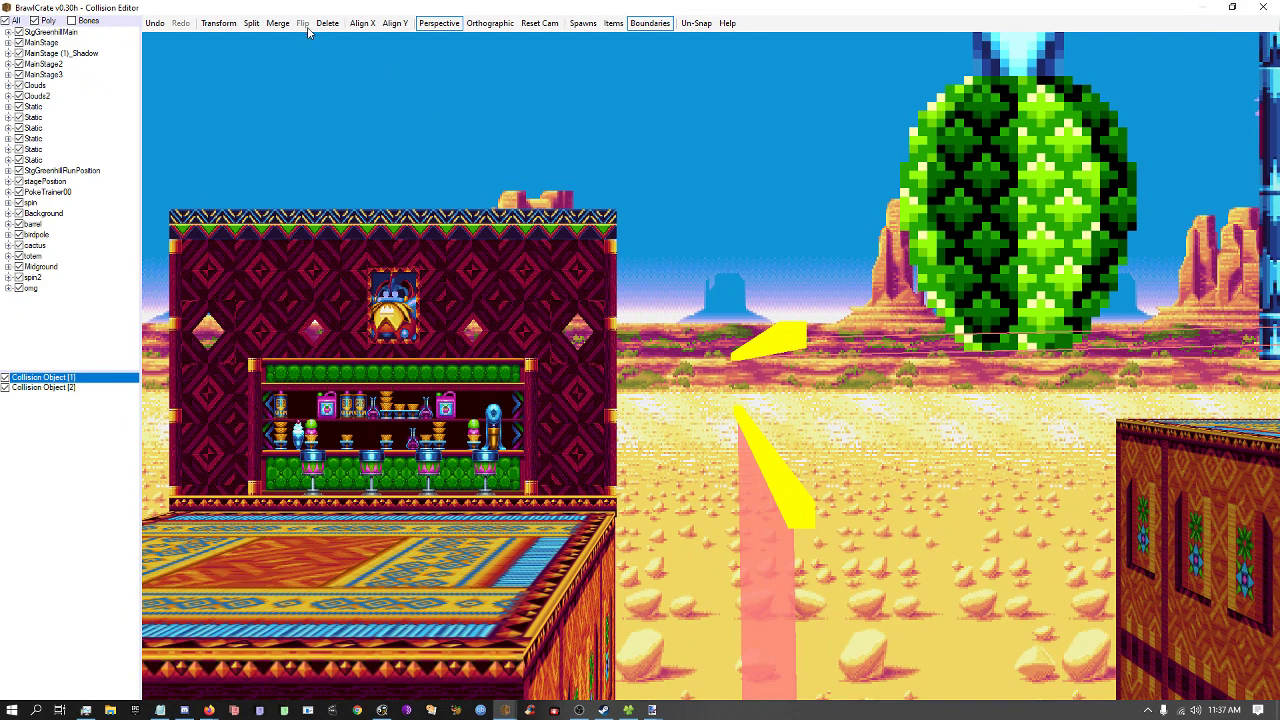
click(277, 23)
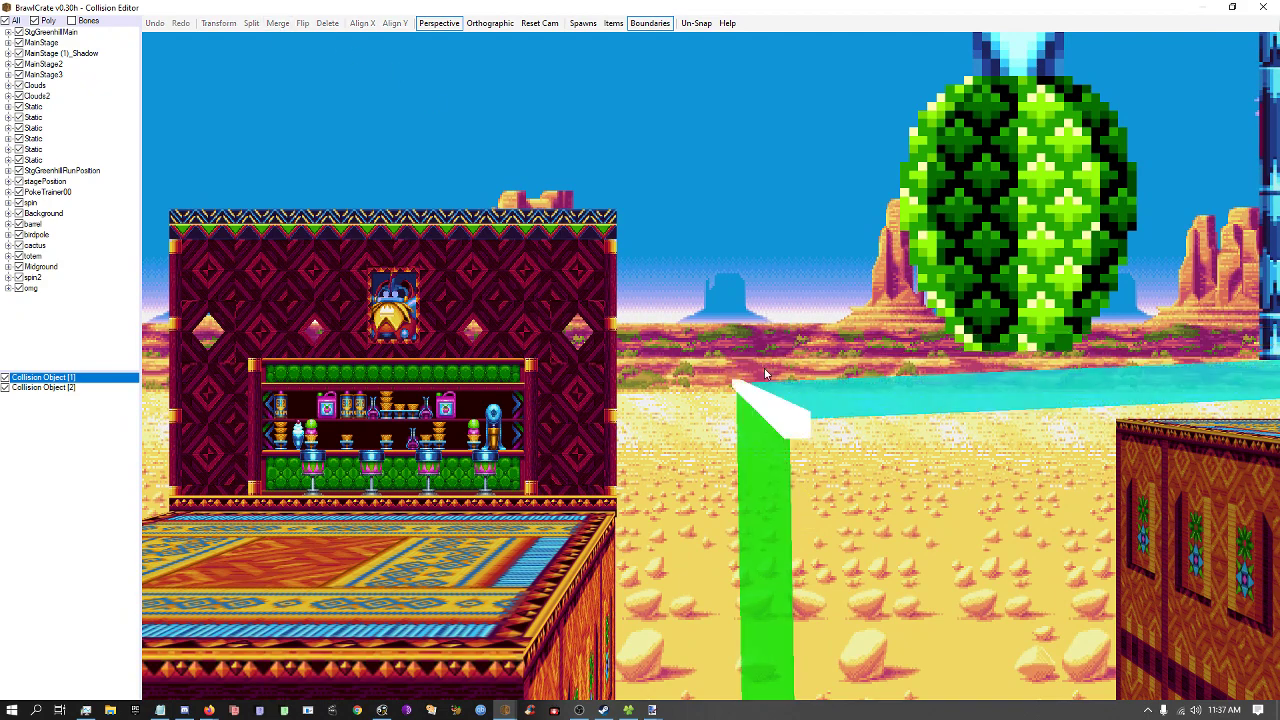
Move the merged floor and wall point onto the central platform's top left corner and deselect it.
click(786, 435)
drag(786, 435, 795, 345)
click(846, 324)
scroll(846, 324, up, 3)
click(622, 444)
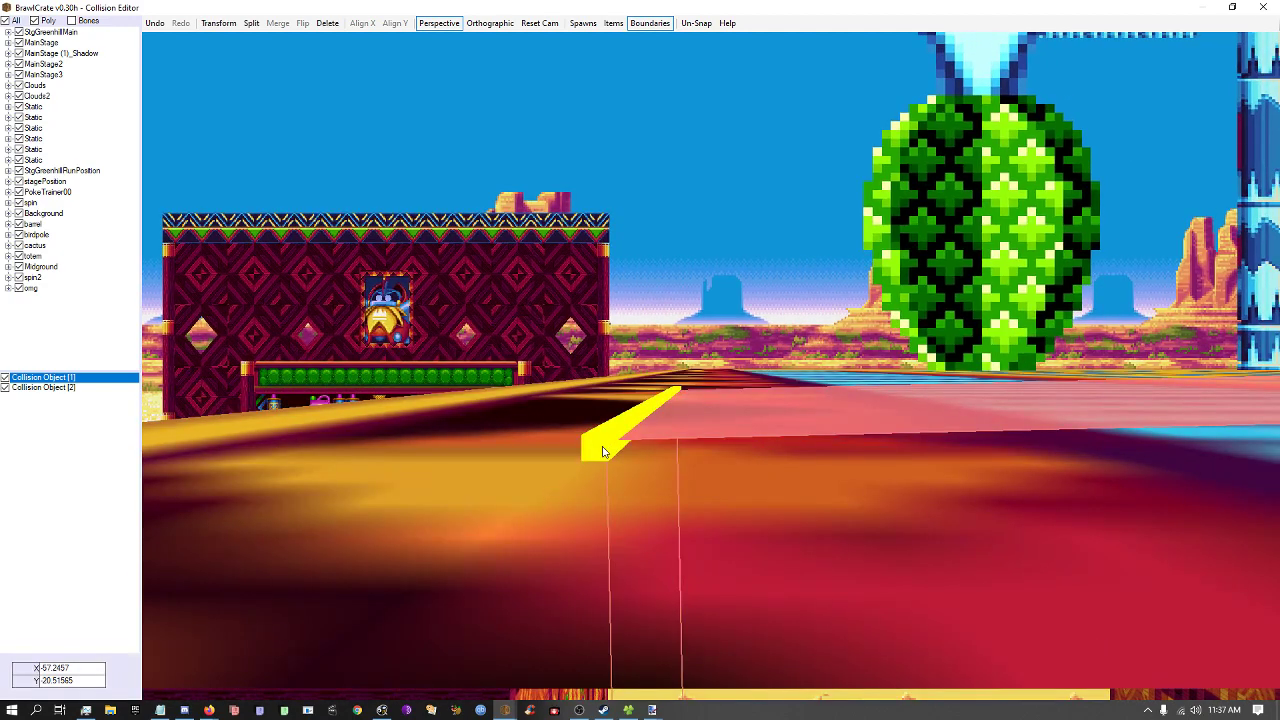
drag(603, 452, 537, 386)
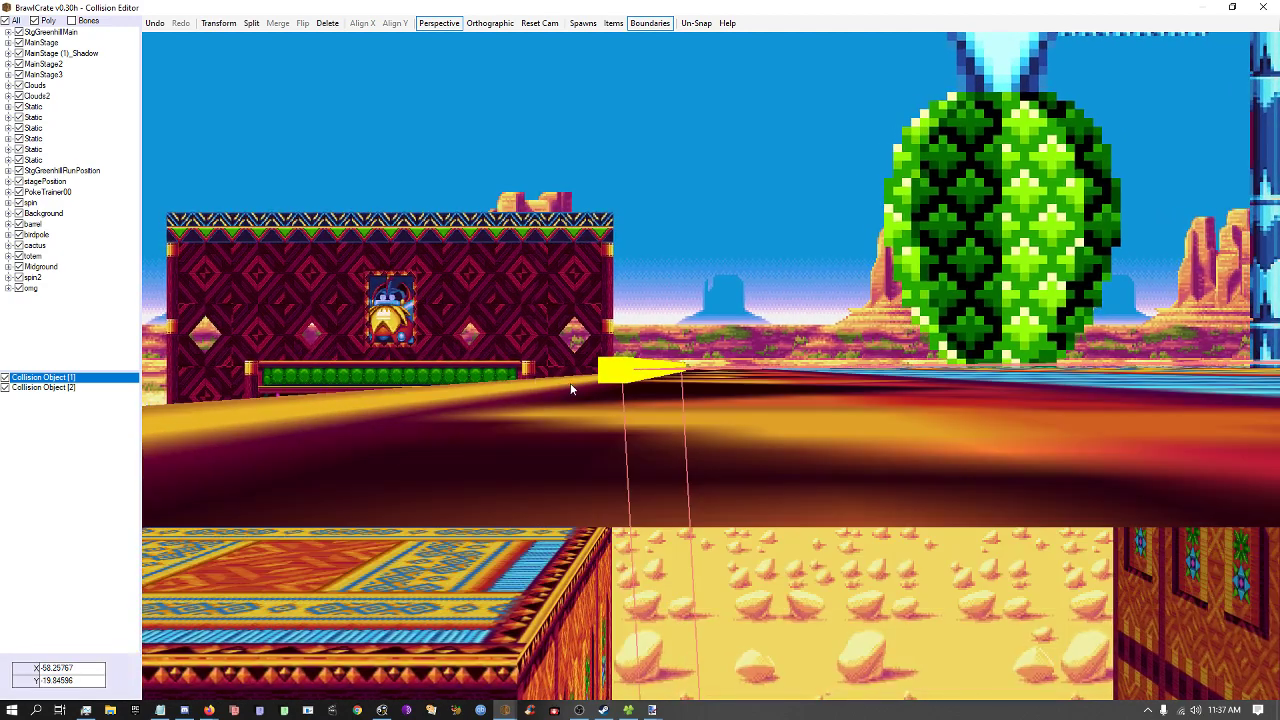
right_drag(570, 383, 590, 363)
drag(825, 358, 719, 370)
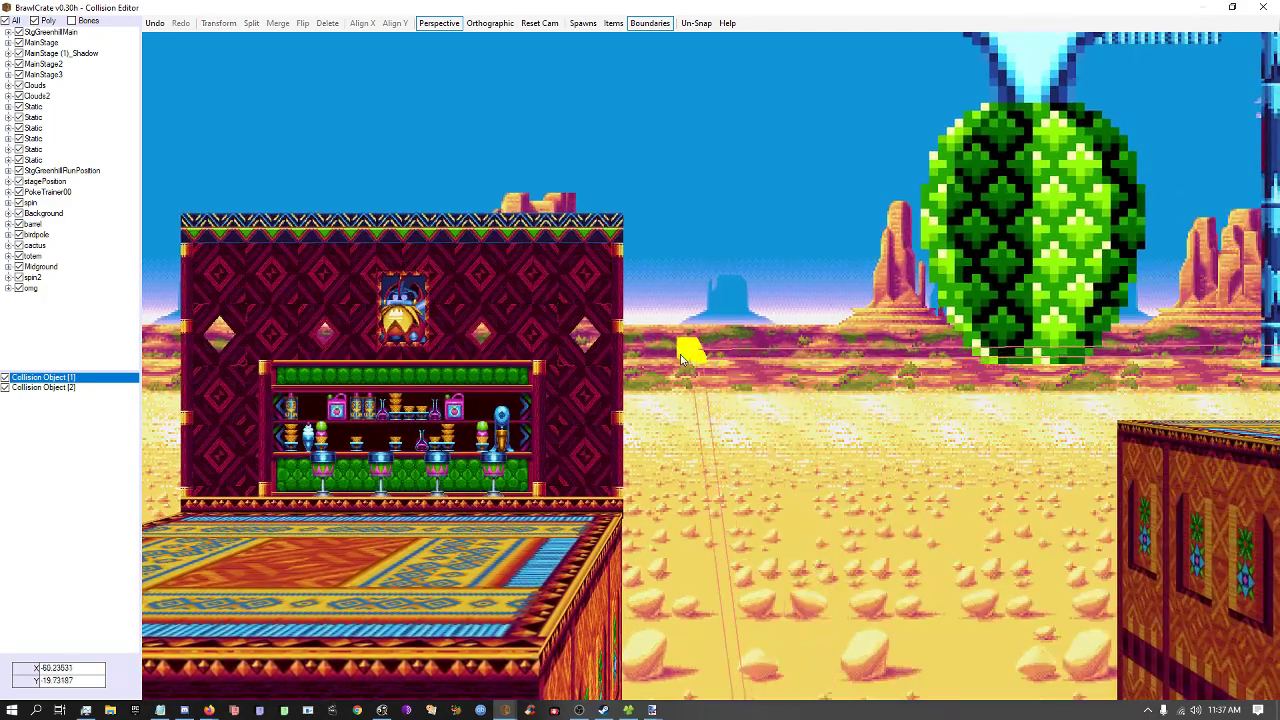
click(607, 428)
scroll(607, 428, down, 3)
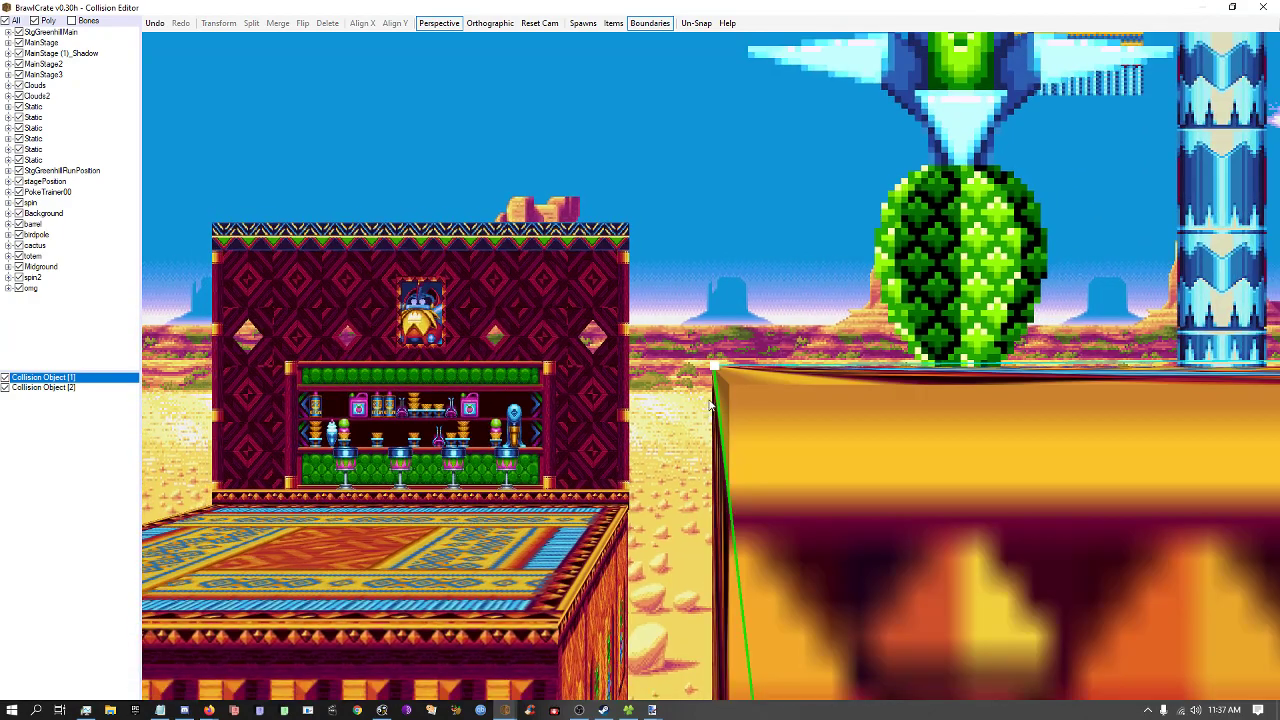
Move the wall segment's lower end to the platform's left edge and straighten the wall with Align X.
right_drag(607, 428, 621, 238)
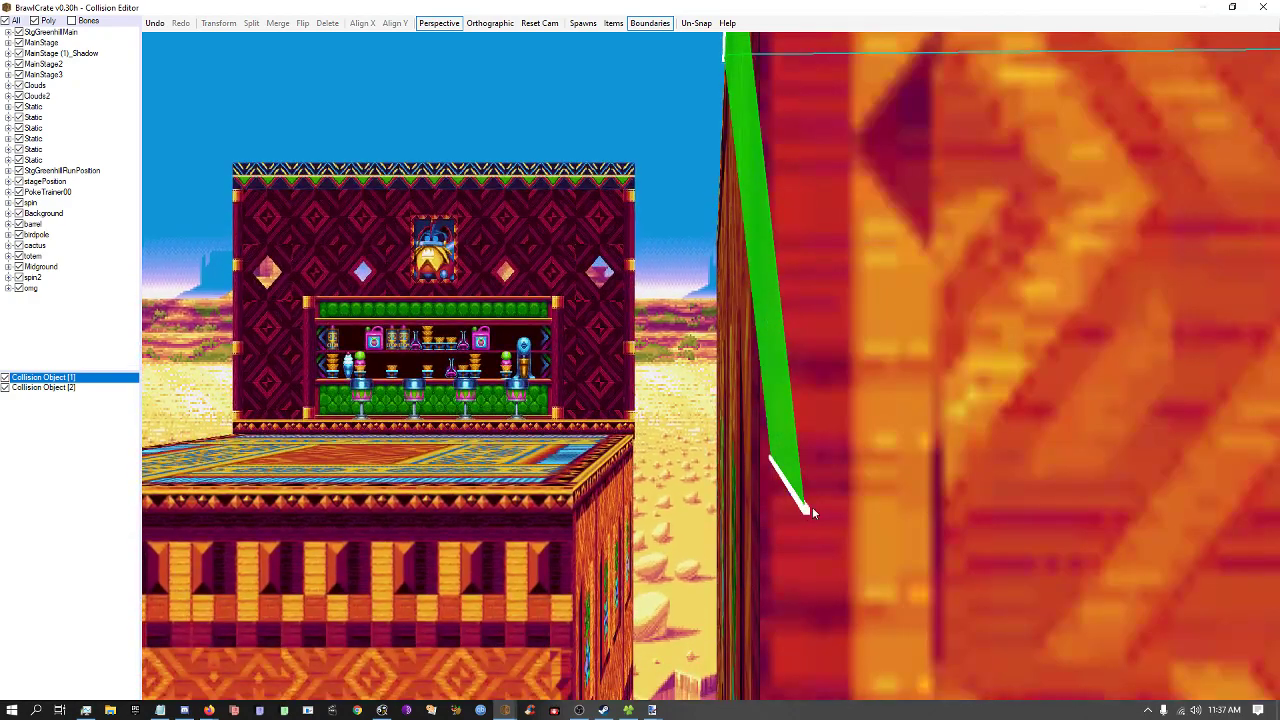
drag(813, 513, 723, 520)
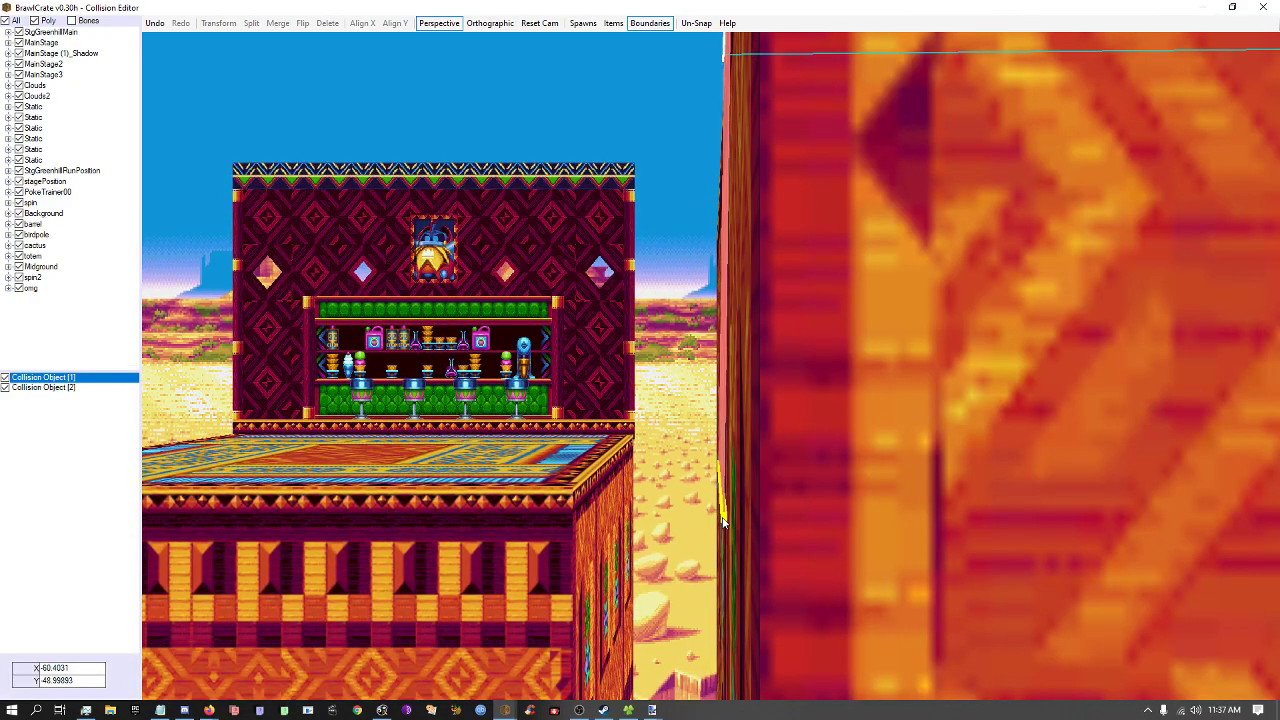
click(674, 290)
right_drag(674, 285, 697, 371)
click(765, 342)
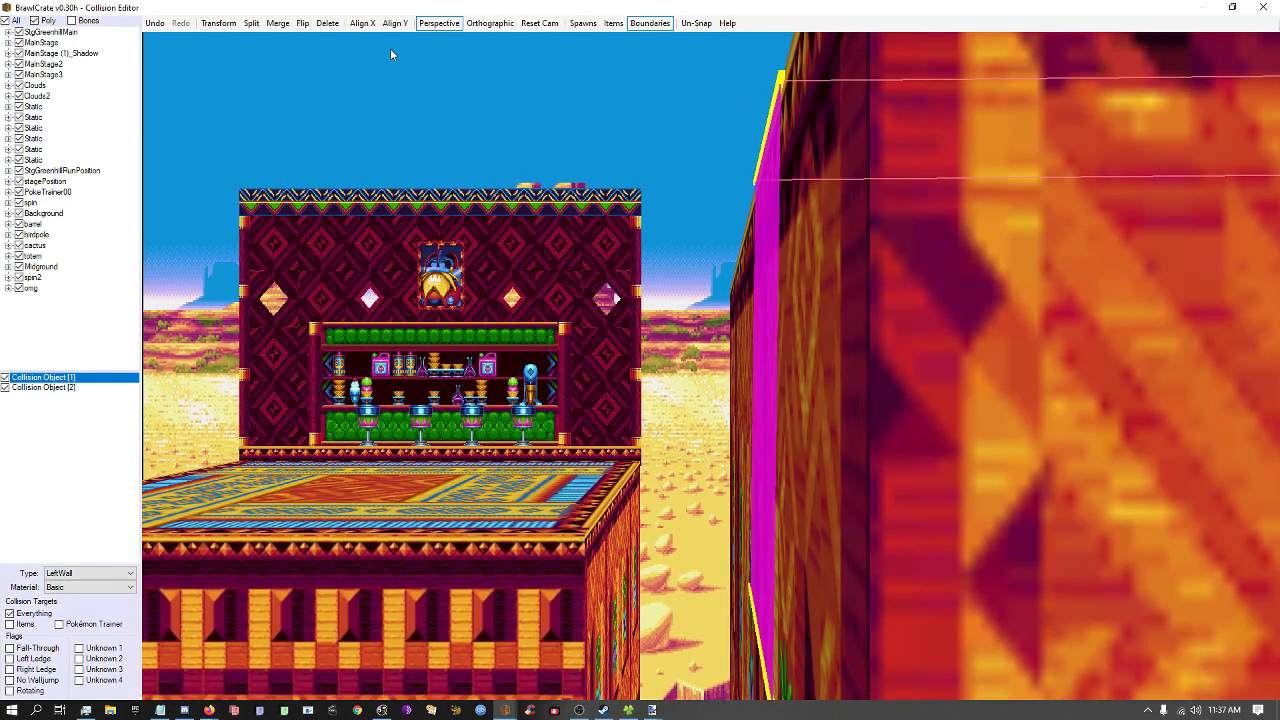
click(352, 22)
right_drag(601, 246, 569, 329)
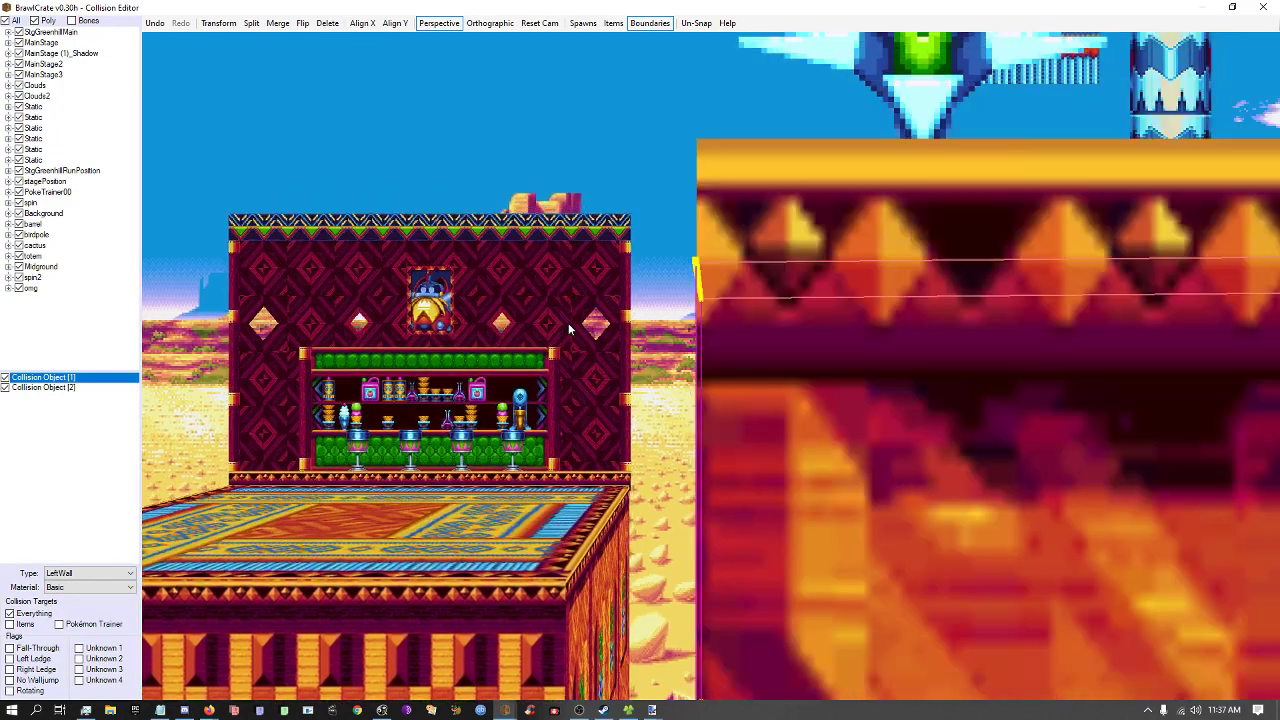
Level the floor segment attached to the wall with Align Y and deselect it.
drag(568, 329, 760, 347)
click(938, 376)
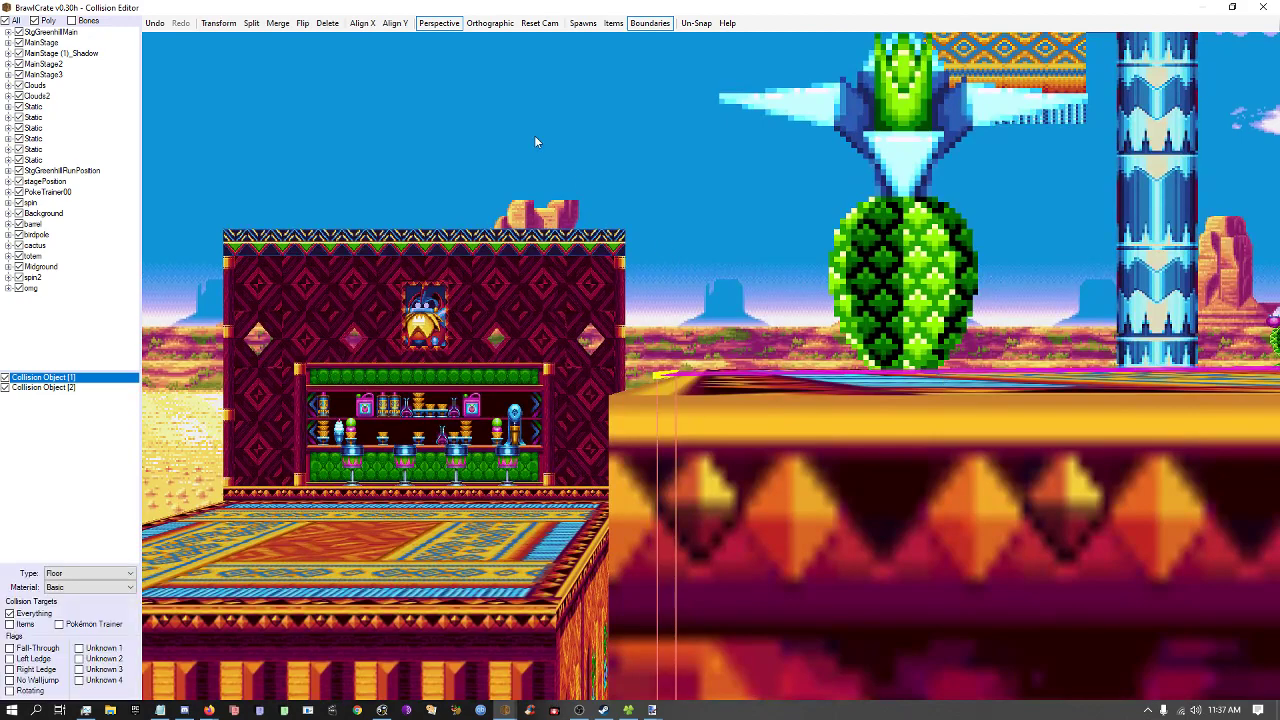
click(396, 23)
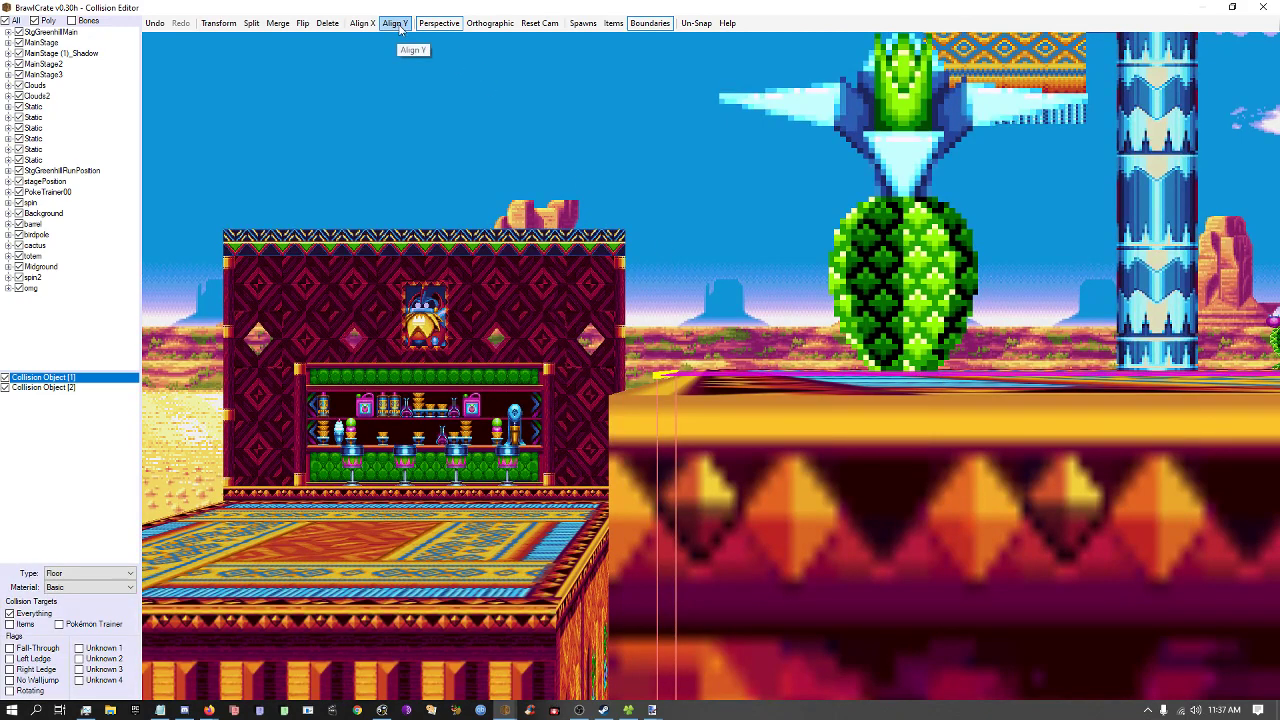
click(848, 385)
Draw a second, separate collision segment across the right part of the central platform's top.
scroll(848, 384, down, 5)
right_drag(876, 338, 813, 365)
scroll(836, 402, up, 5)
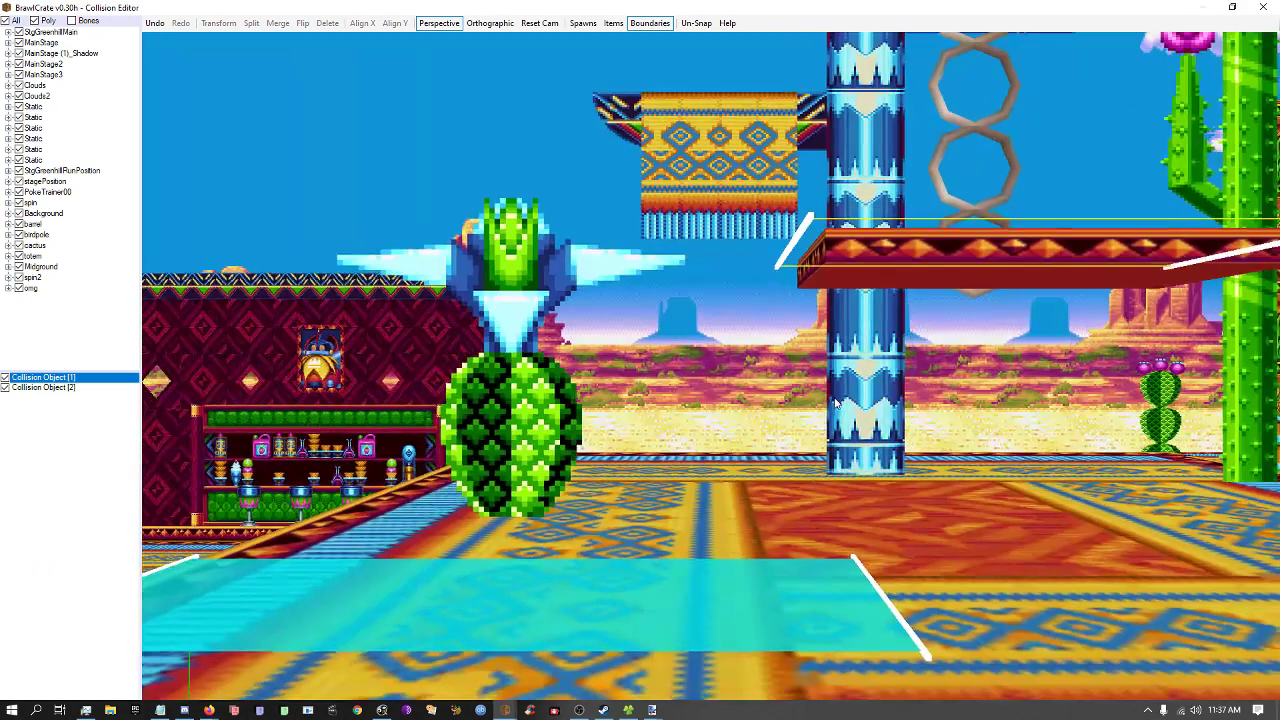
scroll(836, 400, down, 5)
click(975, 473)
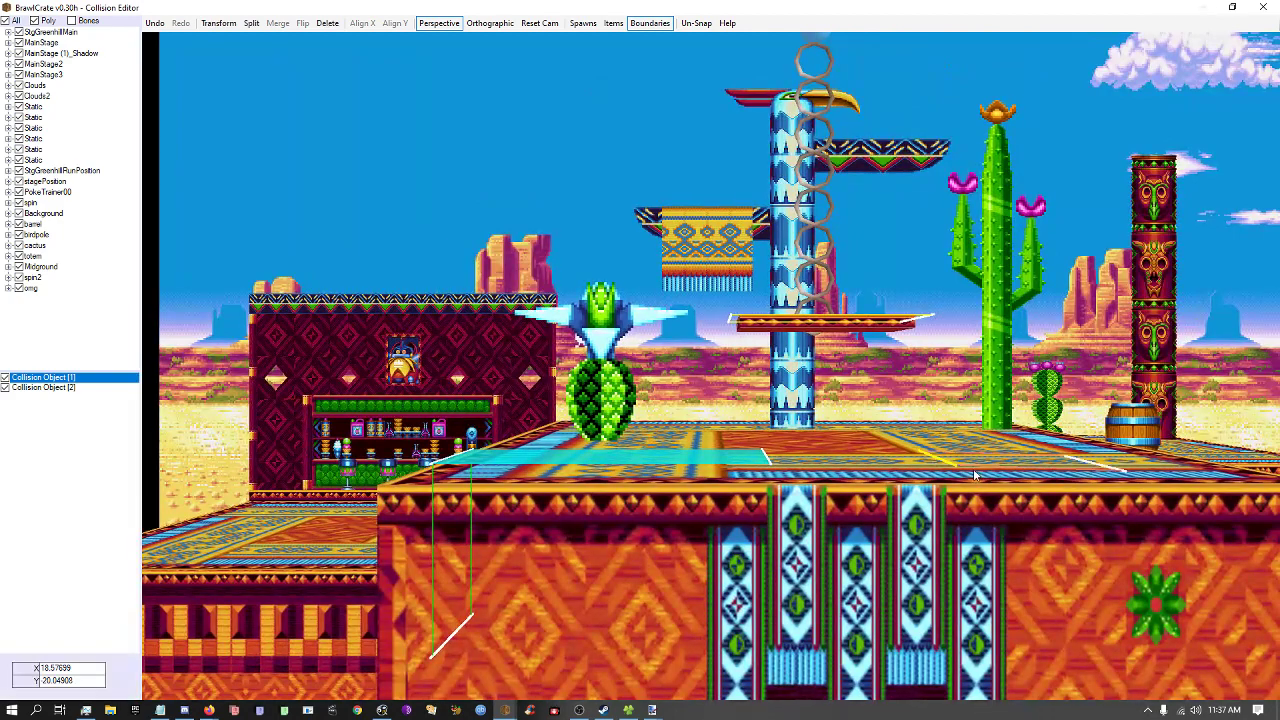
click(878, 466)
click(1002, 457)
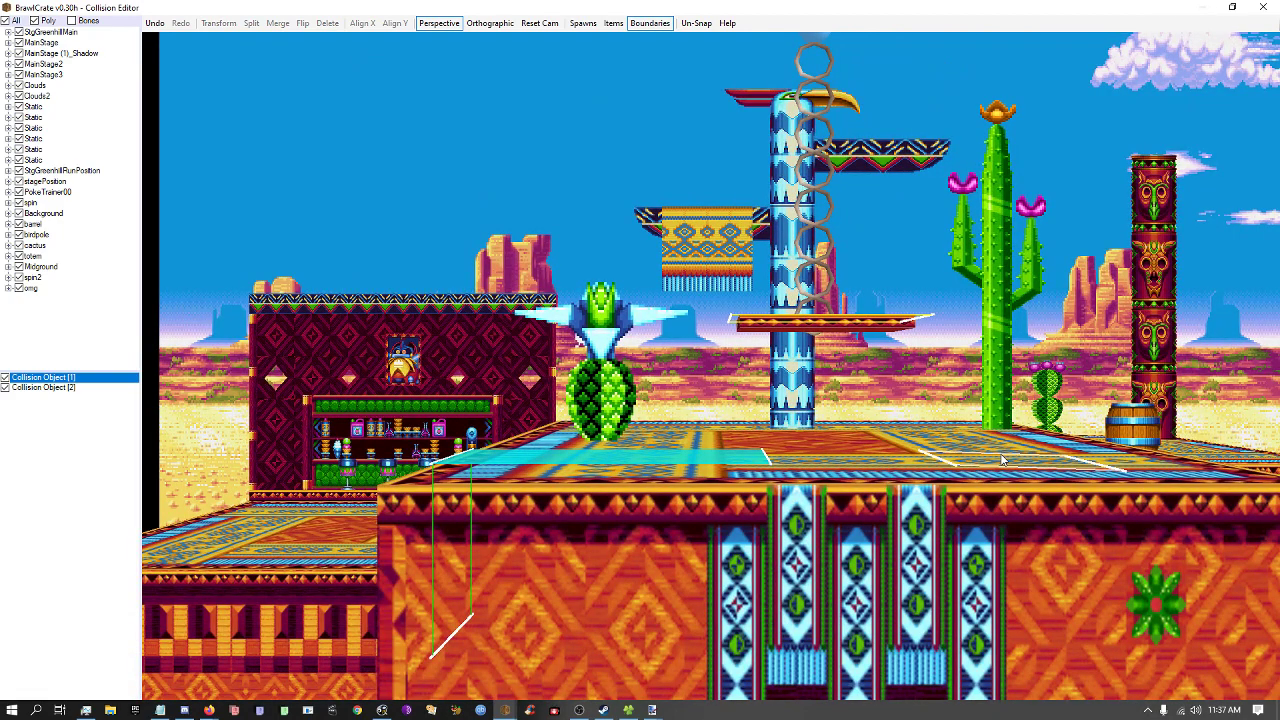
Set the new segment's type to Floor, enable Everything as its collision target, and deselect it.
mouse_move(999, 455)
right_down()
mouse_move(854, 127)
mouse_move(848, 80)
right_up()
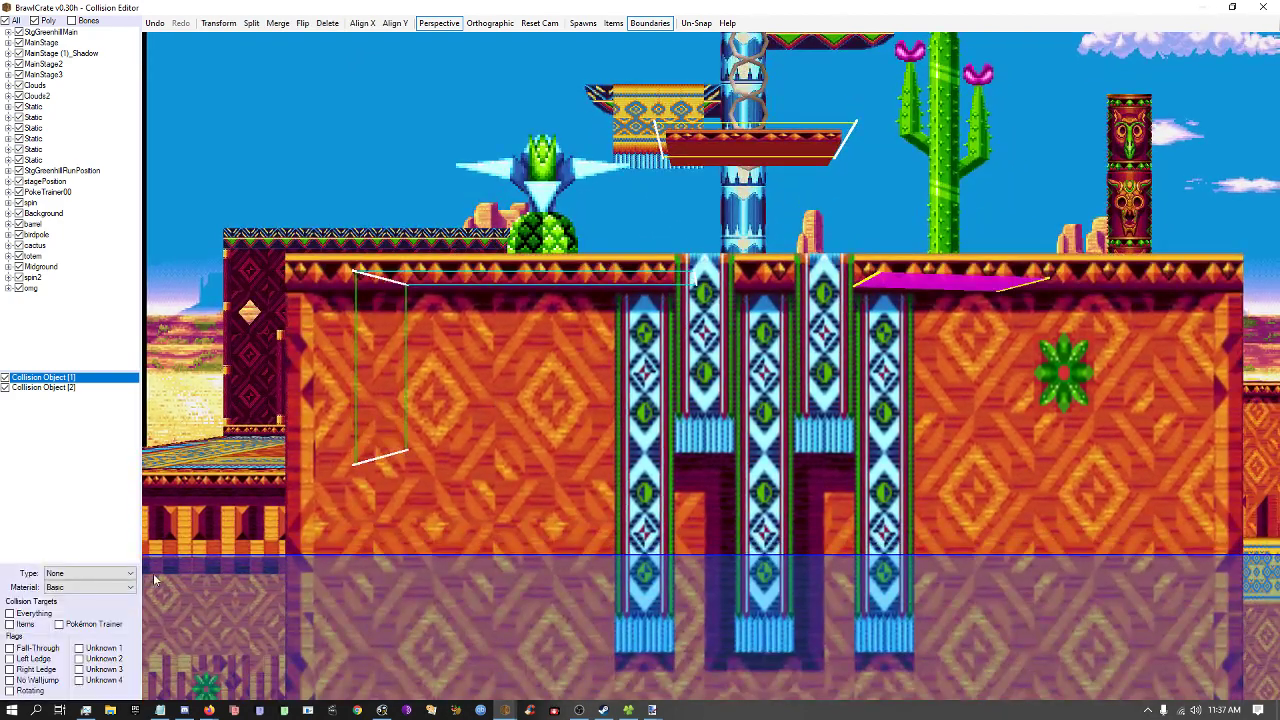
click(101, 575)
click(90, 596)
click(43, 617)
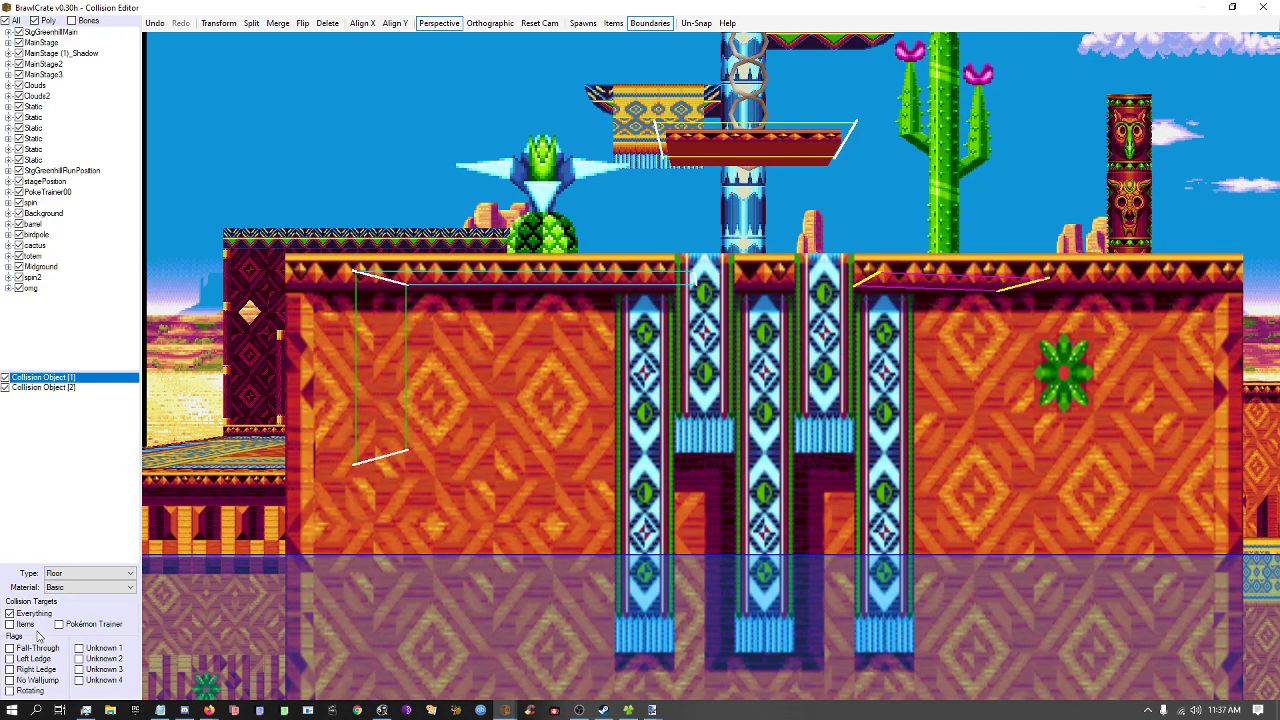
click(832, 106)
Move the new floor segment left so it sits just beside the first floor segment's right end.
right_drag(836, 104, 711, 395)
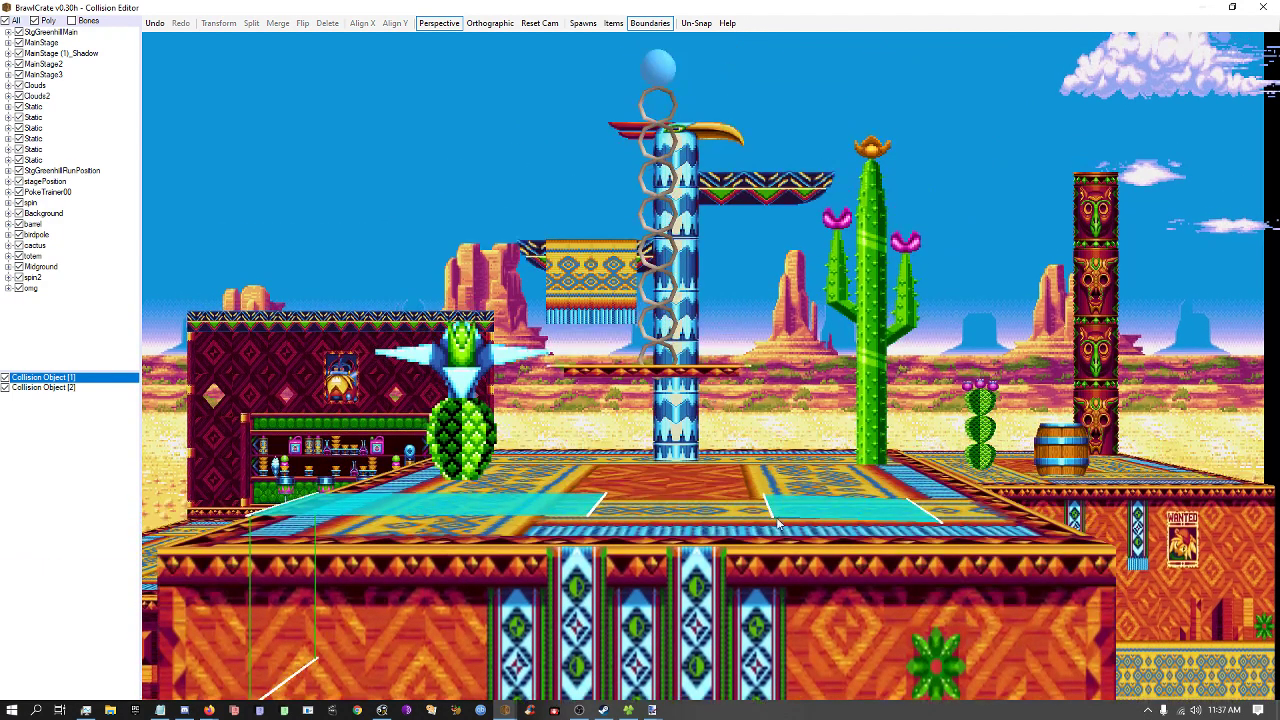
drag(785, 515, 656, 501)
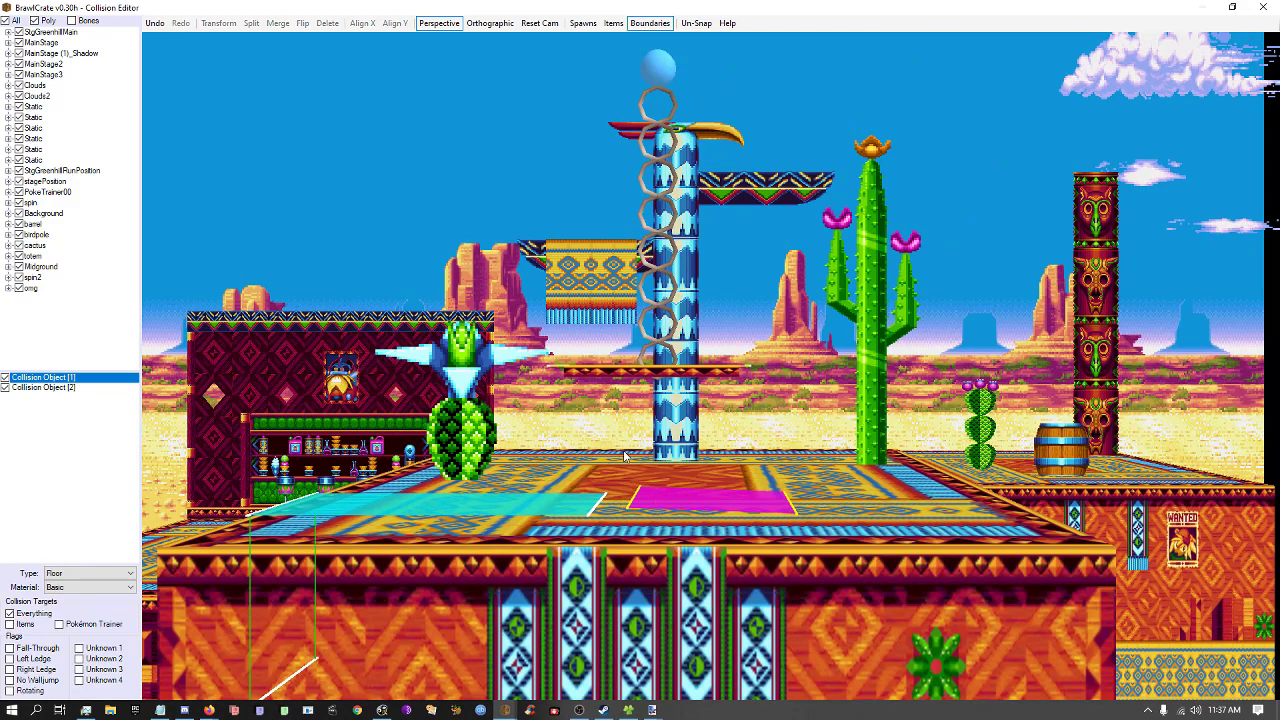
click(623, 451)
scroll(612, 472, up, 2)
scroll(613, 473, down, 1)
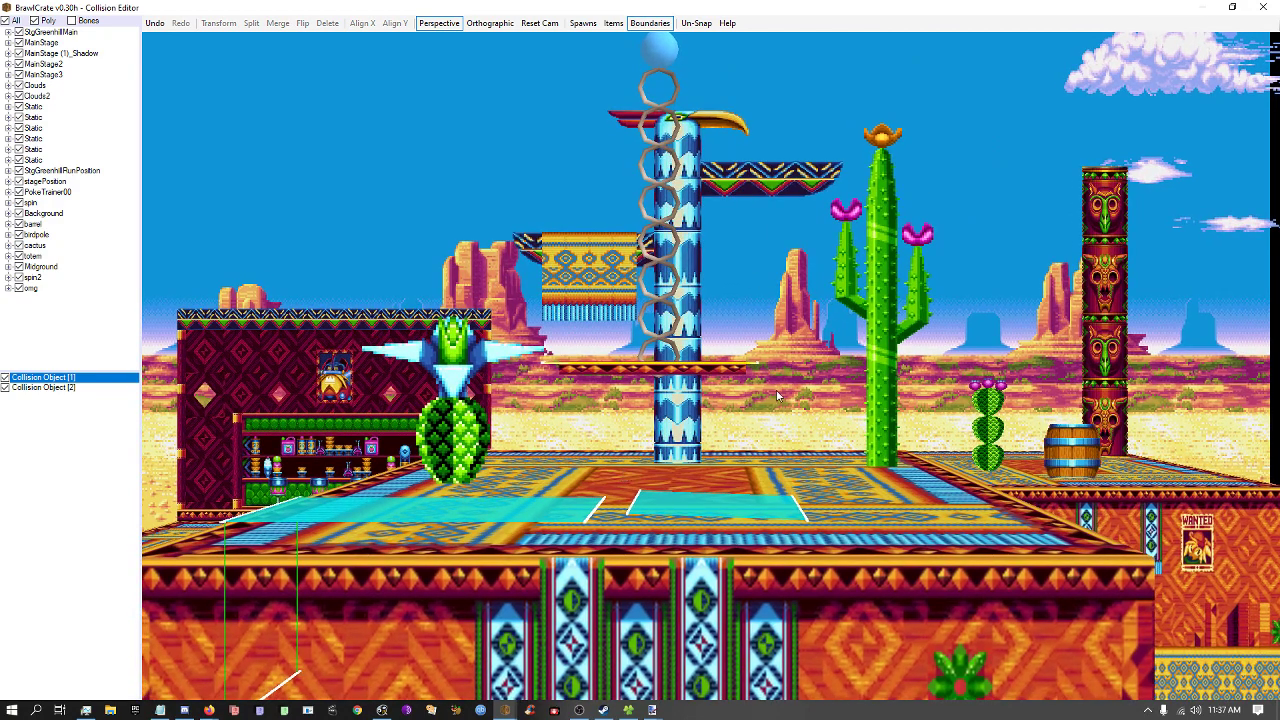
Merge the facing end points of the two floor segments into one shared point.
scroll(872, 265, up, 10)
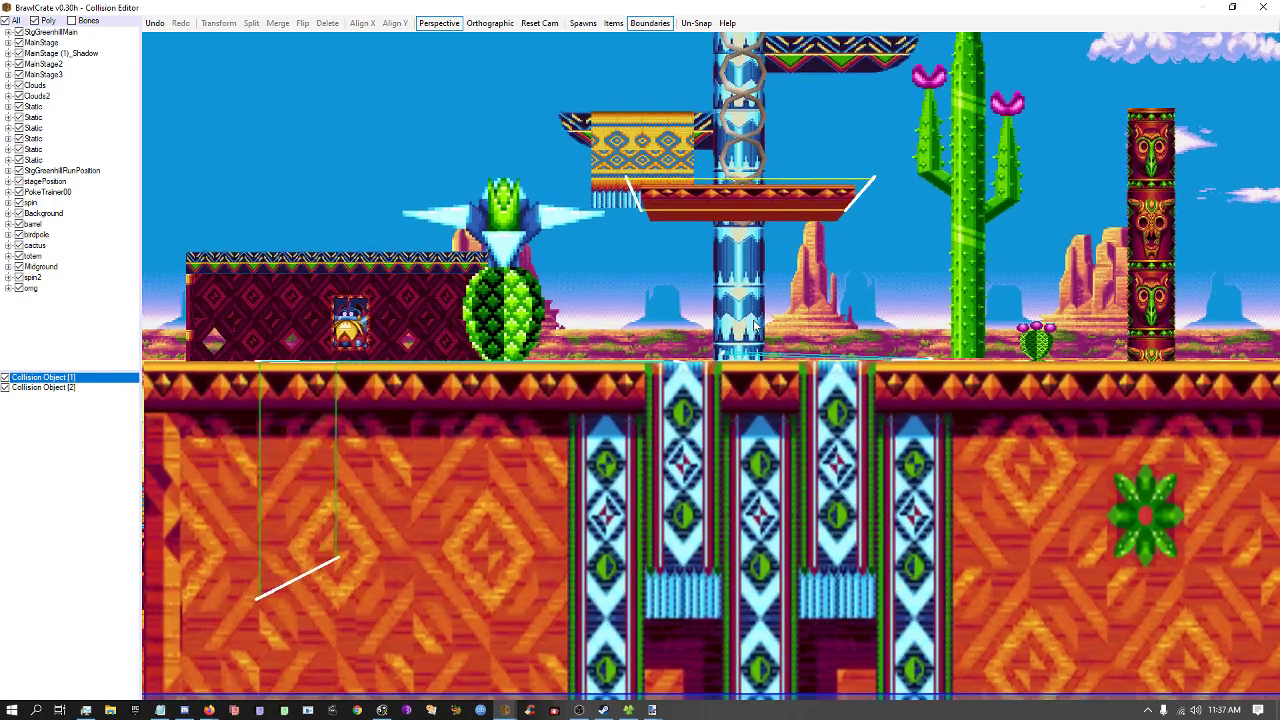
scroll(752, 326, up, 6)
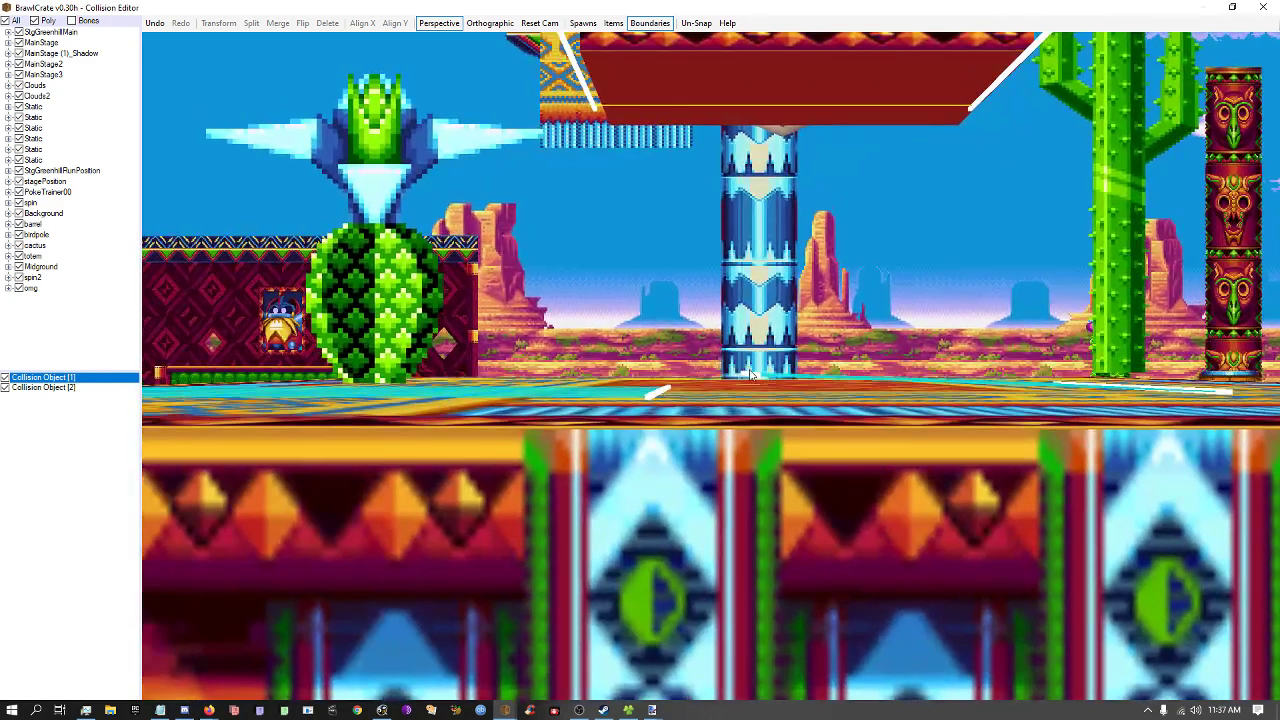
click(760, 378)
shift+click(651, 399)
click(278, 23)
Level the joined floor segments on the central platform with Align Y and deselect them.
click(704, 385)
click(642, 390)
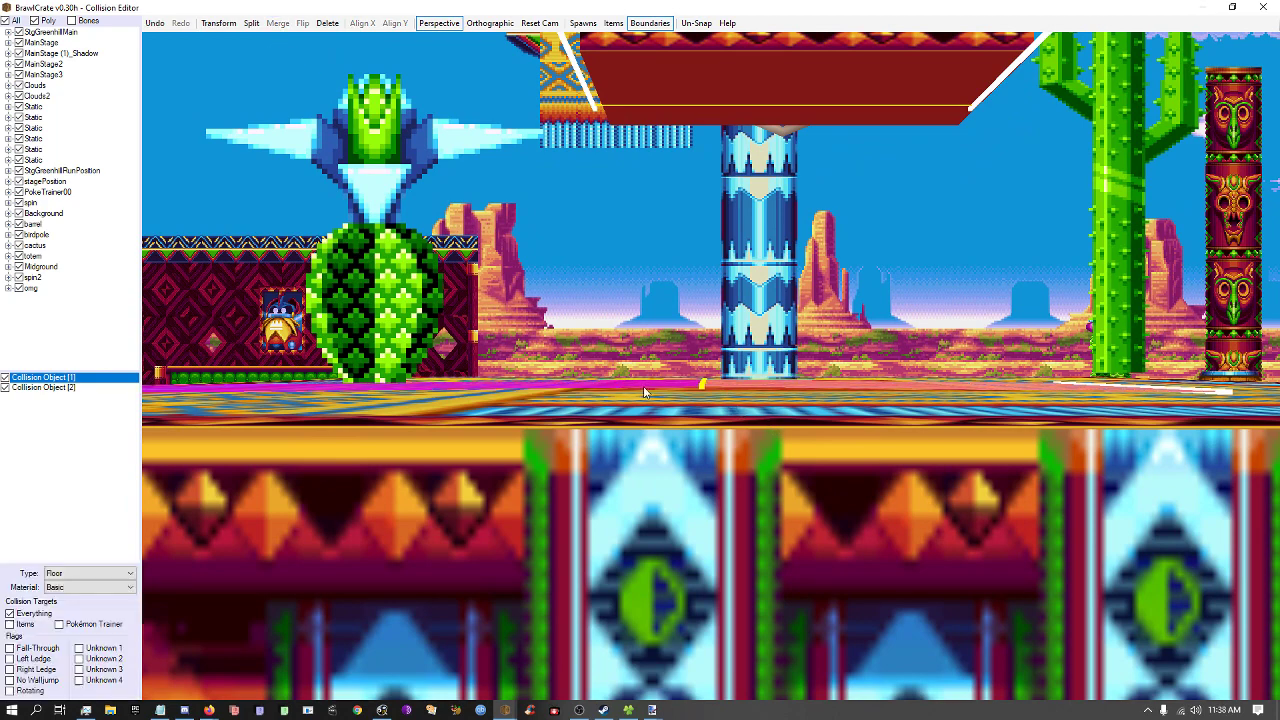
right_drag(642, 390, 838, 432)
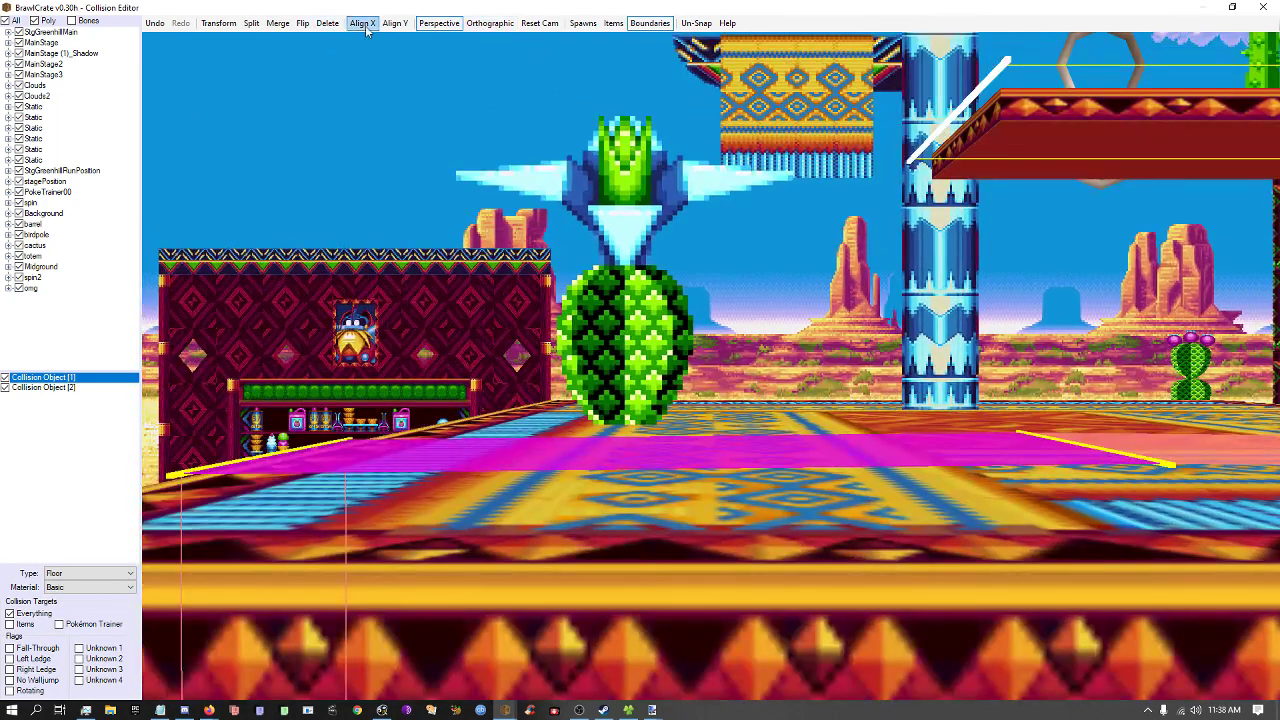
click(724, 323)
right_drag(1000, 444, 857, 457)
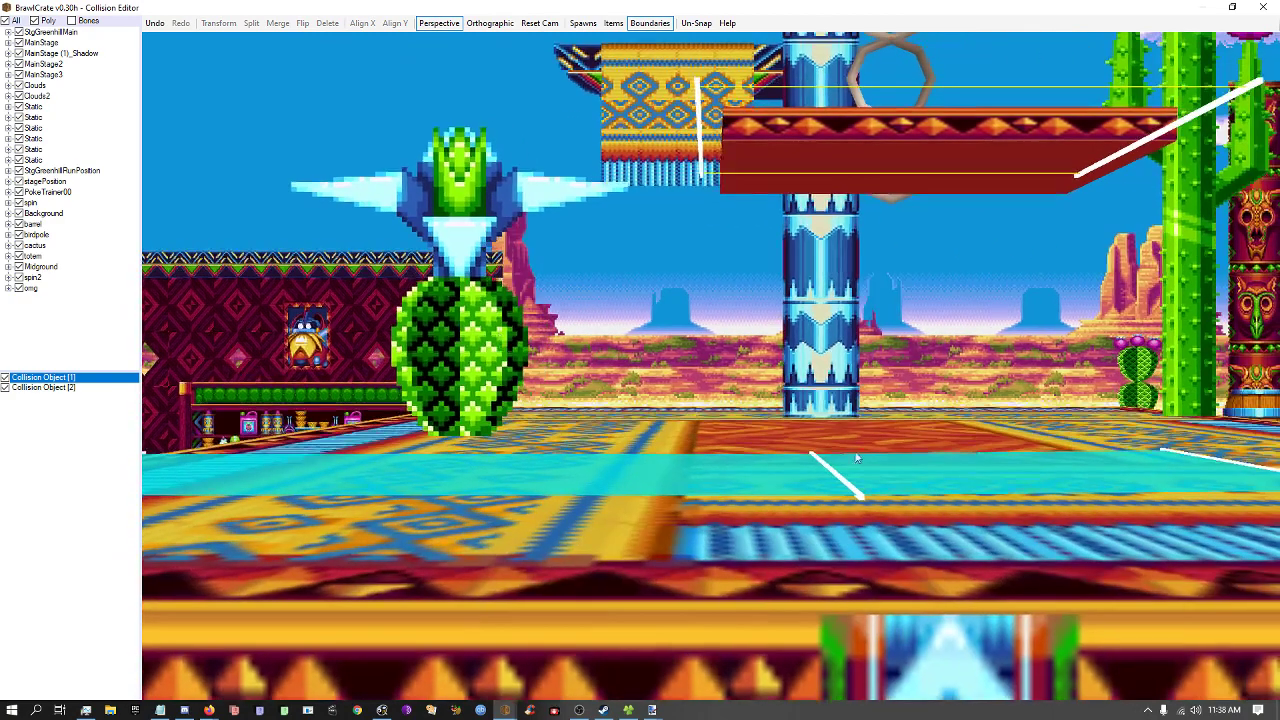
click(1012, 490)
click(395, 24)
click(878, 378)
right_drag(940, 396, 842, 376)
scroll(842, 376, down, 6)
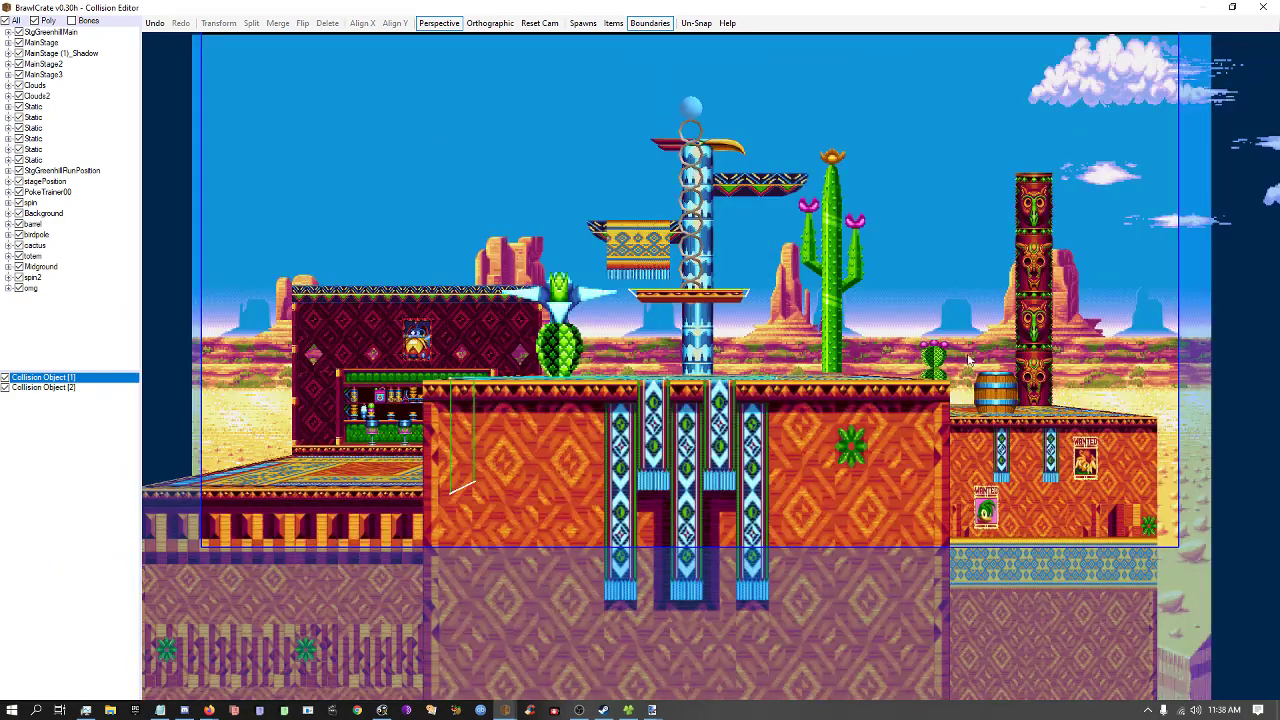
Hide Collision Object [1] and select Collision Object [2] to examine its linked model and bone.
right_drag(810, 316, 1075, 538)
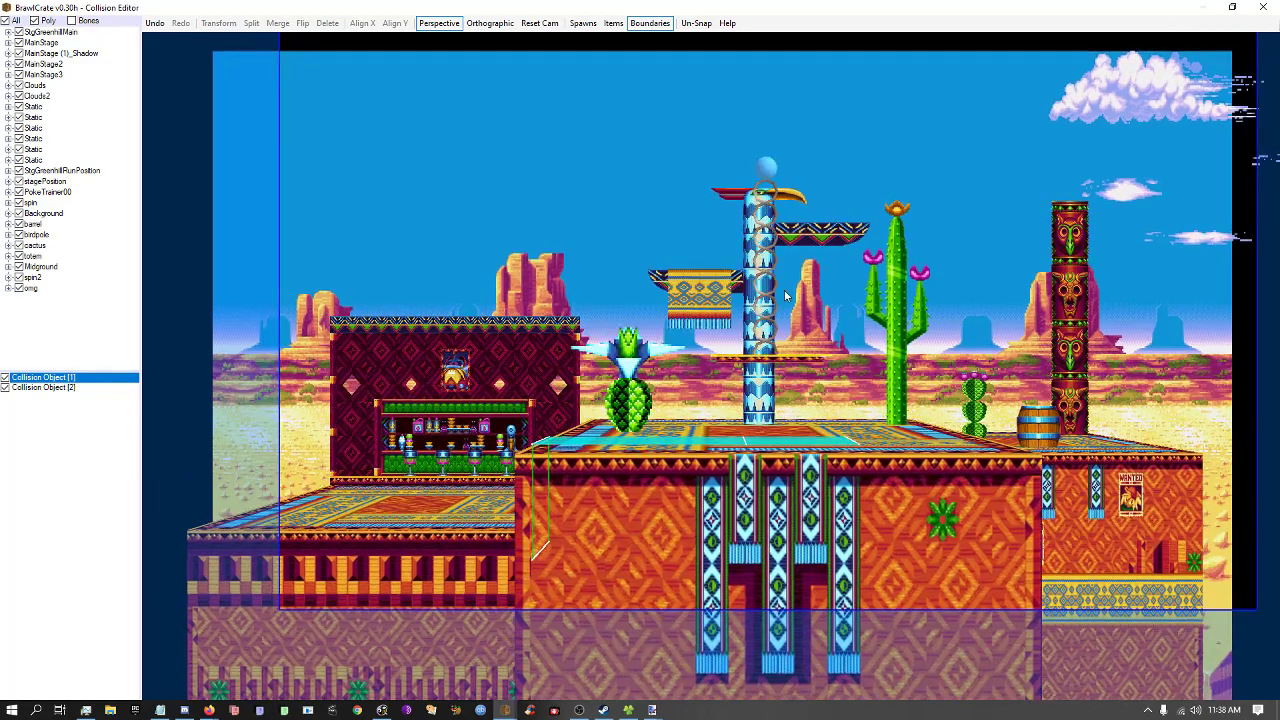
right_drag(785, 291, 717, 587)
click(108, 381)
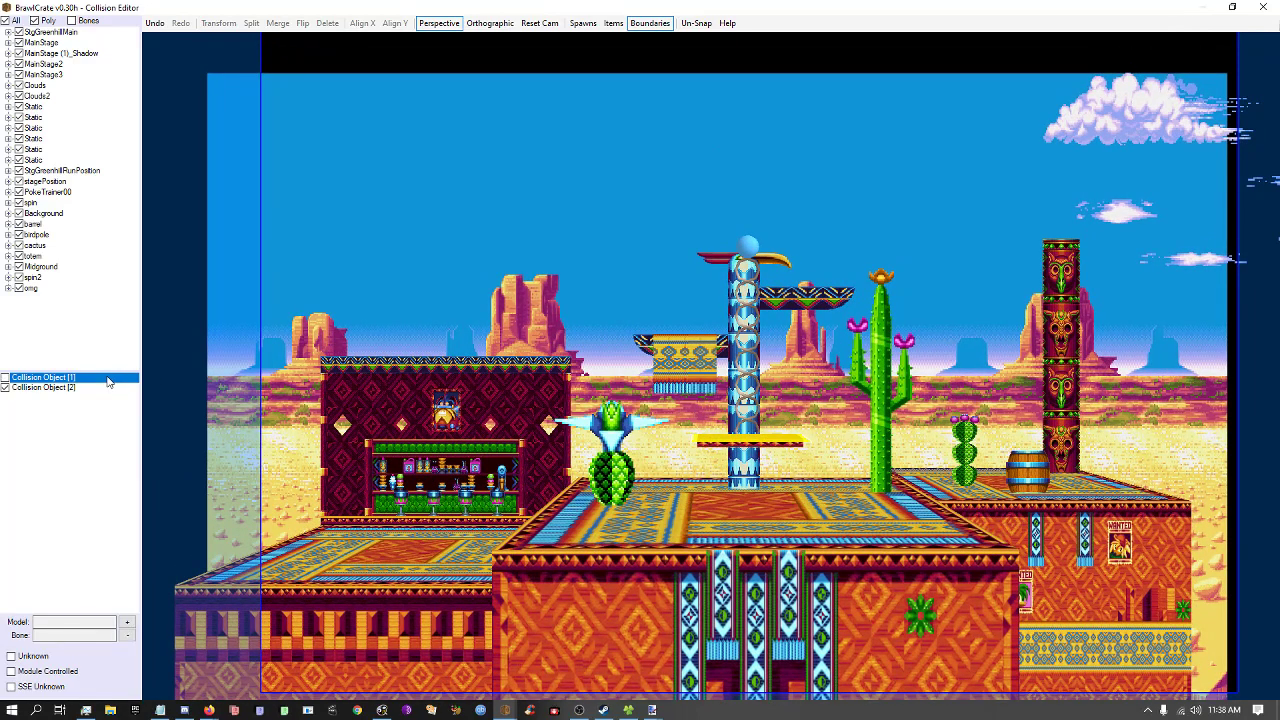
click(45, 387)
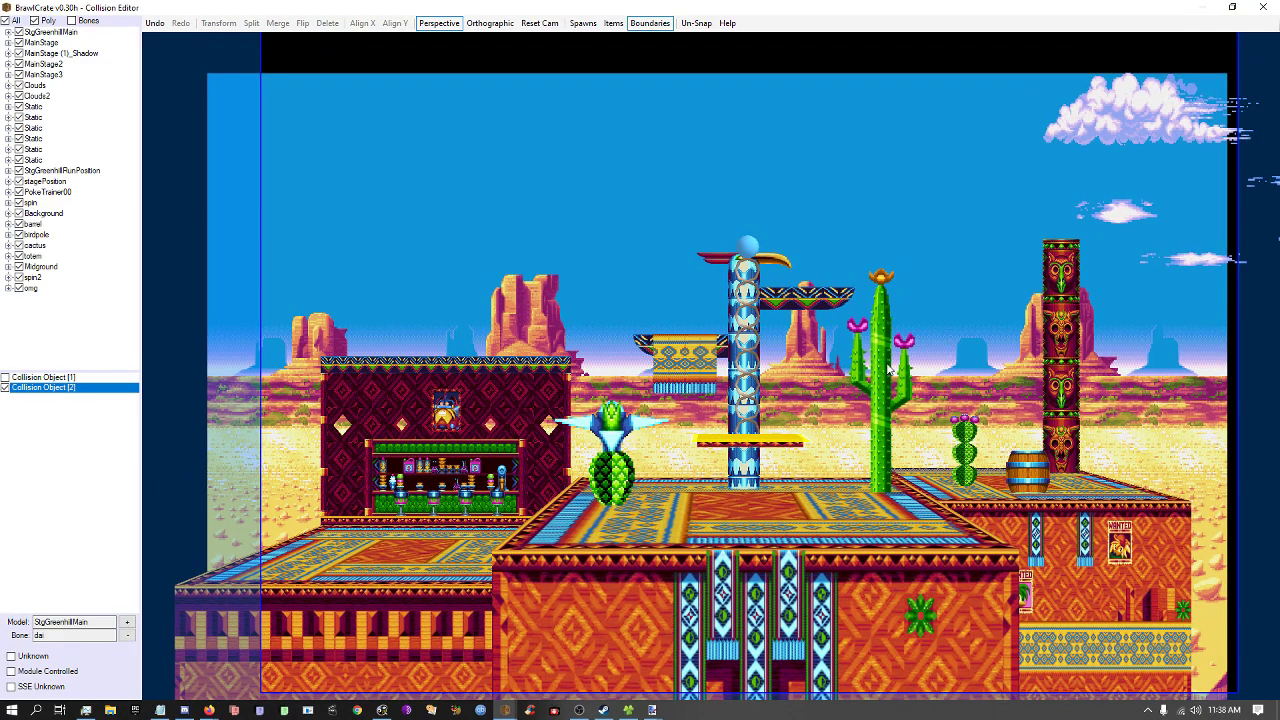
Close the collision editor, preview all models of the second ARC, and play the stage animation.
click(1263, 7)
scroll(224, 121, up, 3)
right_click(50, 75)
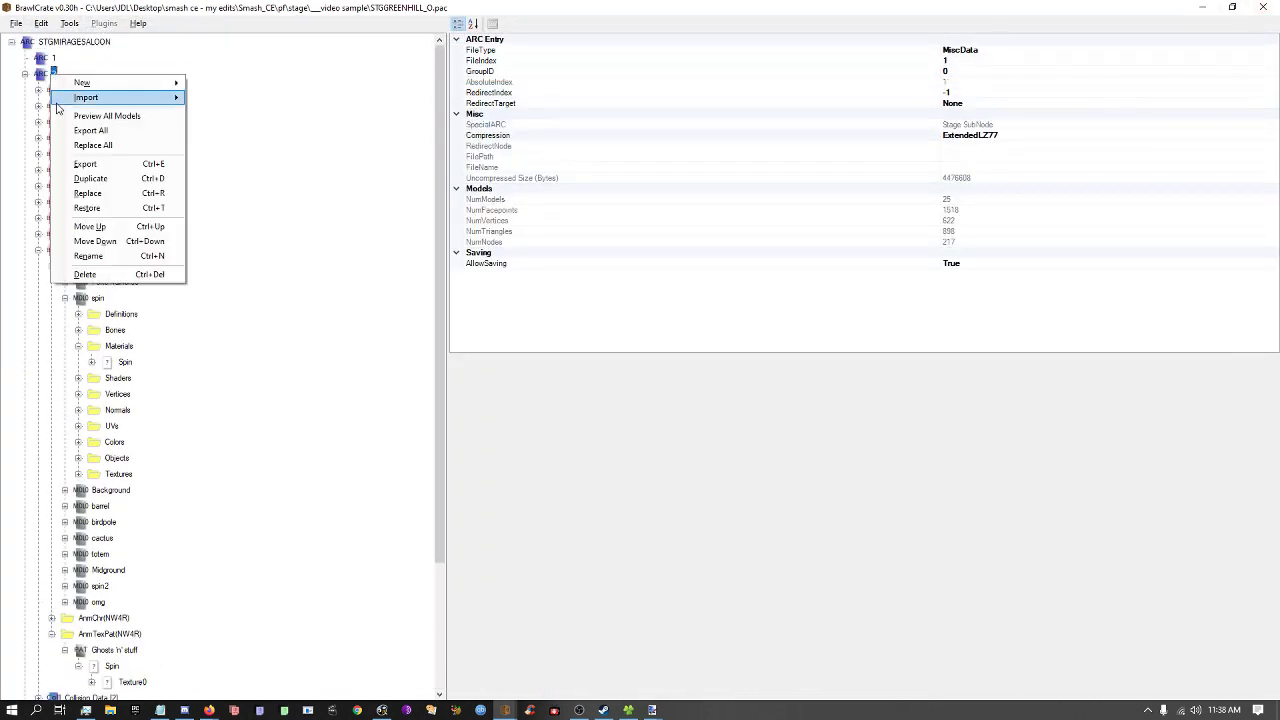
click(100, 114)
click(402, 28)
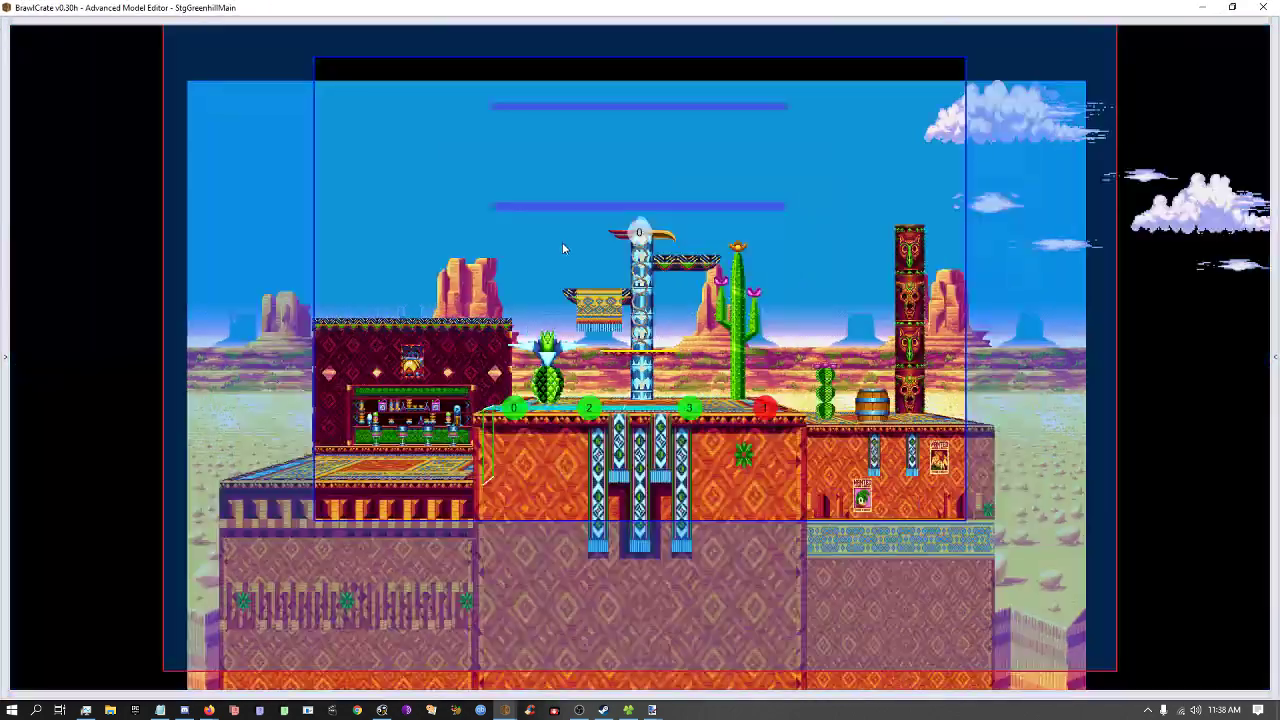
click(832, 681)
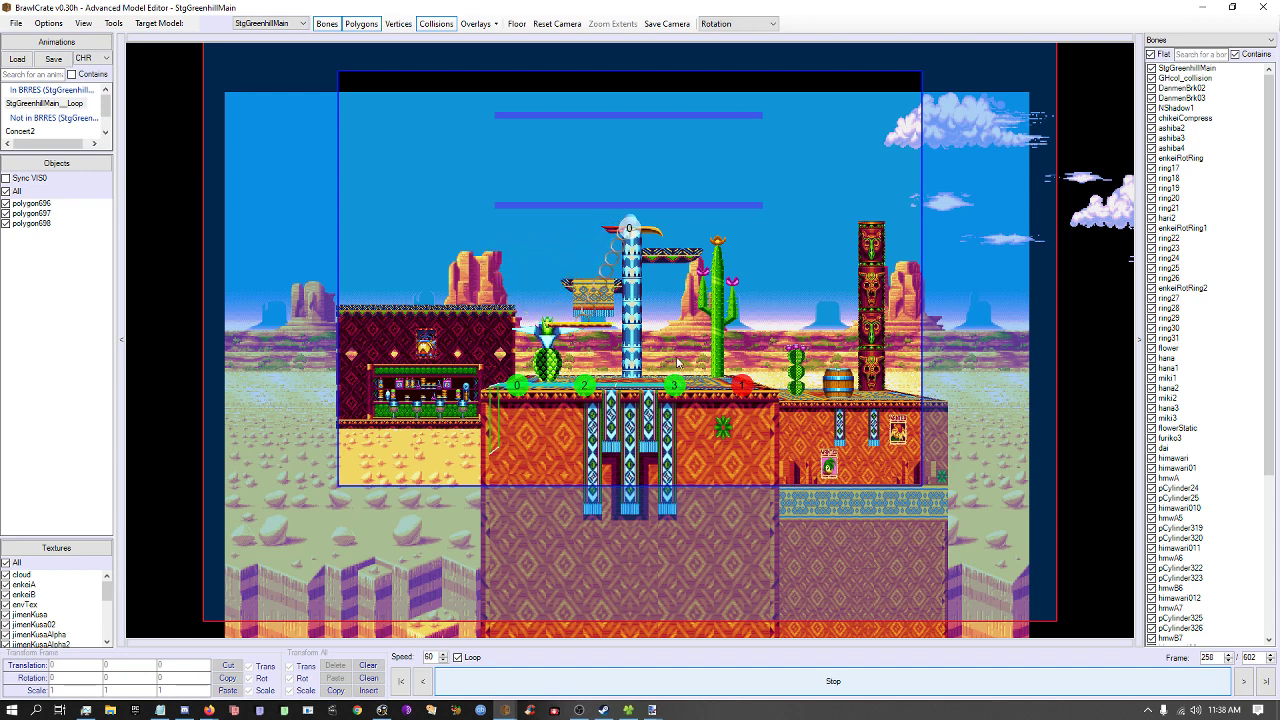
Stop the animation, close the model preview, and open Collision Data [2] in the maximized collision editor with Collision Object [2] selected.
click(873, 681)
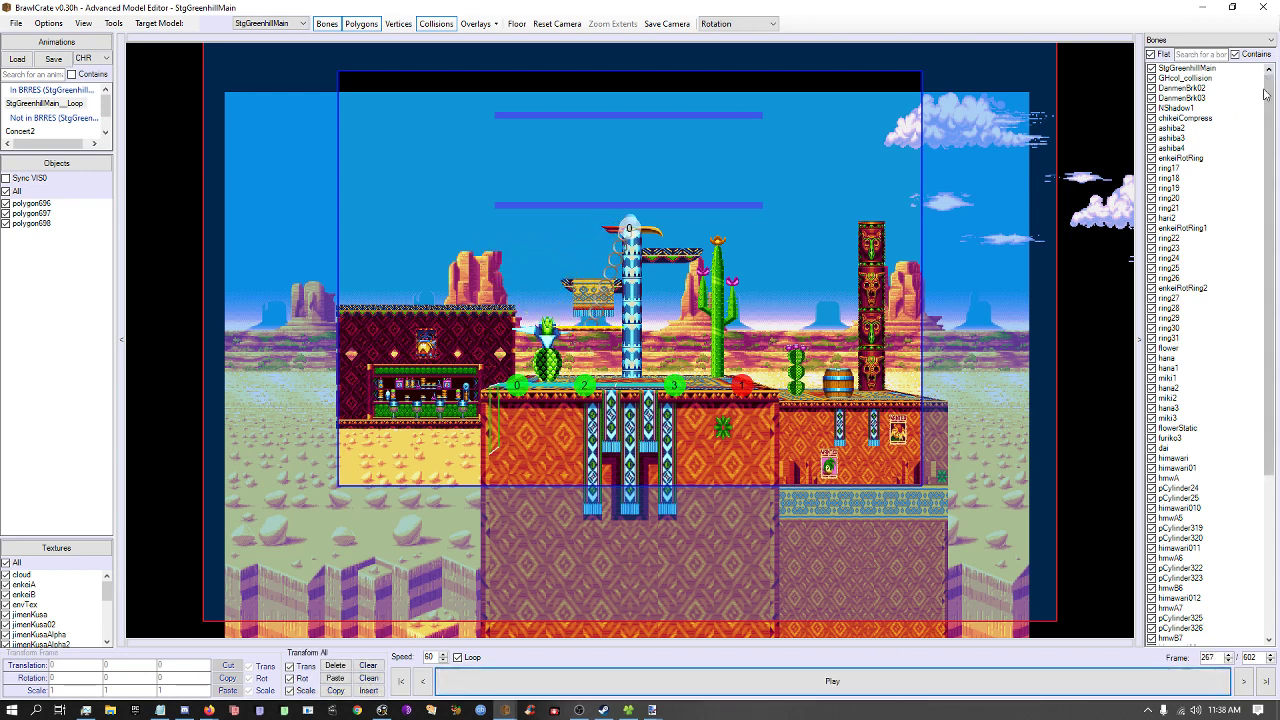
click(1255, 8)
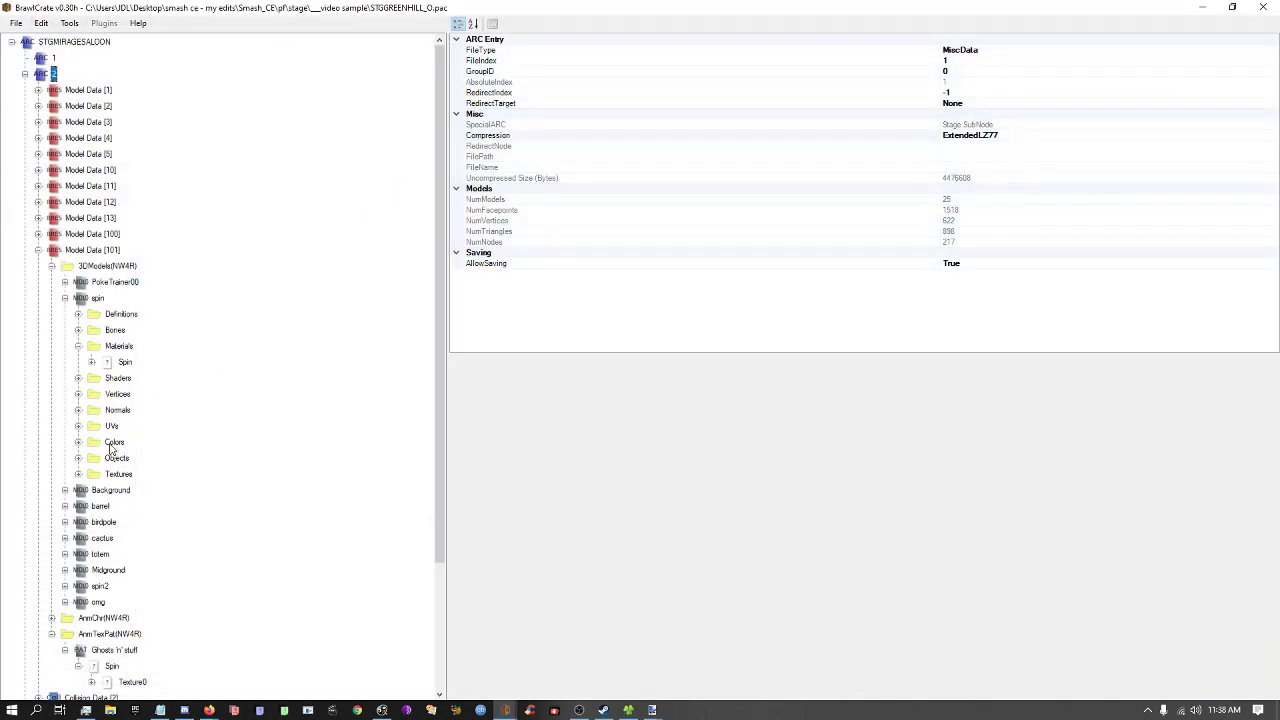
scroll(112, 450, down, 3)
click(92, 553)
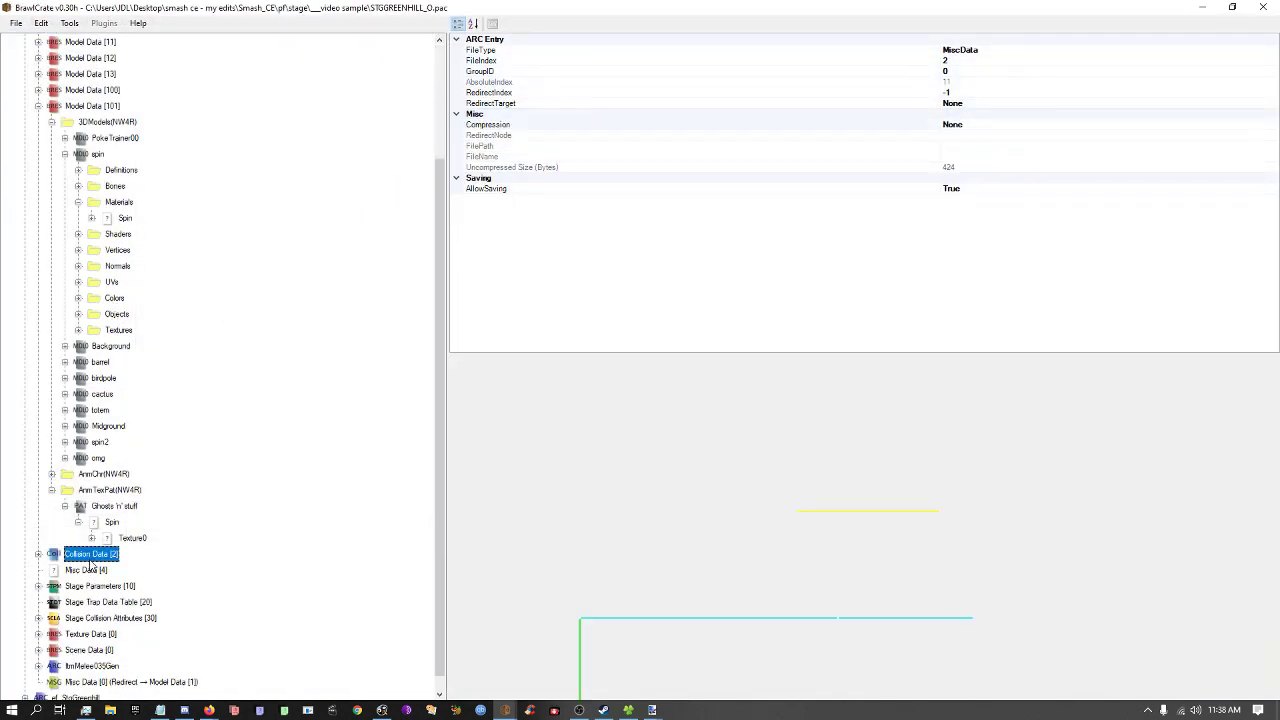
right_click(95, 553)
click(150, 522)
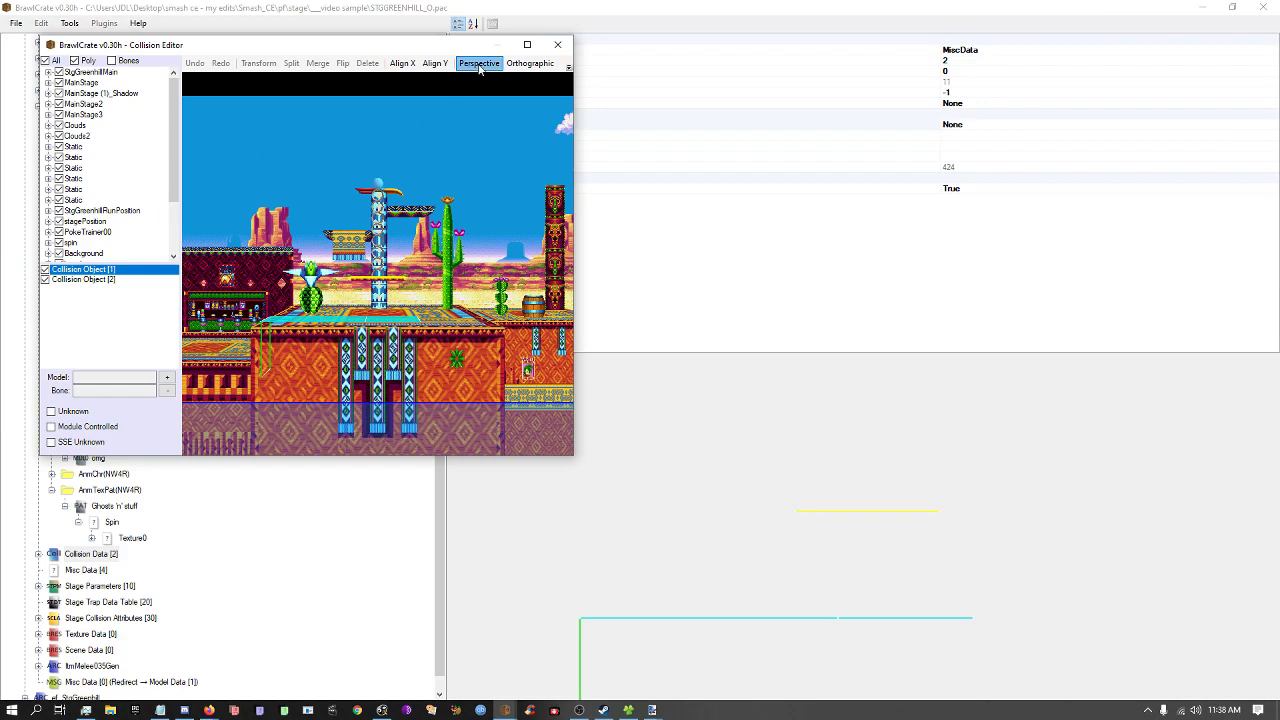
click(522, 44)
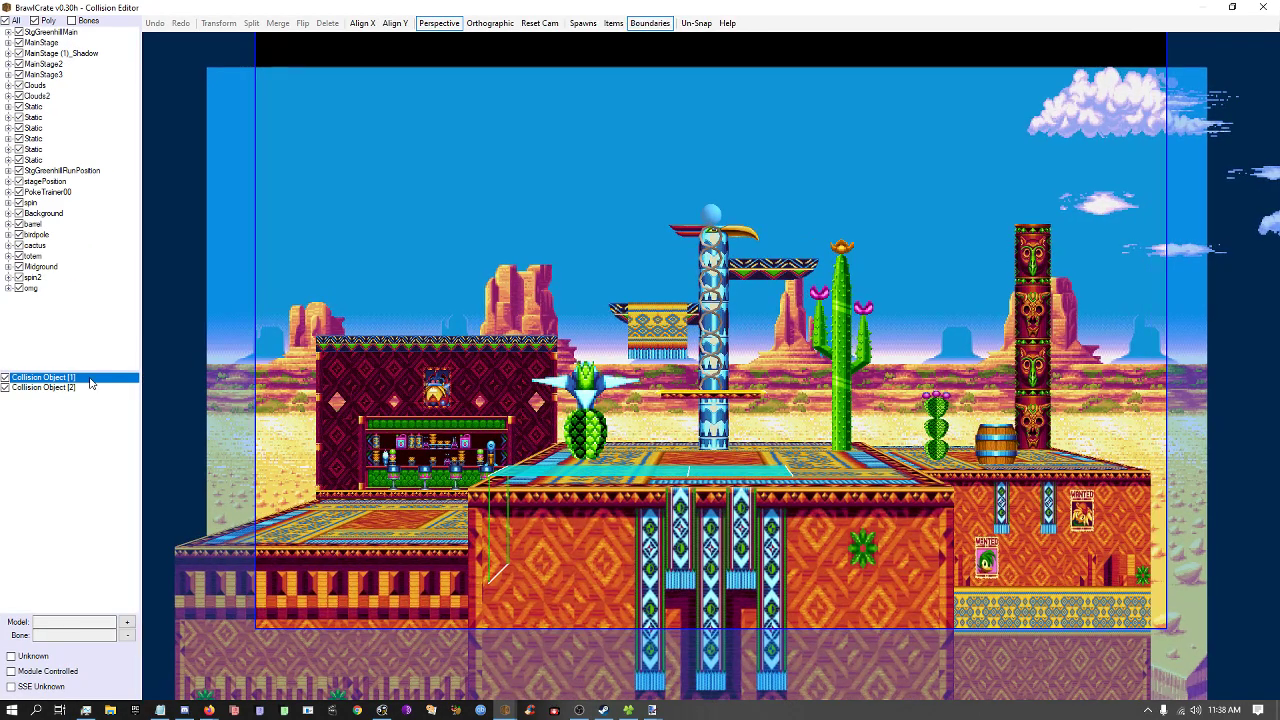
click(85, 388)
Draw a short slanted collision between the totem pole and the tall cactus and change its type to a wall.
alt+drag(782, 331, 802, 380)
right_drag(802, 380, 752, 391)
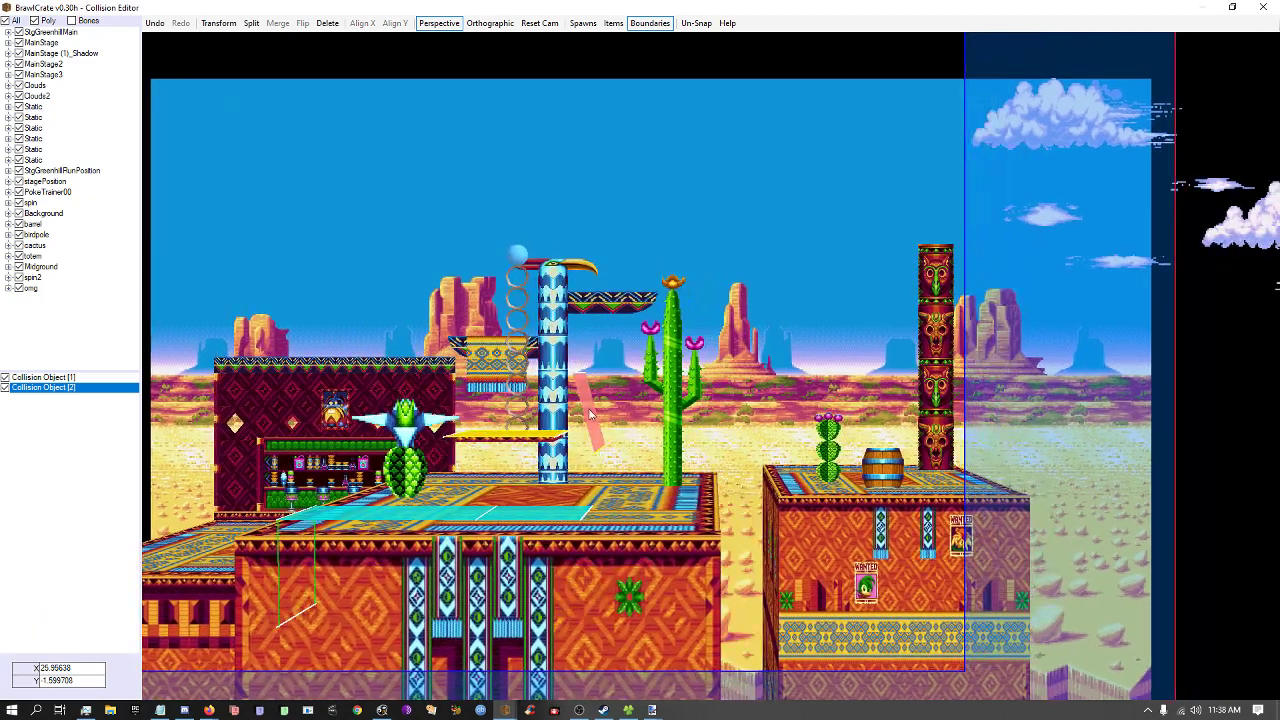
click(592, 413)
click(90, 573)
click(115, 595)
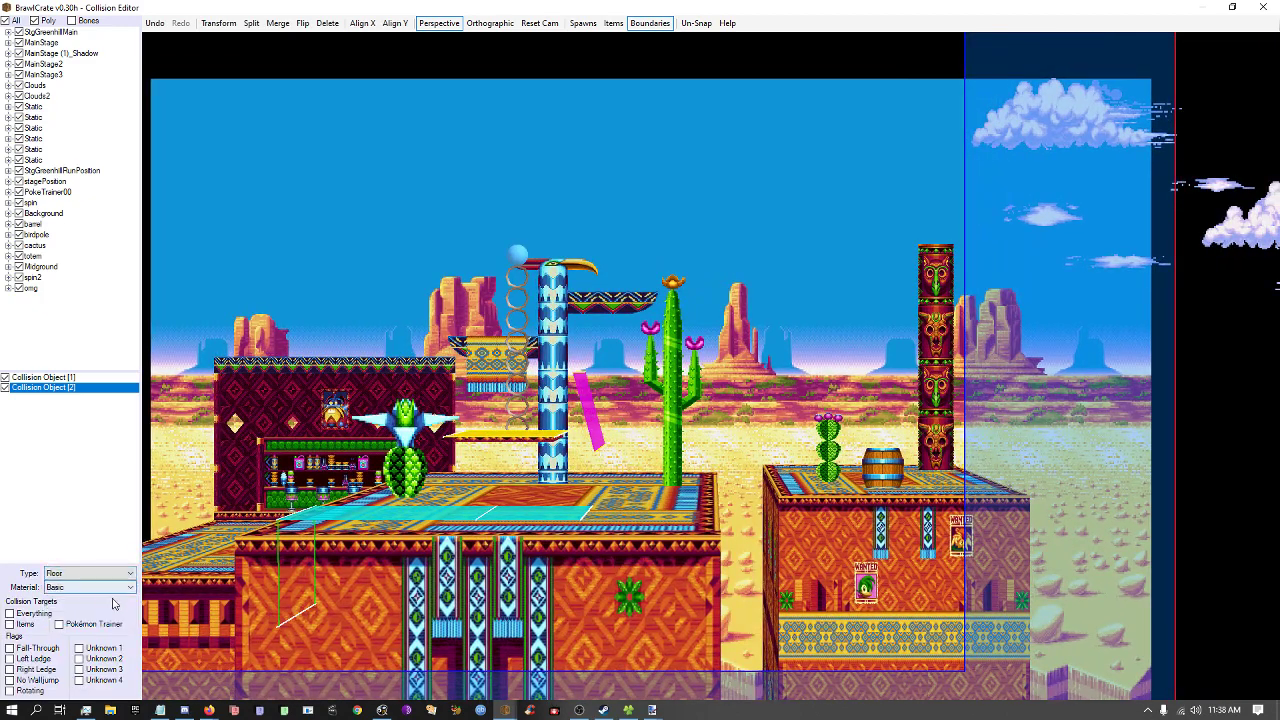
click(114, 574)
click(108, 611)
click(500, 433)
right_drag(500, 433, 551, 443)
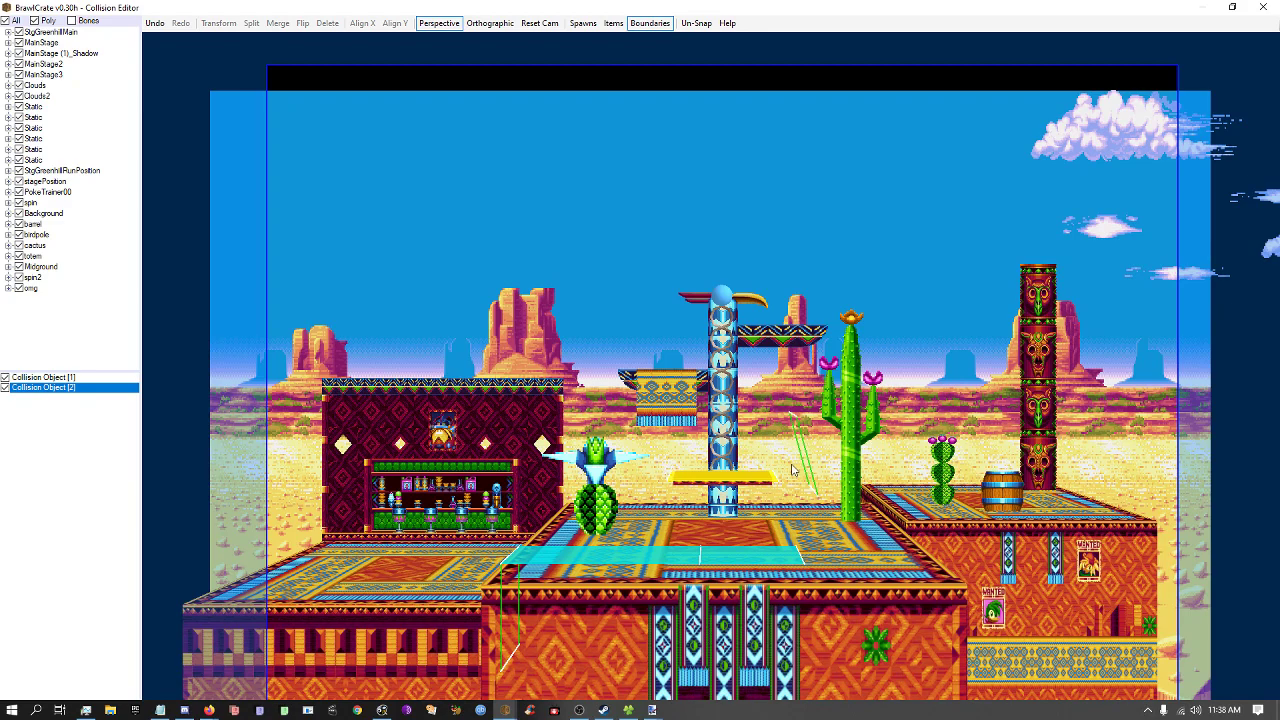
Delete the slanted wall collision beside the tall cactus.
right_drag(770, 466, 664, 466)
click(476, 466)
key(Delete)
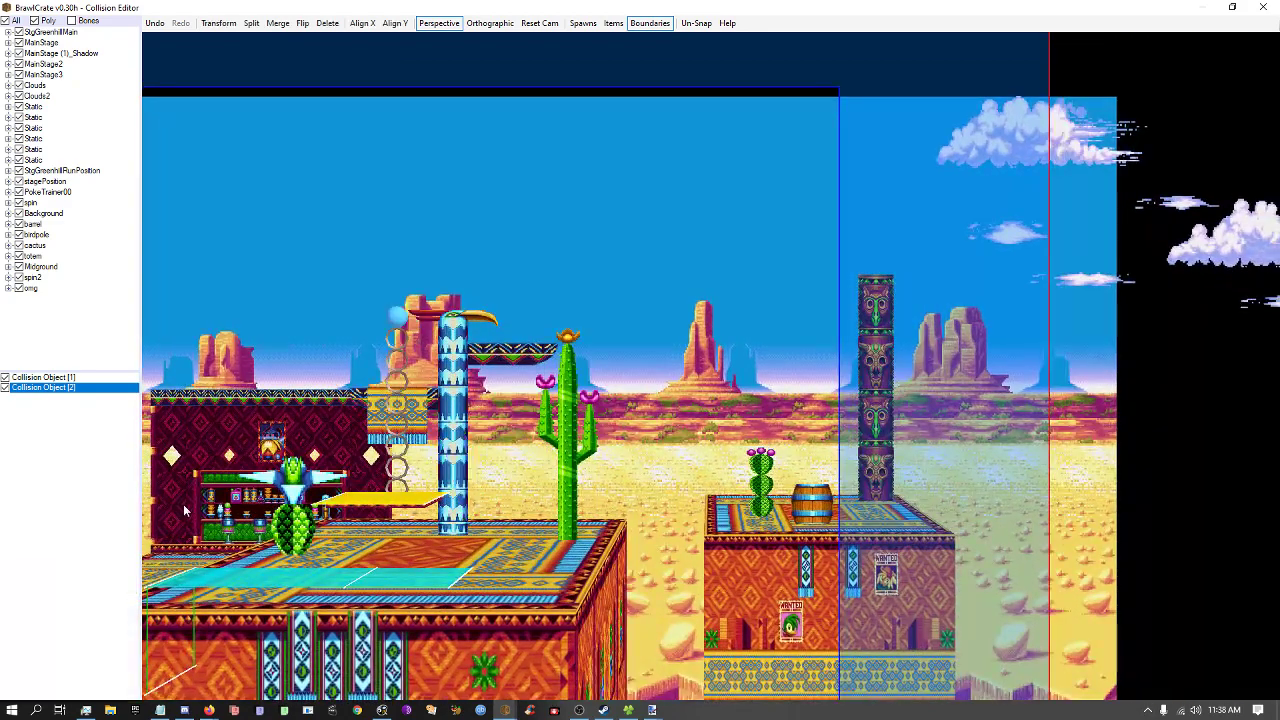
Set the collision target of the moving platform's fall-through wood floor to Everything.
click(332, 496)
click(405, 502)
right_drag(405, 502, 499, 491)
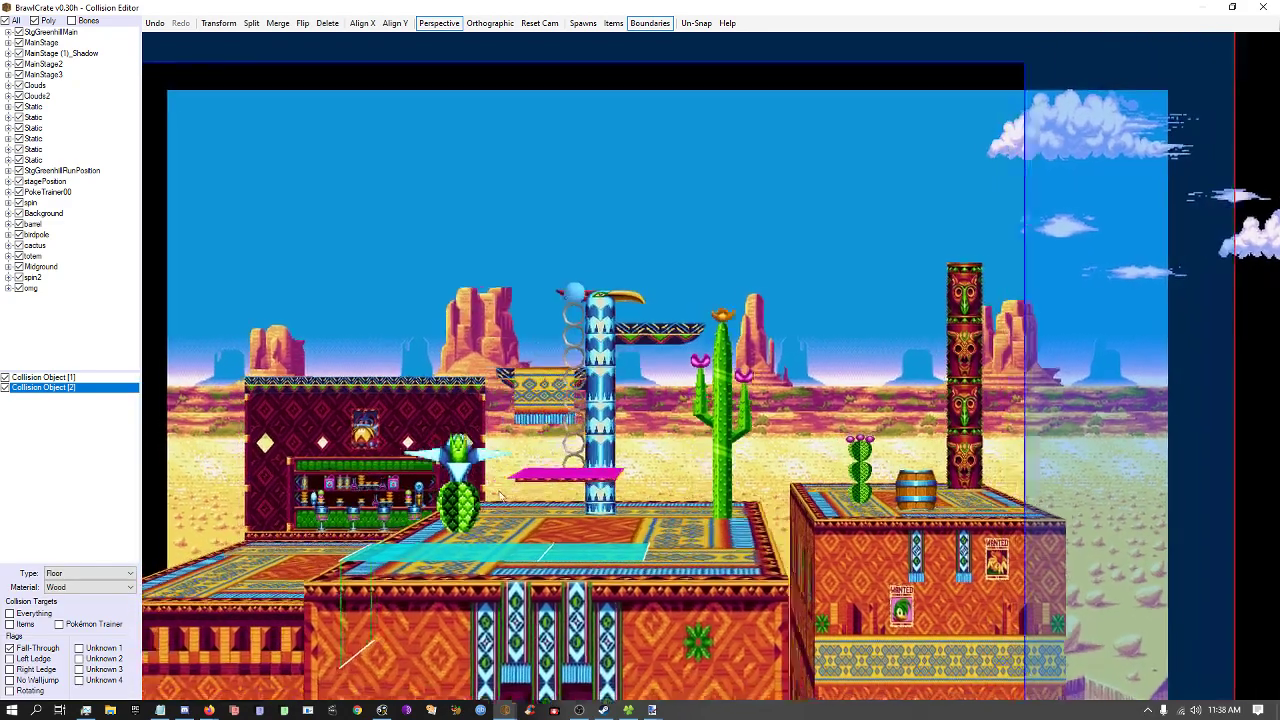
scroll(500, 495, up, 1)
click(545, 489)
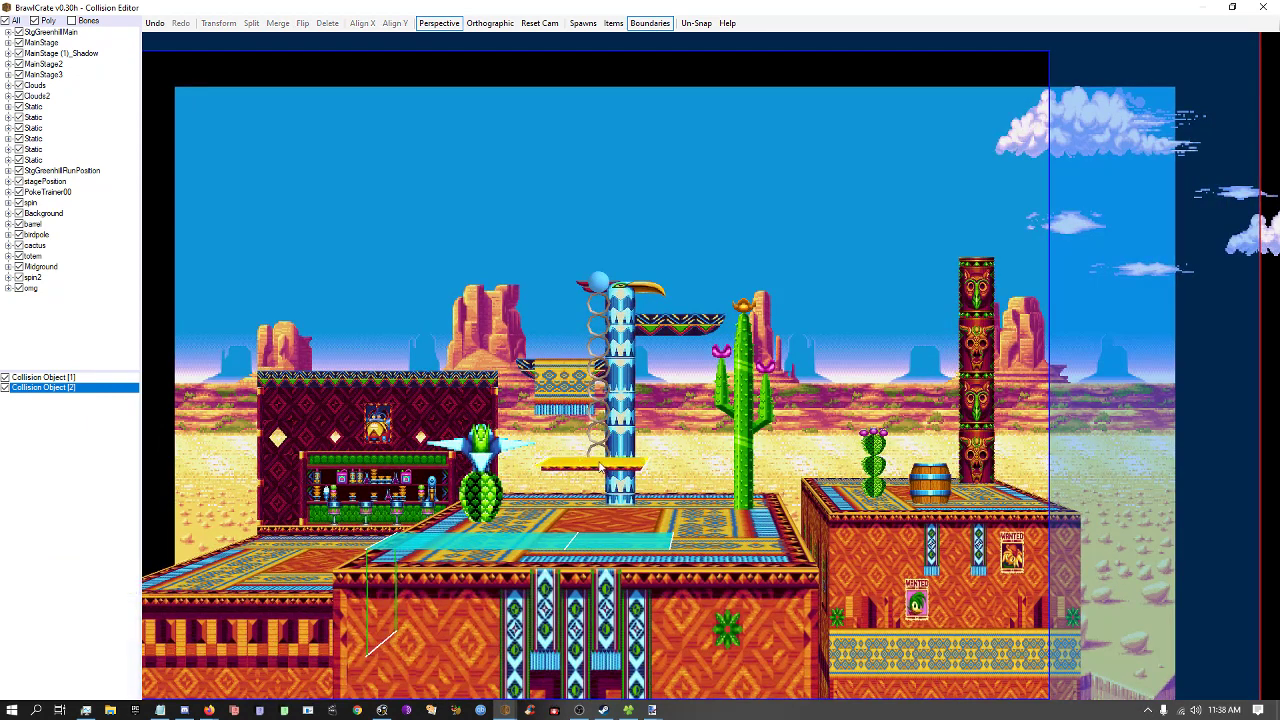
click(599, 463)
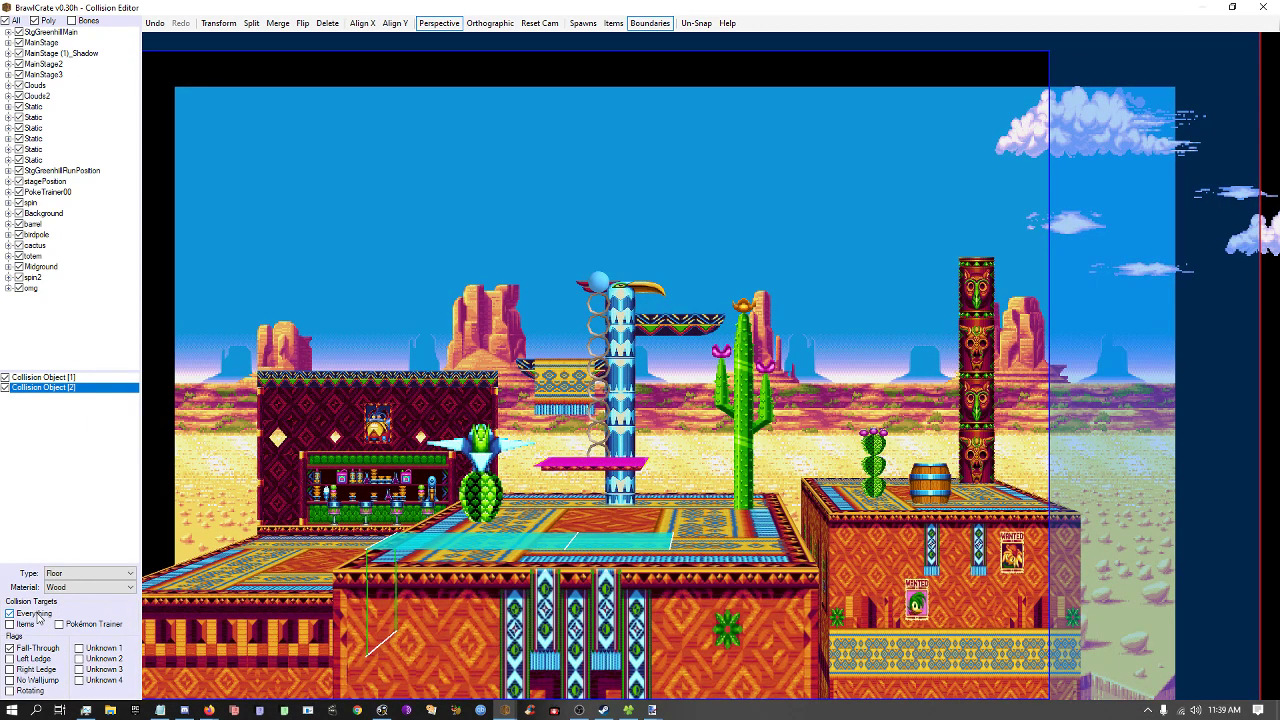
click(37, 616)
click(229, 575)
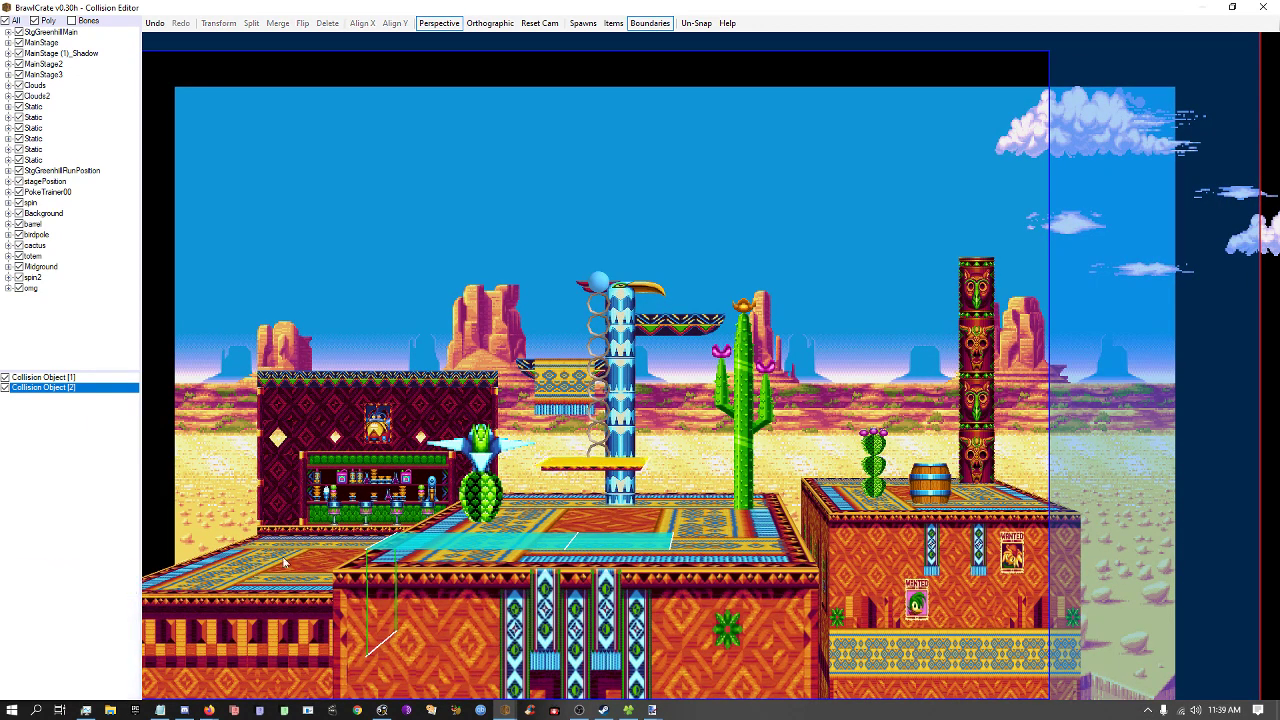
Examine the moving platform's floor collision and its type, material, target and flag settings up close.
scroll(437, 540, up, 3)
scroll(450, 545, up, 5)
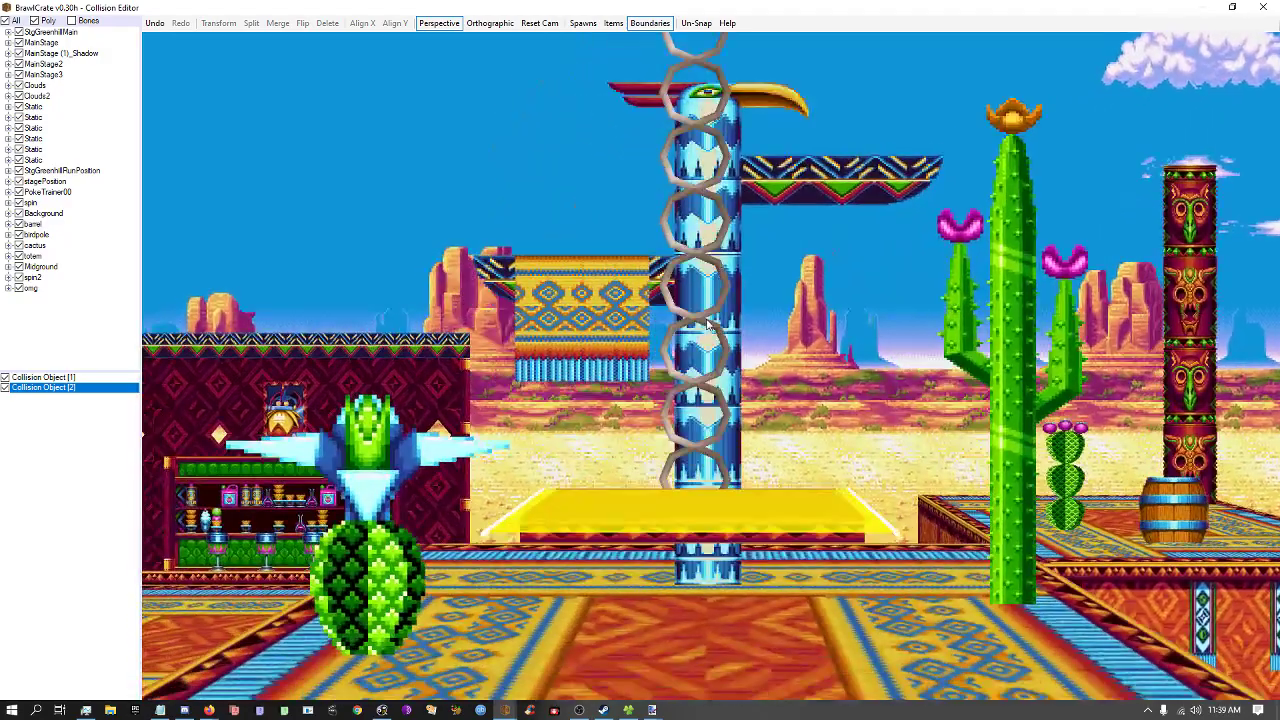
scroll(665, 500, down, 1)
click(665, 500)
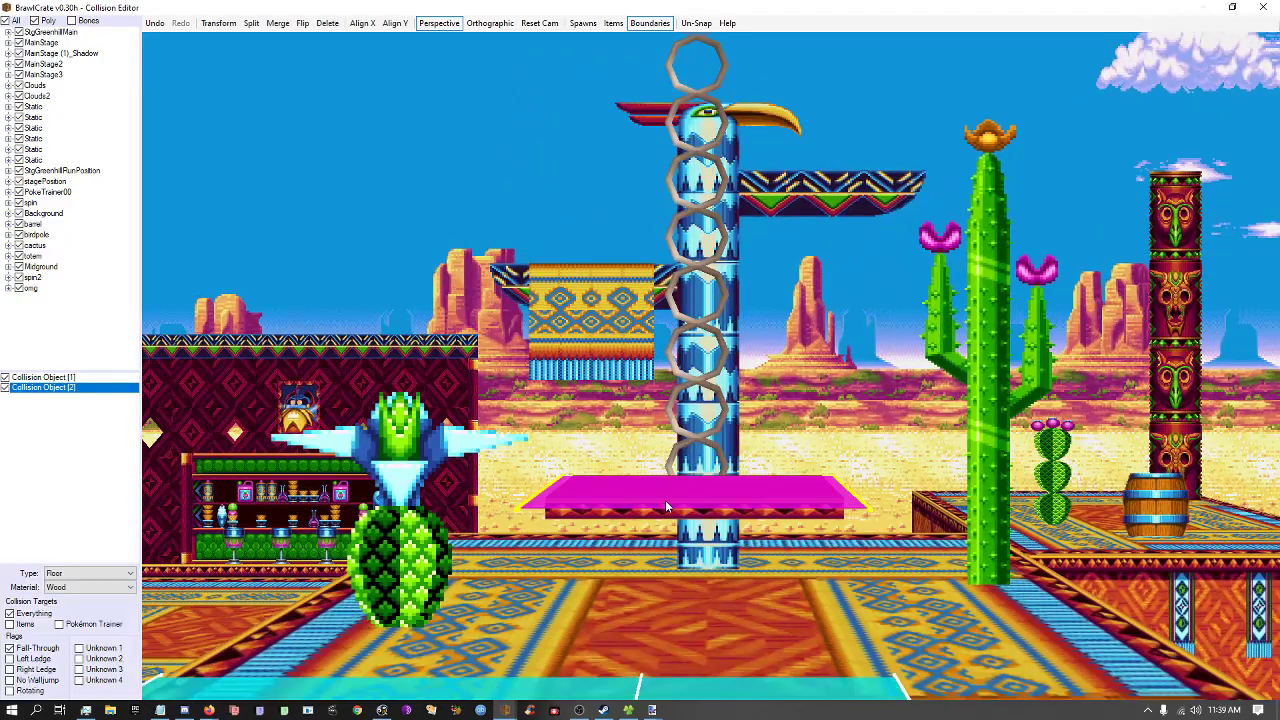
right_drag(603, 540, 640, 497)
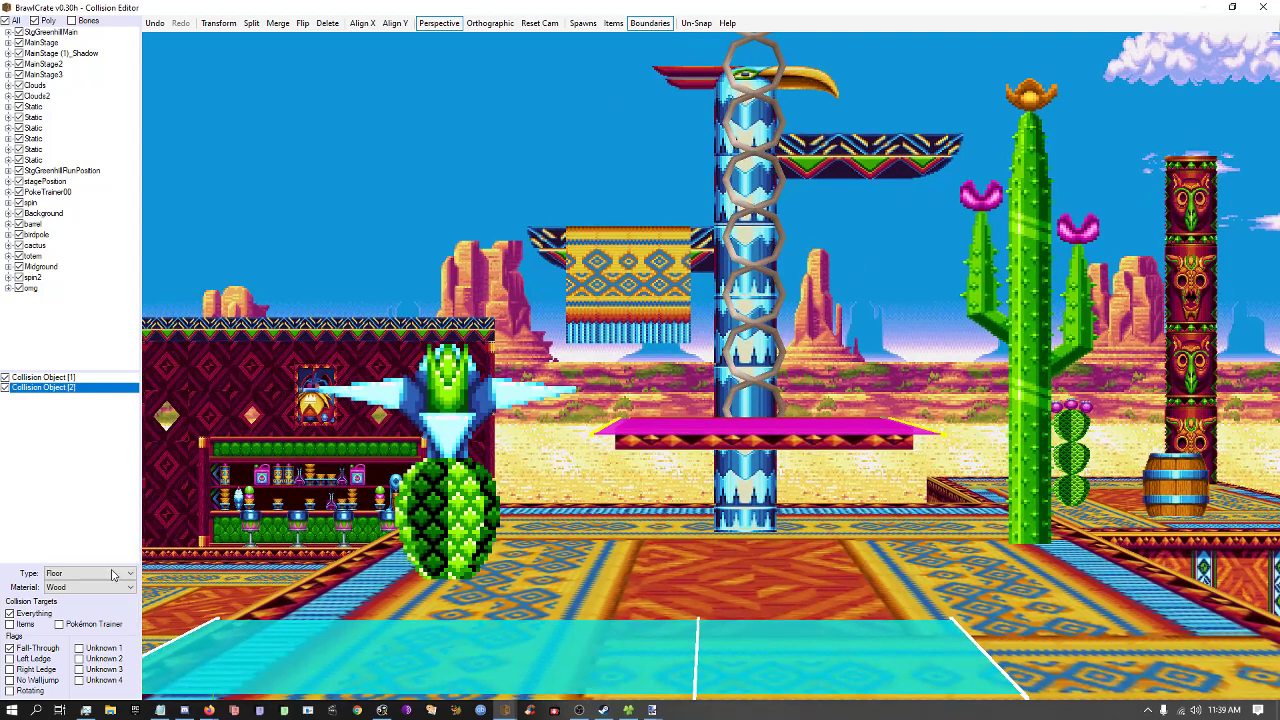
click(503, 474)
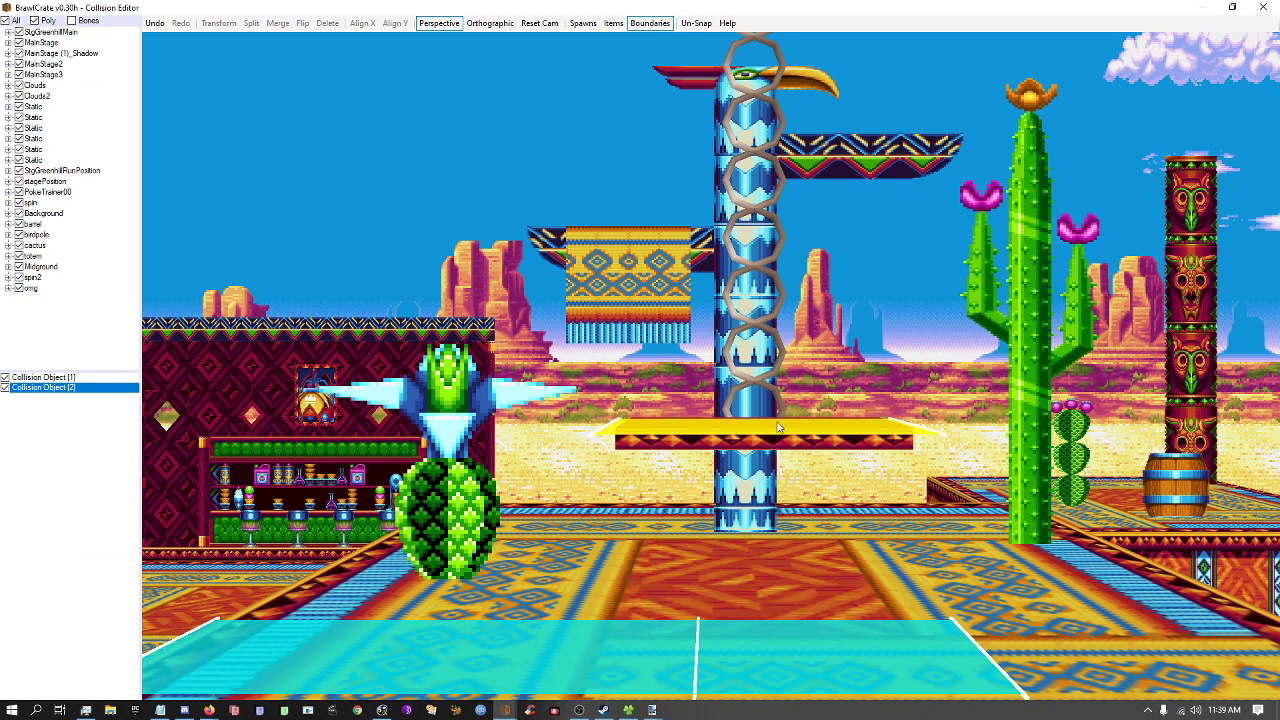
click(733, 445)
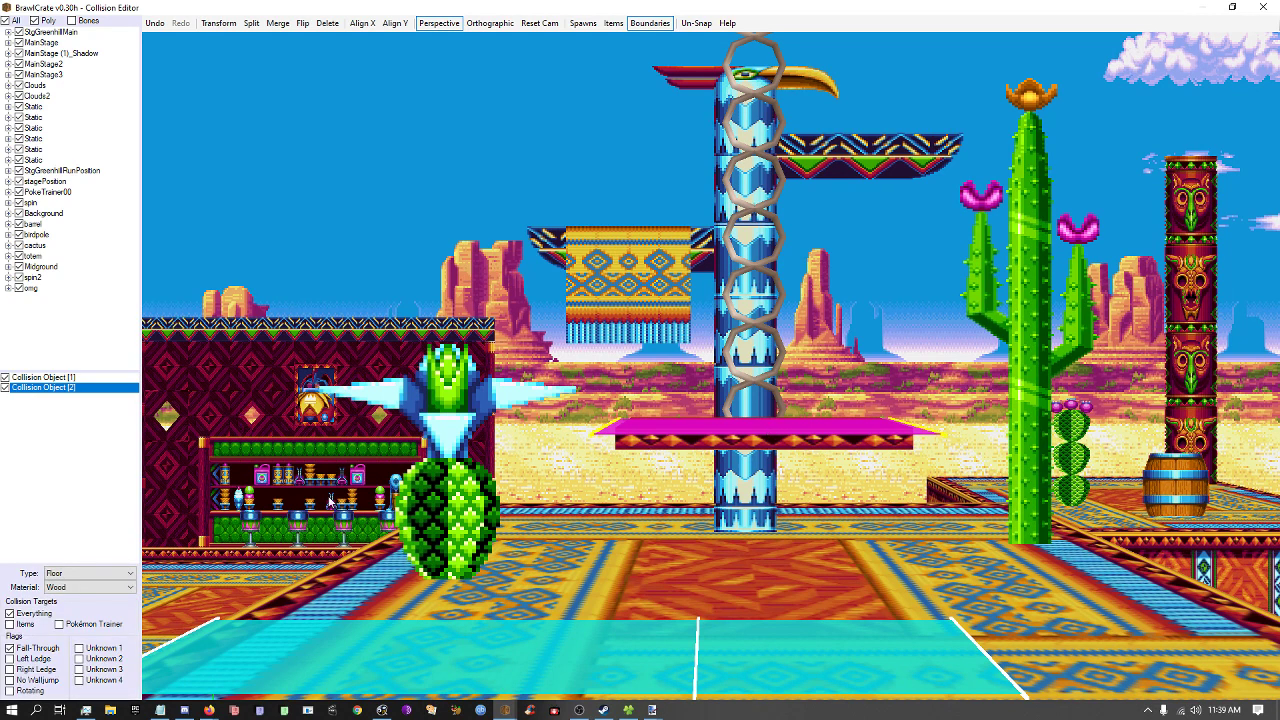
right_drag(381, 389, 305, 463)
click(457, 441)
Select the moving platform's collision and unlink Collision Object [2] from its model and bone.
click(697, 503)
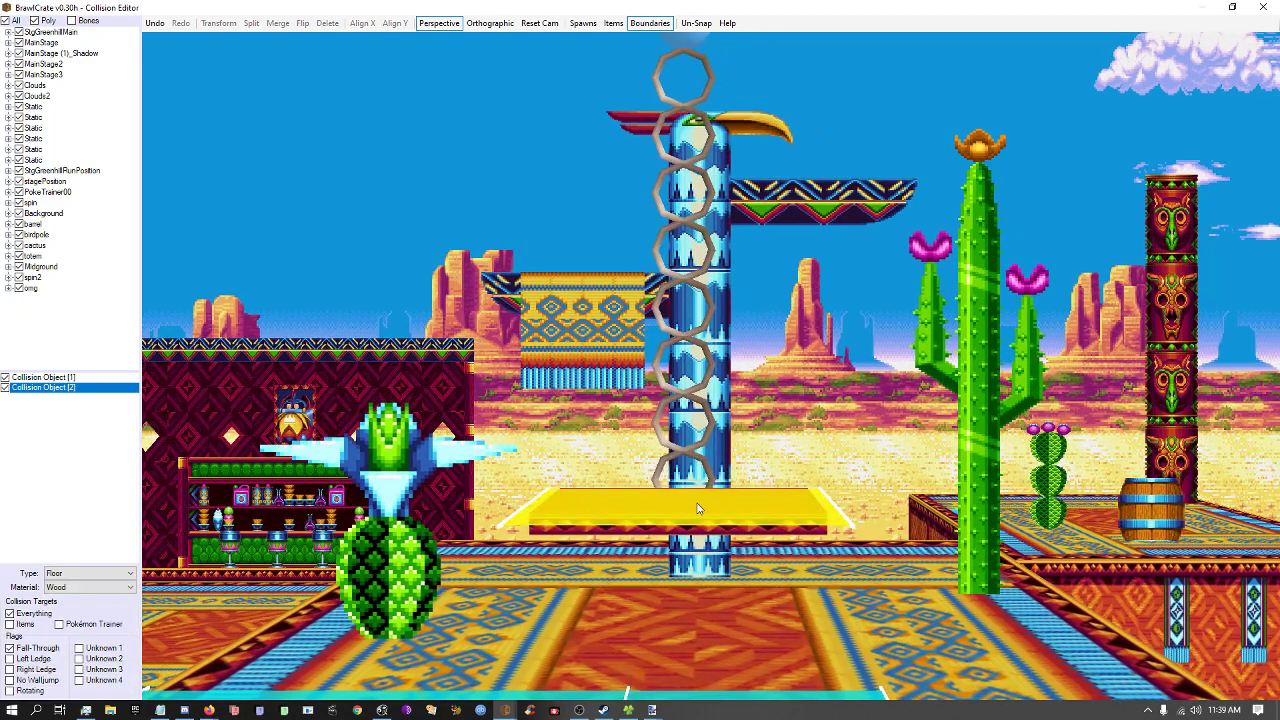
click(47, 428)
click(56, 391)
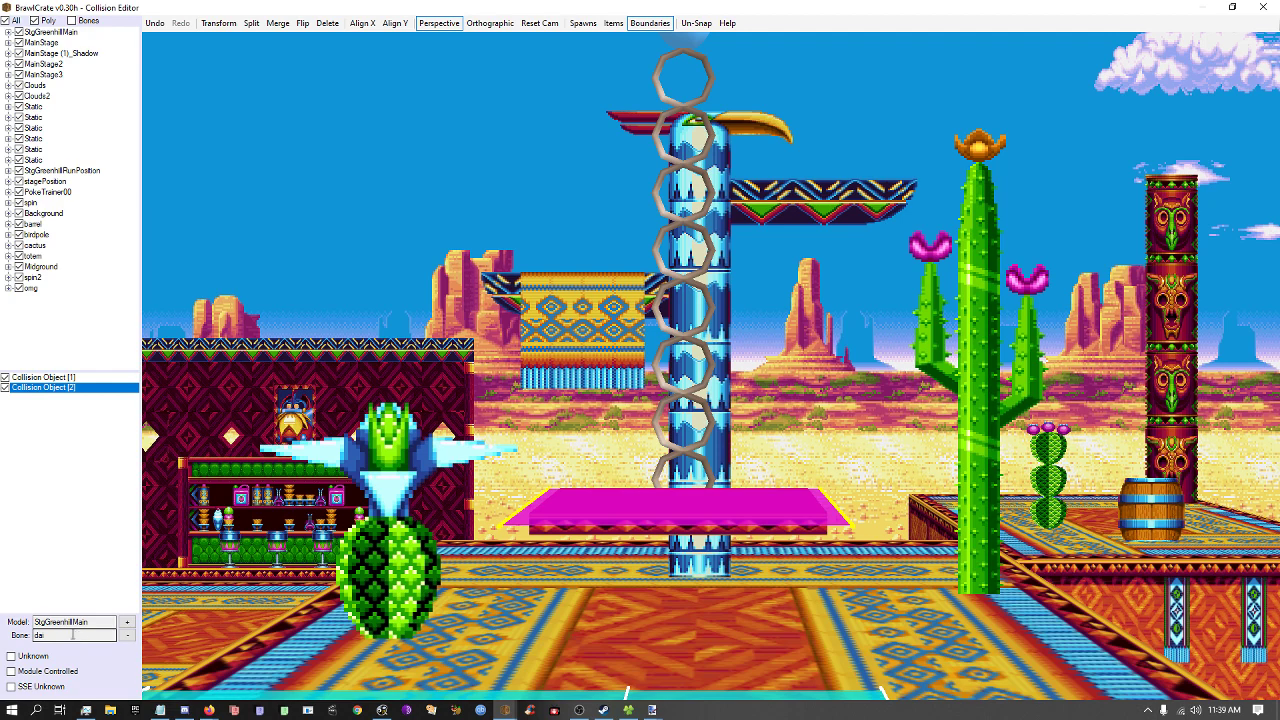
click(127, 635)
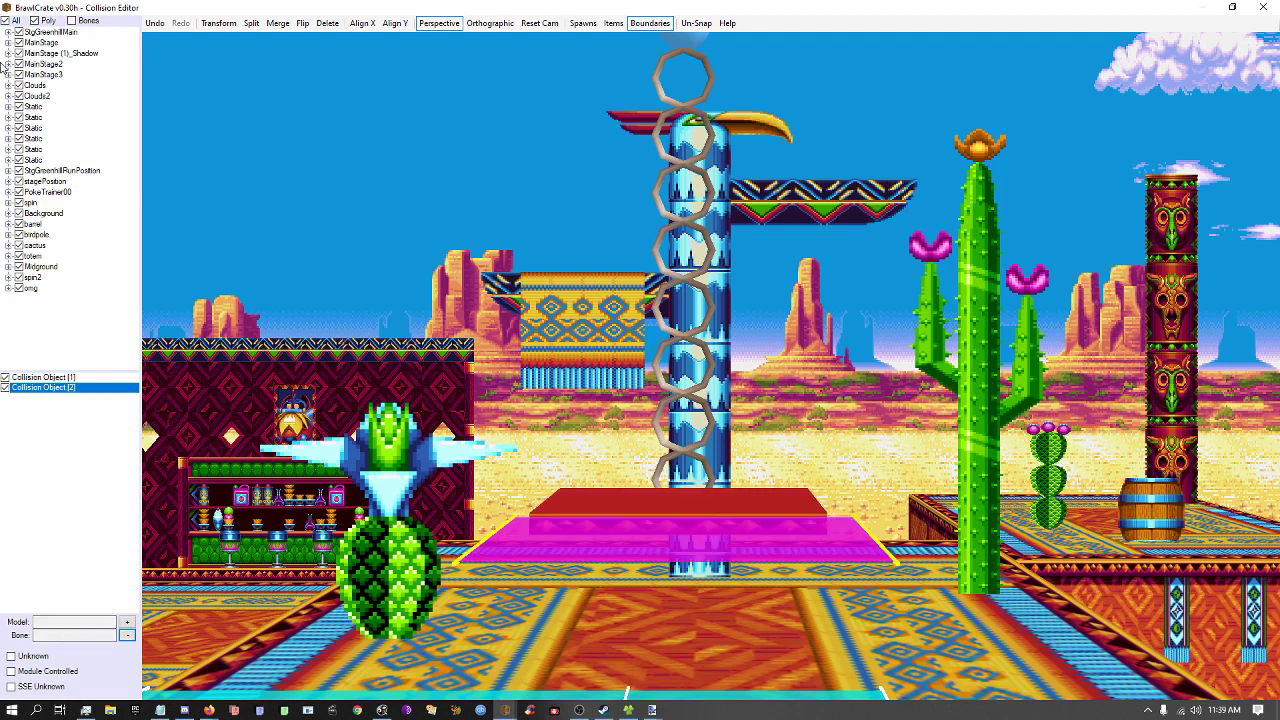
View the stage models as wireframes and with their bones, and restore the polygon display without bones.
click(35, 21)
click(36, 22)
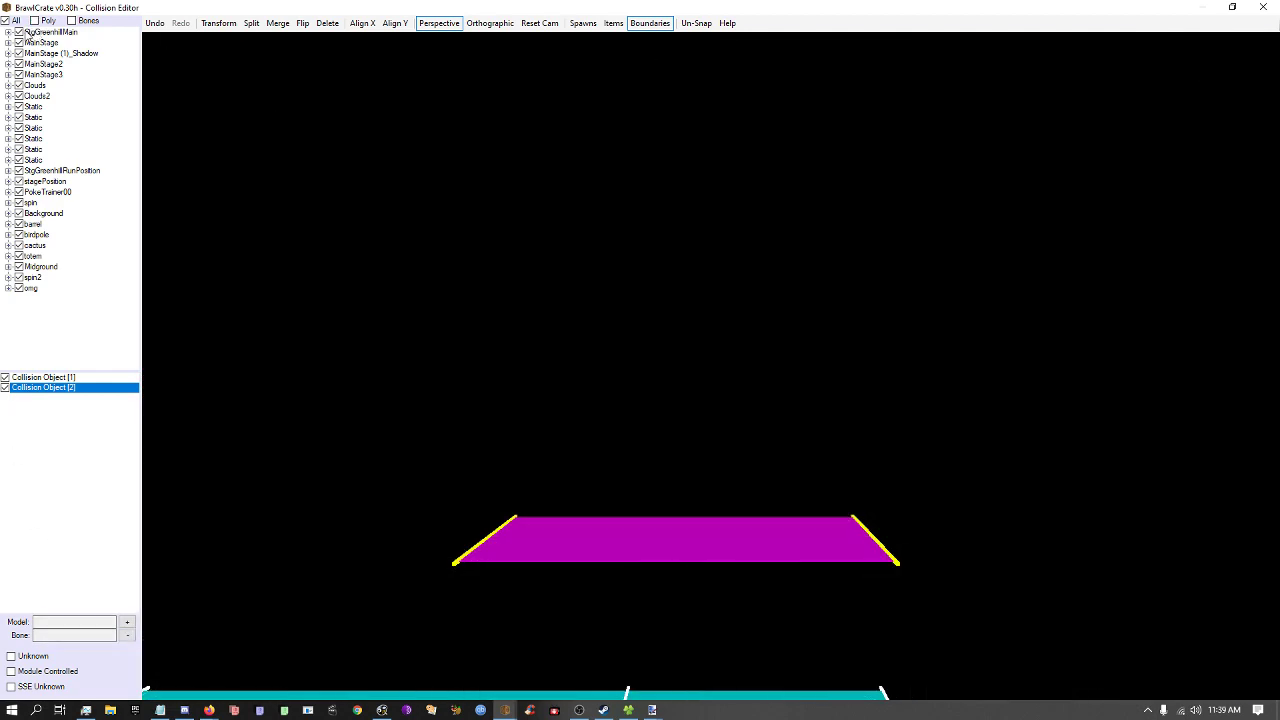
click(8, 21)
click(80, 24)
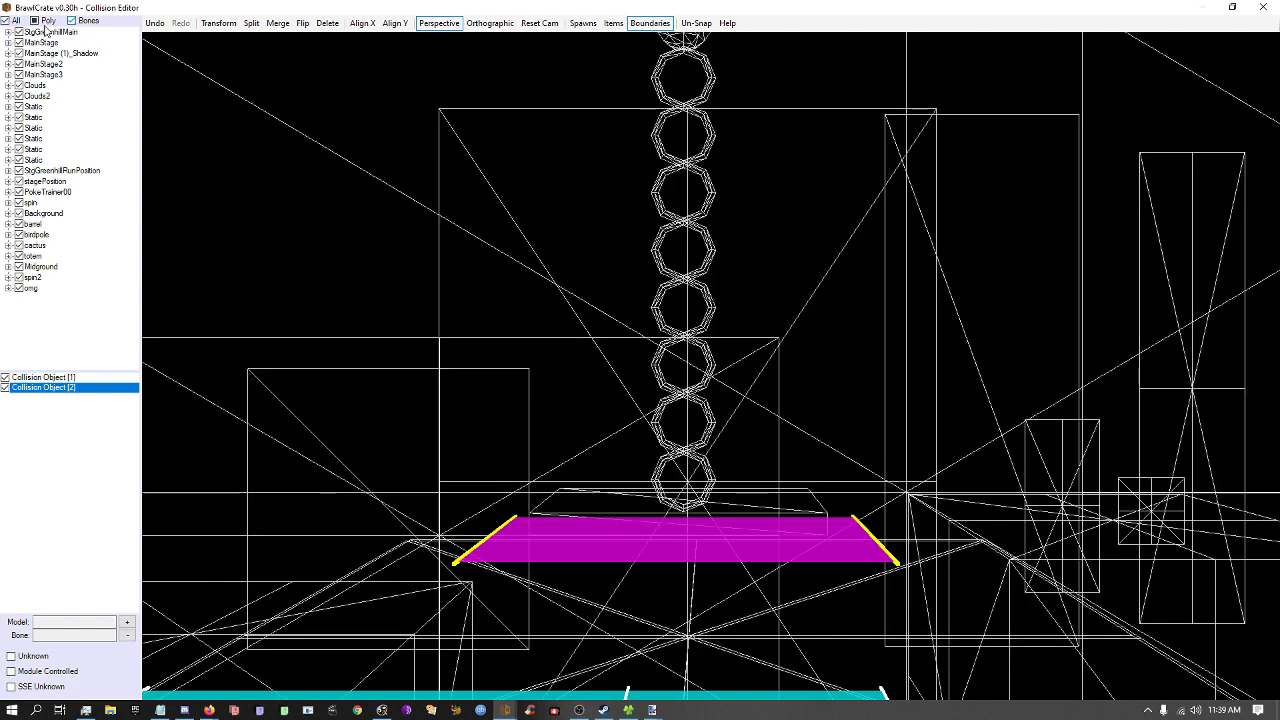
click(45, 24)
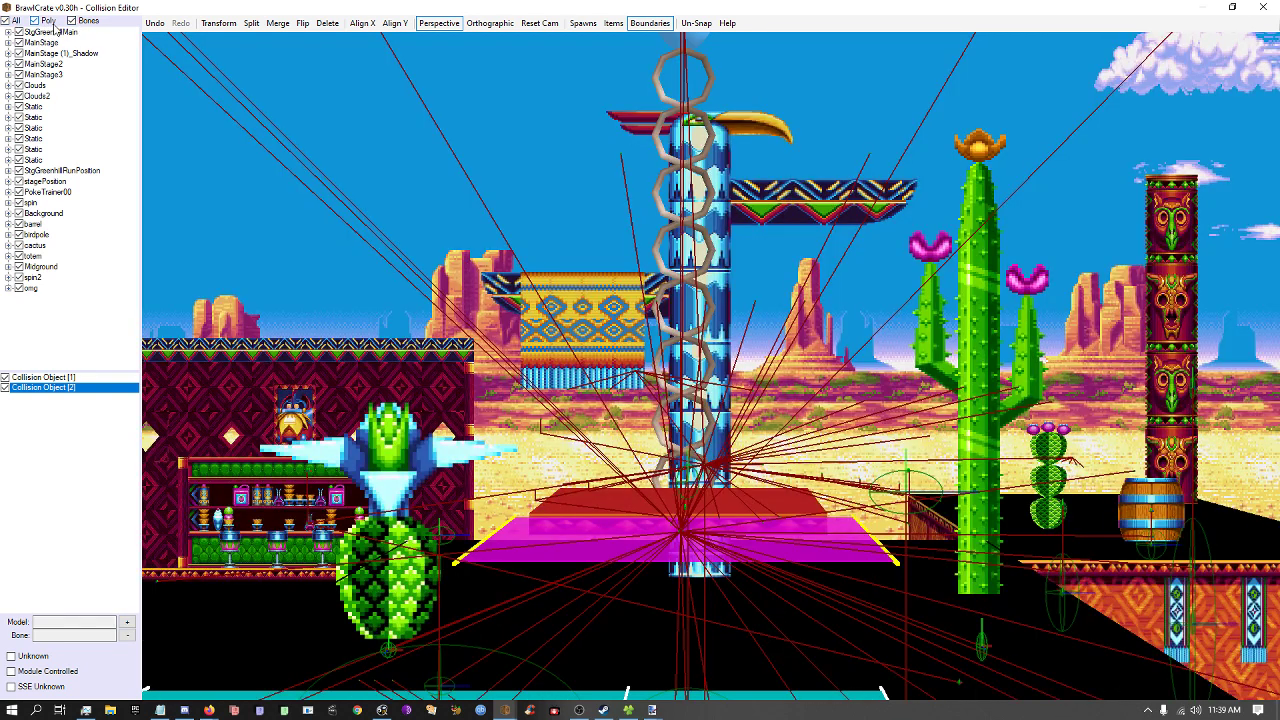
click(71, 21)
Link Collision Object [2] to the bone dai of the StgGreenhillMain model.
click(61, 33)
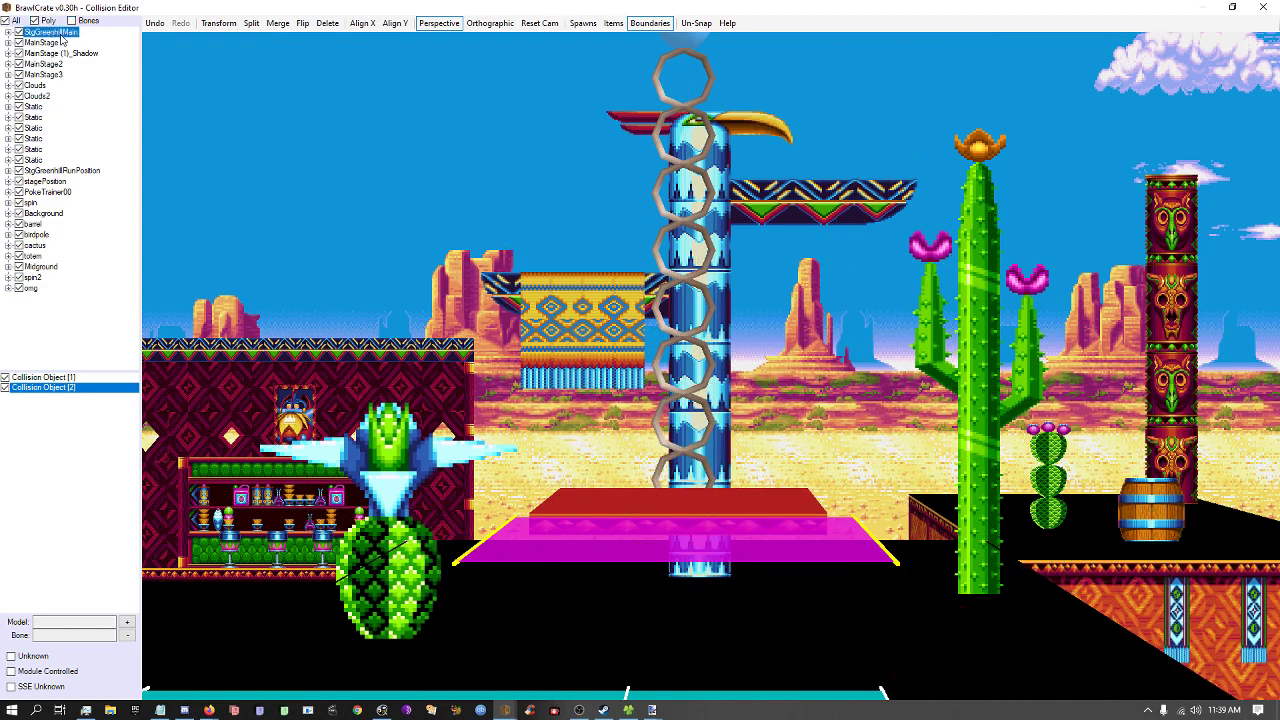
drag(521, 408, 214, 202)
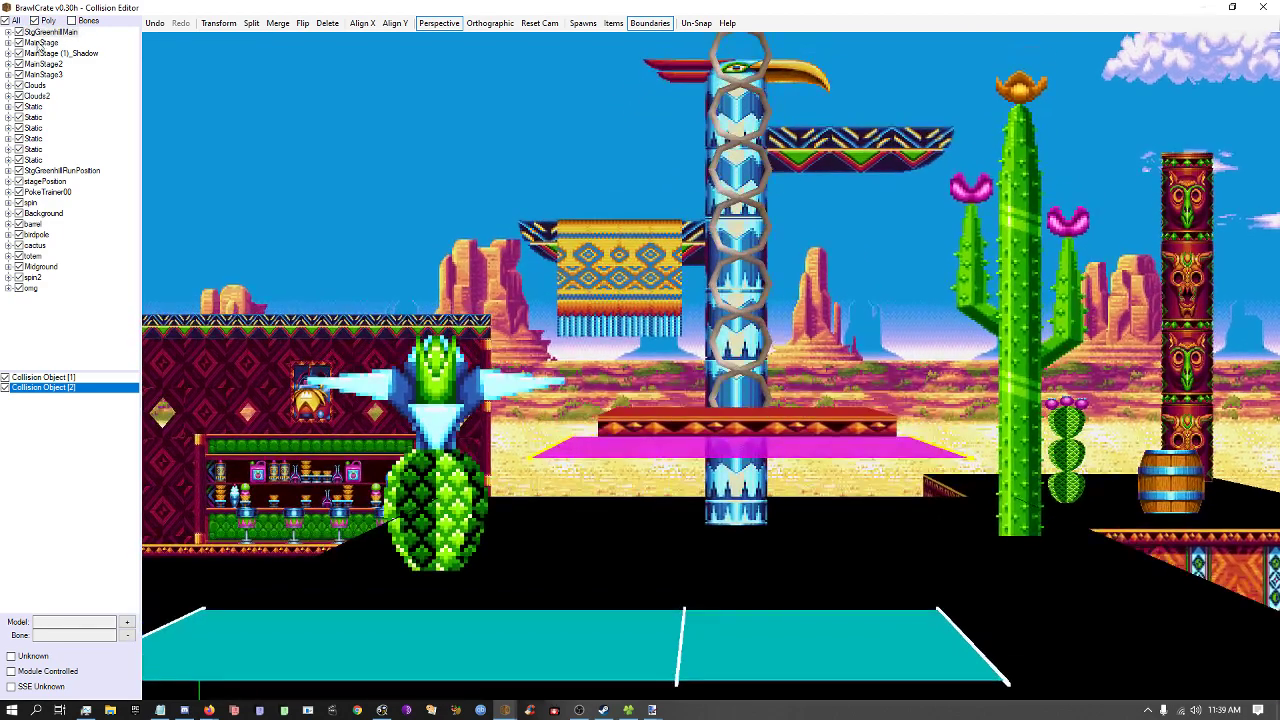
click(38, 34)
key(Right)
key(Down)
key(Down)
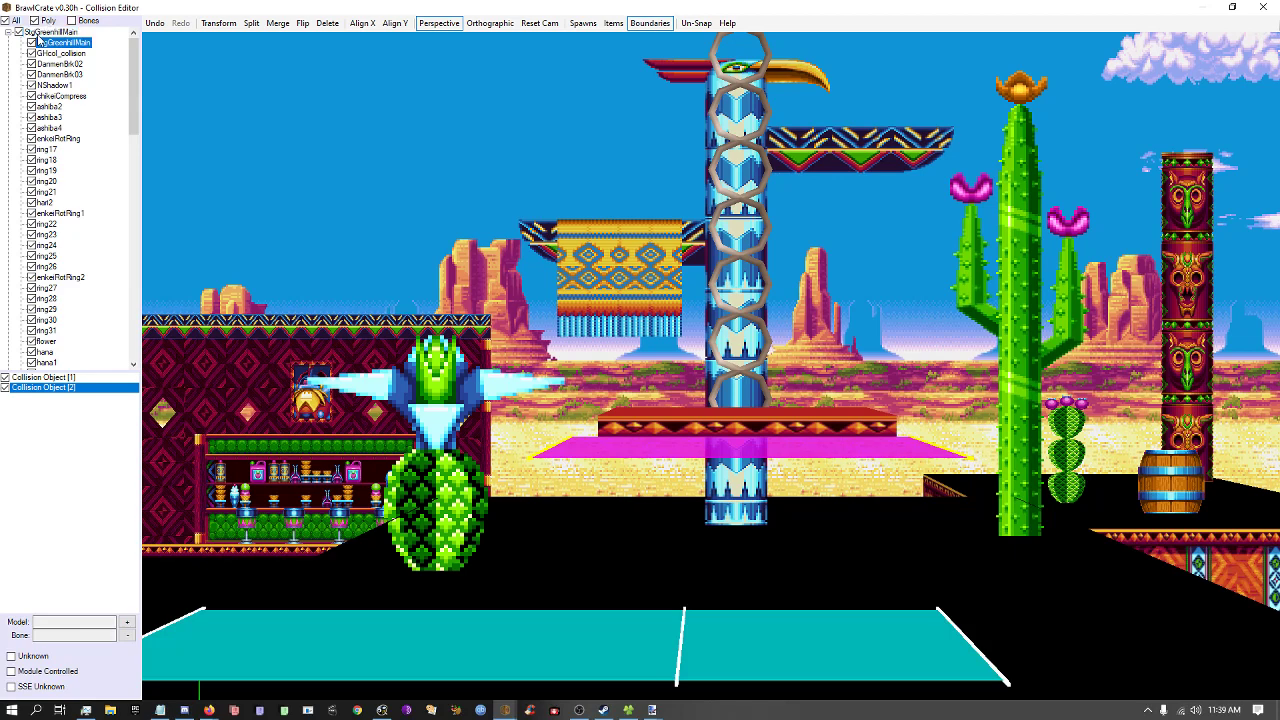
key(Down)
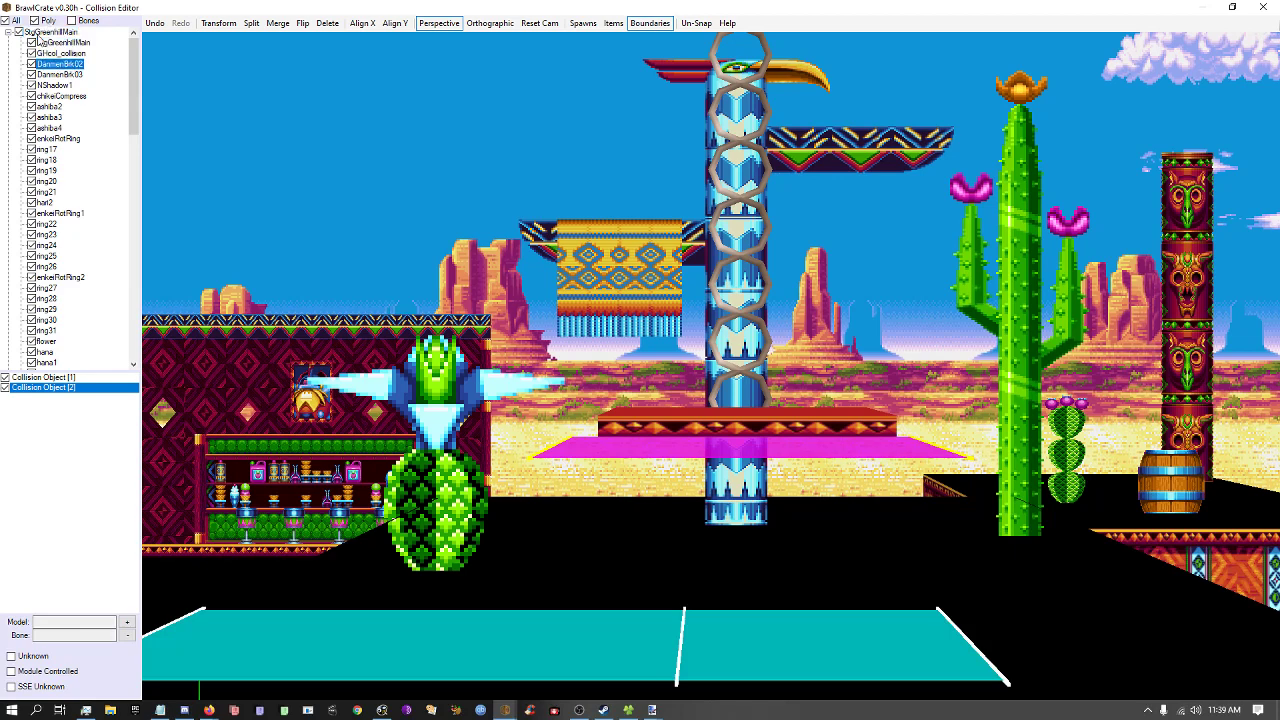
key(Down)
key(Down)
key(Down)
key(Down)
key(Down)
key(Down)
key(Down)
key(Down)
key(Down)
key(Down)
key(Down)
key(Down)
key(Down)
key(Down)
key(Down)
key(Down)
key(Down)
key(Down)
key(Down)
key(Down)
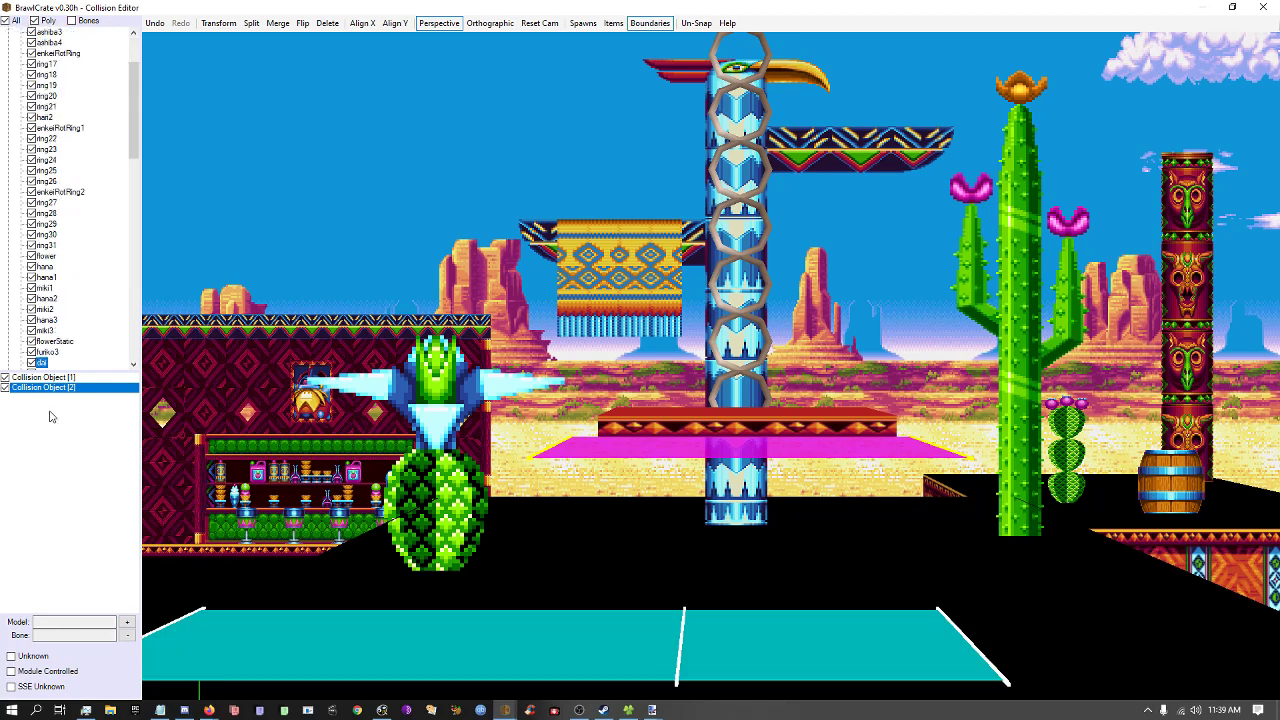
scroll(60, 340, up, 2)
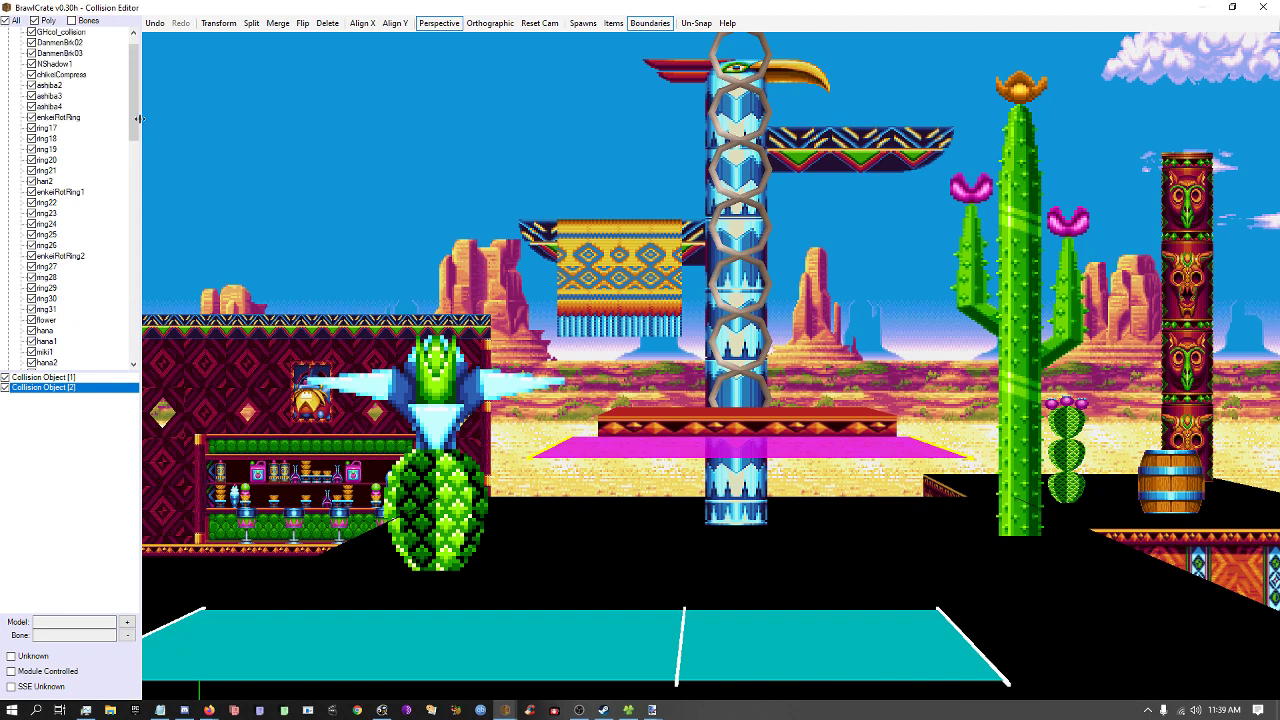
drag(134, 118, 107, 117)
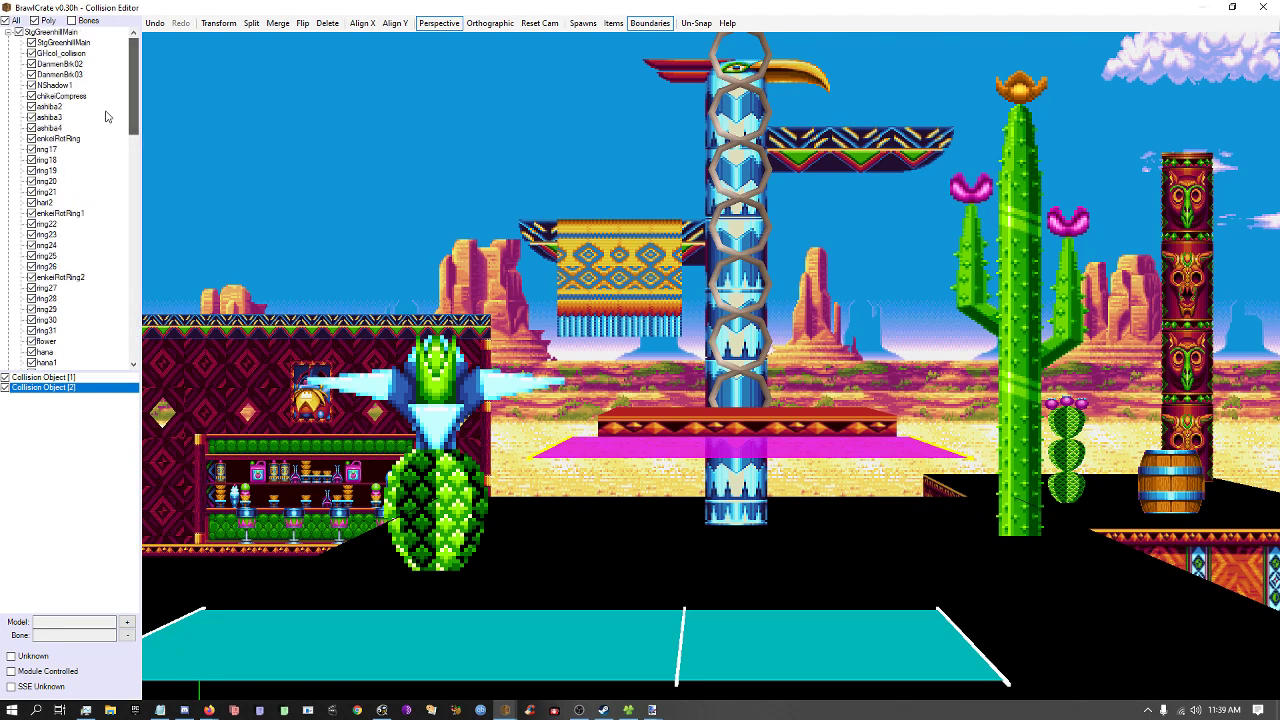
click(128, 625)
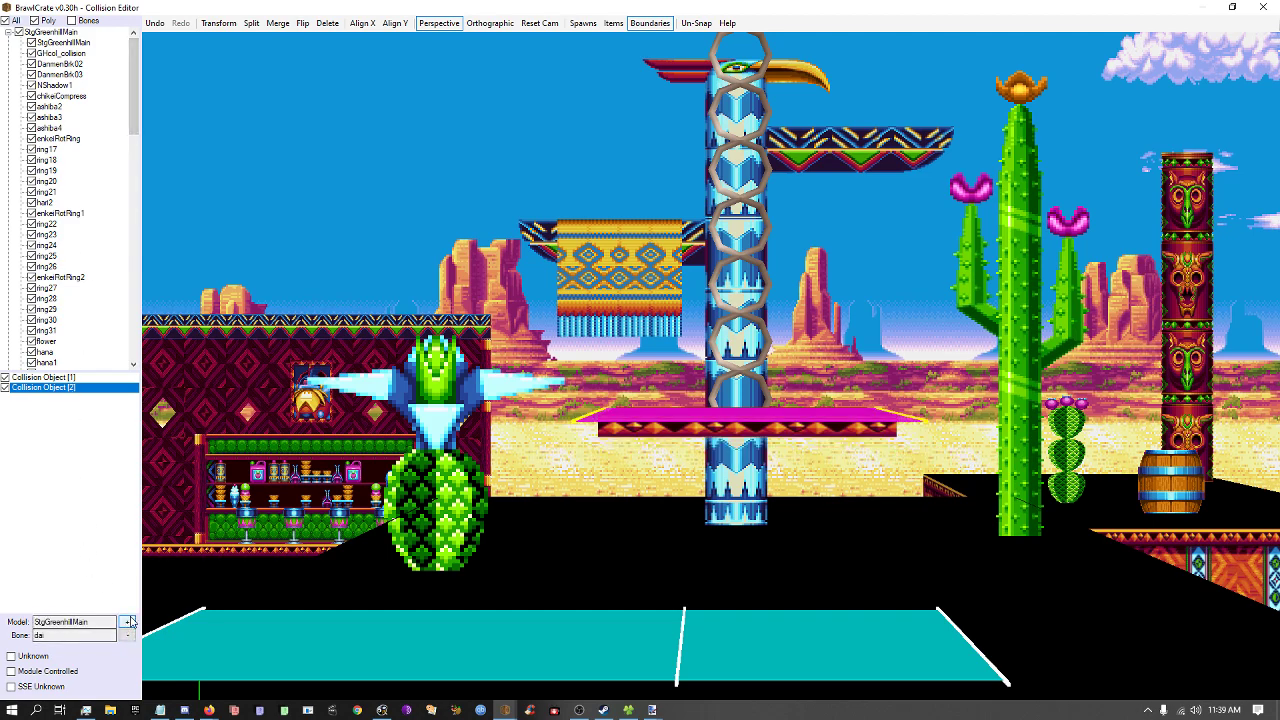
Deselect the relinked platform collision, check its alignment with the platform, and close the collision editor.
click(525, 403)
drag(525, 403, 462, 458)
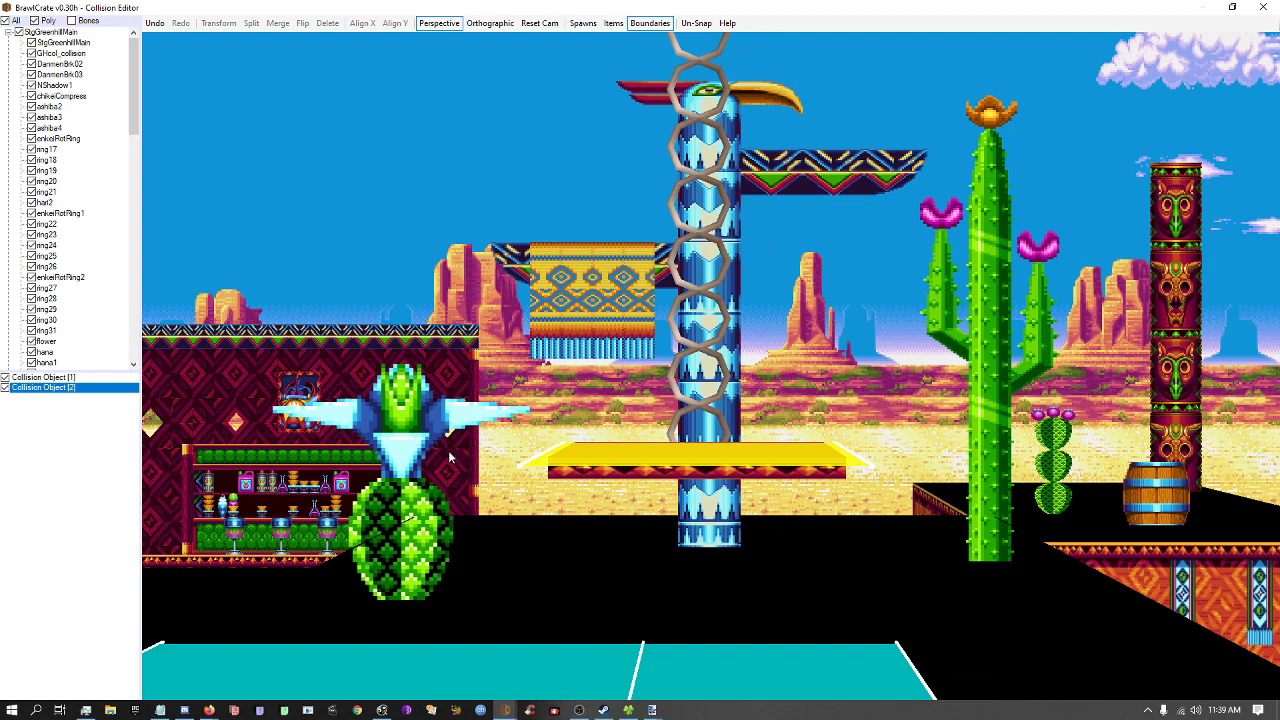
drag(657, 444, 671, 429)
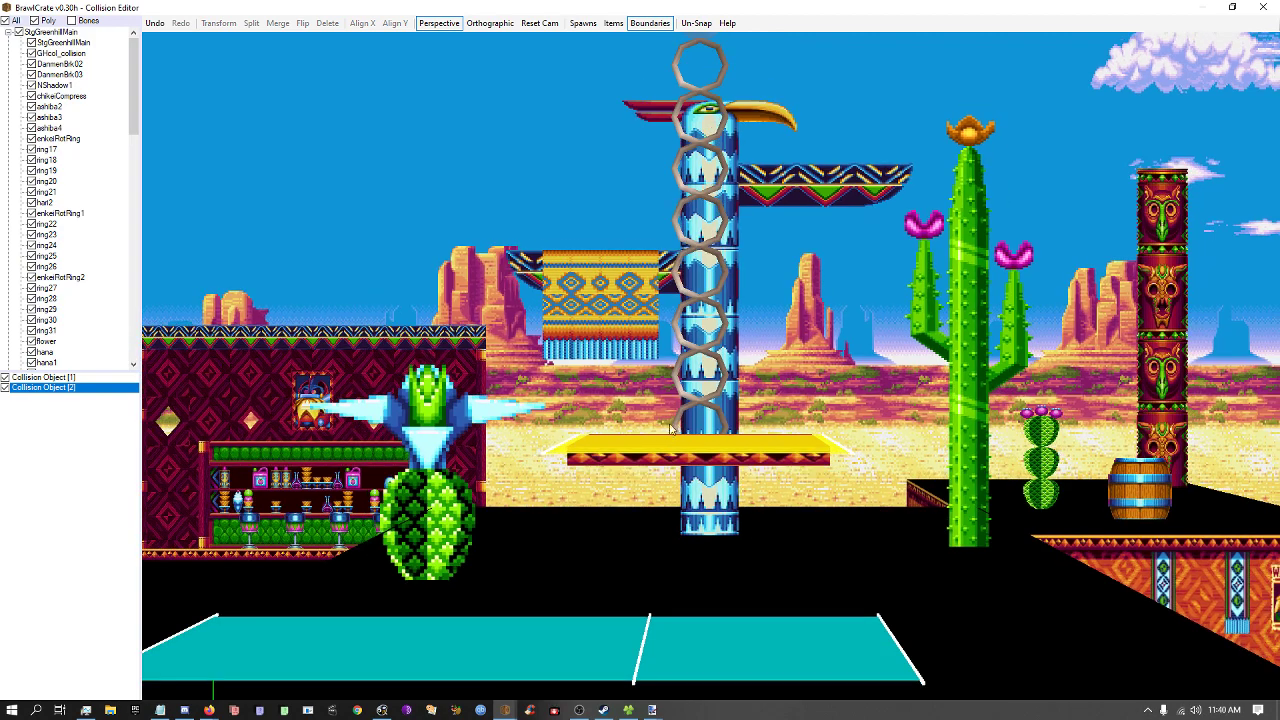
click(1263, 8)
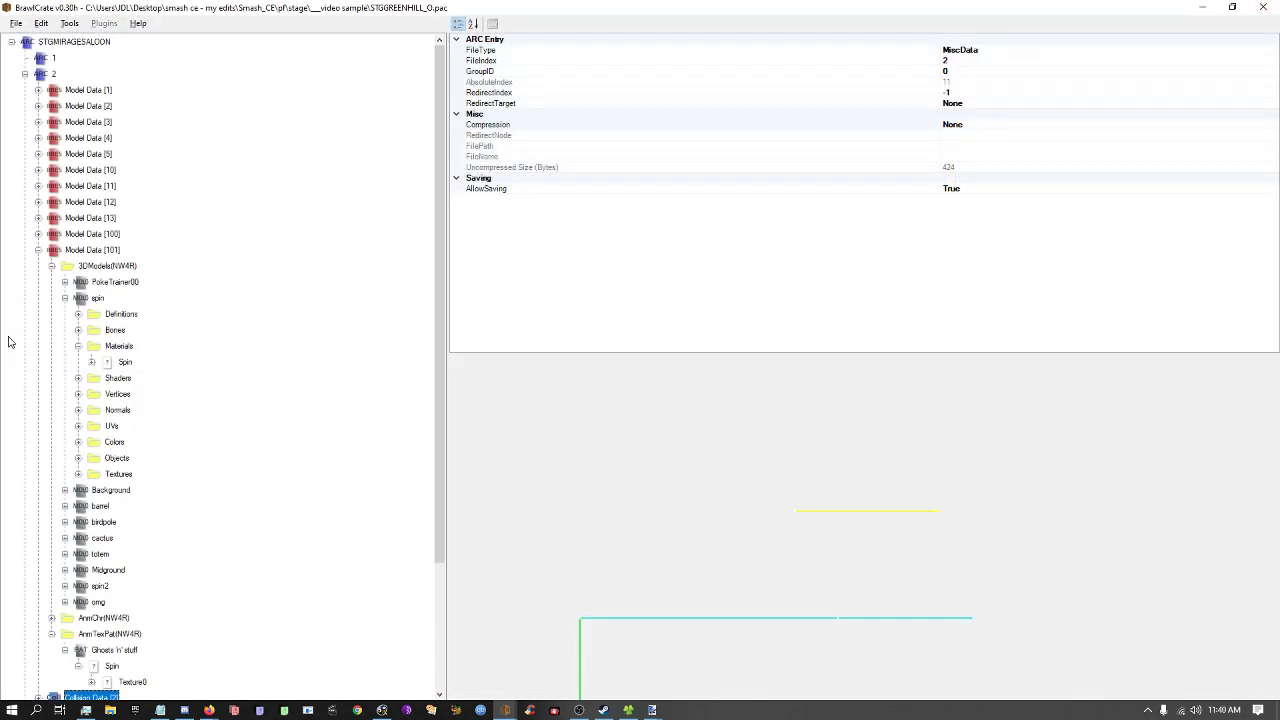
Collapse Model Data [101], open the STPMEntry 74 stage parameters, and examine the camera settings, including CameraSpeed.
click(38, 250)
click(80, 299)
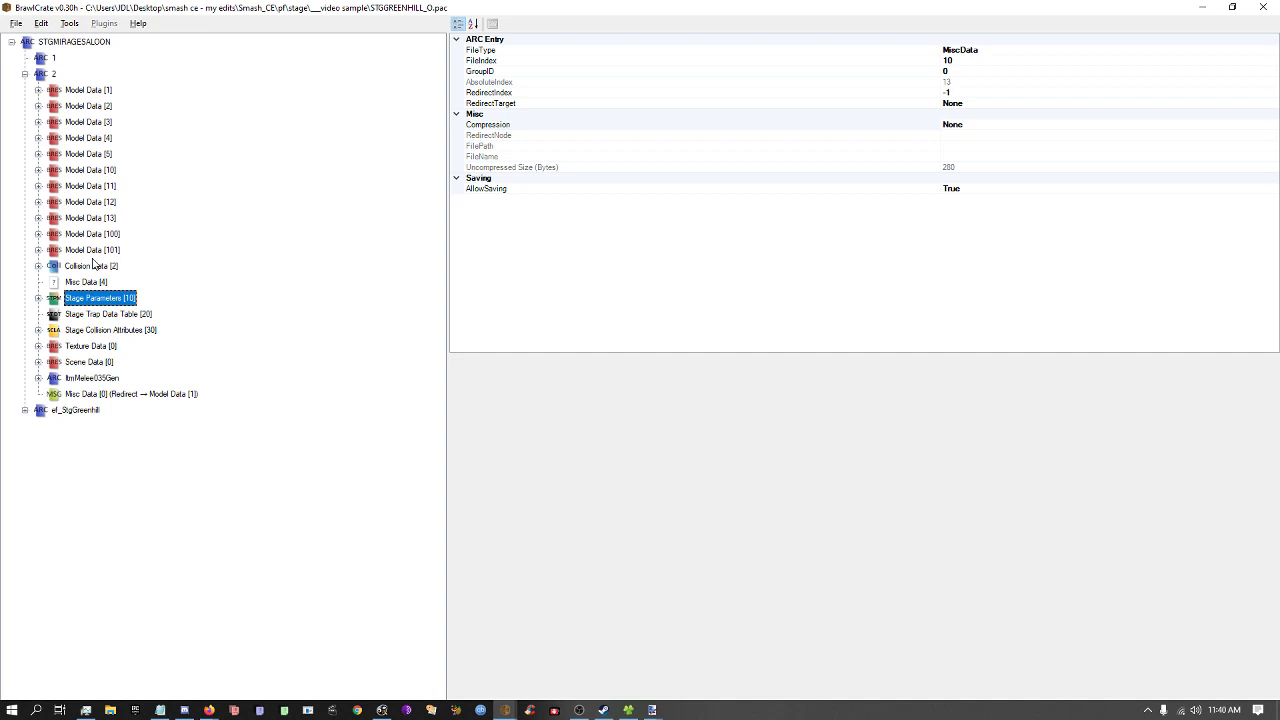
key(Right)
key(Down)
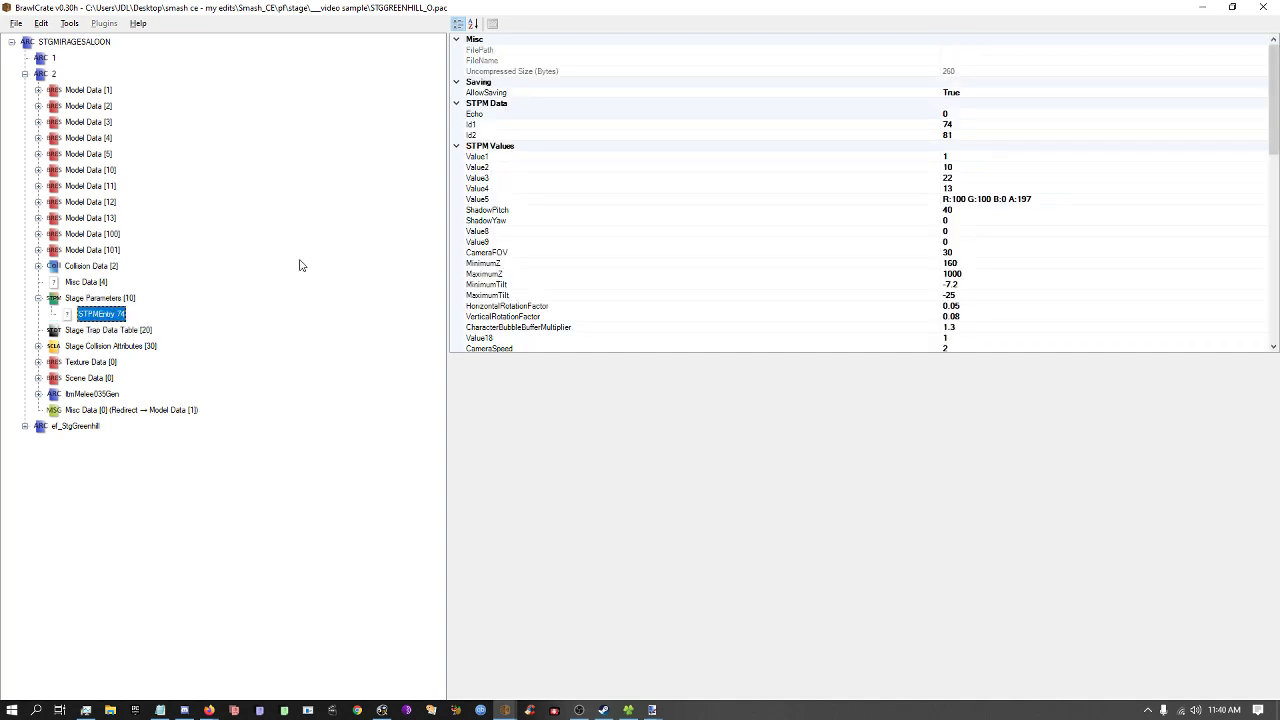
scroll(687, 299, down, 4)
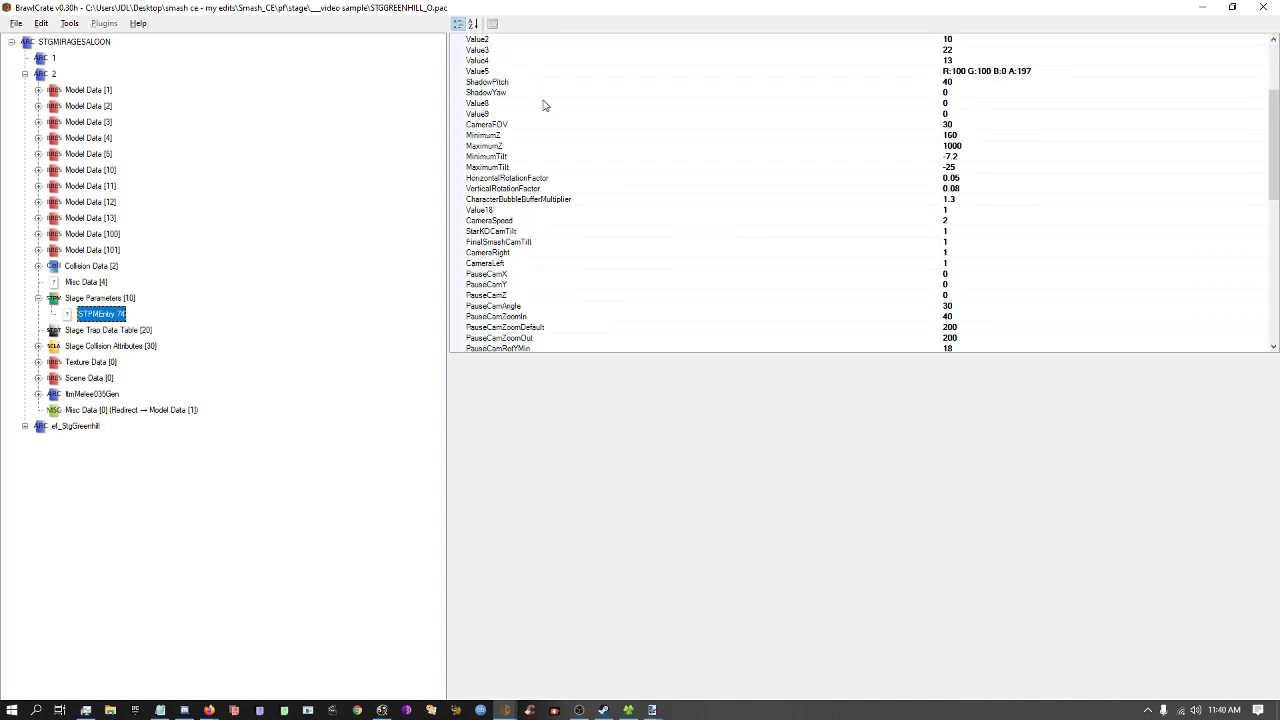
drag(614, 354, 601, 656)
scroll(709, 271, up, 2)
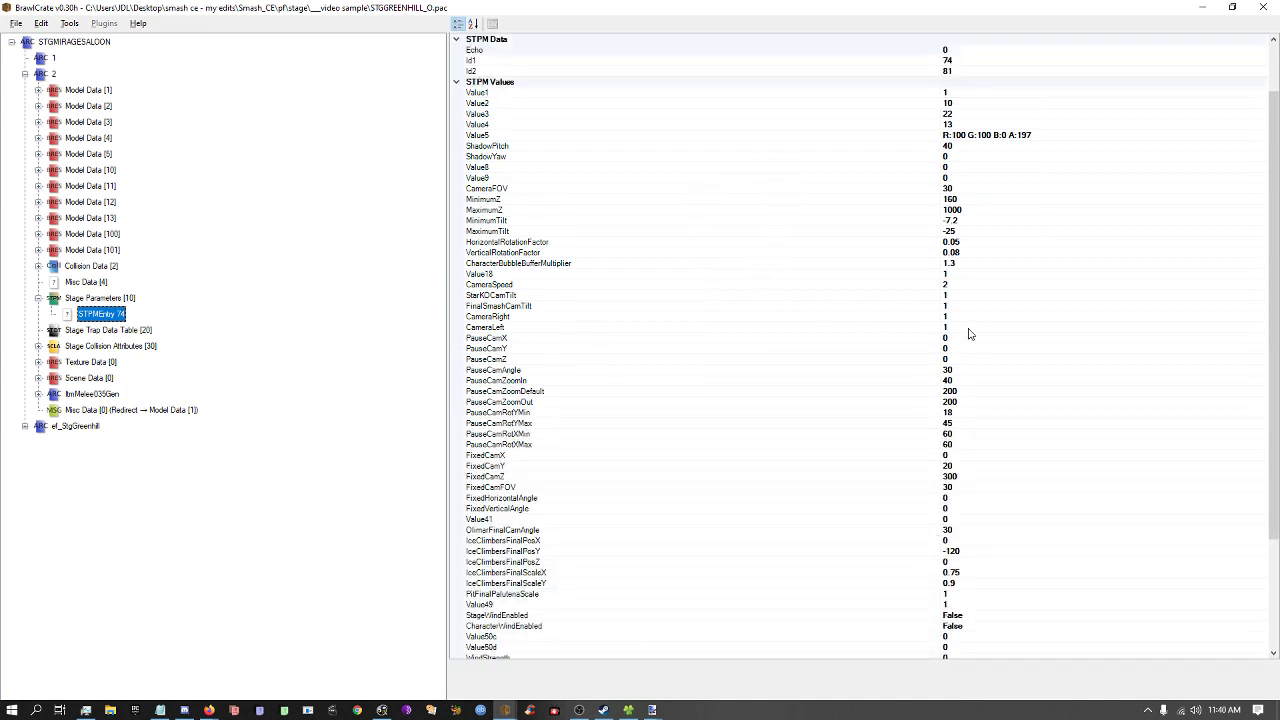
click(972, 296)
click(972, 285)
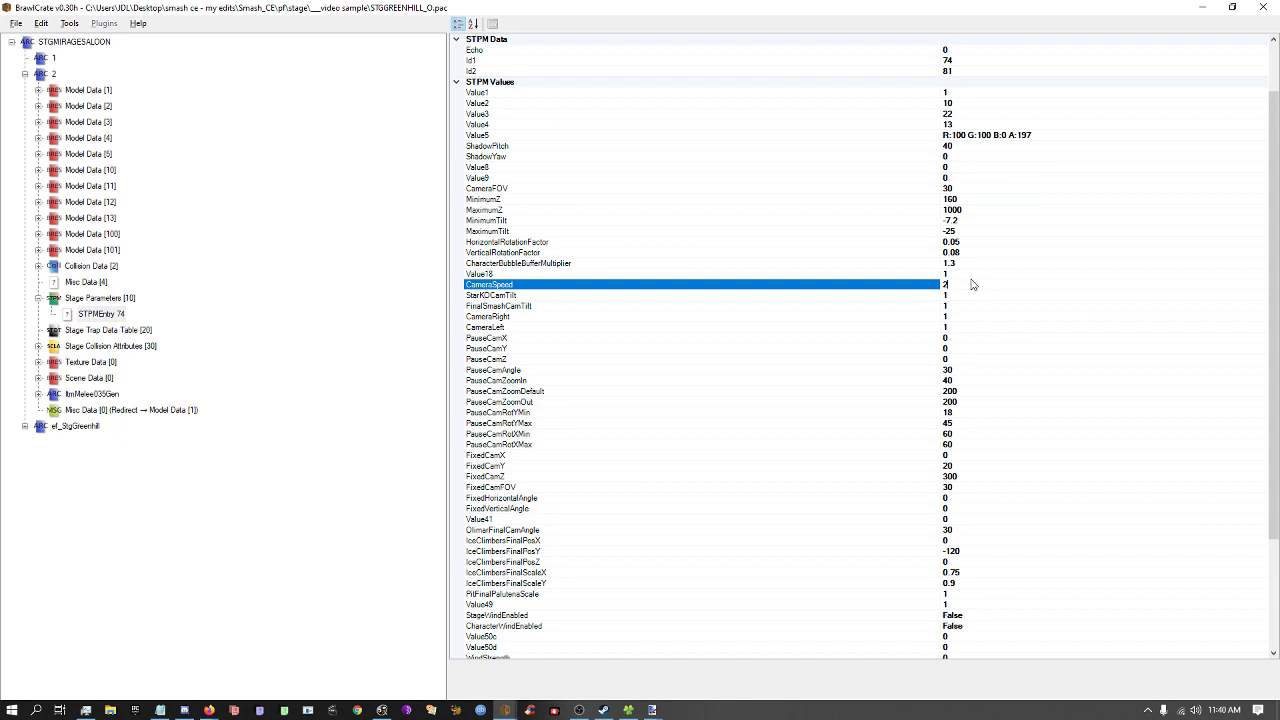
Collapse Stage Parameters [10] and open its export as a Brawl Stage Parameters file.
click(117, 300)
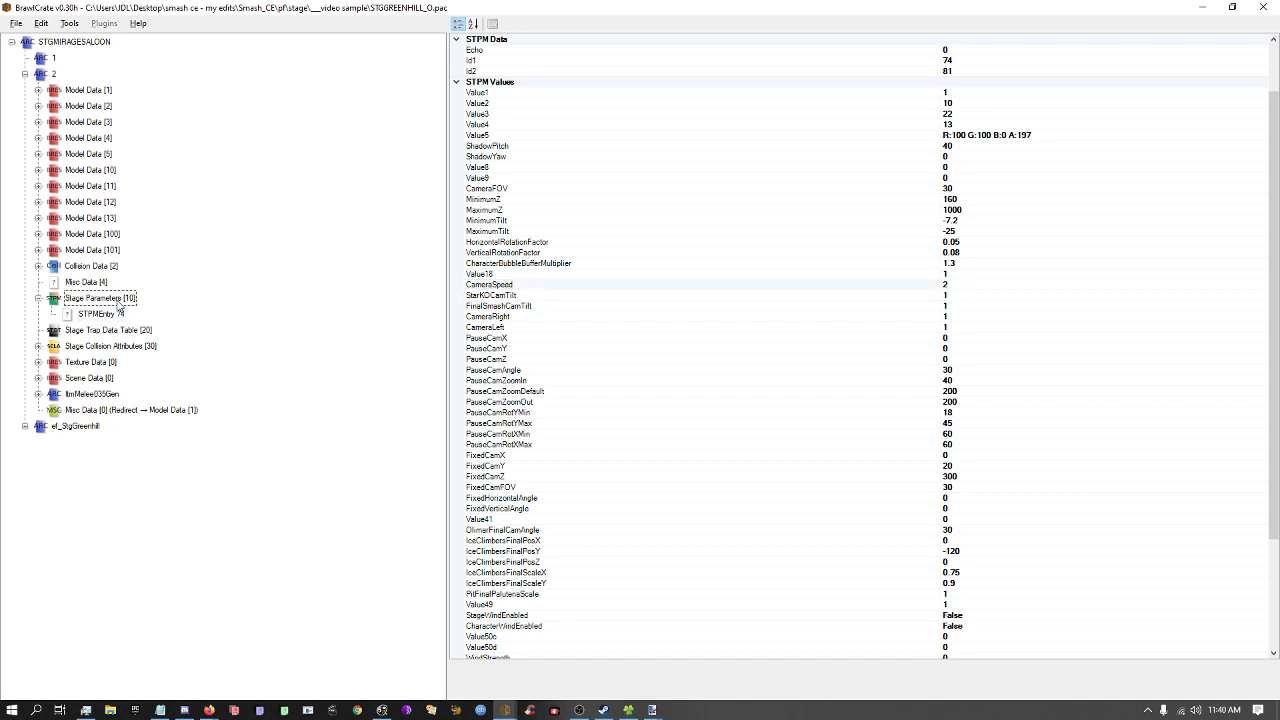
click(38, 298)
key(ctrl+e)
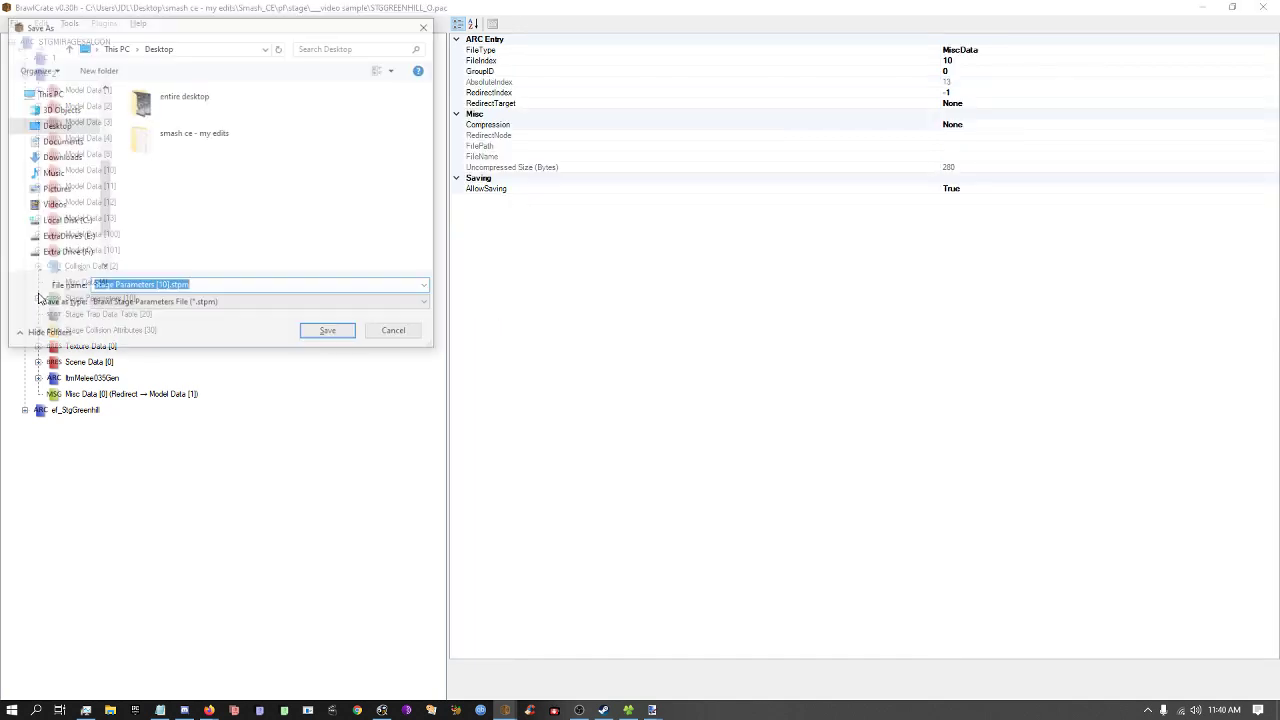
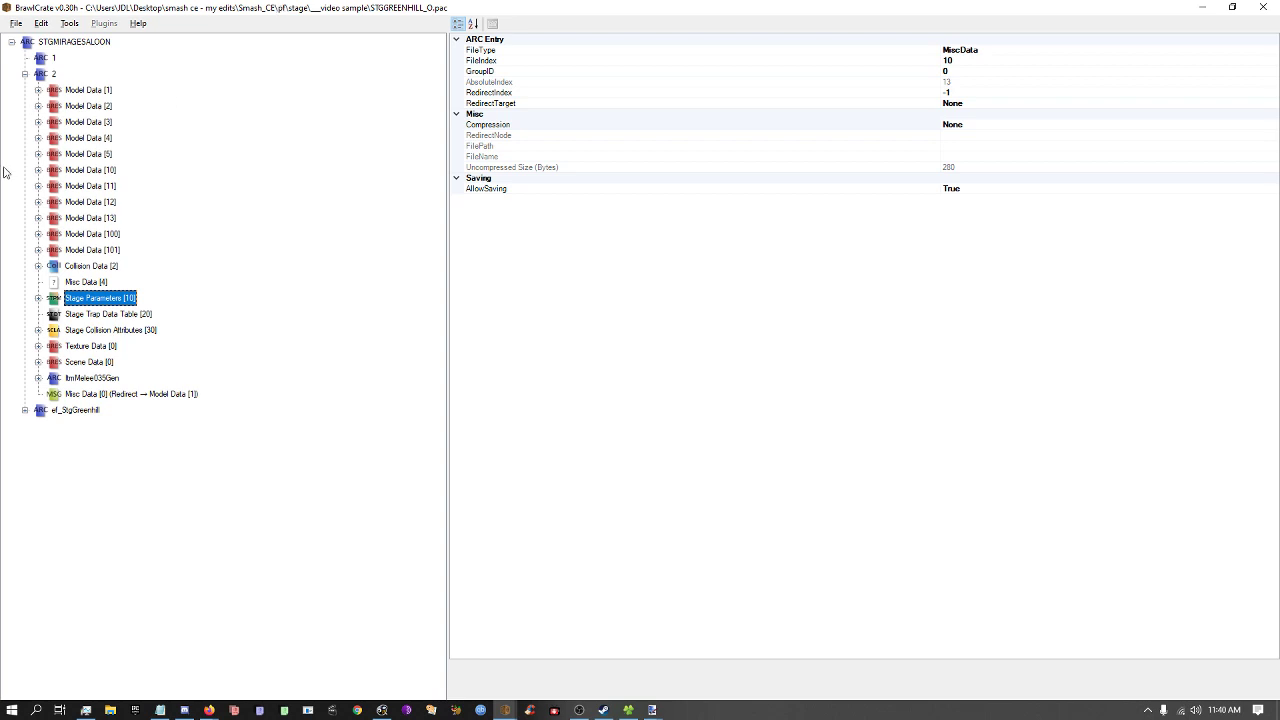
Expand Model Data [100] to its models and select the stagePosition model.
right_click(35, 65)
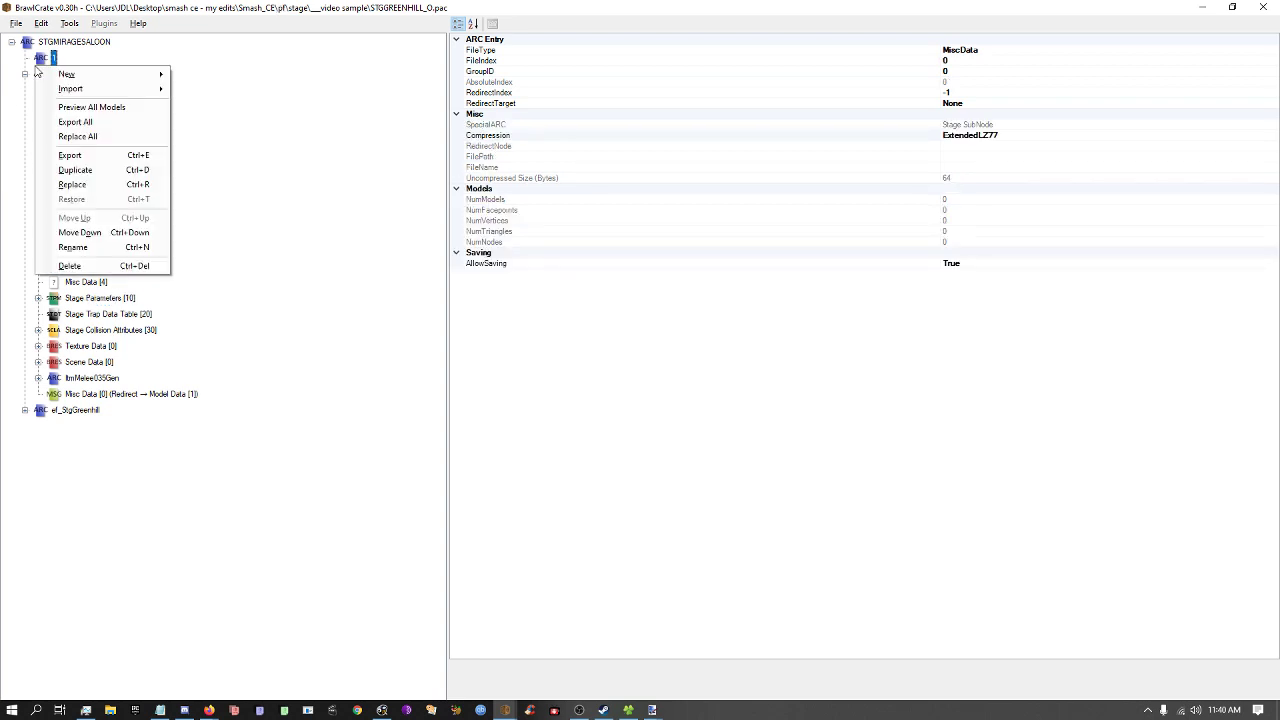
click(43, 60)
click(110, 251)
click(112, 239)
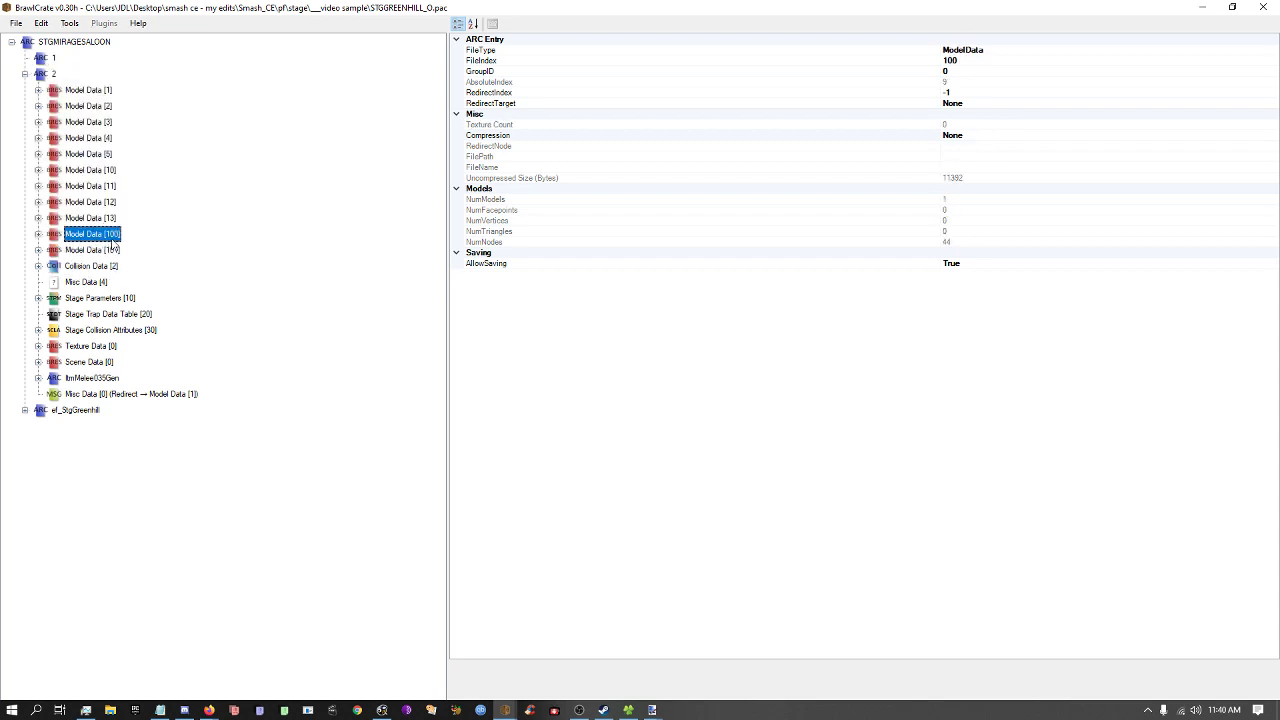
key(Right)
key(Right)
key(Right)
click(113, 238)
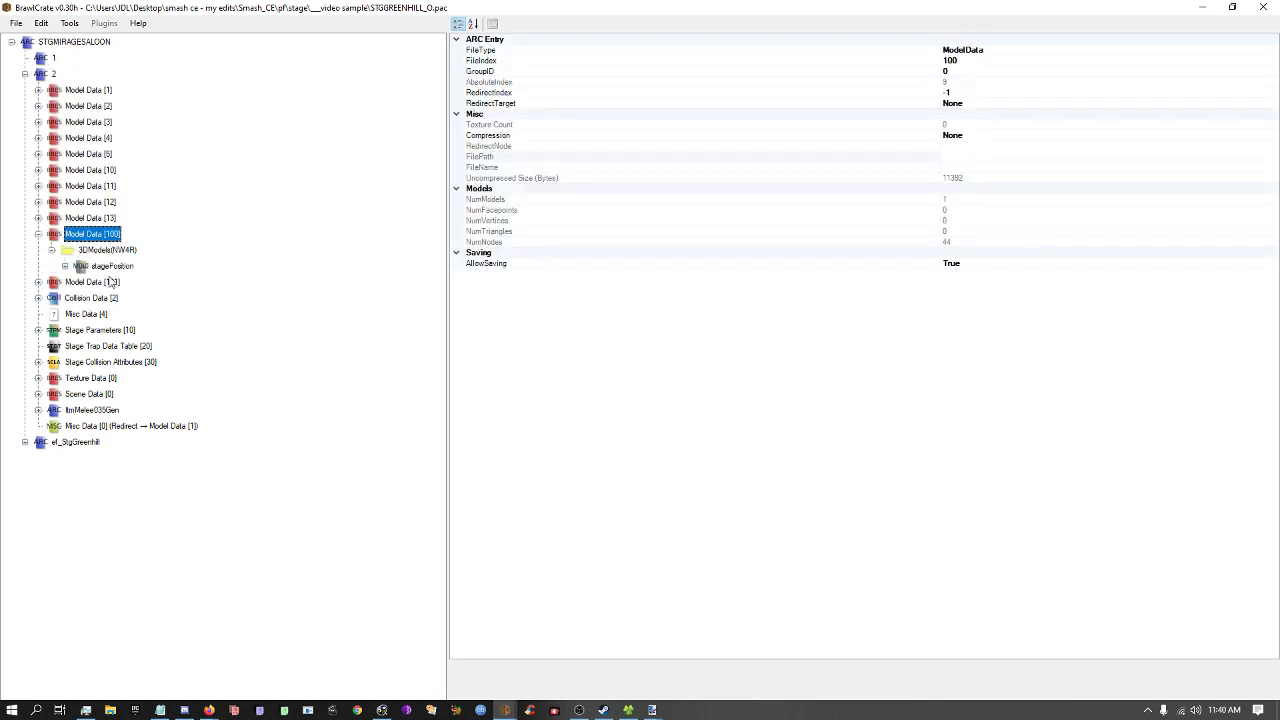
click(112, 270)
Preview all models in ARC 2 in a maximized model editor and set stagePosition as the target model.
right_click(47, 75)
click(86, 118)
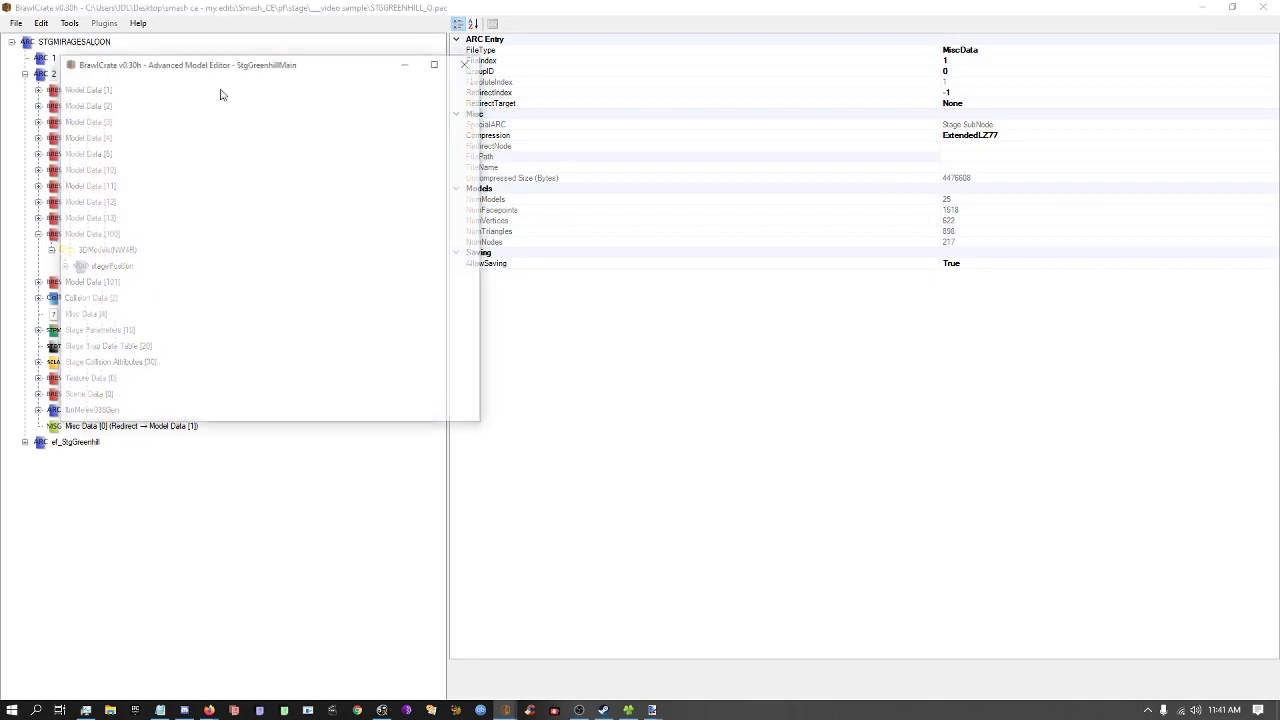
click(437, 62)
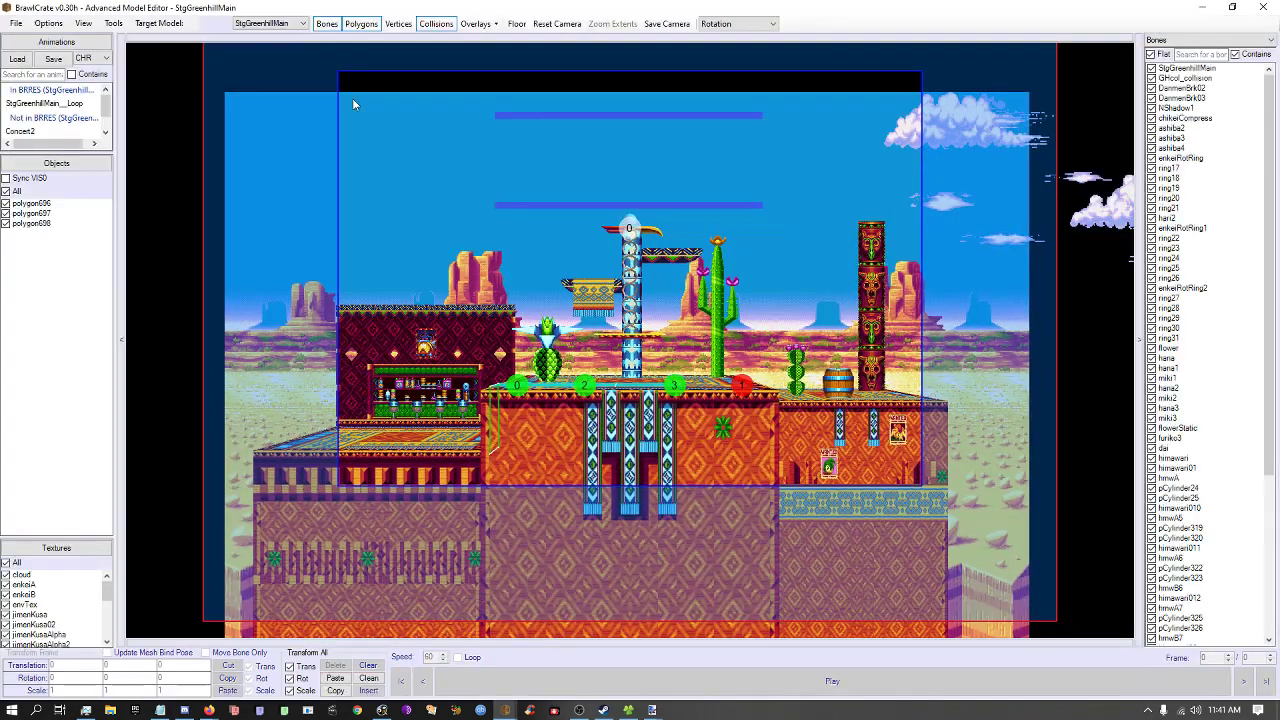
click(285, 24)
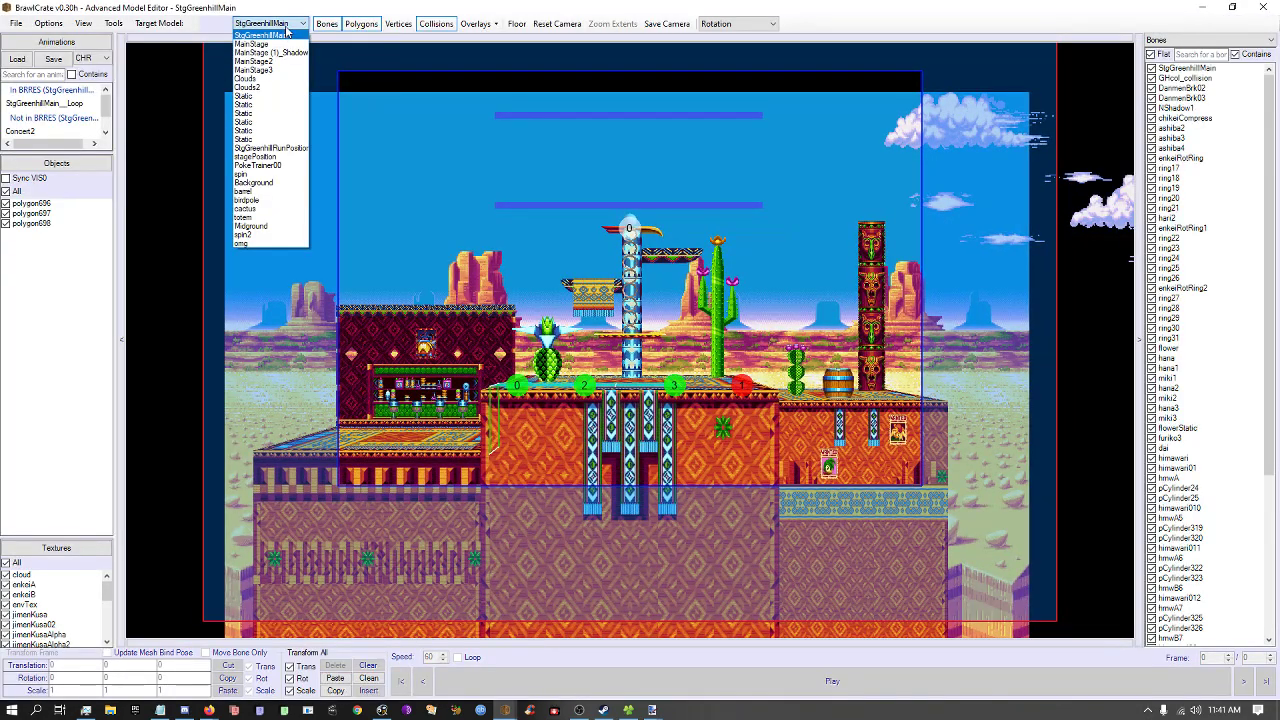
click(258, 158)
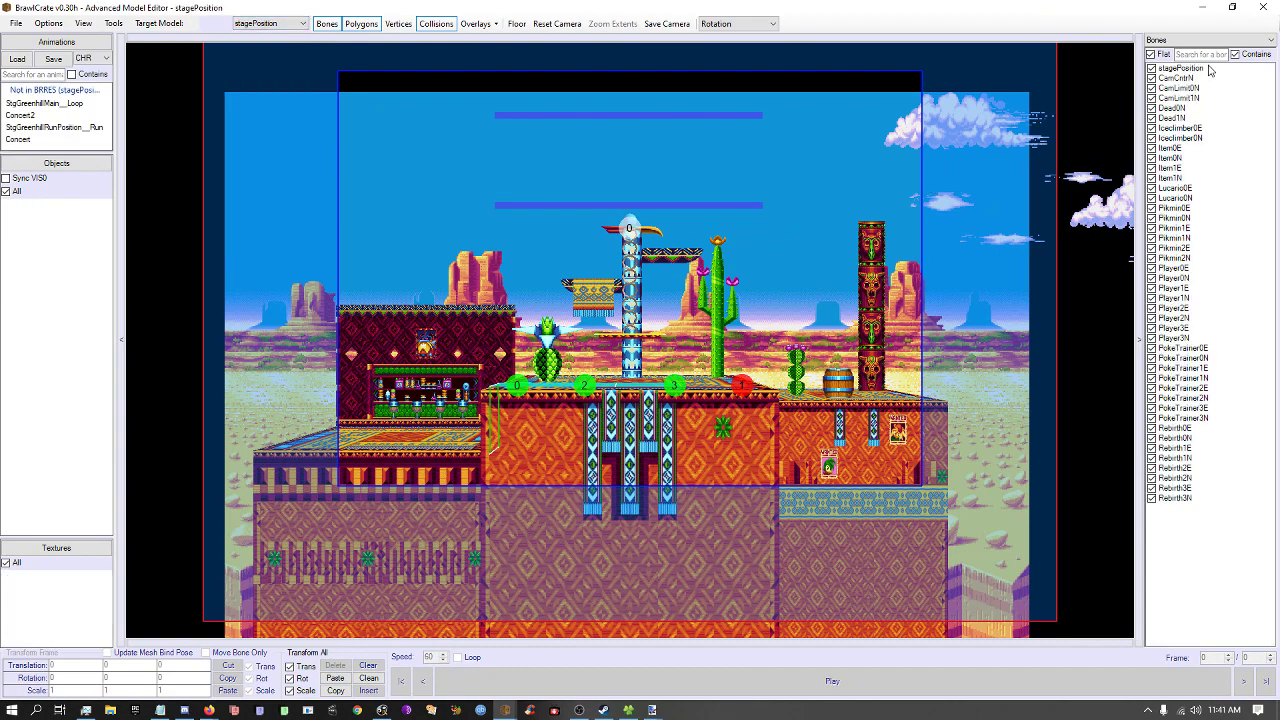
Examine the placement of the stagePosition bones one by one from CamCntrN to Rebirth0N, and close the model preview.
click(1176, 78)
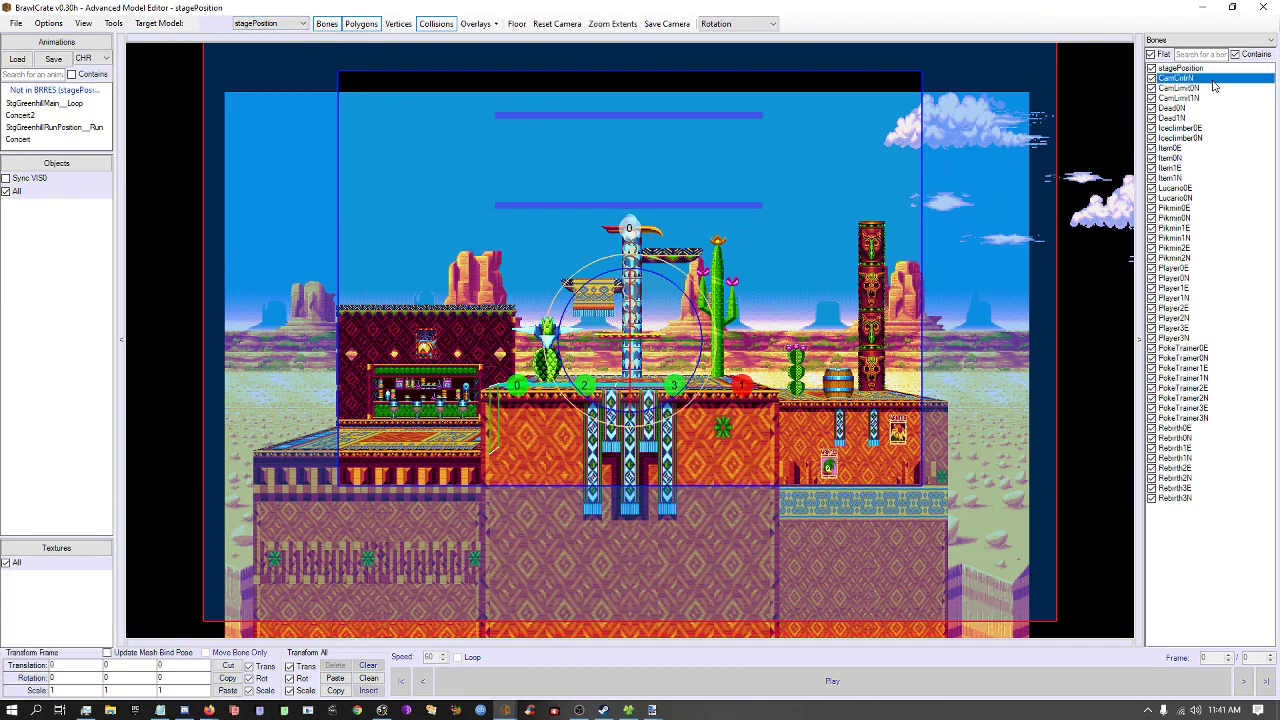
key(Down)
key(Down)
key(Down)
key(Down)
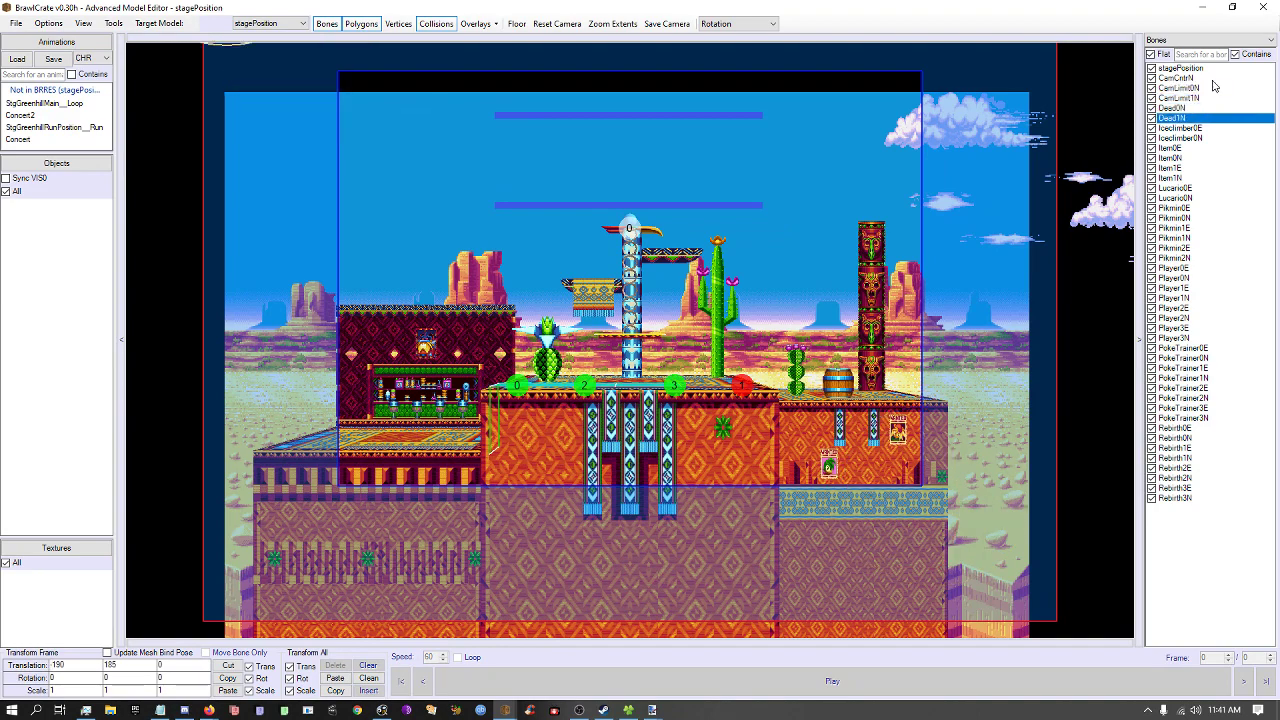
key(Down)
key(Down)
key(Down)
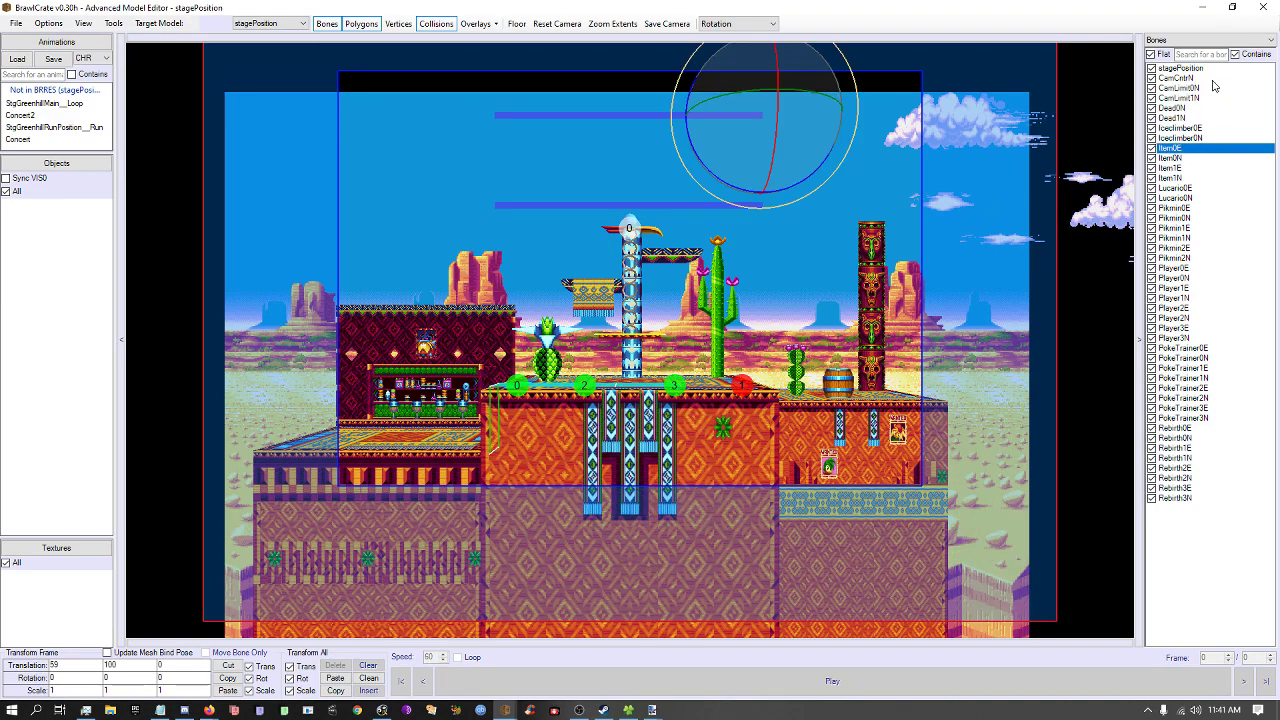
key(Down)
key(Down)
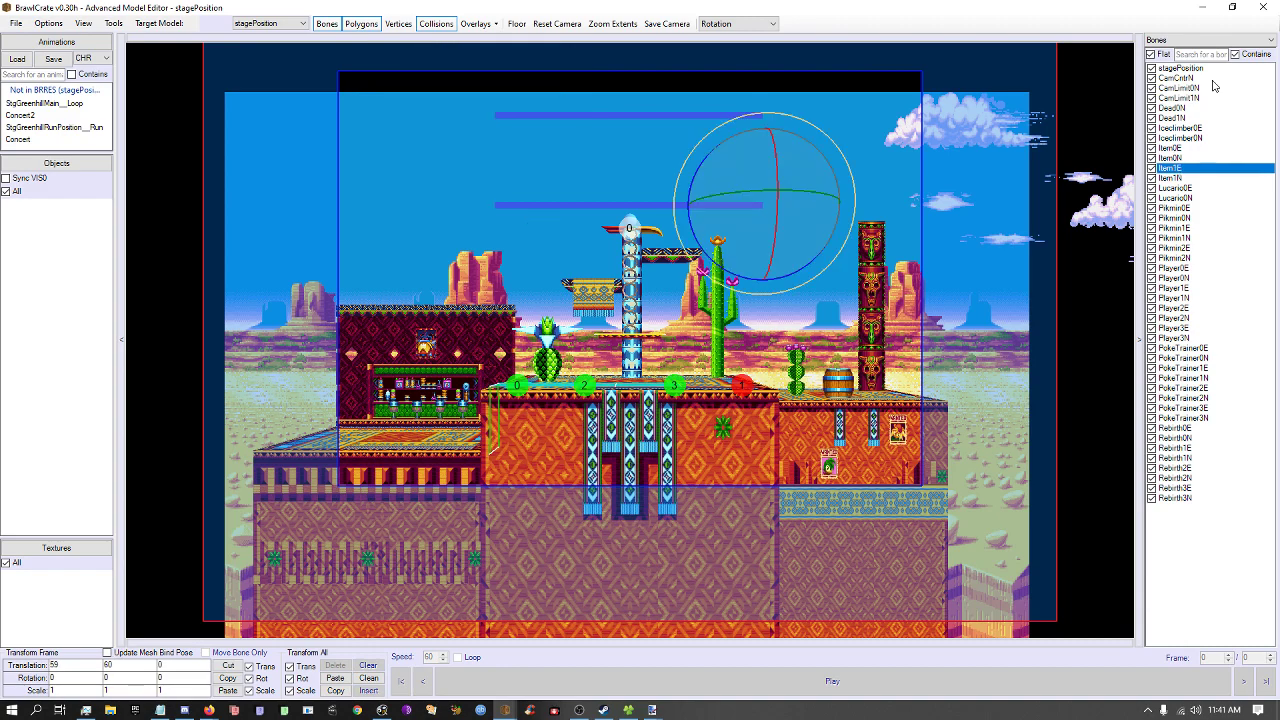
key(Down)
key(Down)
key(Down)
key(Down)
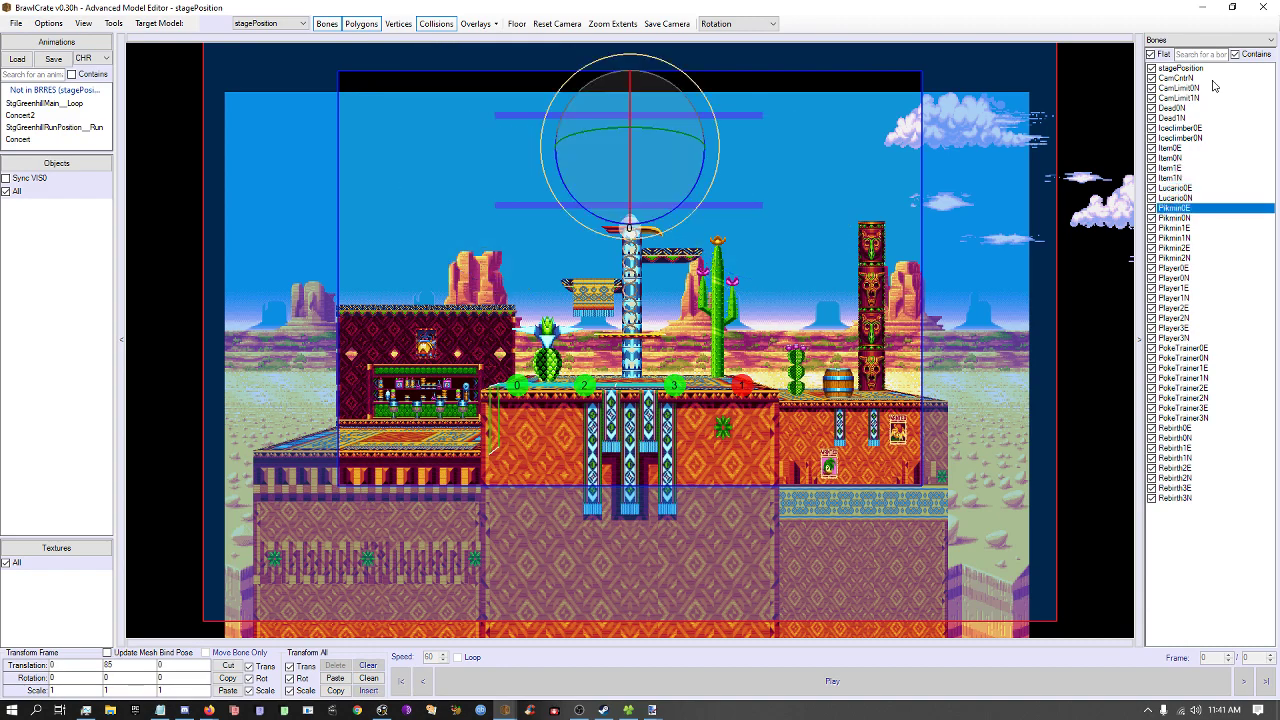
key(Down)
key(Down)
key(Down)
key(Down)
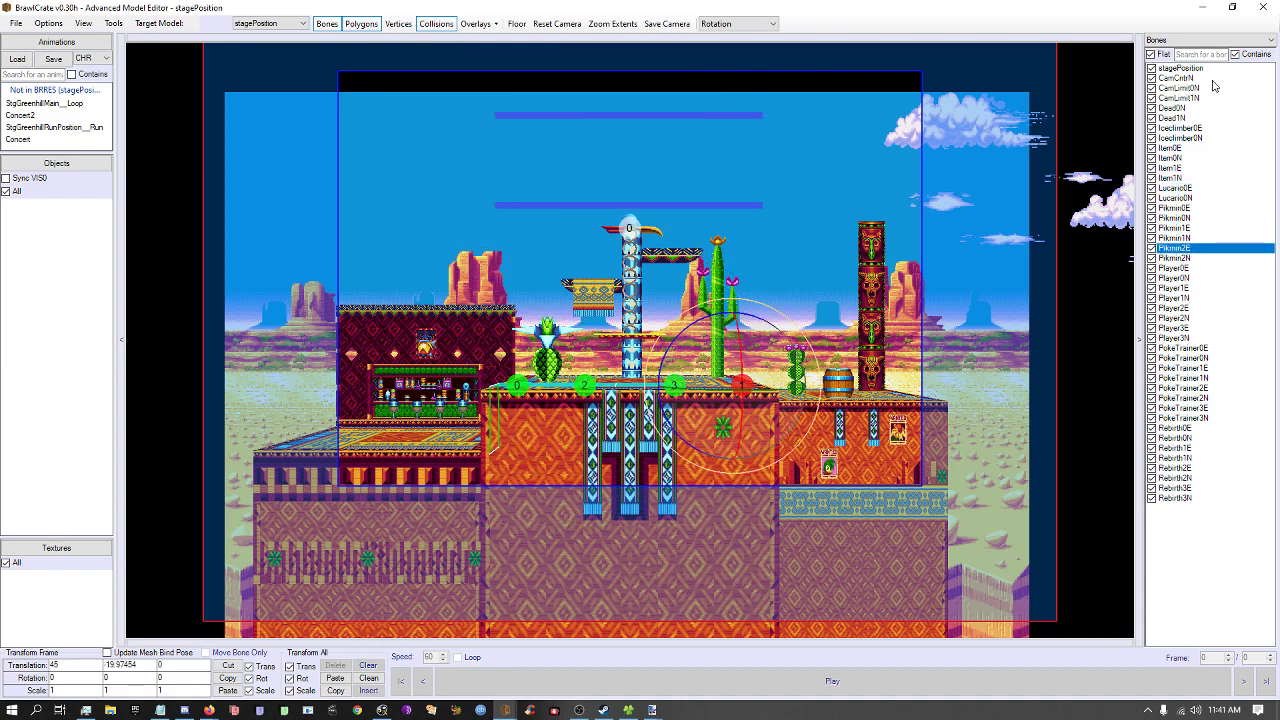
key(Down)
key(Down)
key(Down)
key(Down)
key(Down)
key(Down)
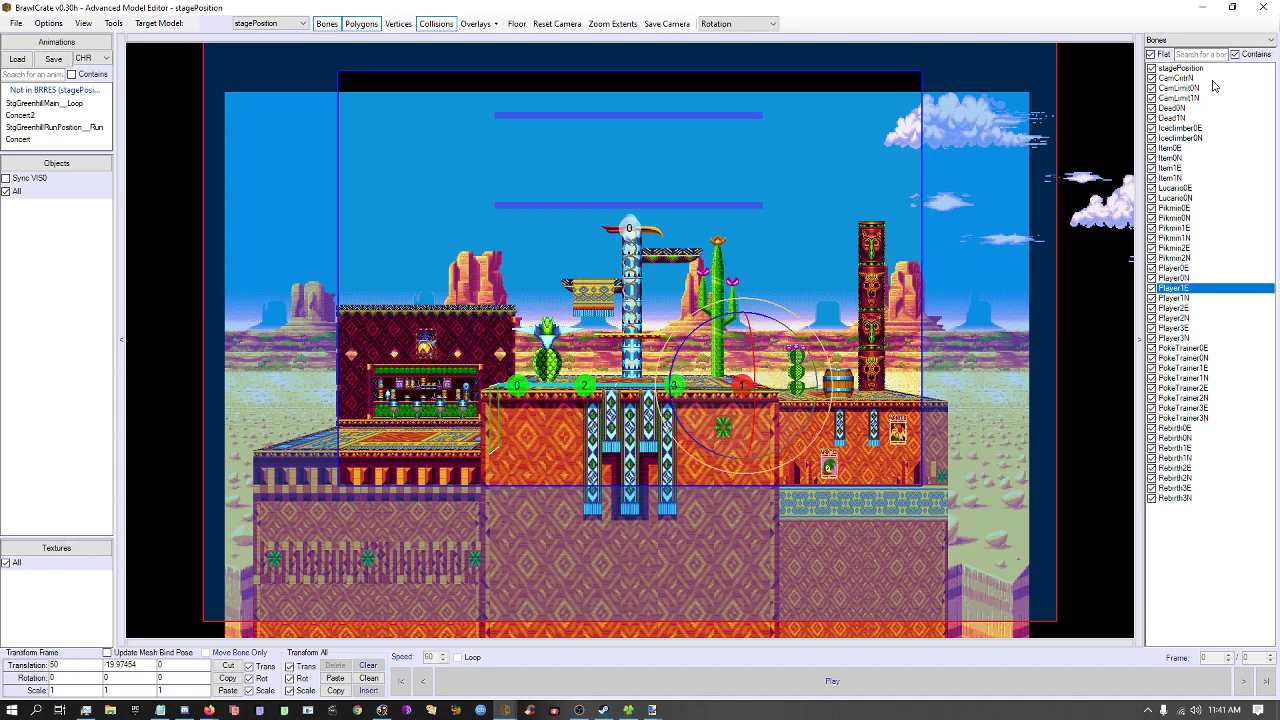
key(Down)
key(Down)
key(Down)
key(Down)
key(Down)
key(Down)
key(Down)
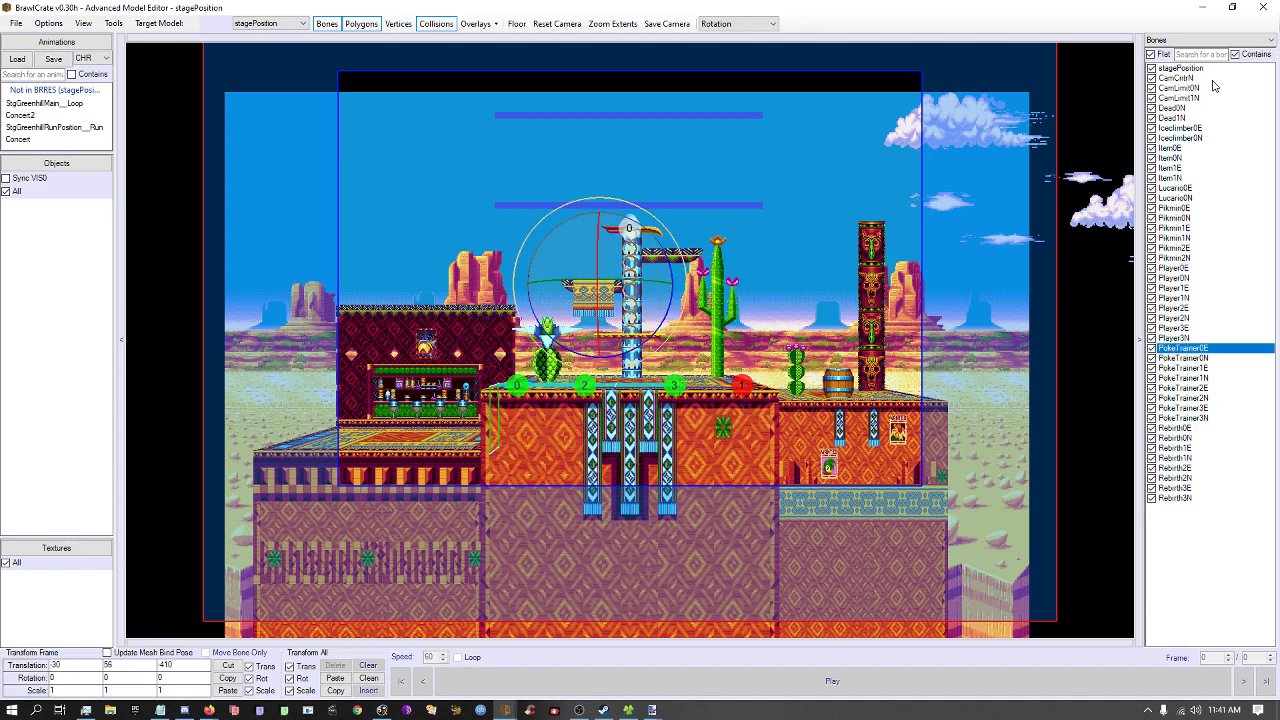
key(Down)
key(Down)
key(Down)
key(Down)
key(Down)
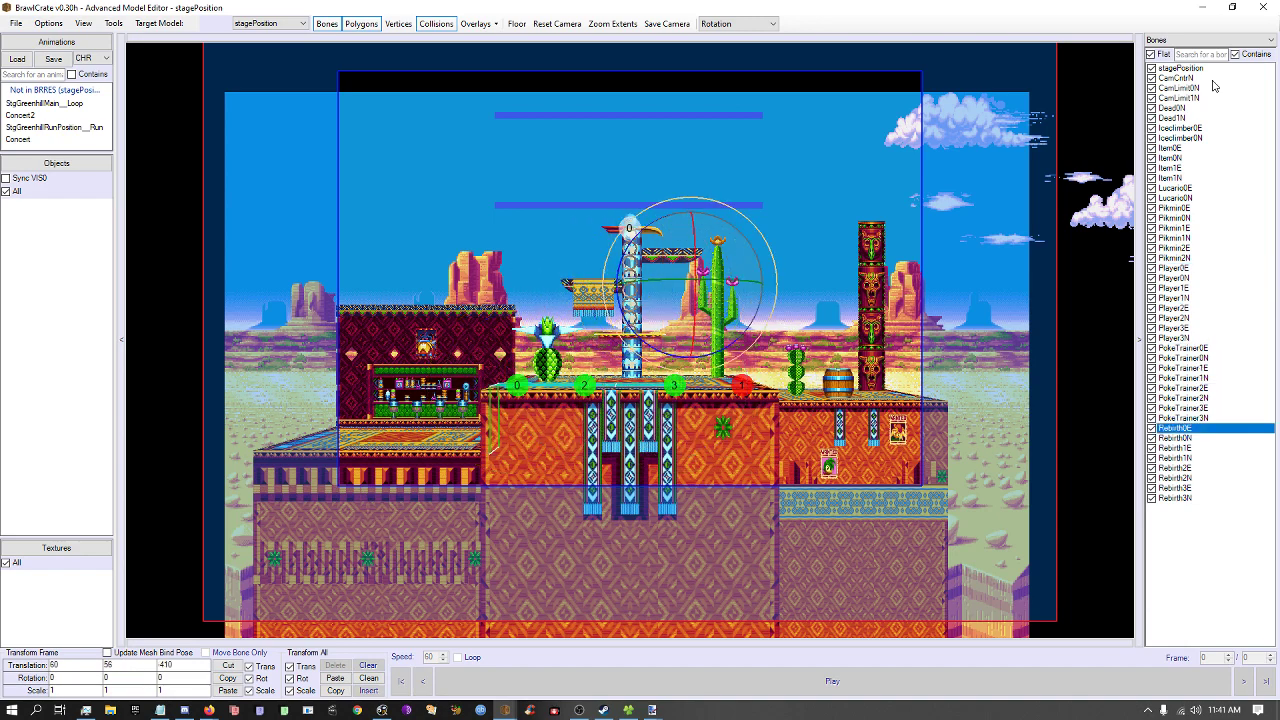
key(Down)
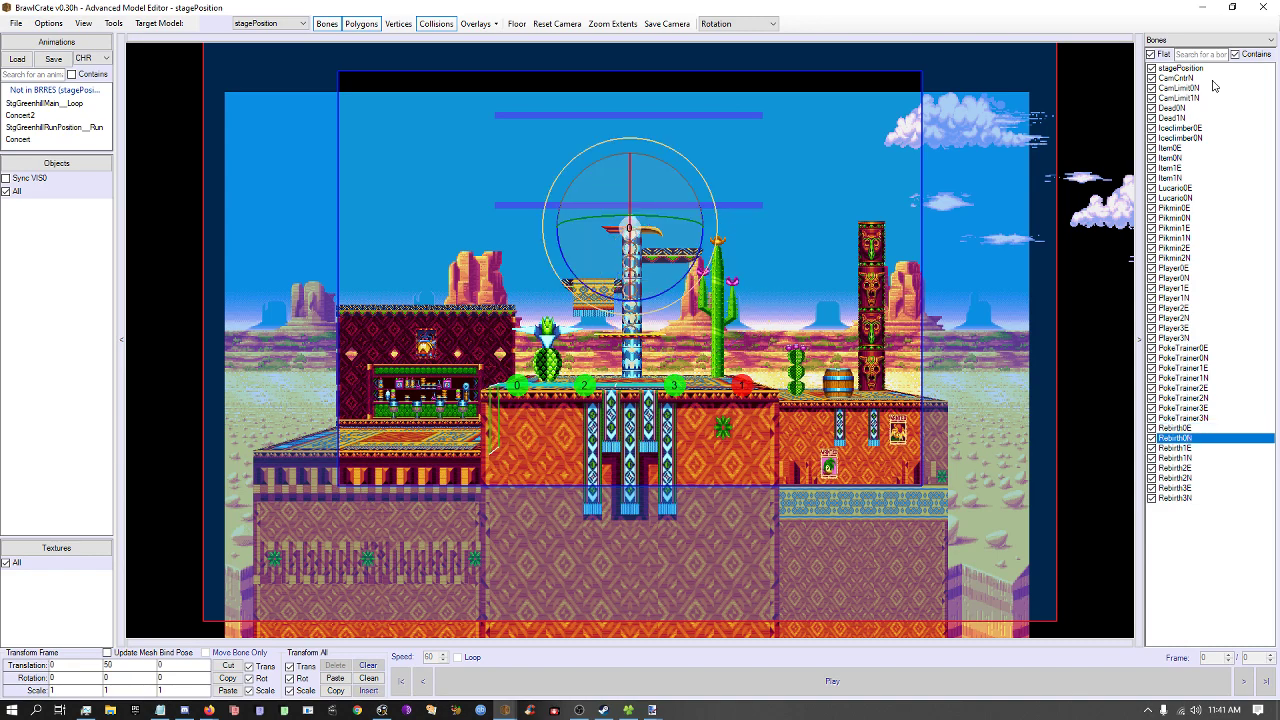
double_click(341, 7)
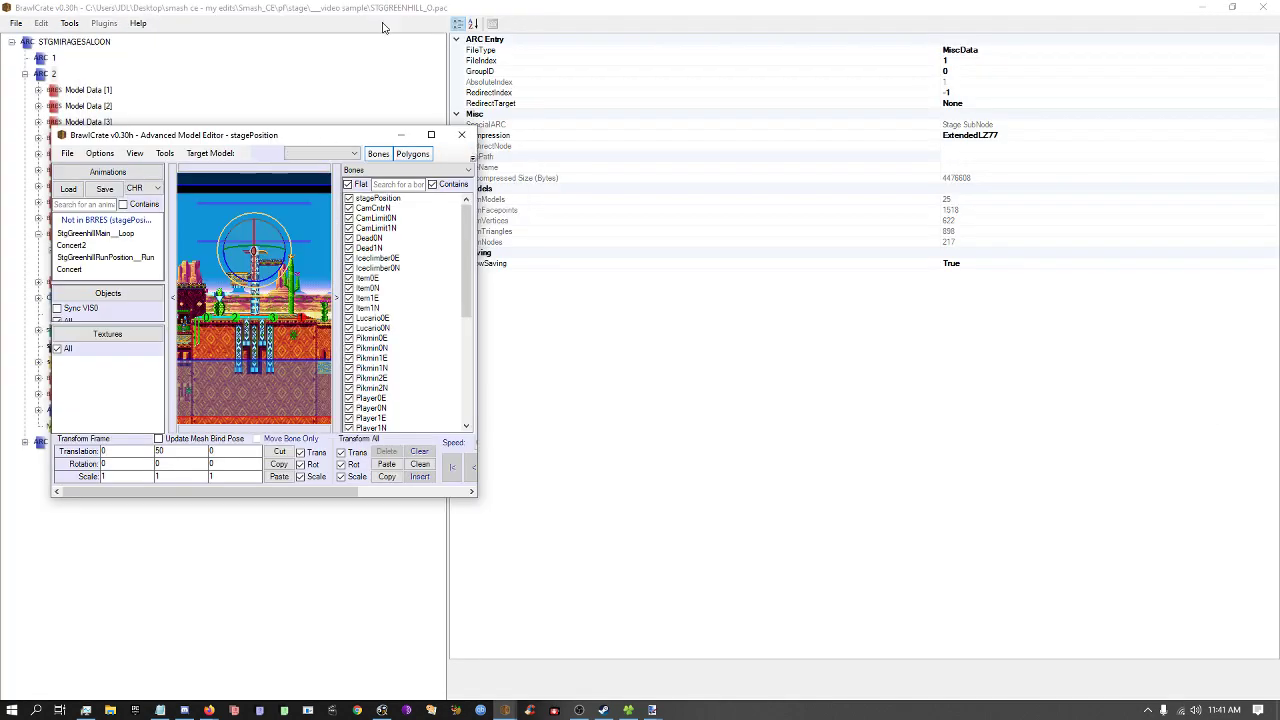
drag(382, 12, 369, 141)
click(462, 135)
Switch to the STGBATTLEFIELD.pac window and preview all models in ARC 2 to examine Battlefield's spawn points, platforms and boundaries.
double_click(710, 211)
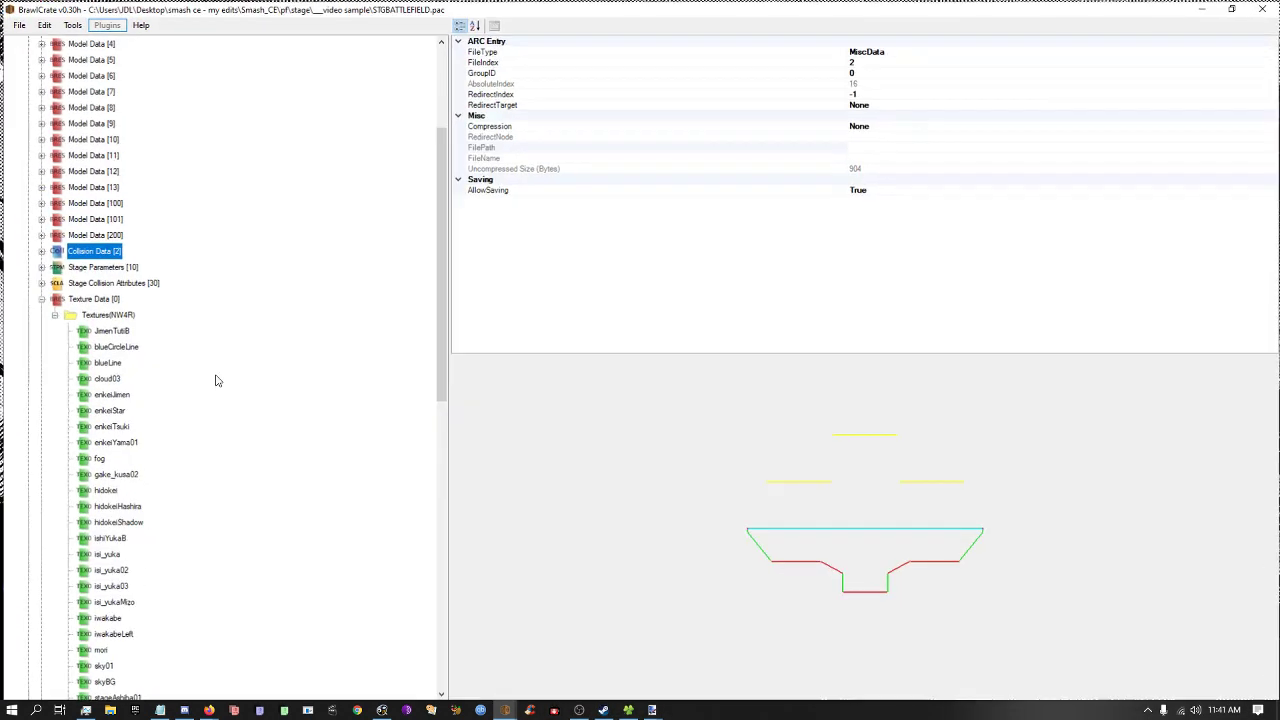
scroll(23, 171, up, 4)
right_click(48, 77)
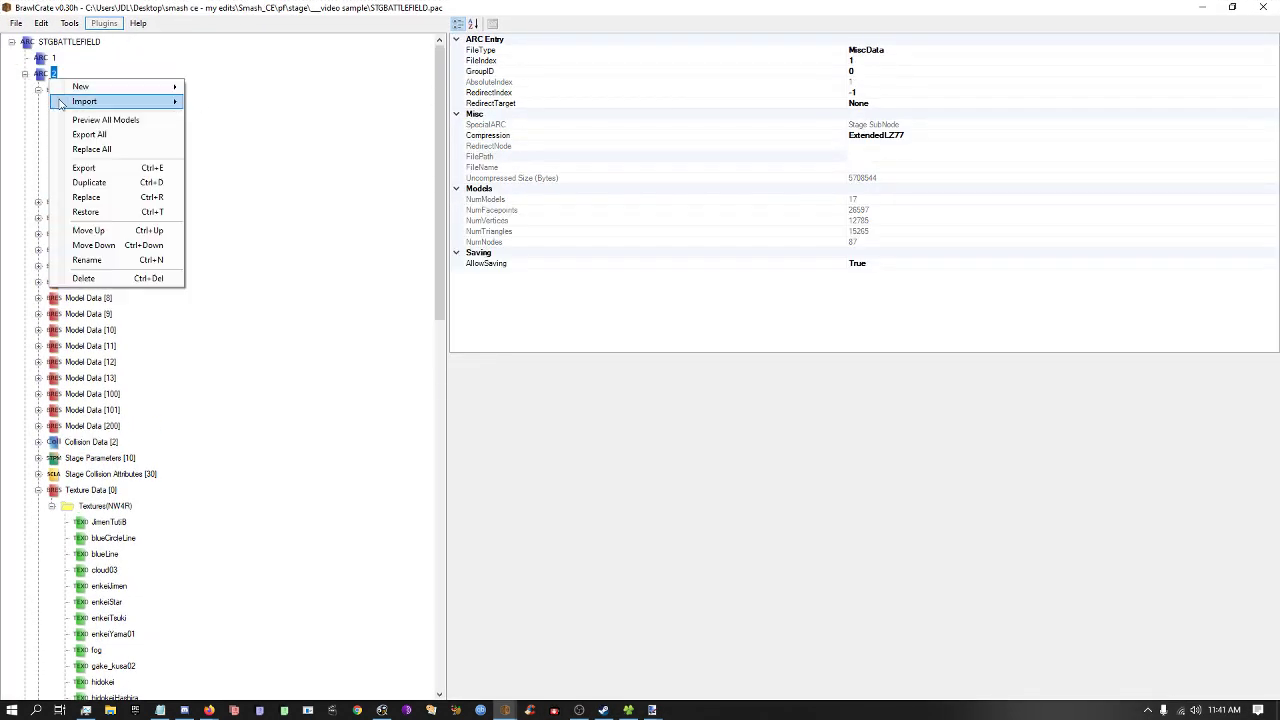
click(105, 119)
click(447, 81)
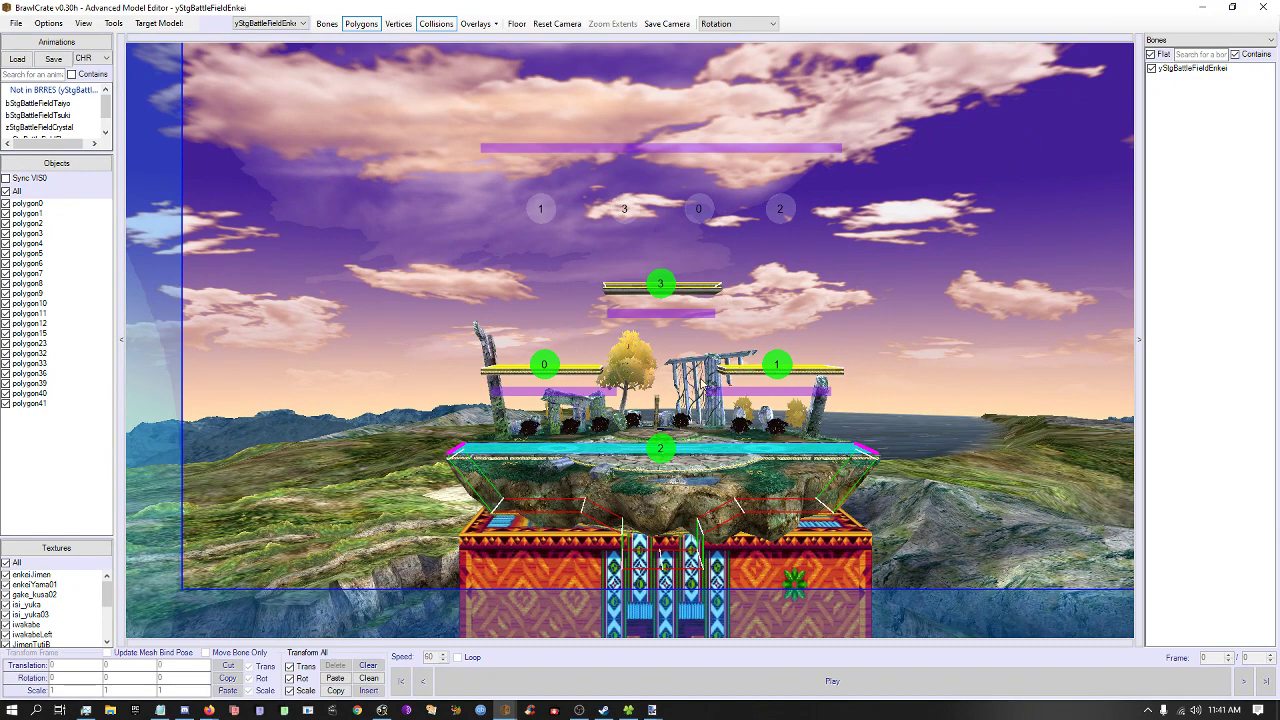
scroll(700, 388, down, 3)
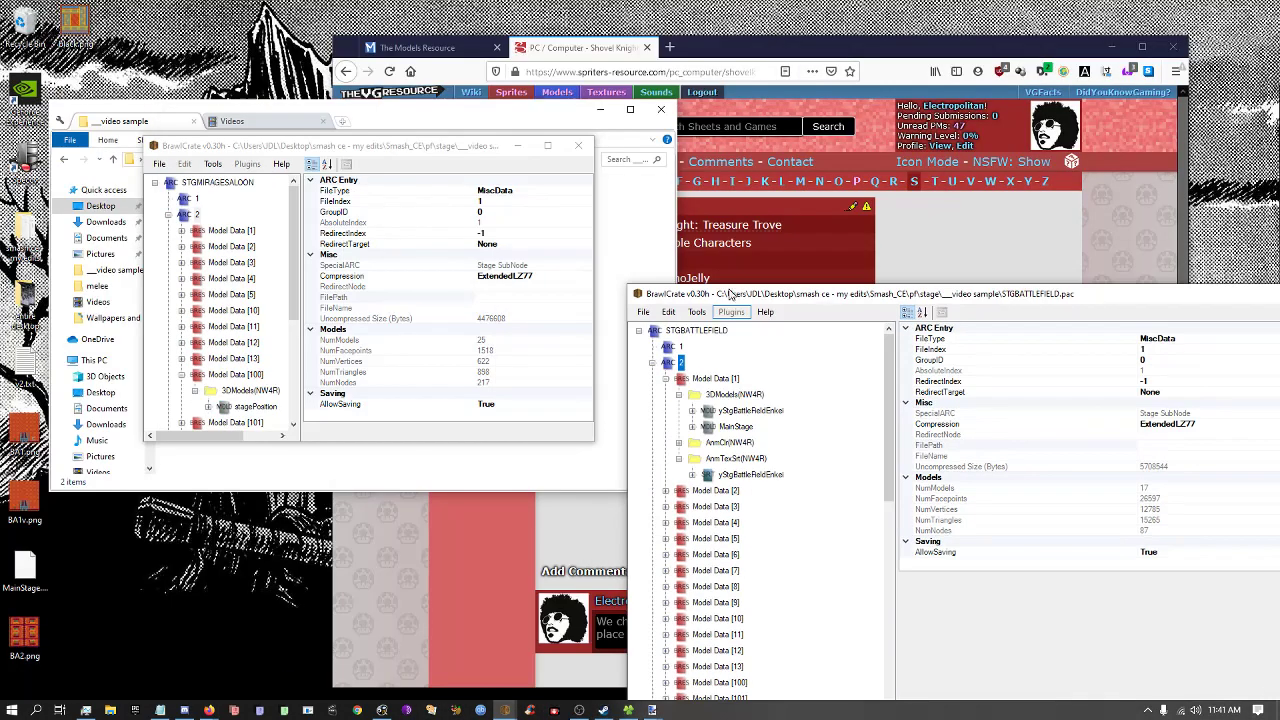
Return to the STGMIRAGESALOON window and preview all models in ARC 2 to examine its layout, spawn points and boundaries.
right_click(187, 212)
click(208, 246)
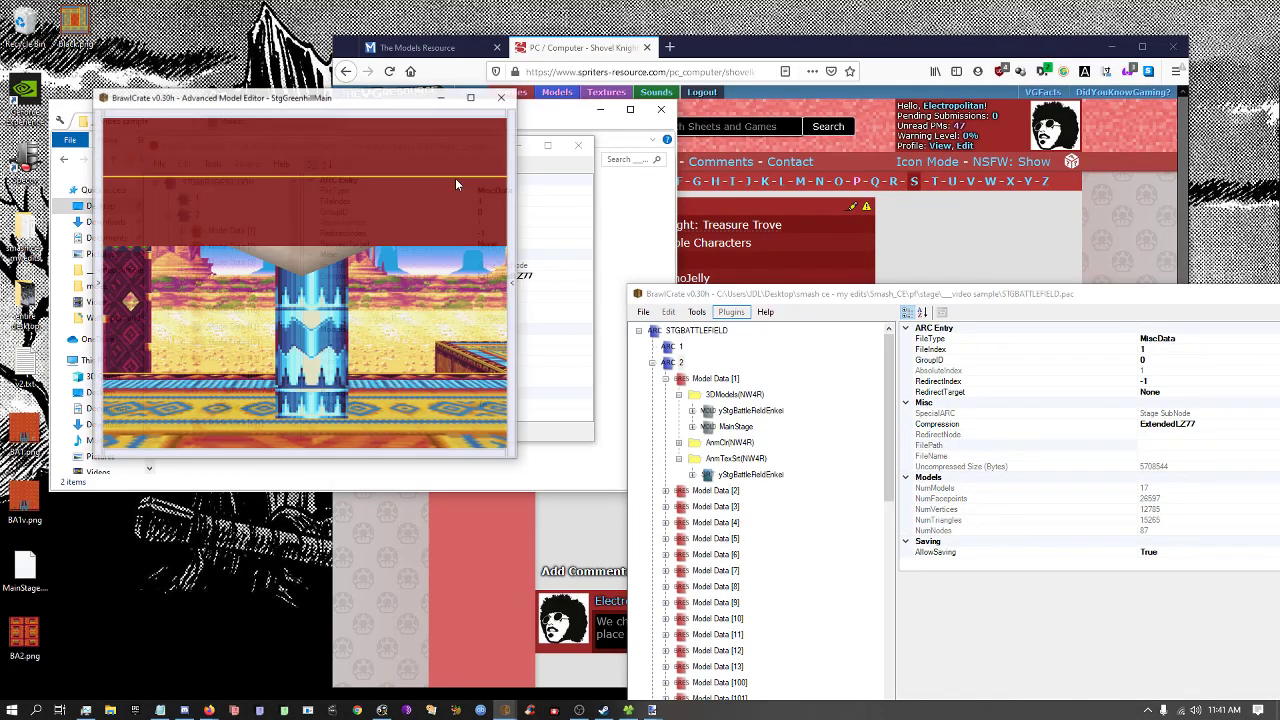
click(491, 98)
right_click(194, 212)
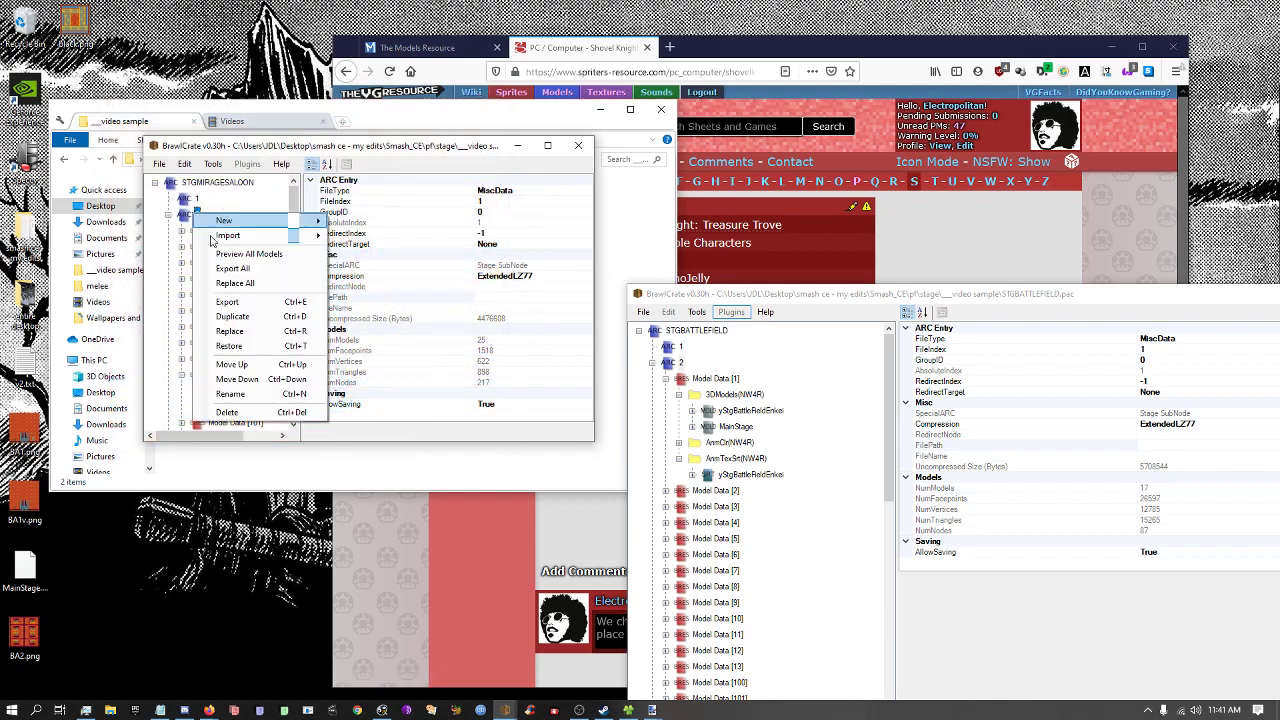
click(215, 251)
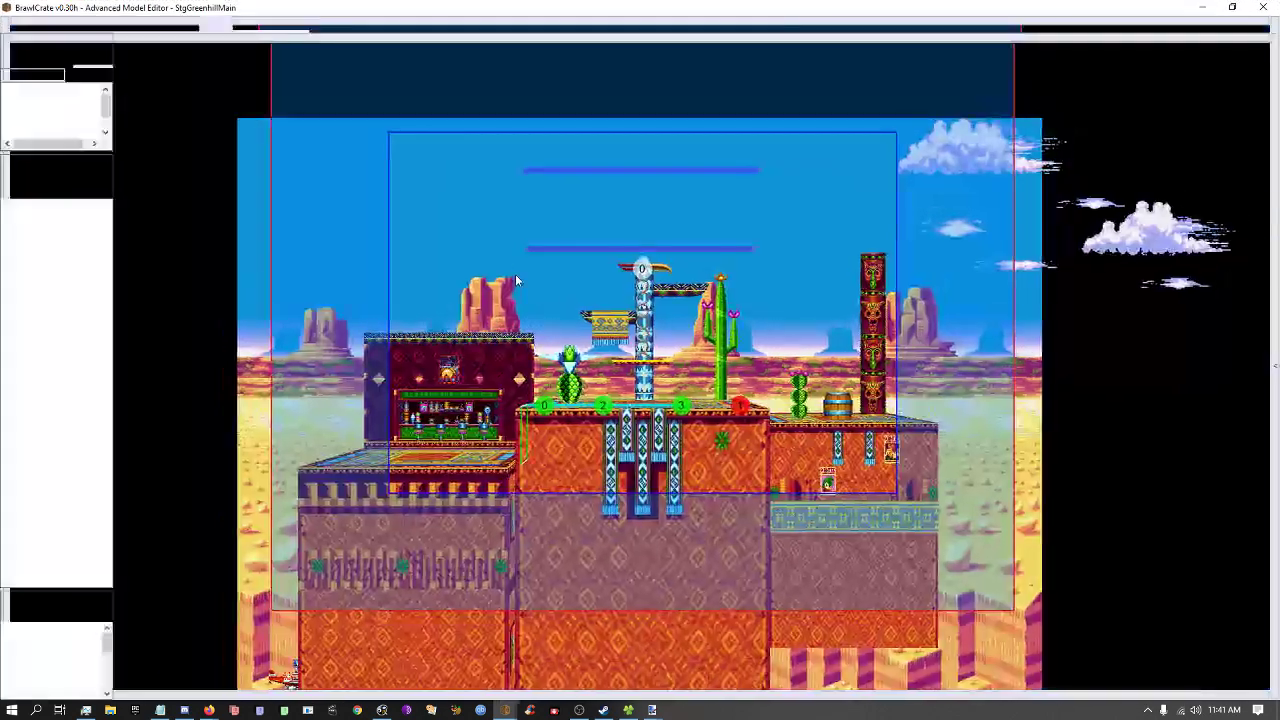
scroll(576, 474, up, 5)
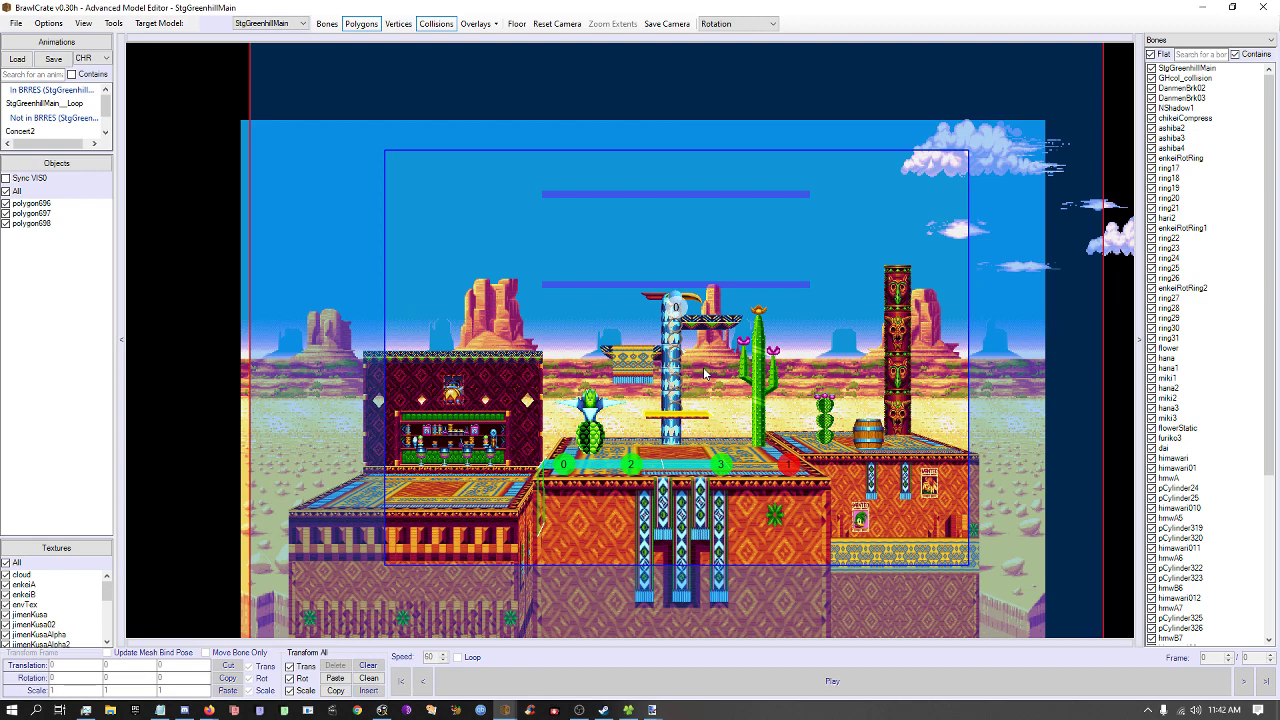
drag(703, 367, 601, 340)
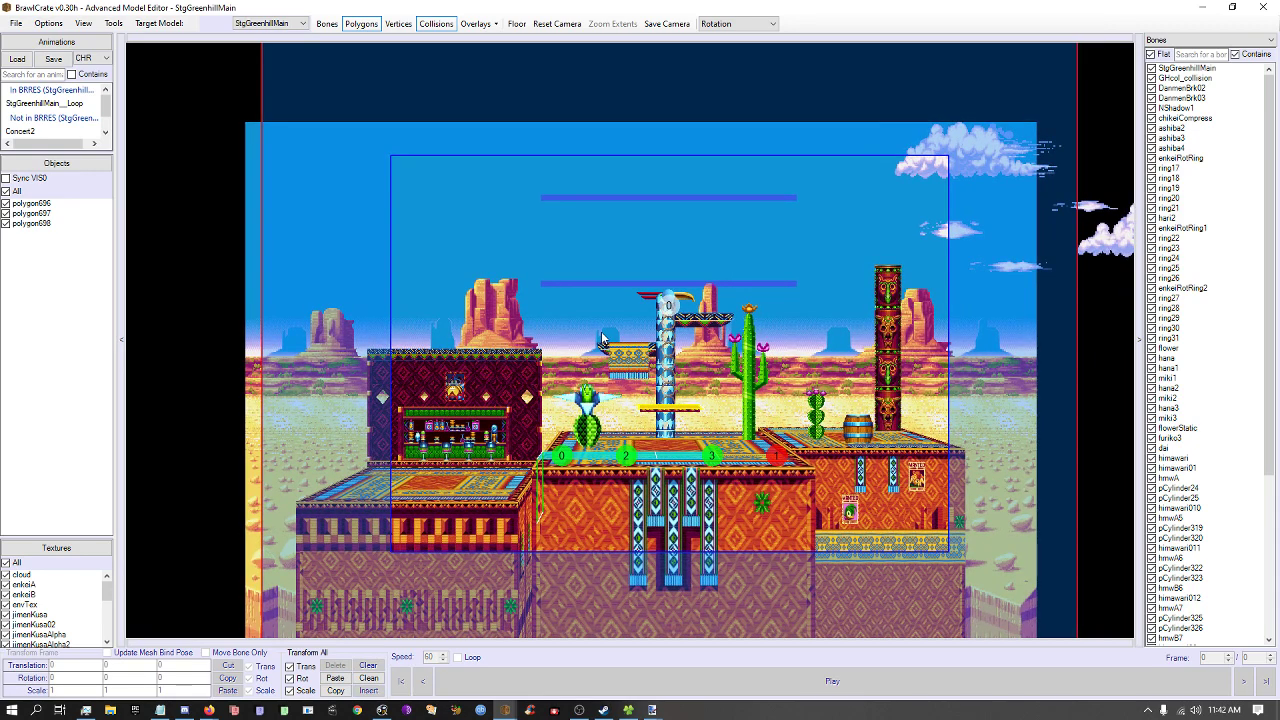
Set stagePosition as the target model, try an X translation of 180 on the Dead1N bone, and set it to 190.
click(286, 23)
click(256, 156)
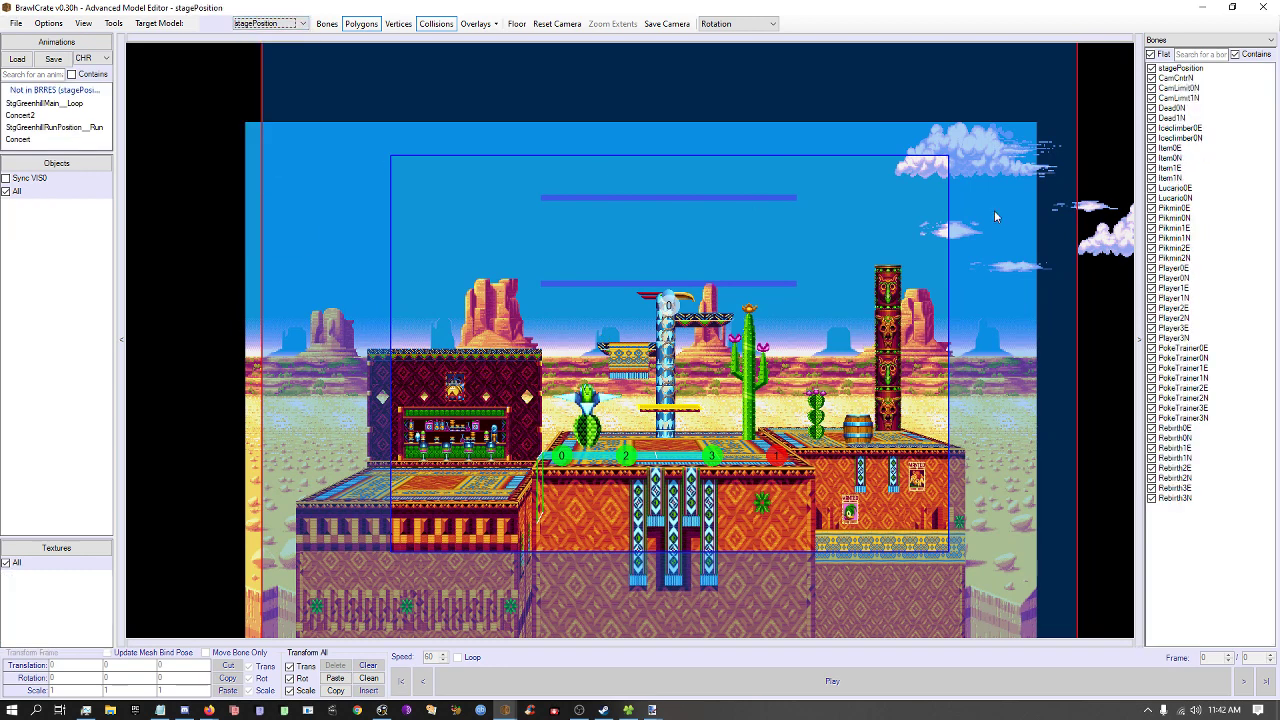
click(1175, 101)
click(1191, 115)
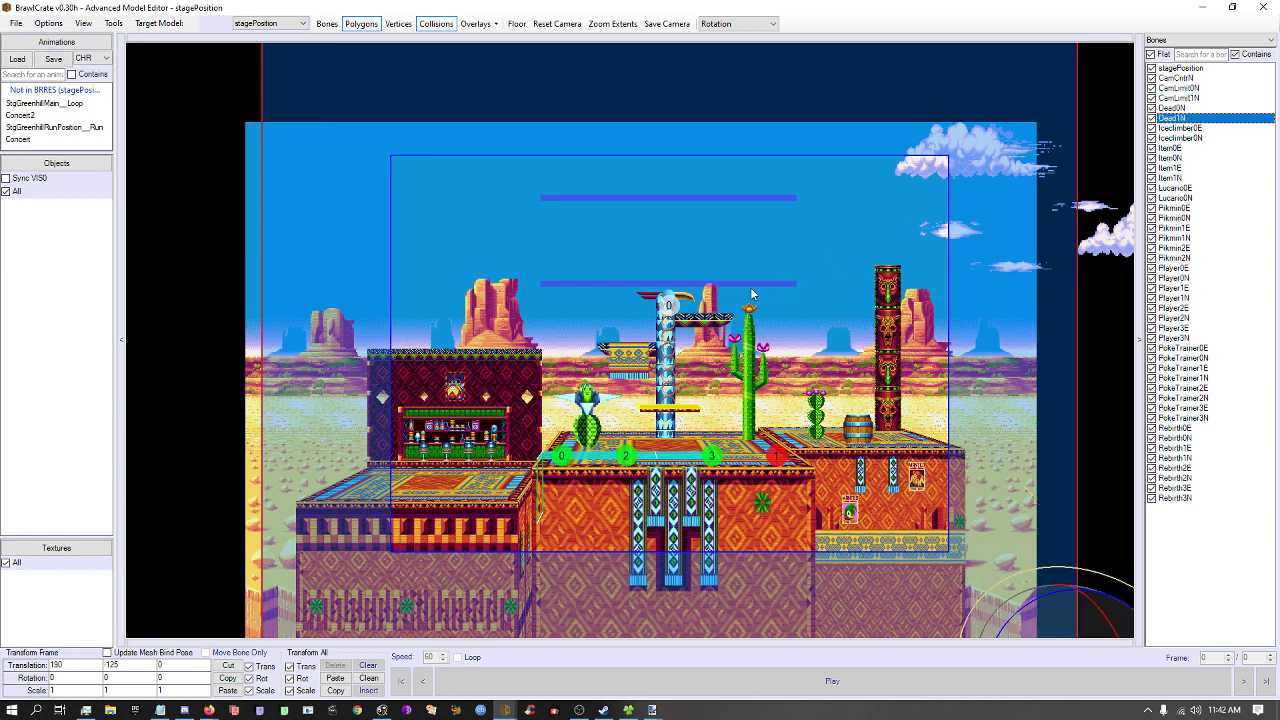
click(87, 666)
text(180)
key(Return)
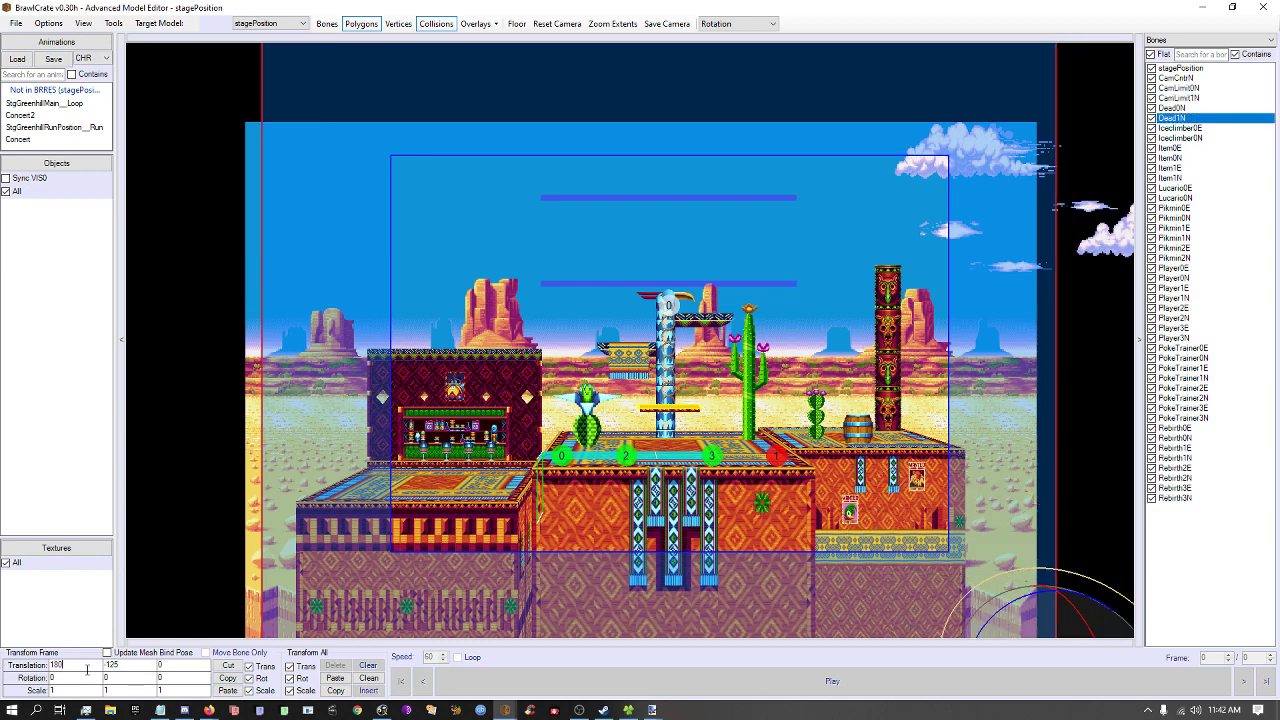
key(Return)
text(1)
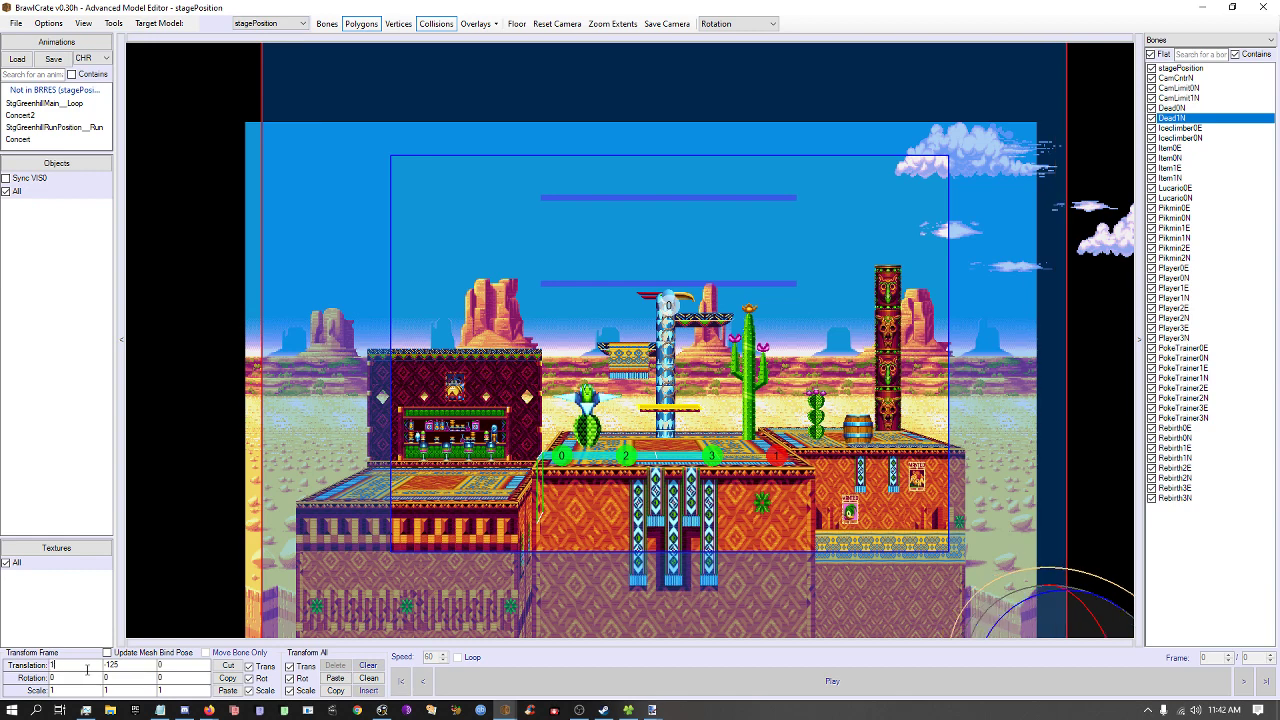
Set the Dead1N bone's Y translation to -110, trying -70 in between.
key(Tab)
text(-110)
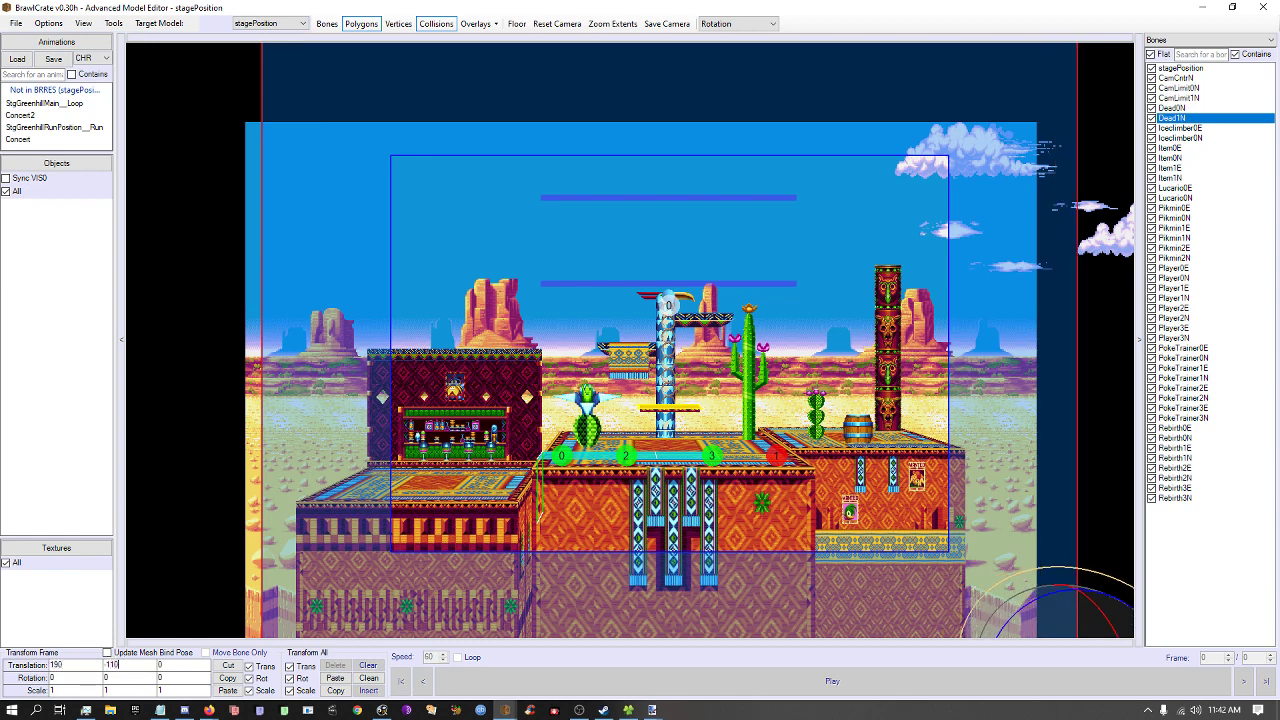
key(Return)
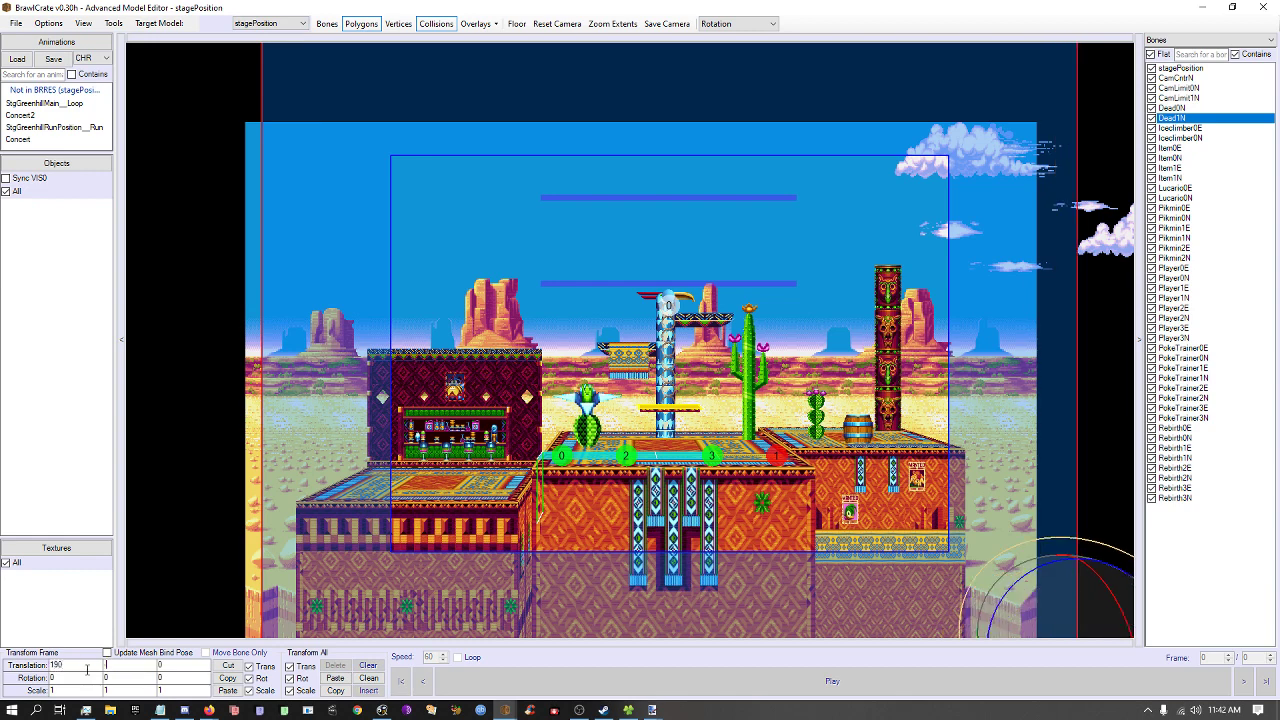
key(Return)
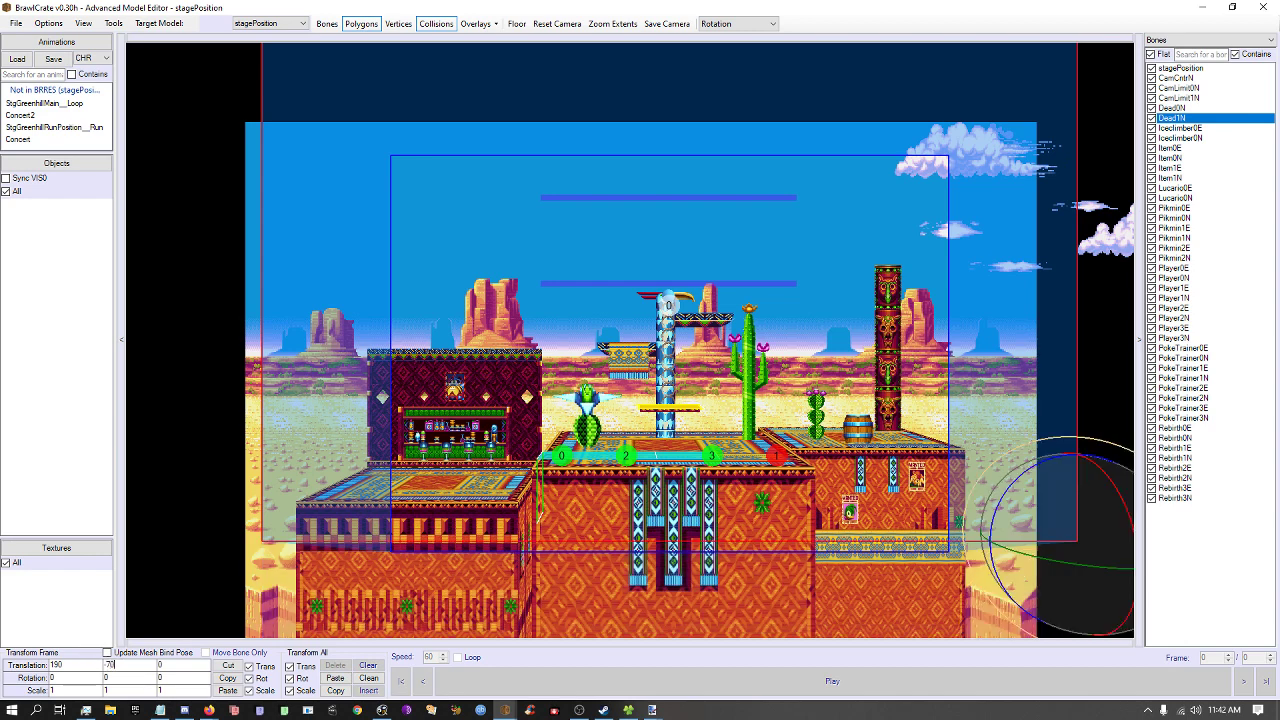
text(-70)
key(Return)
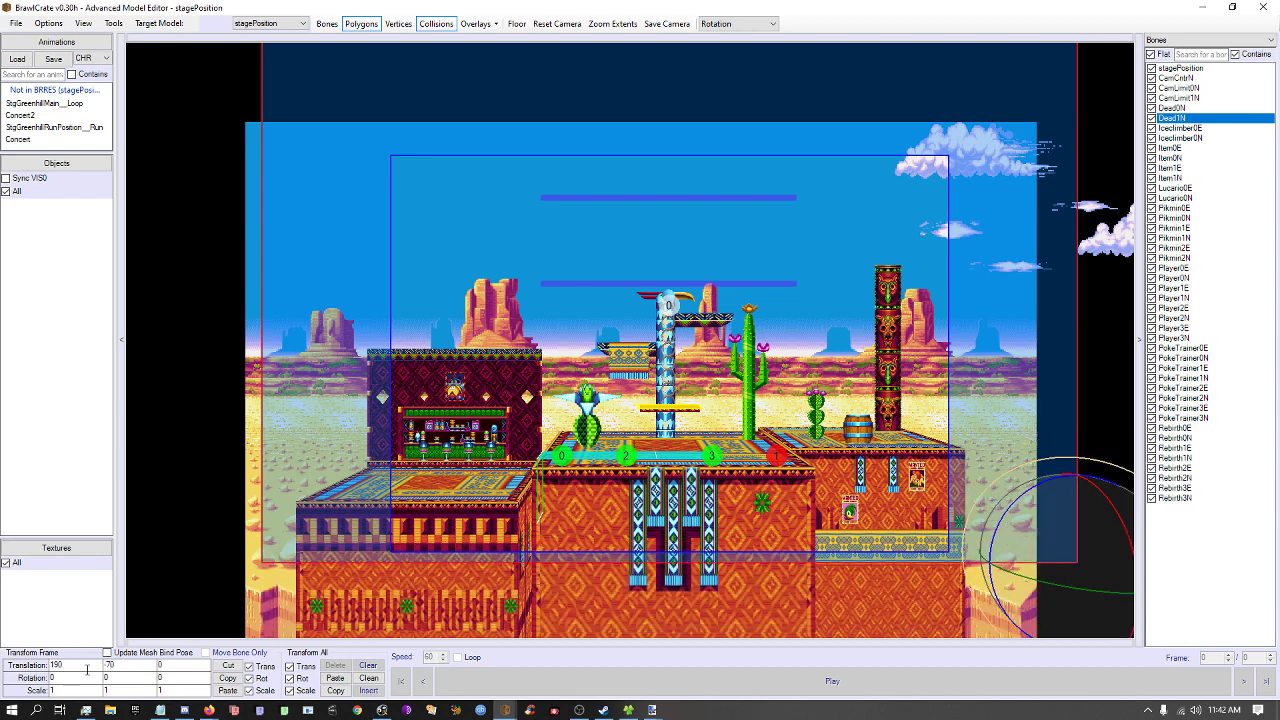
text(-110)
key(Return)
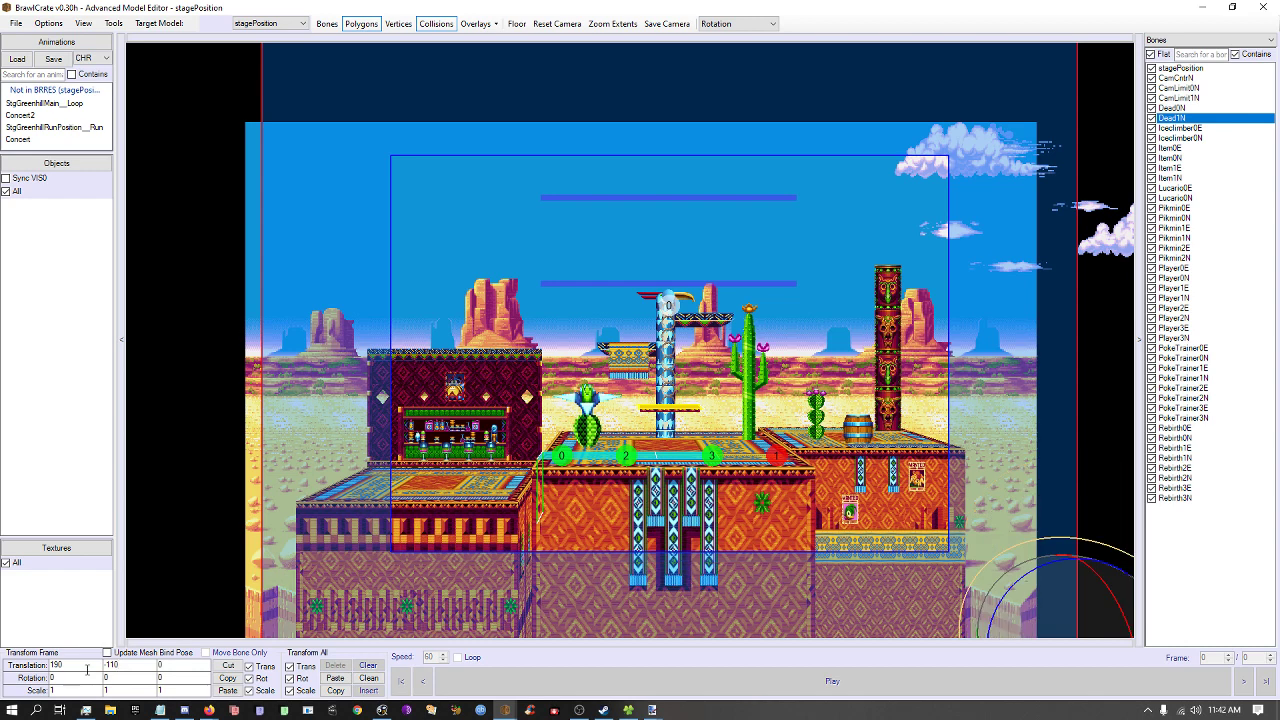
Examine the placement of the Item0E bone and the Player0 to Player3 spawn bones on the stage.
click(1200, 148)
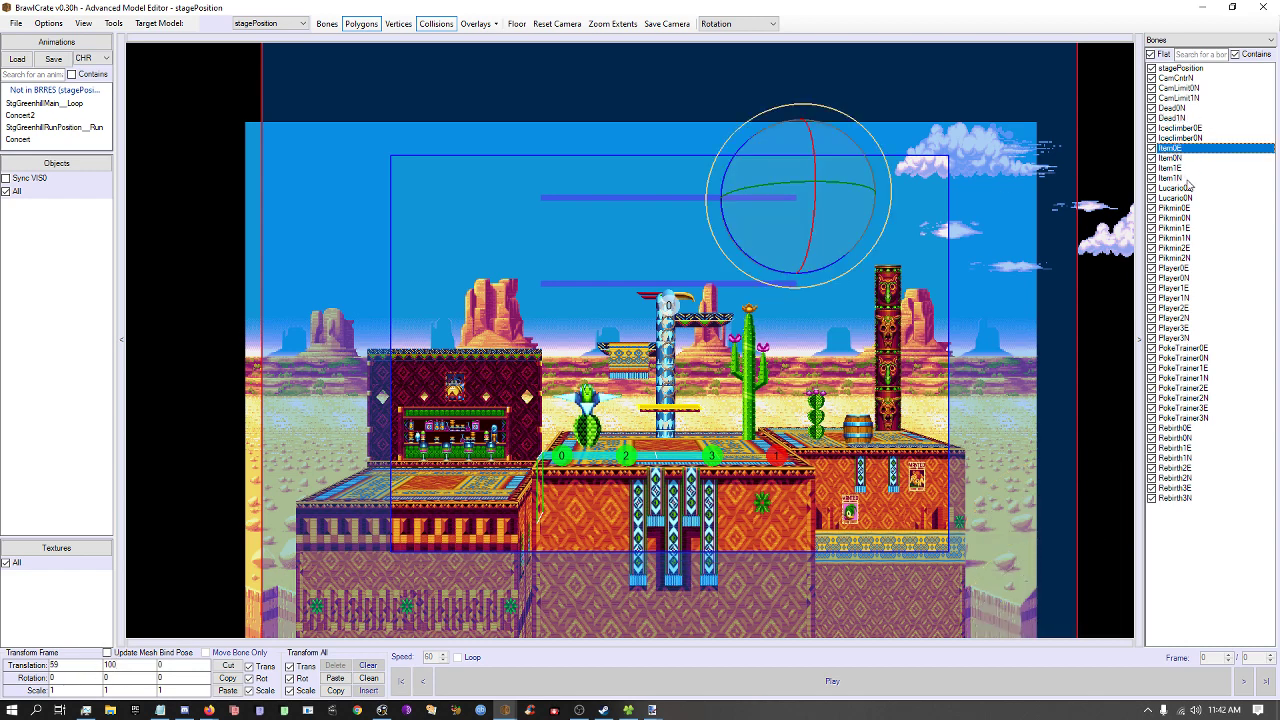
click(1196, 280)
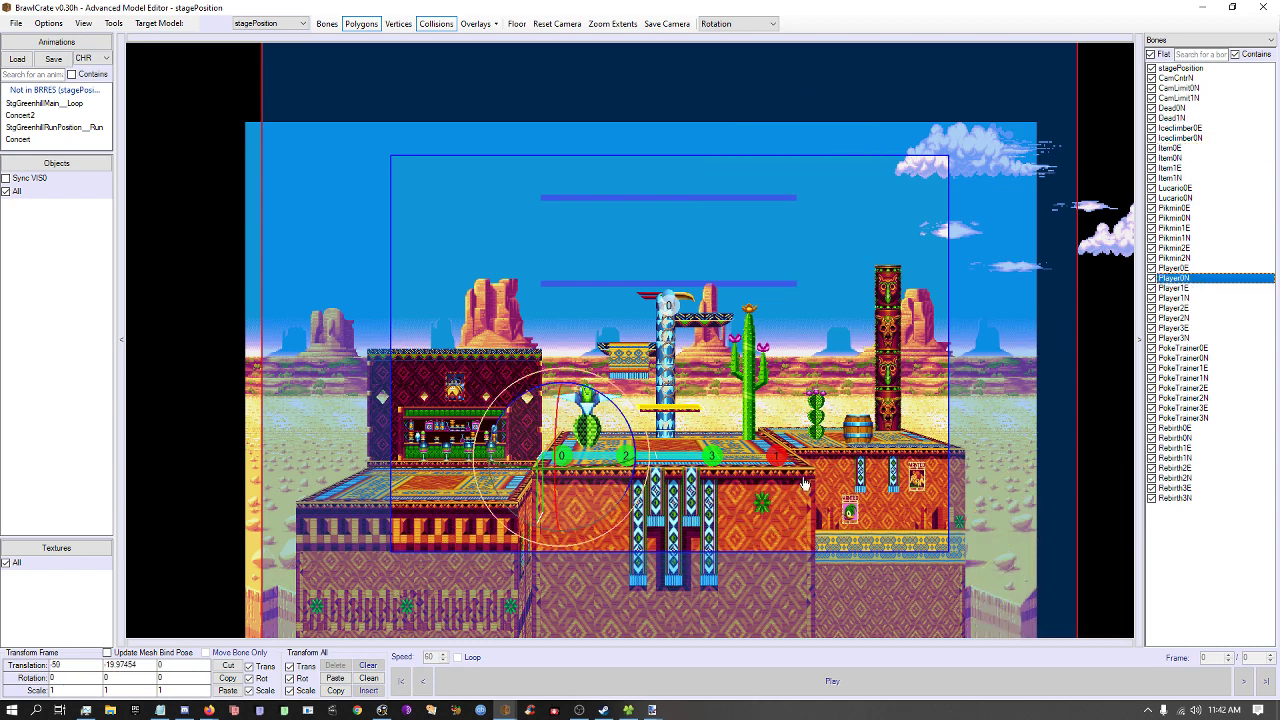
scroll(771, 517, up, 2)
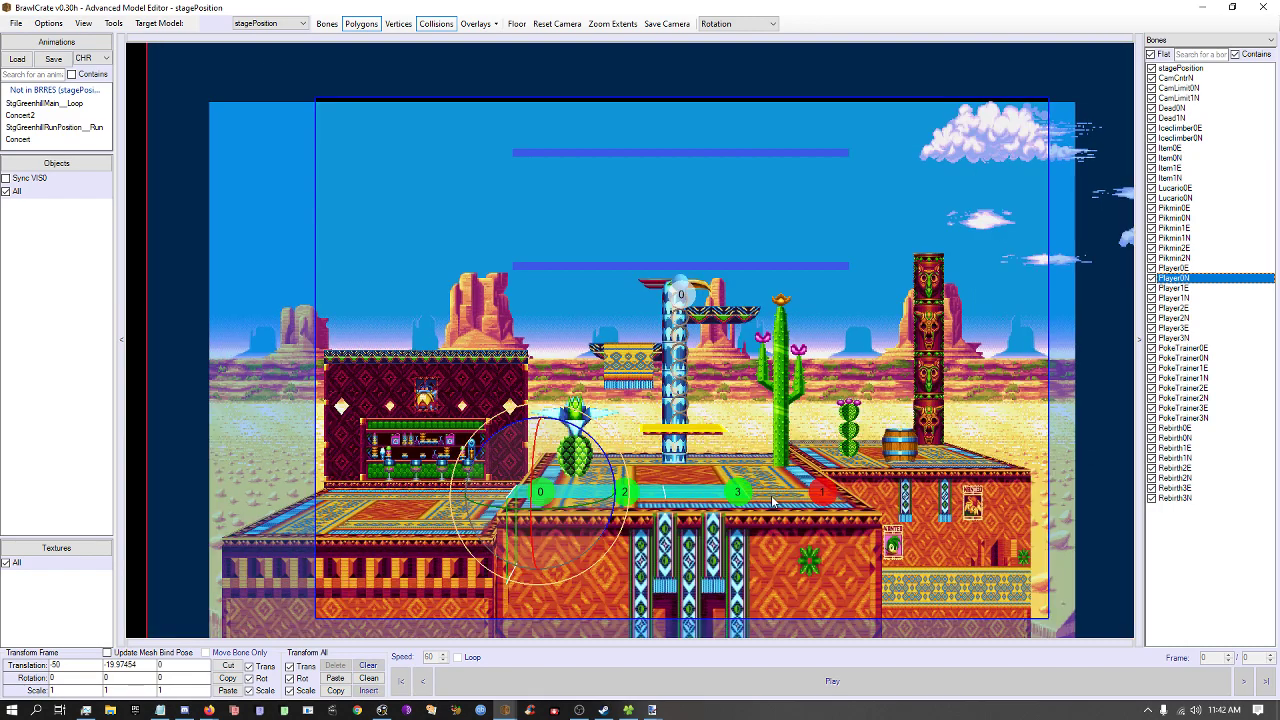
click(1185, 318)
key(Down)
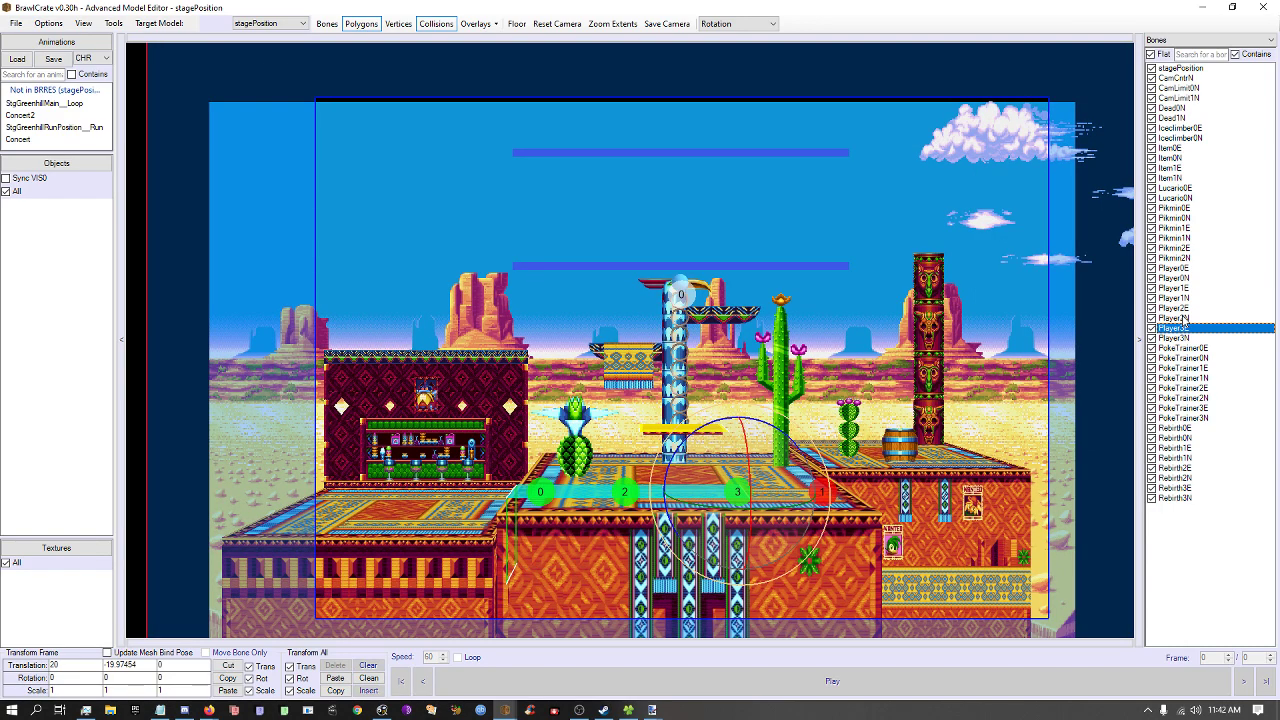
key(Down)
key(Down)
key(Up)
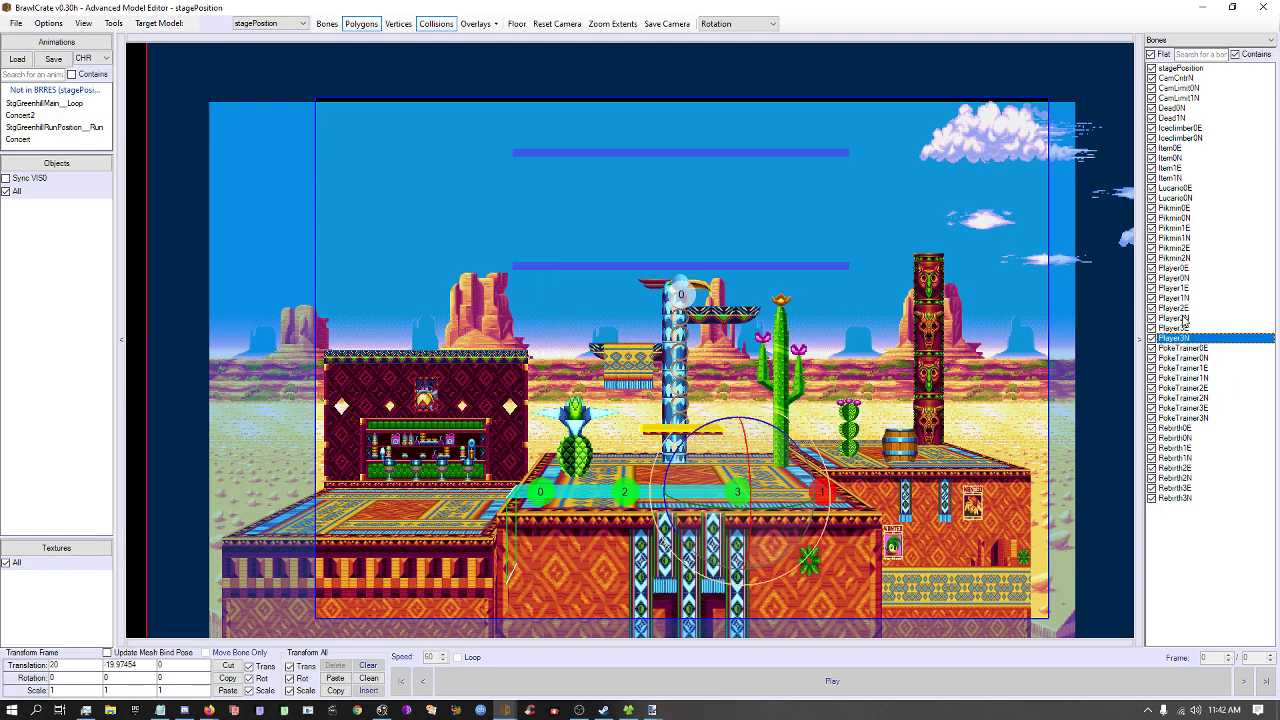
click(1184, 318)
key(Down)
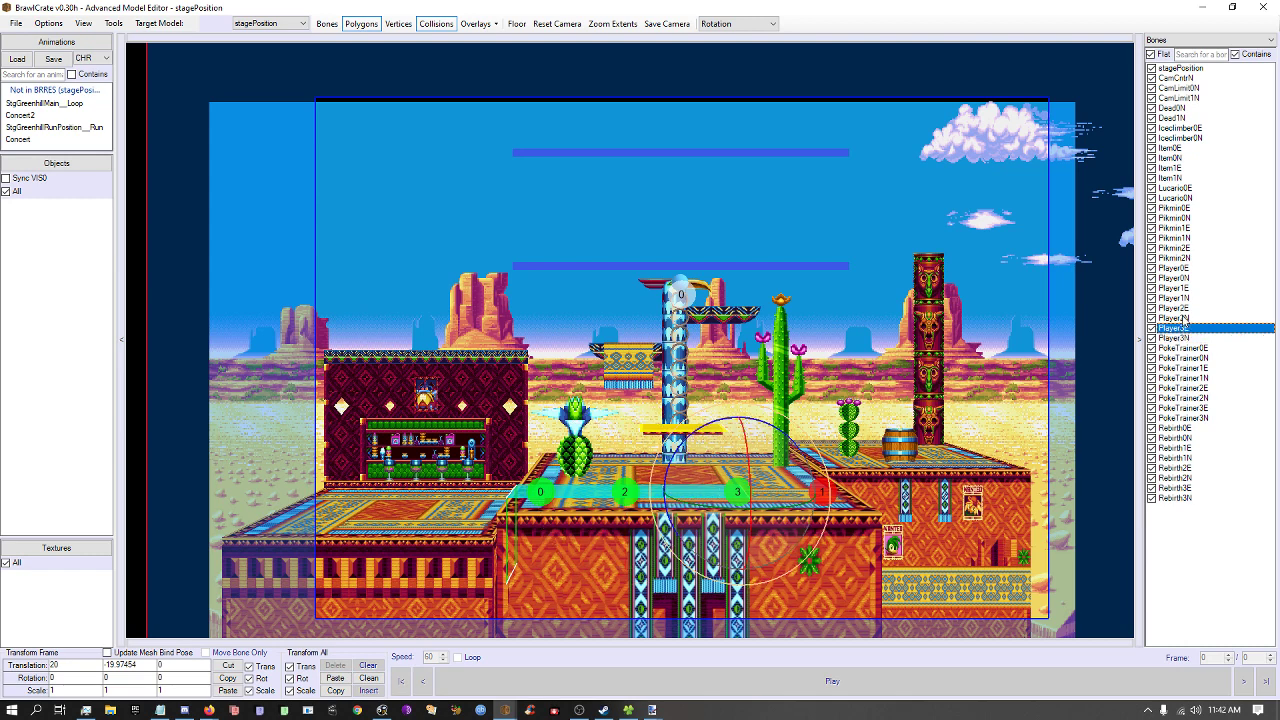
key(Up)
key(Up)
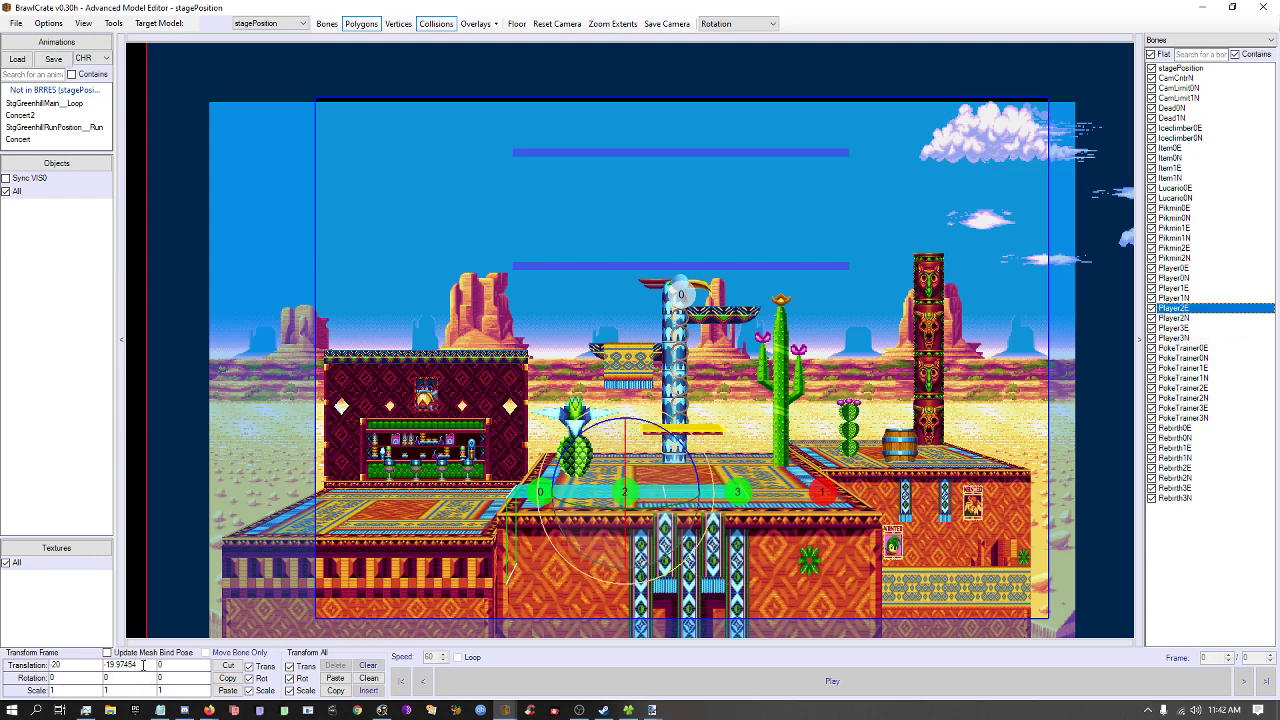
key(Down)
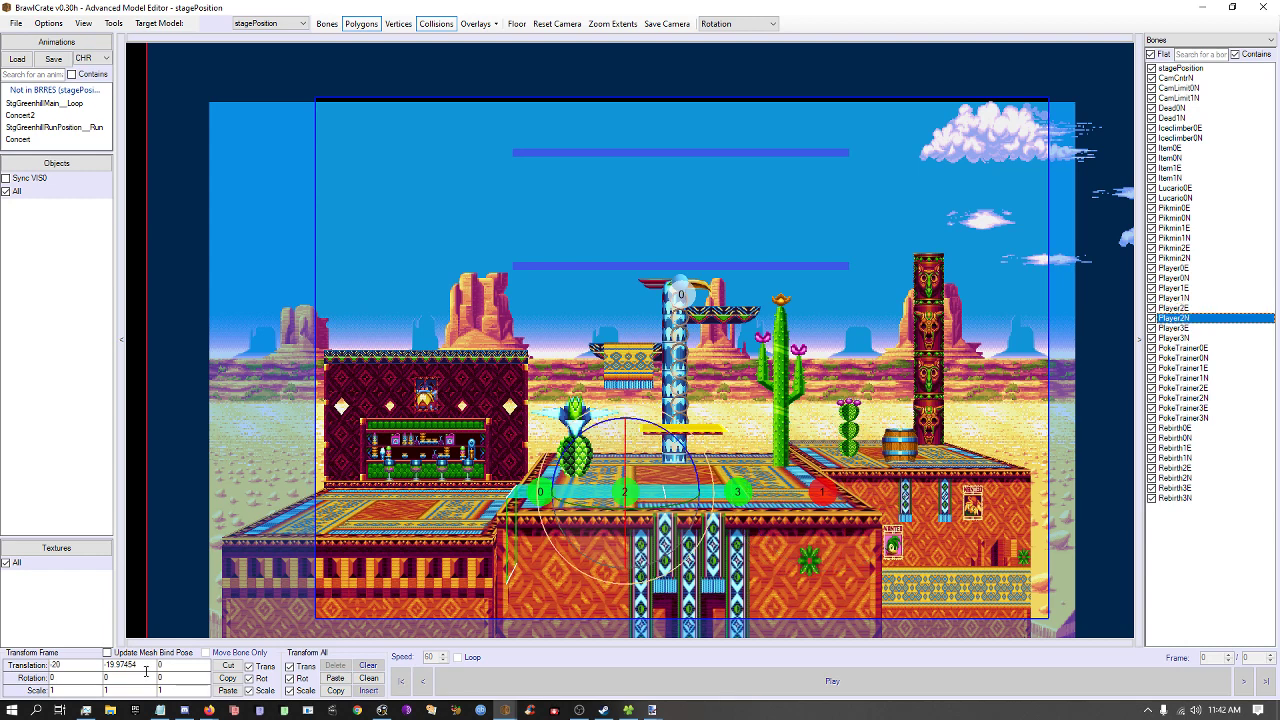
key(Up)
key(Up)
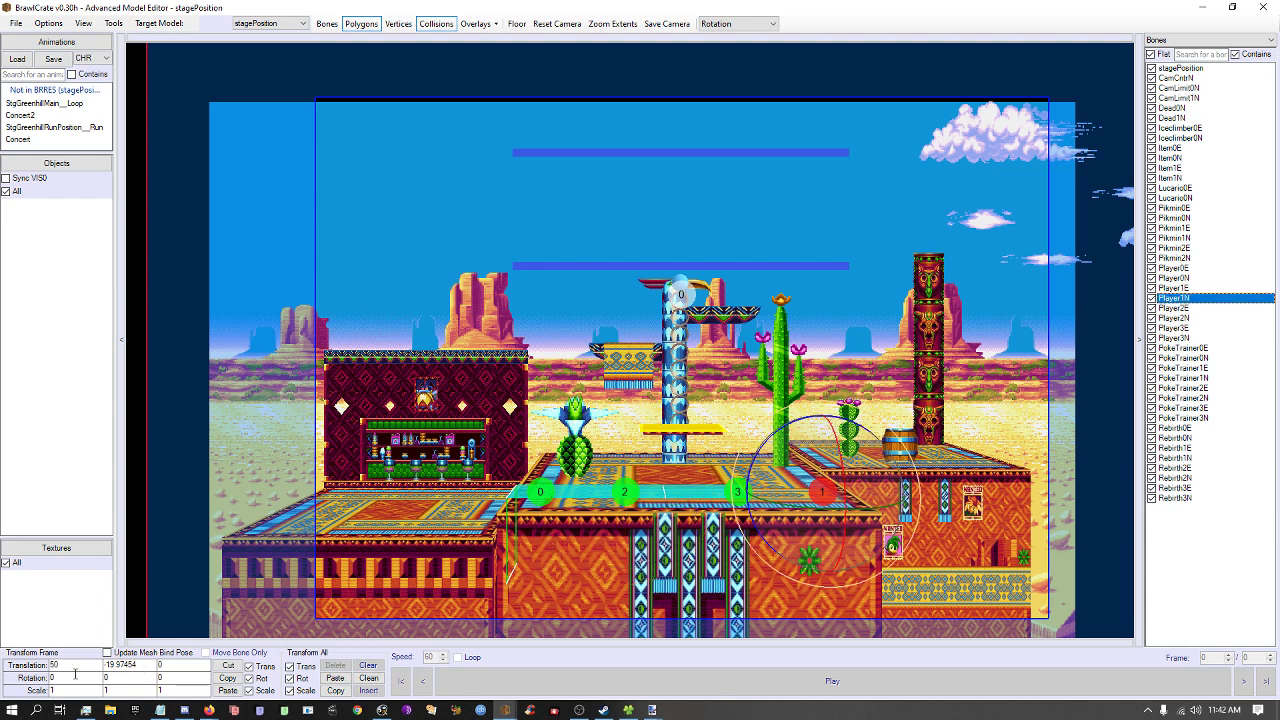
key(Down)
key(Down)
key(Down)
key(Down)
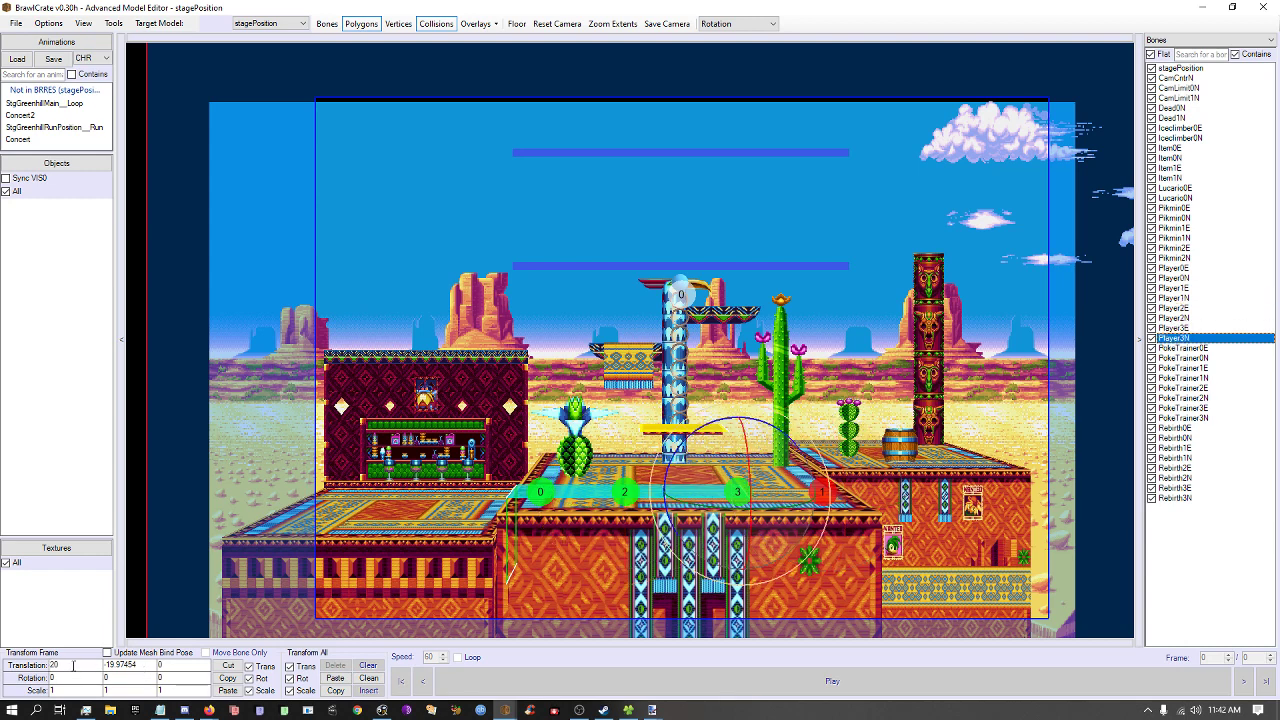
click(1205, 268)
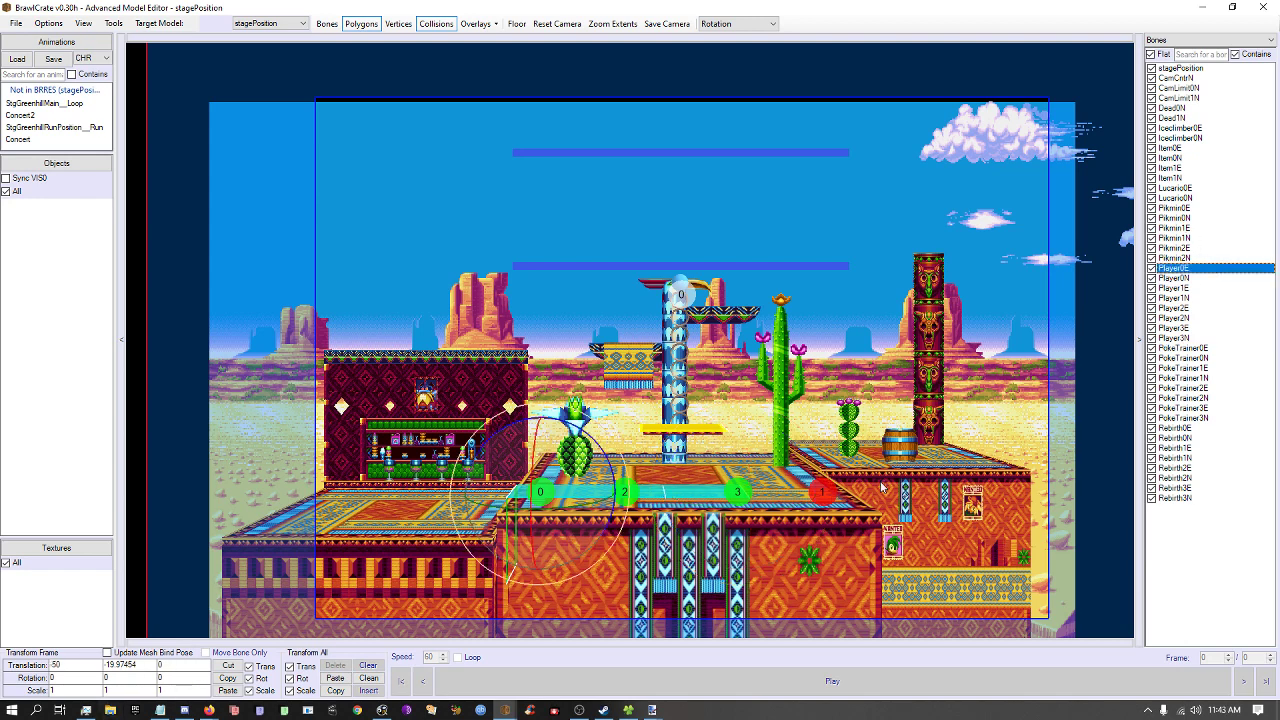
click(1180, 288)
Move the Player2E bone to an X translation of 0 and a Y translation of 5.
click(1185, 308)
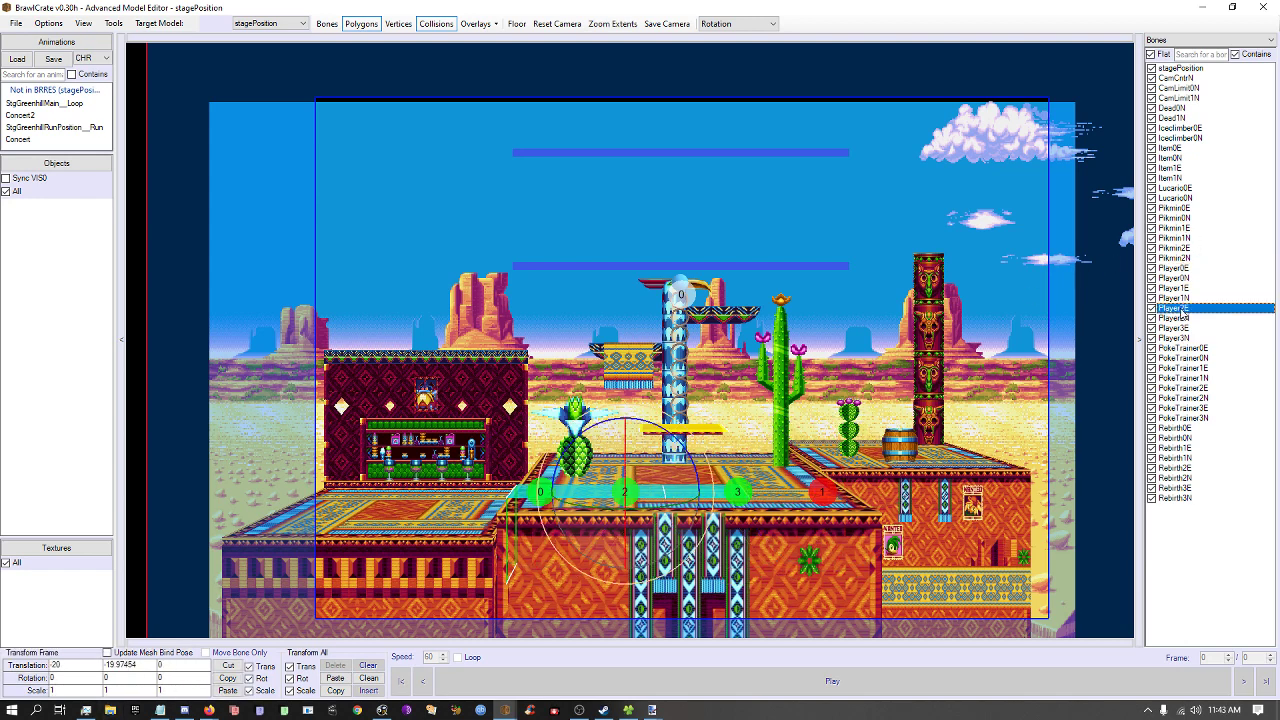
click(152, 667)
text(5)
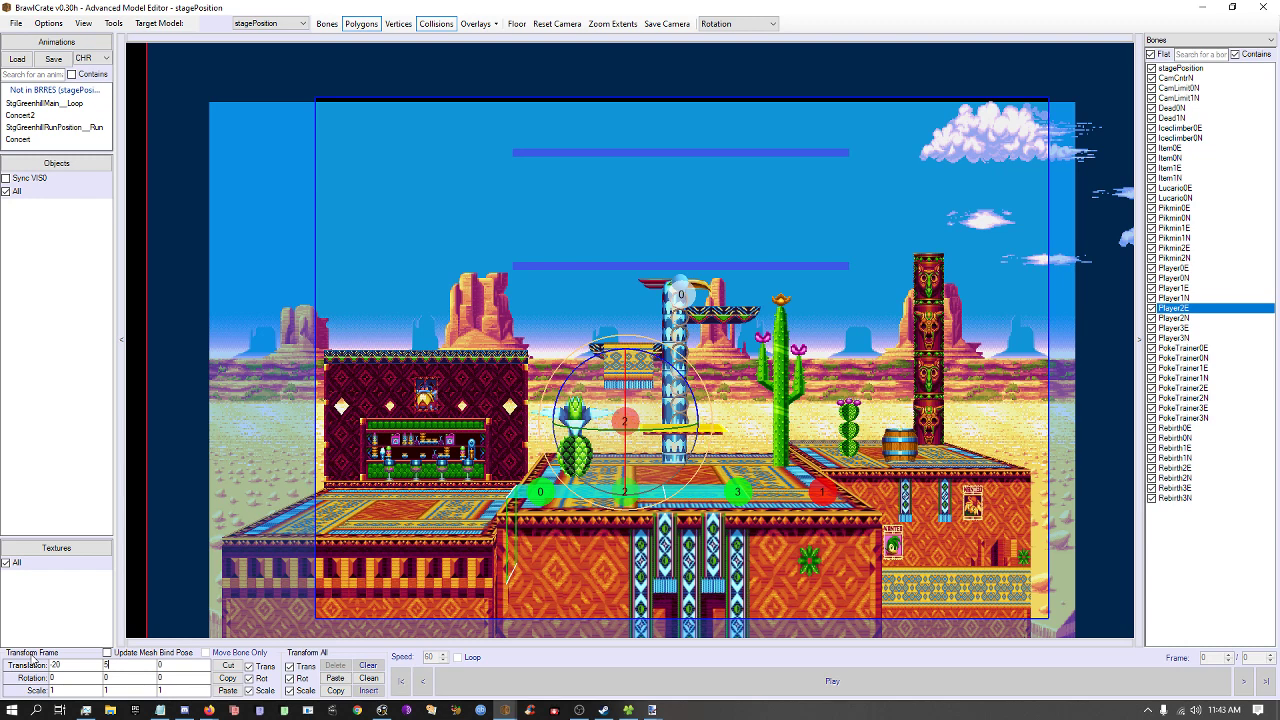
text(0)
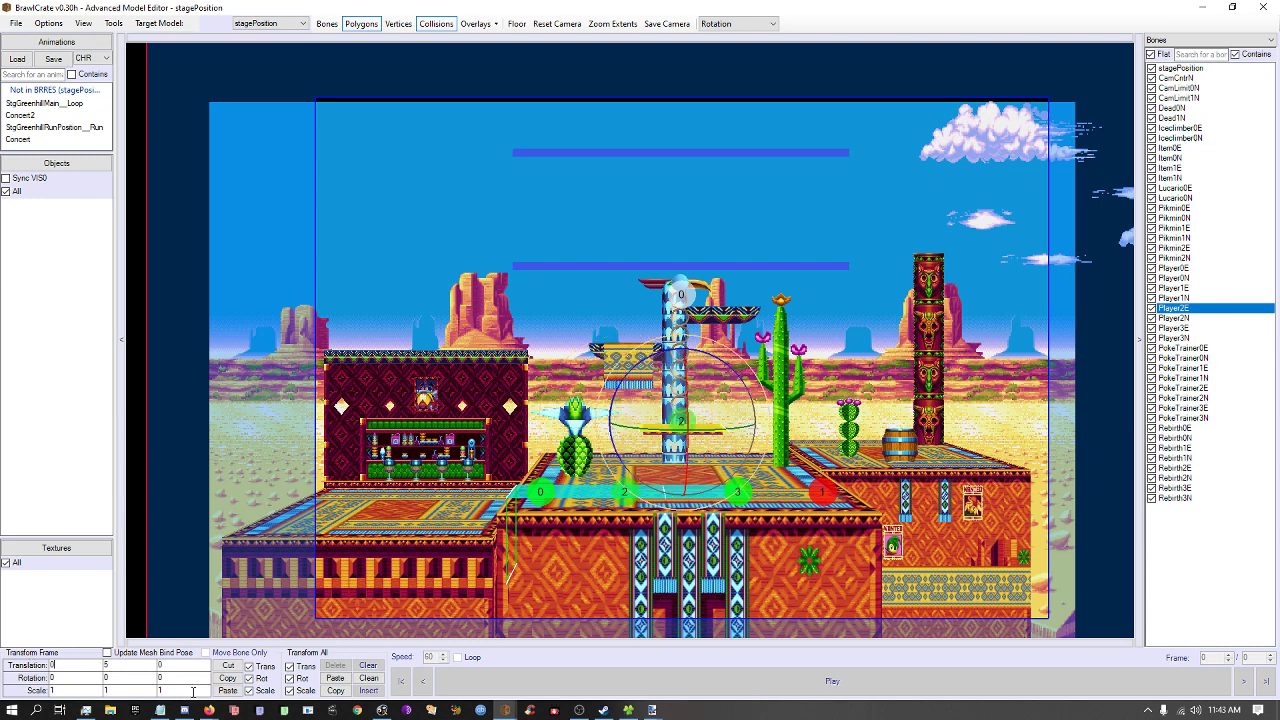
Copy the Player2E bone's transform onto the Player2N bone and deselect it.
click(228, 678)
click(1172, 318)
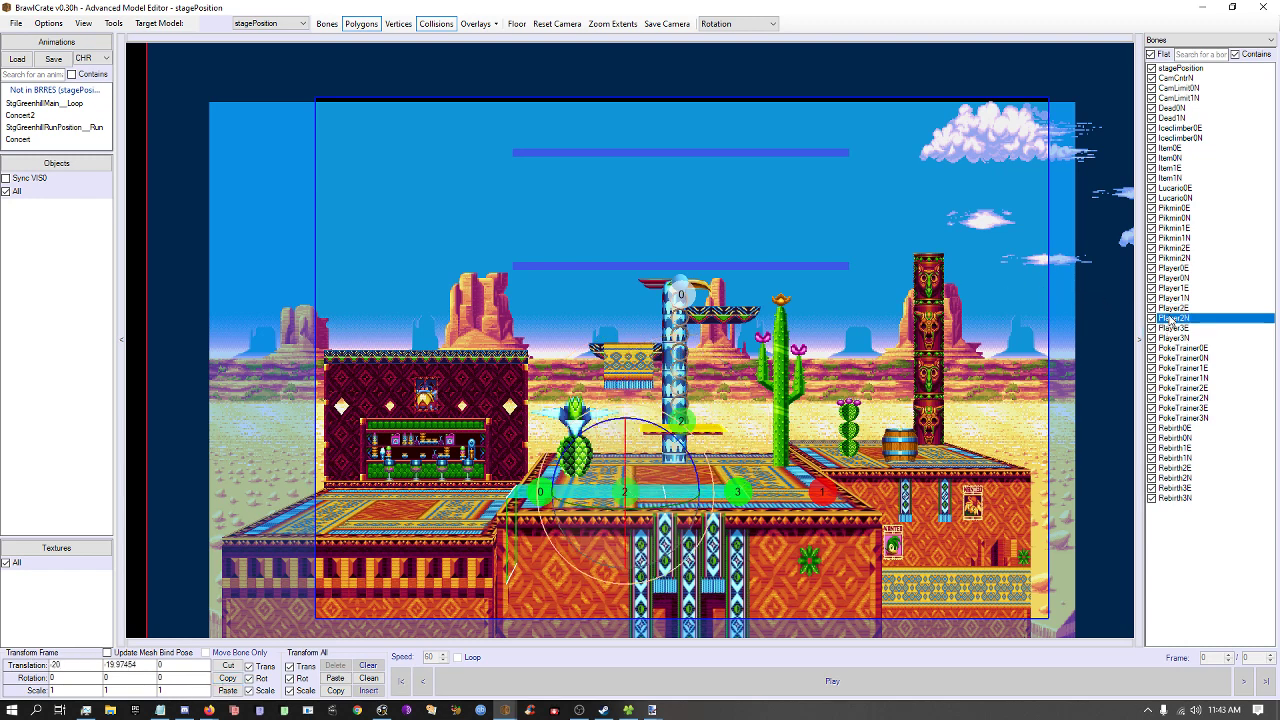
click(225, 692)
click(487, 535)
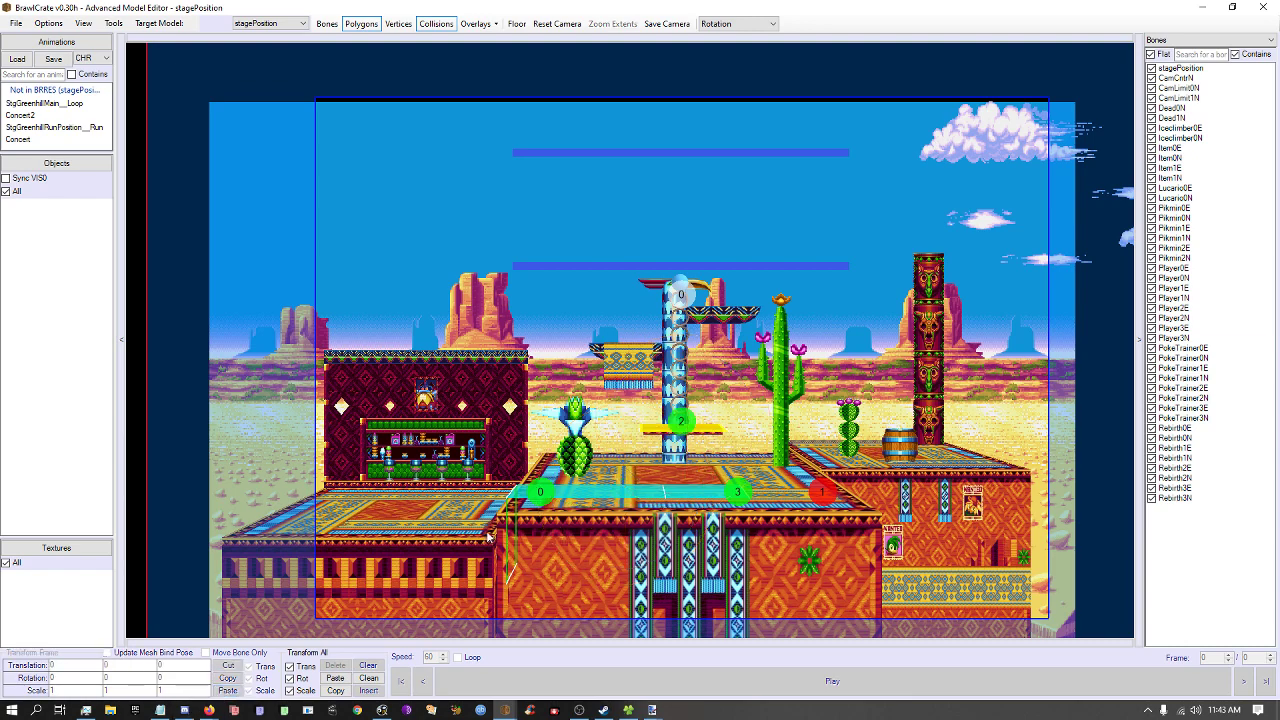
Review the moved player 2 spawn point against the stage layout and boundaries, and close the model preview.
right_drag(678, 445, 664, 399)
scroll(664, 399, up, 2)
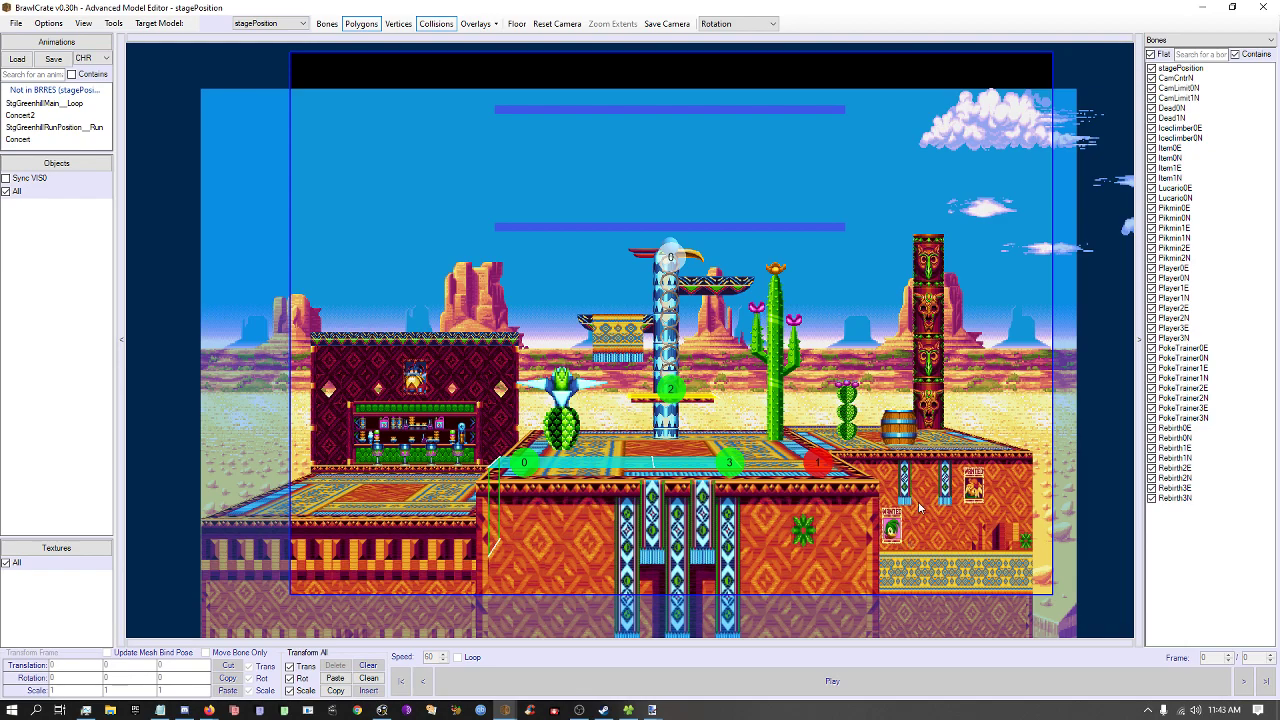
scroll(415, 272, down, 3)
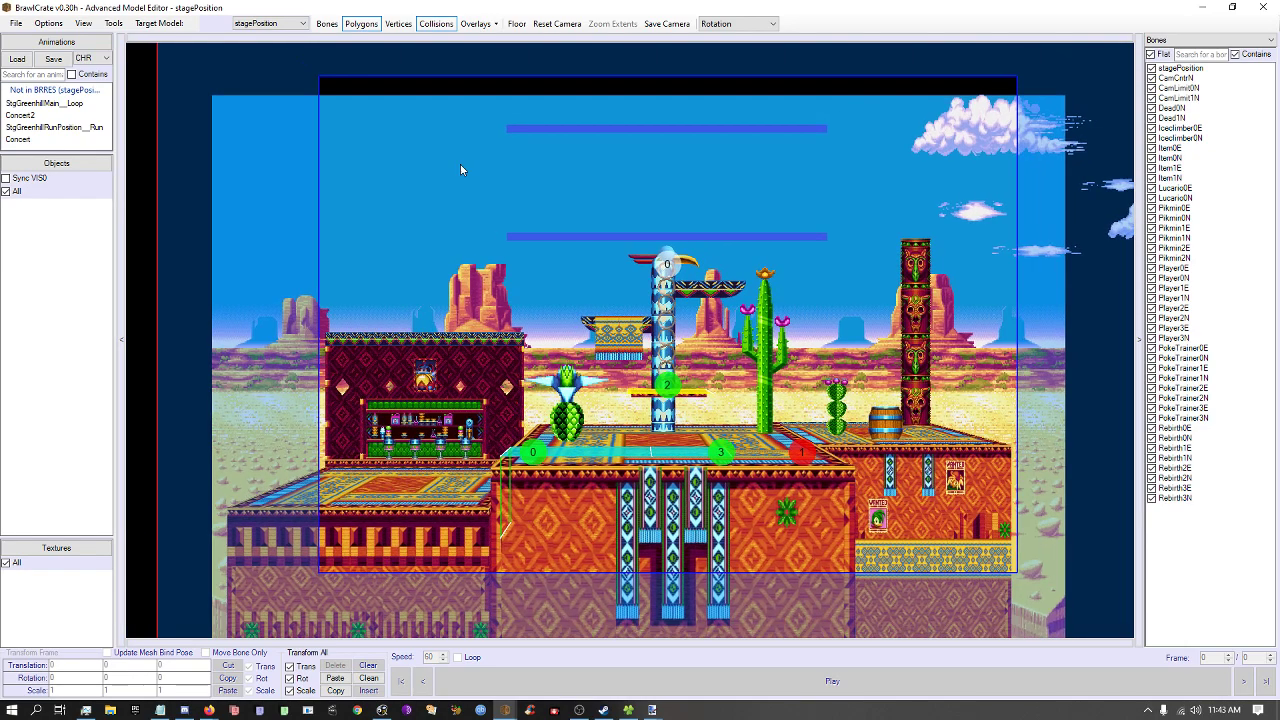
drag(695, 310, 748, 385)
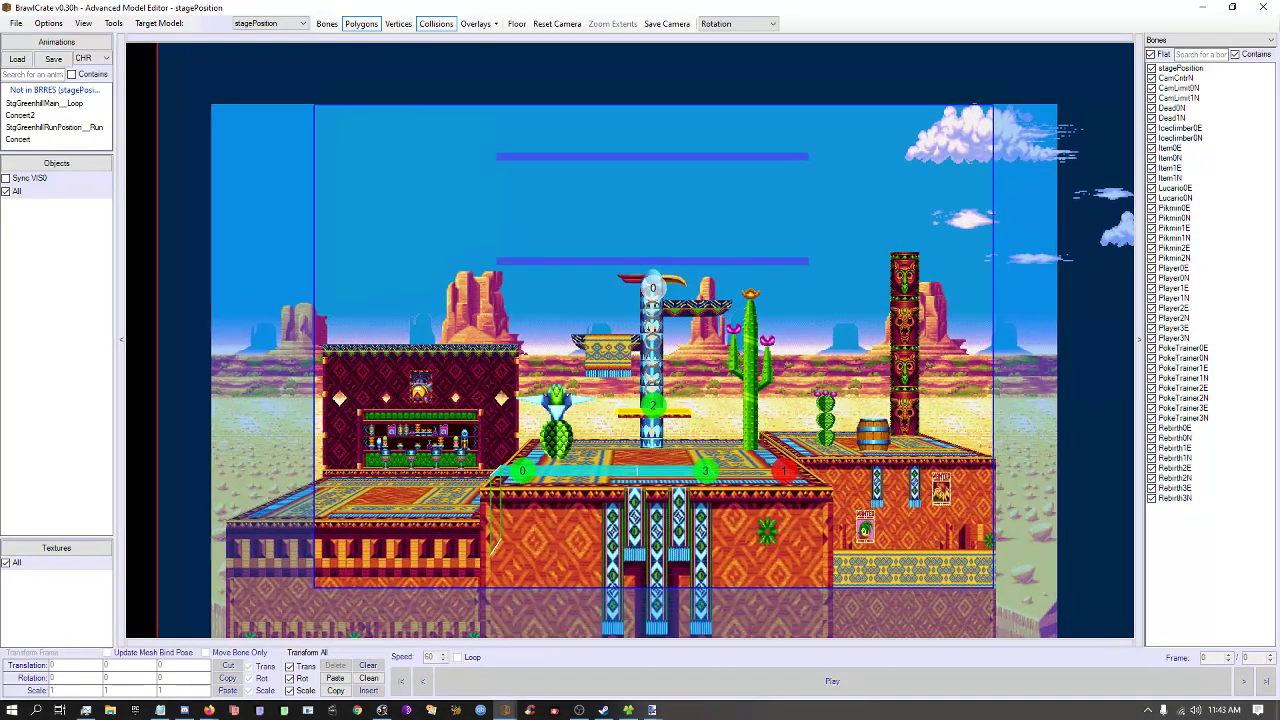
click(1264, 7)
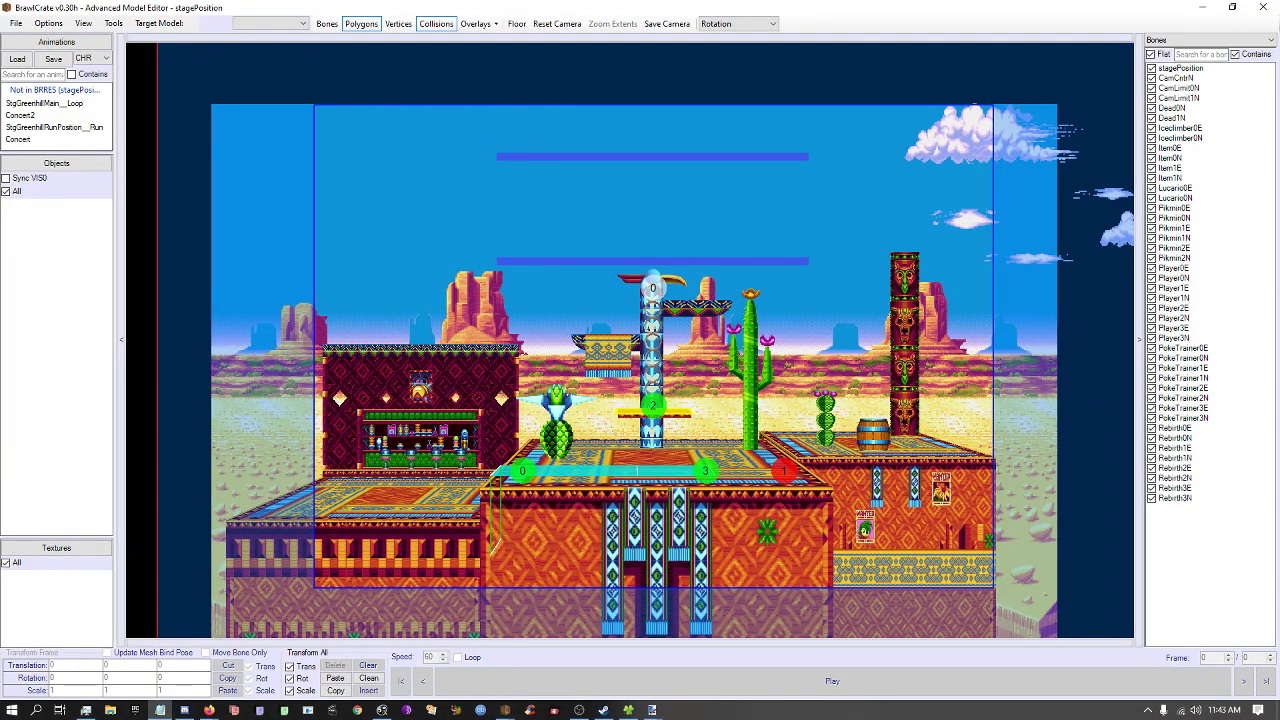
key(alt+F4)
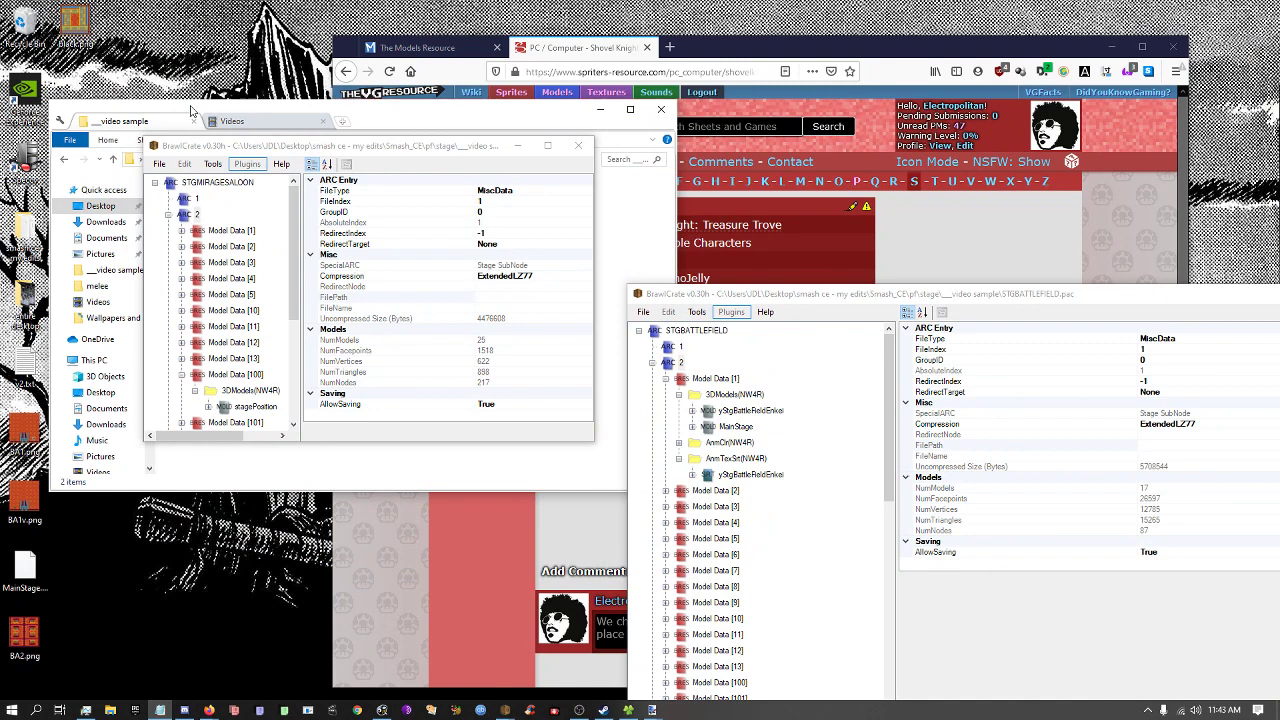
Switch to the STGBATTLEFIELD.pac window, inspect the yStgBattleFieldEnkei model, and collapse Model Data [1].
drag(759, 300, 354, 168)
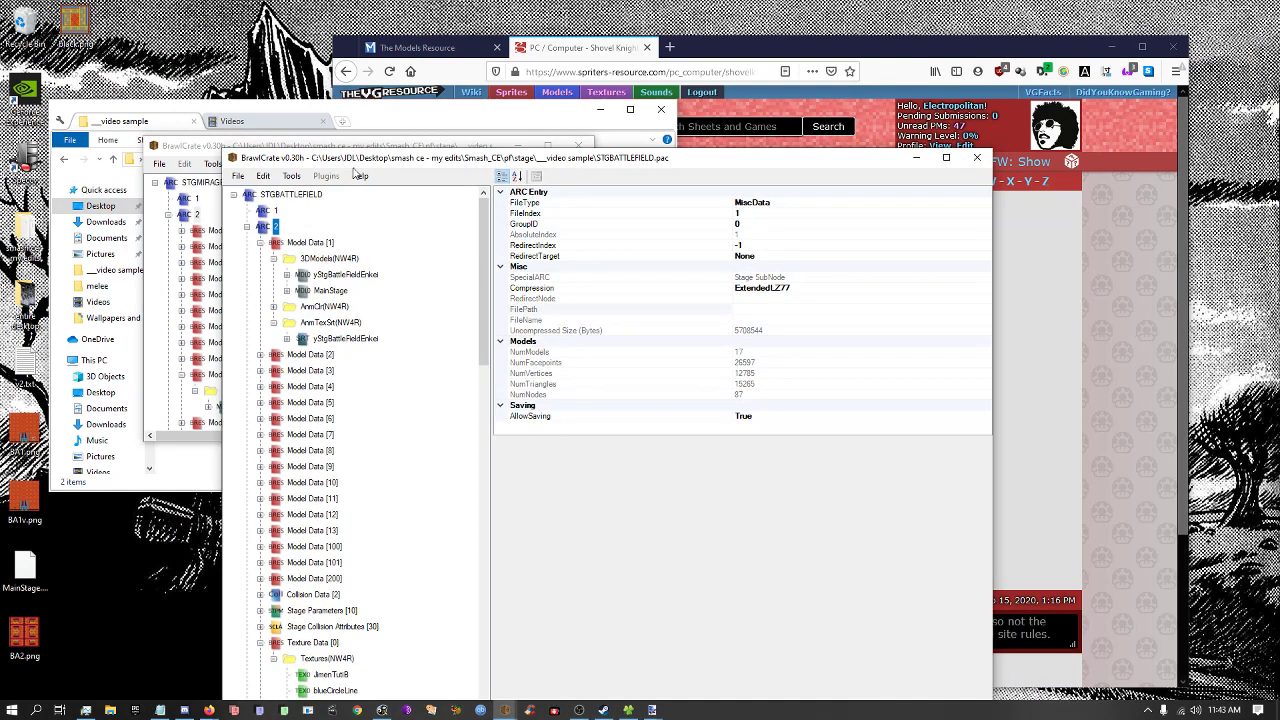
click(326, 279)
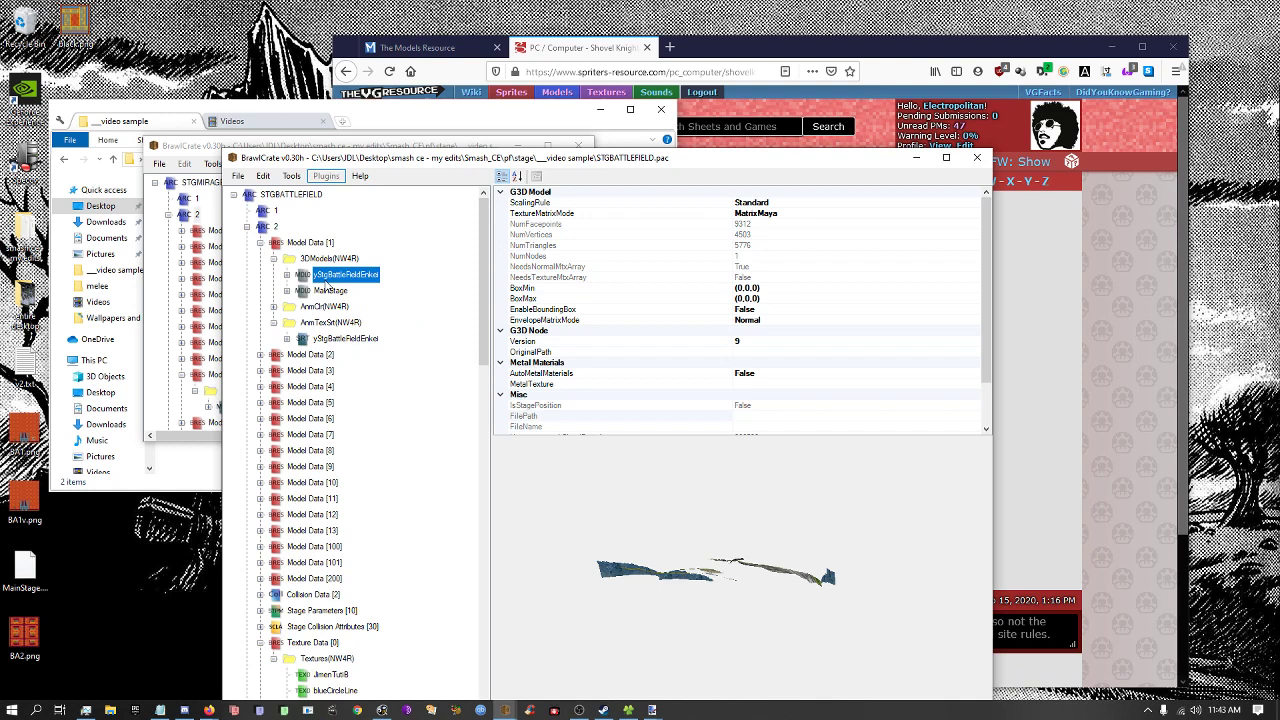
right_click(327, 280)
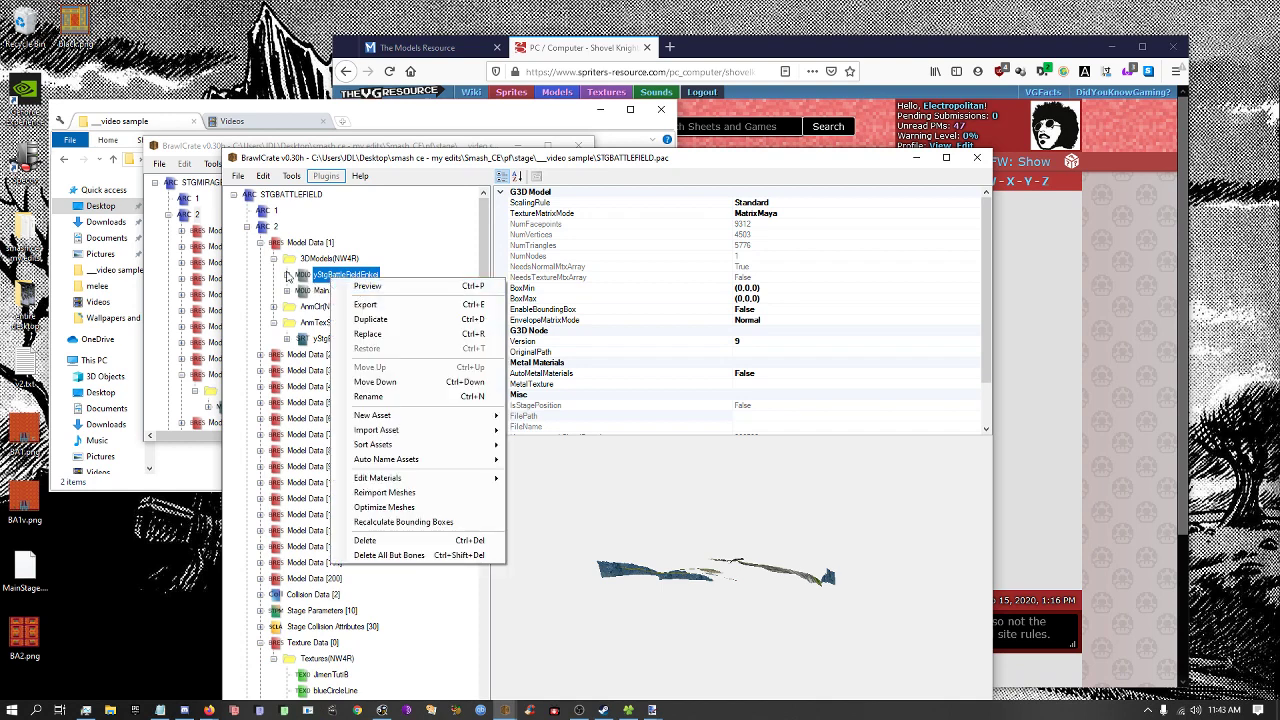
click(259, 249)
Browse the Battlefield model data from entry 9 to the zStgBattleFieldStage model in Model Data [10].
click(284, 371)
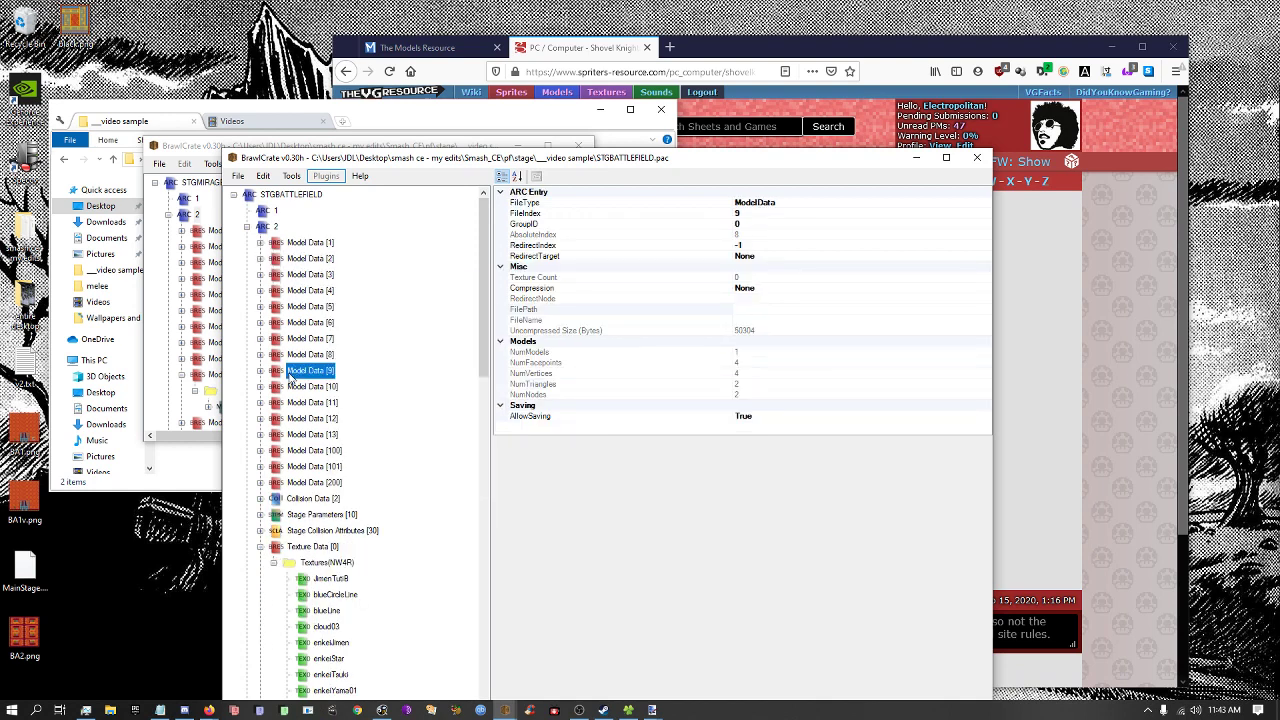
double_click(288, 374)
key(Down)
key(Down)
key(Left)
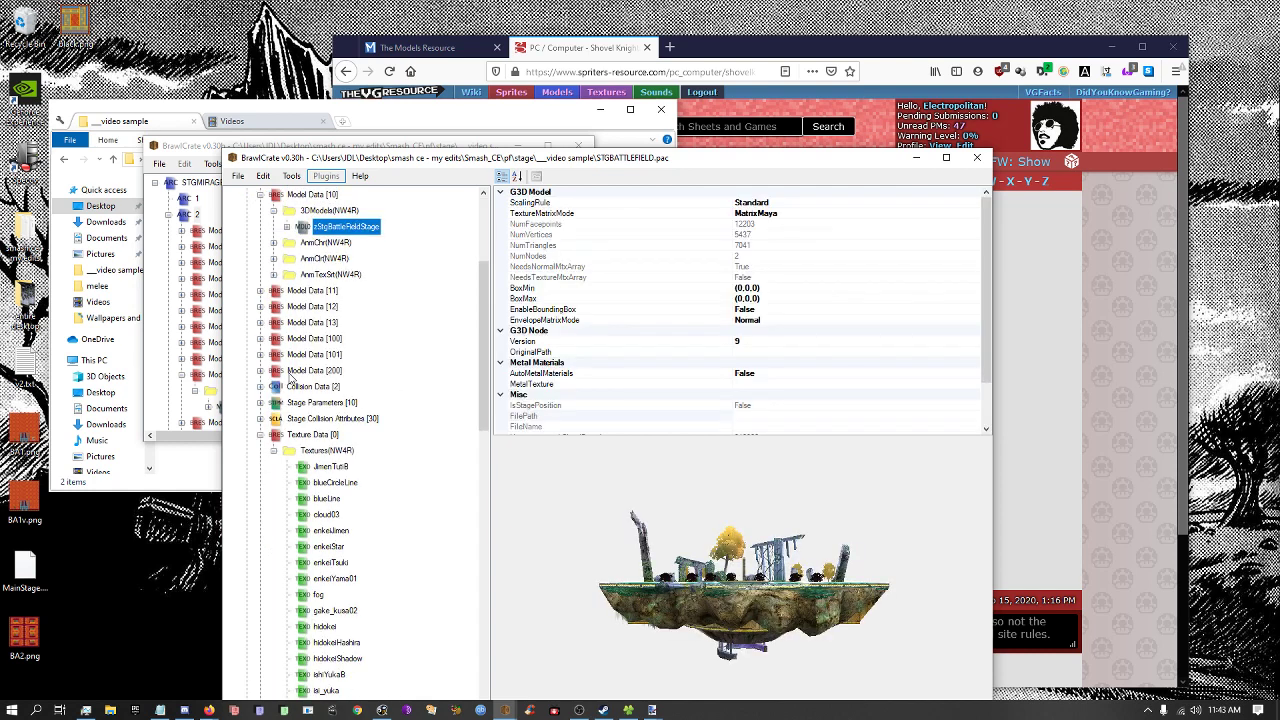
Preview all models in Model Data [10], examine the Battlefield stage from several angles and distances, and close the preview.
scroll(302, 190, up, 1)
click(330, 242)
right_click(326, 240)
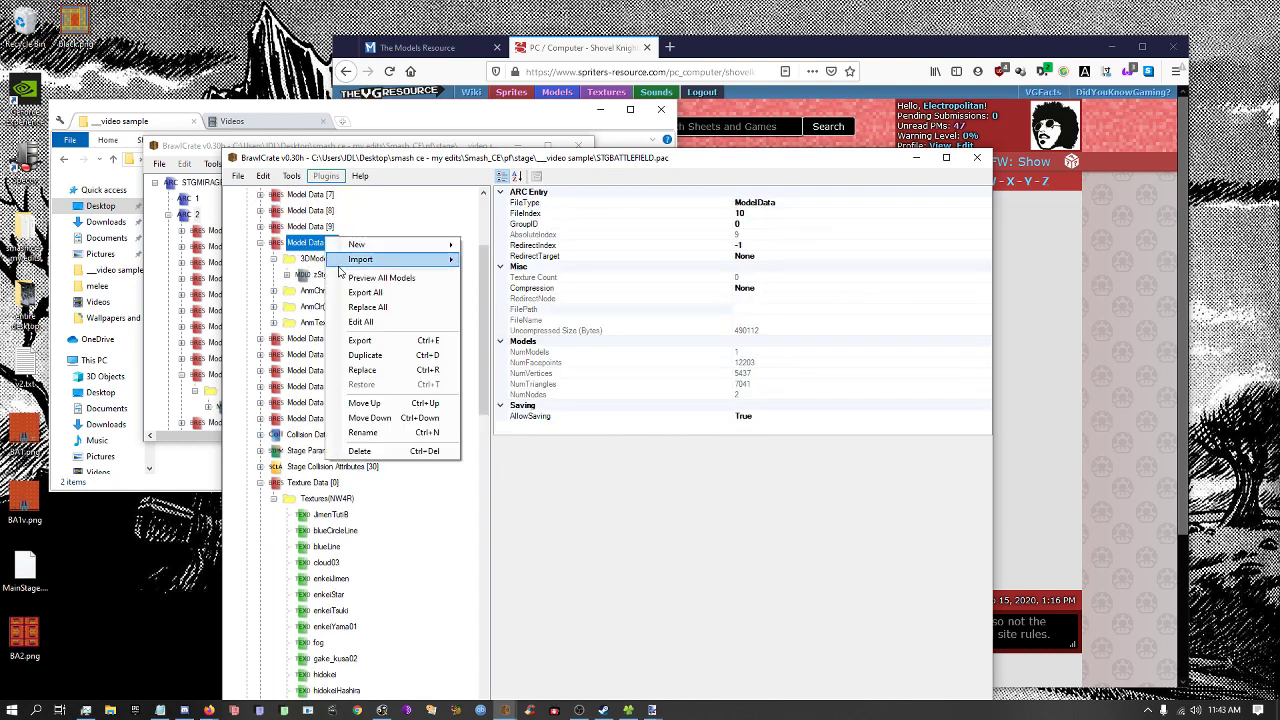
click(345, 278)
click(503, 133)
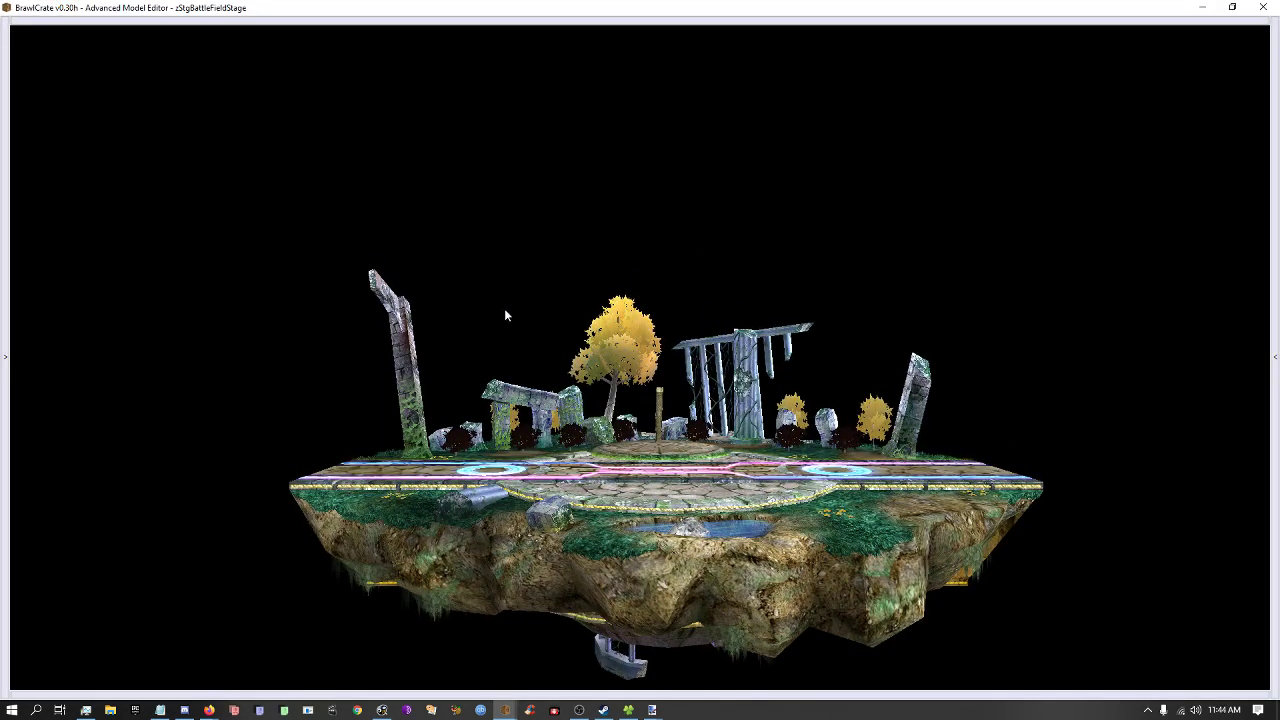
drag(521, 321, 636, 397)
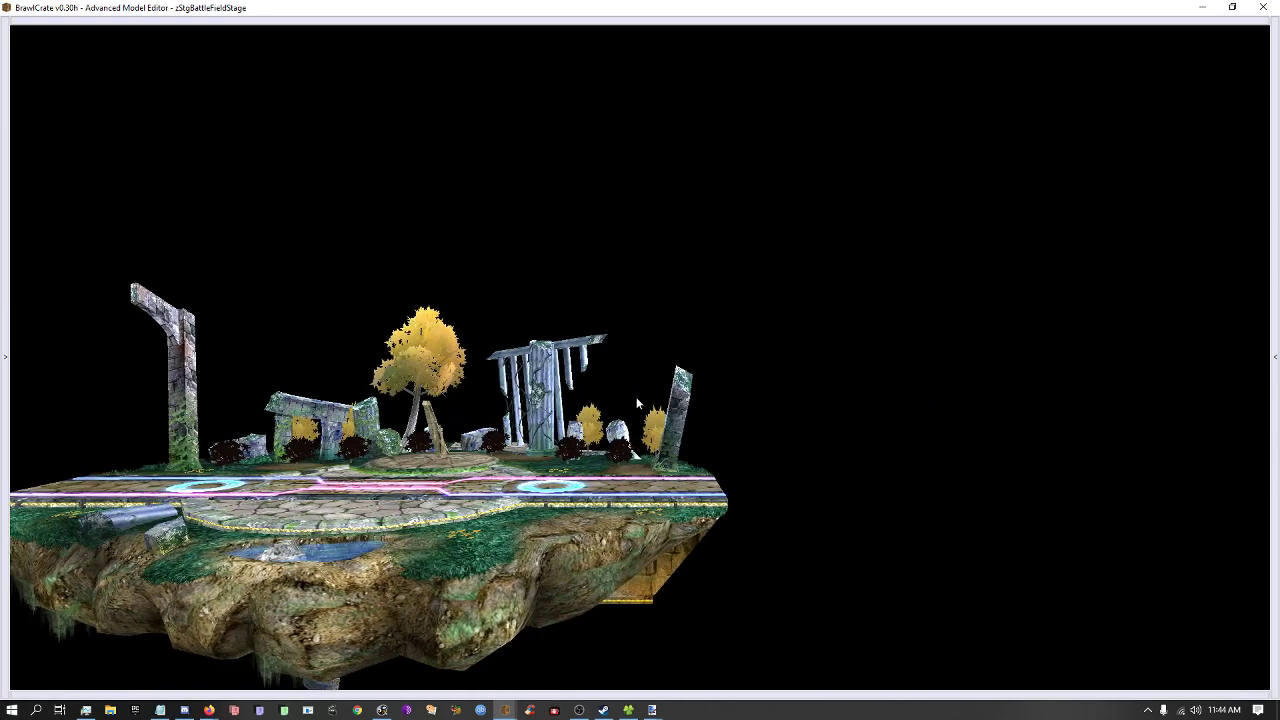
right_drag(418, 422, 596, 410)
scroll(459, 408, up, 4)
right_drag(457, 408, 484, 404)
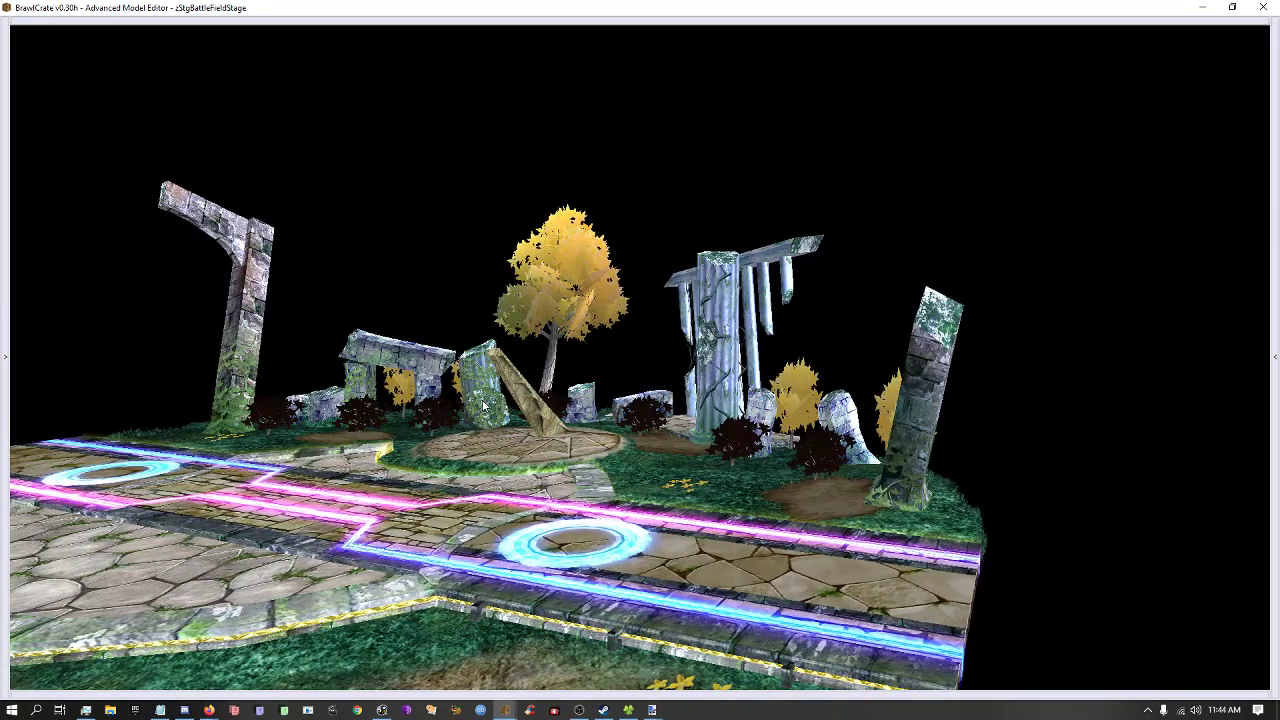
scroll(482, 401, up, 3)
scroll(482, 401, down, 3)
click(1263, 7)
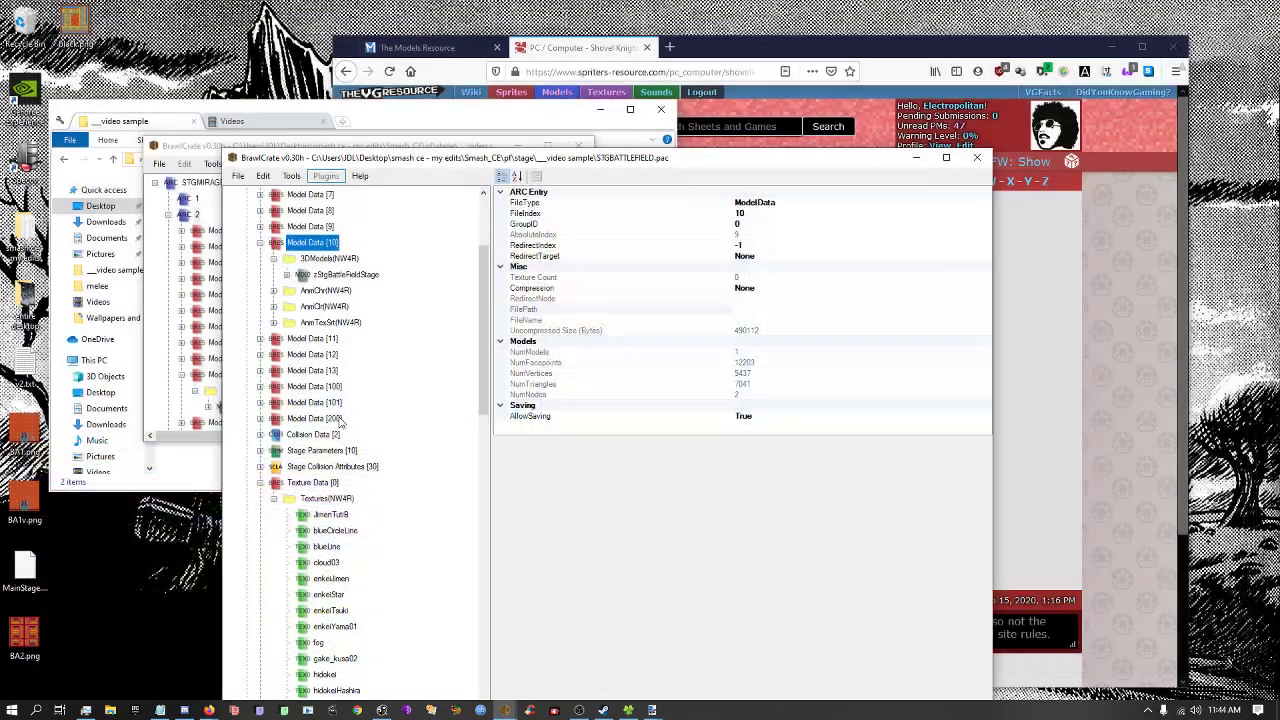
Move the Battlefield window aside, and inspect the models in Model Data [101] of STGMIRAGESALOON, including the spin model.
scroll(335, 352, down, 1)
double_click(392, 160)
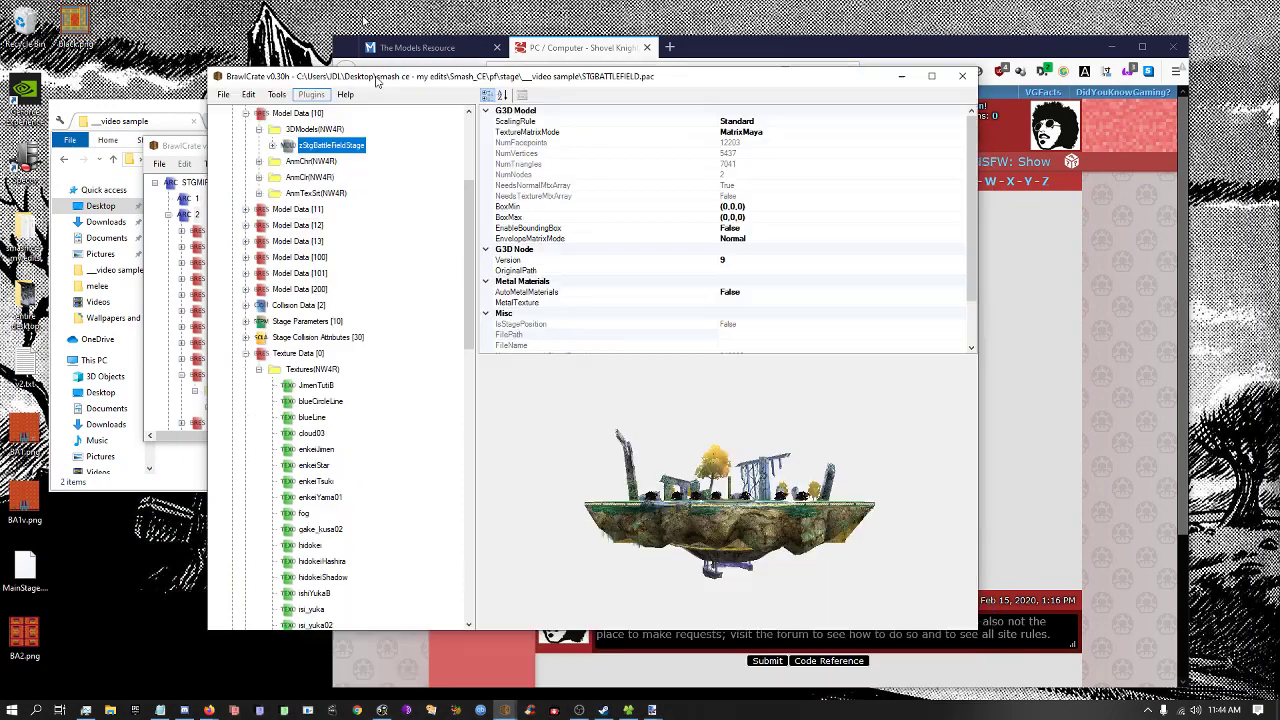
double_click(385, 5)
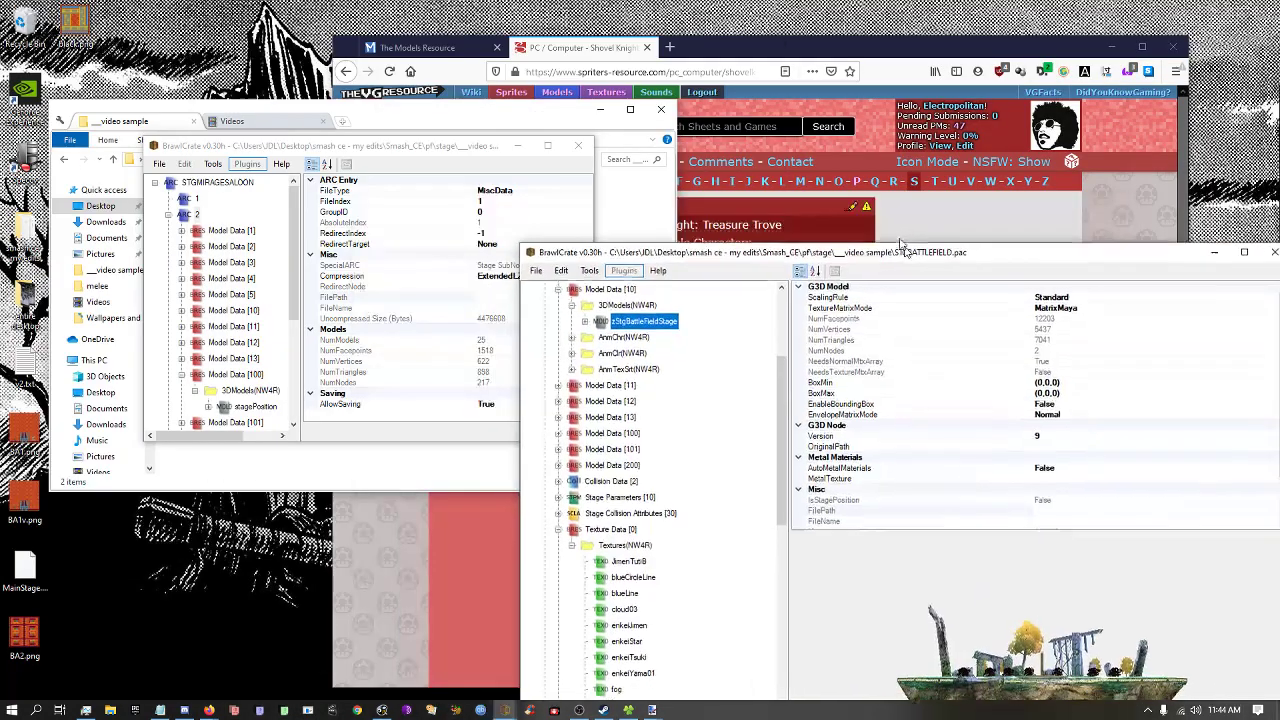
scroll(184, 388, down, 3)
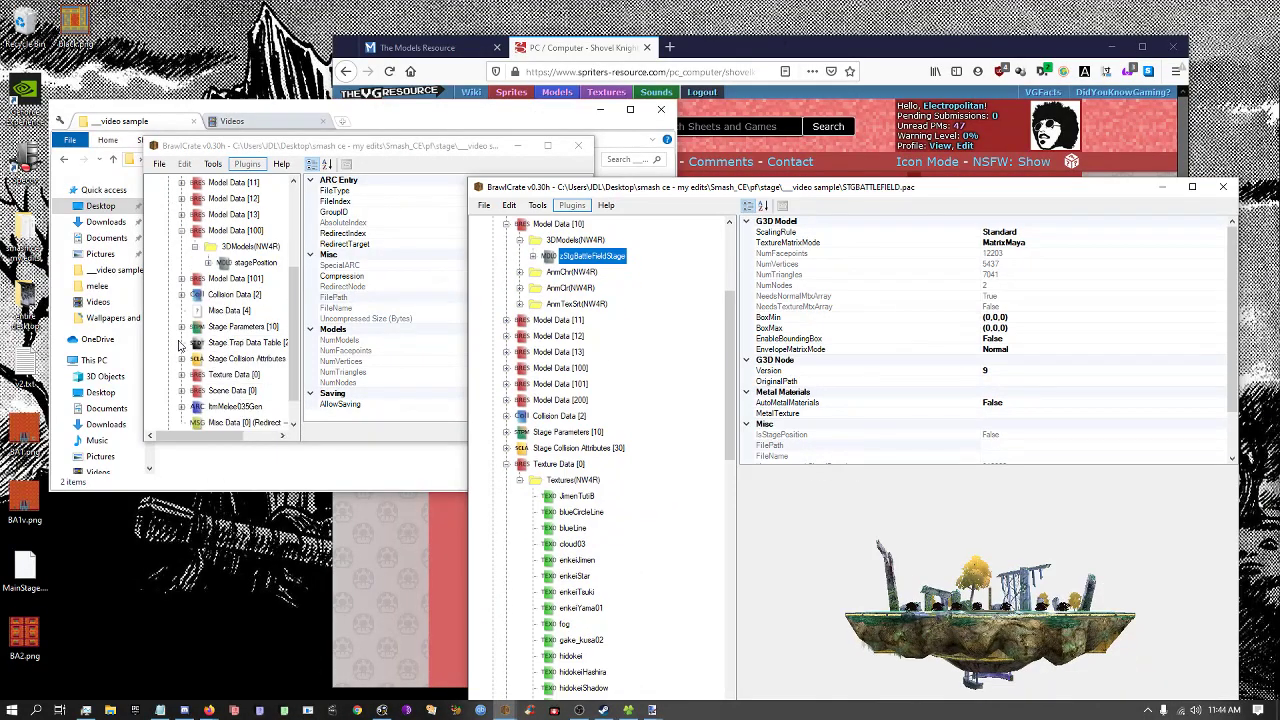
click(184, 280)
click(199, 246)
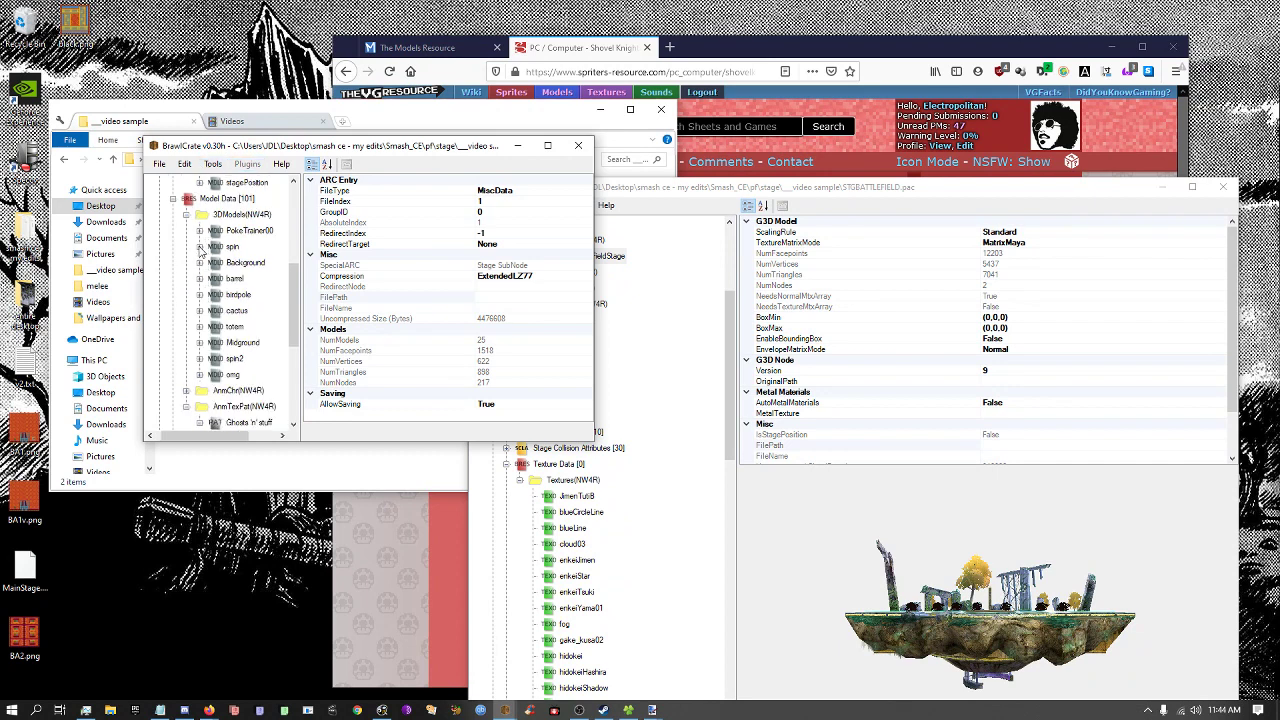
click(232, 246)
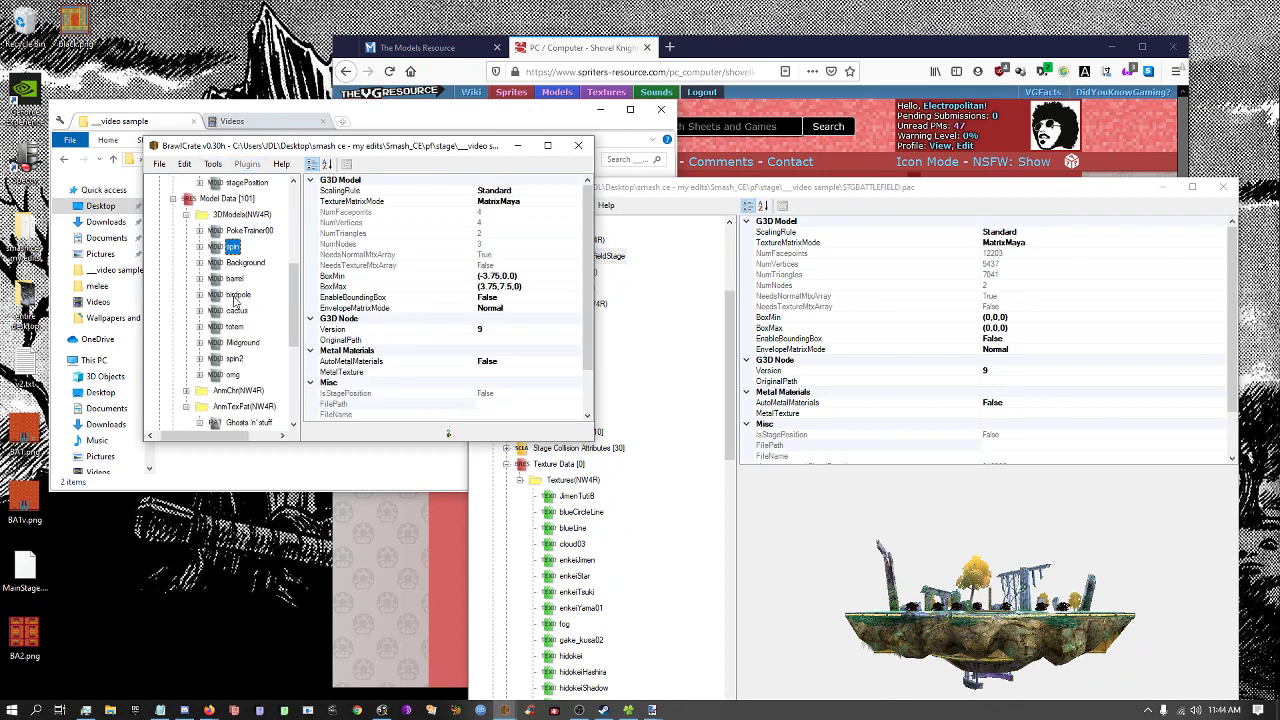
scroll(236, 302, down, 2)
Maximize the STGBATTLEFIELD.pac window and expand the zStgBattleFieldStage model down to its Objects group.
double_click(645, 192)
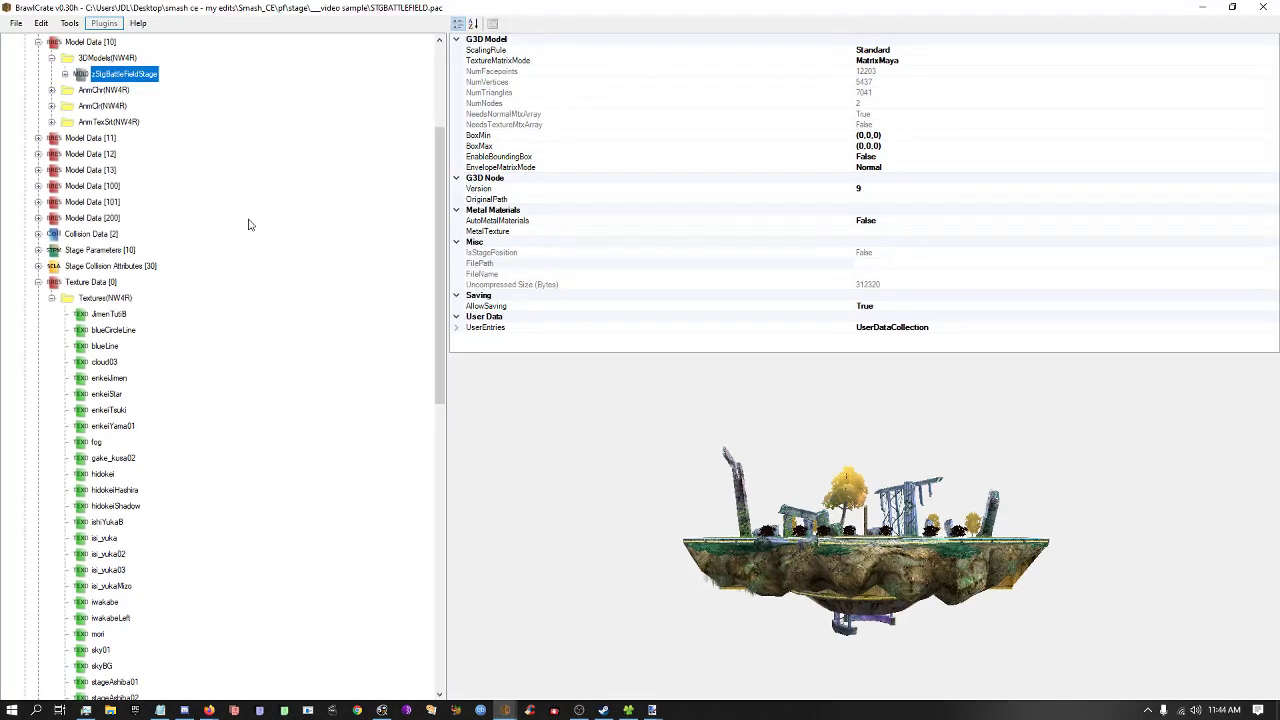
key(Right)
key(Down)
key(Down)
key(Down)
key(Left)
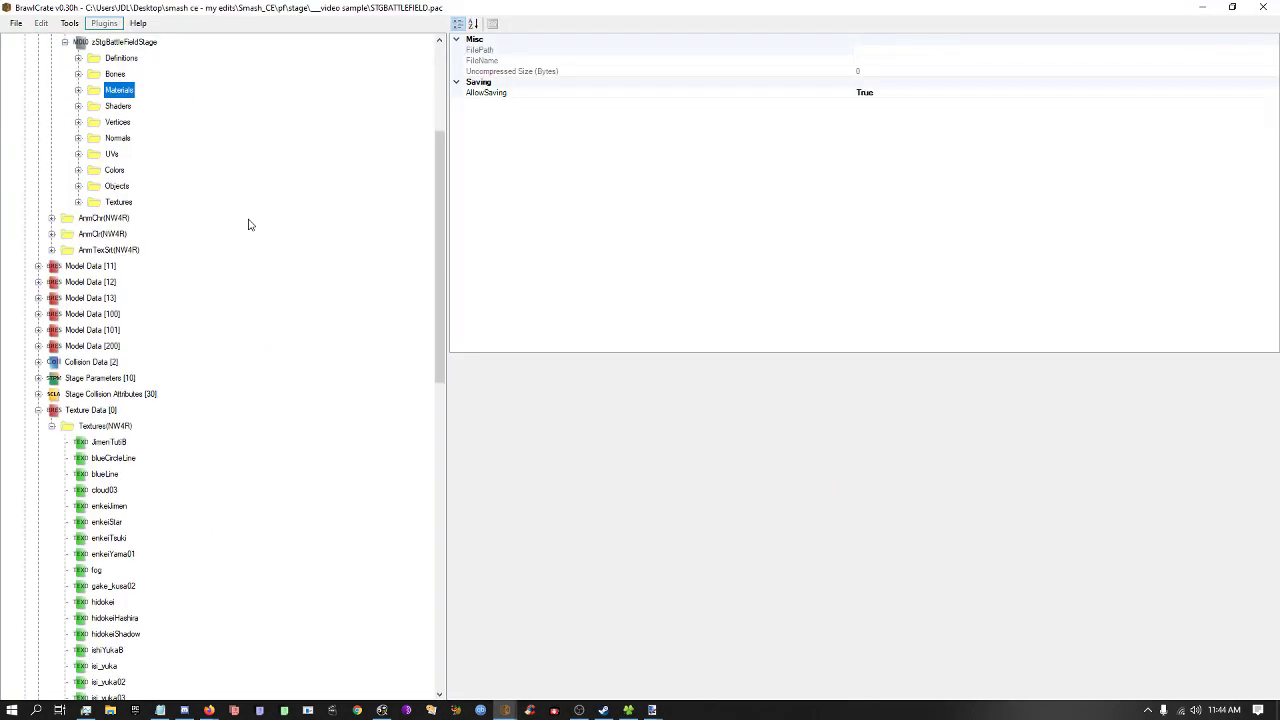
key(Down)
key(Down)
key(Down)
key(Down)
key(Down)
key(Down)
key(Right)
Browse the individual polygon objects of zStgBattleFieldStage from polygon0 to polygon55, and examine the sundial pillar object polygon54.
key(Down)
key(Down)
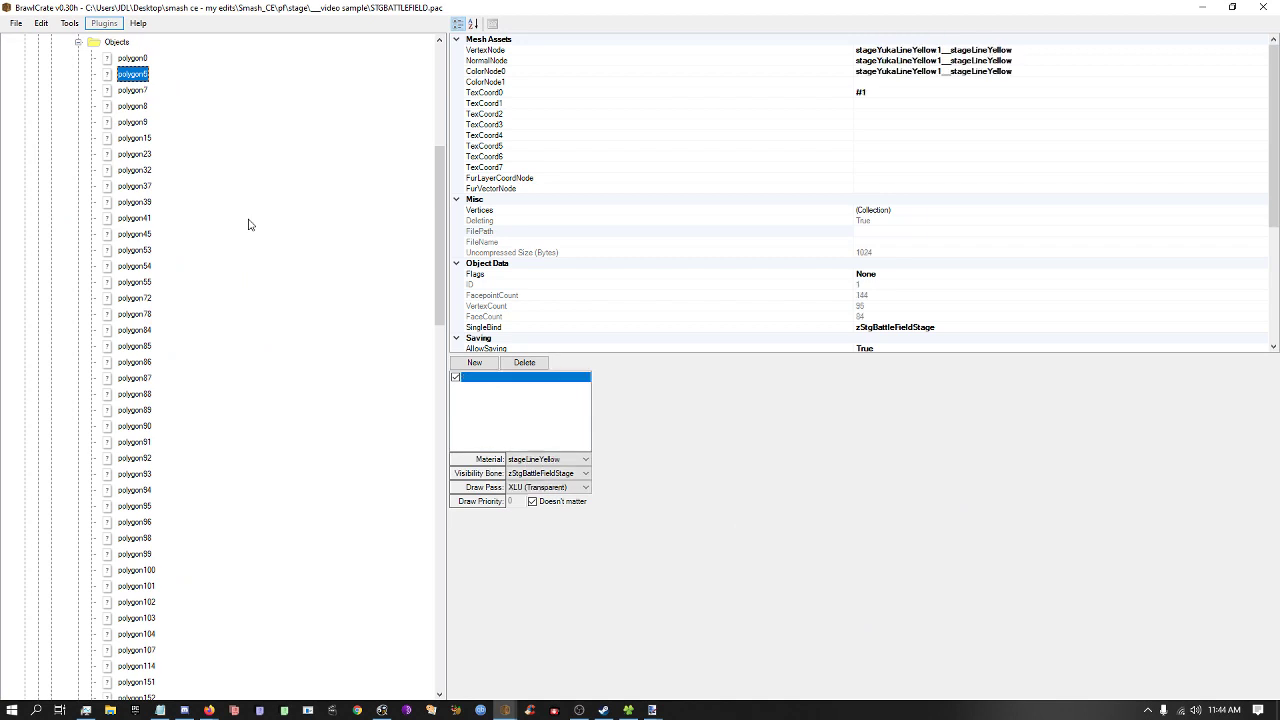
key(Down)
key(Down)
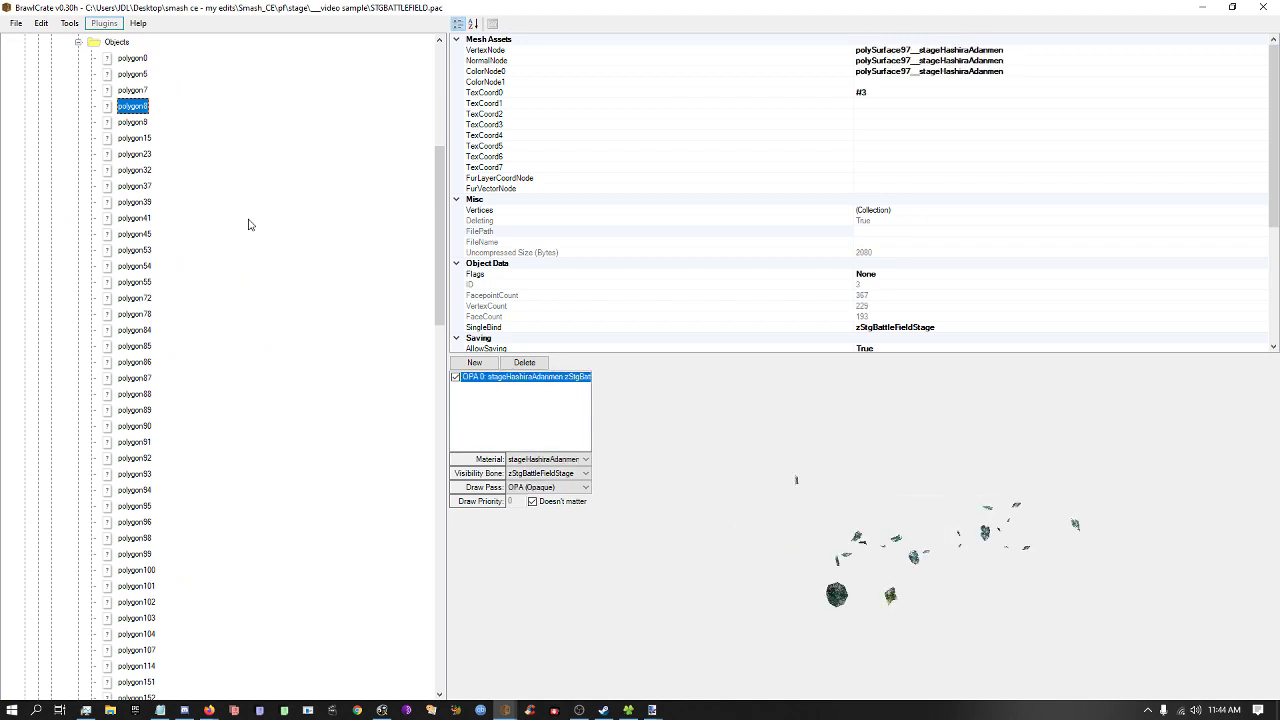
key(Up)
key(Down)
key(Down)
key(Down)
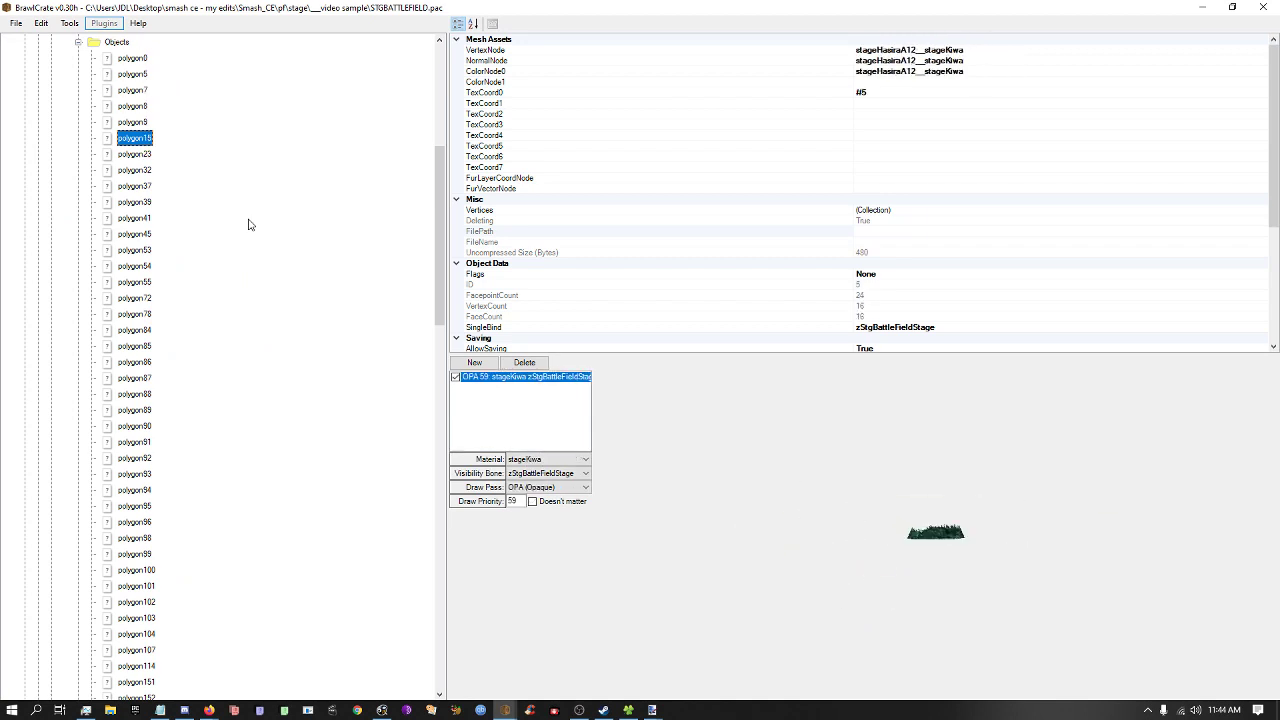
key(Down)
key(Down)
key(Down)
key(Down)
key(Down)
key(Down)
key(Down)
key(Down)
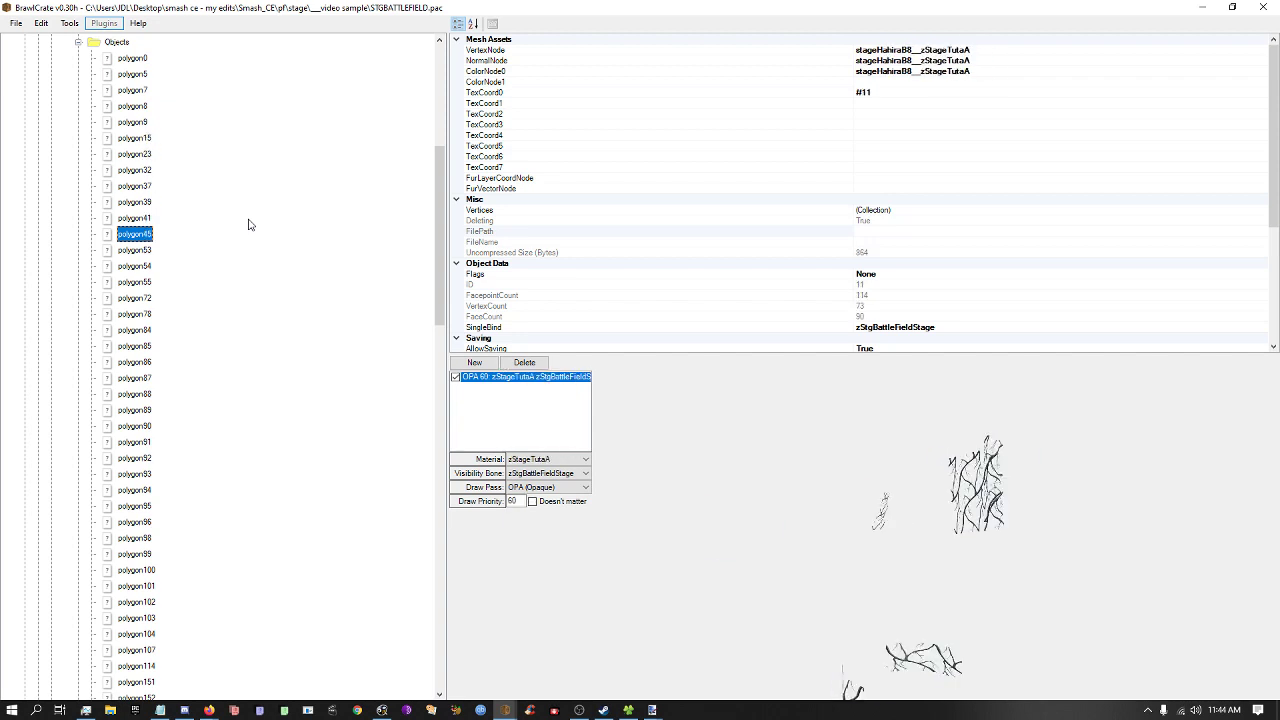
key(Down)
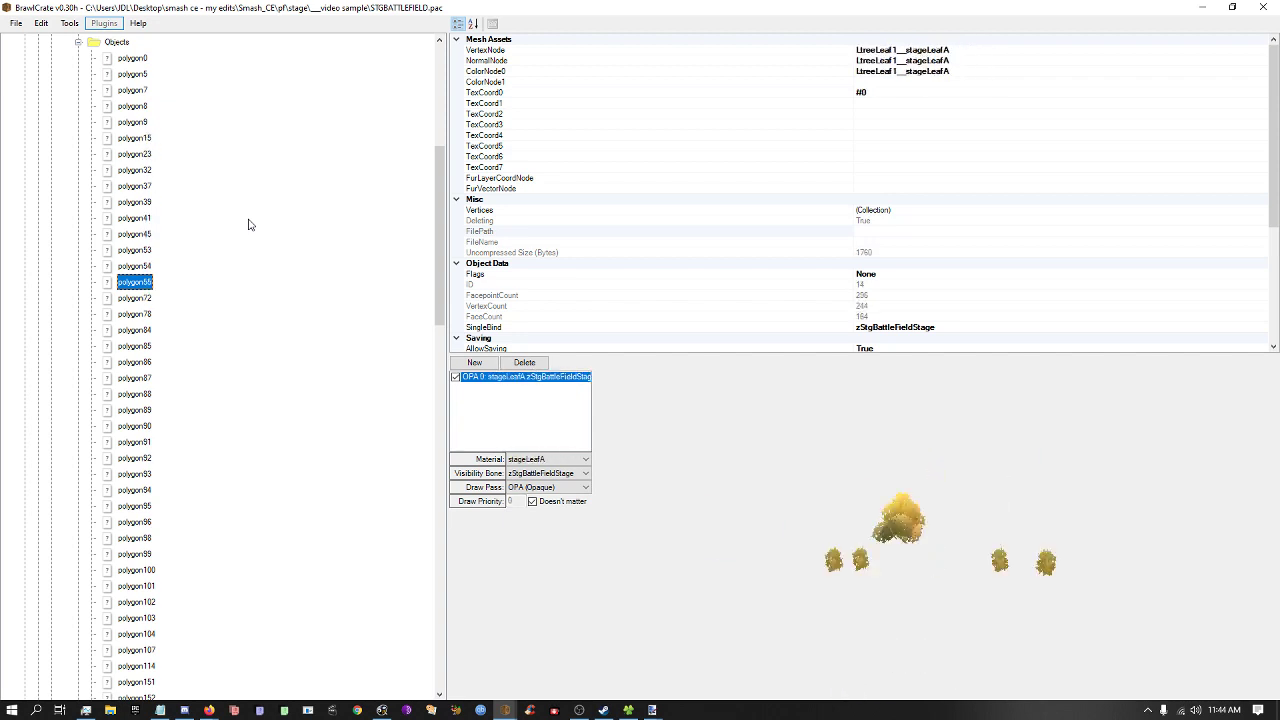
key(Up)
drag(958, 556, 918, 570)
scroll(300, 330, up, 3)
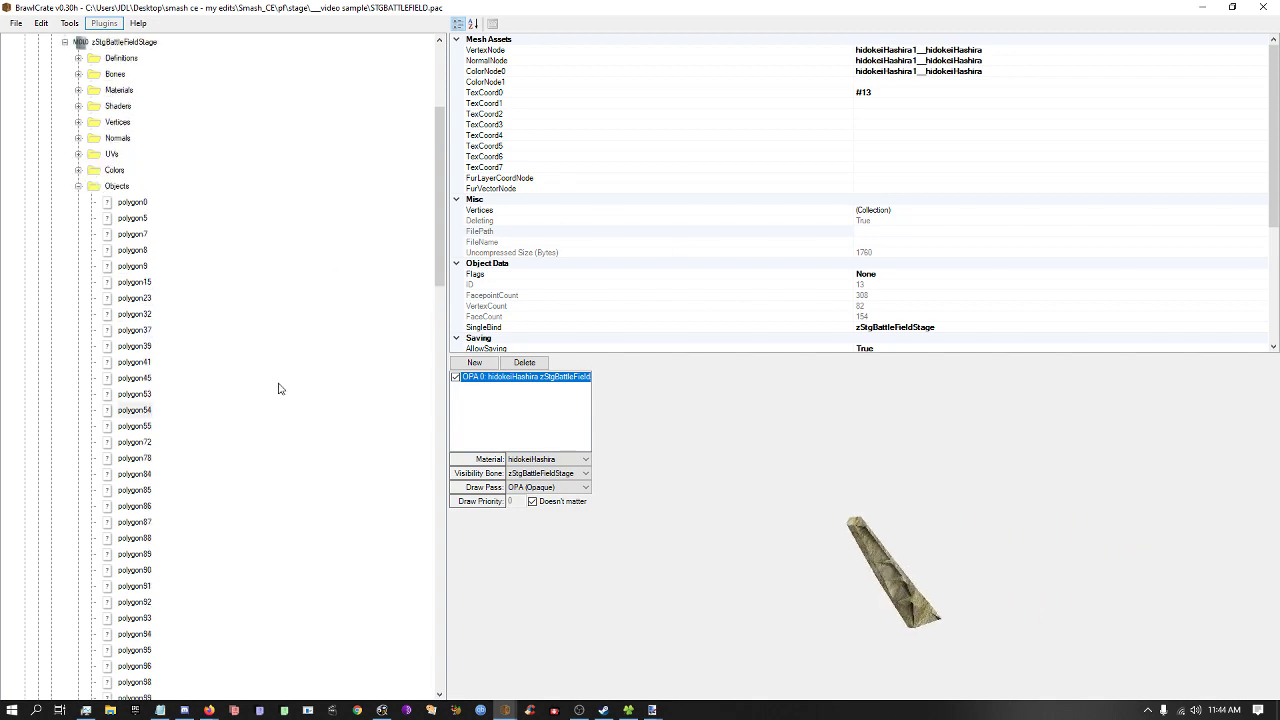
scroll(280, 390, up, 3)
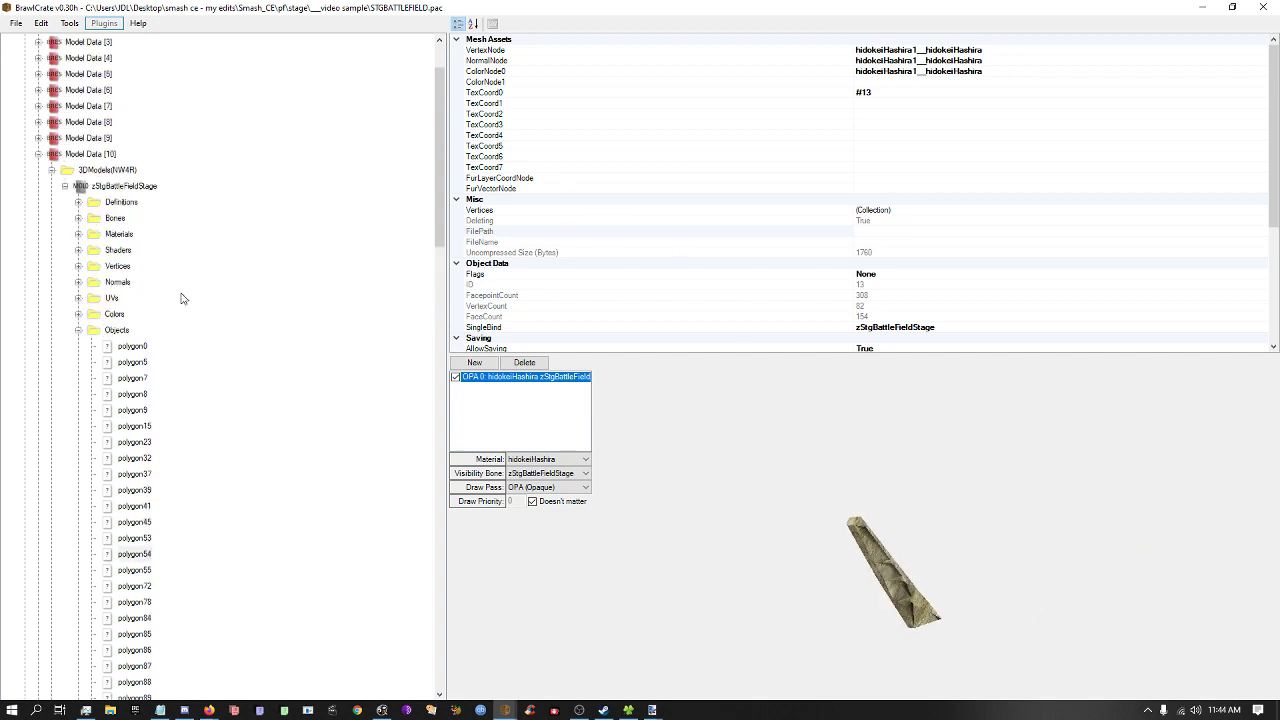
Preview Model Data [10] in a maximized model editor, examine the sundial pillar up close, and close the editor.
click(118, 187)
scroll(114, 191, up, 2)
click(98, 249)
right_click(88, 234)
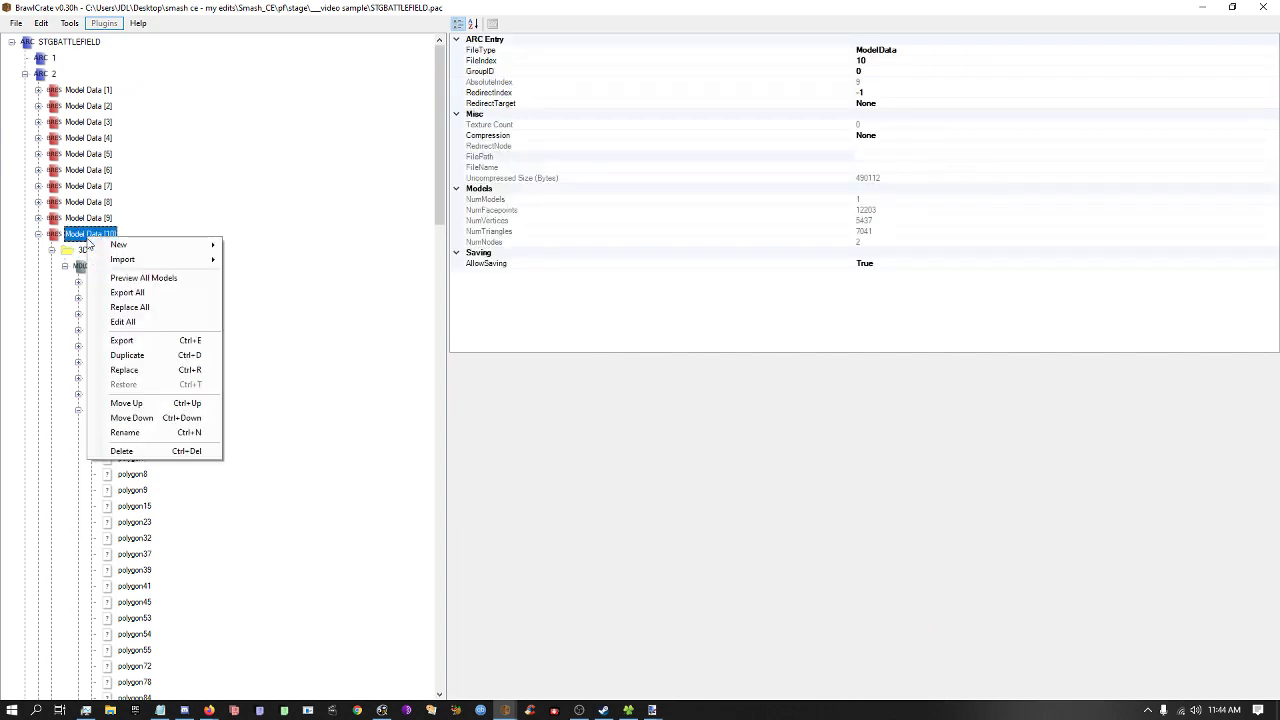
click(110, 277)
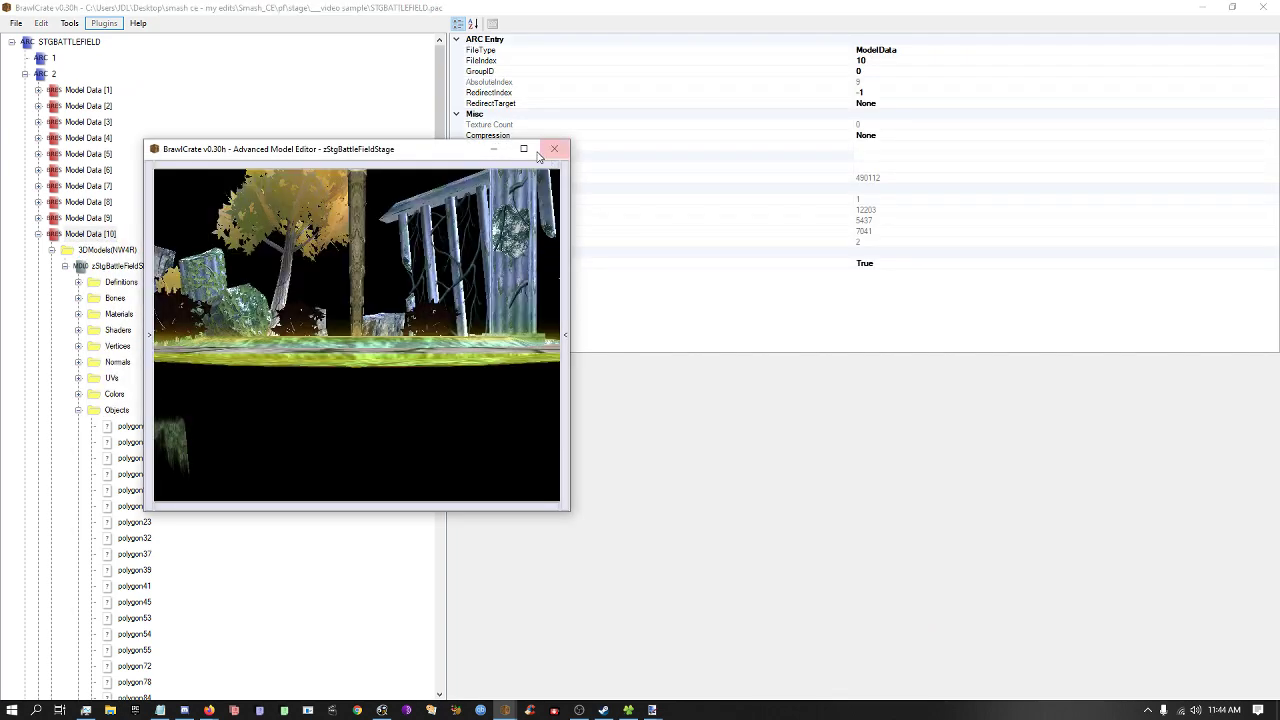
click(524, 149)
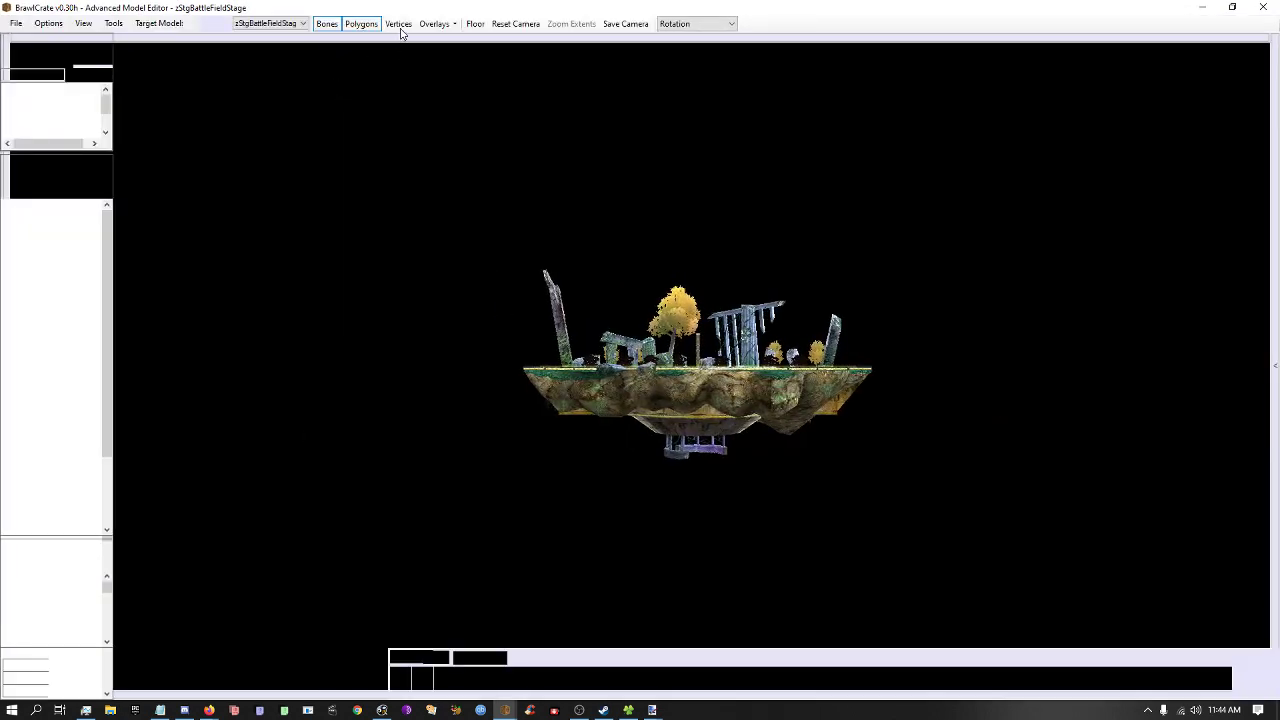
scroll(592, 339, up, 15)
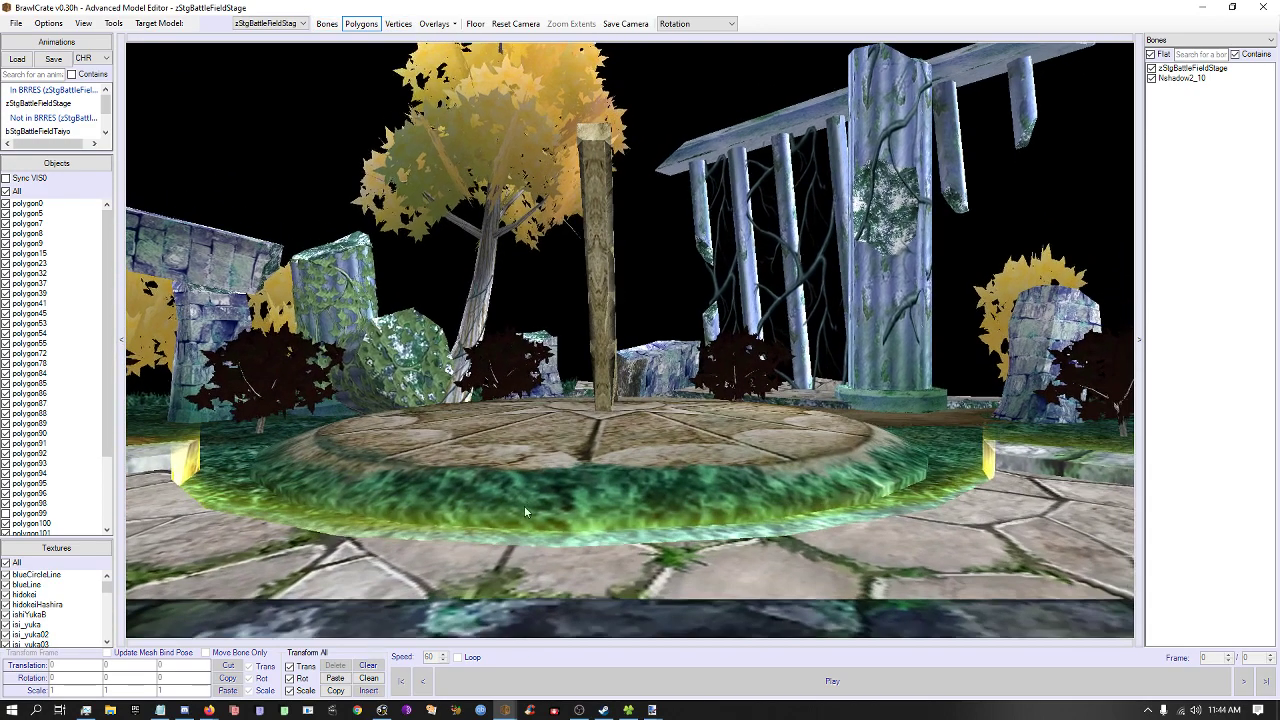
right_drag(592, 339, 525, 512)
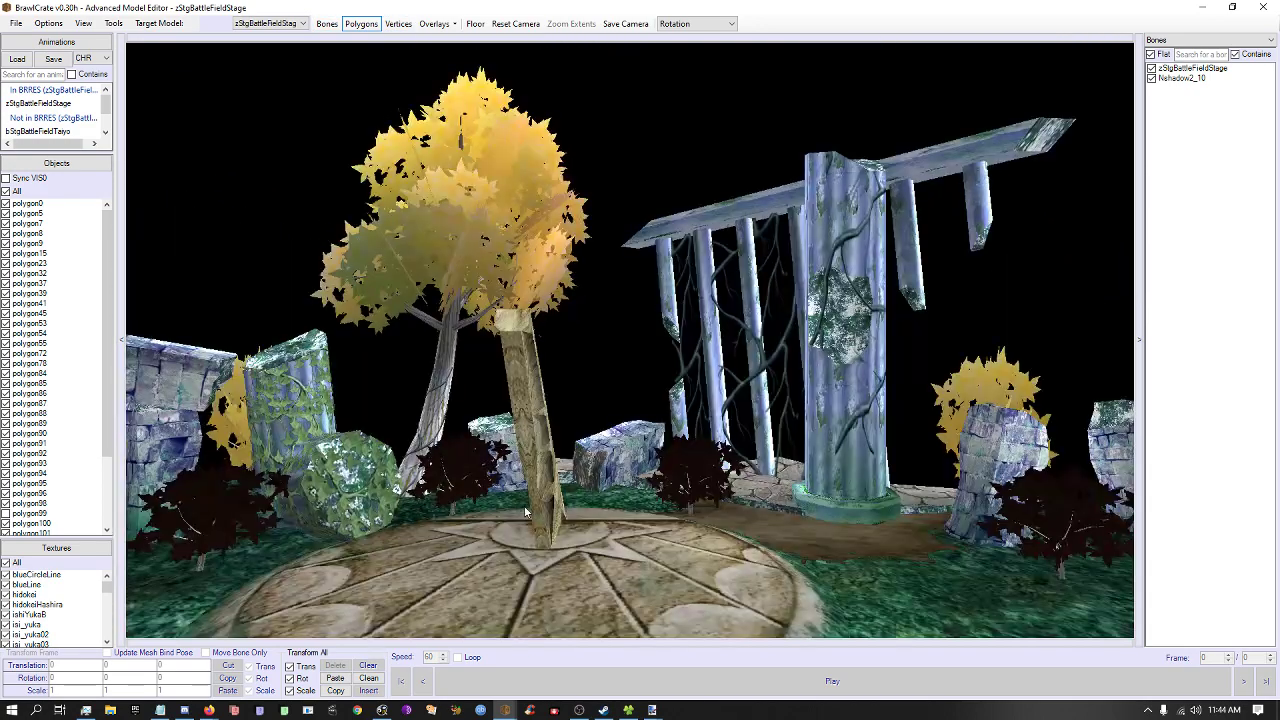
scroll(663, 190, up, 3)
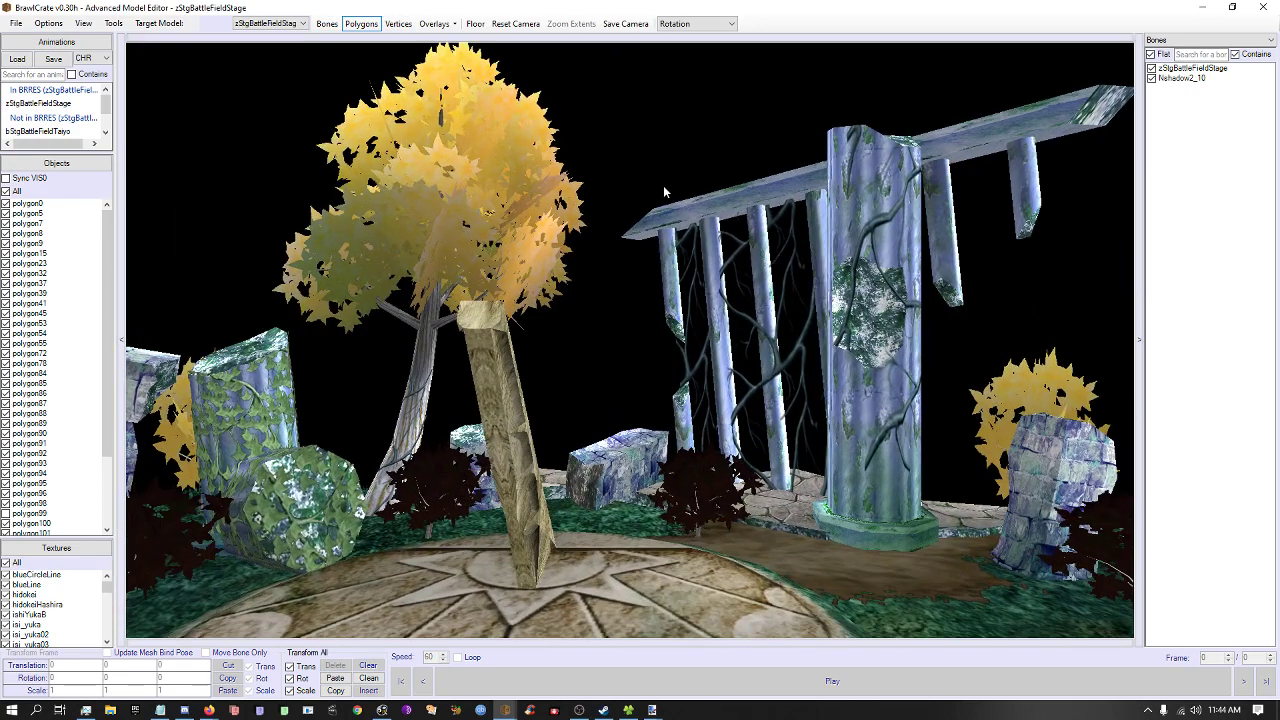
click(1263, 7)
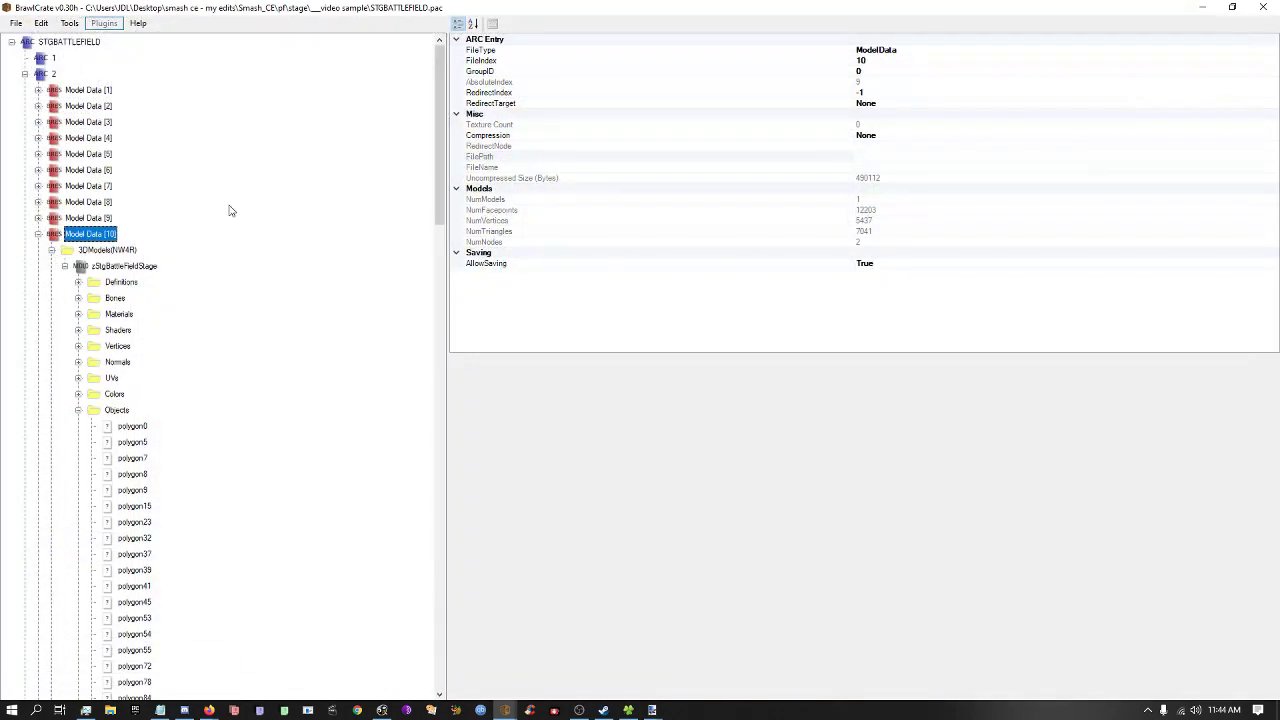
Reopen Model Data [10] in a maximized model editor and turn on vertex display around the sundial pillar.
right_click(88, 240)
click(114, 277)
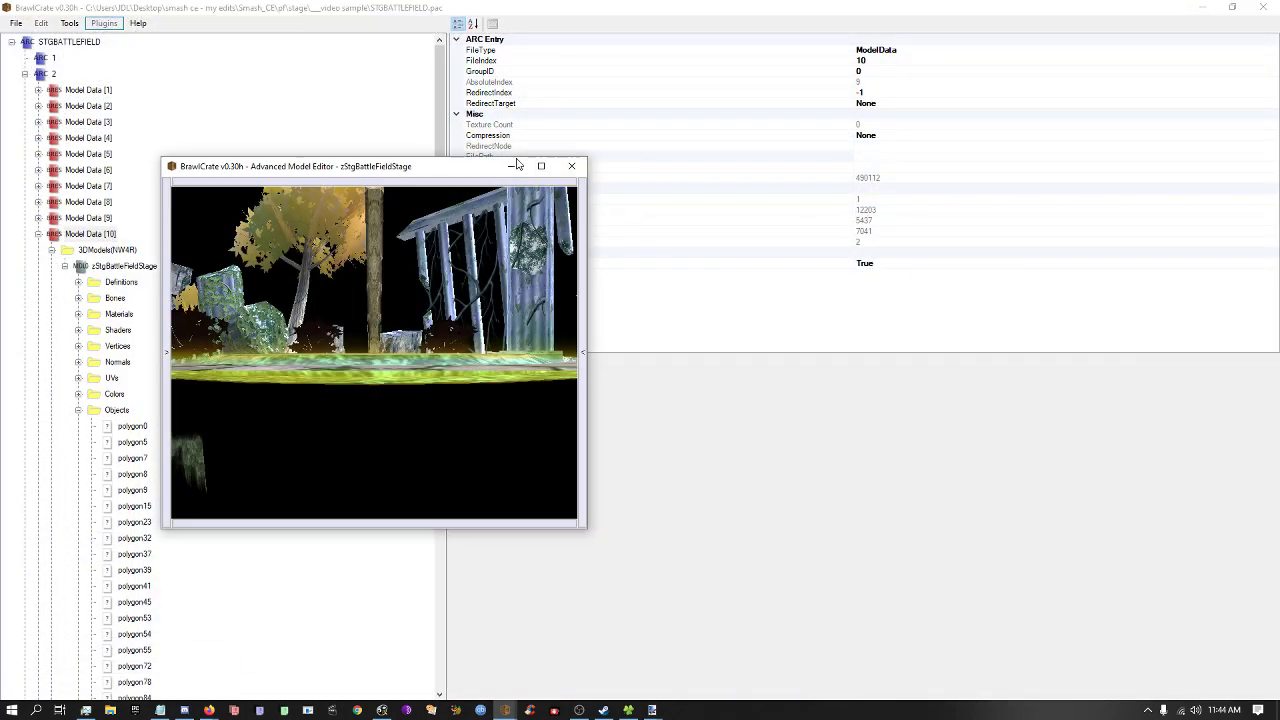
click(542, 166)
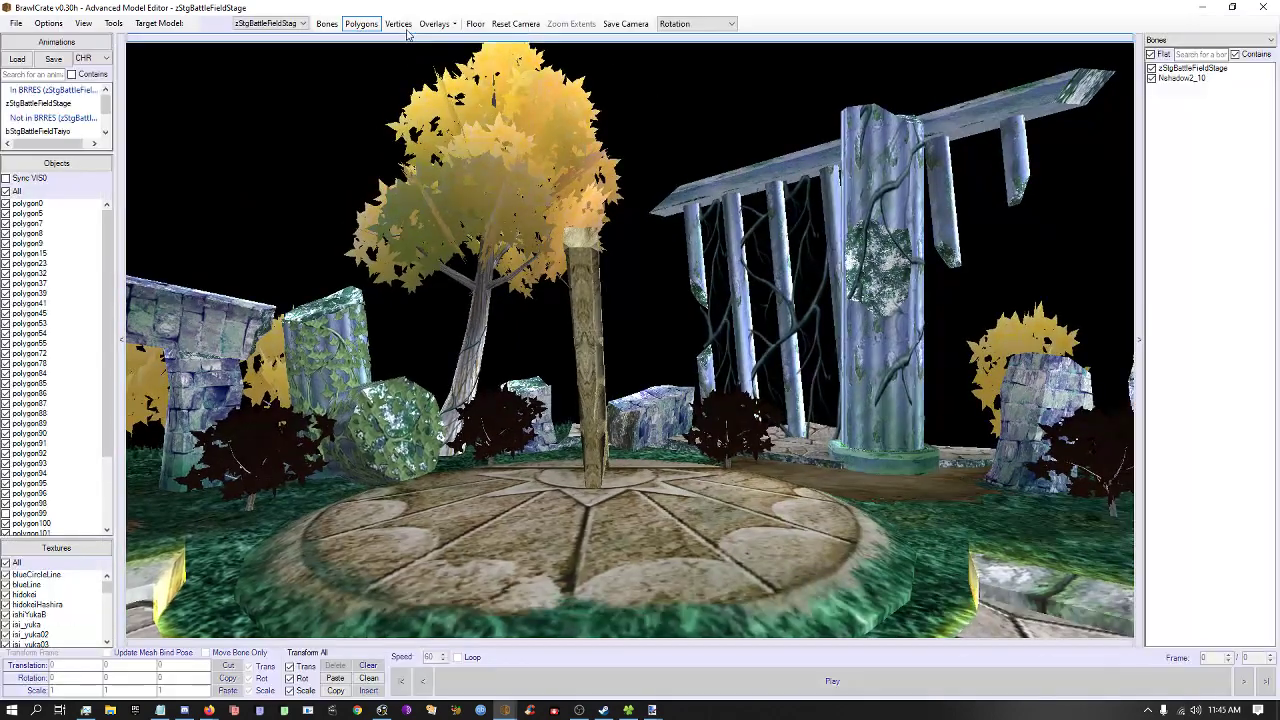
click(399, 24)
scroll(548, 285, up, 5)
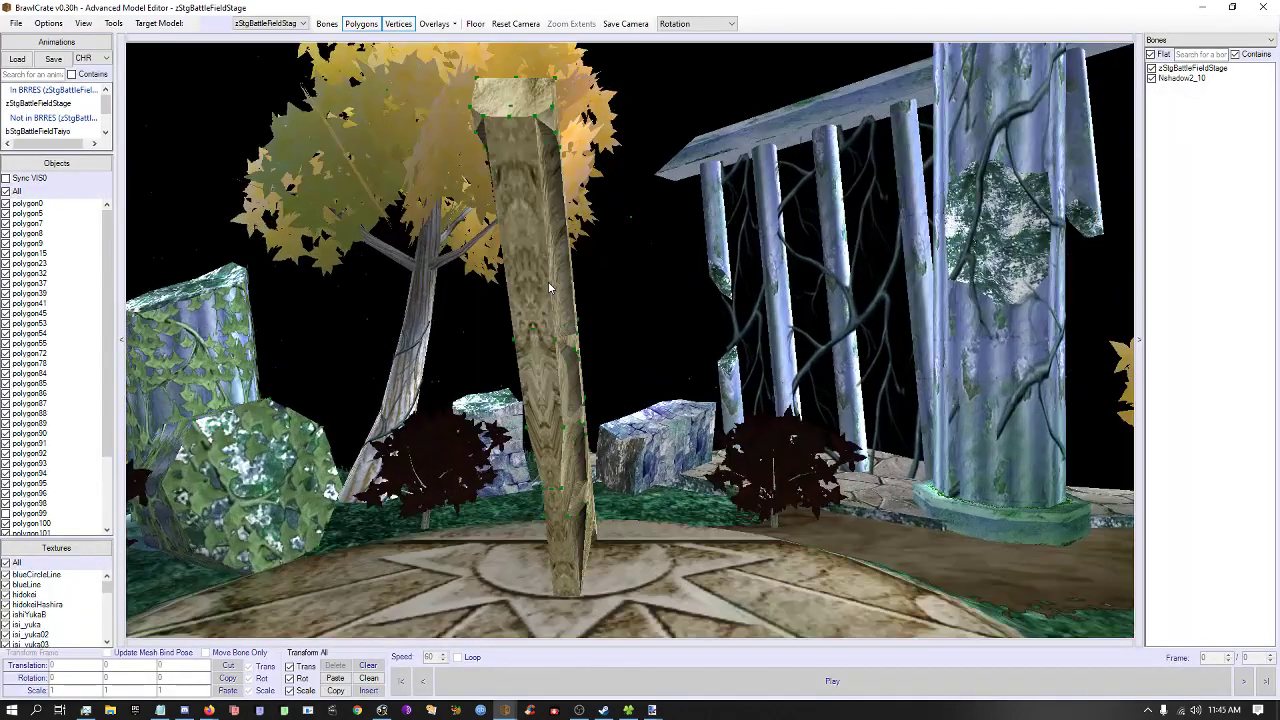
drag(538, 255, 531, 283)
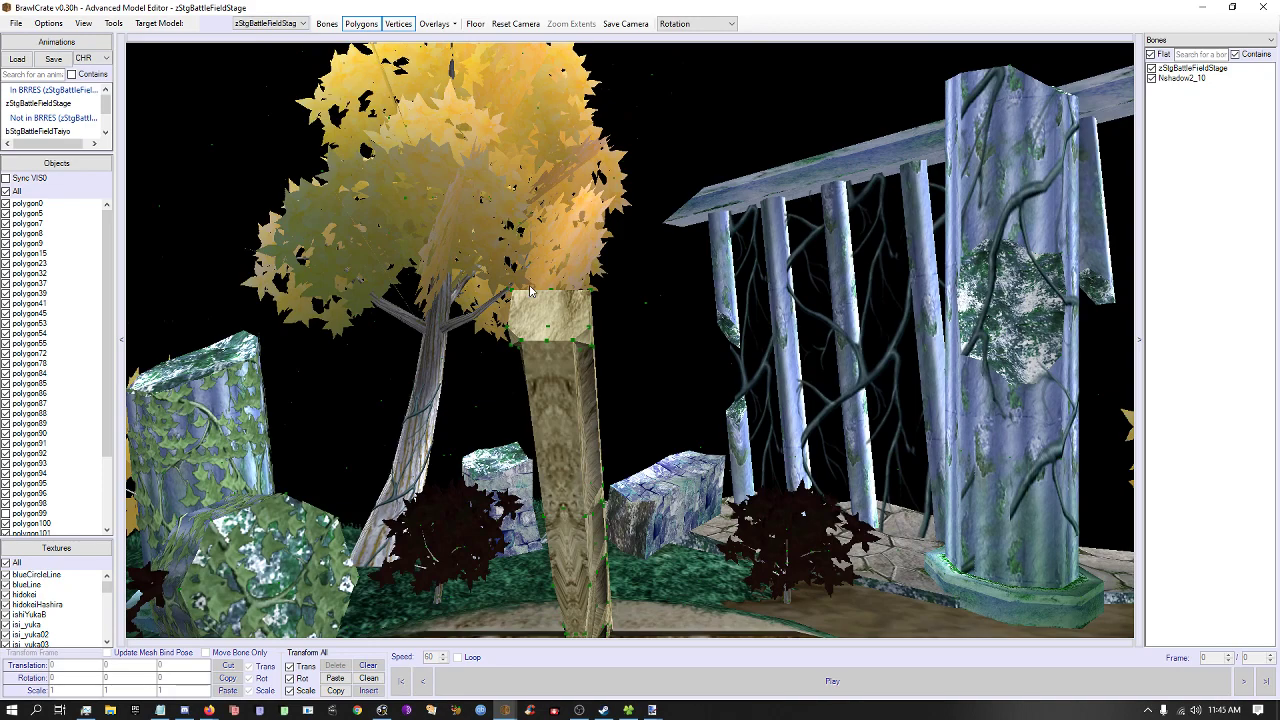
ctrl+right_drag(530, 291, 456, 332)
drag(506, 294, 368, 204)
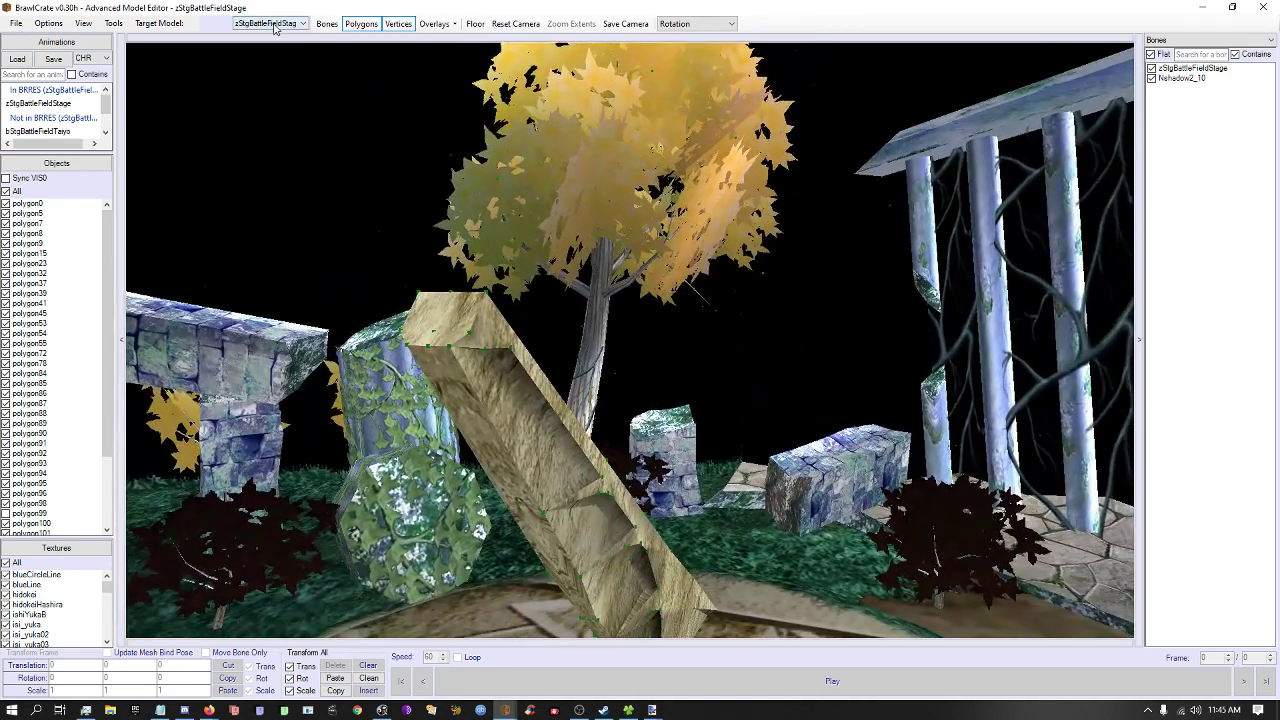
Select the vertices at the top end of the sundial pillar and set the transform mode to Translation.
click(1182, 69)
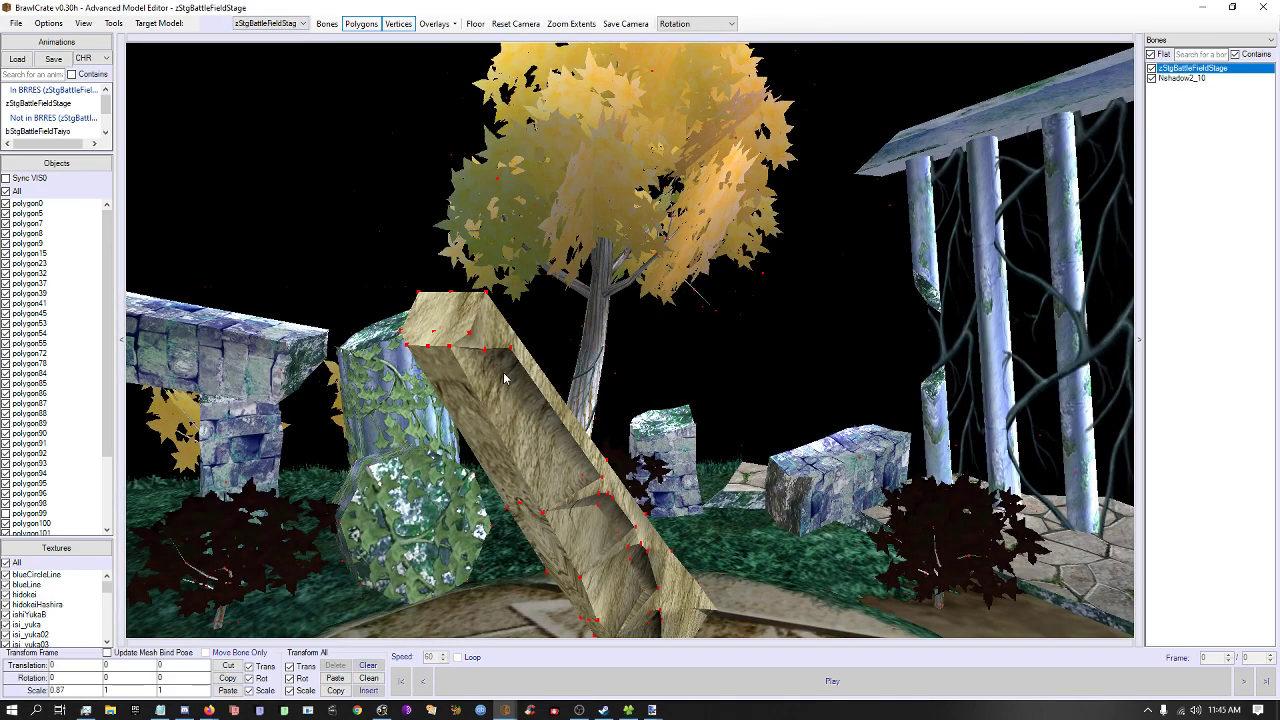
drag(504, 378, 771, 475)
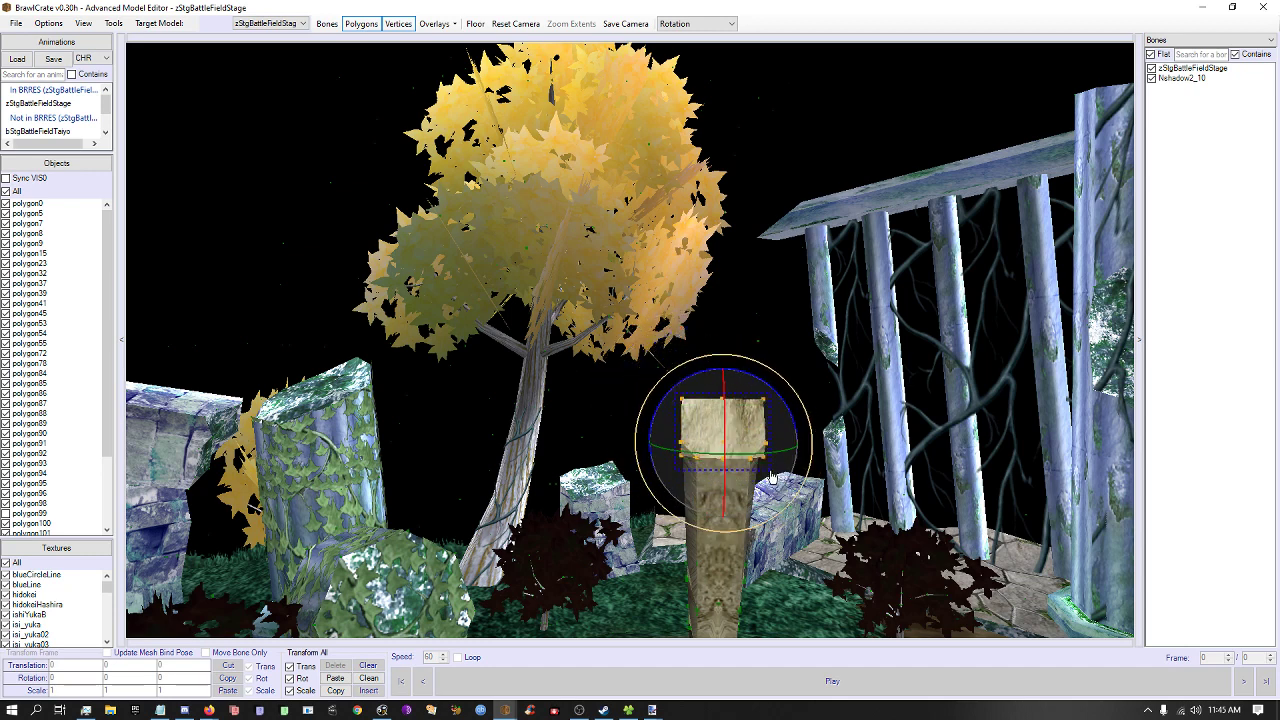
click(706, 25)
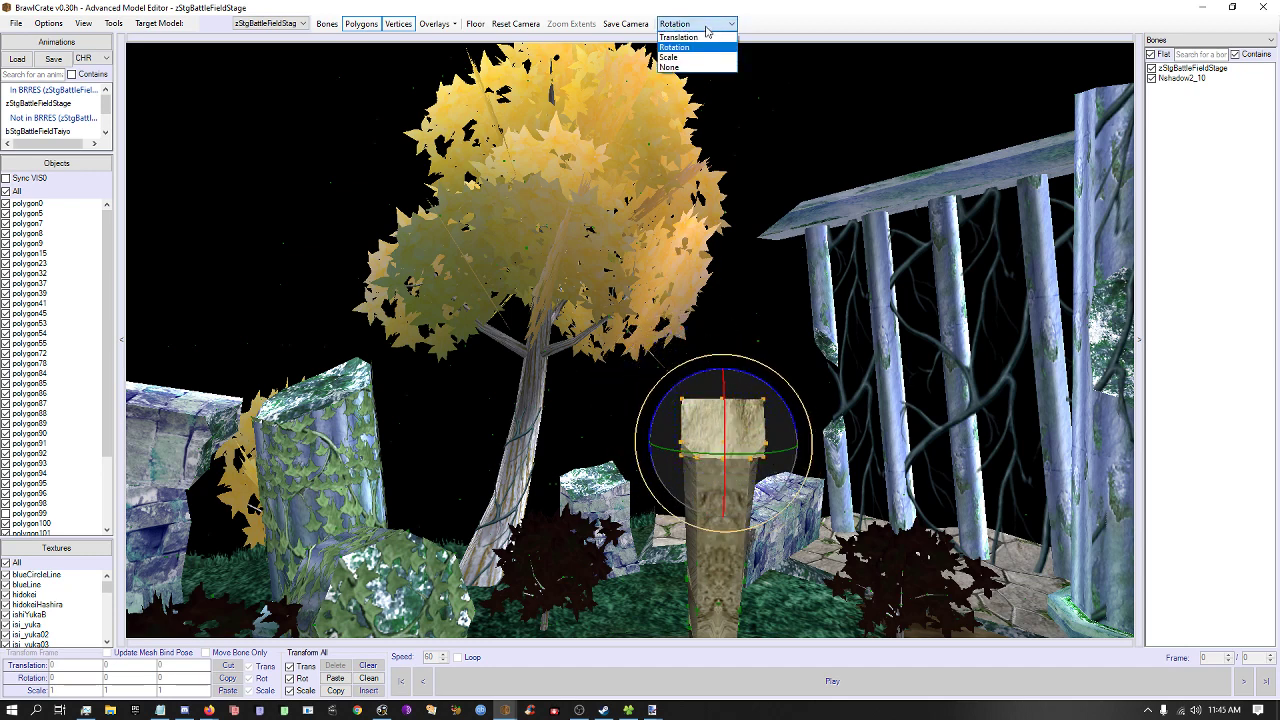
click(680, 37)
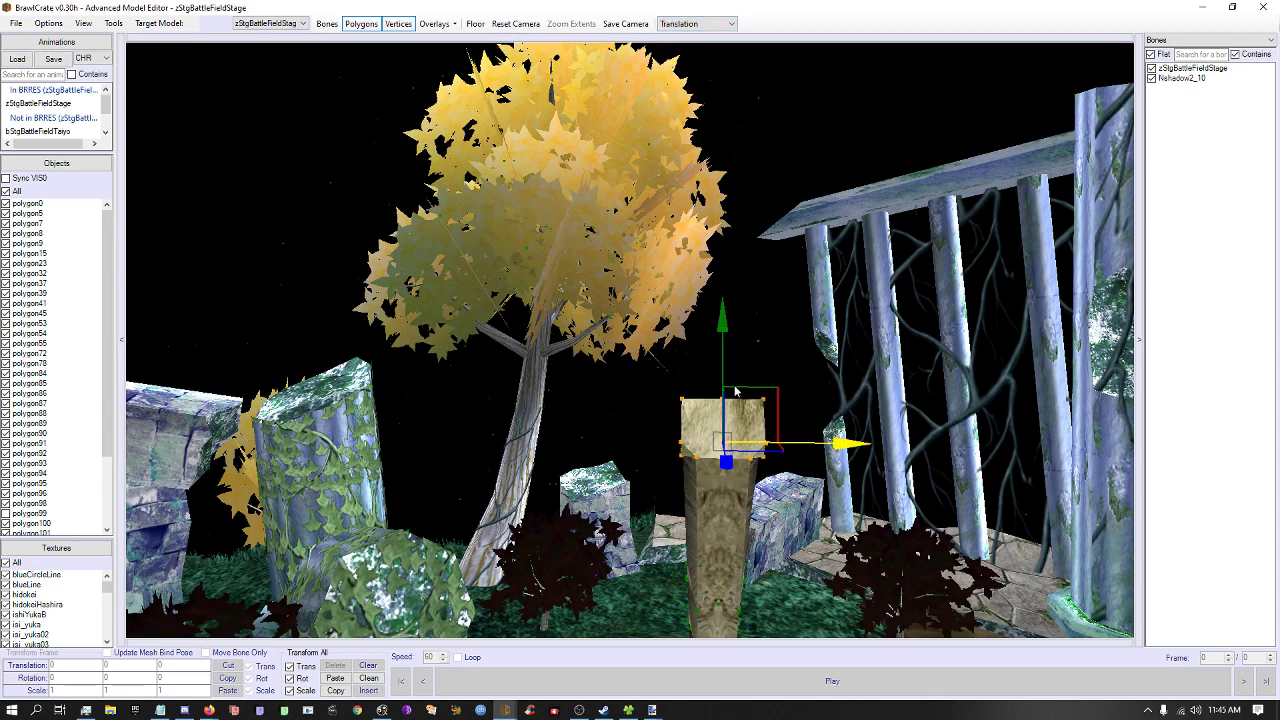
Lower the sundial pillar's top vertices and shift them along the X and Z axes to bend its upper end.
ctrl+right_drag(889, 529, 870, 530)
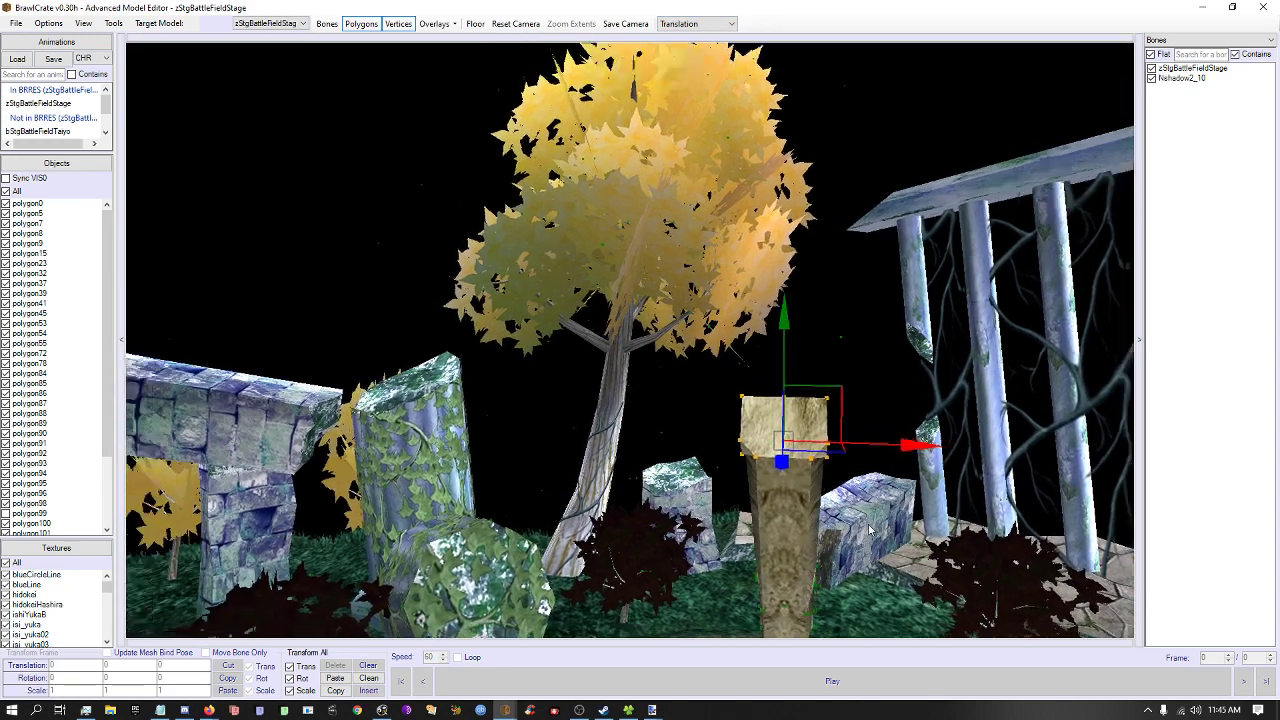
drag(870, 530, 472, 418)
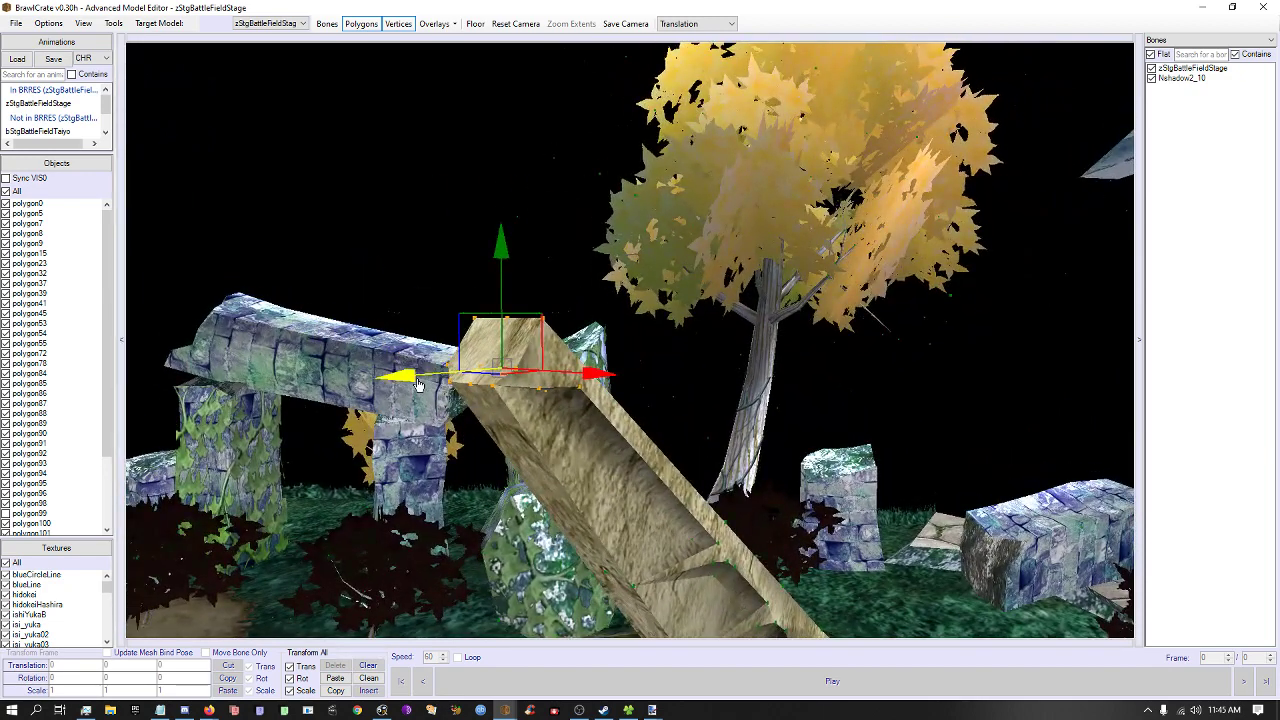
drag(418, 385, 840, 345)
drag(567, 404, 640, 400)
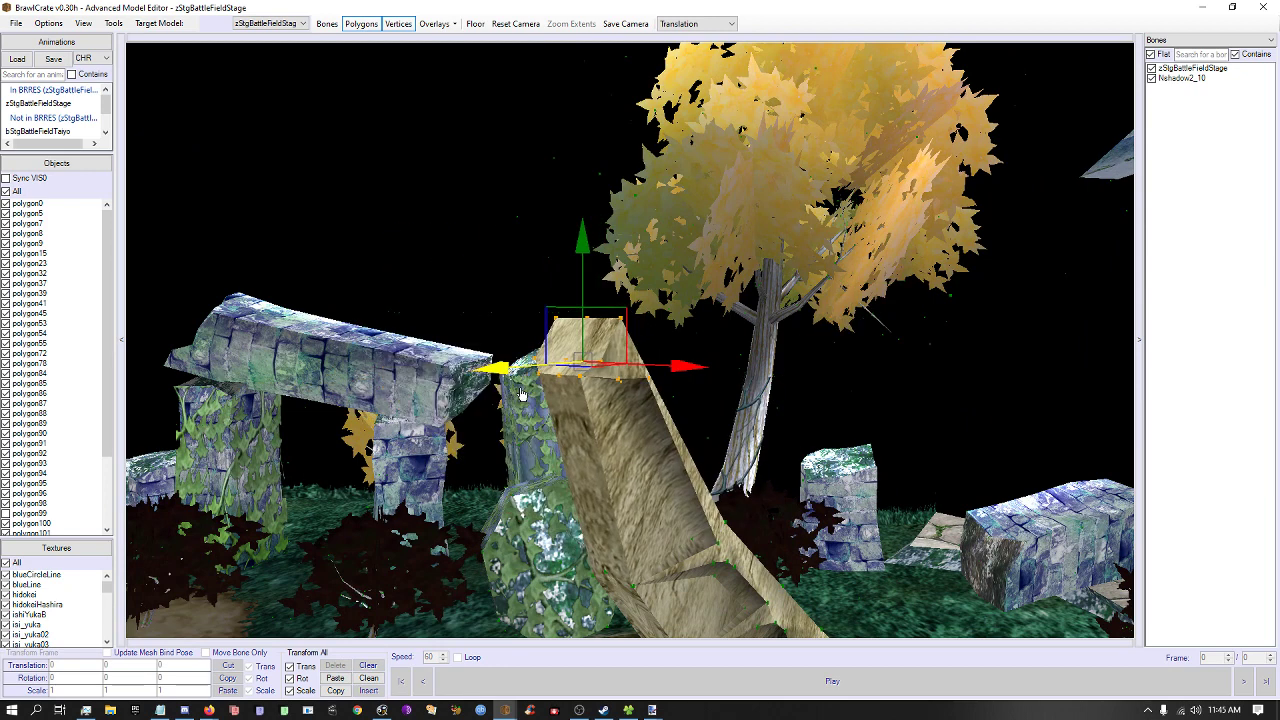
drag(585, 272, 571, 366)
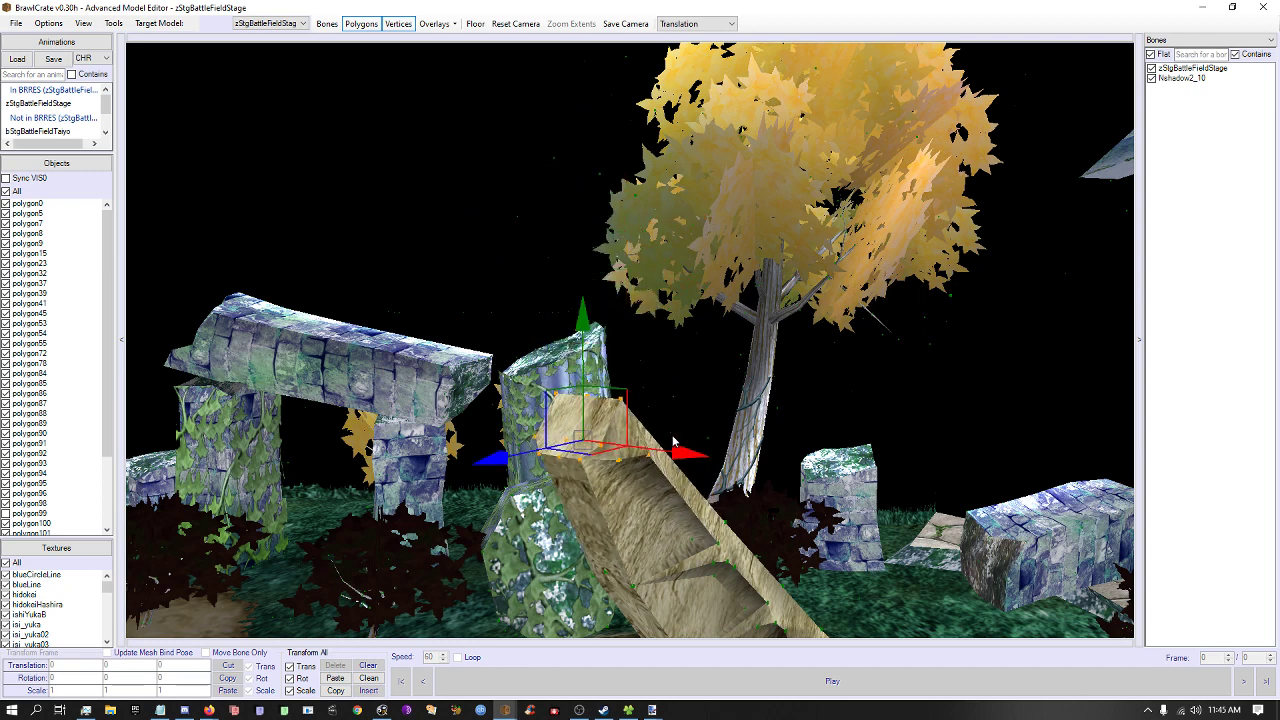
drag(686, 451, 706, 455)
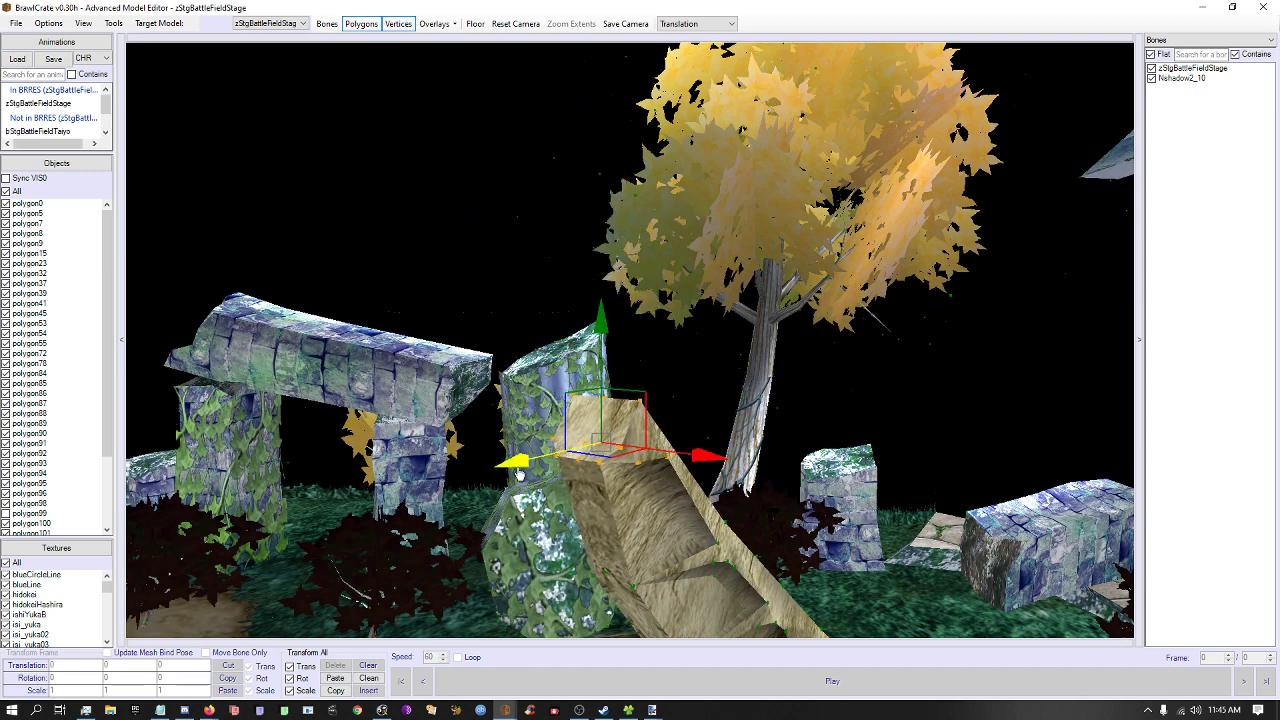
drag(519, 470, 548, 540)
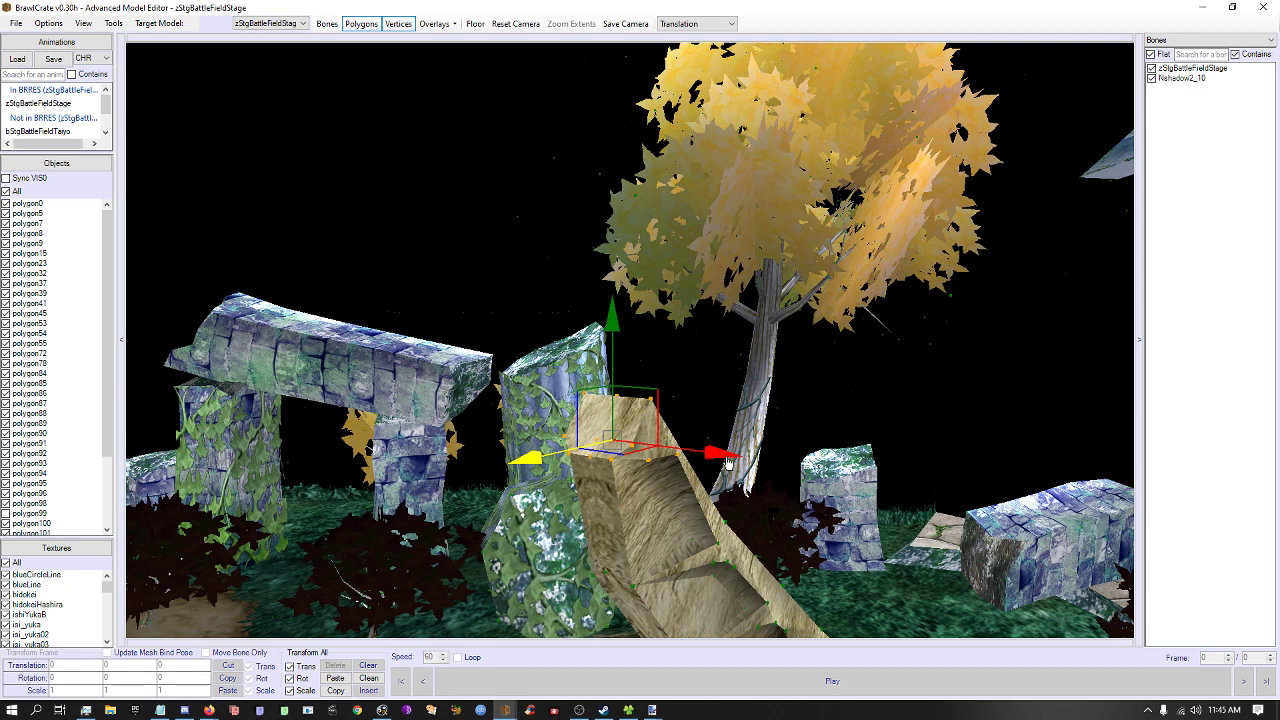
Stretch the pillar's top vertices far out along the X axis and bring them back over the pillar's base.
drag(678, 453, 536, 460)
ctrl+right_drag(536, 460, 535, 459)
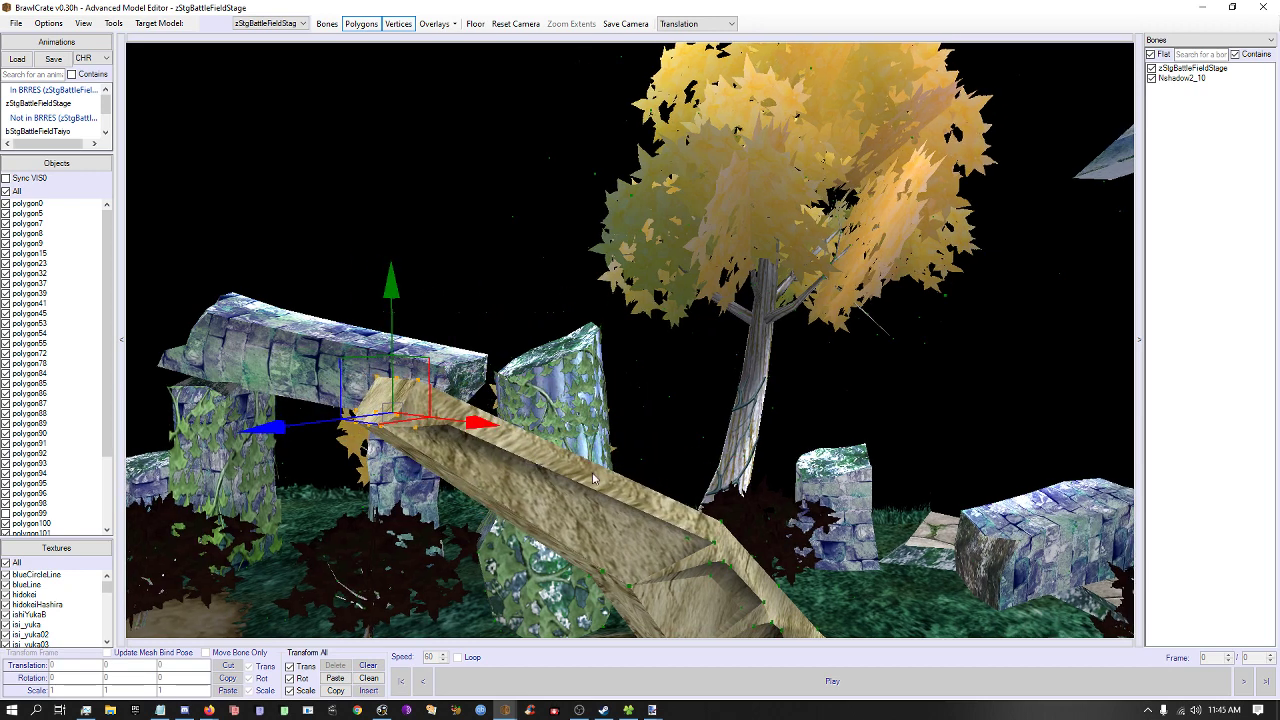
drag(654, 429, 760, 458)
right_drag(646, 321, 616, 347)
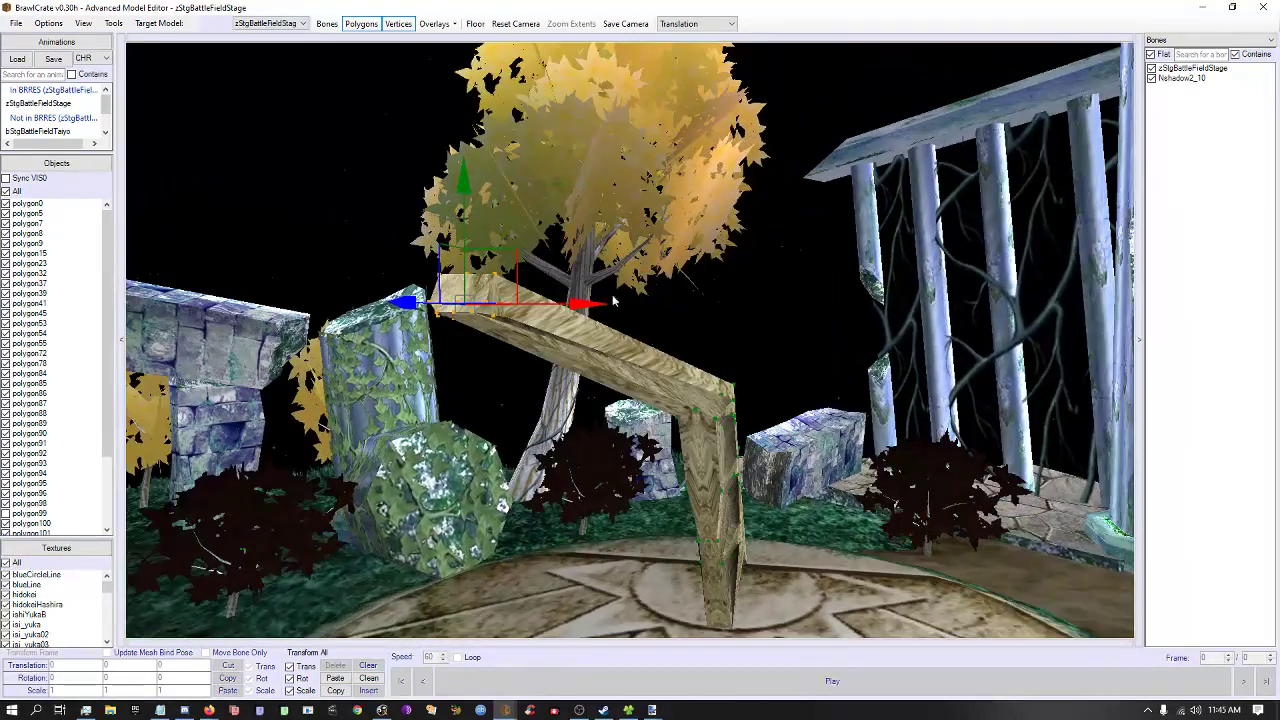
drag(594, 306, 849, 317)
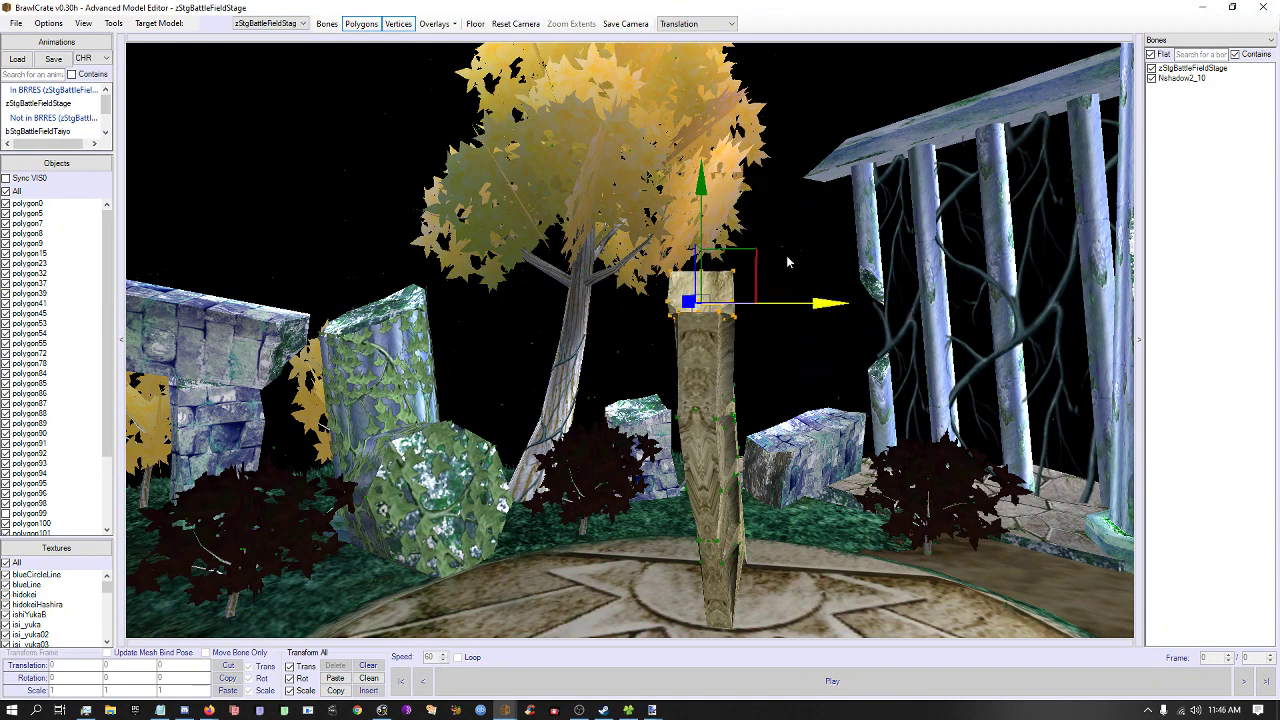
Lower the pillar's top vertices further to shorten it, adjust their X and Z position, and clear the vertex selection.
drag(701, 190, 704, 270)
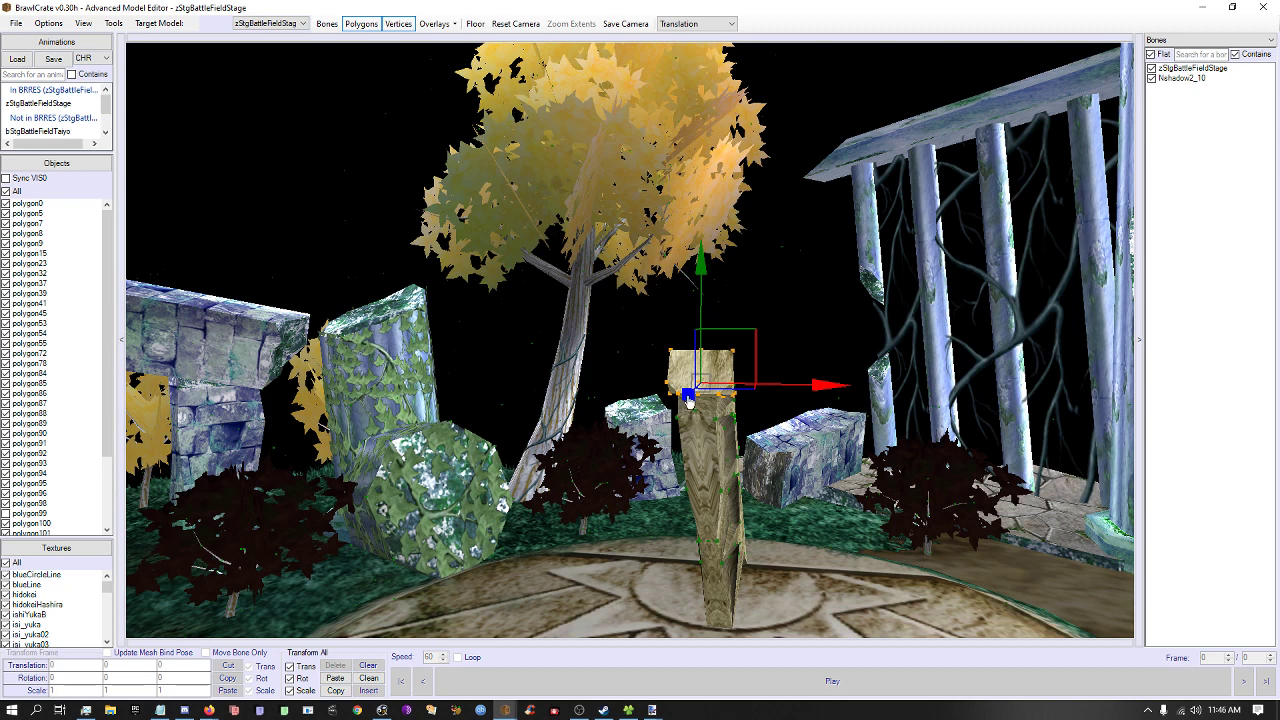
drag(688, 400, 701, 386)
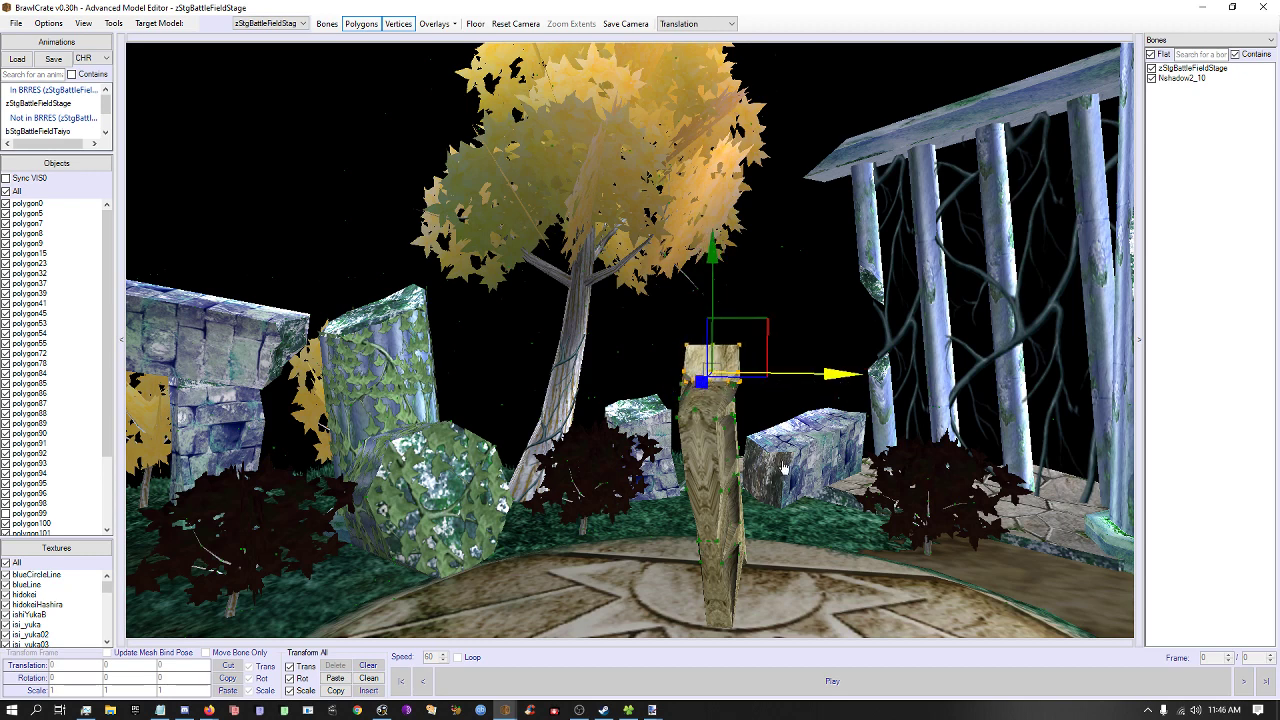
mouse_move(713, 307)
mouse_down()
mouse_move(714, 329)
mouse_move(713, 298)
mouse_up()
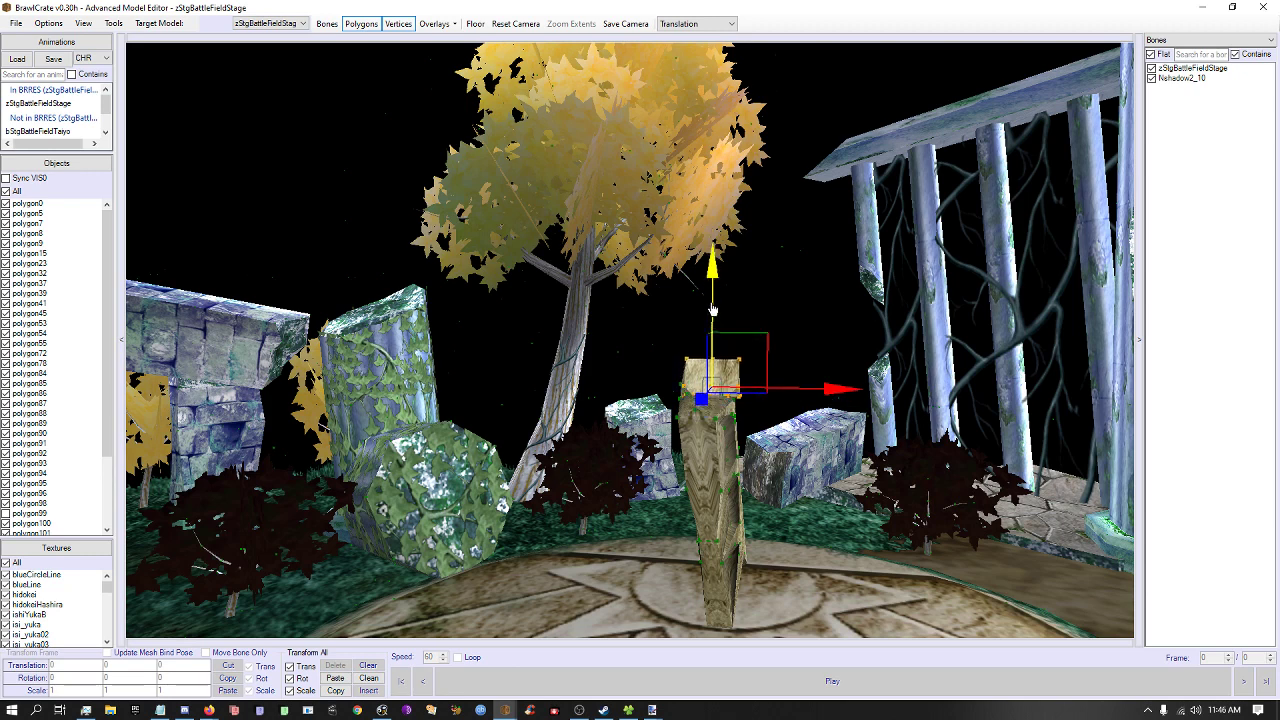
drag(705, 408, 710, 403)
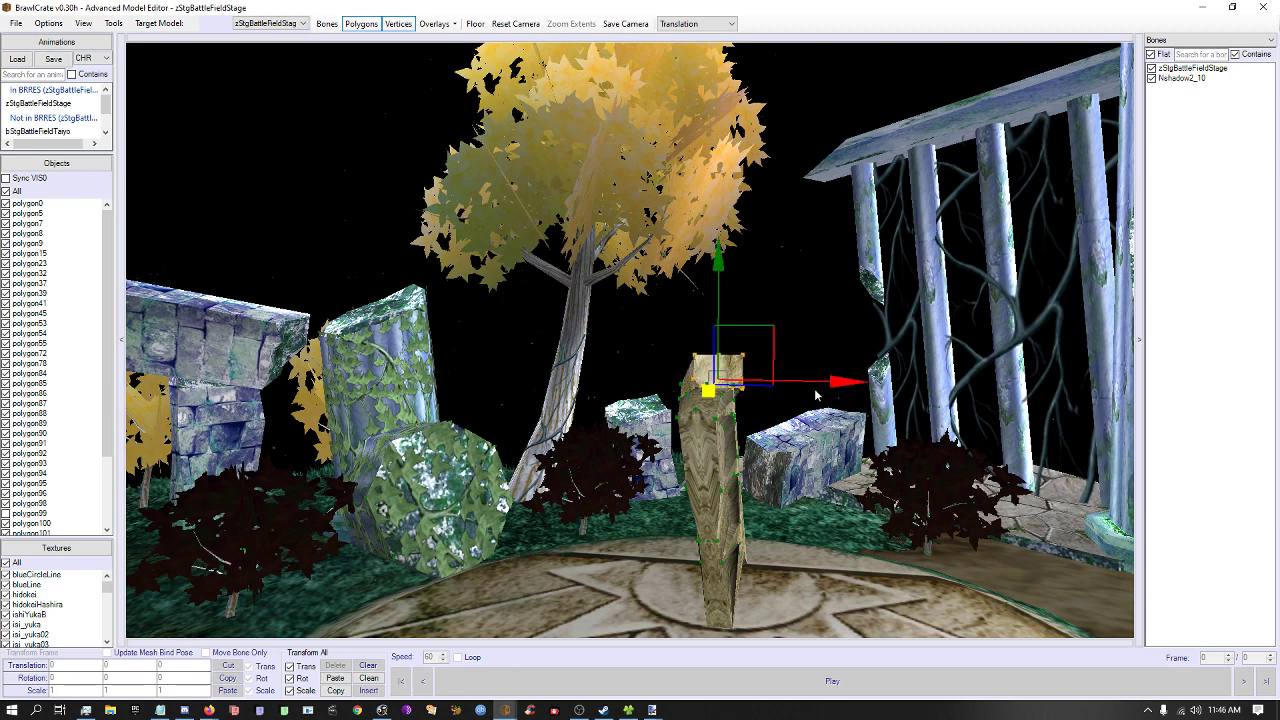
drag(815, 388, 798, 387)
click(797, 297)
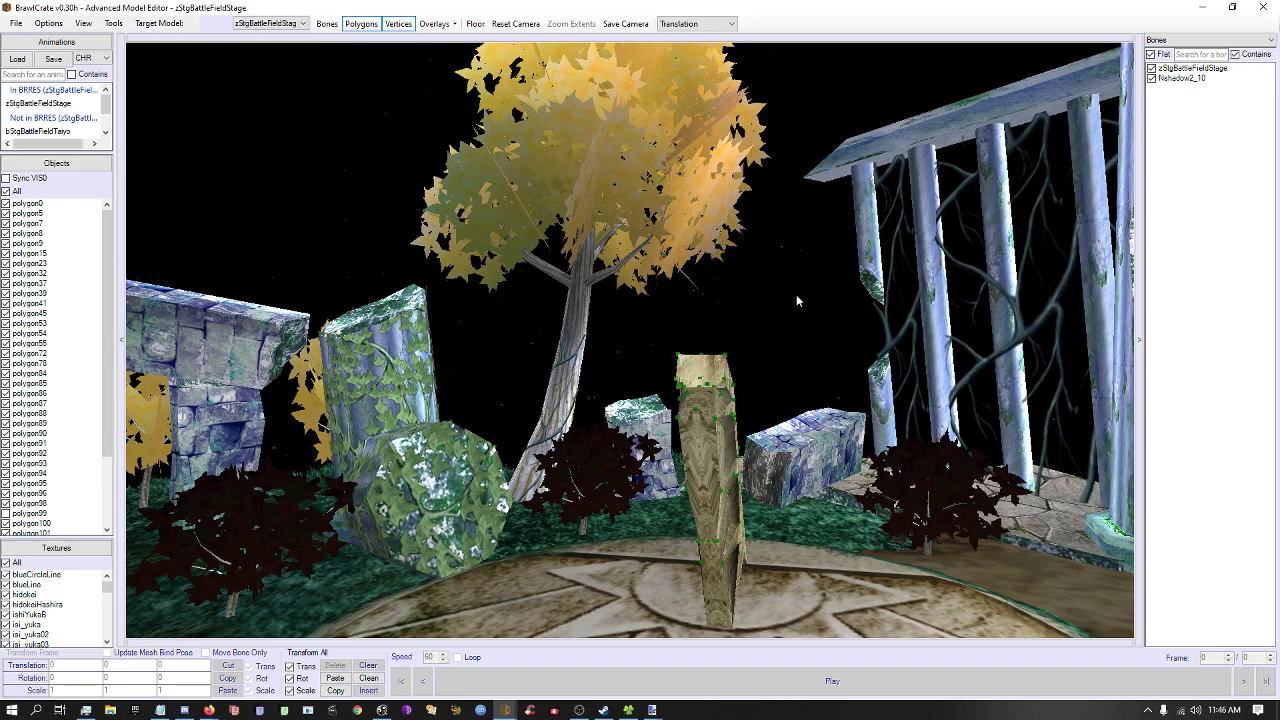
Examine the reshaped sundial pillar from another angle, both against the whole stage and up close.
drag(797, 300, 614, 318)
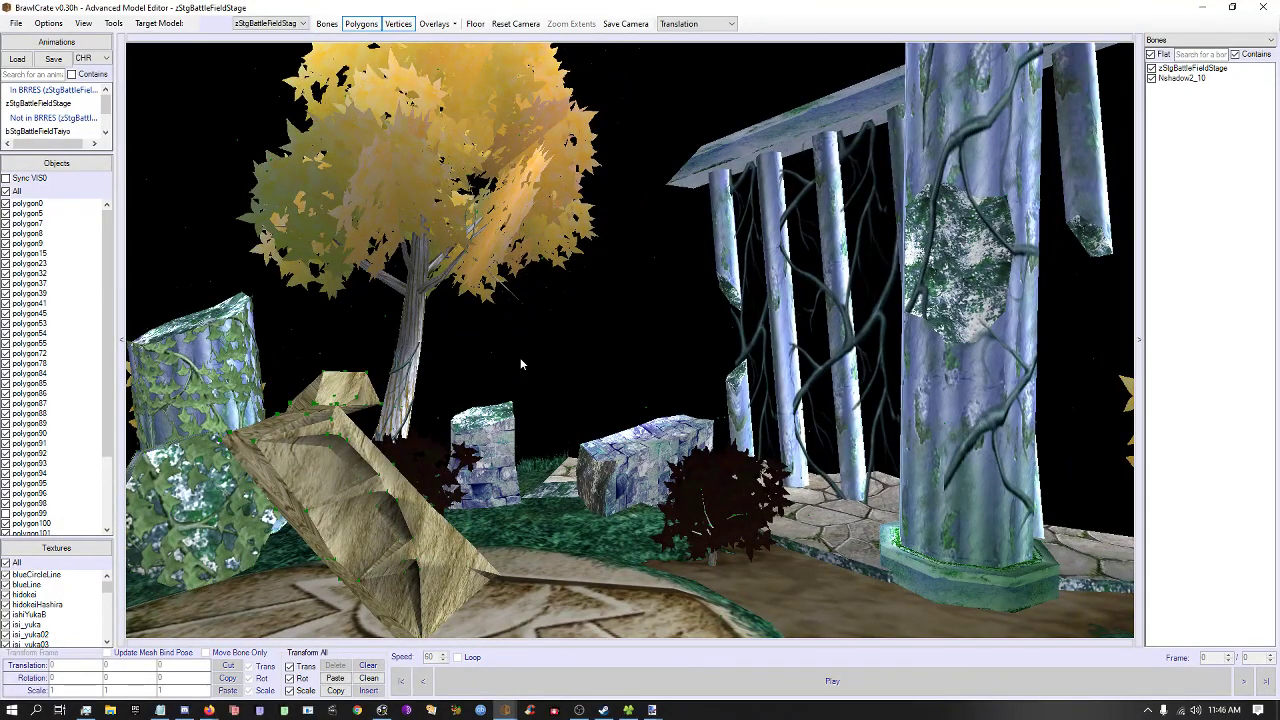
scroll(526, 354, down, 10)
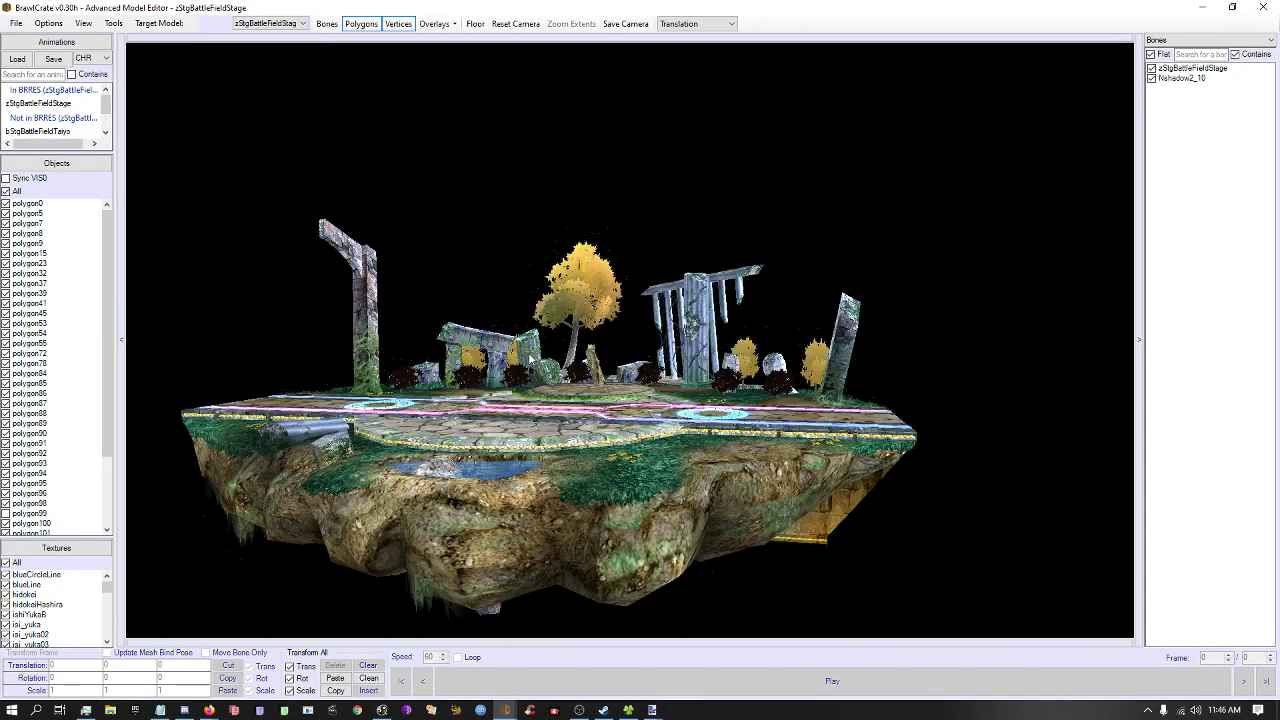
scroll(529, 357, up, 10)
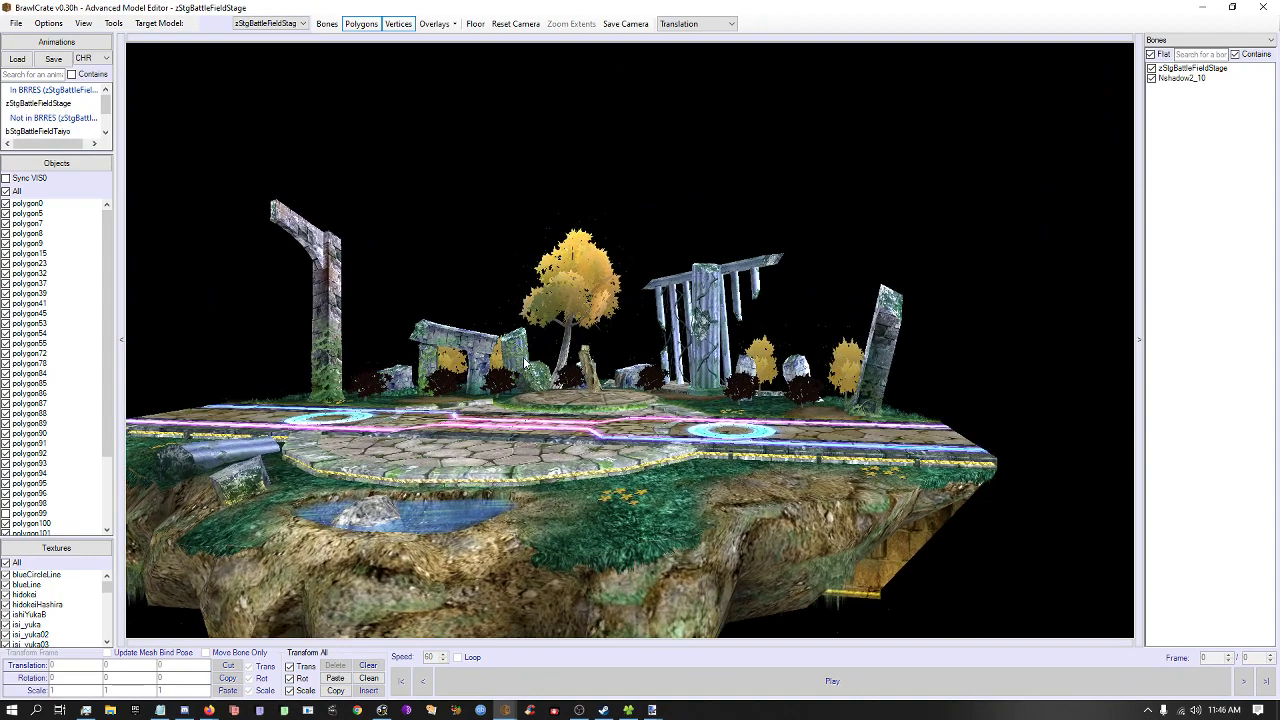
scroll(527, 383, up, 1)
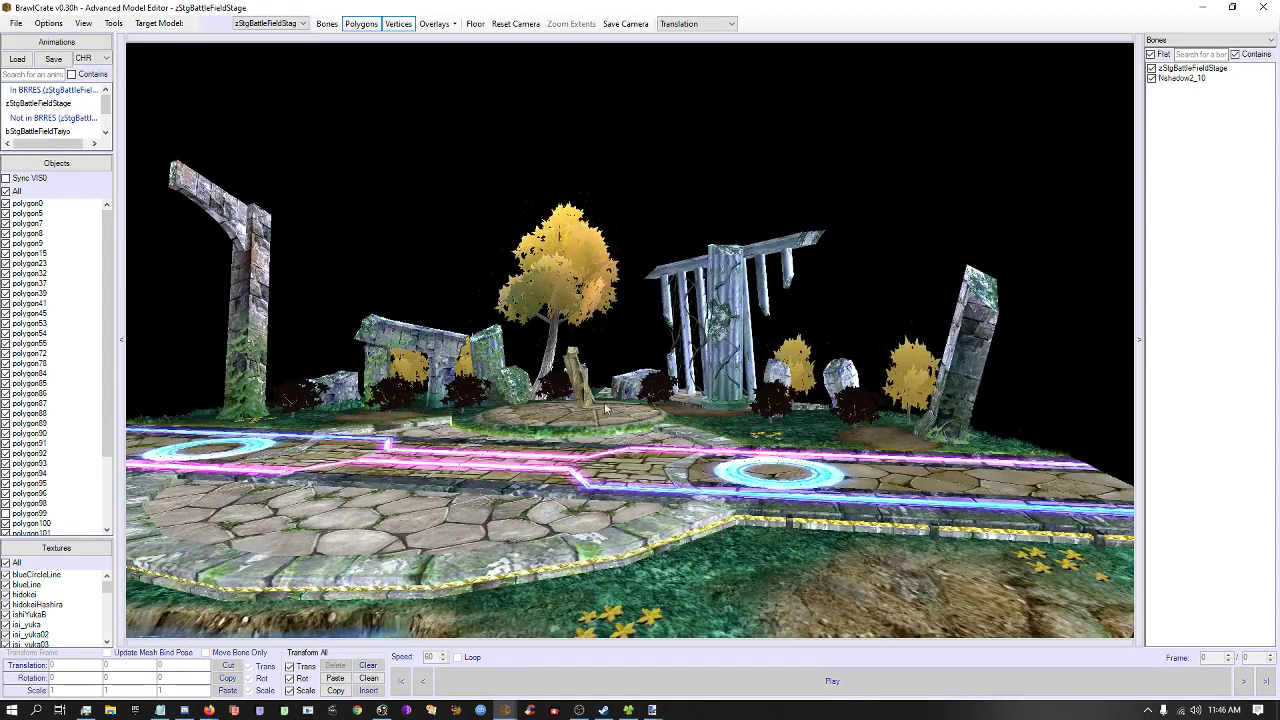
scroll(576, 410, up, 8)
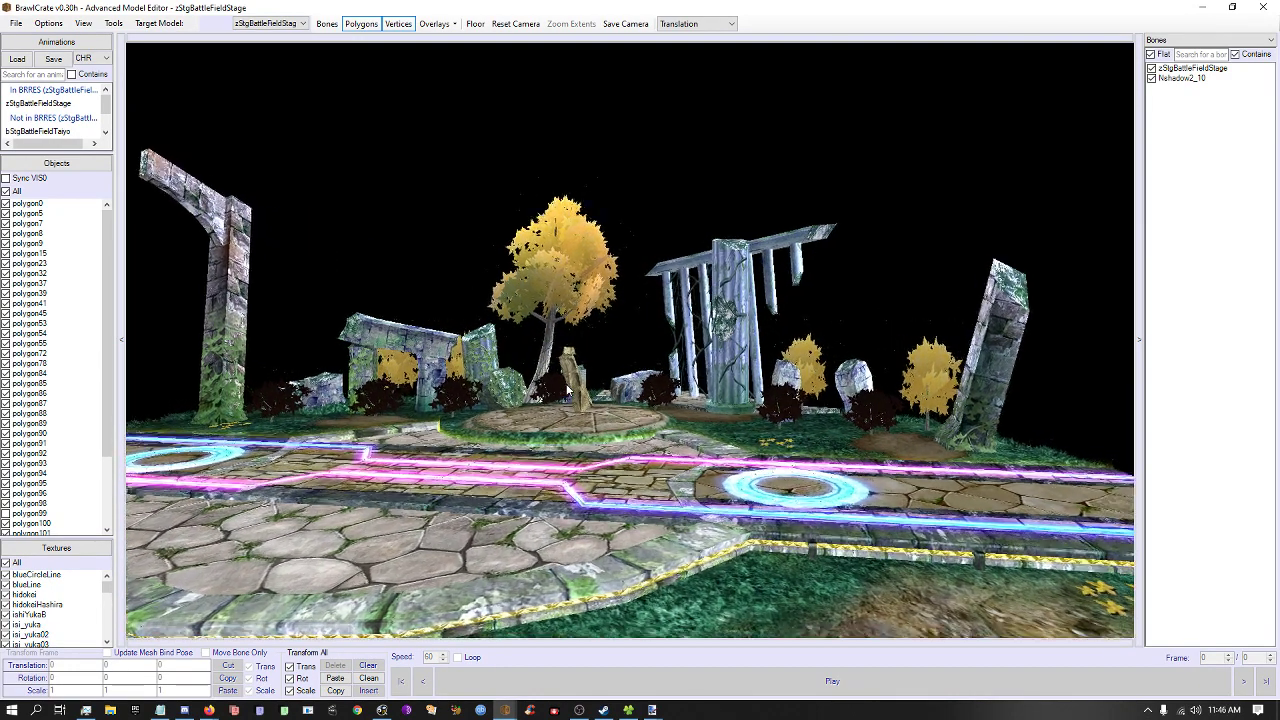
scroll(604, 388, down, 6)
scroll(532, 372, up, 8)
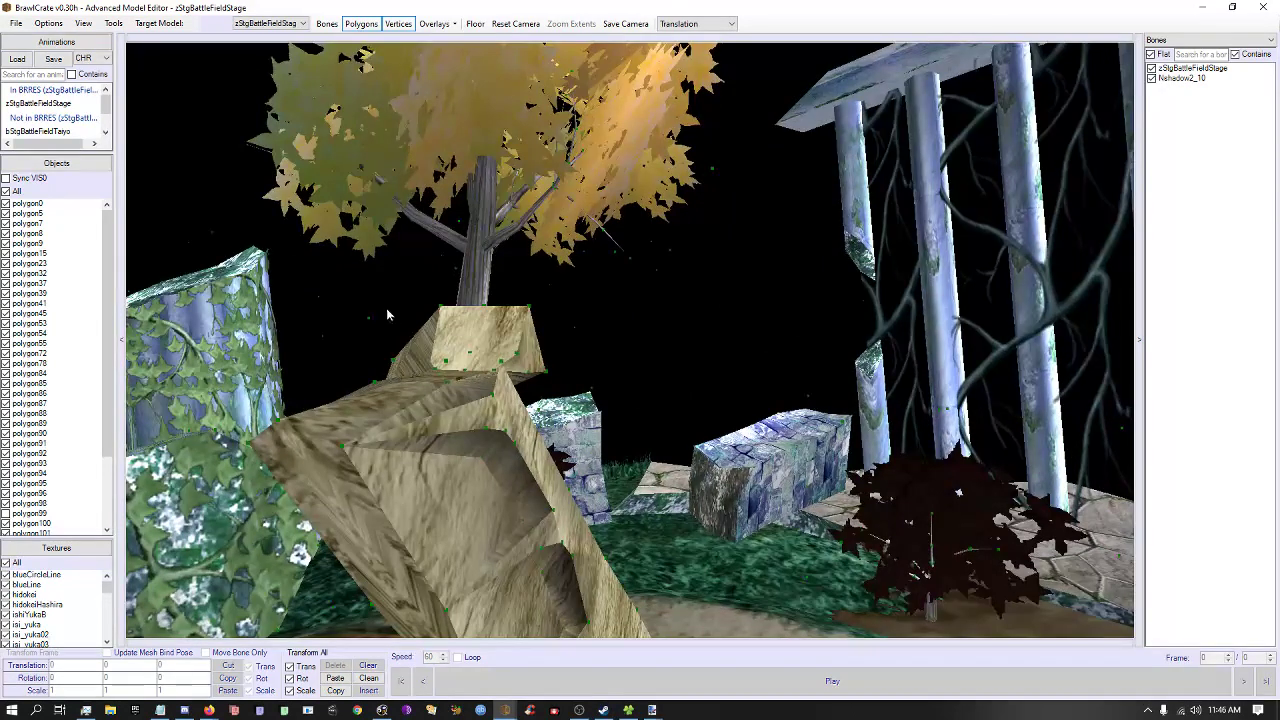
Try to move a larger group of vertices, covering the pillar, tree and ruins behind it, along the X axis.
click(576, 489)
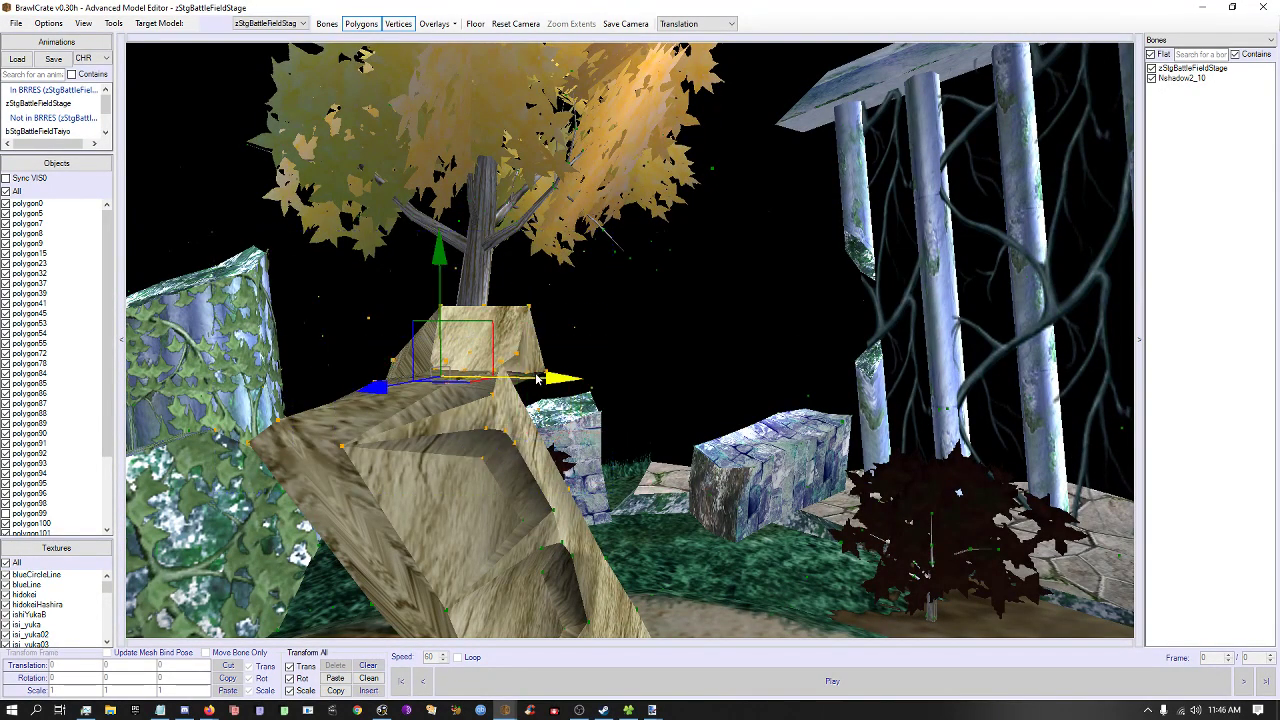
drag(543, 380, 639, 256)
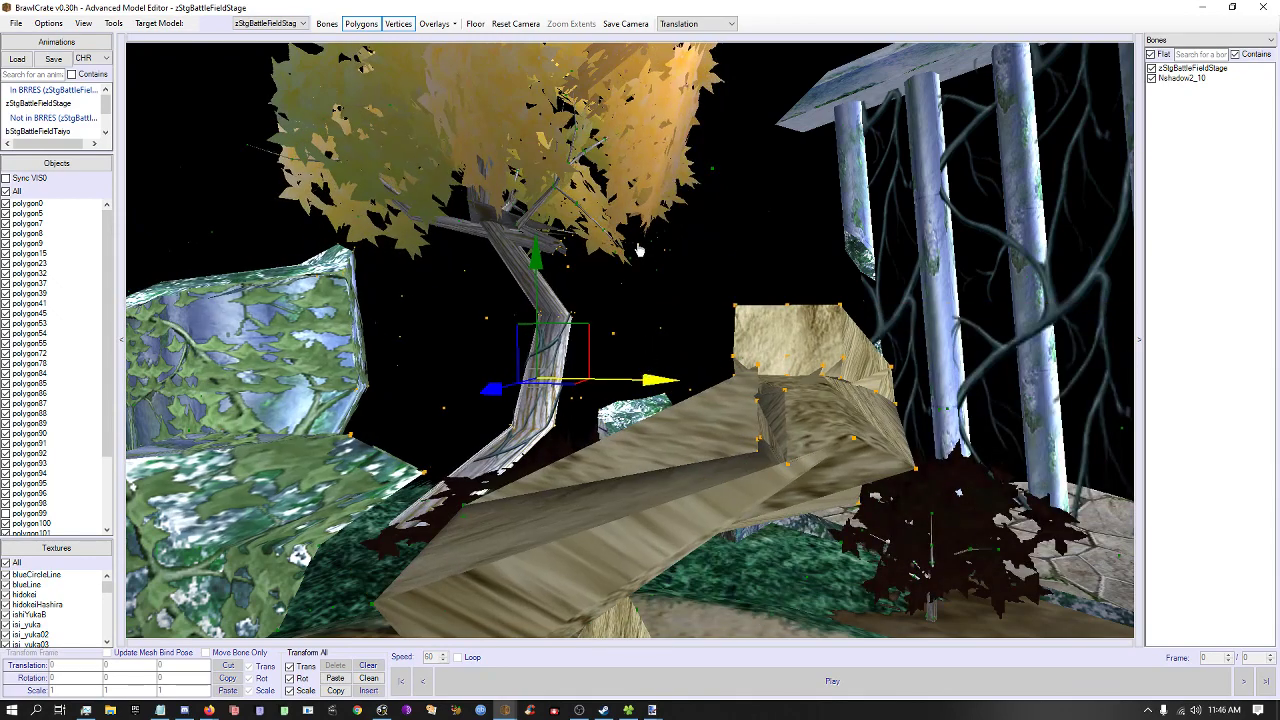
right_drag(640, 250, 637, 242)
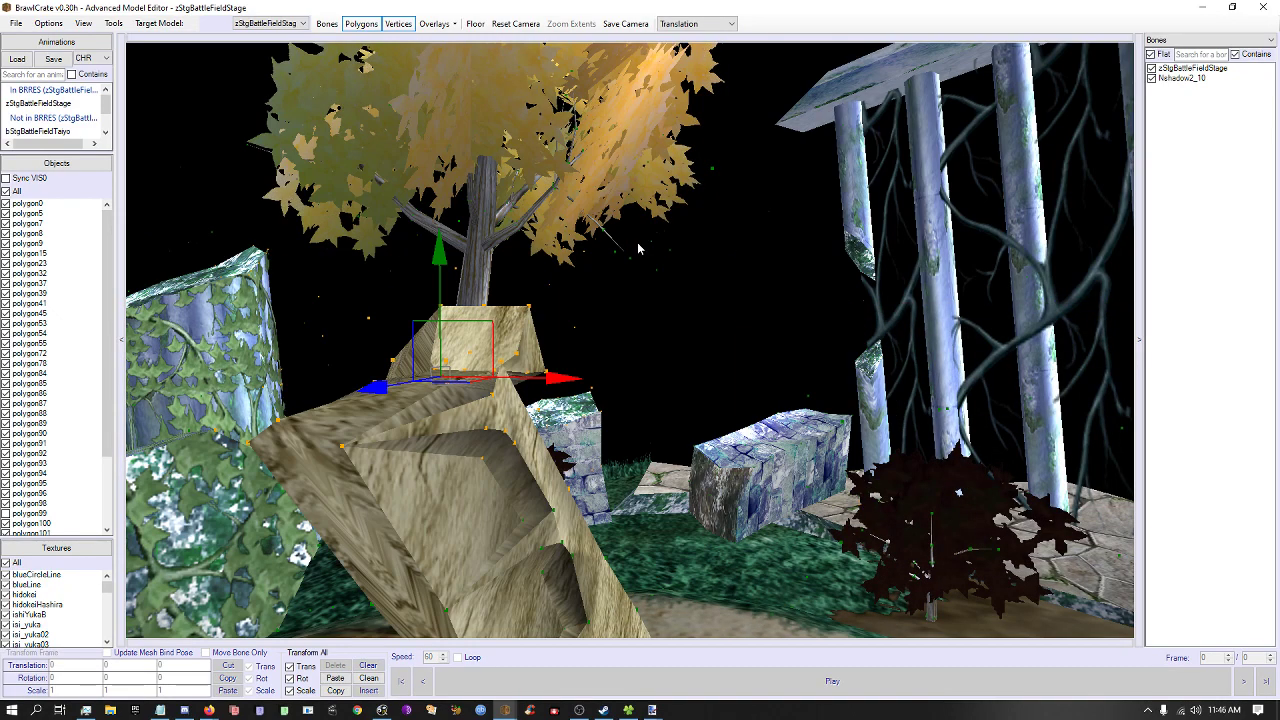
click(666, 355)
Close the current model editor and preview all models of ARC 2 in a maximized model editor.
scroll(666, 355, down, 5)
scroll(662, 360, up, 5)
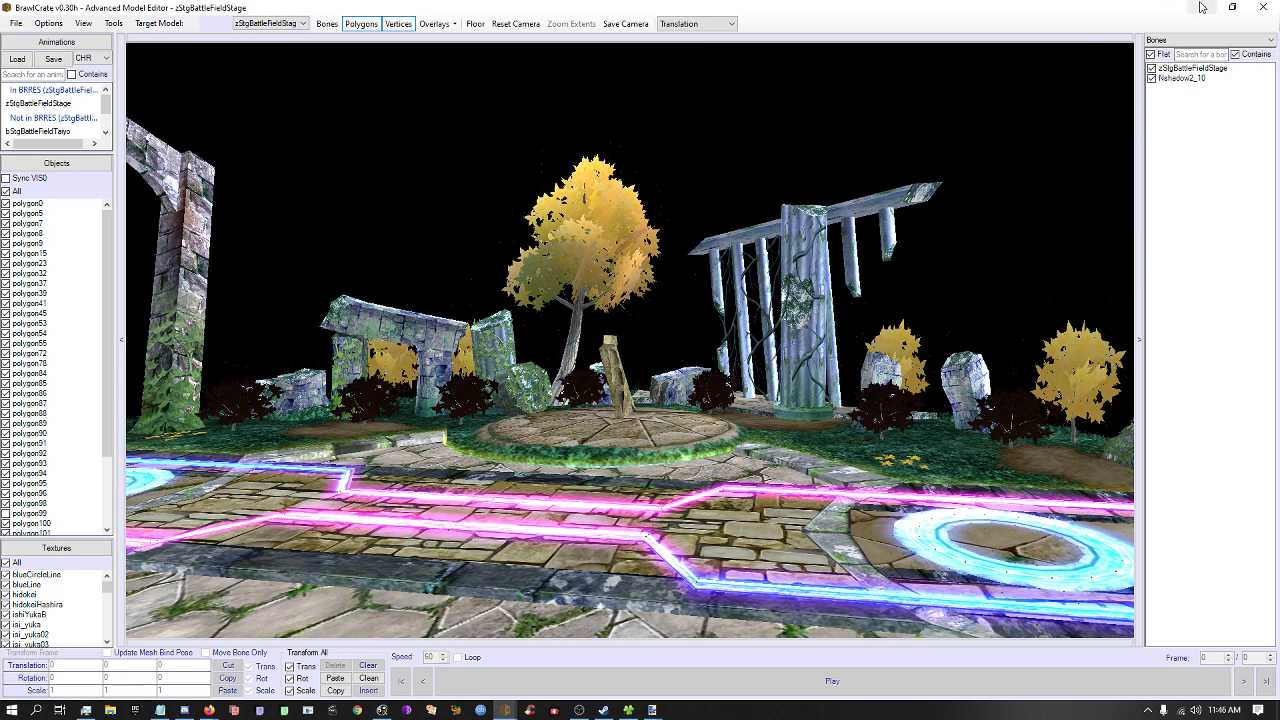
click(1264, 8)
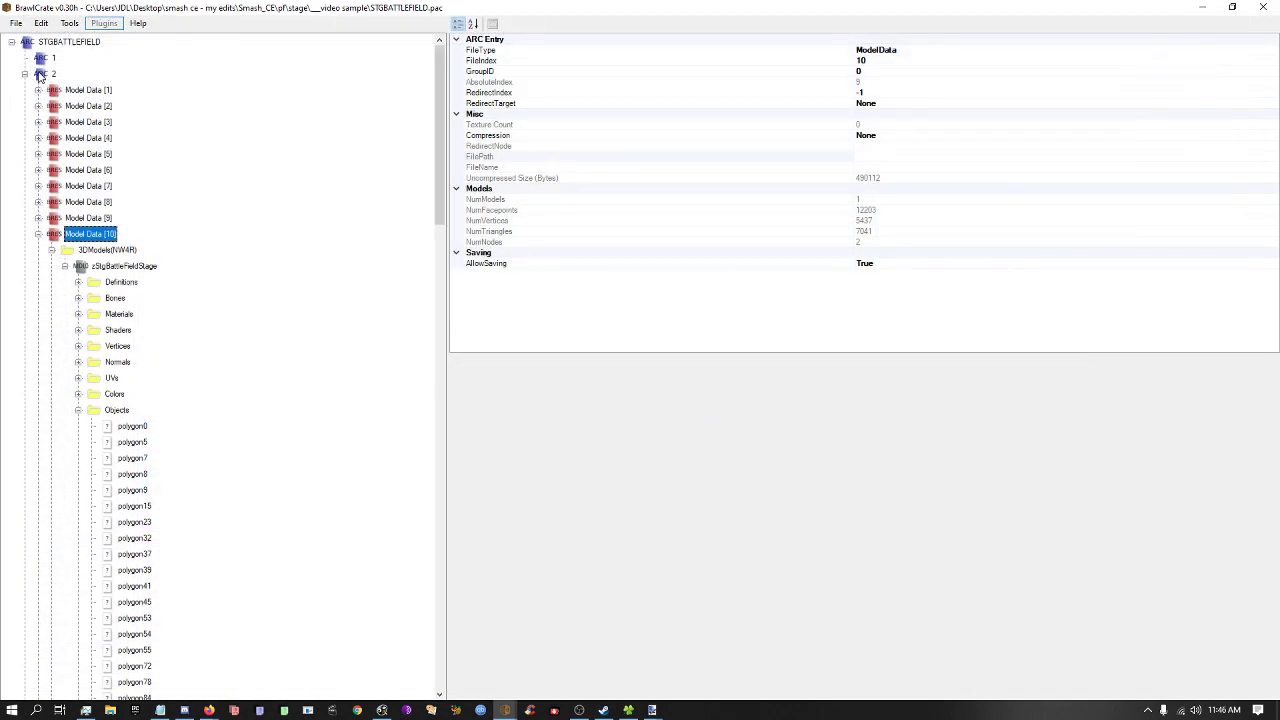
right_click(40, 75)
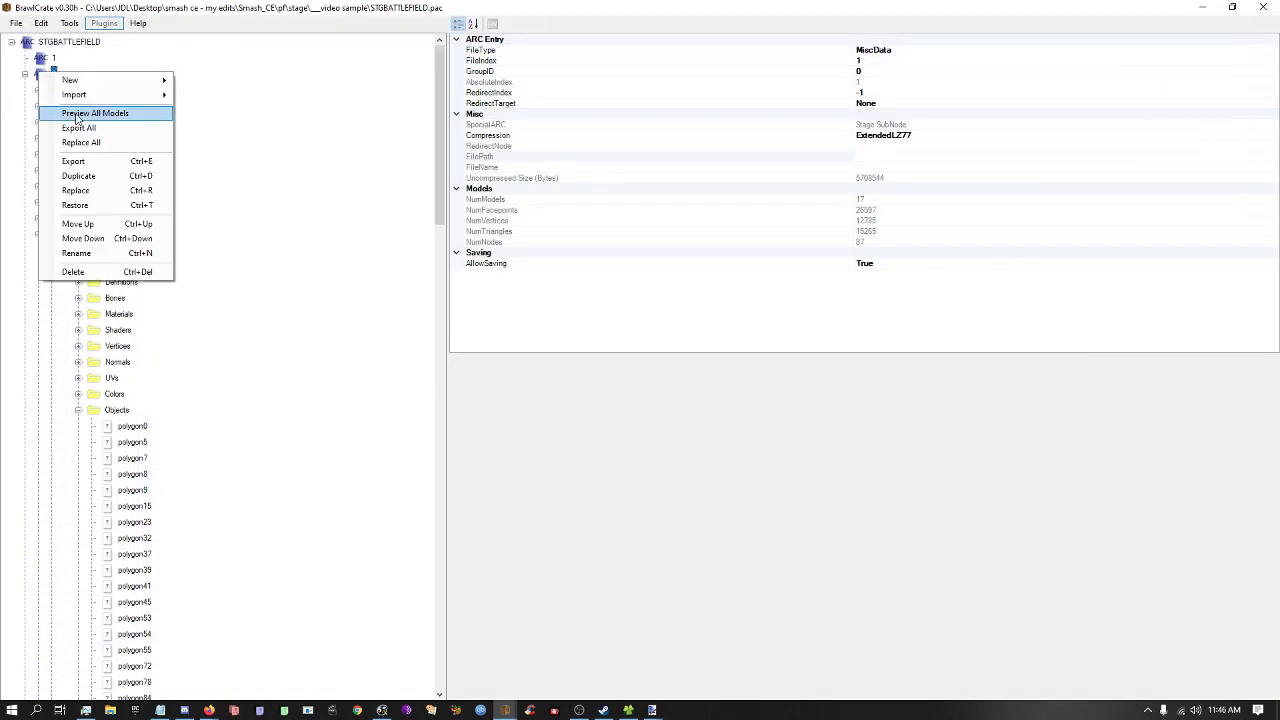
click(80, 111)
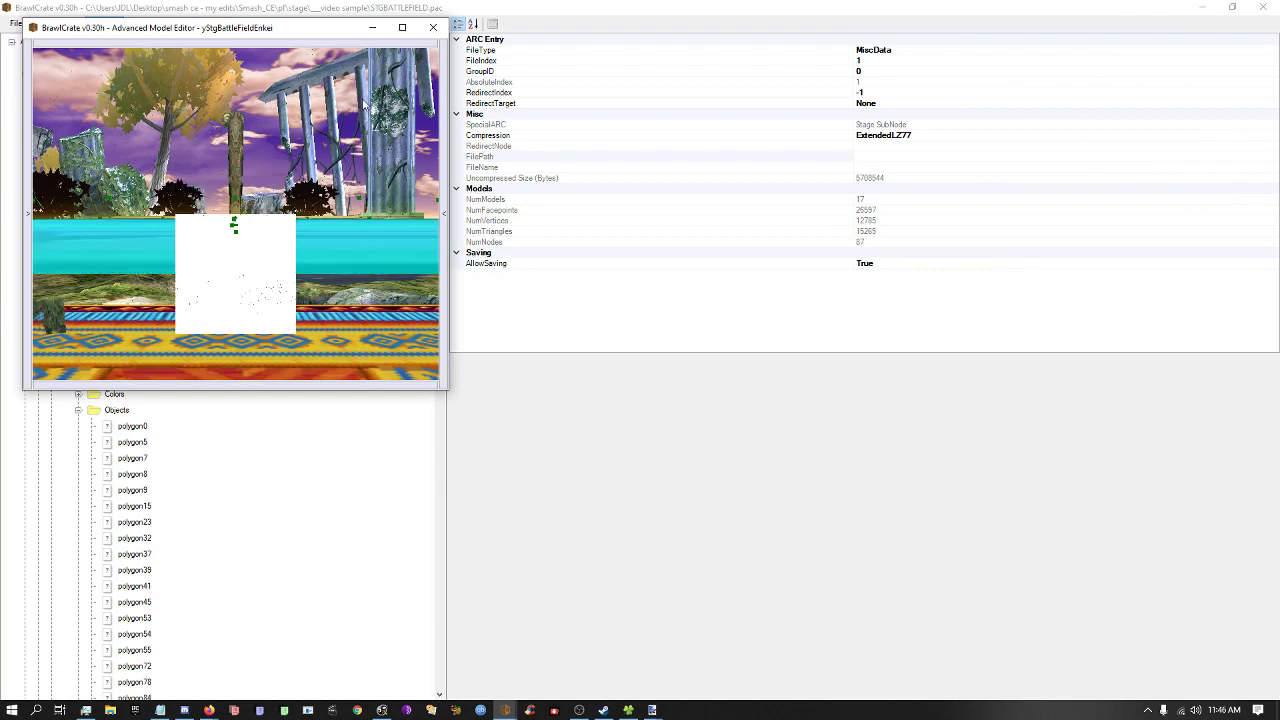
click(402, 27)
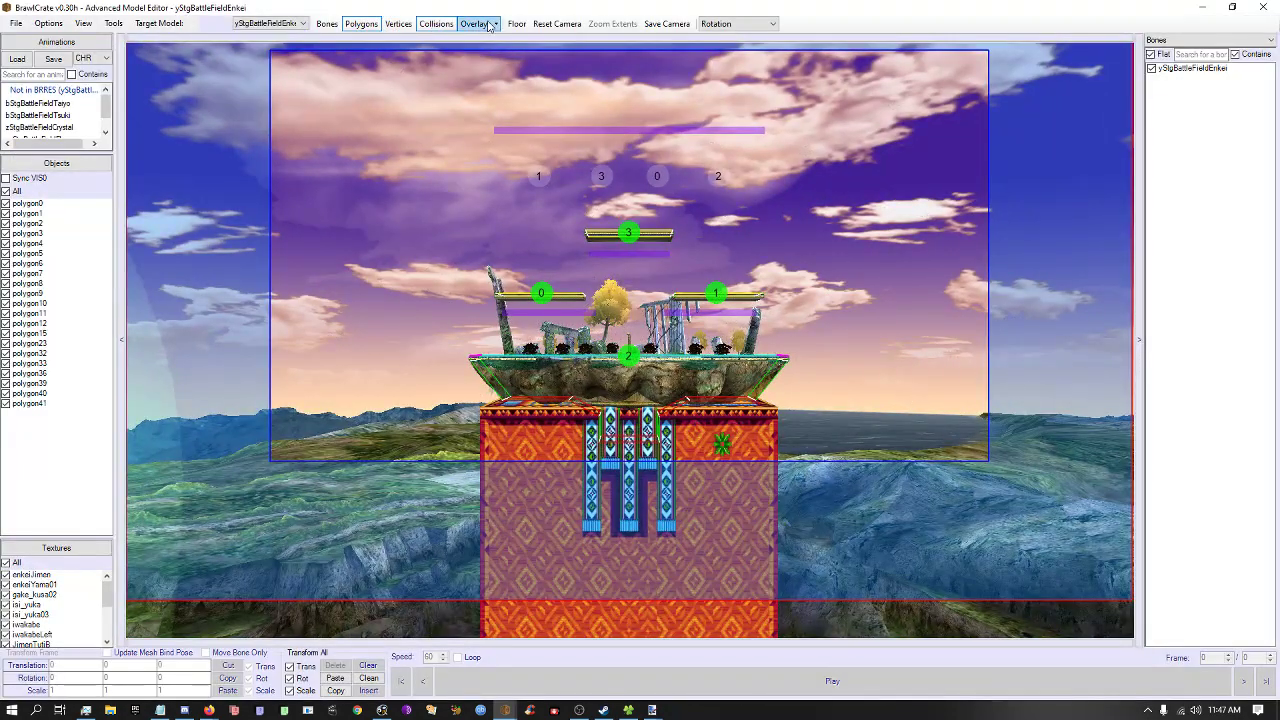
Apply the SCN scene animation StgBattleField00 to the previewed stage and show frame 7500.
click(92, 59)
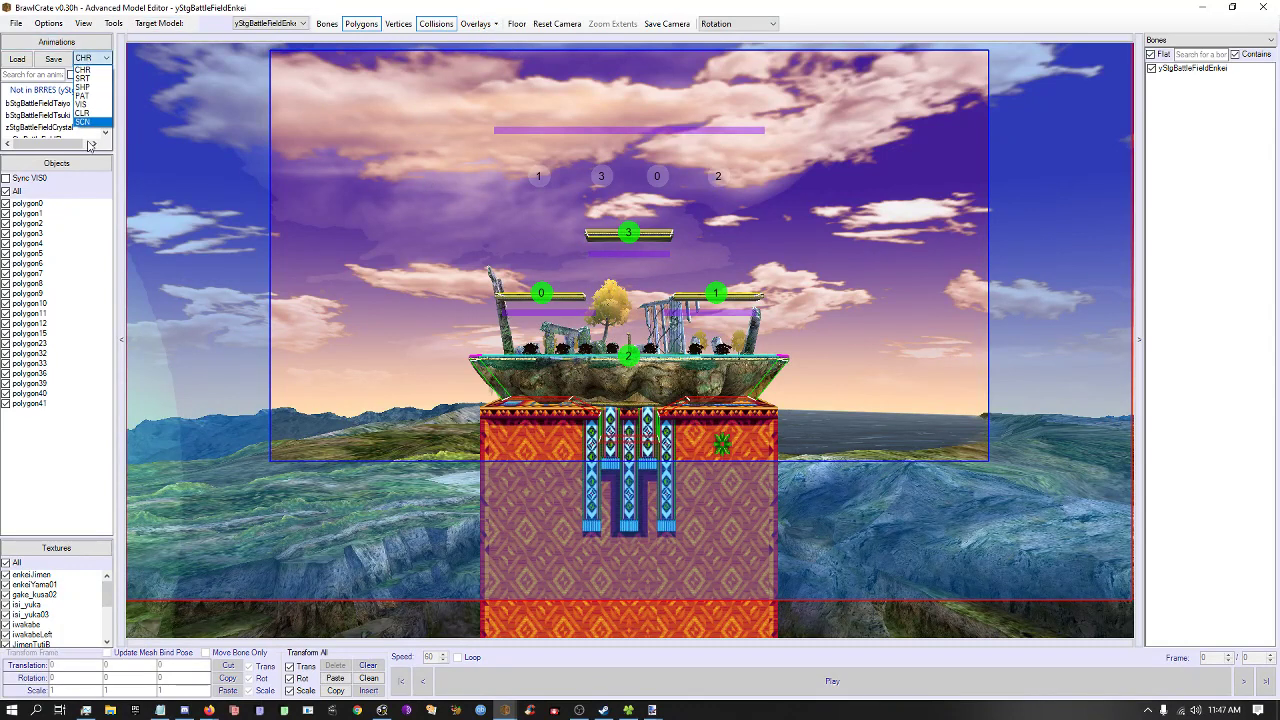
click(94, 126)
click(45, 107)
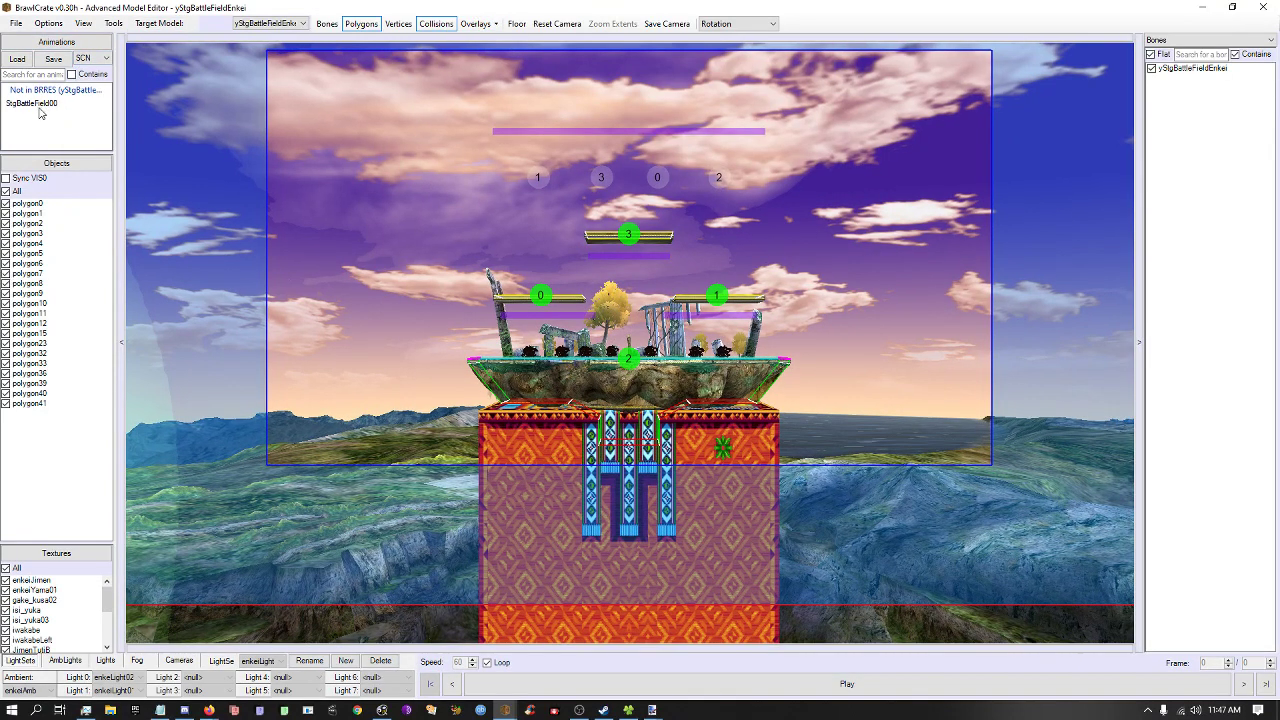
click(38, 110)
click(1215, 663)
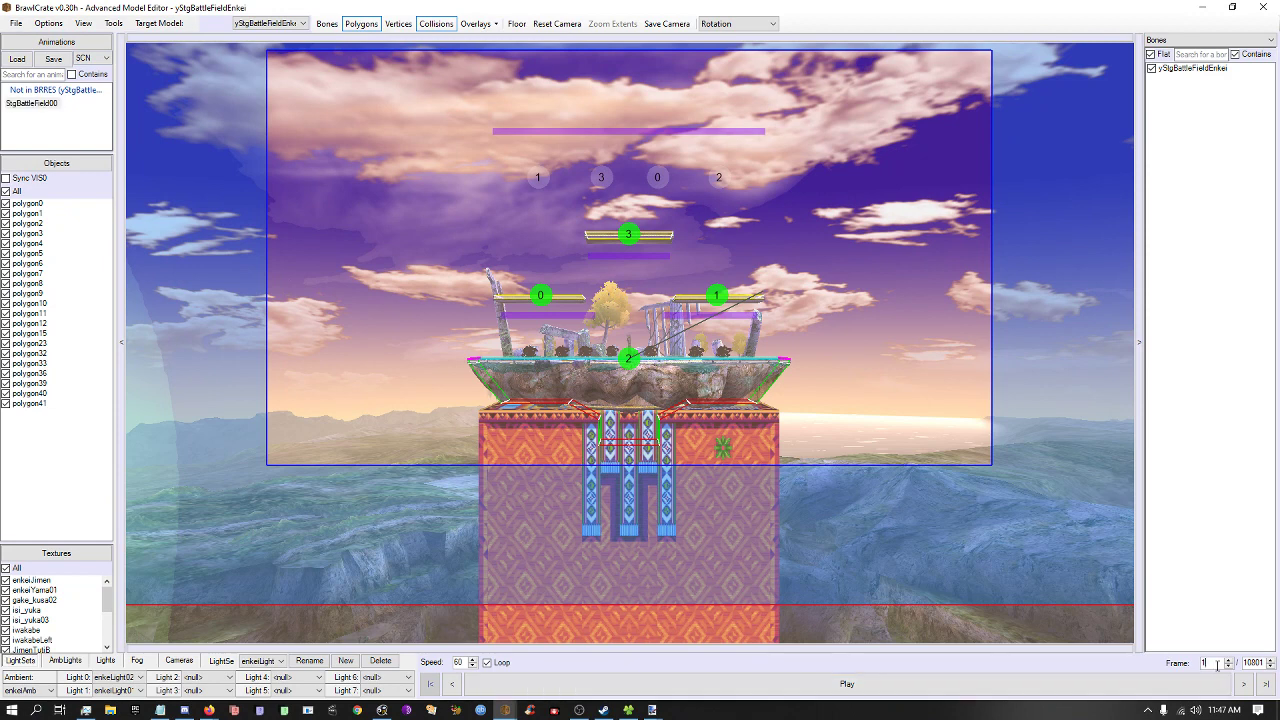
text(7500)
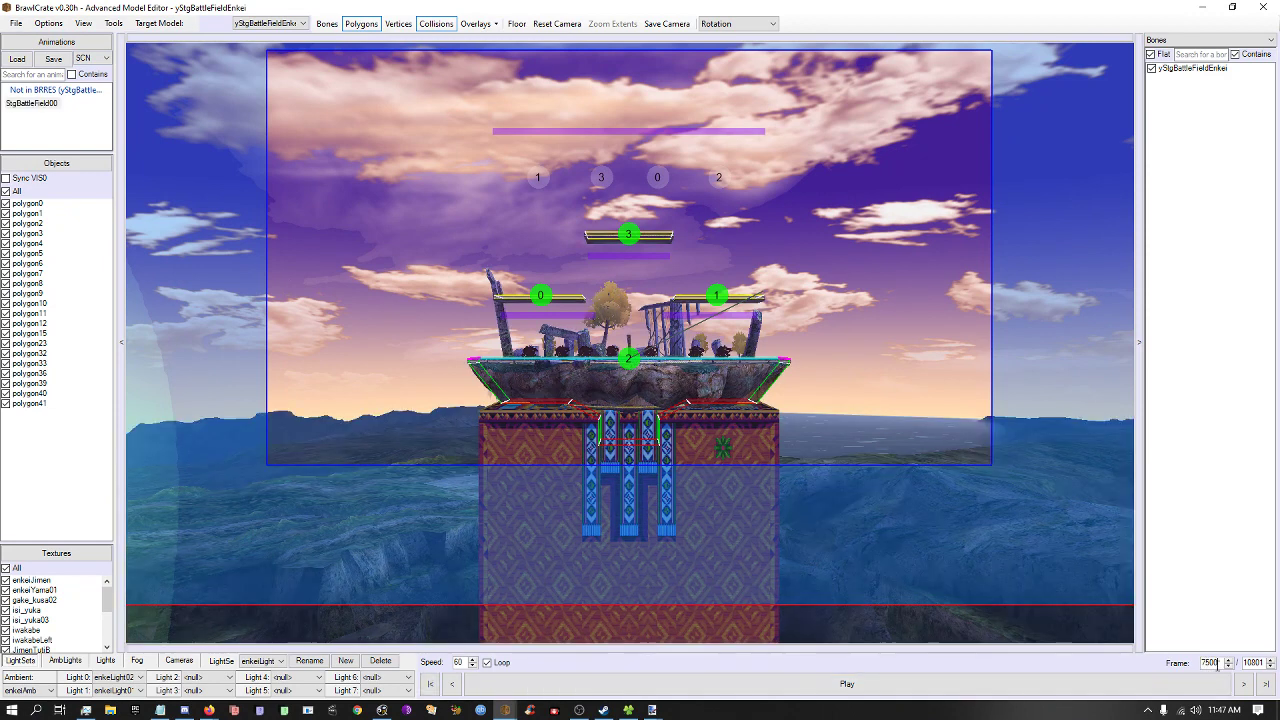
Examine the scene's light set, fog settings and list of lights, keeping the light named program selected.
click(30, 692)
click(30, 692)
click(128, 680)
click(128, 680)
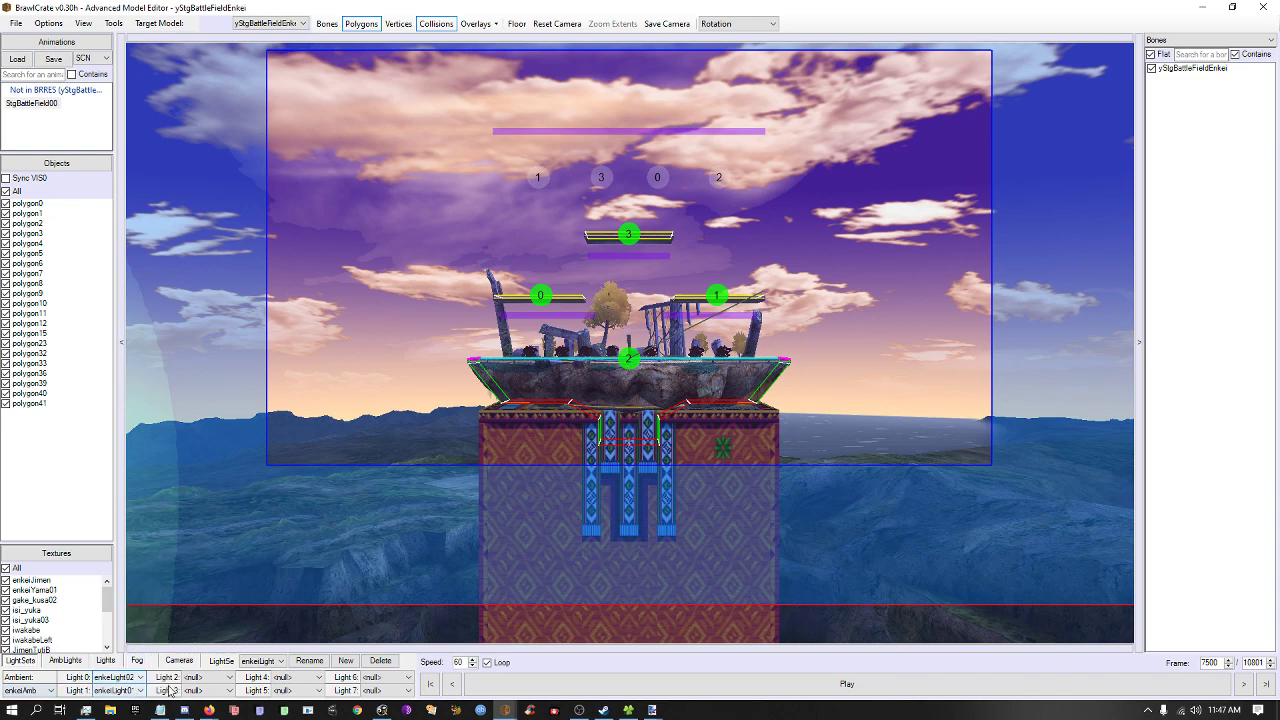
click(106, 661)
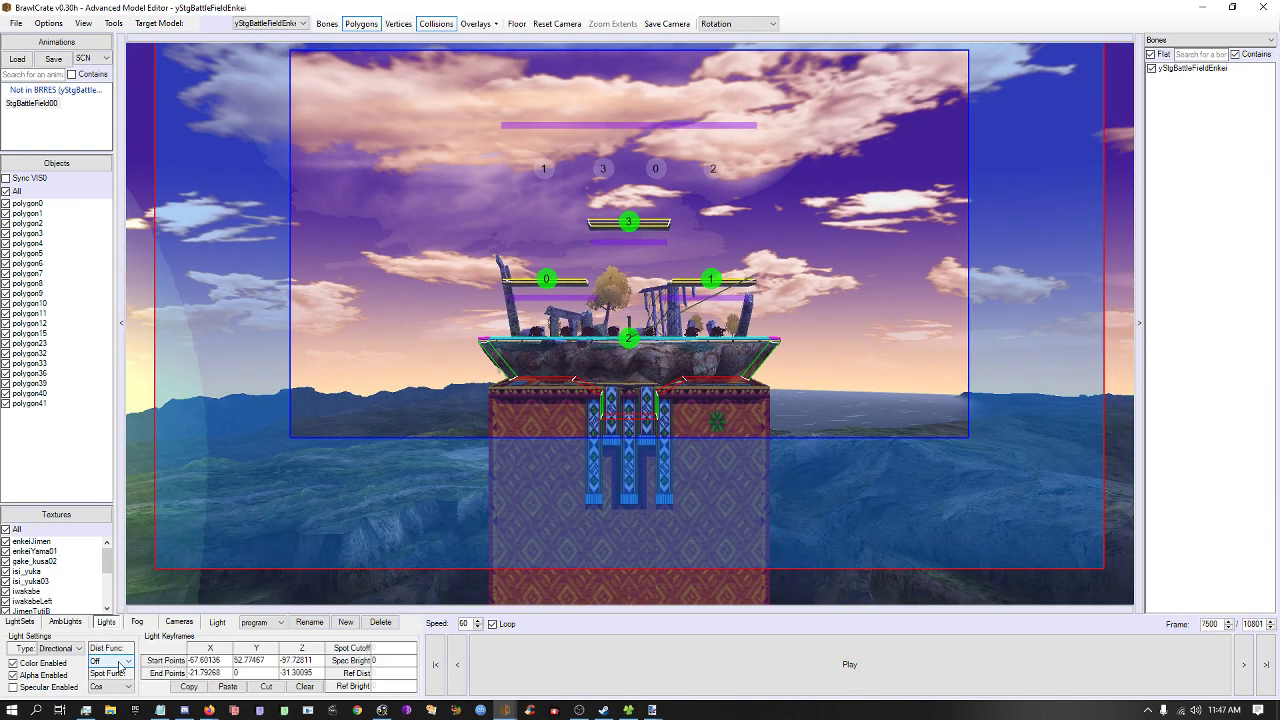
click(137, 660)
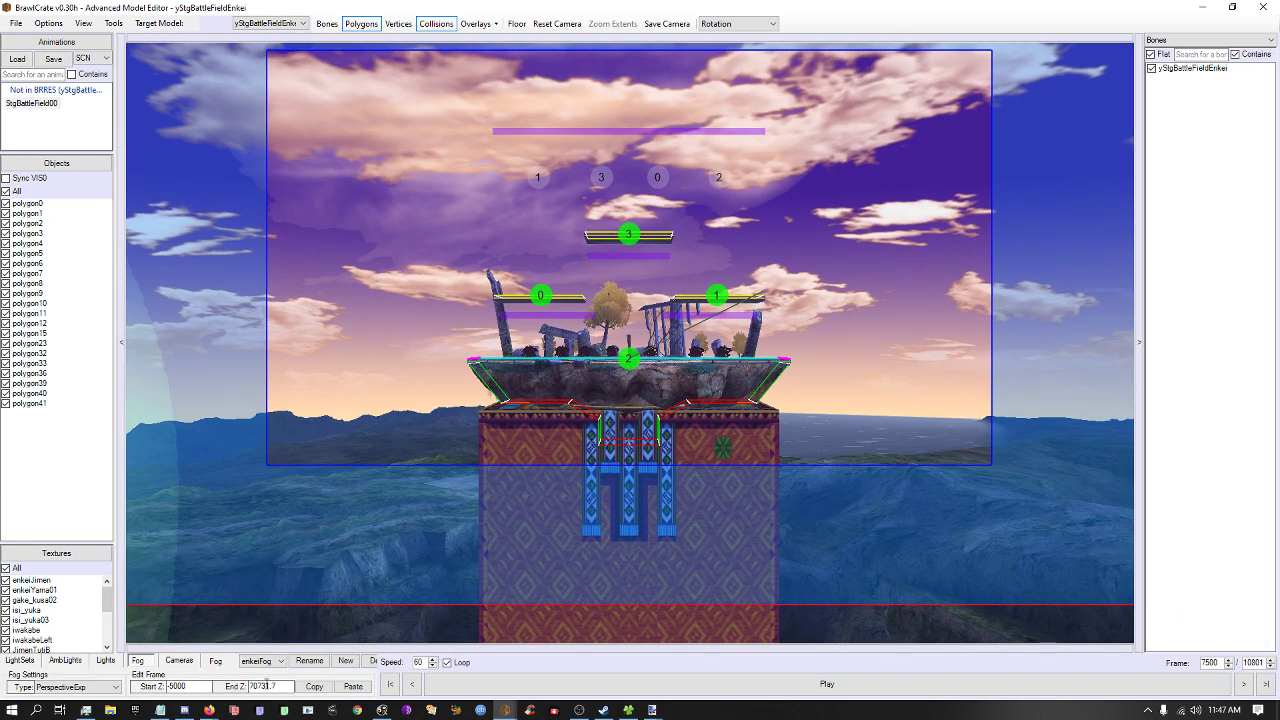
click(70, 688)
click(70, 688)
click(106, 661)
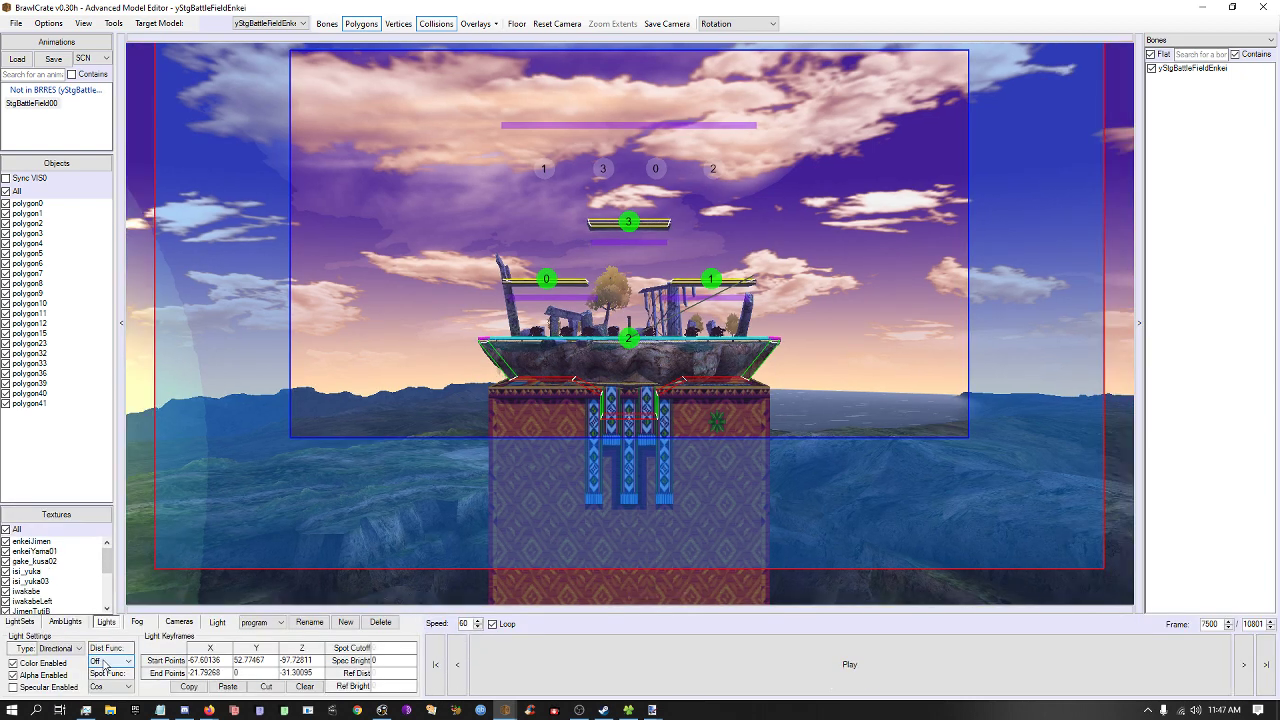
click(262, 622)
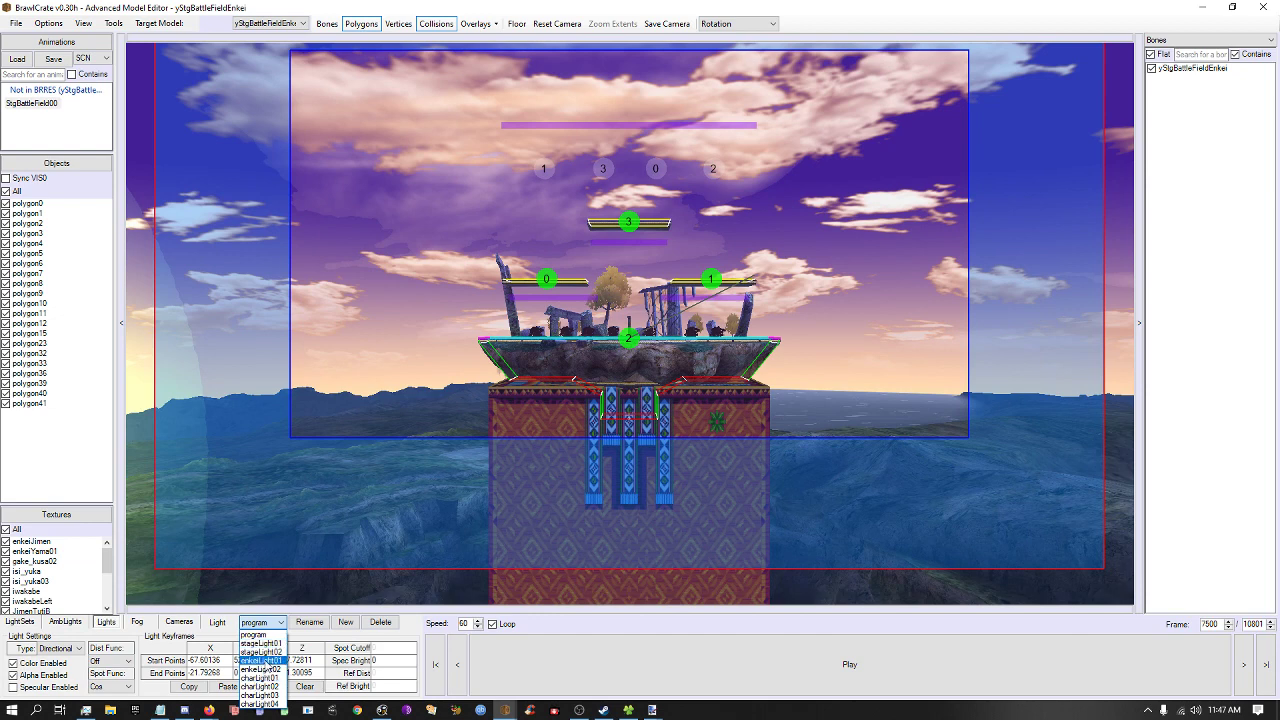
click(264, 634)
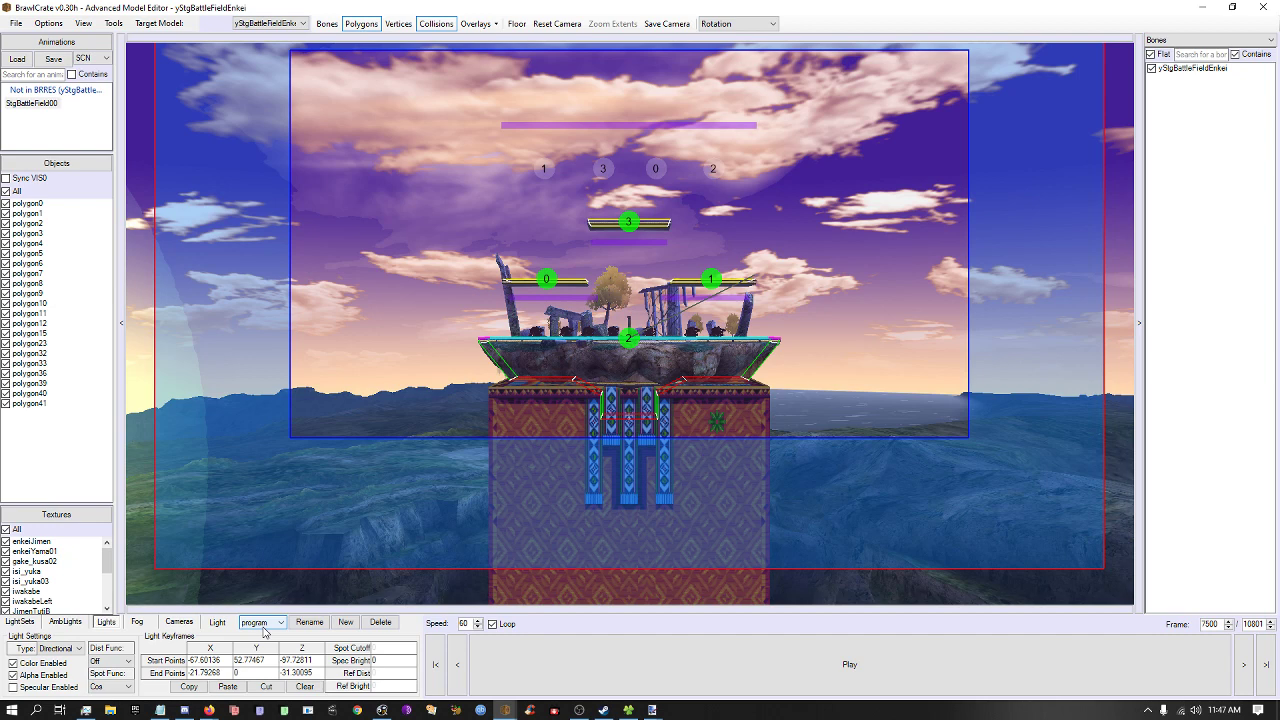
Restore the model editor to a smaller window and close it.
right_drag(456, 405, 554, 494)
double_click(1123, 6)
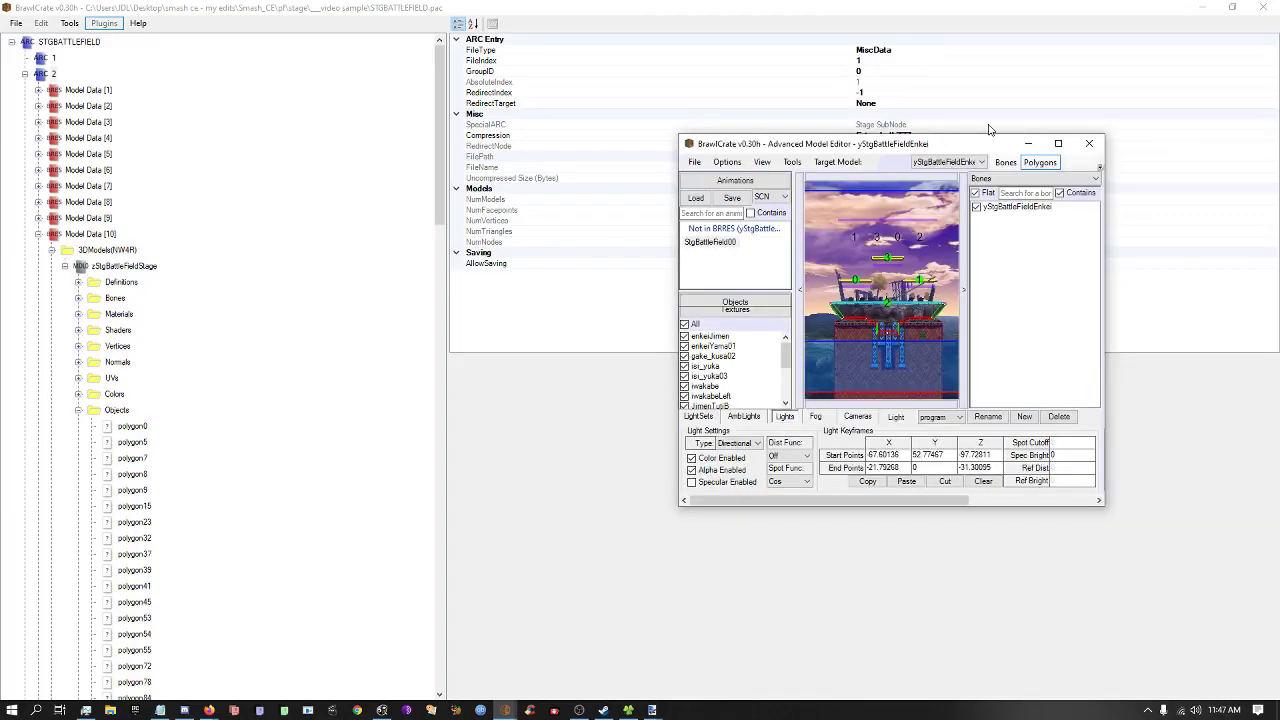
click(1090, 141)
Examine the SCN0 light set and fog references of the hidokei material in zStgBattleFieldStage.
click(100, 266)
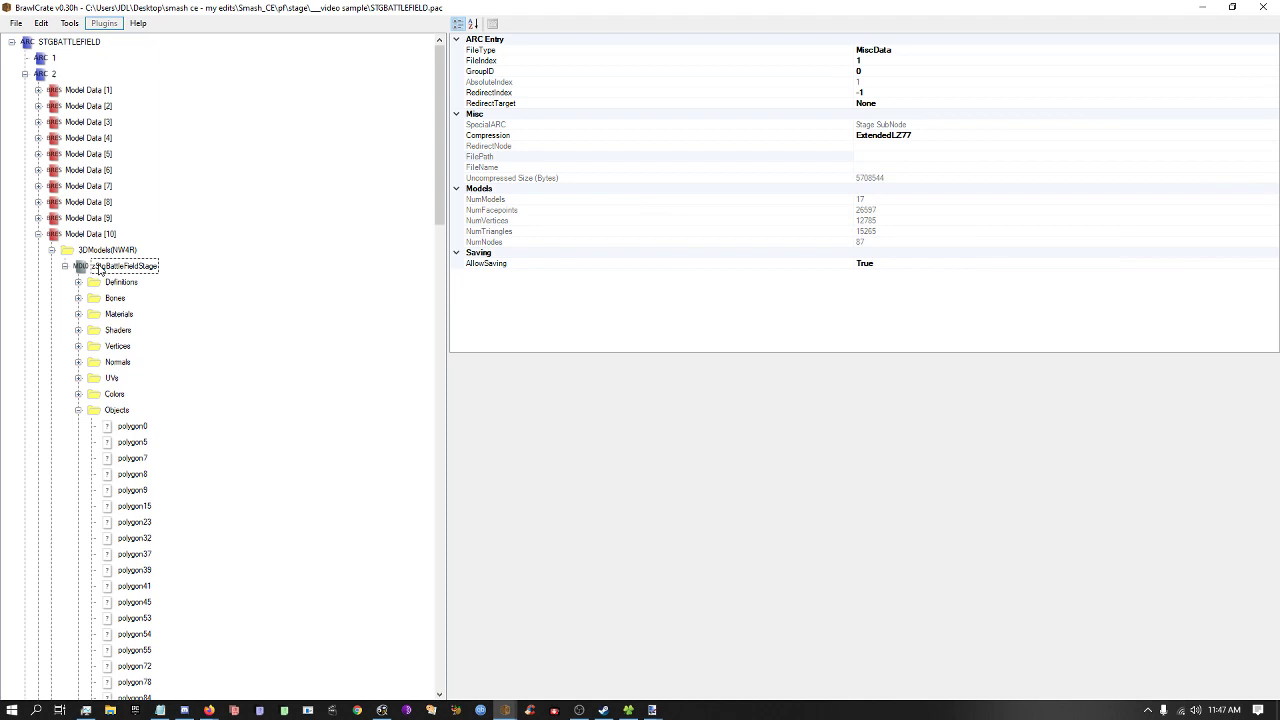
click(118, 330)
key(Right)
key(Right)
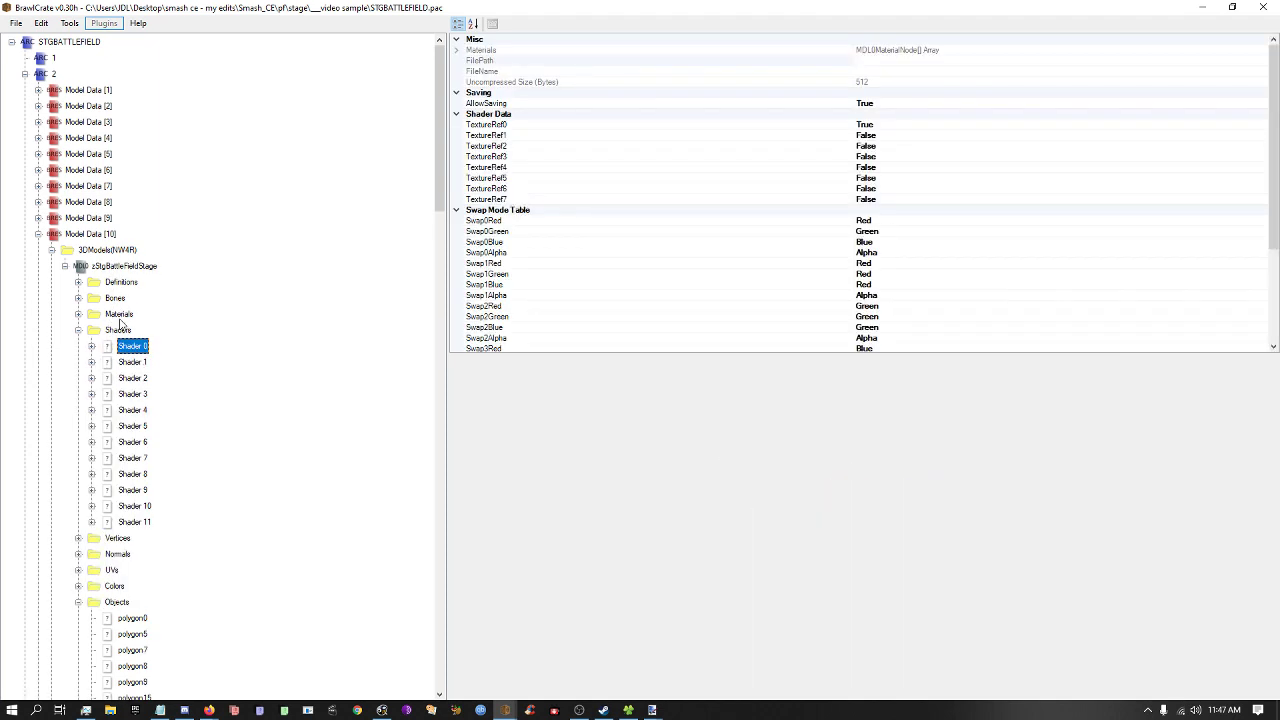
key(Left)
key(Left)
key(Up)
key(Right)
key(Right)
key(Down)
key(Down)
key(Down)
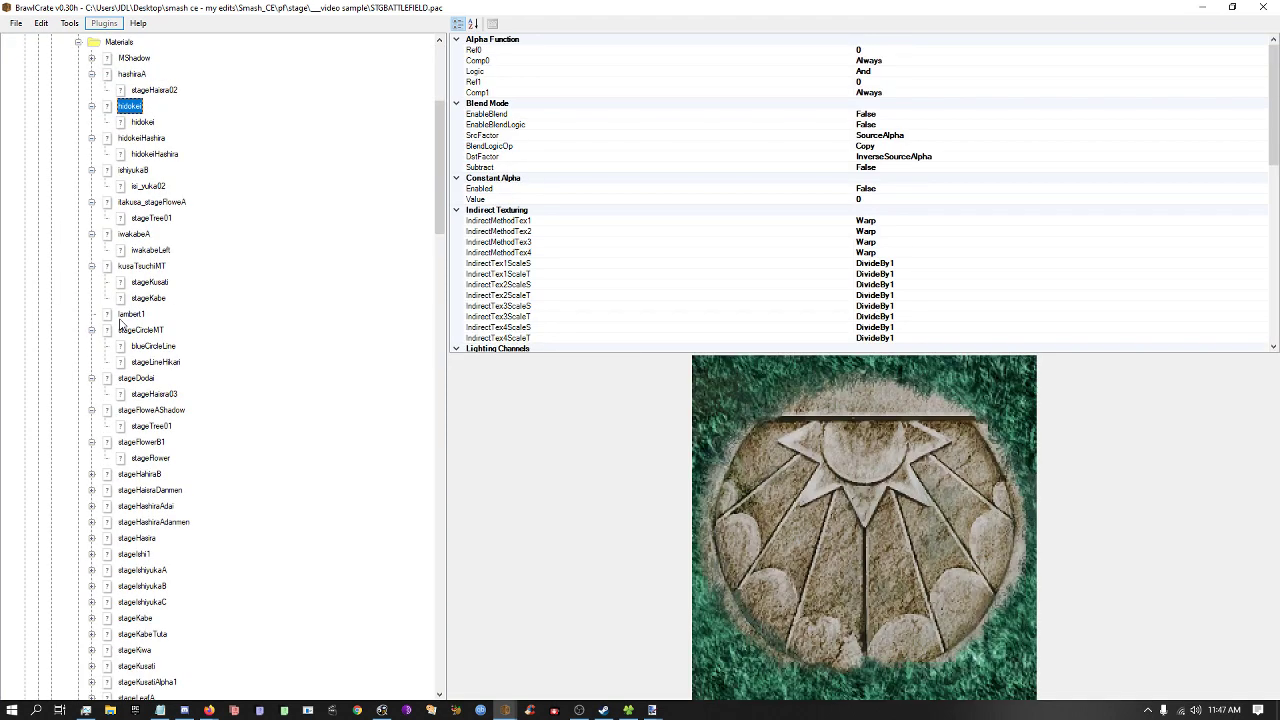
scroll(1000, 220, down, 5)
scroll(995, 225, down, 9)
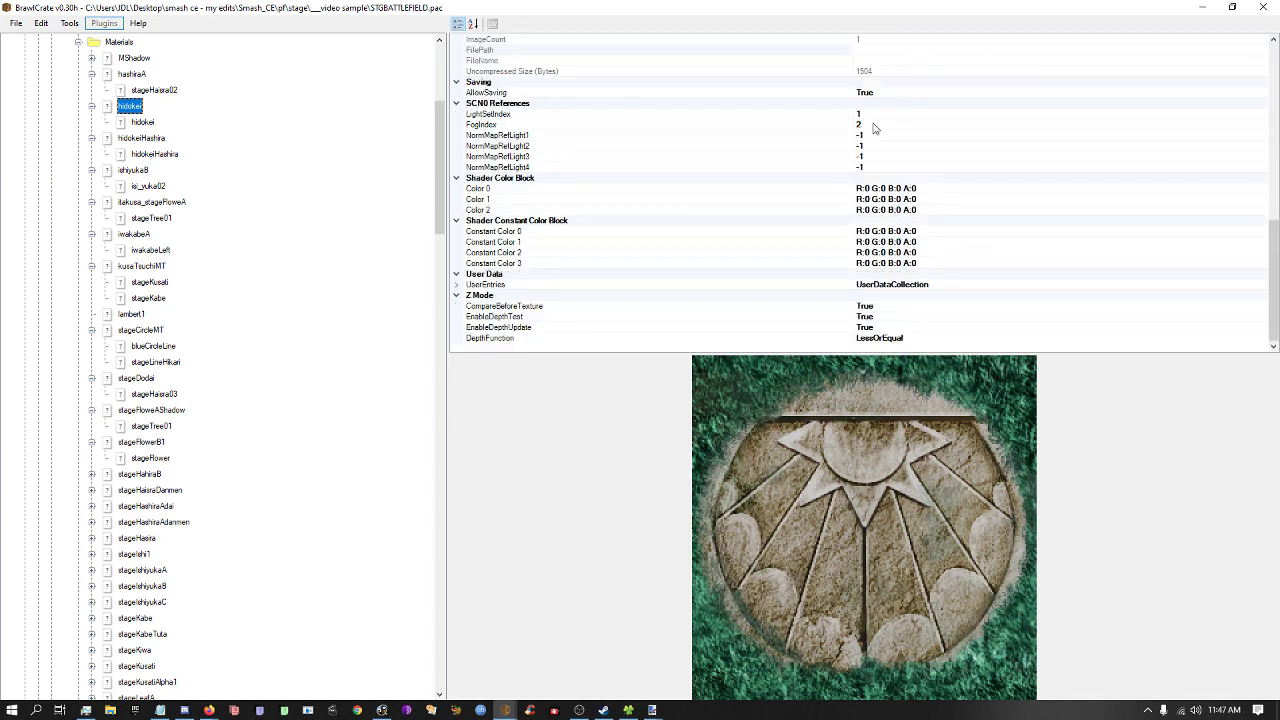
Check the SCN0 light set and fog references of the hidokeiHashira material for comparison.
key(Down)
key(Down)
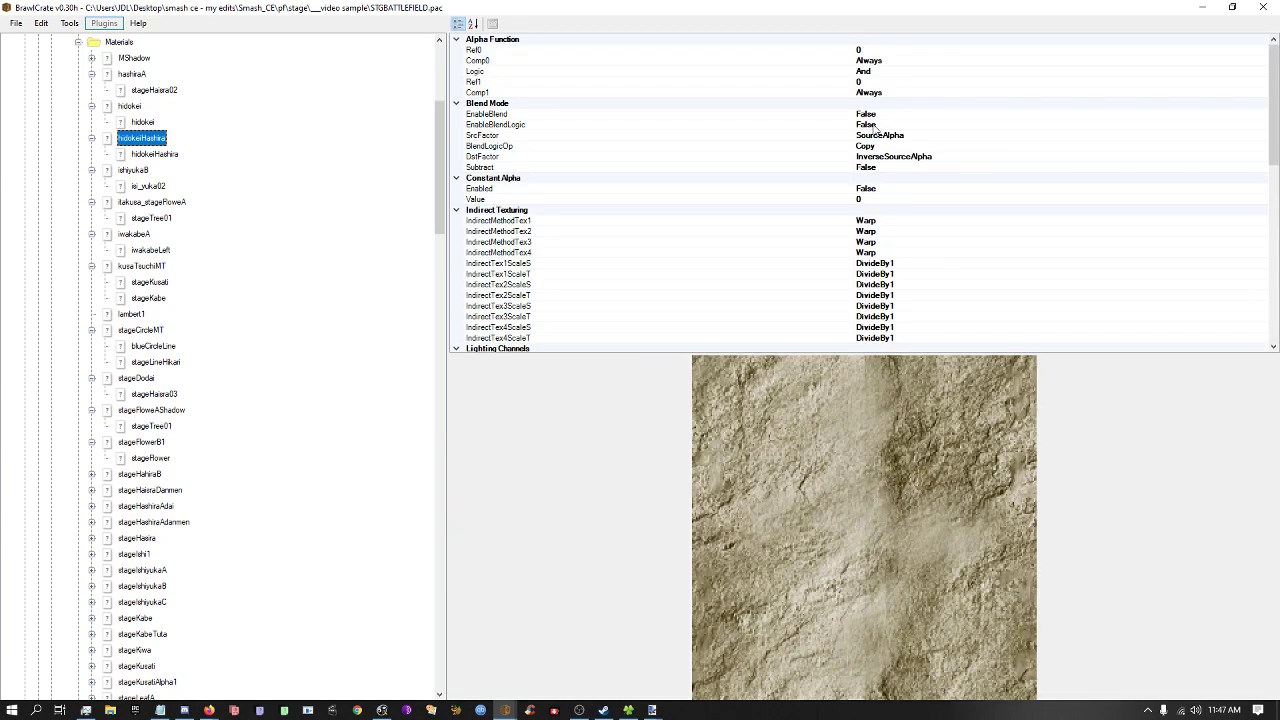
scroll(880, 180, down, 12)
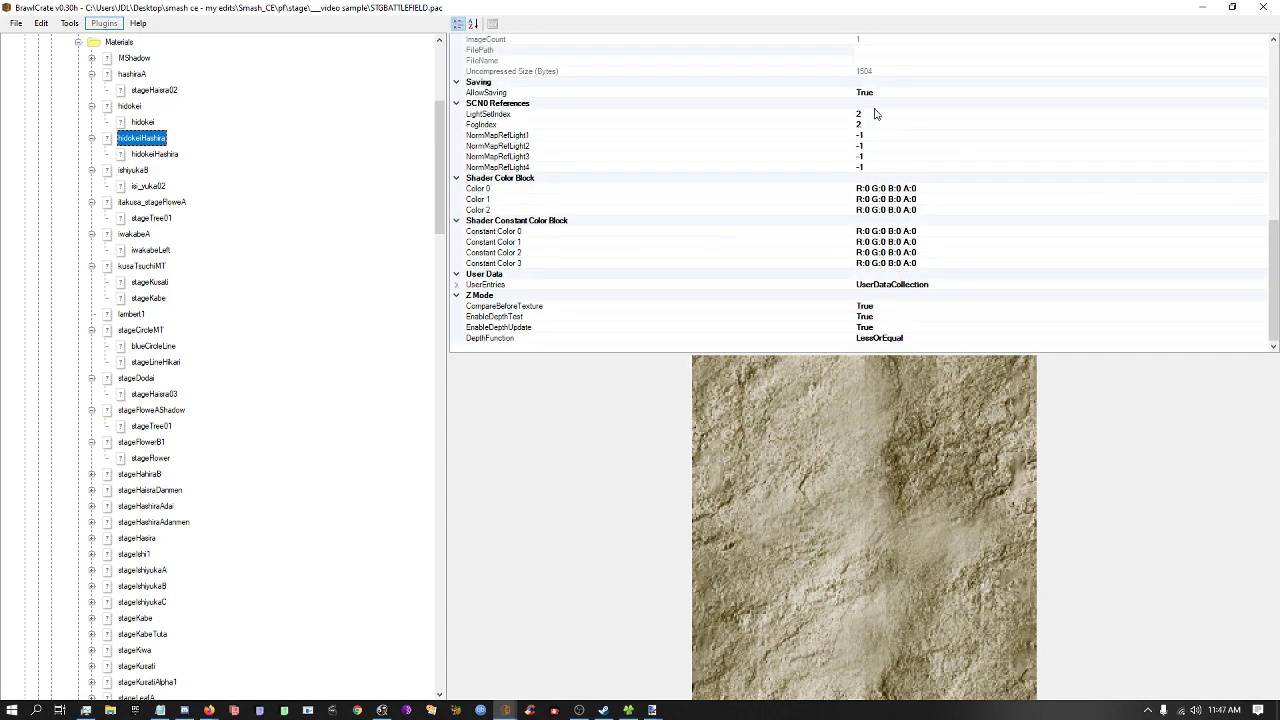
scroll(280, 203, up, 6)
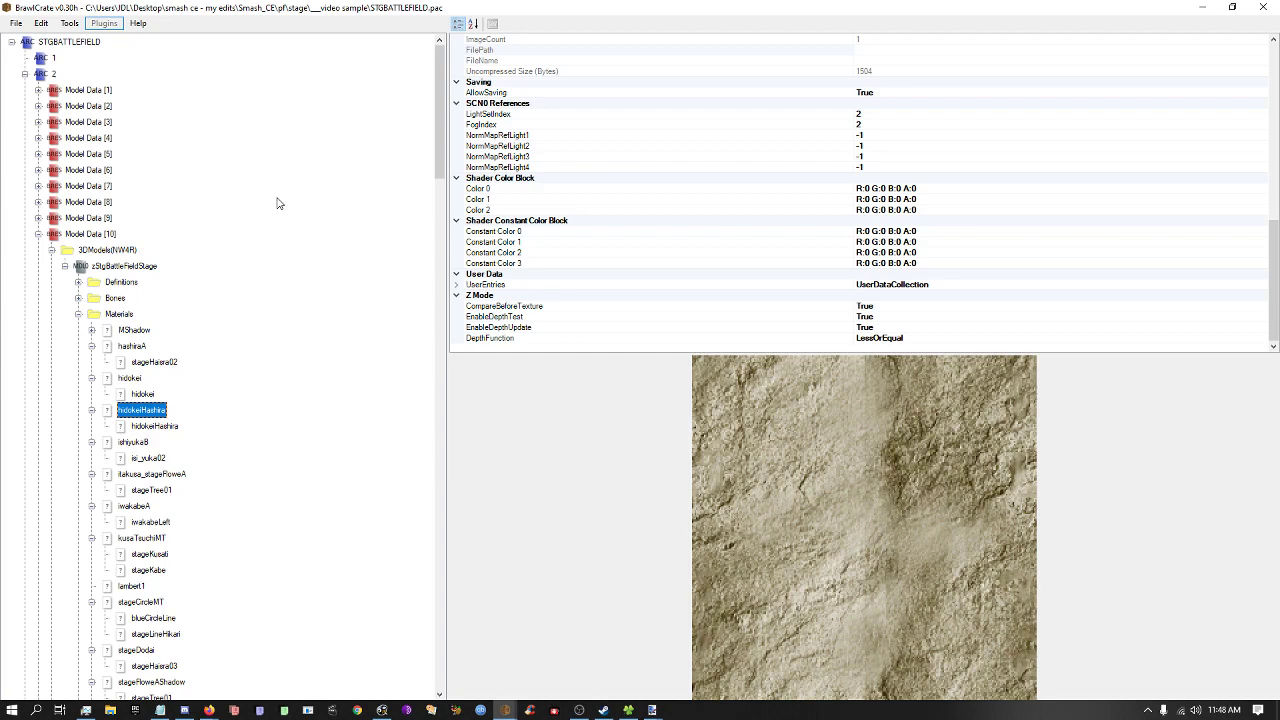
Switch to the STGGREENHILL_O.pac window and delete the MainStage (1)_Shadow model from Model Data [1].
drag(377, 5, 756, 184)
drag(350, 144, 188, 4)
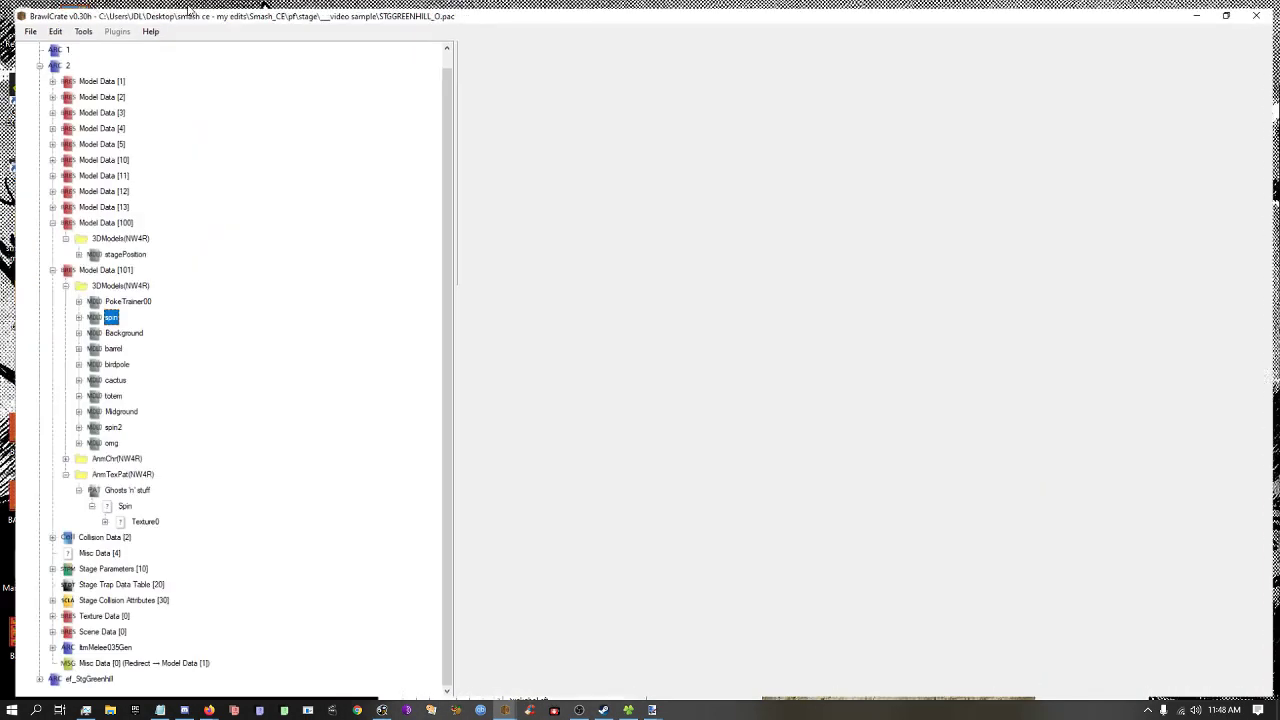
click(80, 89)
key(Right)
key(Right)
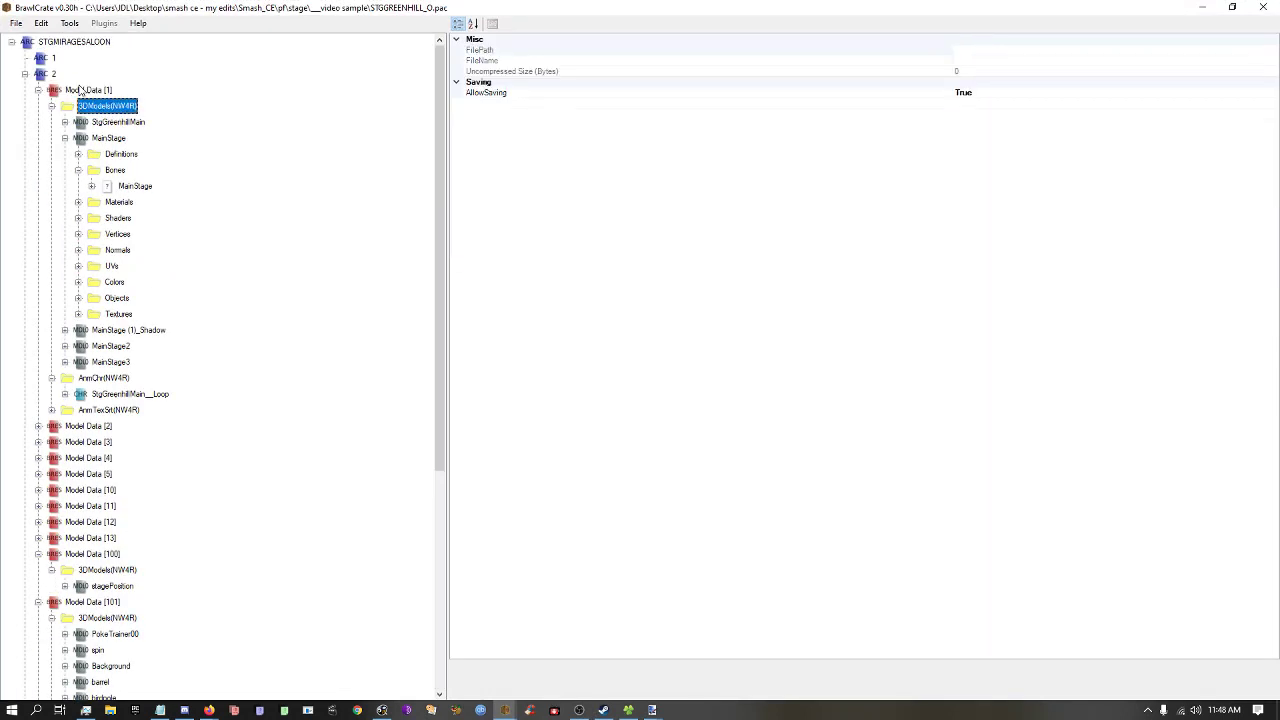
key(Down)
key(Down)
key(Left)
key(Down)
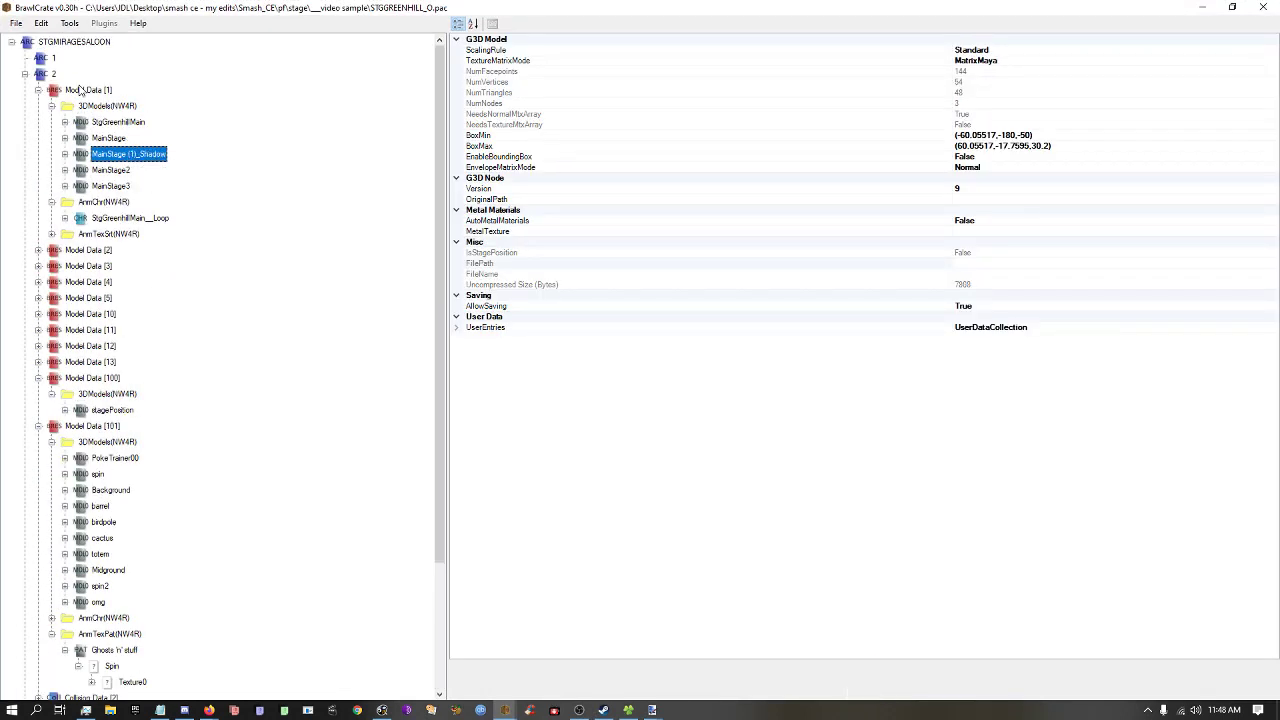
key(Delete)
Enlarge the preview area, duplicate the MainStage model and convert the copy to a stage shadow model.
drag(770, 661, 756, 445)
click(106, 140)
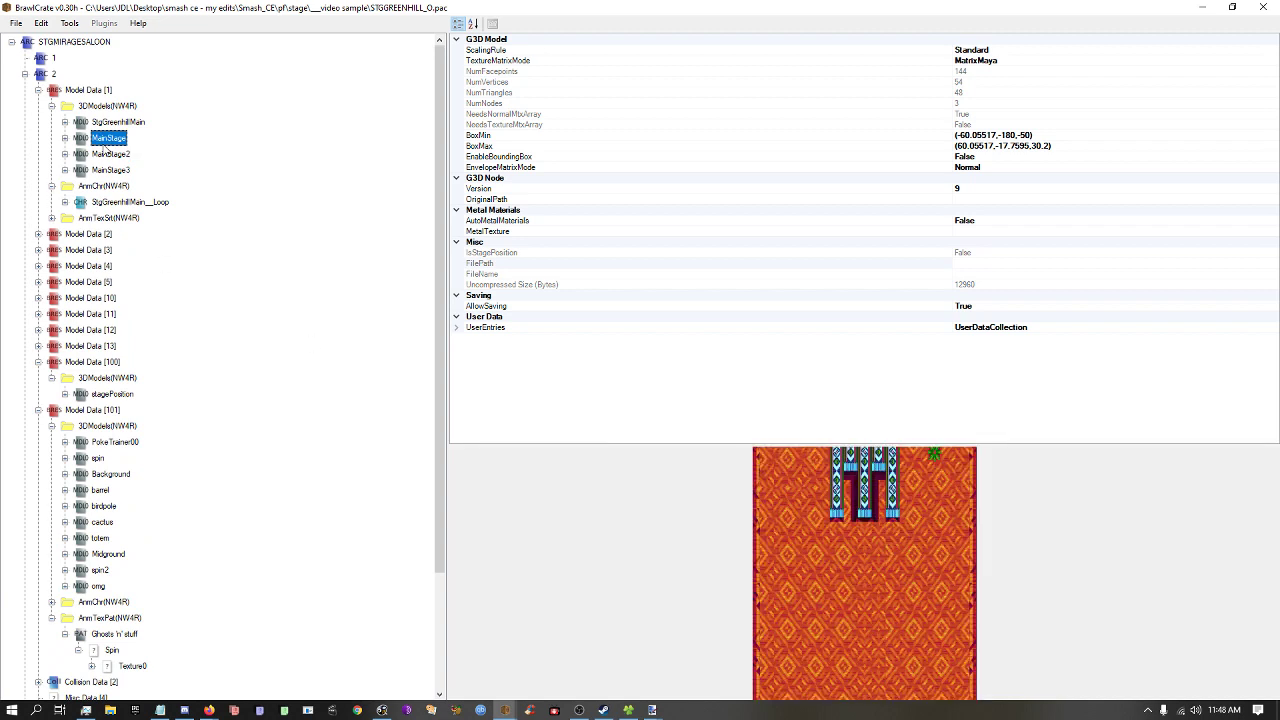
key(ctrl+d)
click(115, 154)
right_click(115, 154)
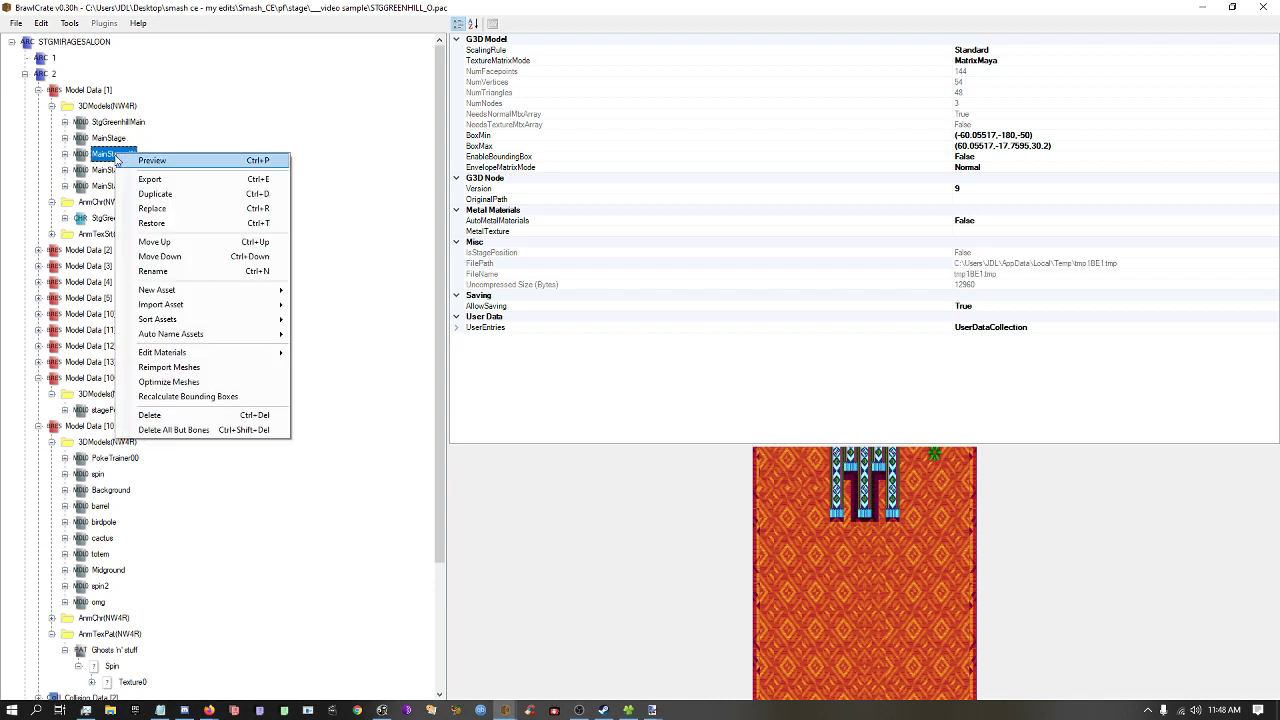
mouse_move(270, 353)
mouse_move(355, 370)
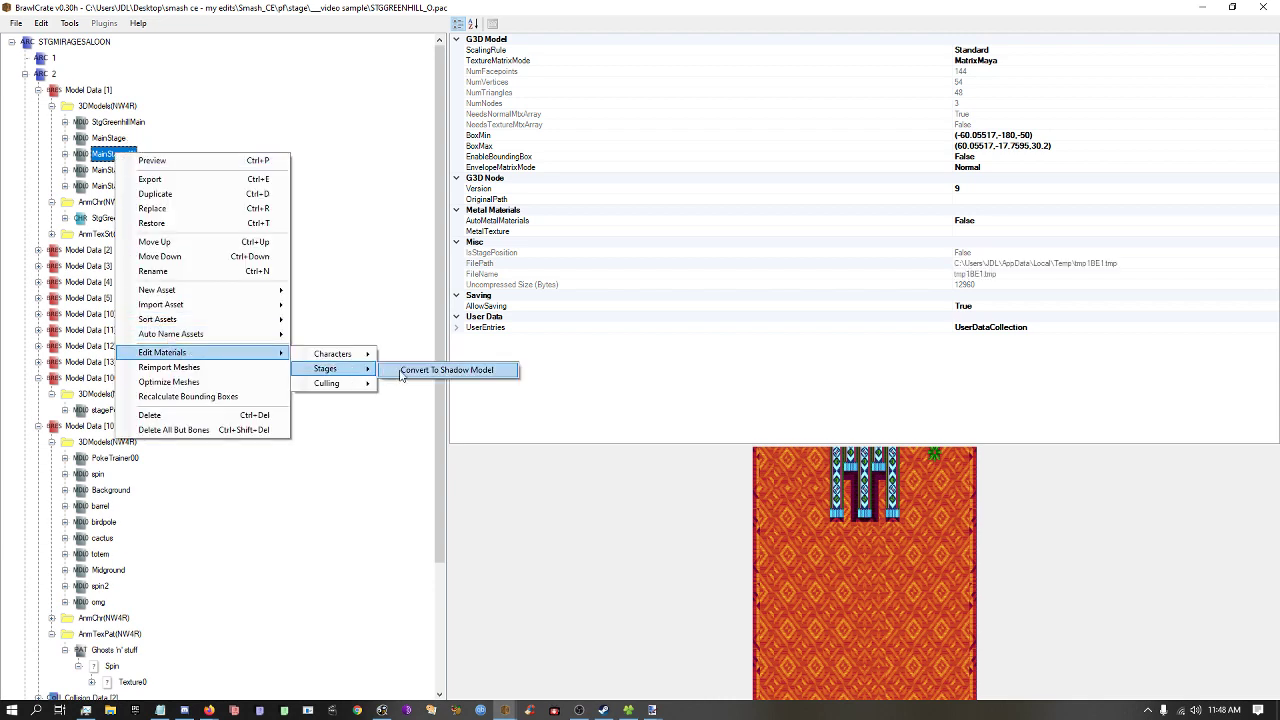
click(401, 372)
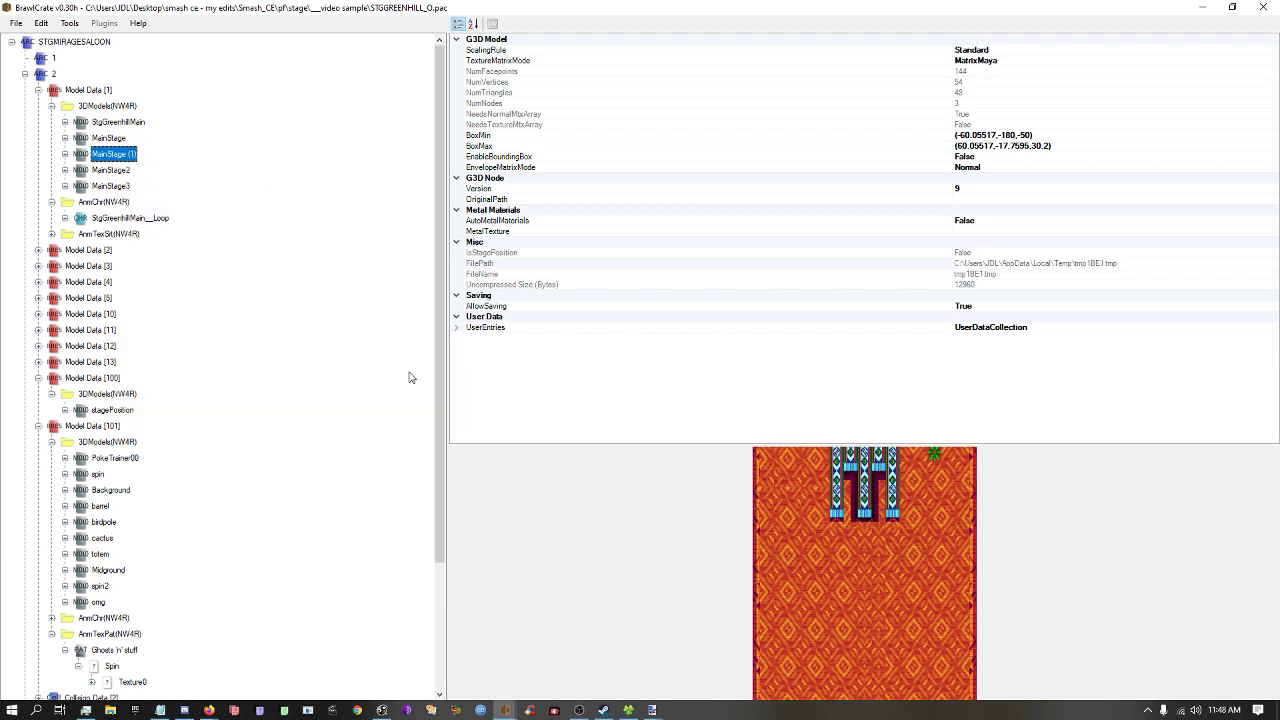
Preview all models of ARC 2 in a maximized model editor.
click(98, 138)
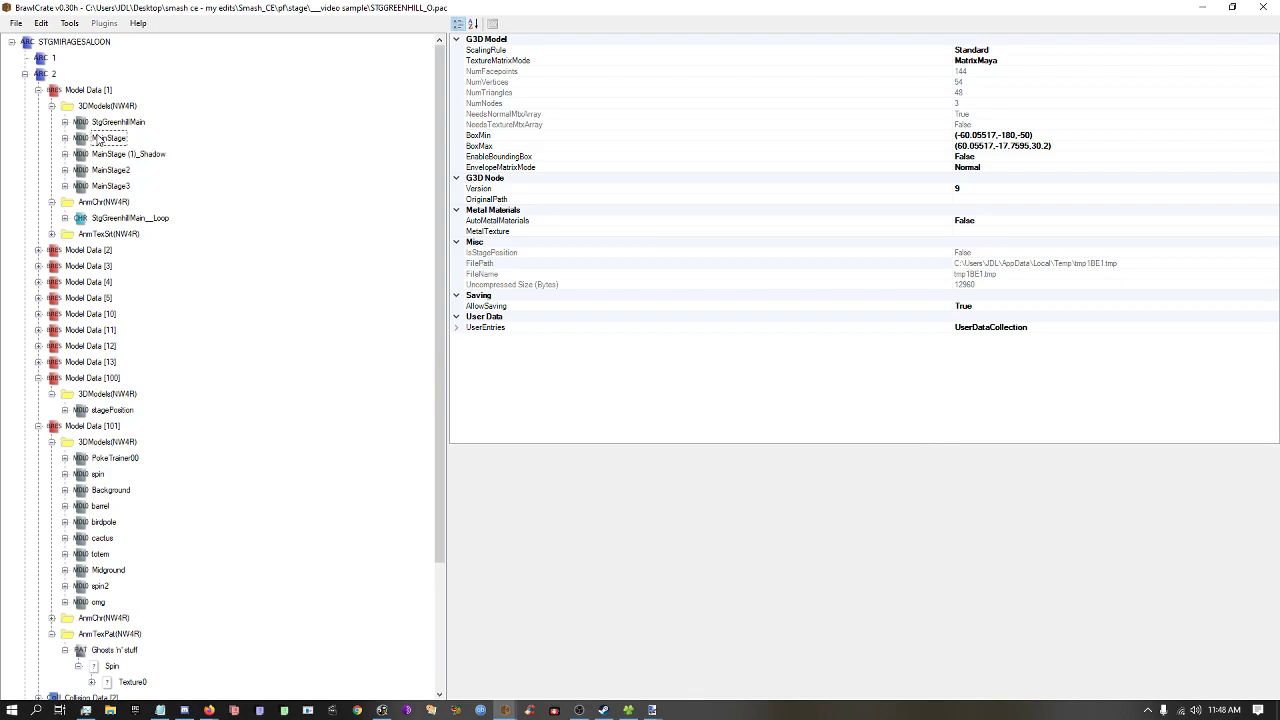
right_click(58, 75)
click(92, 117)
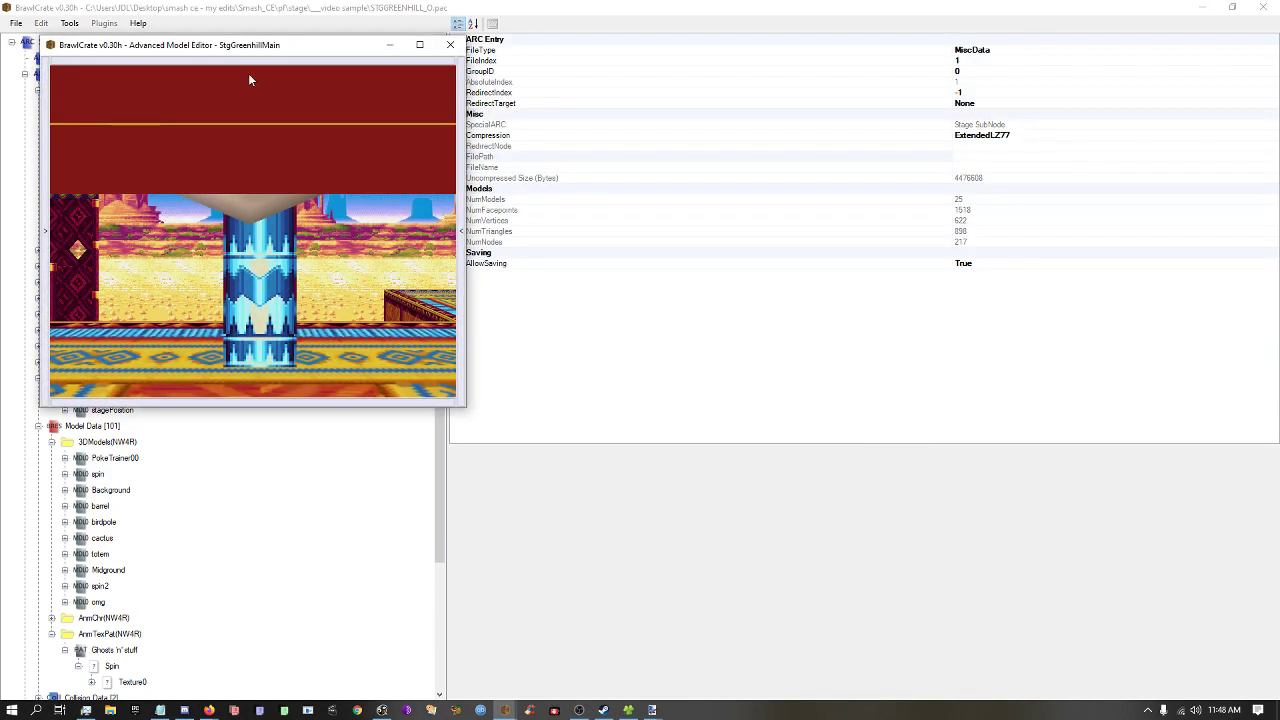
click(419, 42)
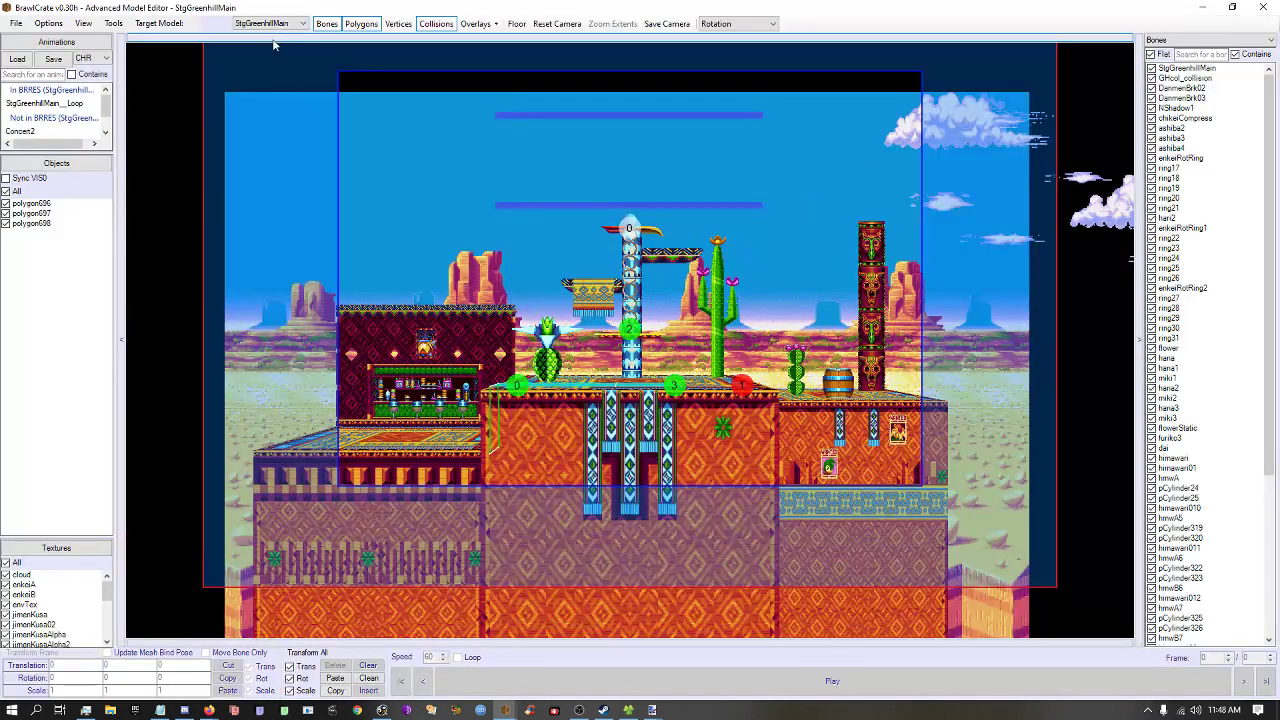
Compare the root bone's translation and scale between the MainStage (1)_Shadow and MainStage models.
click(279, 23)
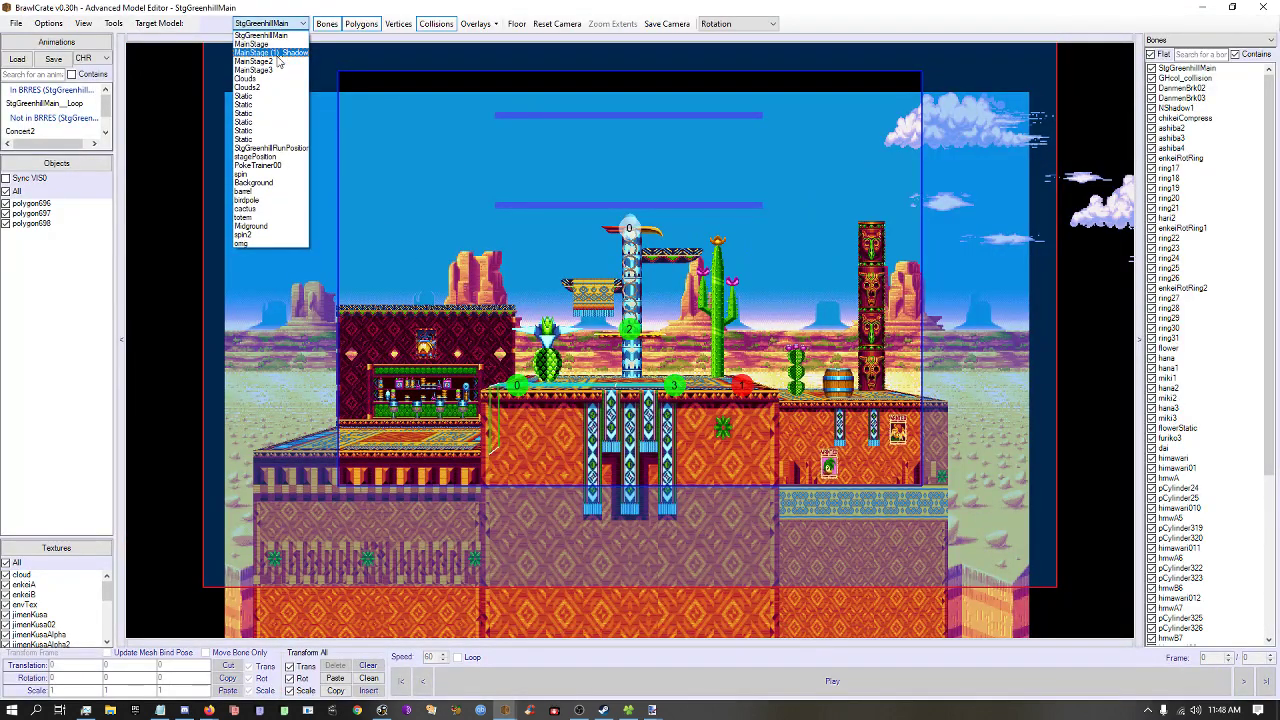
click(283, 52)
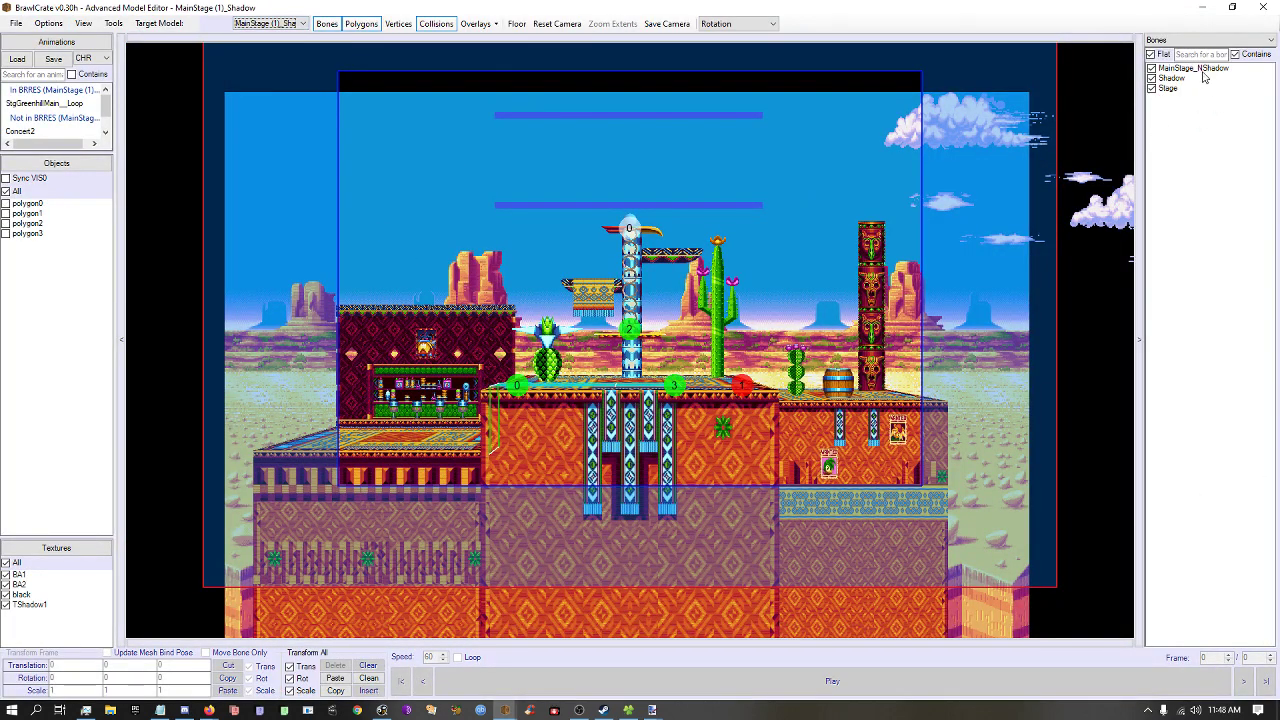
click(1205, 68)
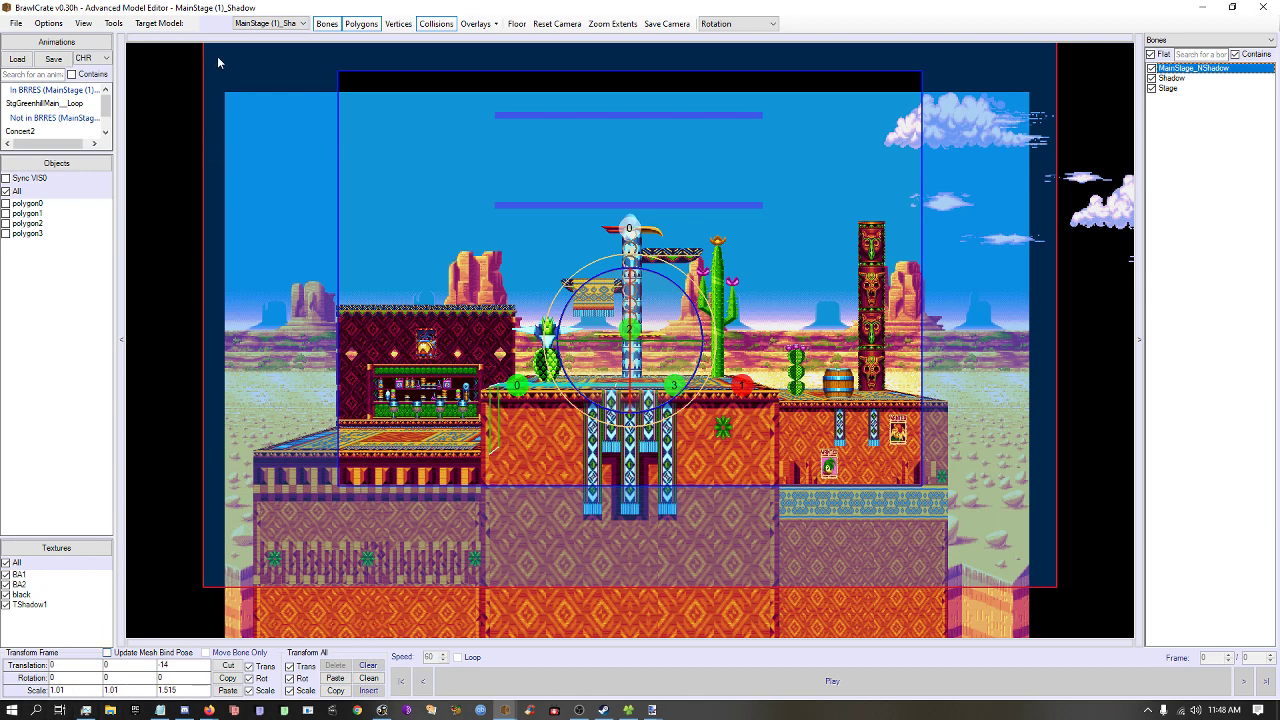
click(268, 23)
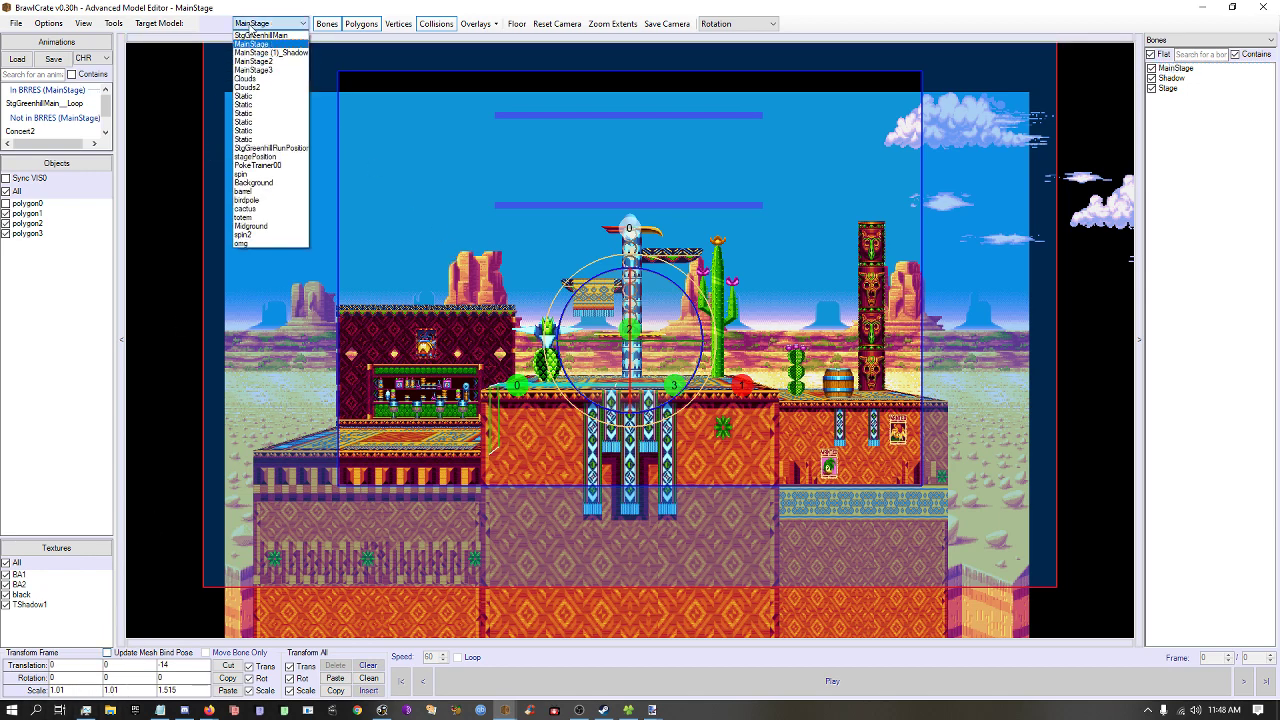
click(262, 40)
click(1176, 68)
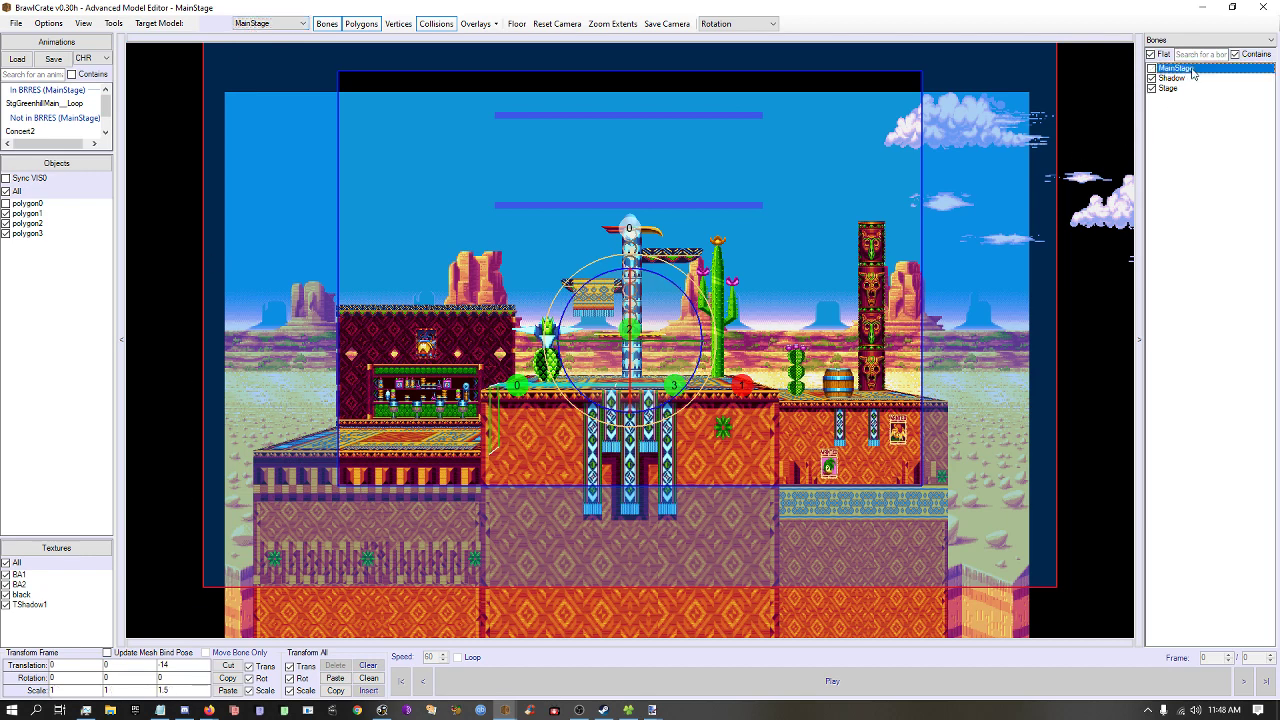
click(272, 23)
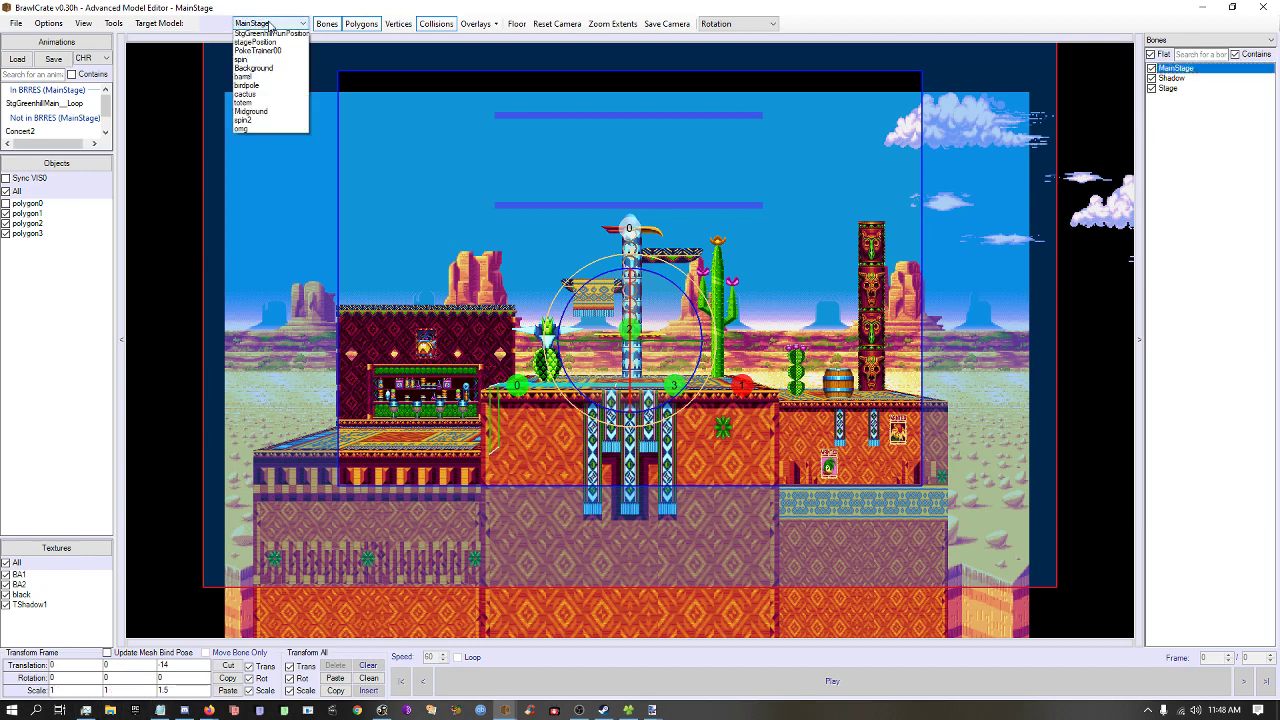
click(265, 50)
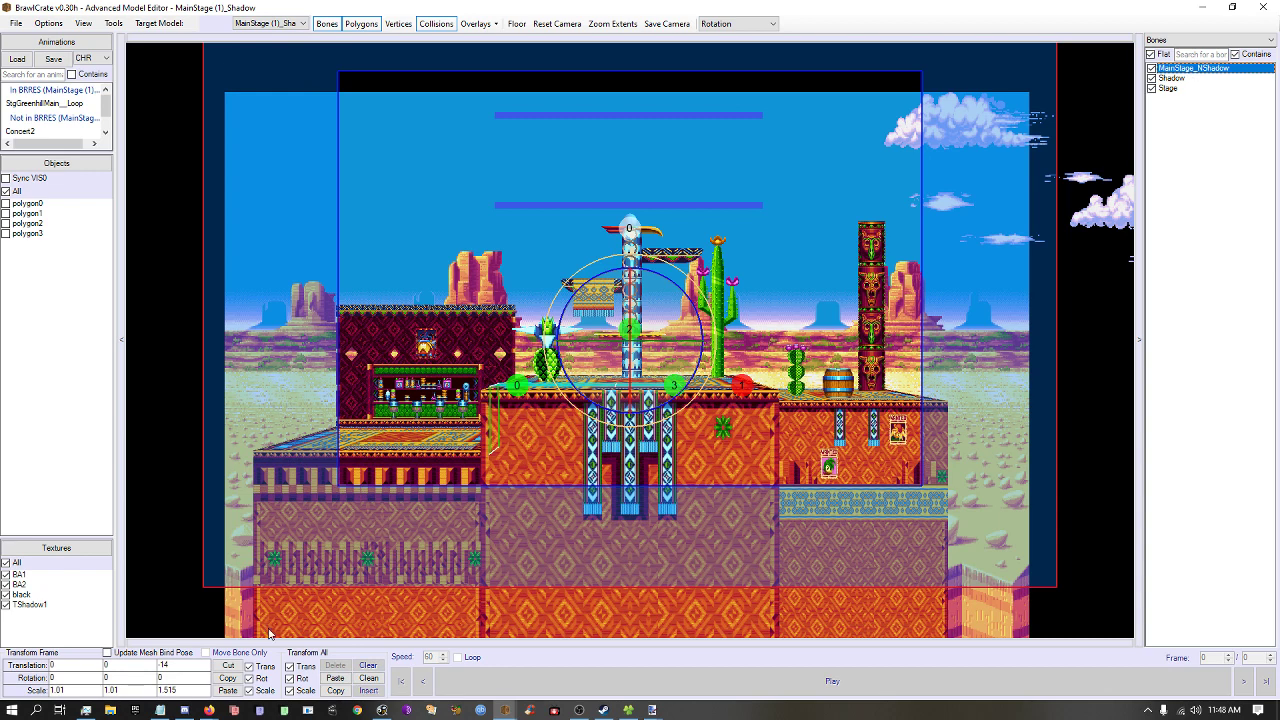
Set the MainStage_NShadow bone's Y translation to 1 and its scale to 1.03, 1.03 and 1.517.
click(126, 664)
key(Return)
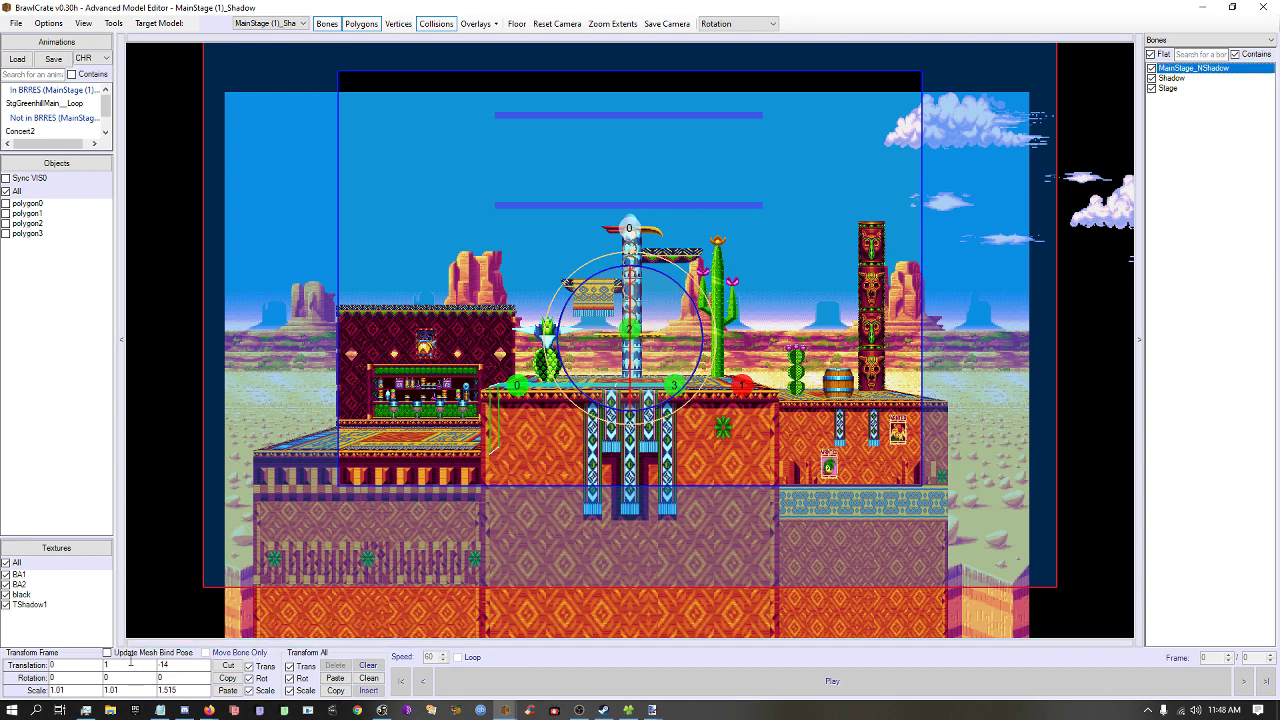
key(BackSpace)
text(3)
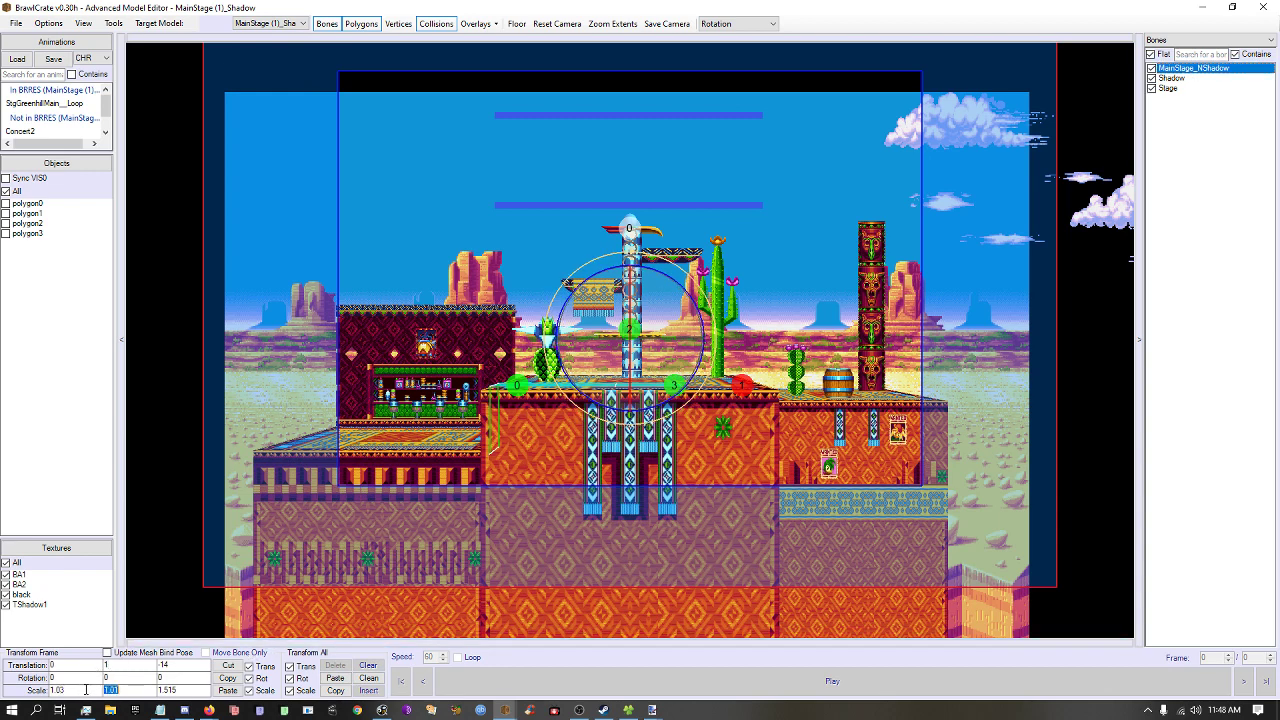
key(Tab)
key(Tab)
Show only polygon0 of the MainStage (1)_Shadow model and examine how it covers the main platform's top surface.
click(16, 191)
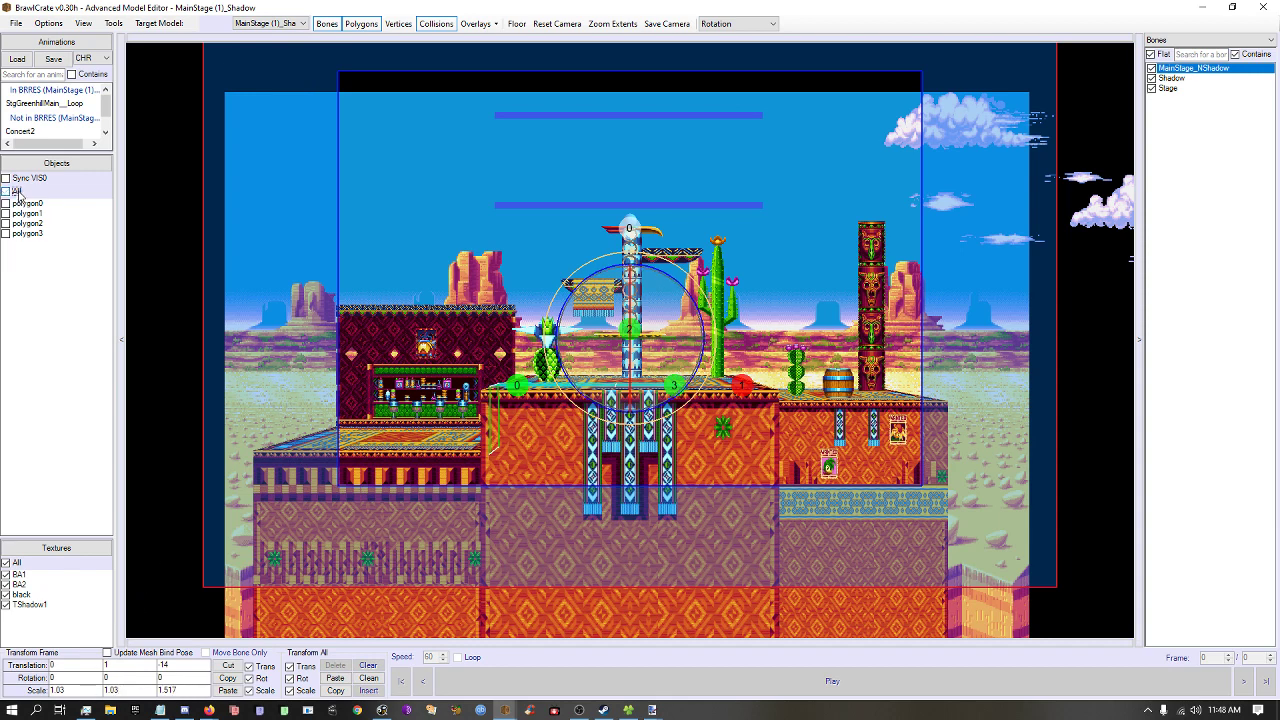
click(28, 204)
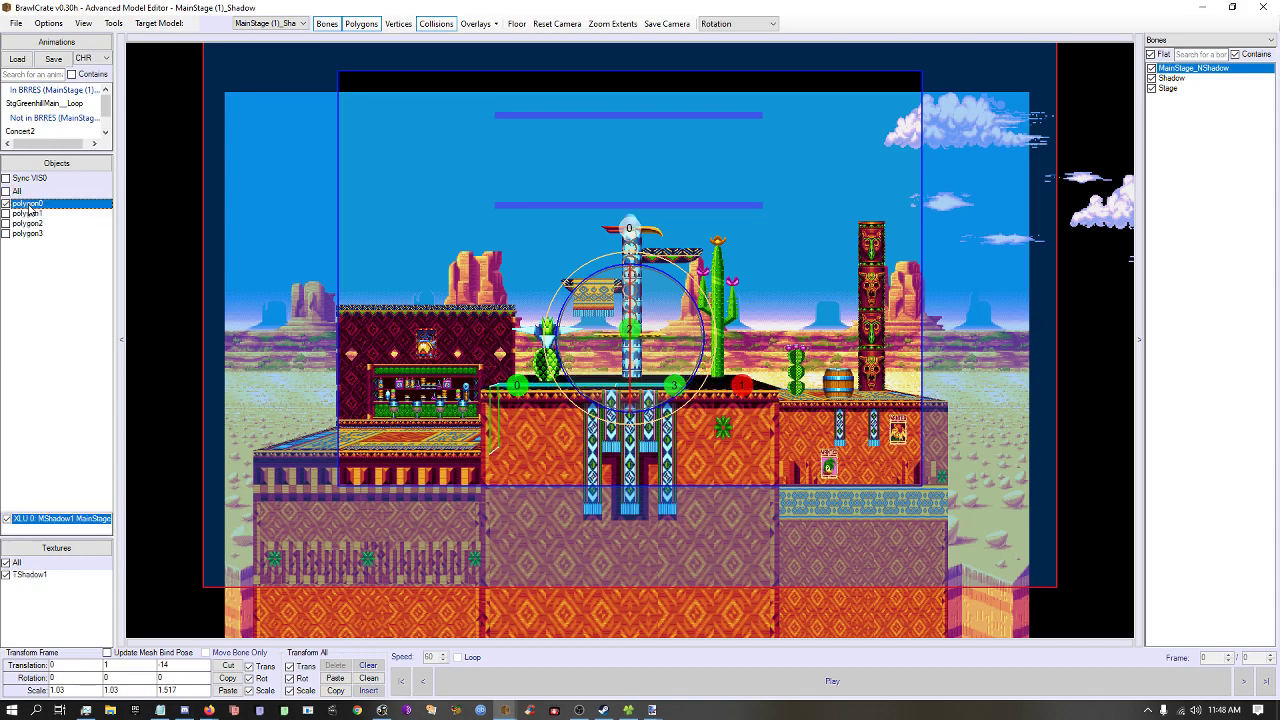
click(604, 494)
scroll(606, 494, up, 10)
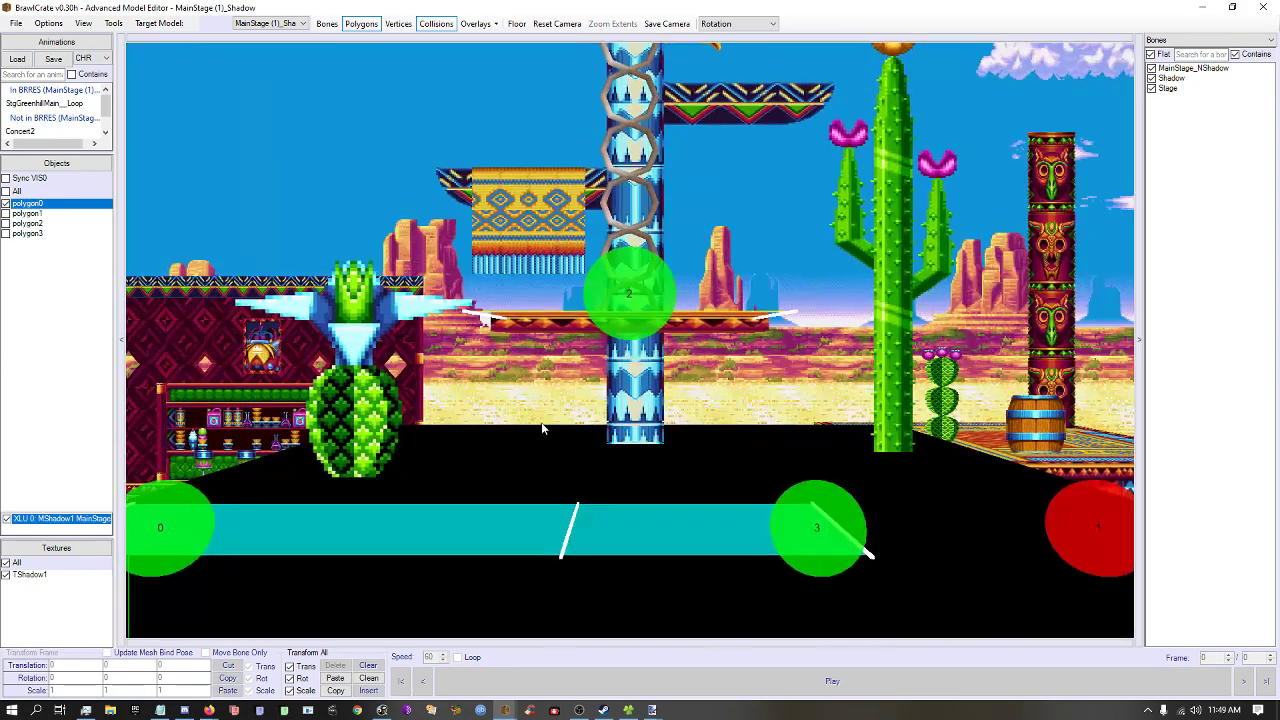
right_drag(530, 392, 364, 92)
drag(365, 92, 320, 133)
right_drag(319, 127, 470, 332)
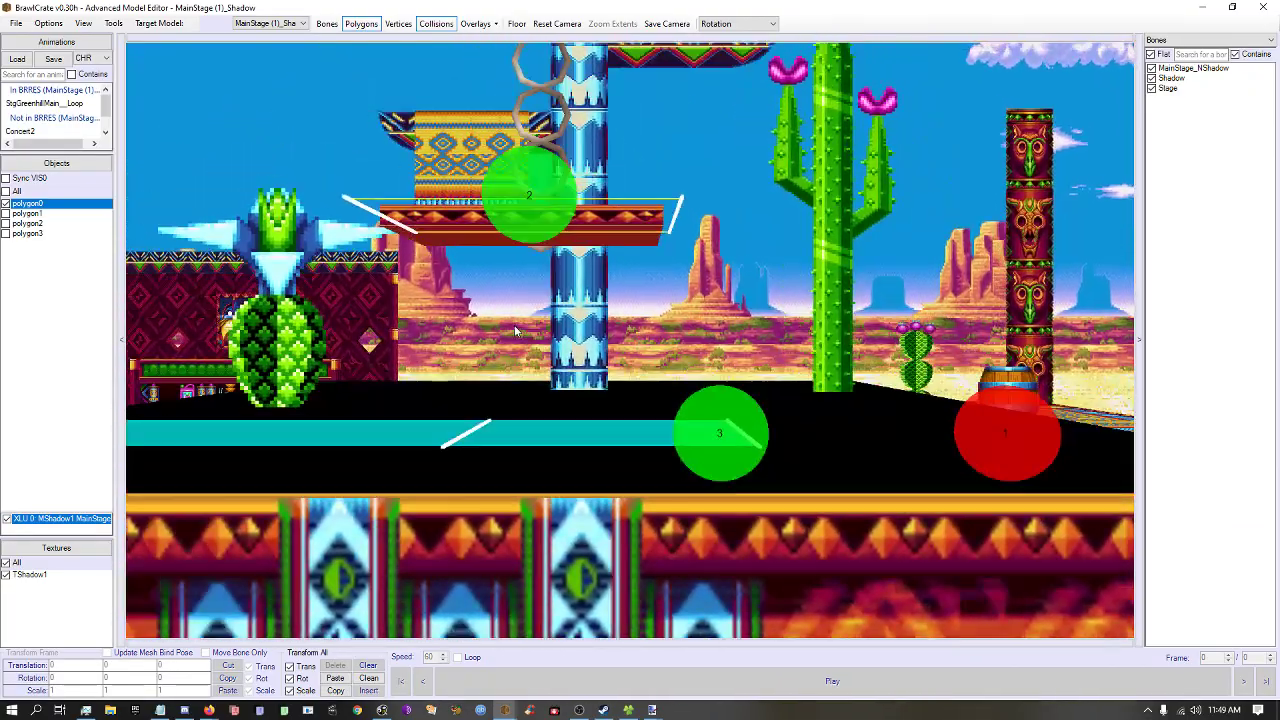
scroll(486, 338, down, 5)
right_drag(521, 370, 600, 395)
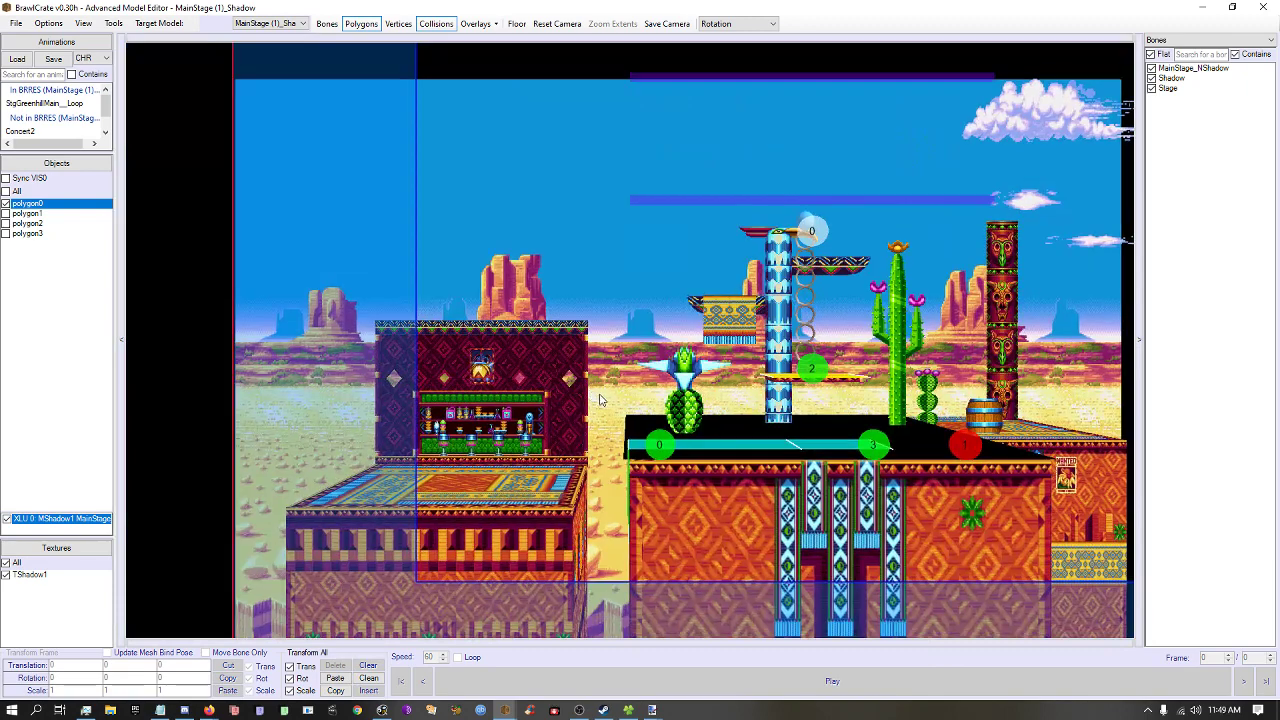
Show all shadow polygons to examine their coverage of the main platform from several sides, and hide them again.
click(17, 191)
right_drag(648, 473, 581, 443)
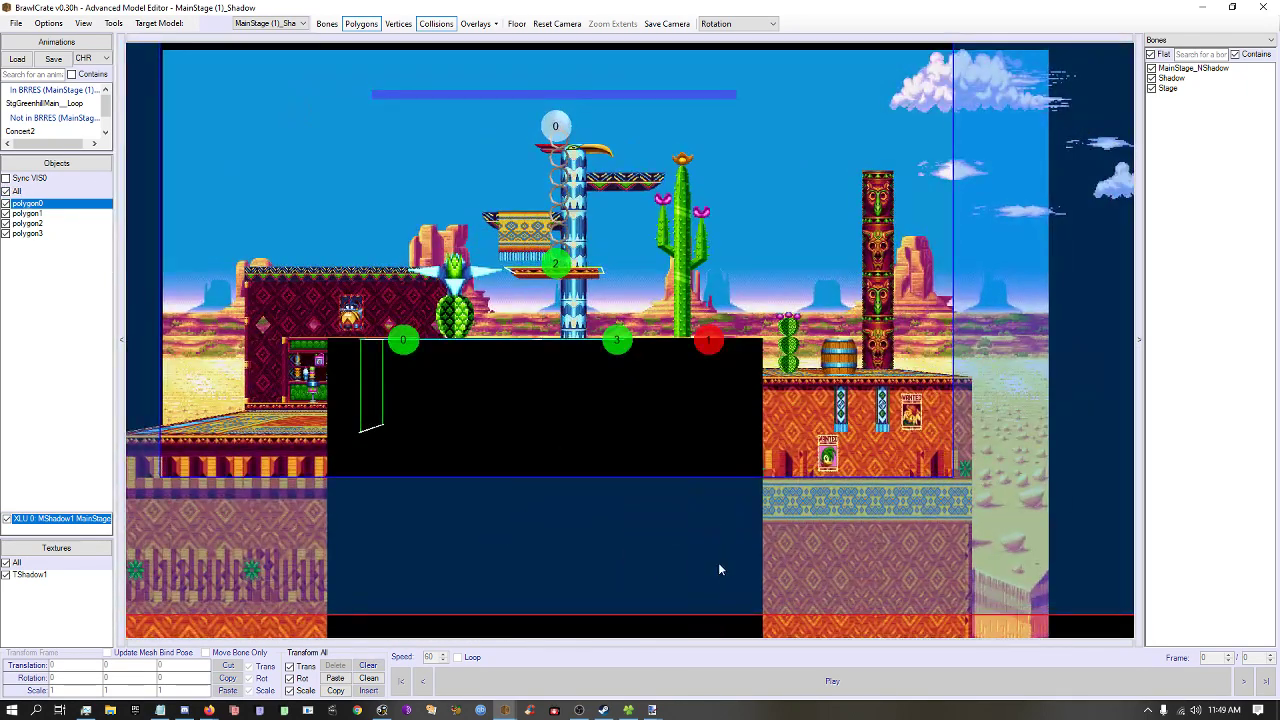
drag(575, 451, 415, 456)
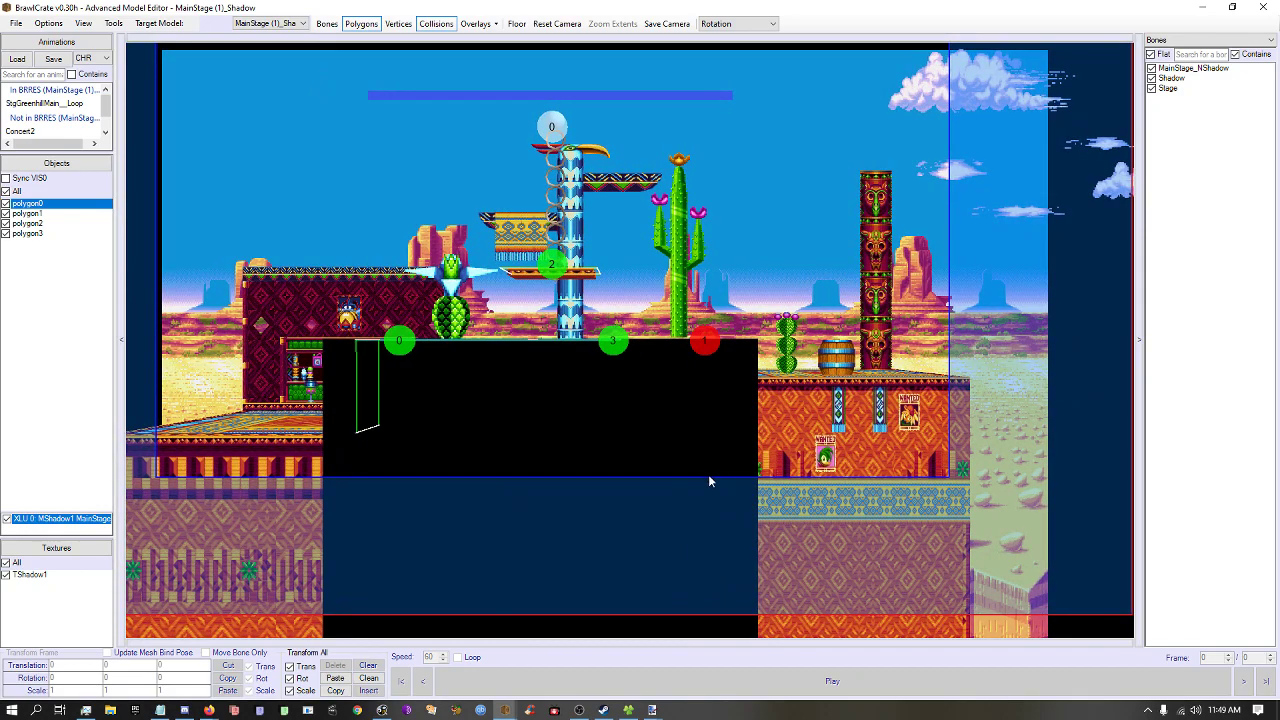
right_drag(709, 476, 684, 476)
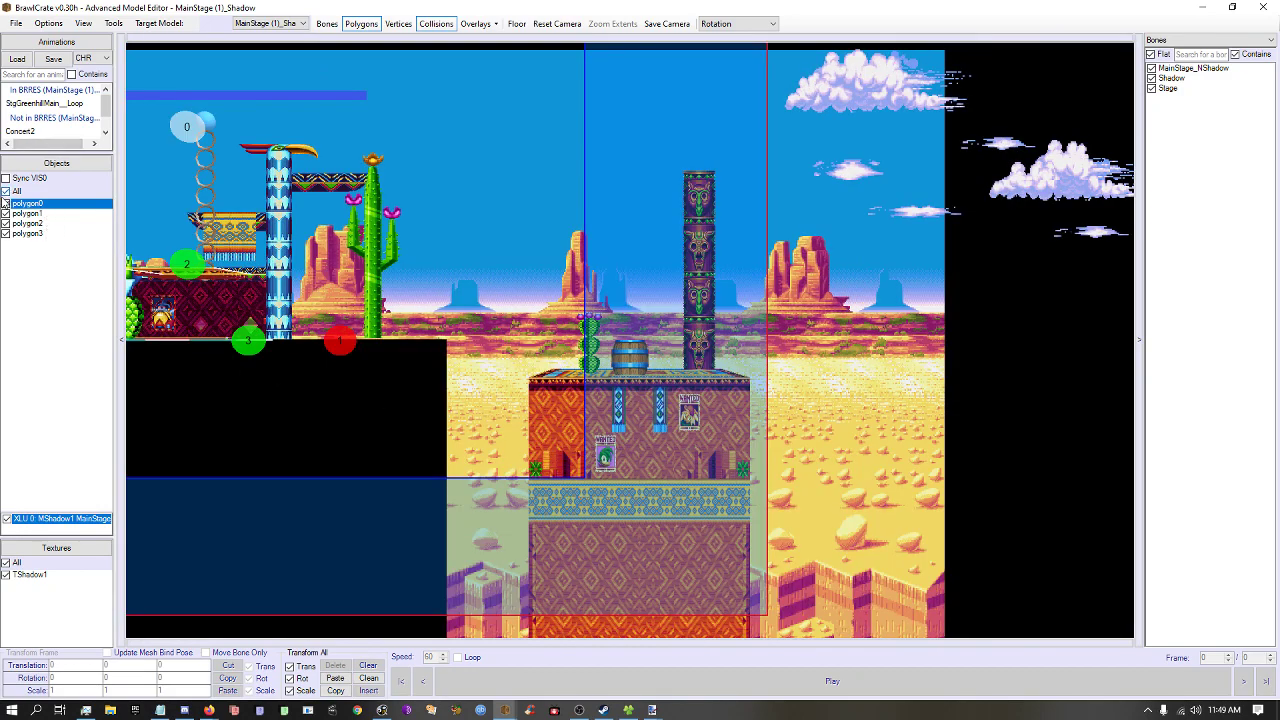
click(14, 189)
right_drag(424, 279, 607, 421)
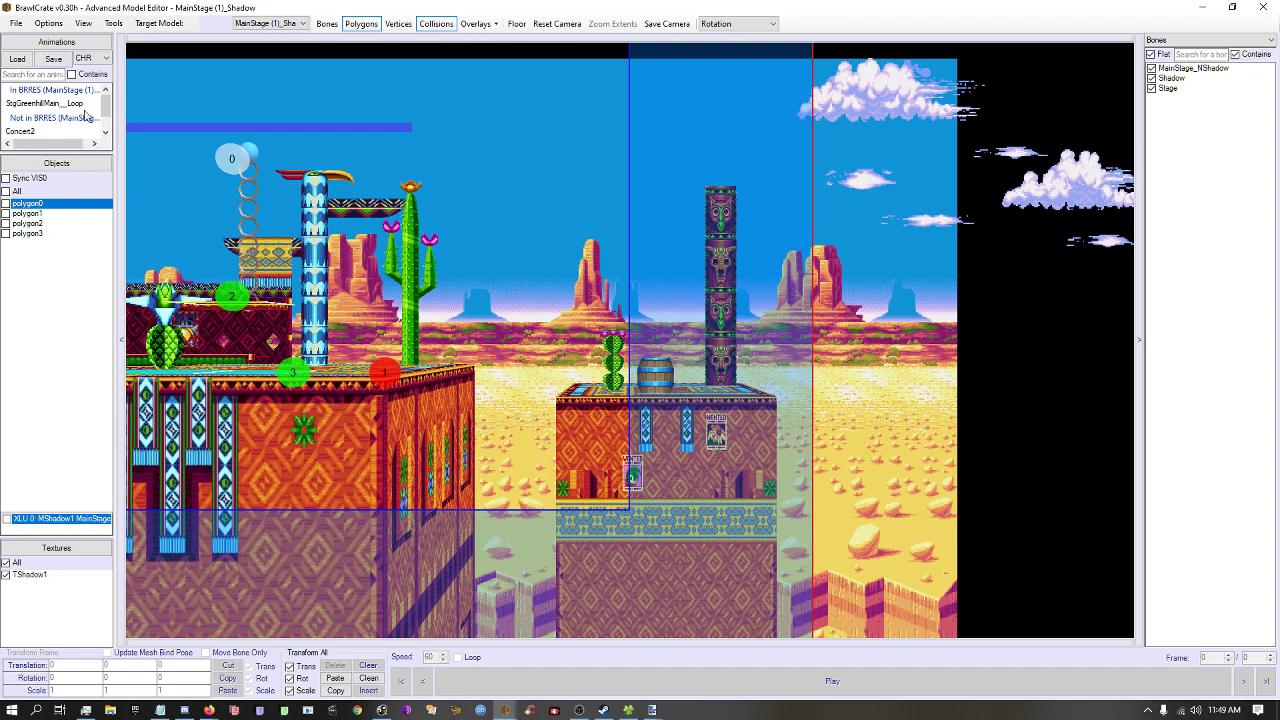
Close the model editor and restore the STGGREENHILL_O.pac window to a smaller size beside the STGBATTLEFIELD.pac window.
click(1258, 6)
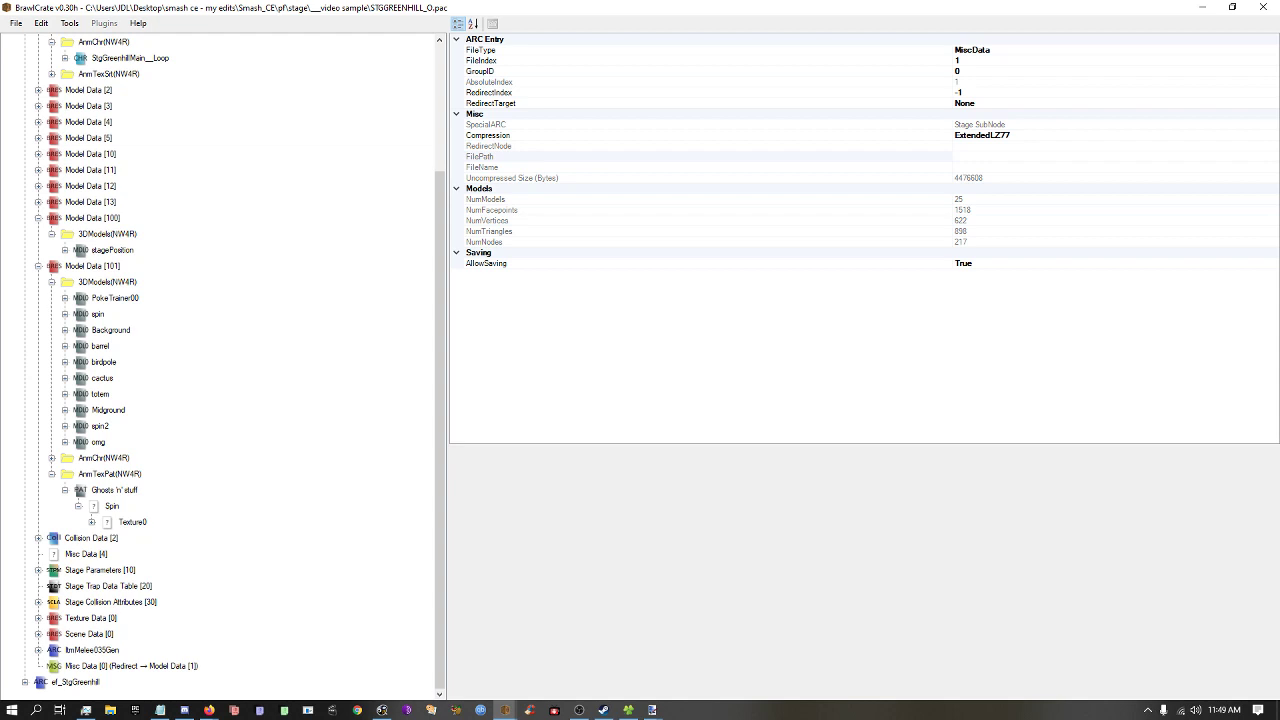
scroll(96, 306, up, 3)
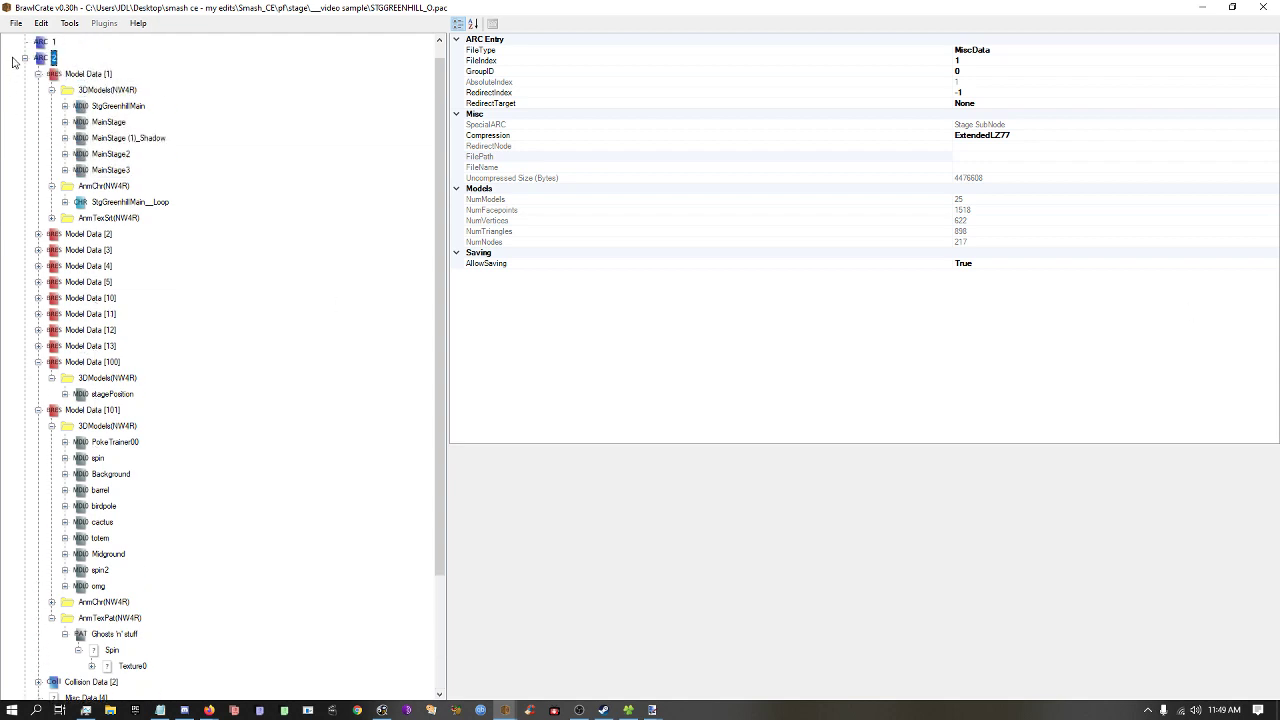
scroll(4, 70, up, 1)
click(10, 24)
click(9, 26)
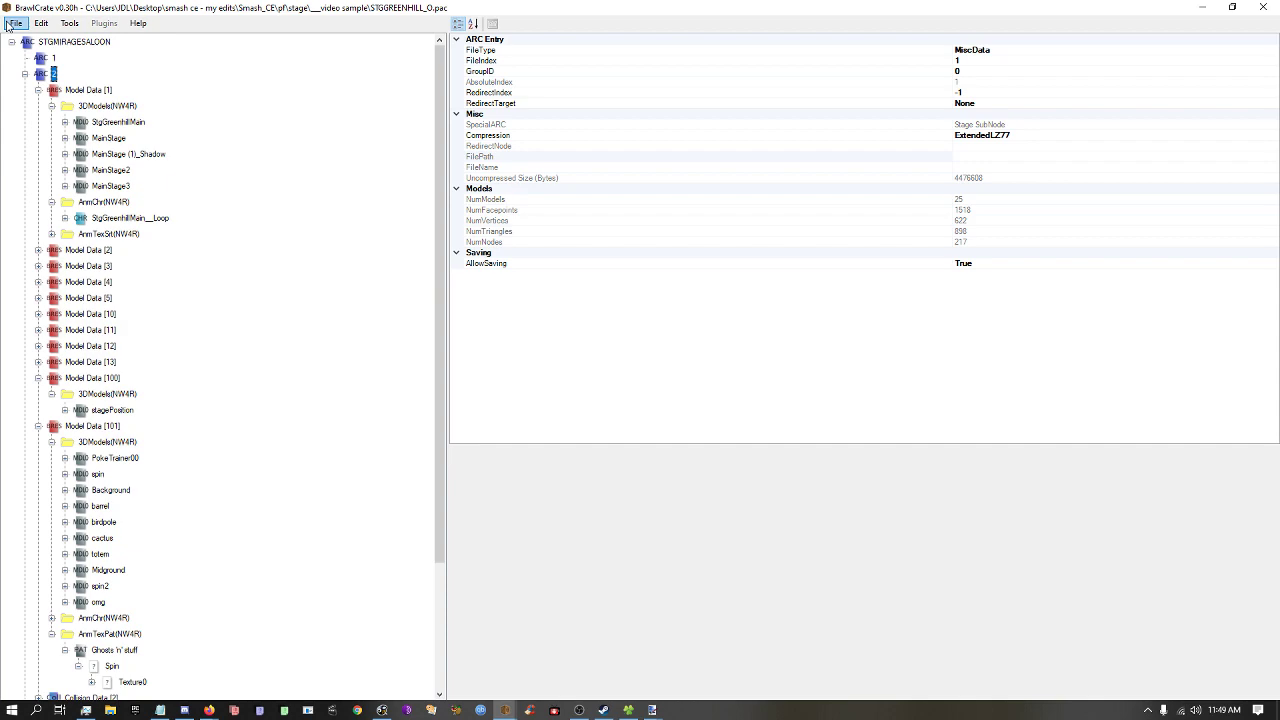
drag(212, 8, 232, 282)
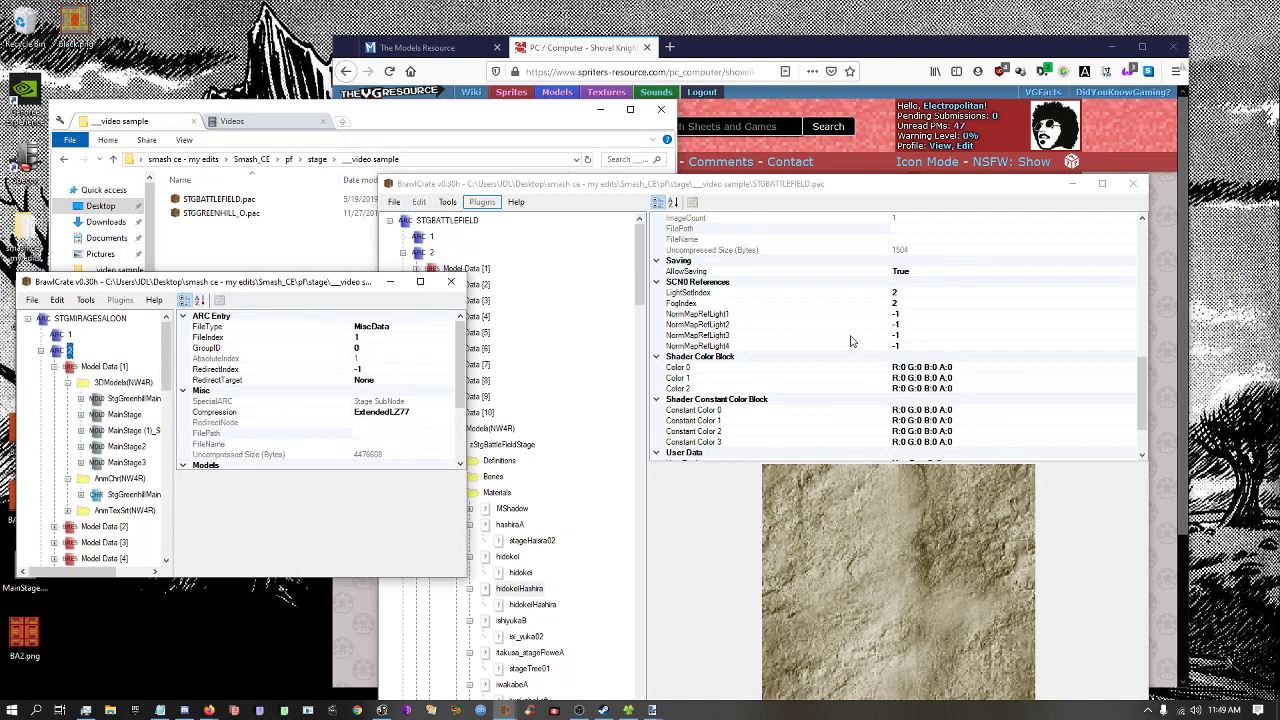